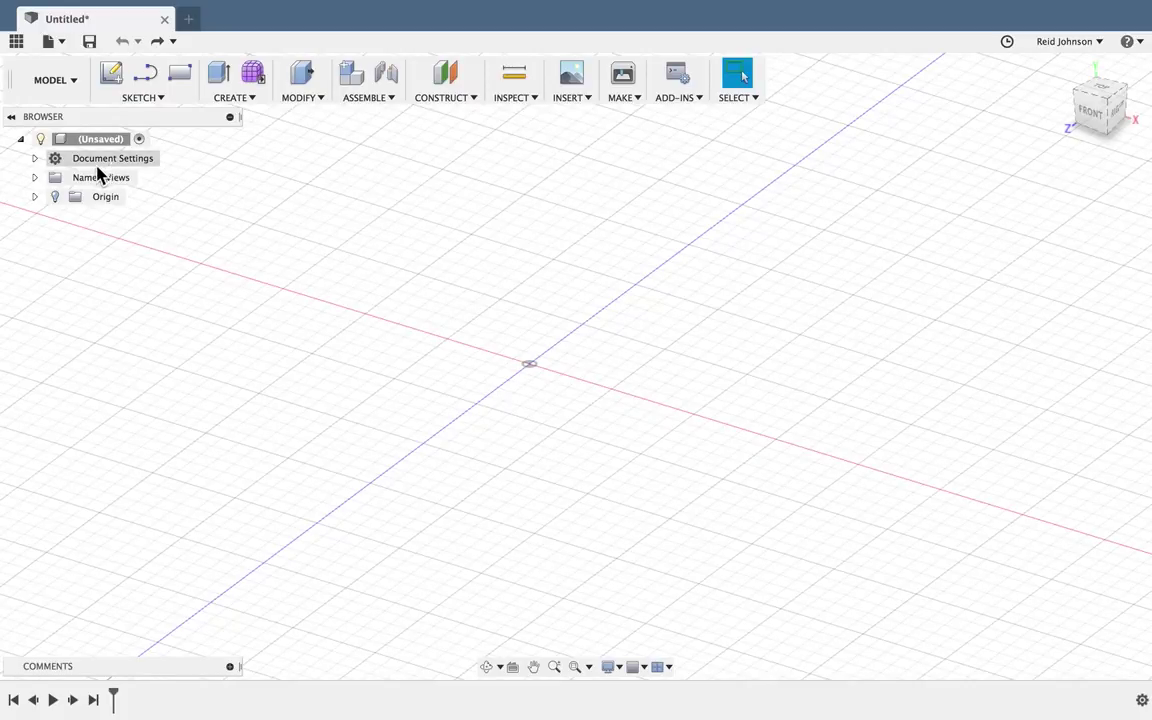
- Change the document's active units to Foot
click(35, 159)
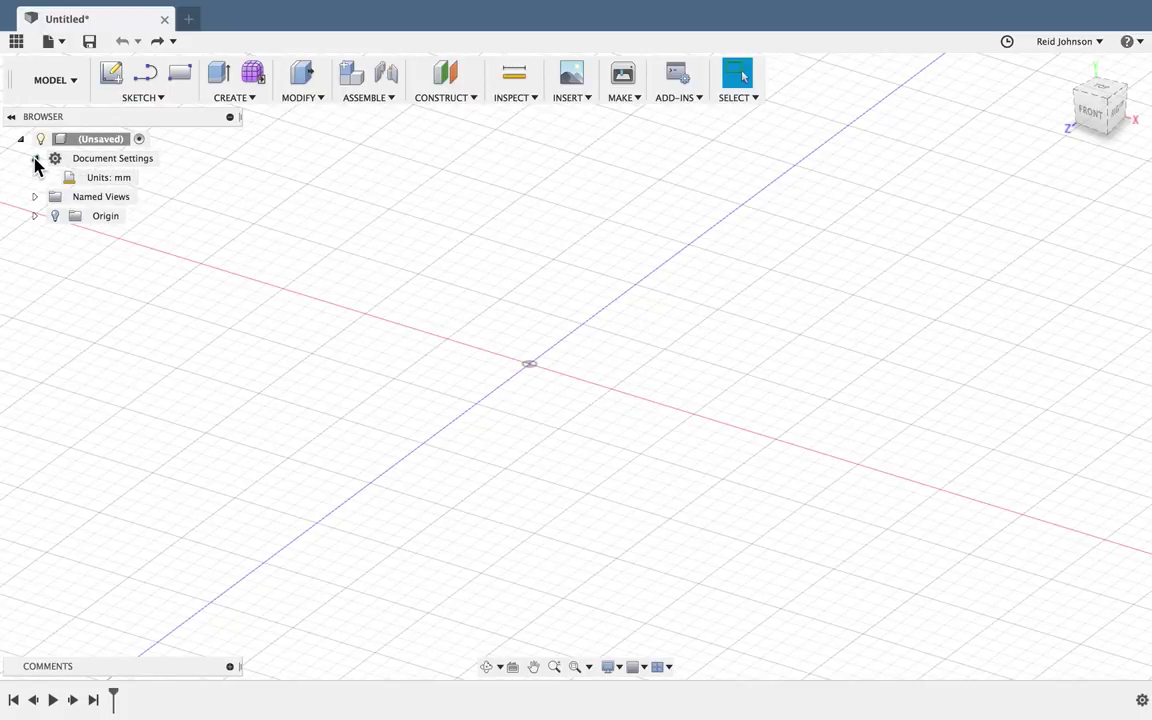
click(147, 178)
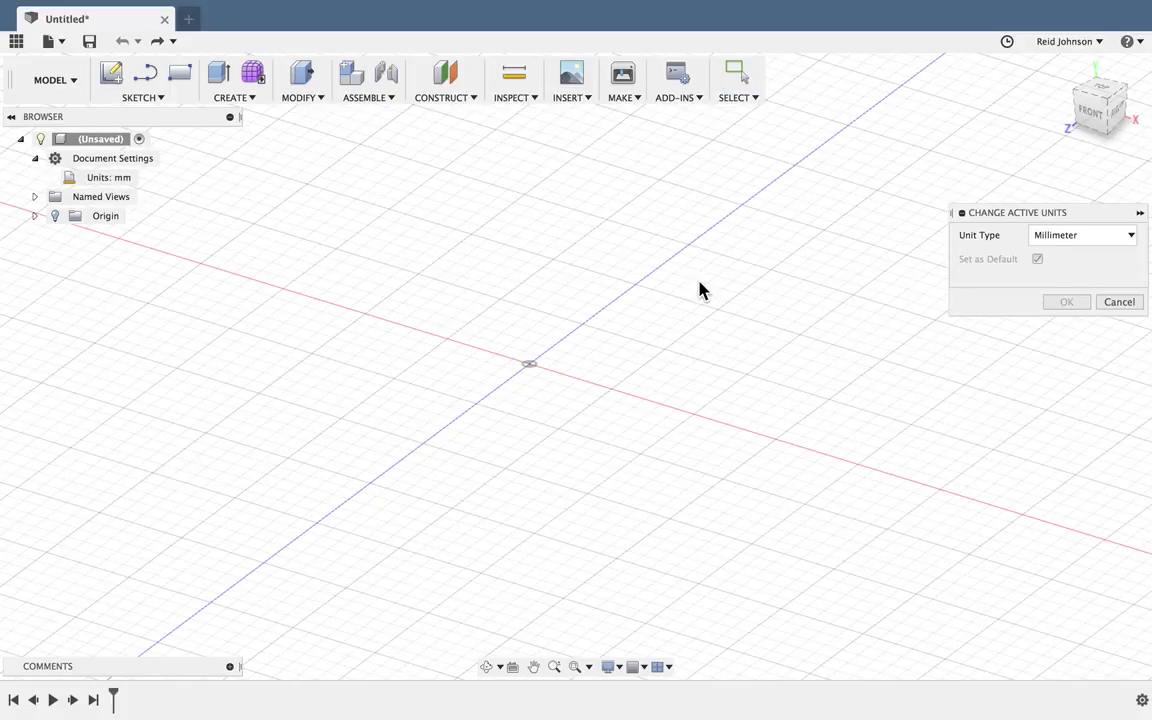
click(1065, 236)
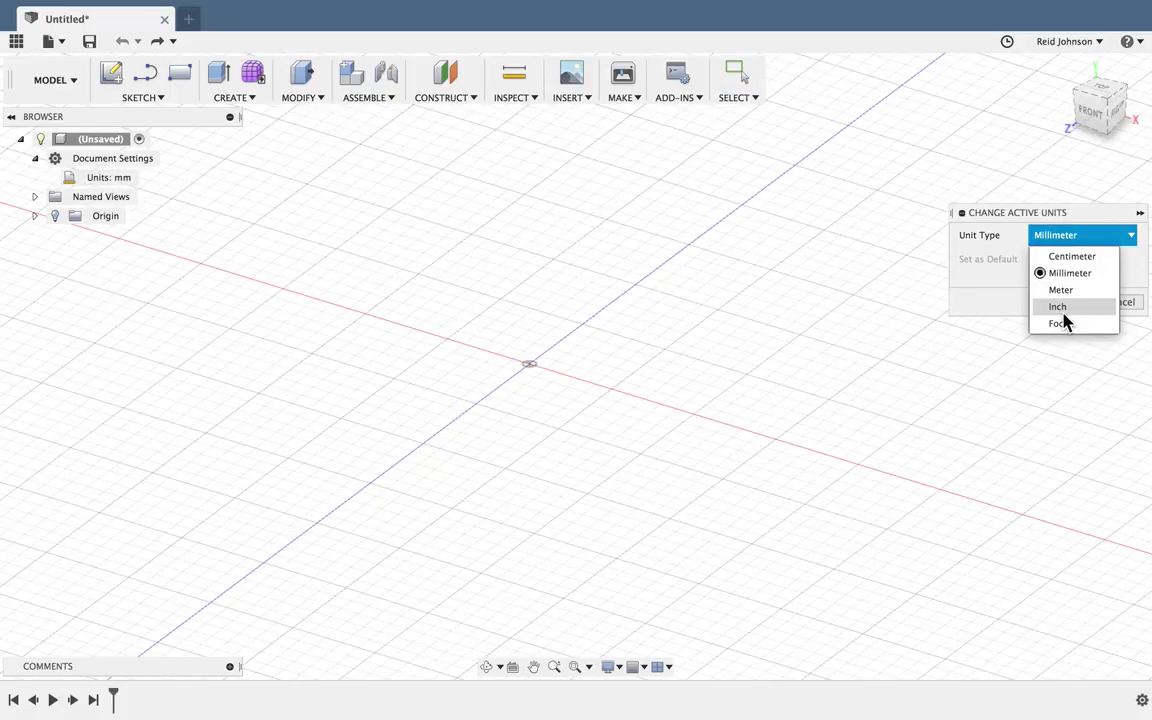
click(1062, 324)
click(1065, 302)
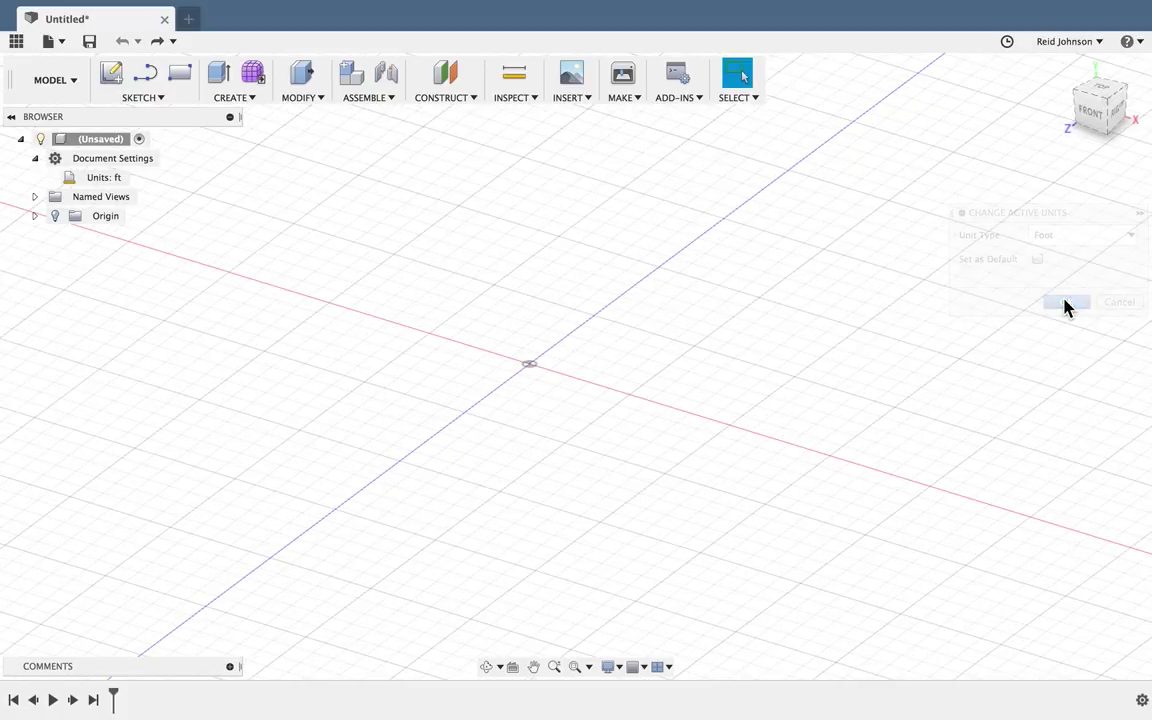
- Create a form and place a new T-spline cylinder on the vertical XY plane, centred on the origin, with a 25 ft diameter
click(249, 104)
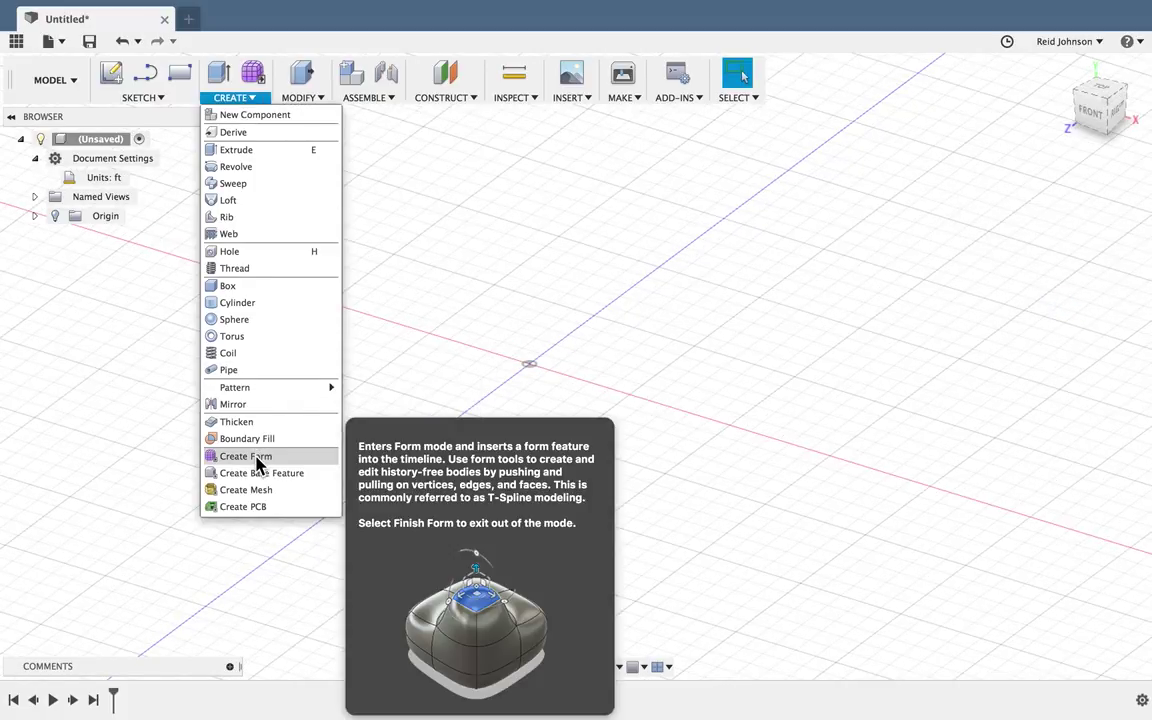
click(300, 456)
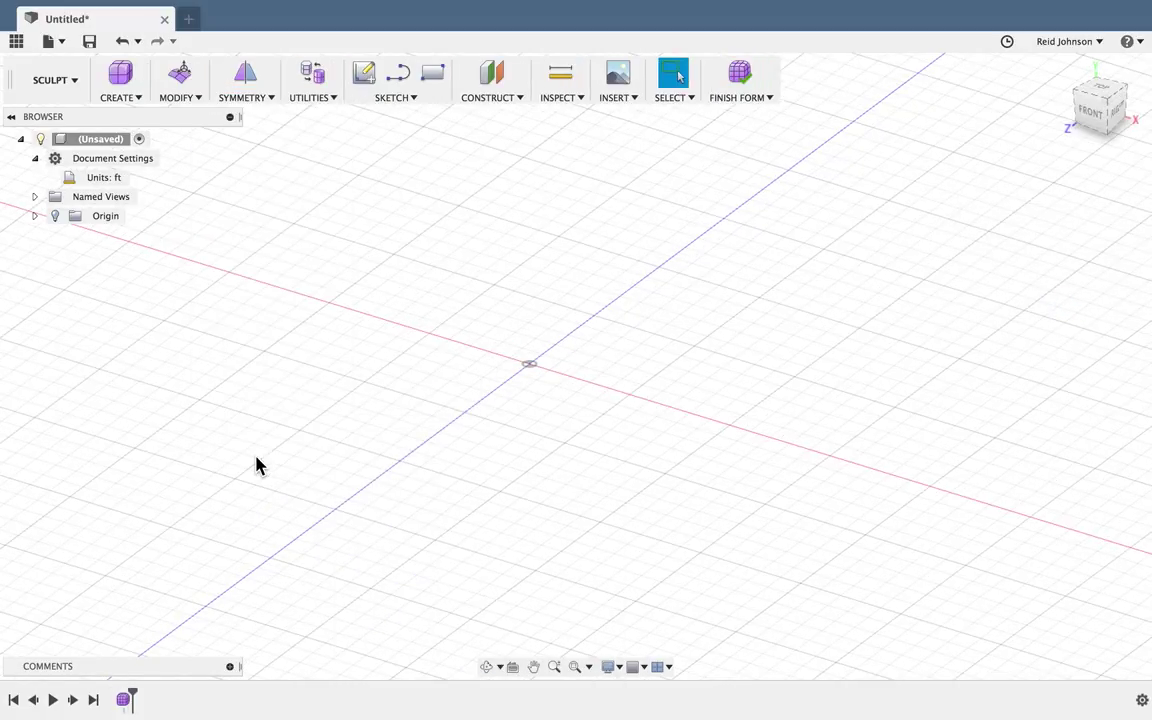
click(127, 100)
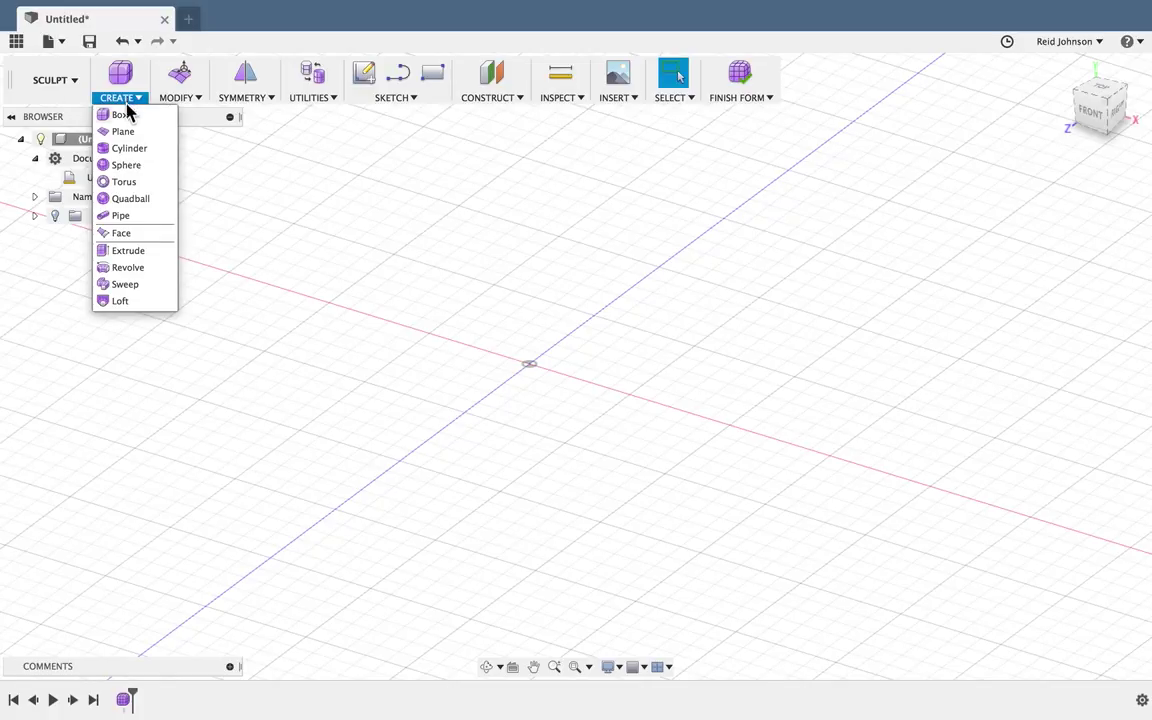
click(129, 148)
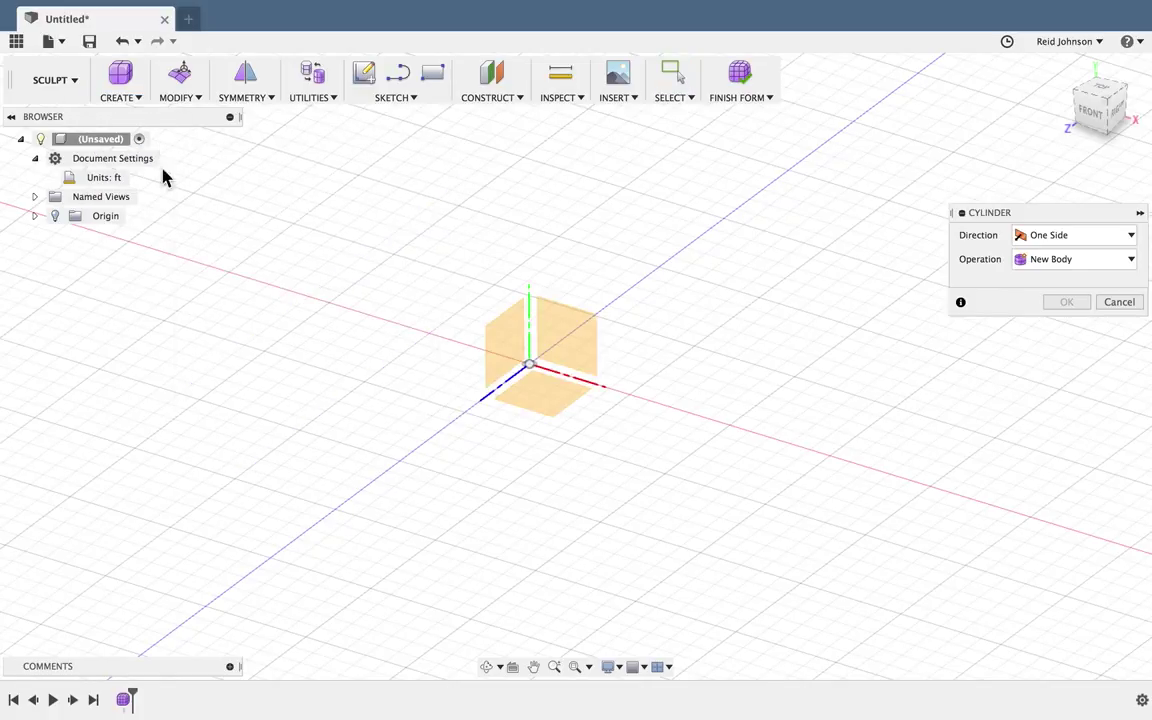
click(577, 355)
click(529, 364)
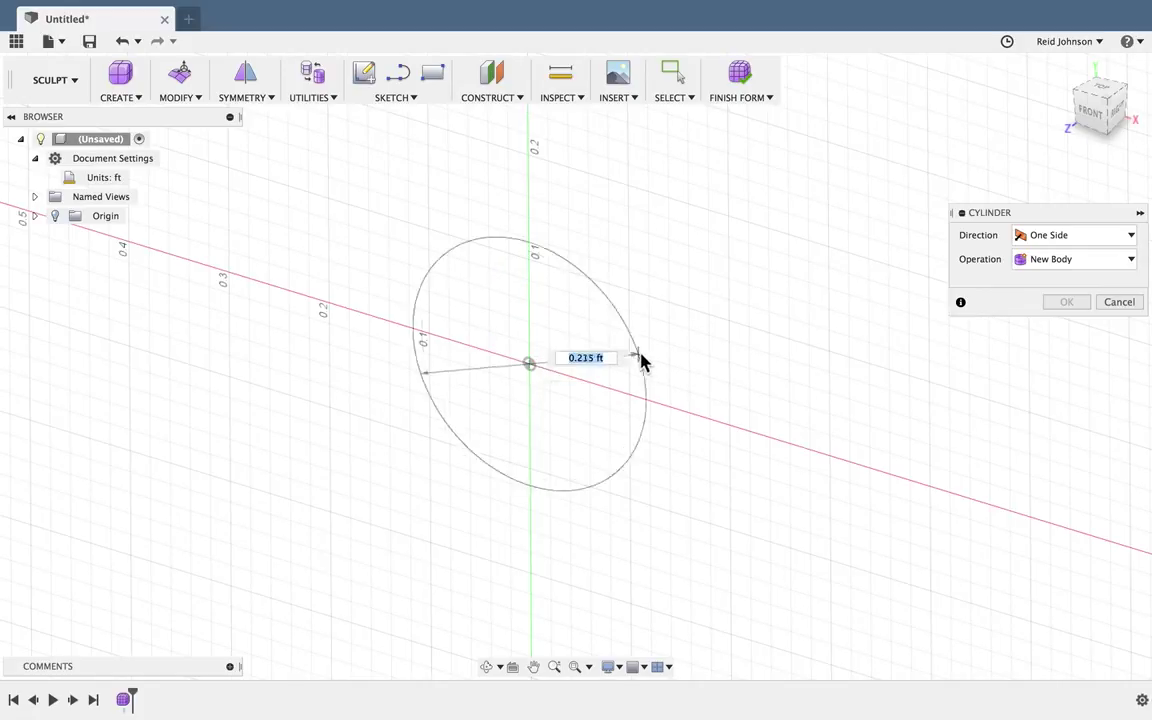
scroll(679, 363, down, 5)
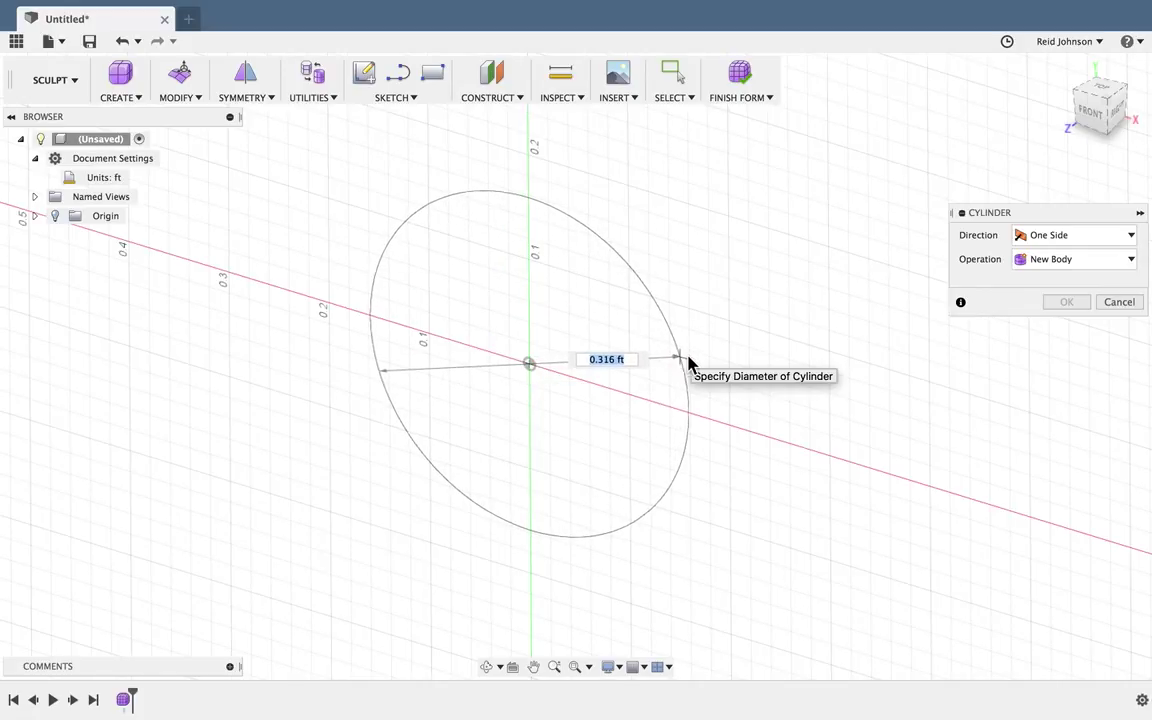
scroll(640, 333, down, 8)
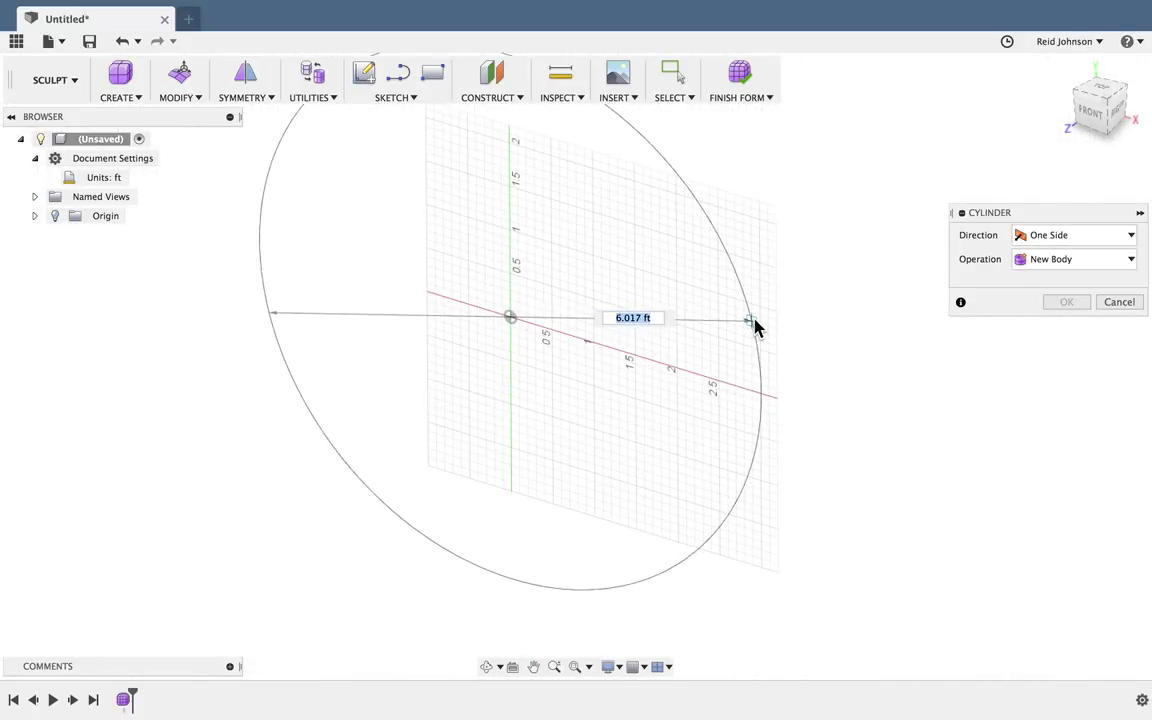
scroll(753, 325, down, 6)
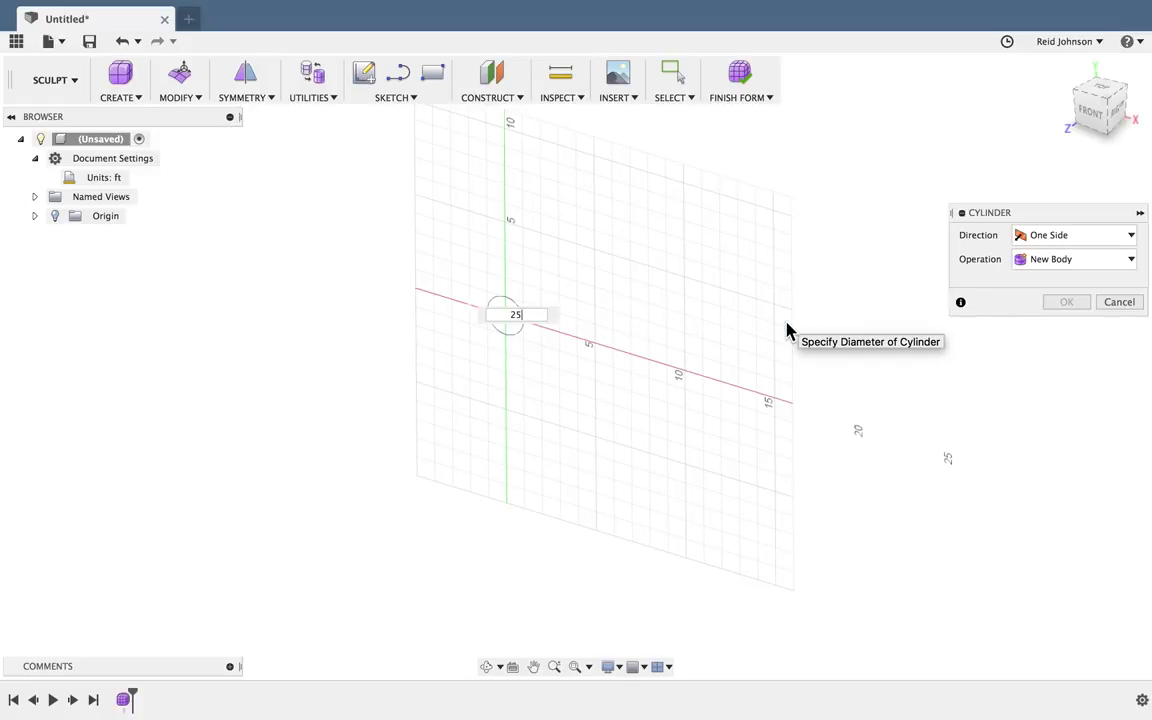
click(786, 318)
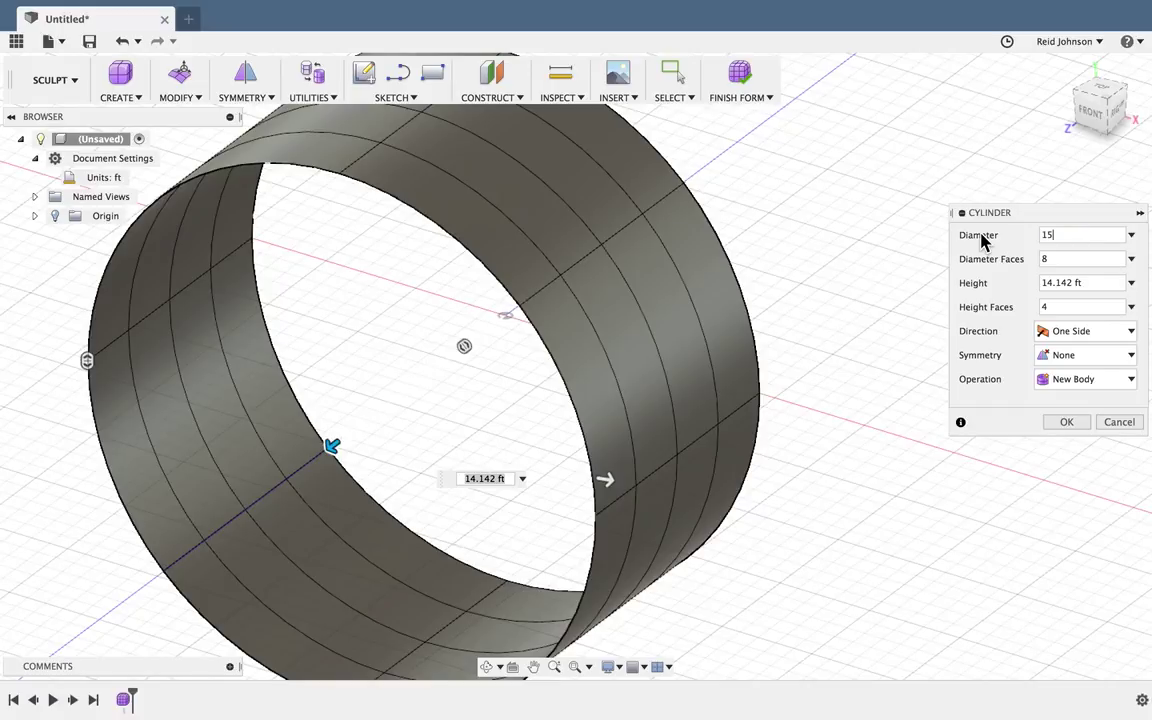
- Set the cylinder's diameter to 15 ft and its height to 80 ft, and create it as a new body
key(Tab)
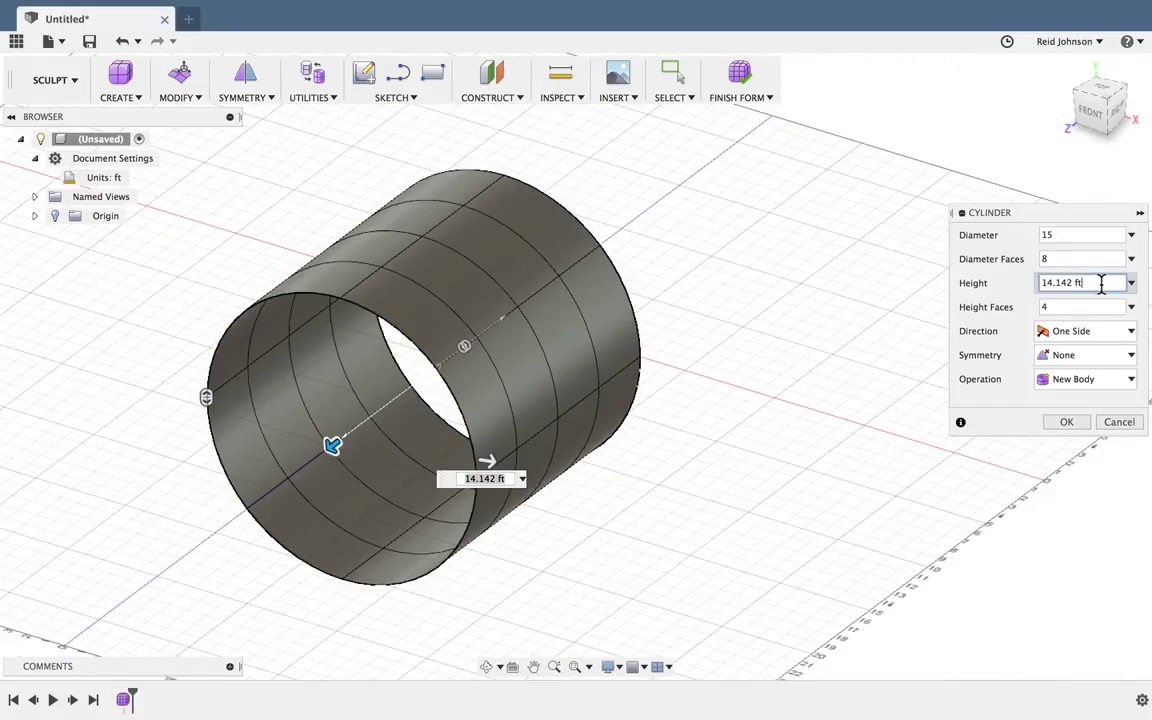
drag(1101, 285, 972, 282)
text(8)
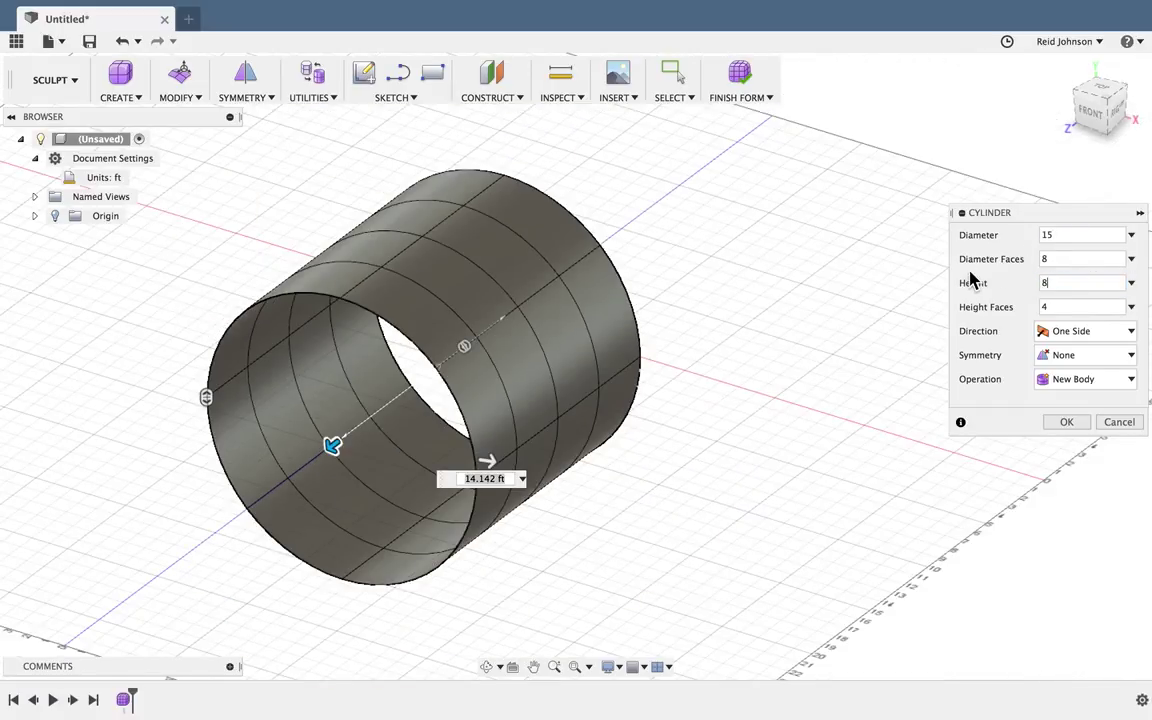
text(0)
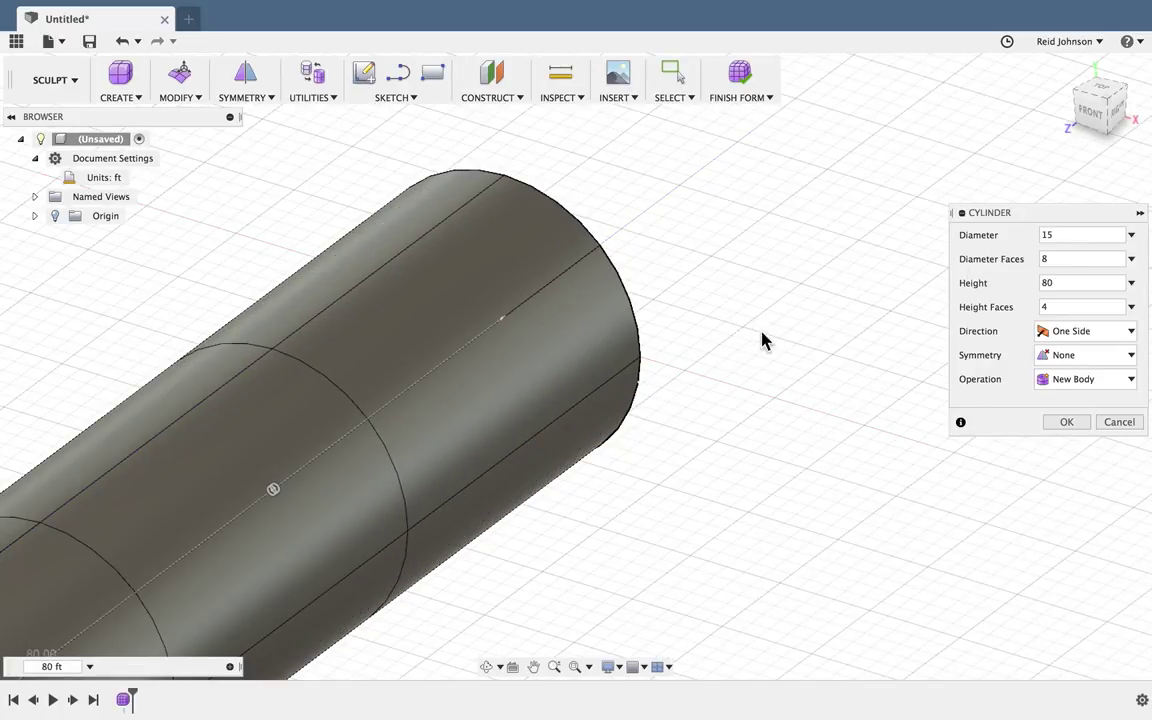
scroll(766, 329, down, 5)
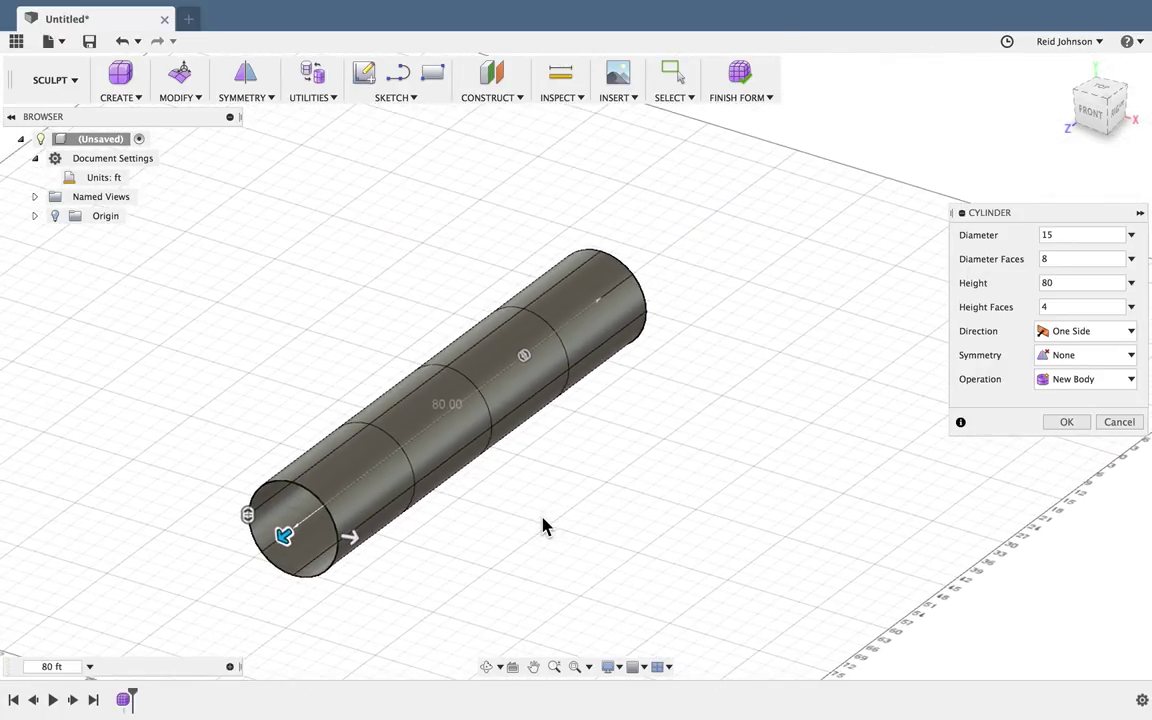
scroll(543, 527, up, 2)
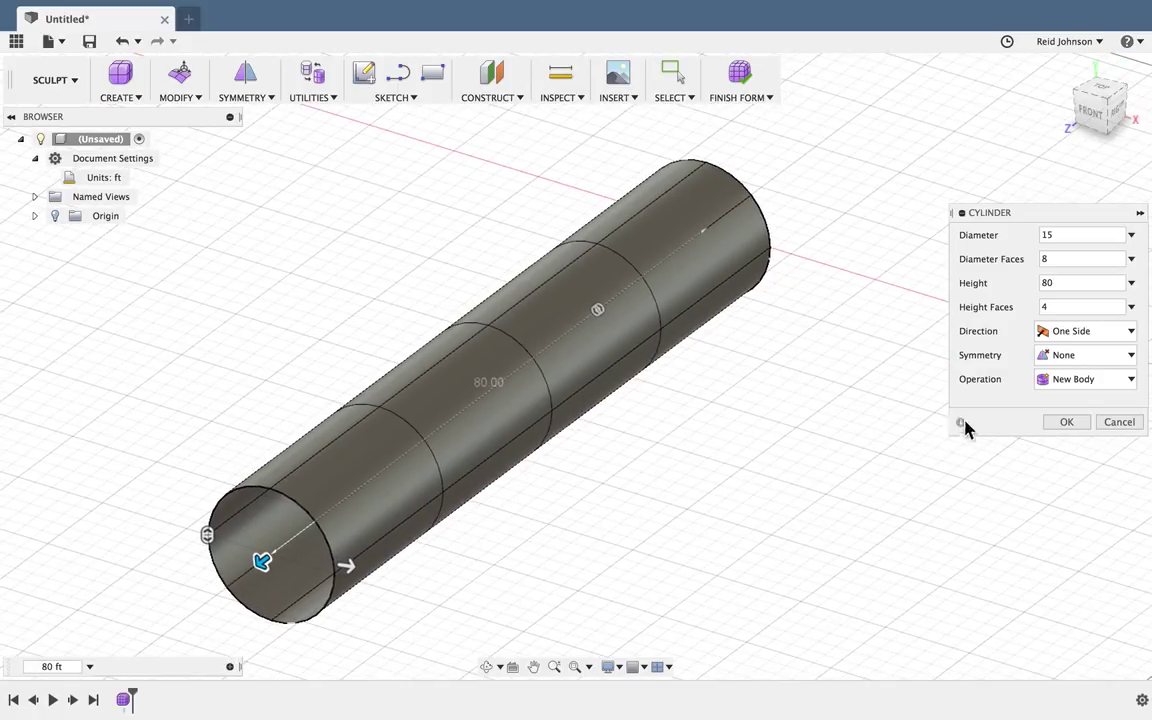
click(1065, 424)
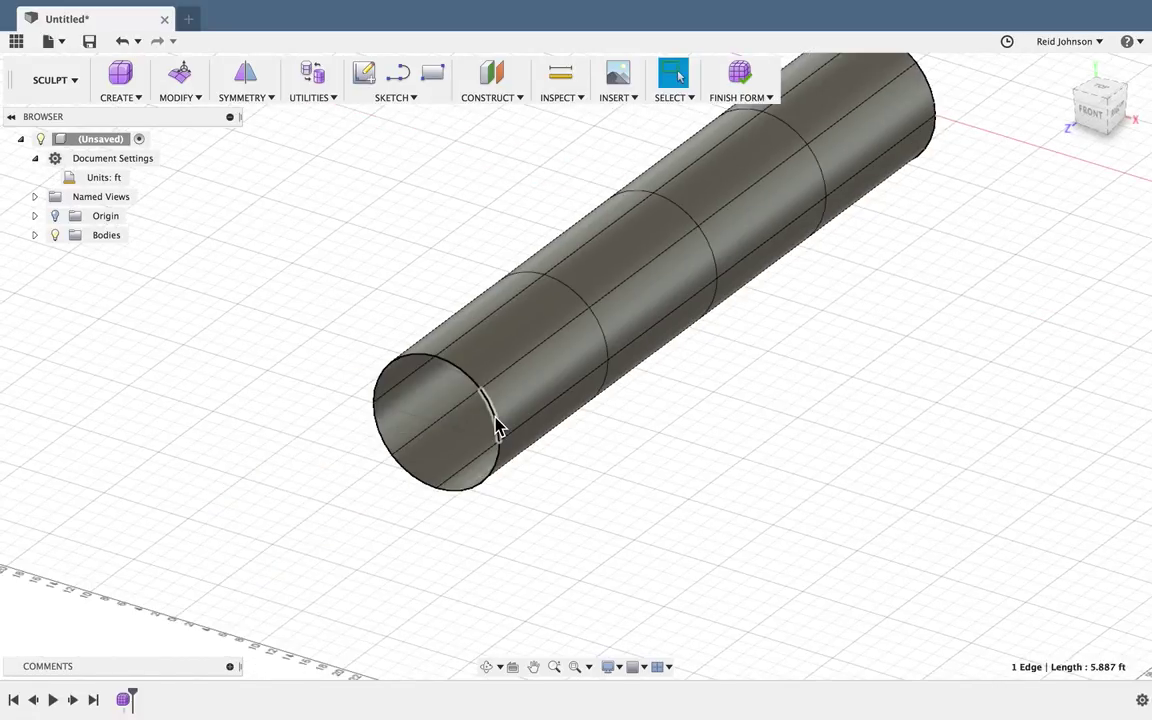
- Use Edit Form to move the cylinder's front edge loop about 7.4 ft rearward and the next loop about 6.4 ft rearward
double_click(496, 420)
right_click(347, 303)
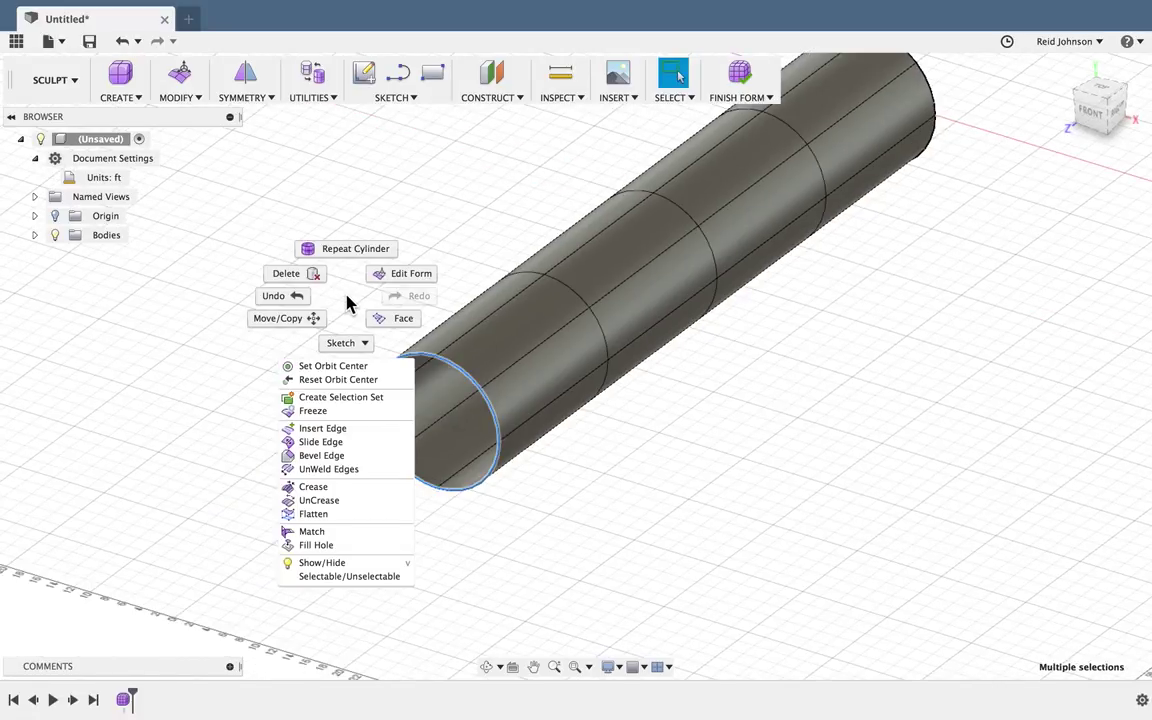
click(390, 293)
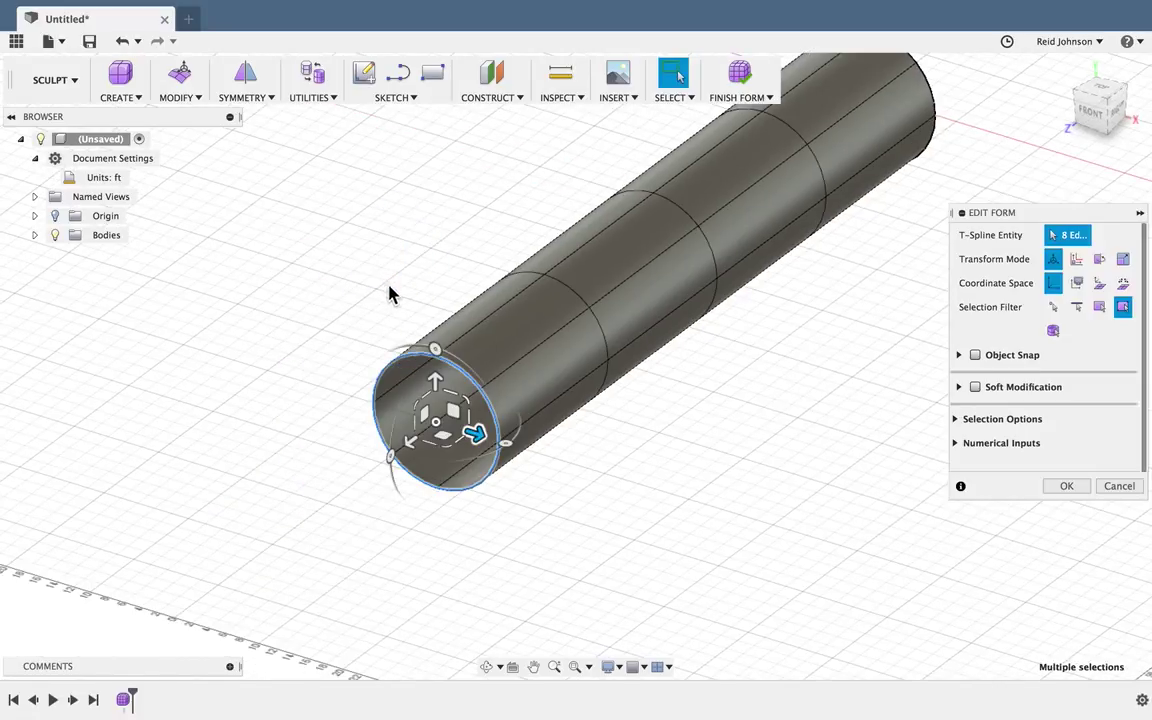
click(468, 388)
double_click(468, 388)
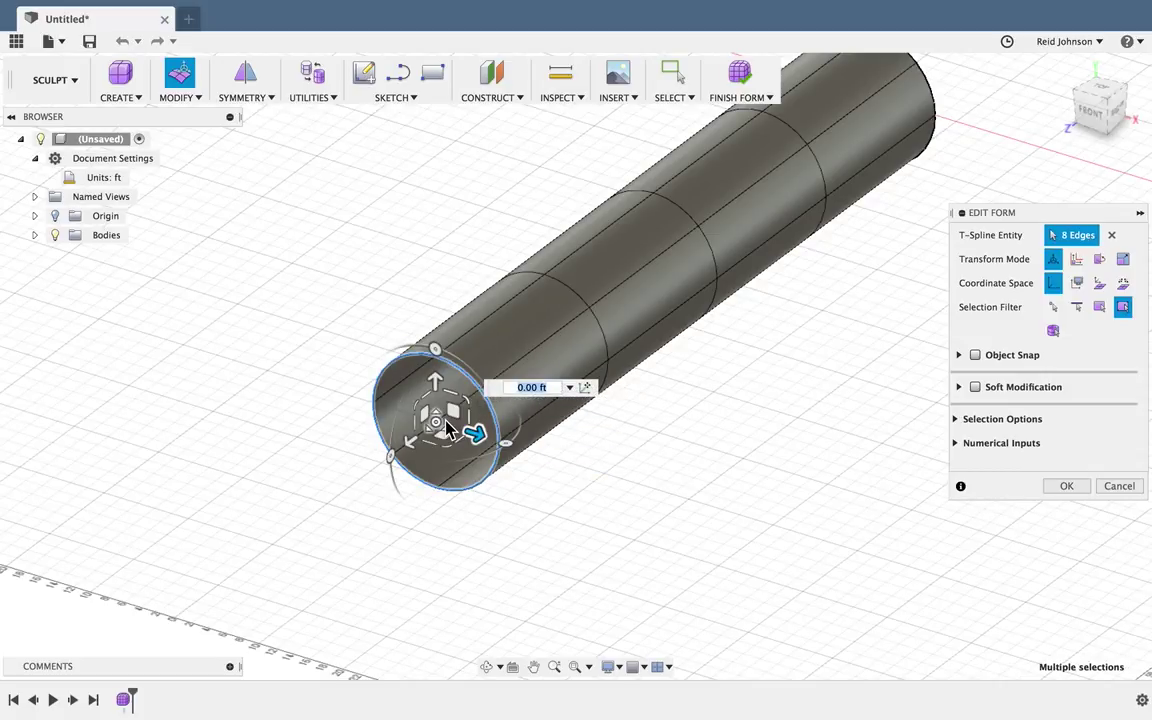
drag(411, 442, 451, 411)
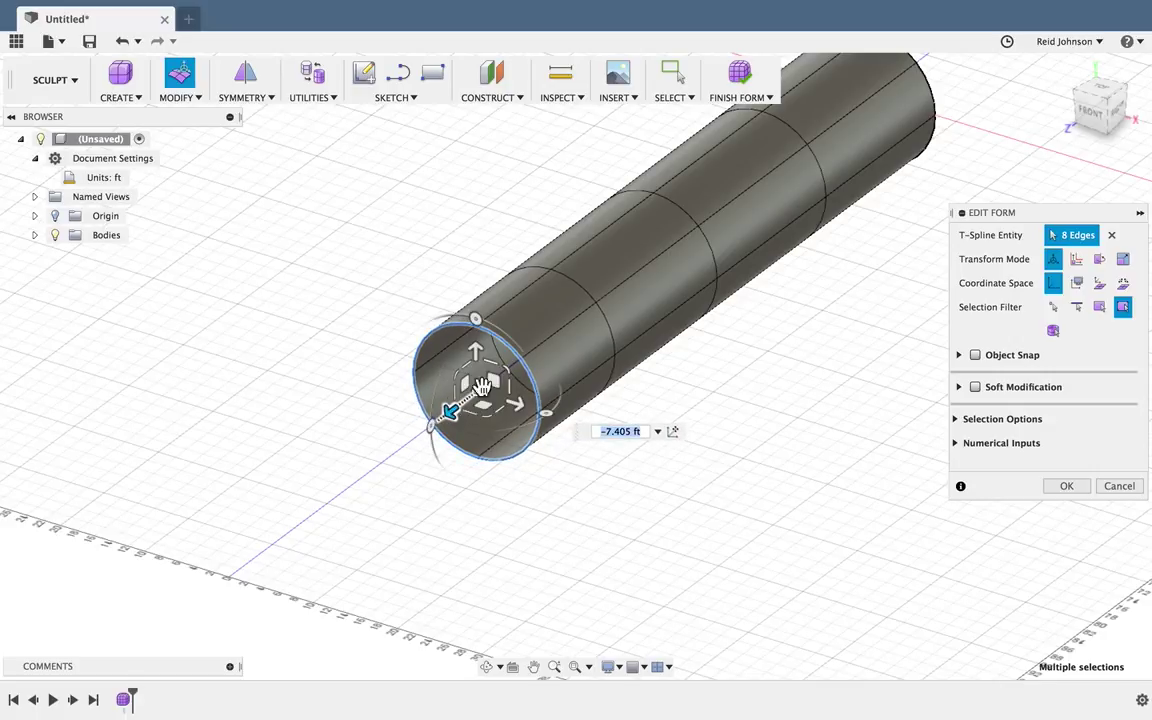
double_click(582, 300)
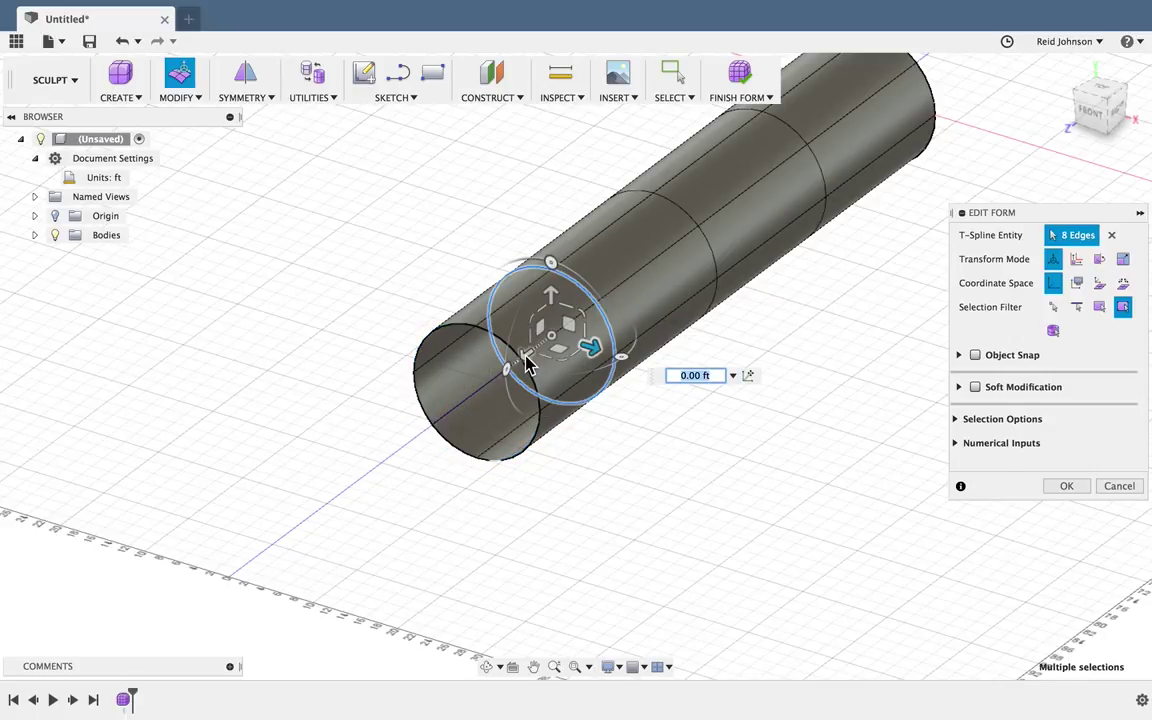
drag(527, 365, 563, 334)
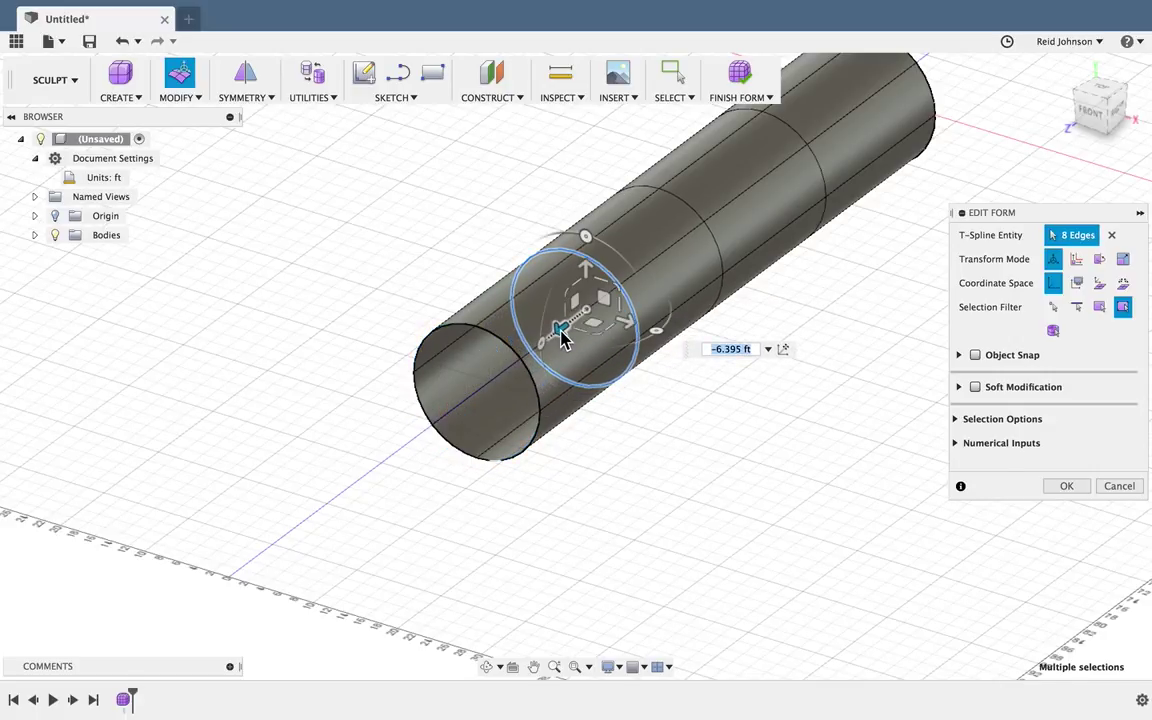
- Extrude the front edge loop slightly forward and scale the new loop down to about 0.89
double_click(503, 345)
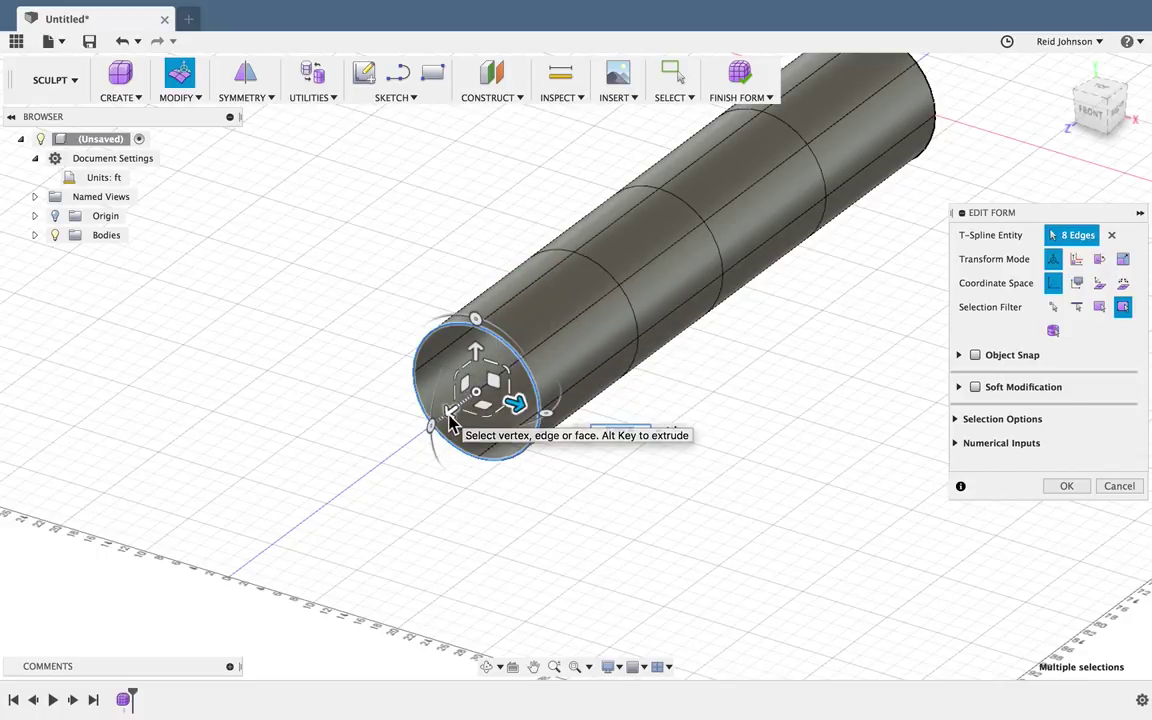
drag(450, 425, 442, 411)
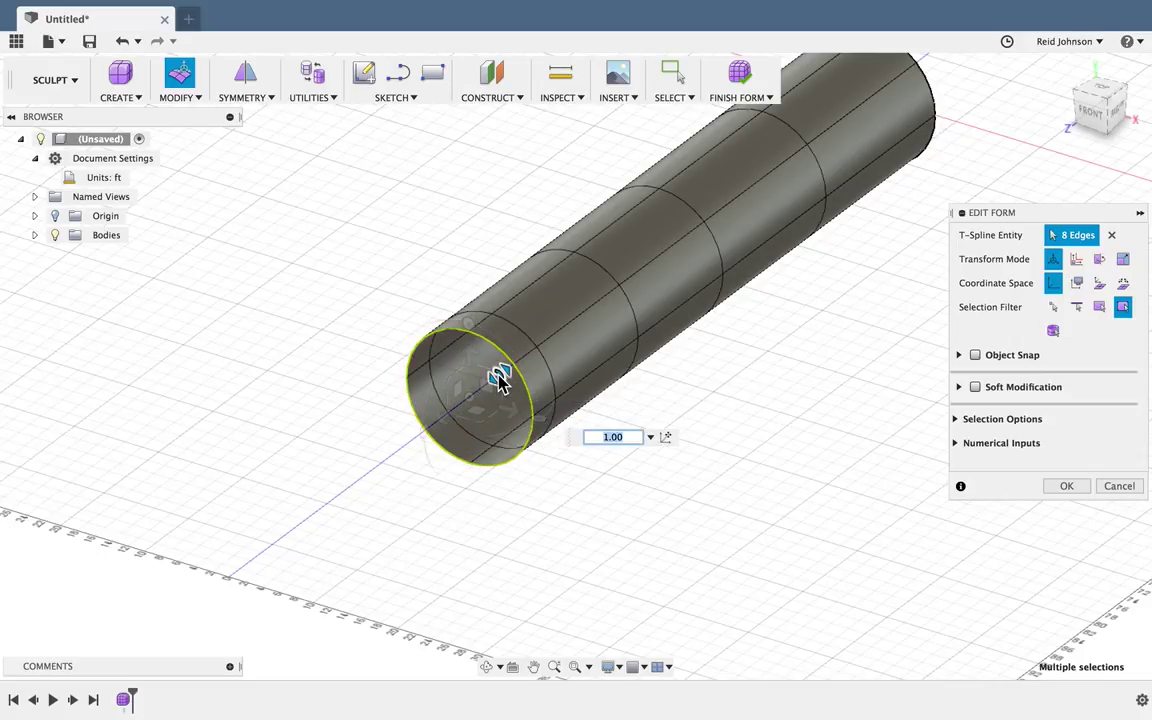
drag(500, 380, 497, 383)
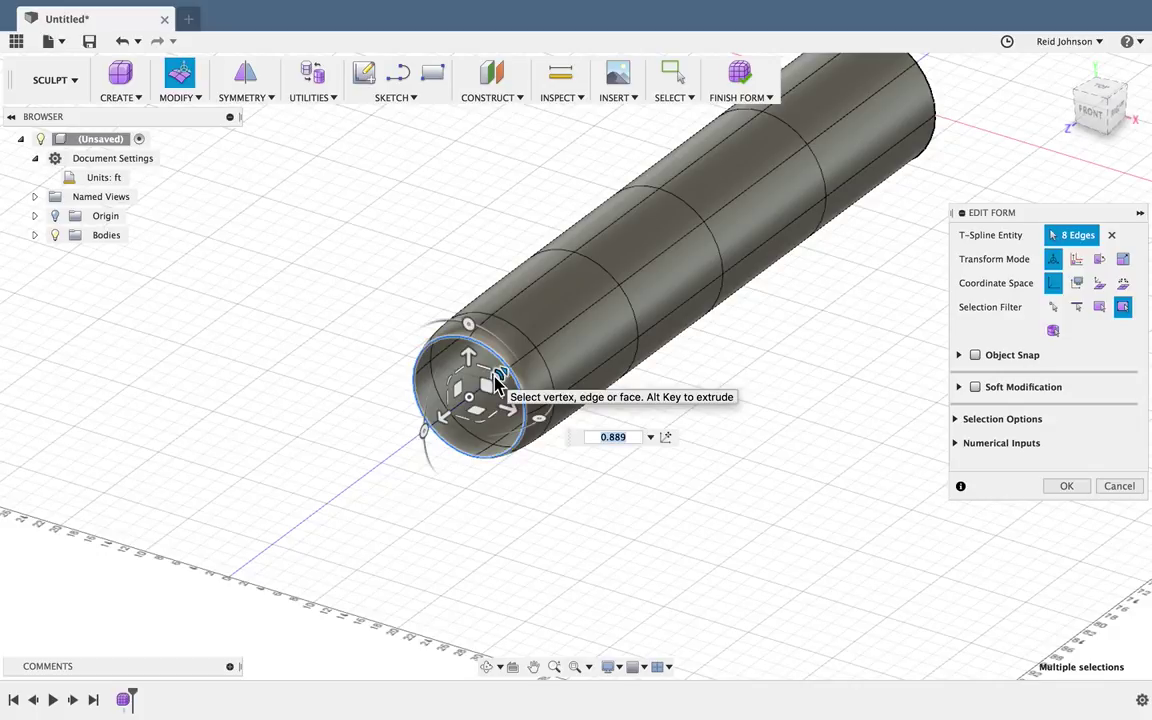
- Extend the nose with two more edge-loop extrusions, about 3.9 ft scaled to 0.7 and about 5 ft scaled to 0.48
drag(448, 424, 419, 432)
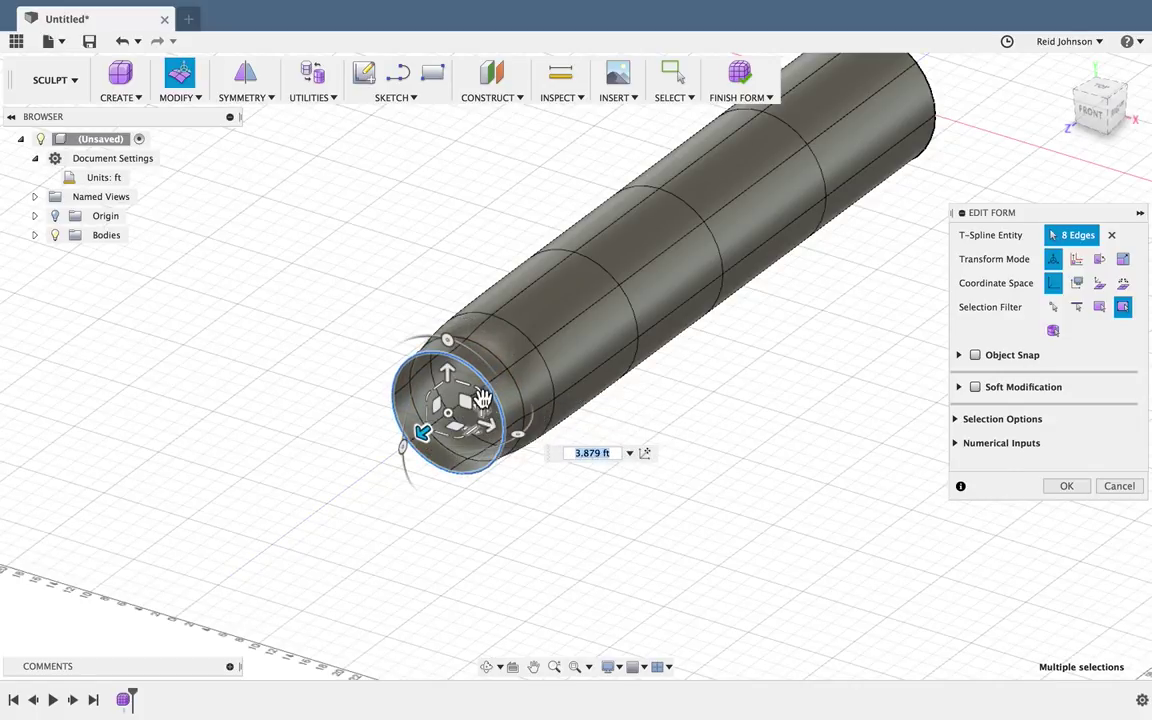
drag(470, 395, 472, 405)
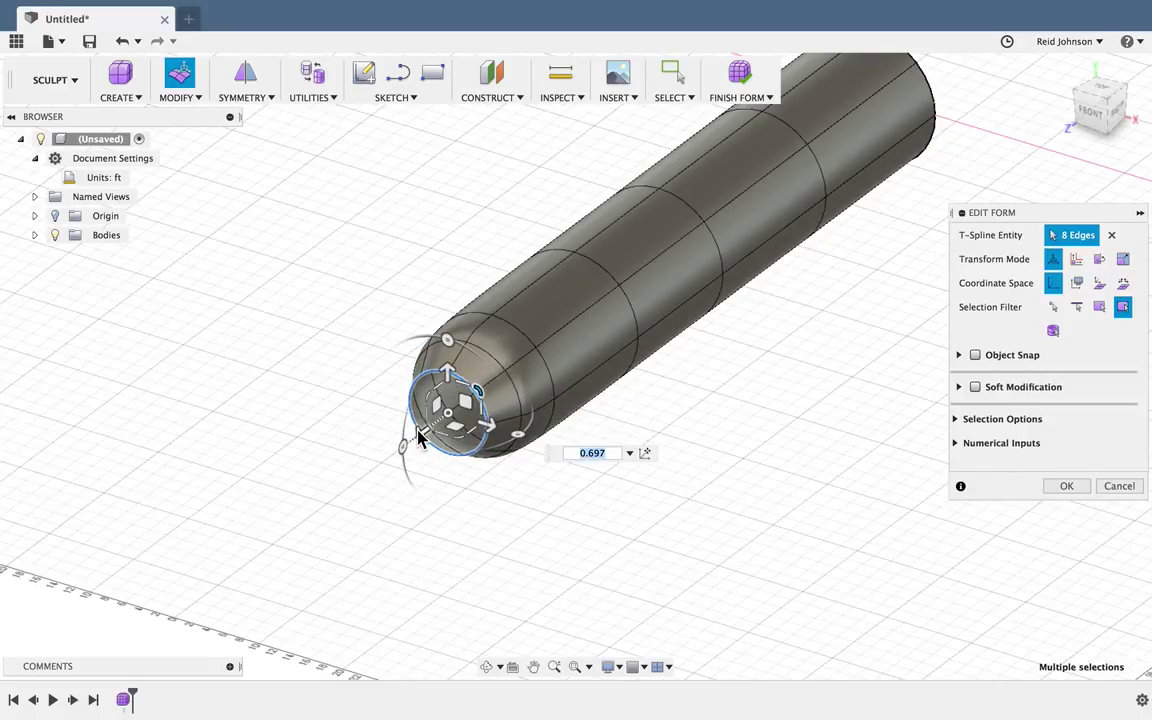
drag(420, 435, 395, 458)
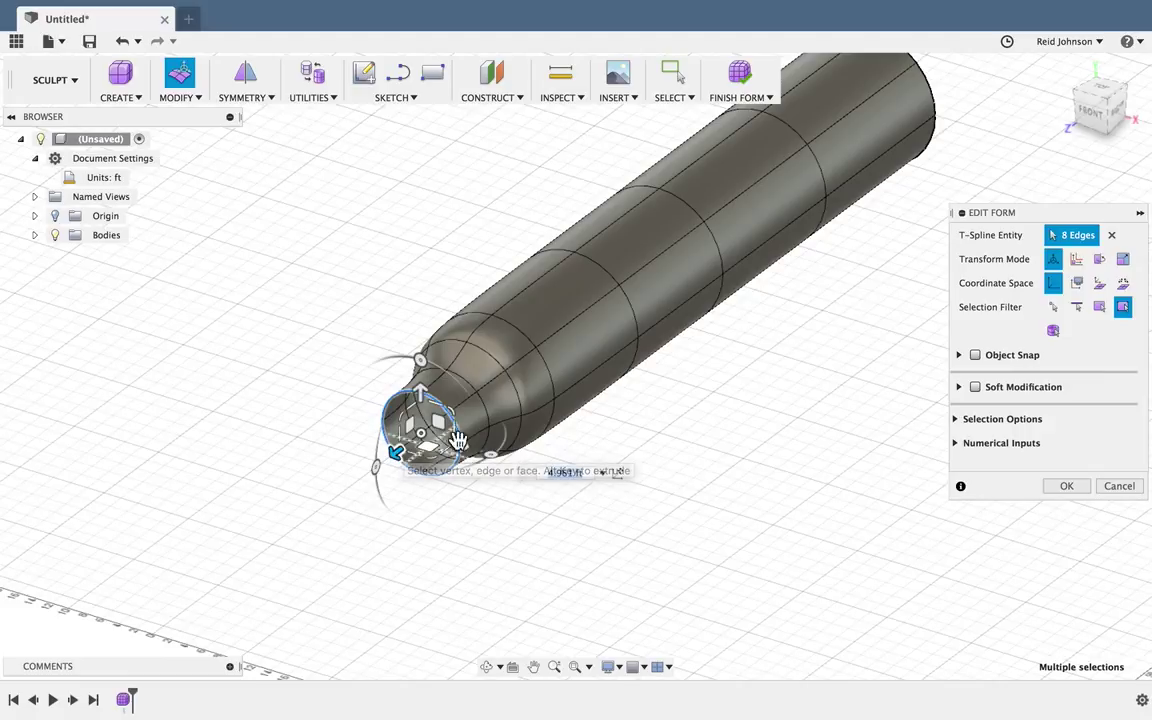
drag(440, 424, 427, 436)
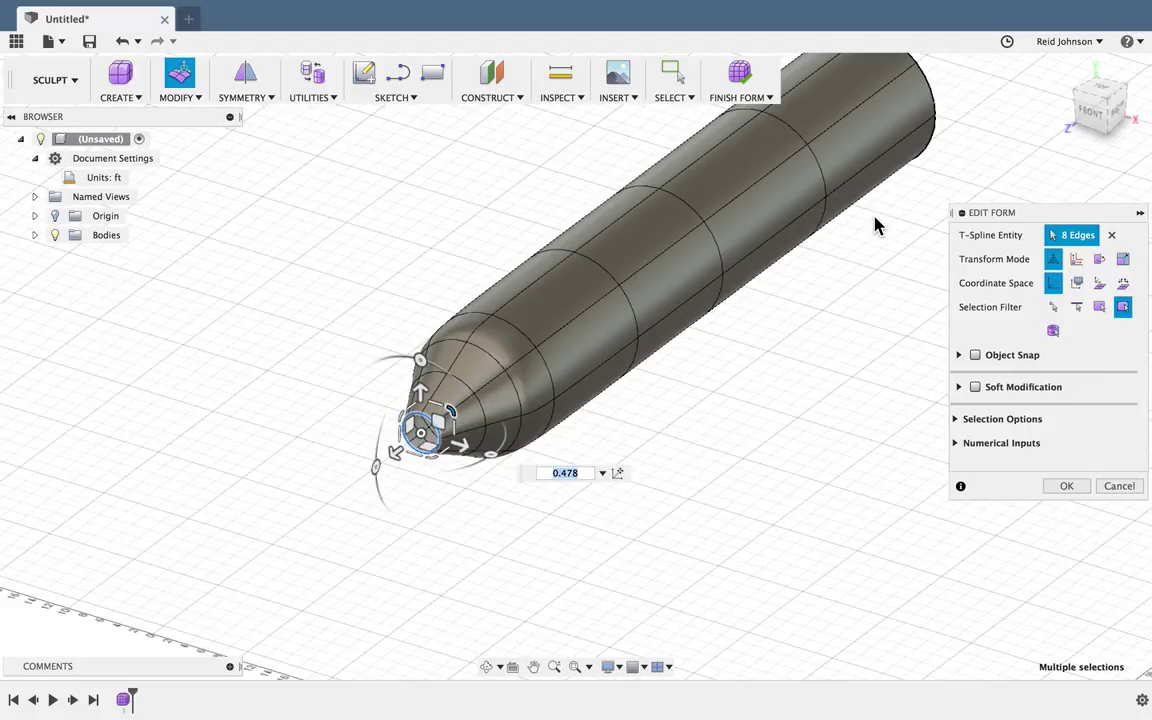
- Move the front edge loop about 1.4 ft rearward, then shift two wider nose loops rearward, the narrower of these by about 1.3 ft
click(1119, 119)
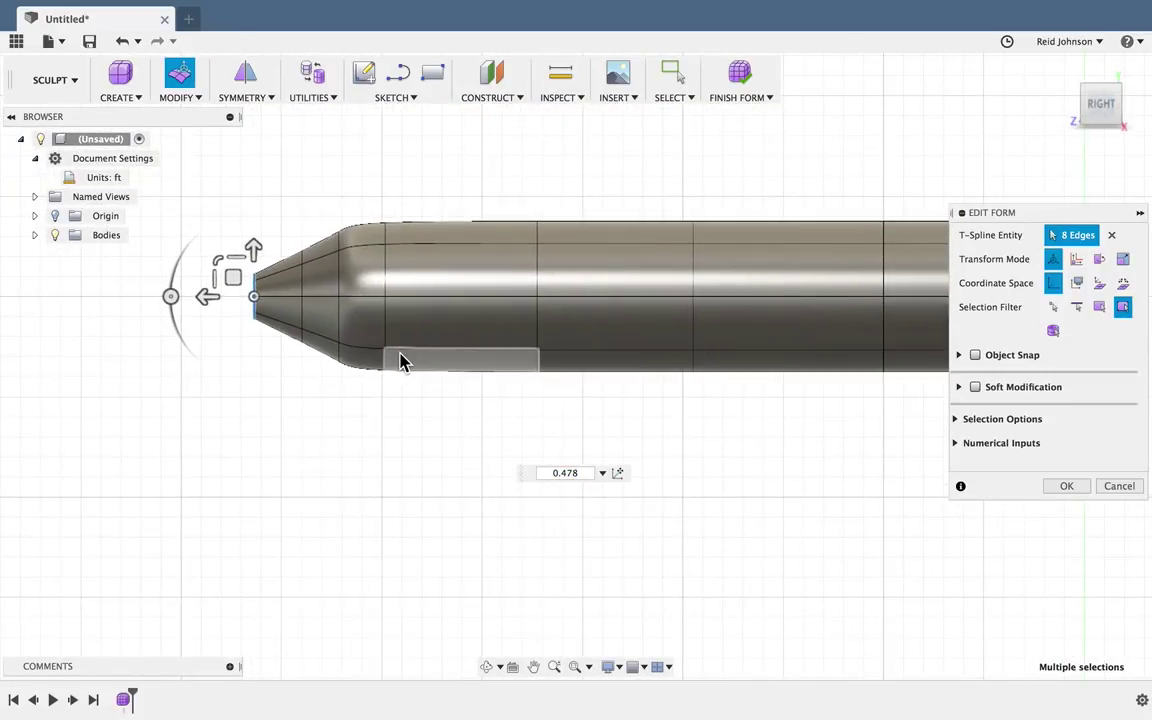
drag(207, 296, 220, 300)
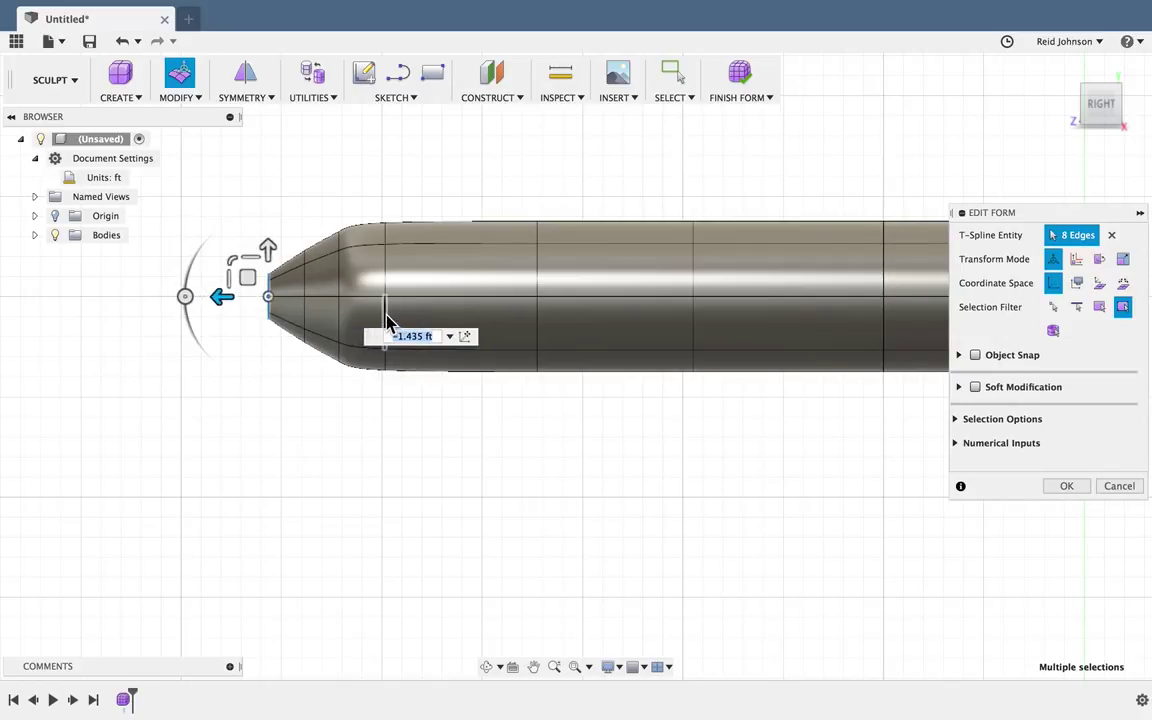
double_click(386, 318)
drag(338, 310, 386, 298)
double_click(345, 337)
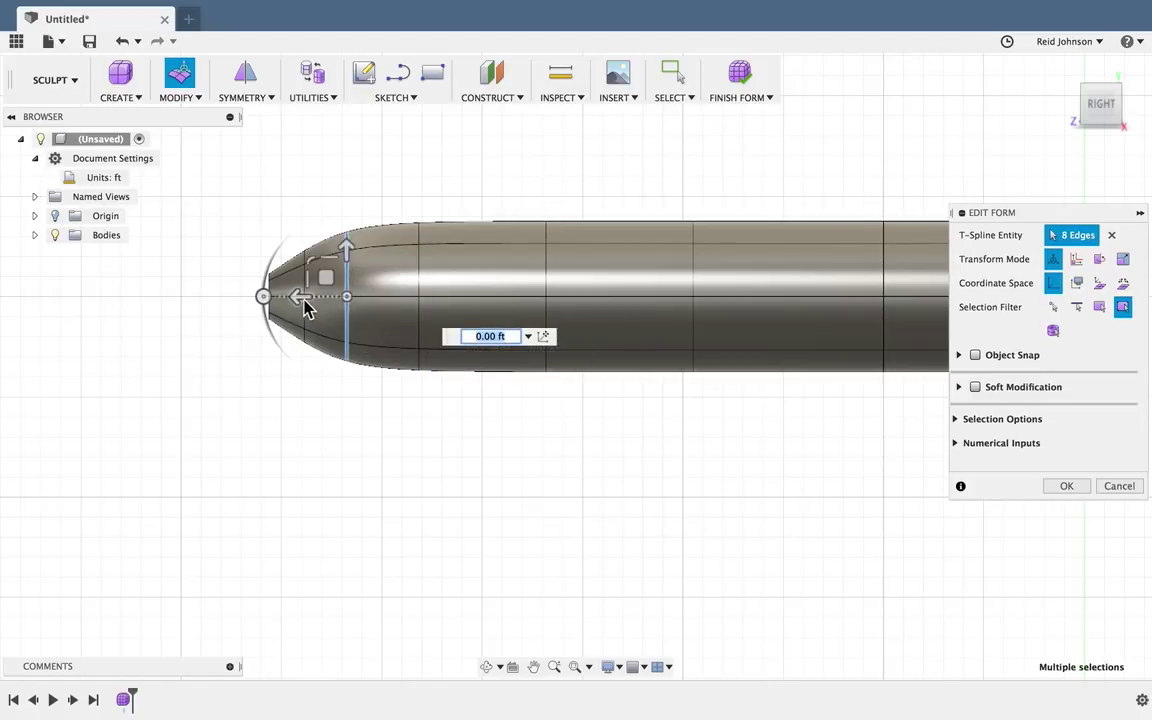
drag(301, 296, 314, 307)
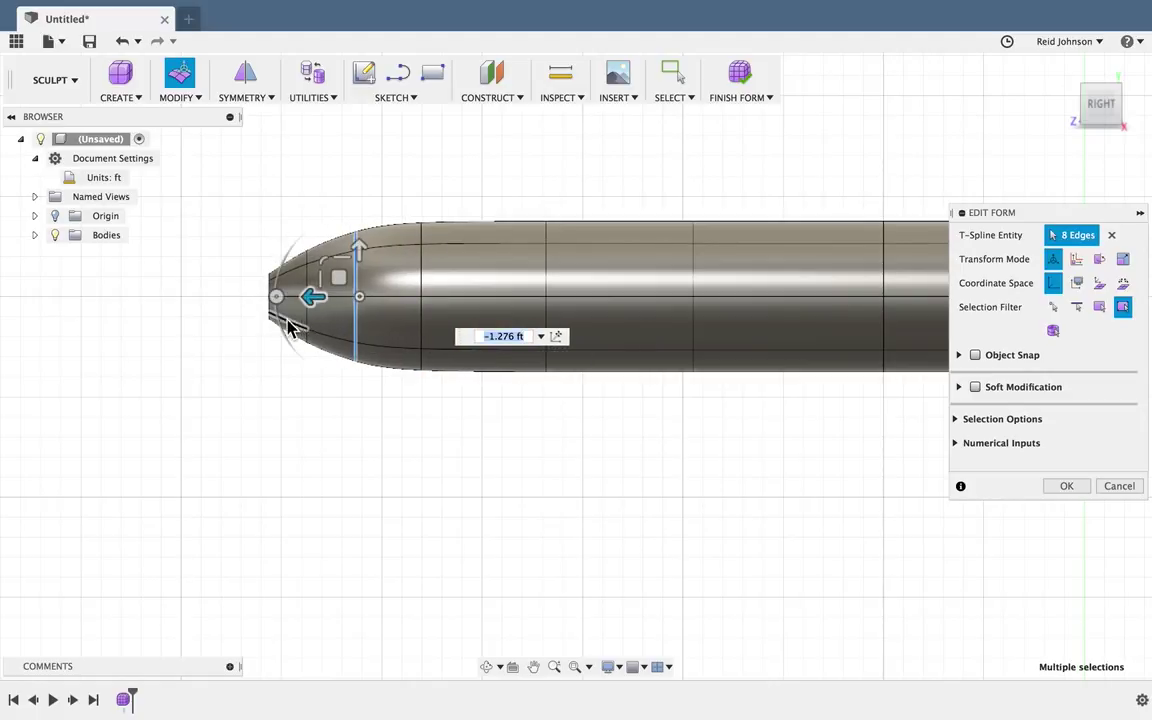
click(277, 350)
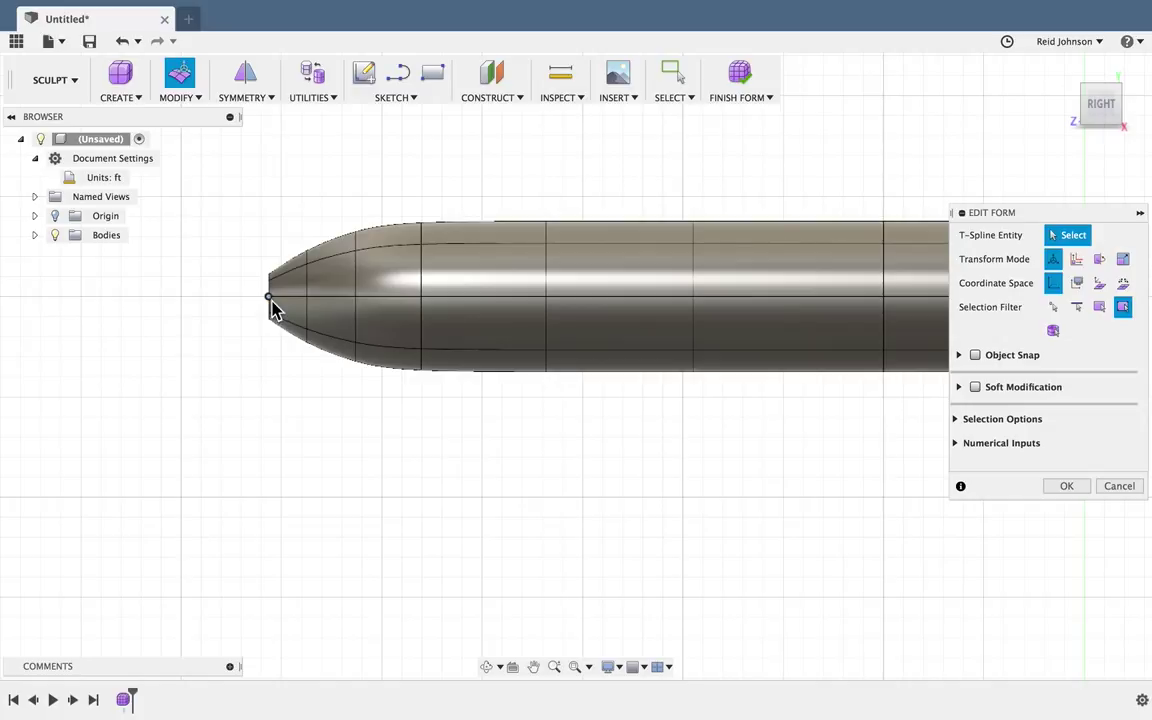
- Move the front edge loop about 1.3 ft further rearward to blunt the nose, and finish the form edit
scroll(274, 312, up, 2)
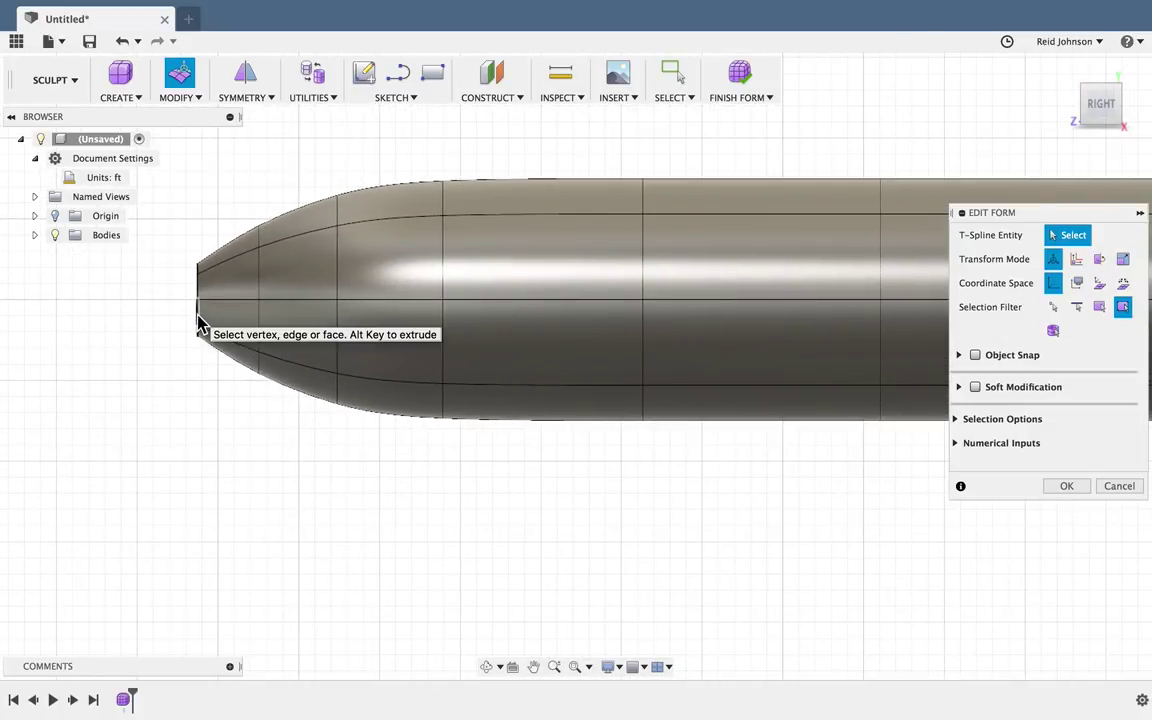
double_click(197, 323)
drag(149, 300, 168, 307)
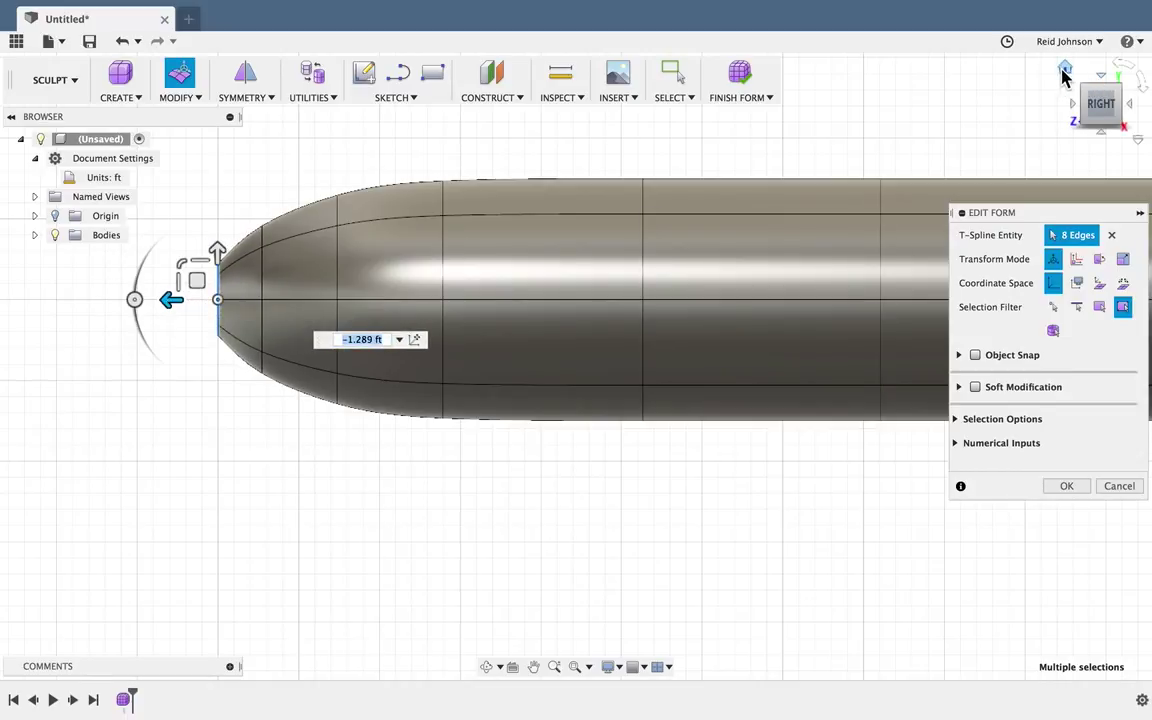
click(1064, 74)
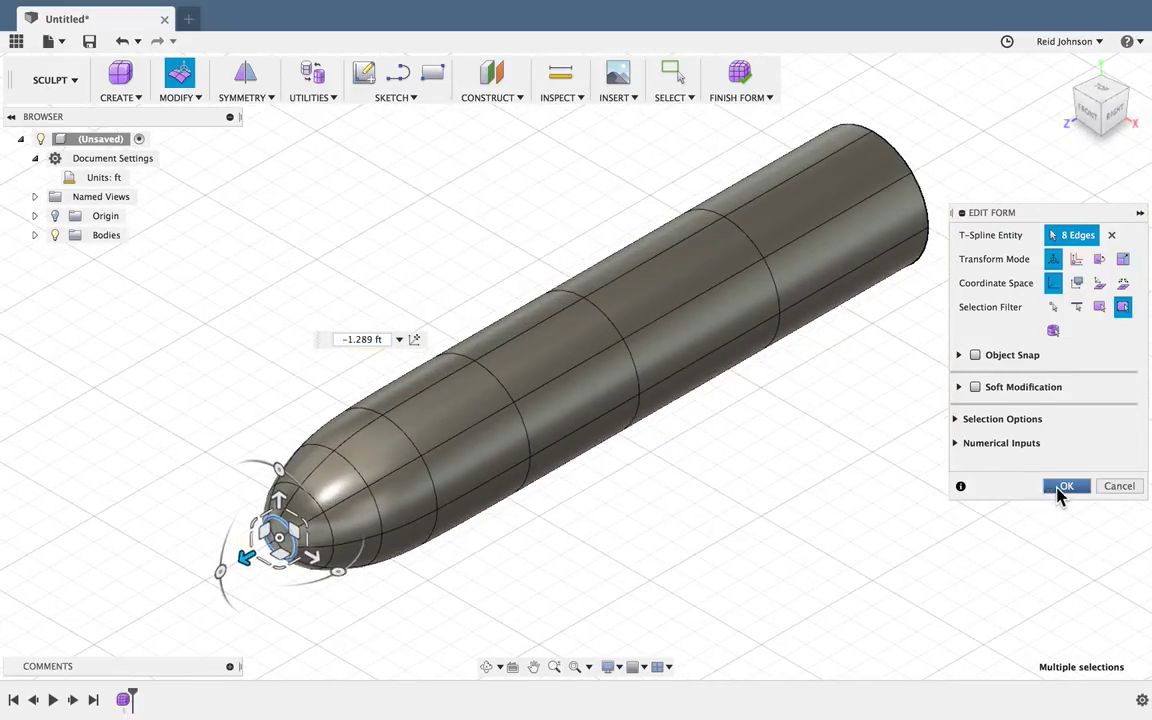
click(1063, 490)
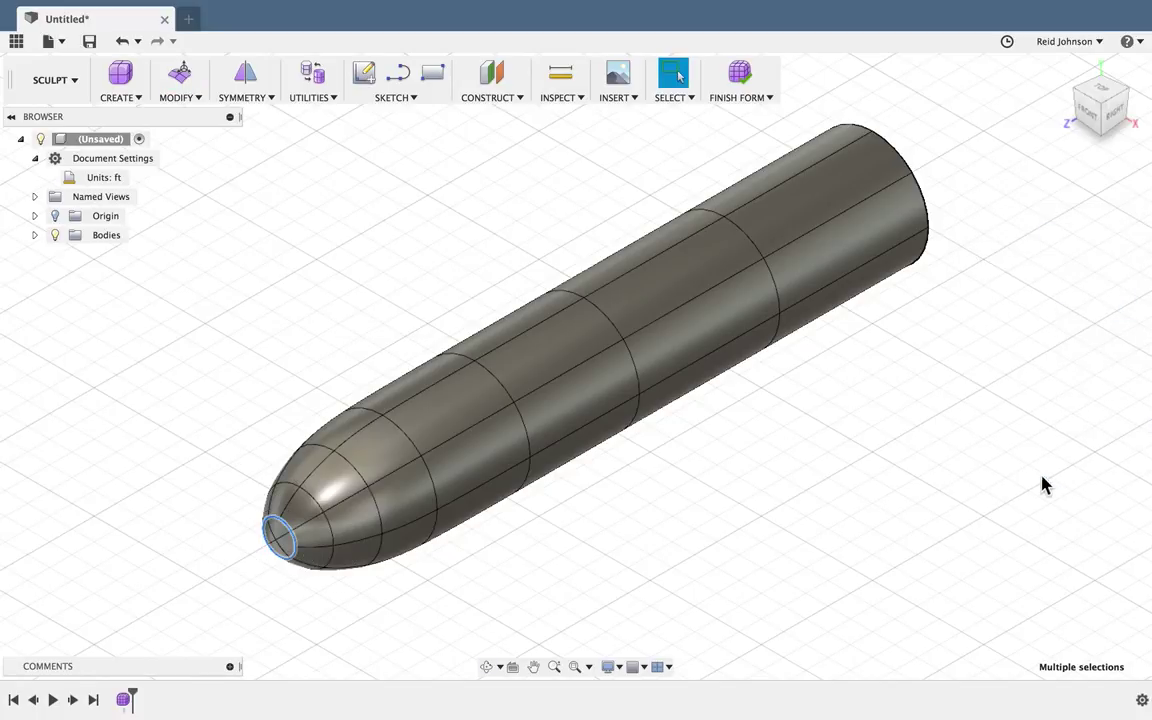
- Close the opening at the nose tip with Fill Hole in Fill Star mode
click(178, 99)
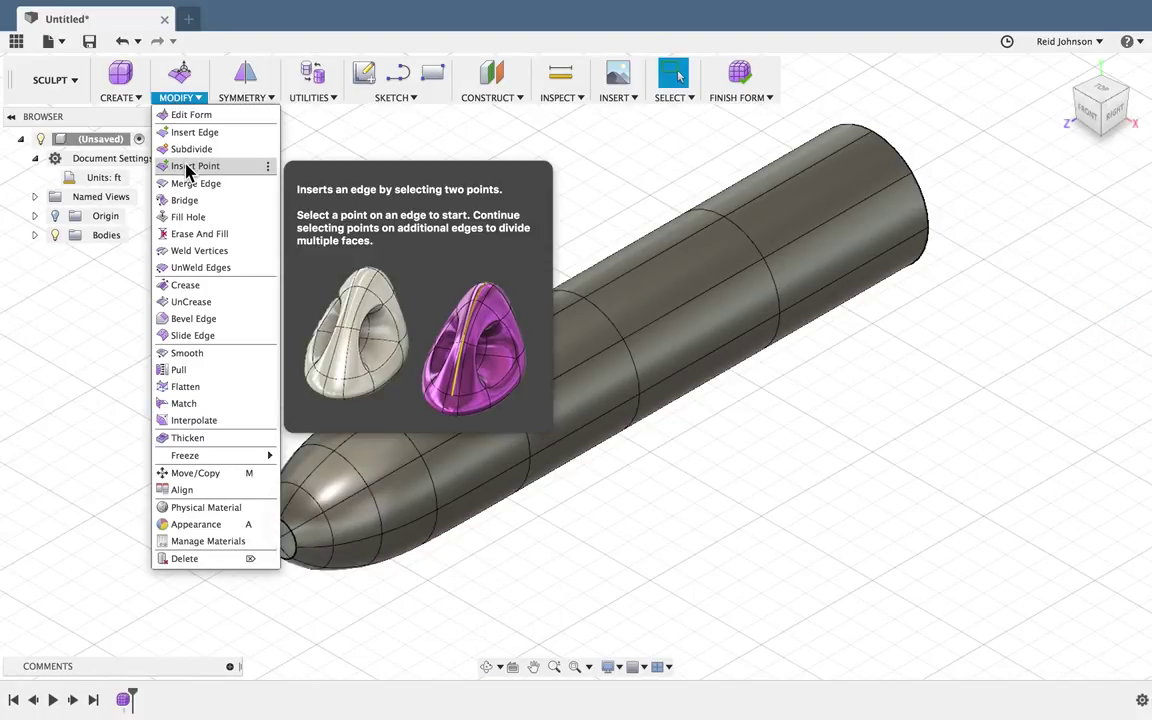
click(186, 218)
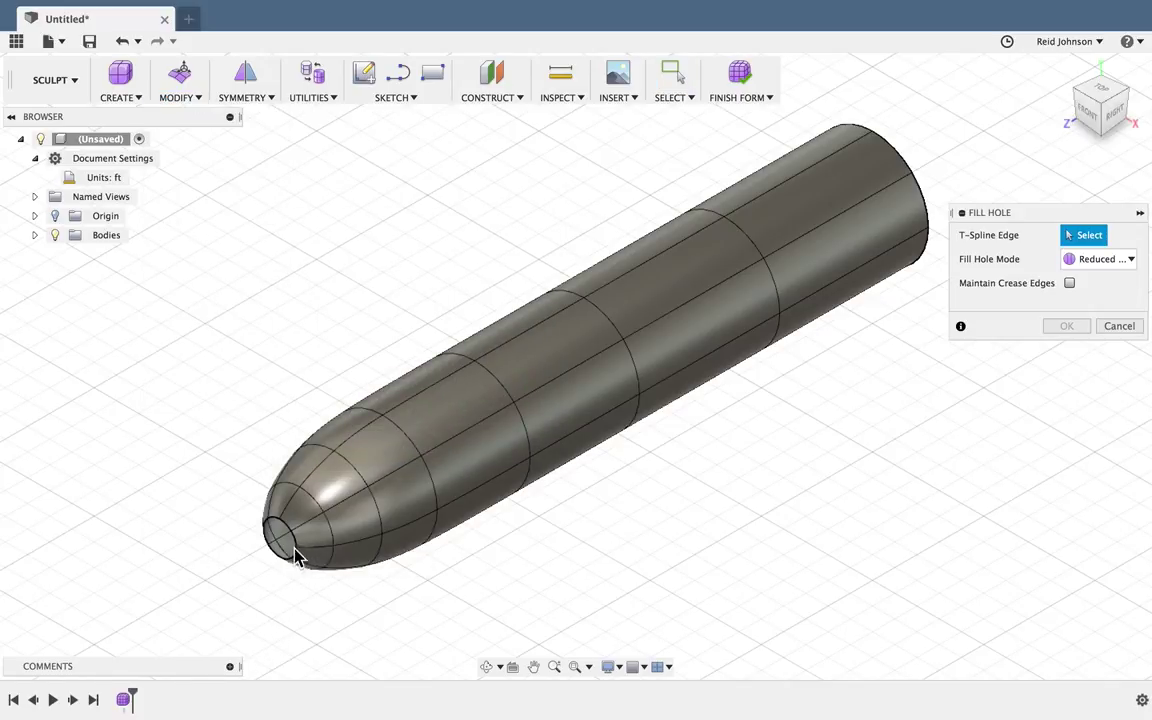
scroll(296, 560, up, 5)
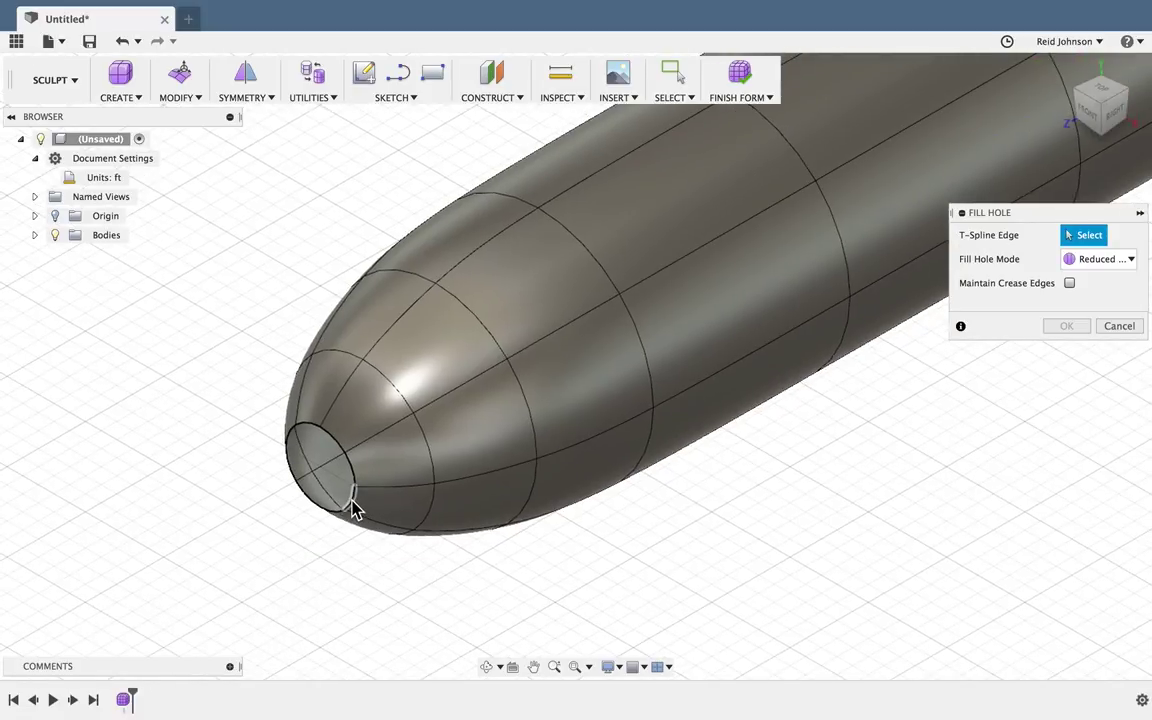
click(353, 508)
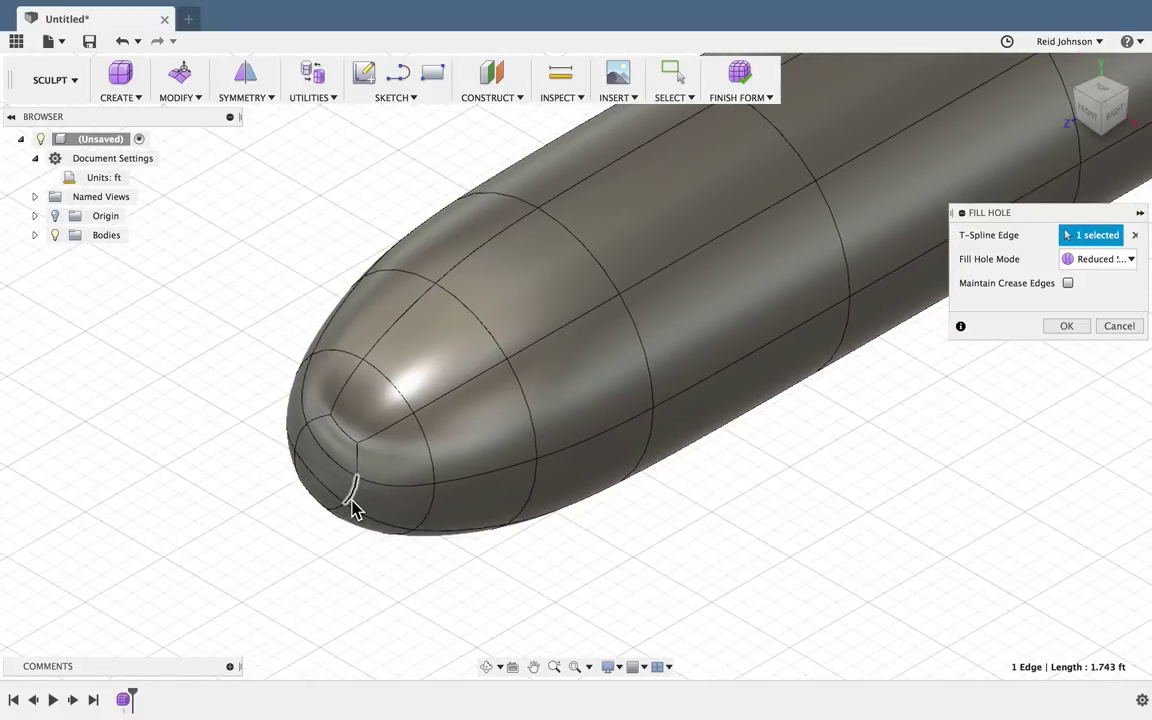
click(1120, 260)
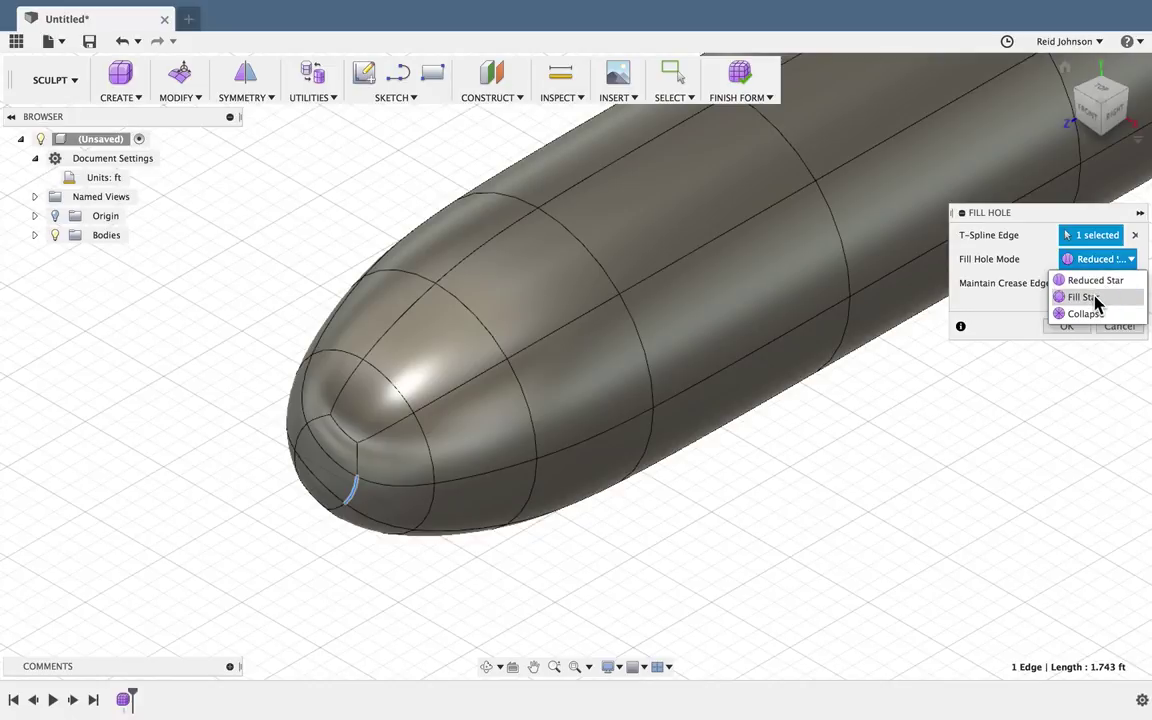
click(1084, 297)
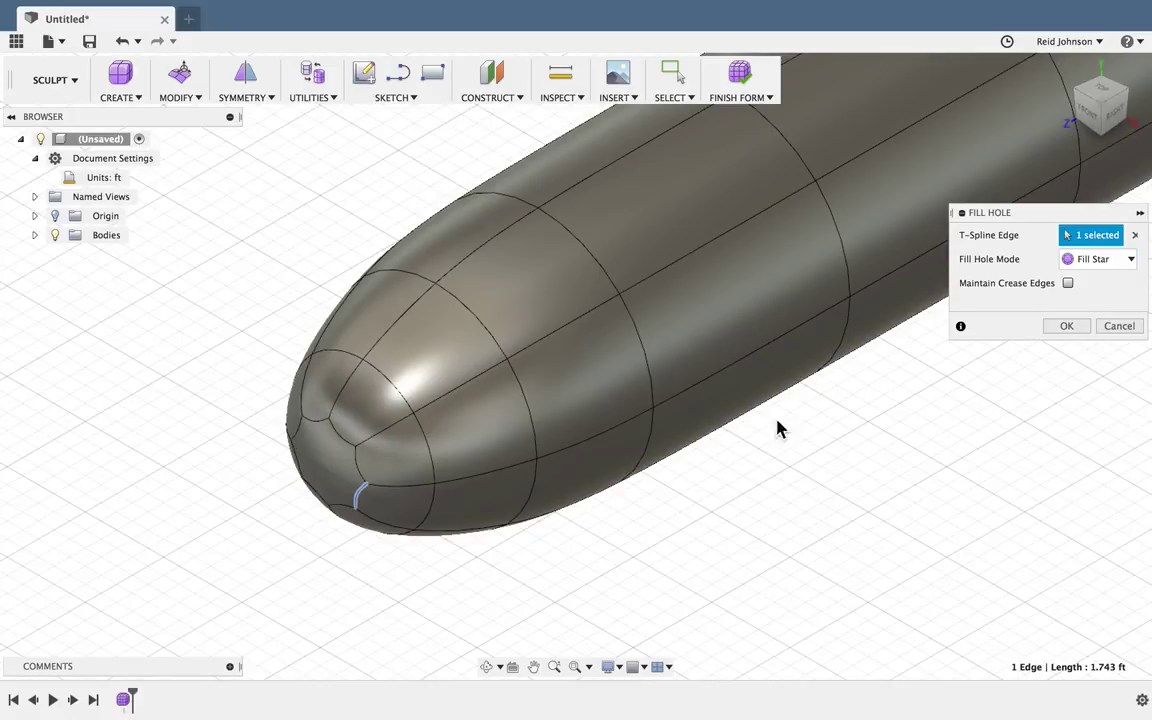
click(1066, 327)
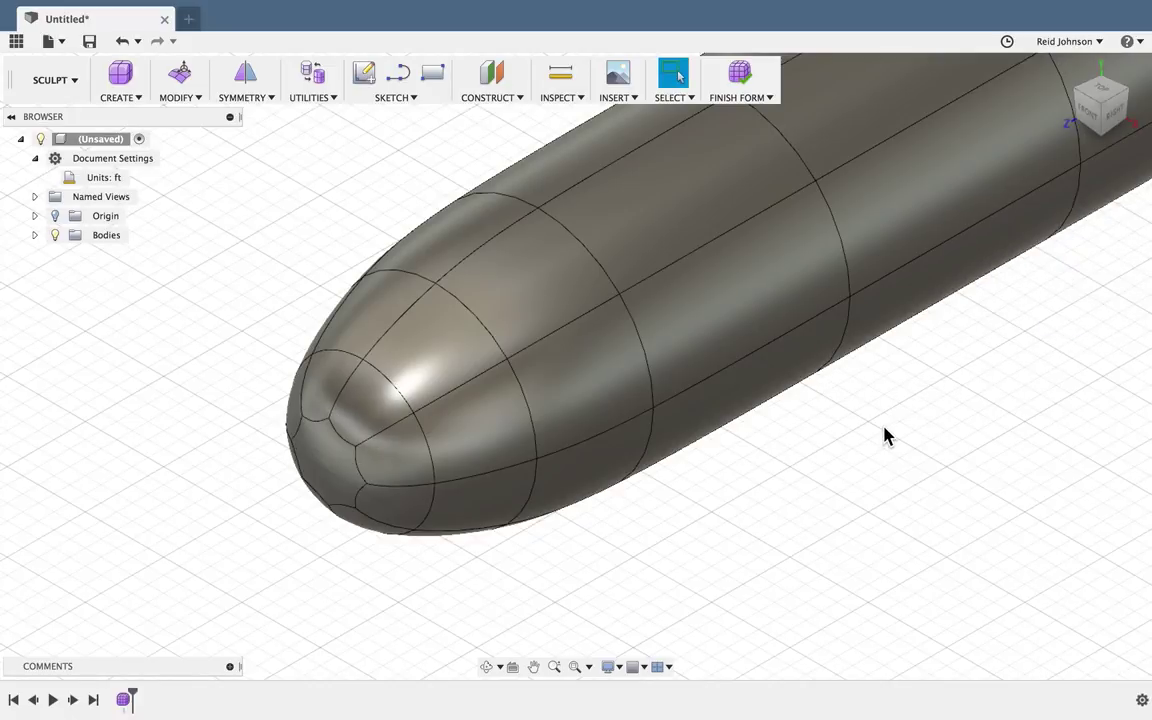
scroll(885, 435, down, 5)
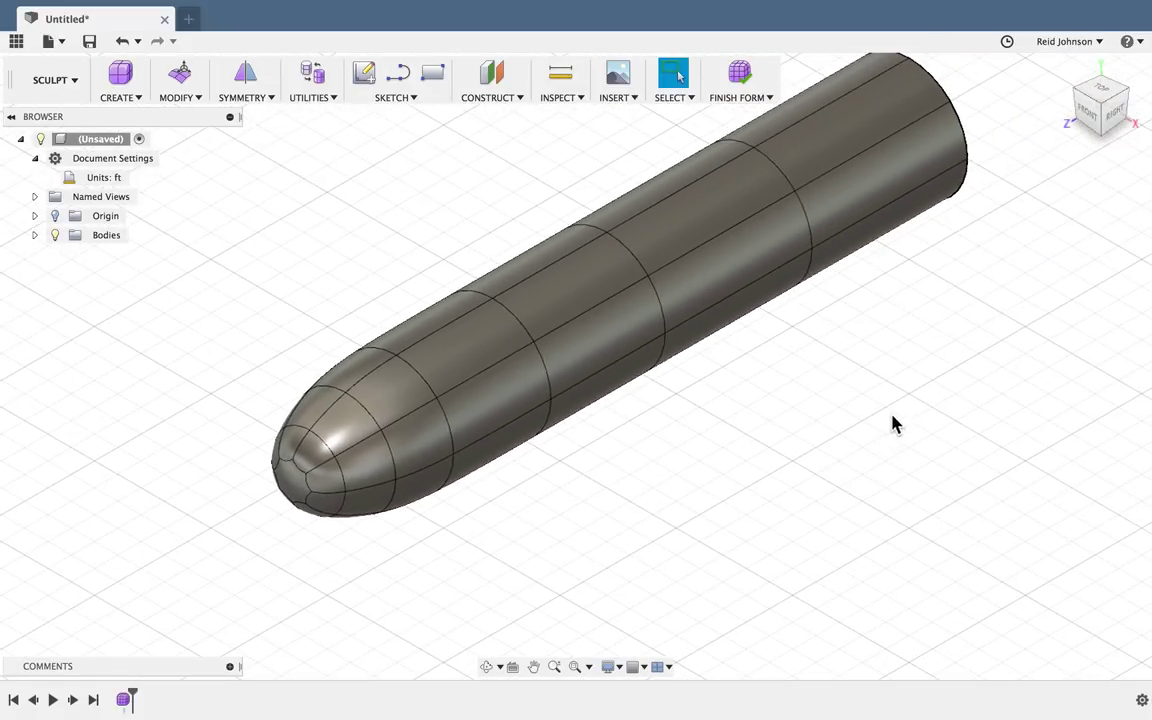
scroll(920, 385, right, 3)
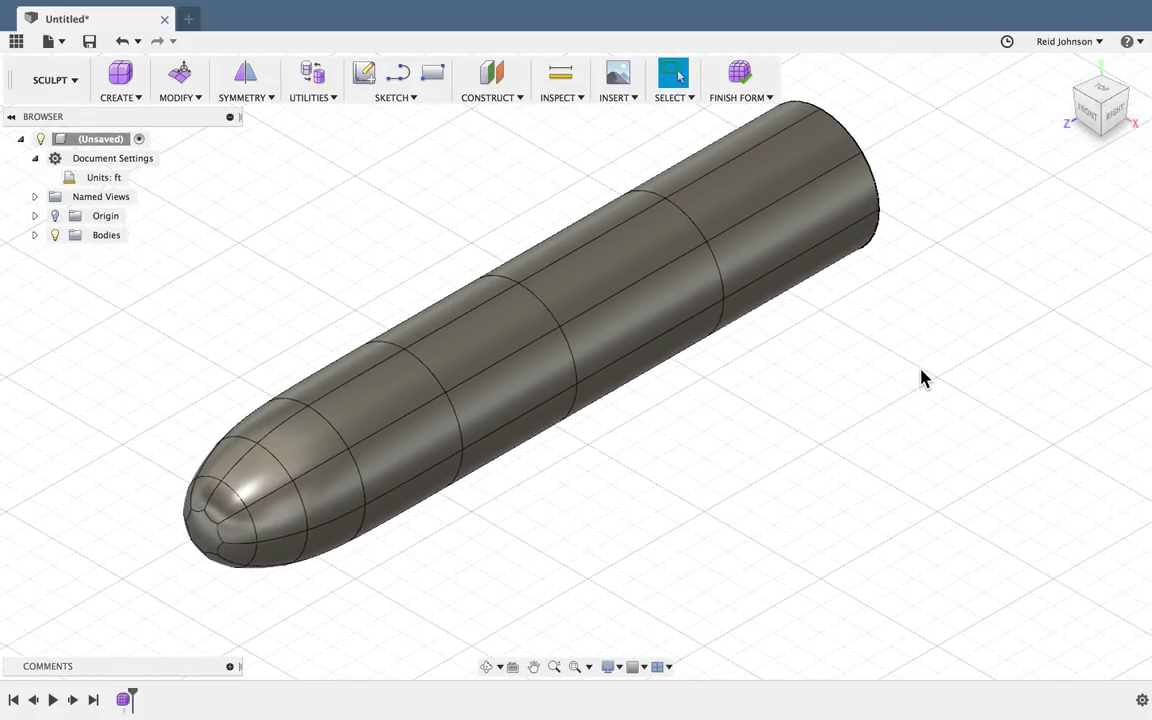
- Use Edit Form to extrude the cylinder's open rear edge loop about 2 ft rearward
right_click(944, 220)
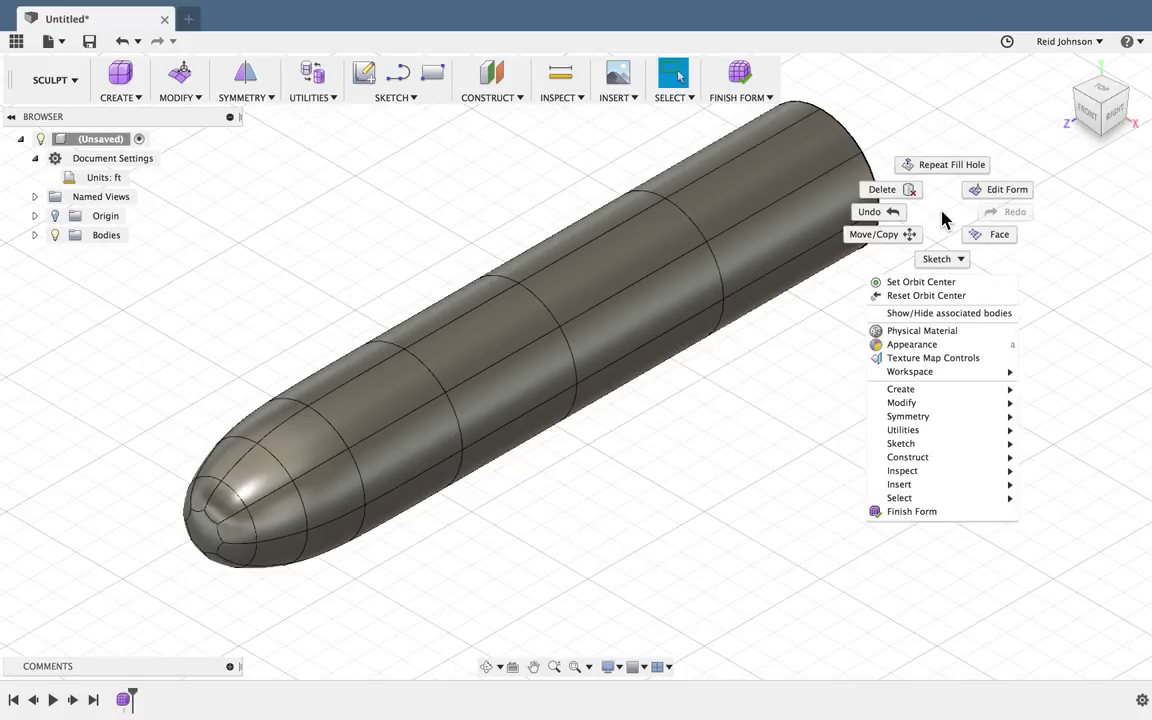
click(975, 188)
double_click(874, 188)
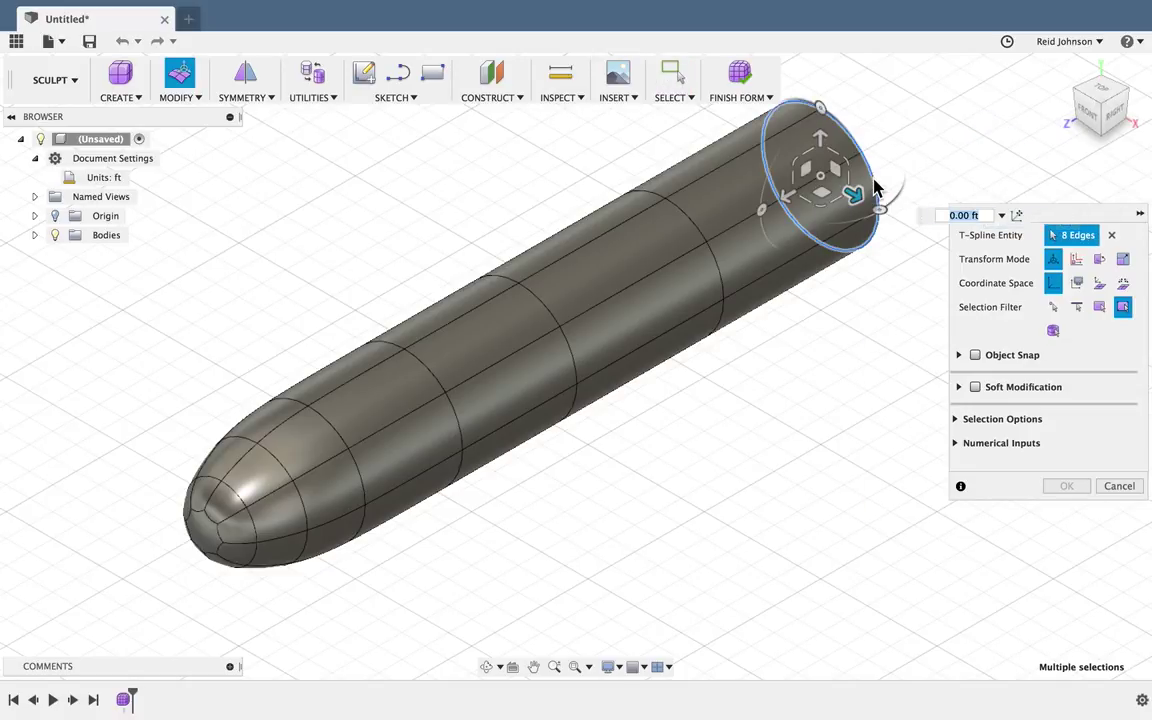
click(1113, 120)
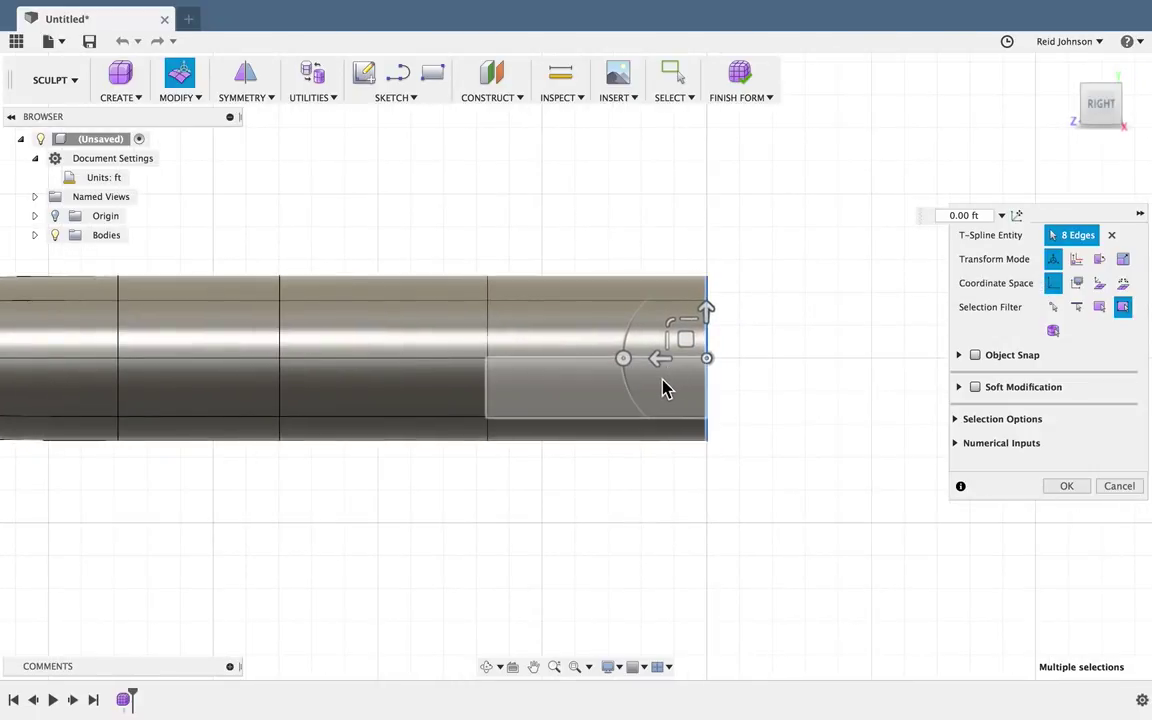
click(660, 360)
drag(661, 362, 682, 361)
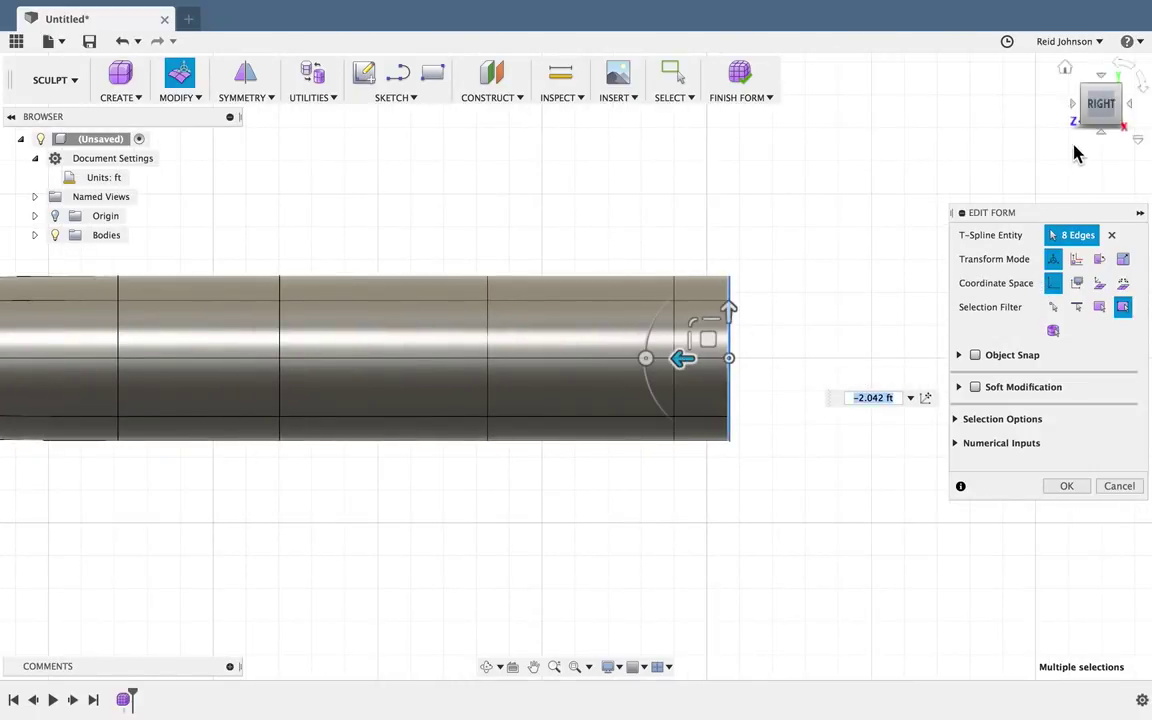
- Scale the new rear edge loop uniformly to about 0.85 and raise it about 0.95 ft
click(1122, 96)
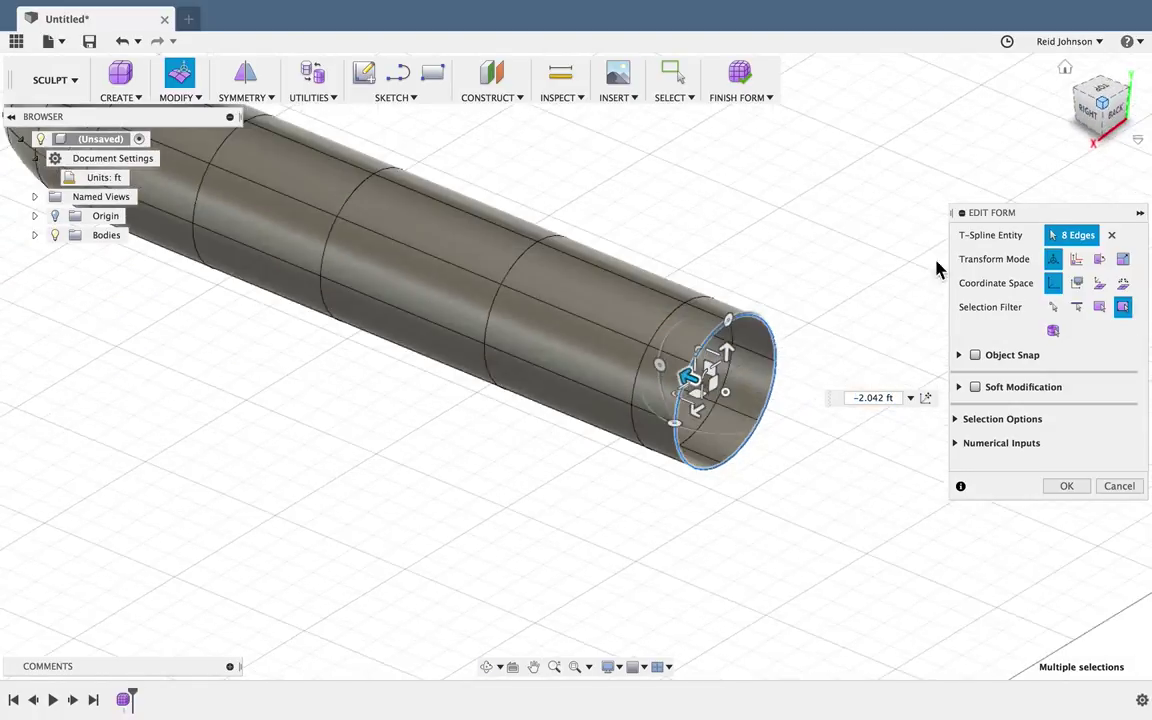
drag(690, 390, 700, 403)
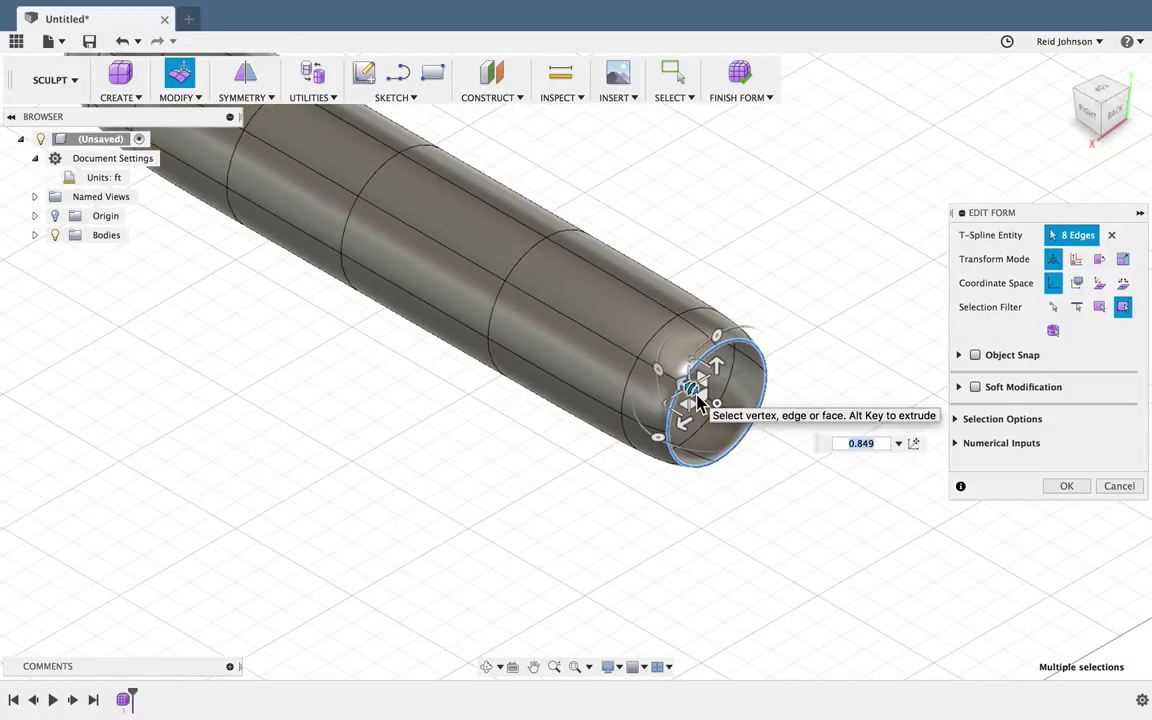
click(1088, 118)
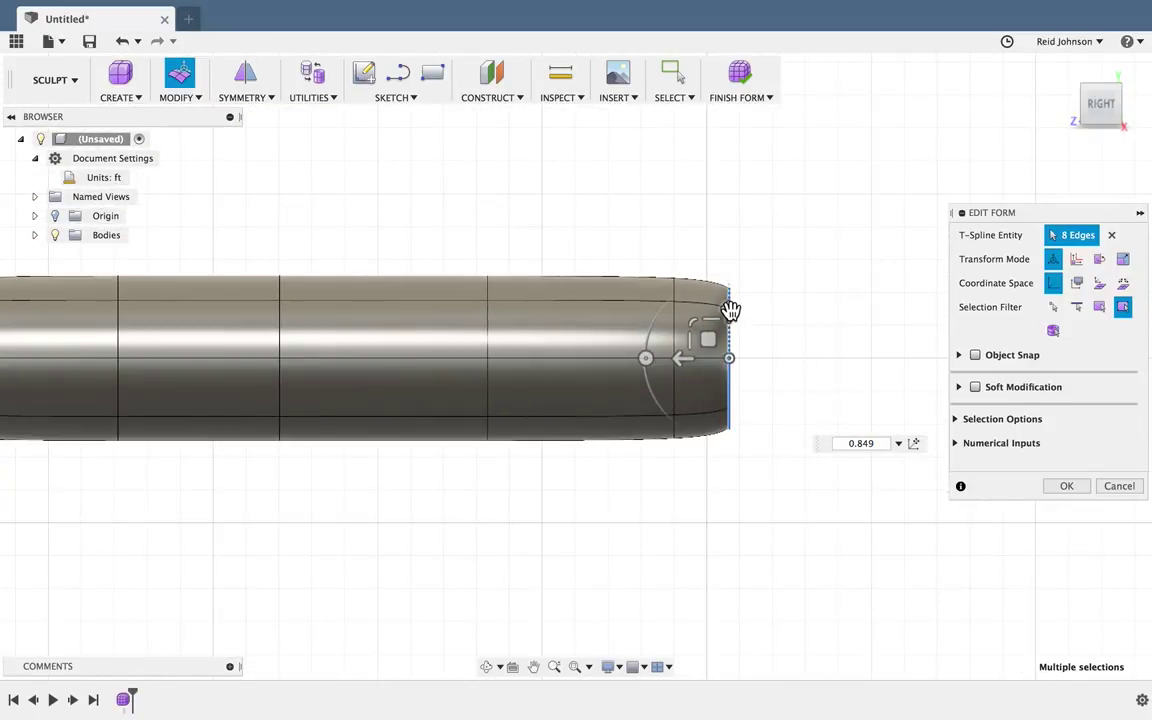
drag(730, 311, 729, 301)
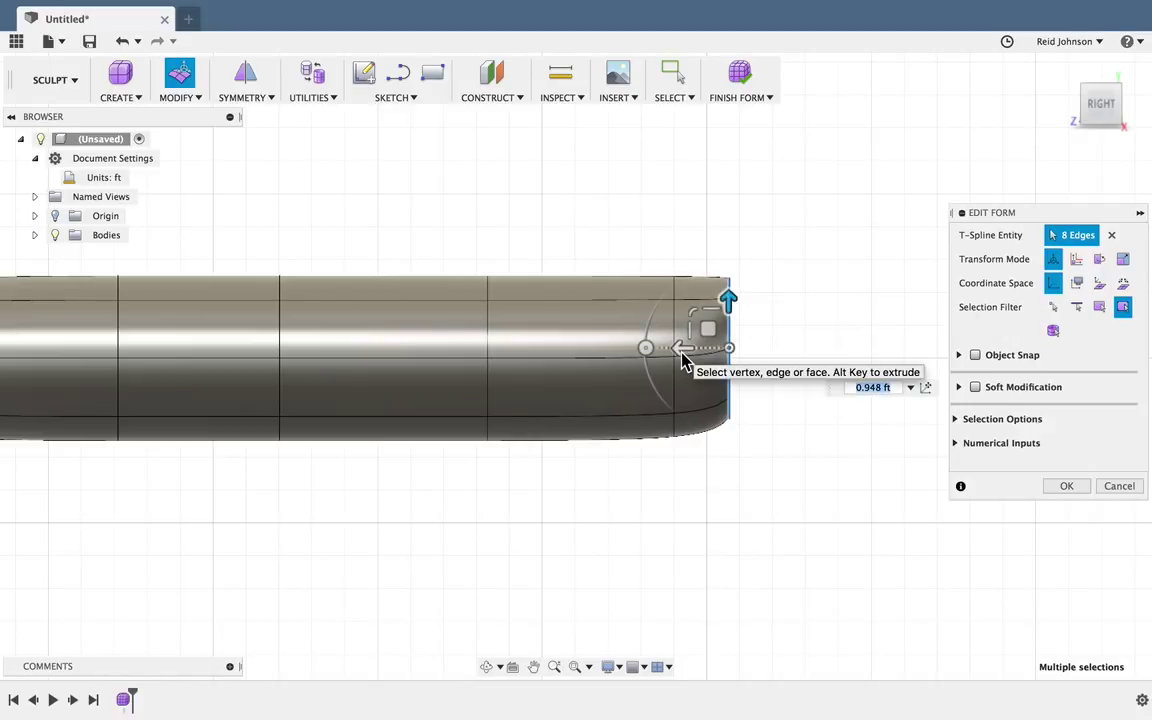
- Add a second tail section by extruding the rear loop about 4.9 ft, scaled to about 0.8 and raised about 1.2 ft
drag(682, 356, 734, 347)
click(1068, 73)
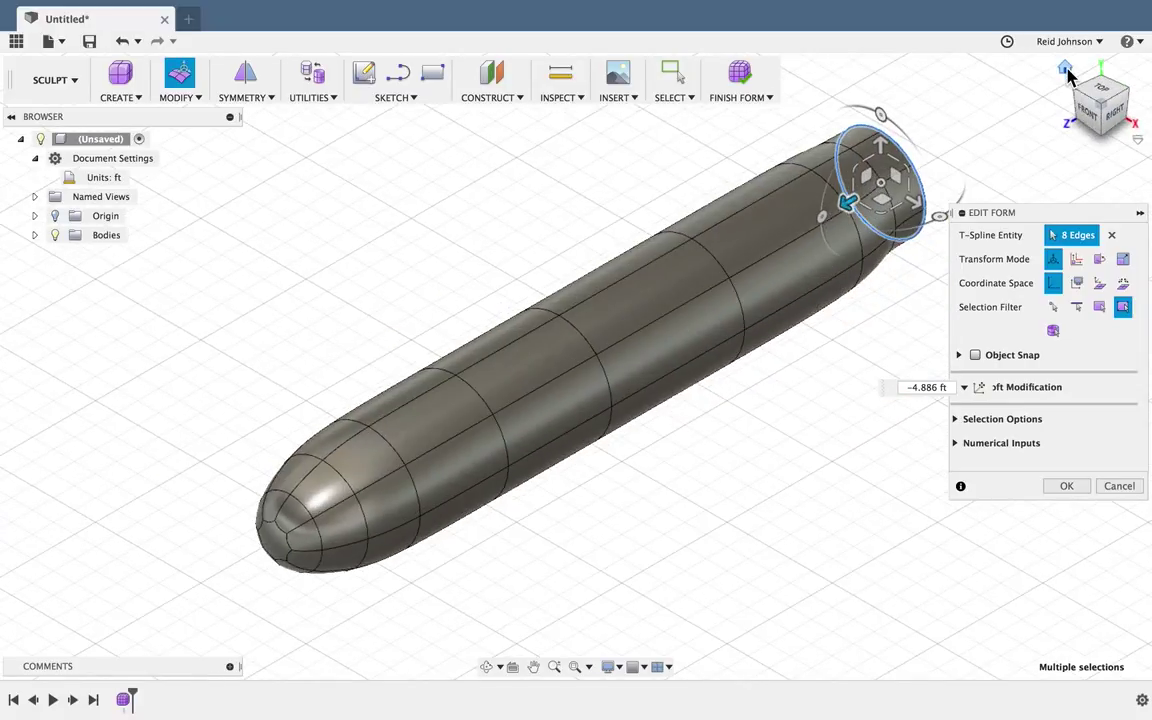
click(1127, 97)
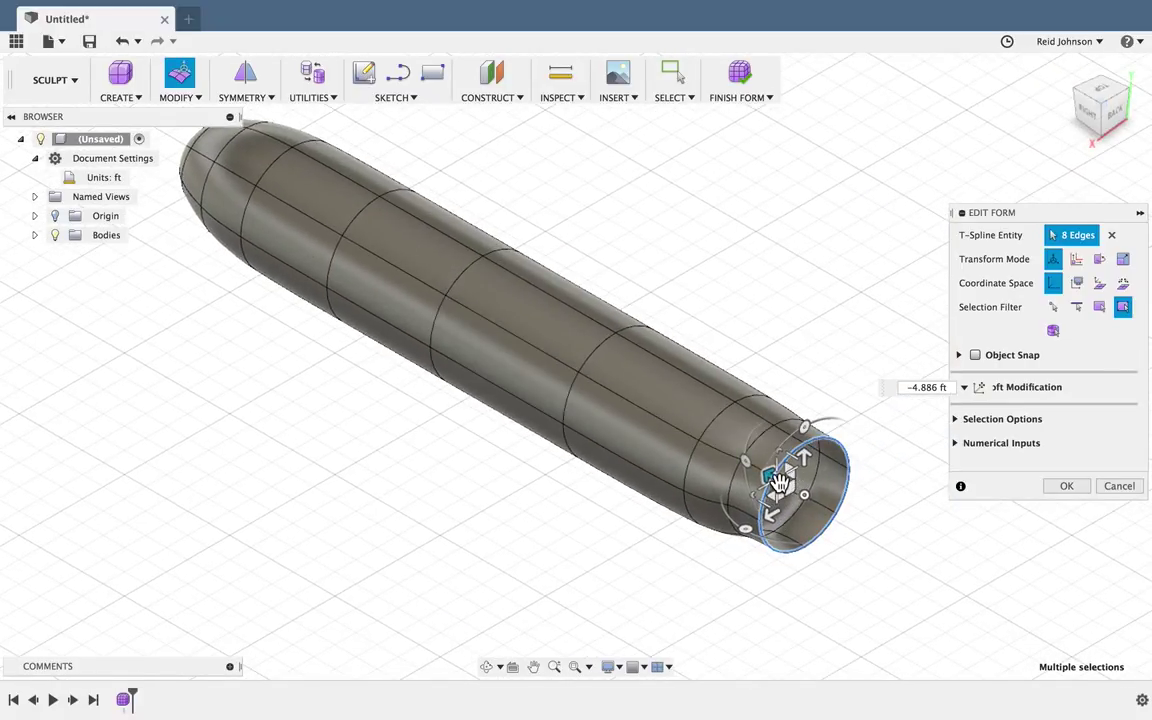
drag(779, 483, 790, 486)
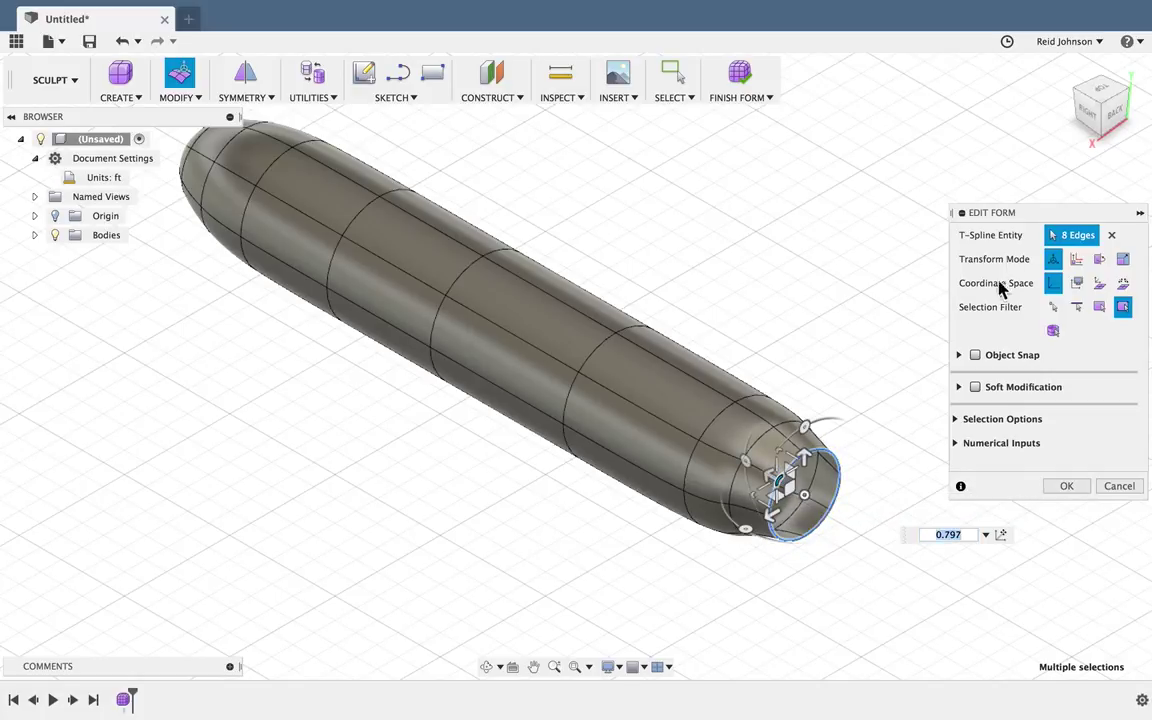
click(1090, 113)
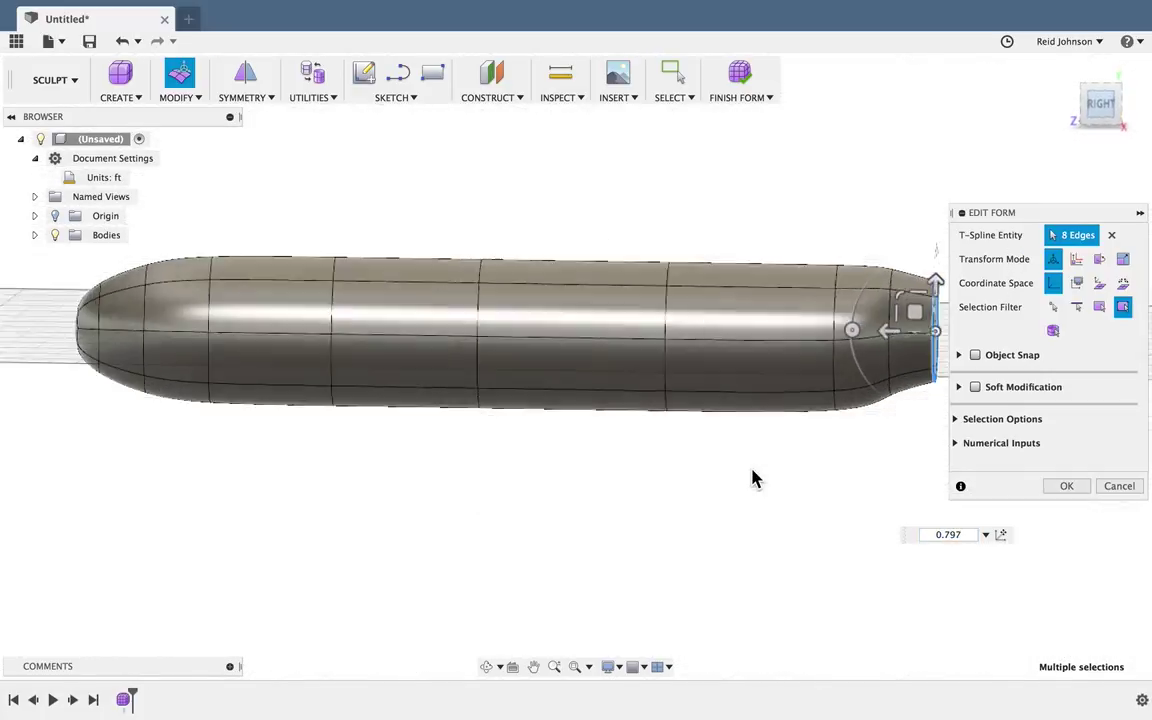
mouse_move(742, 354)
mouse_down()
mouse_move(740, 339)
mouse_move(747, 348)
mouse_up()
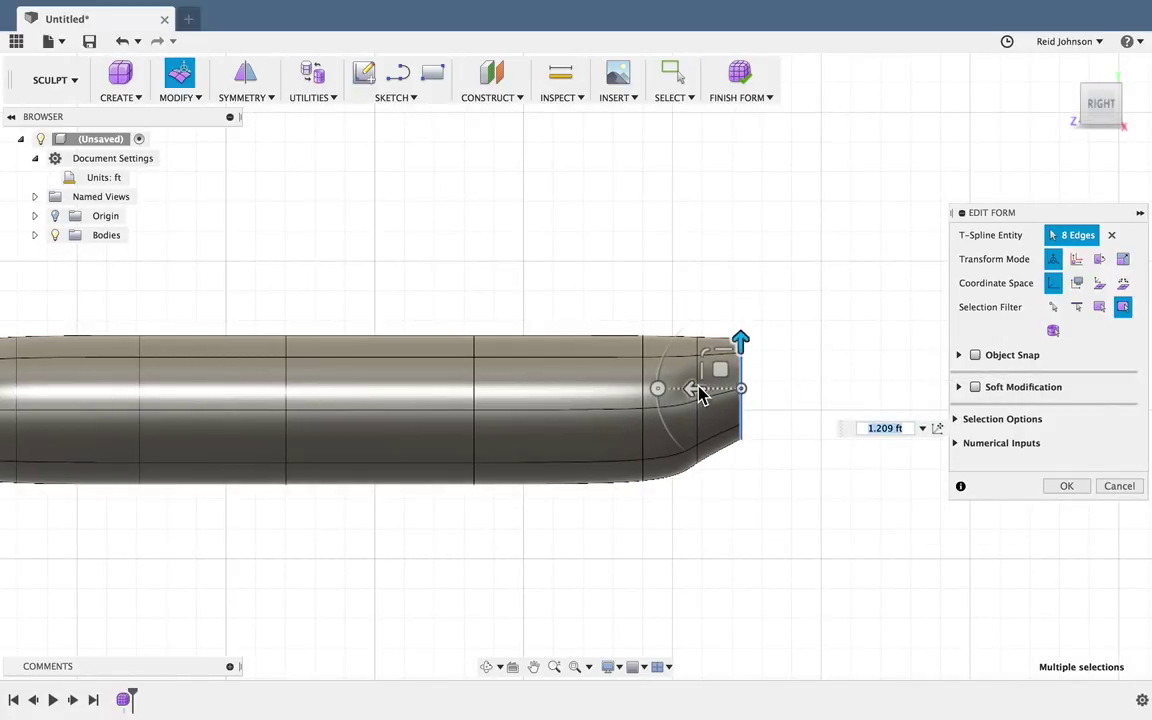
- Extrude the rear edge loop about 5.4 ft further rearward and scale the new loop uniformly to about 0.64
drag(694, 391, 748, 388)
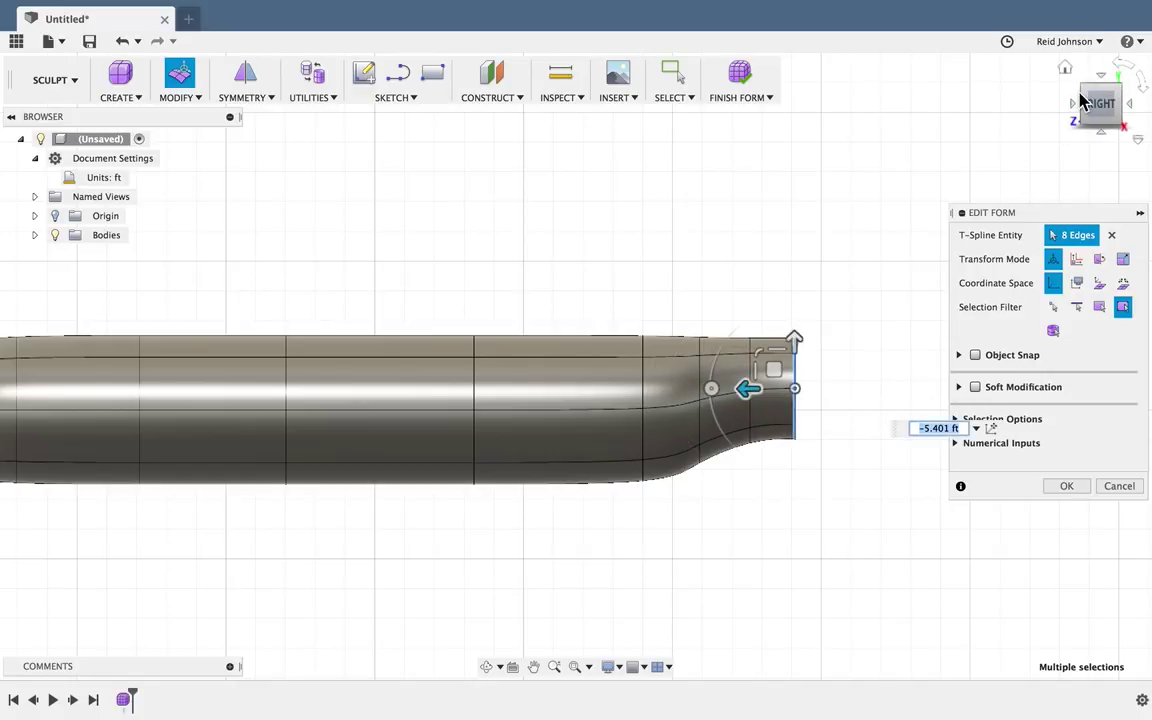
click(1088, 96)
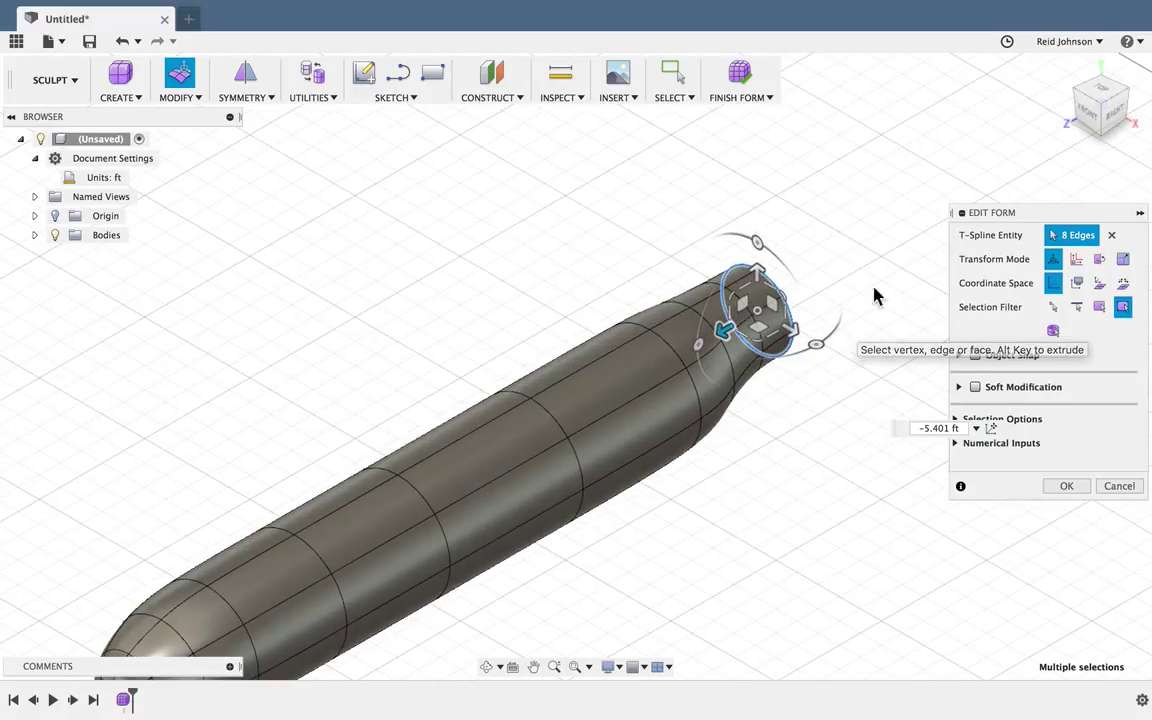
click(1128, 93)
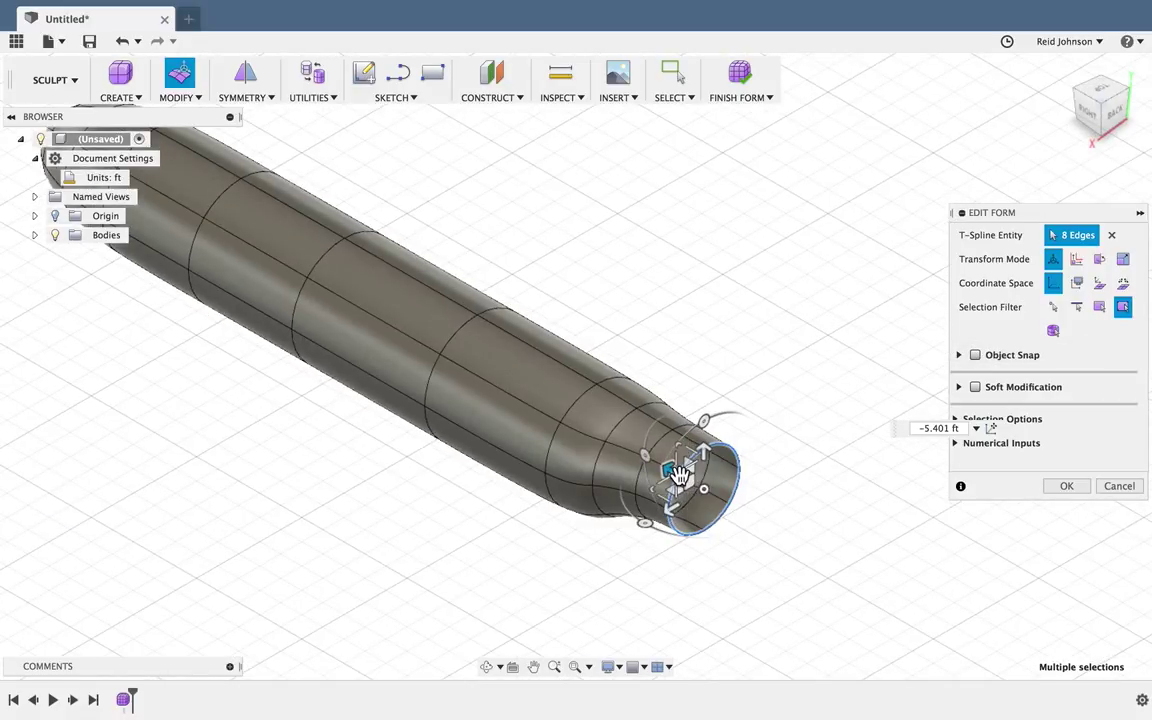
drag(679, 475, 690, 479)
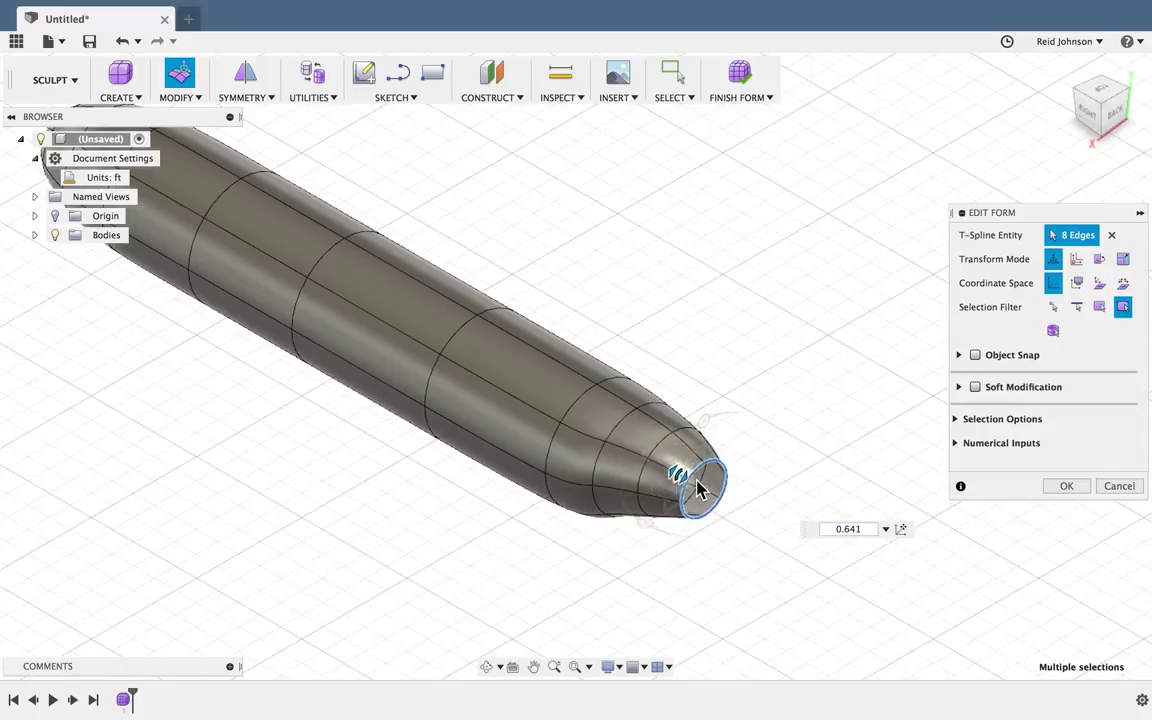
- Raise the rearmost edge loop about 2.3 ft and shift the loop where the tail taper begins about 2 ft forward
click(1089, 116)
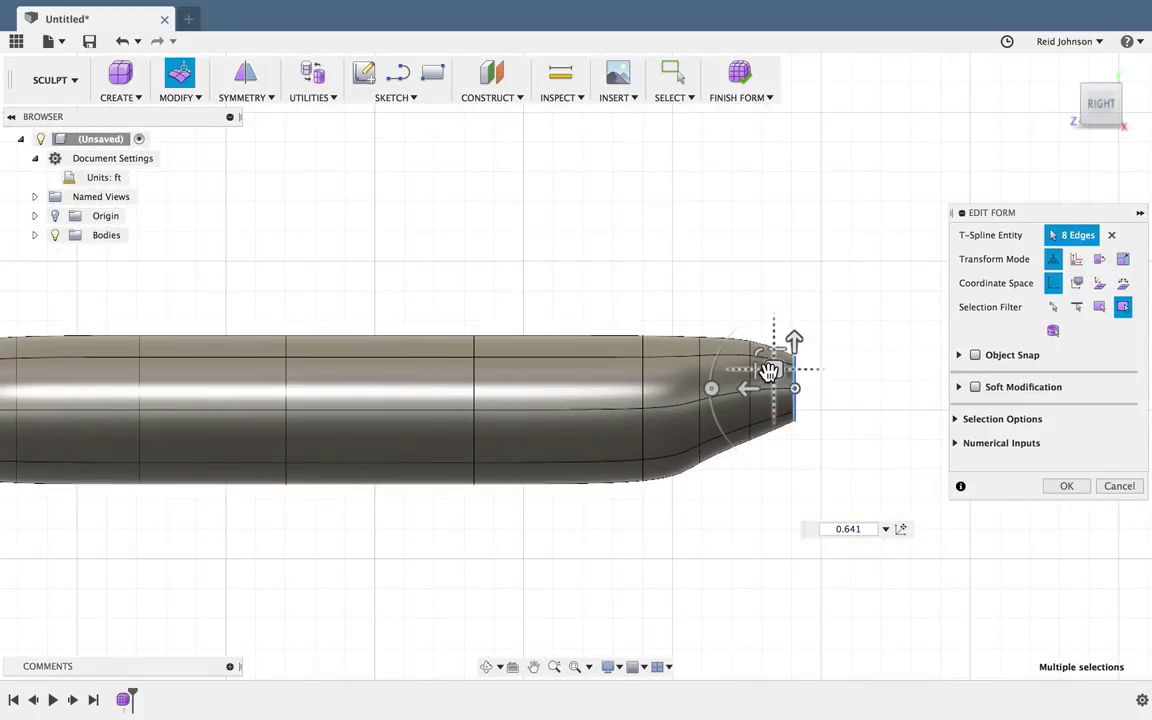
drag(793, 340, 795, 322)
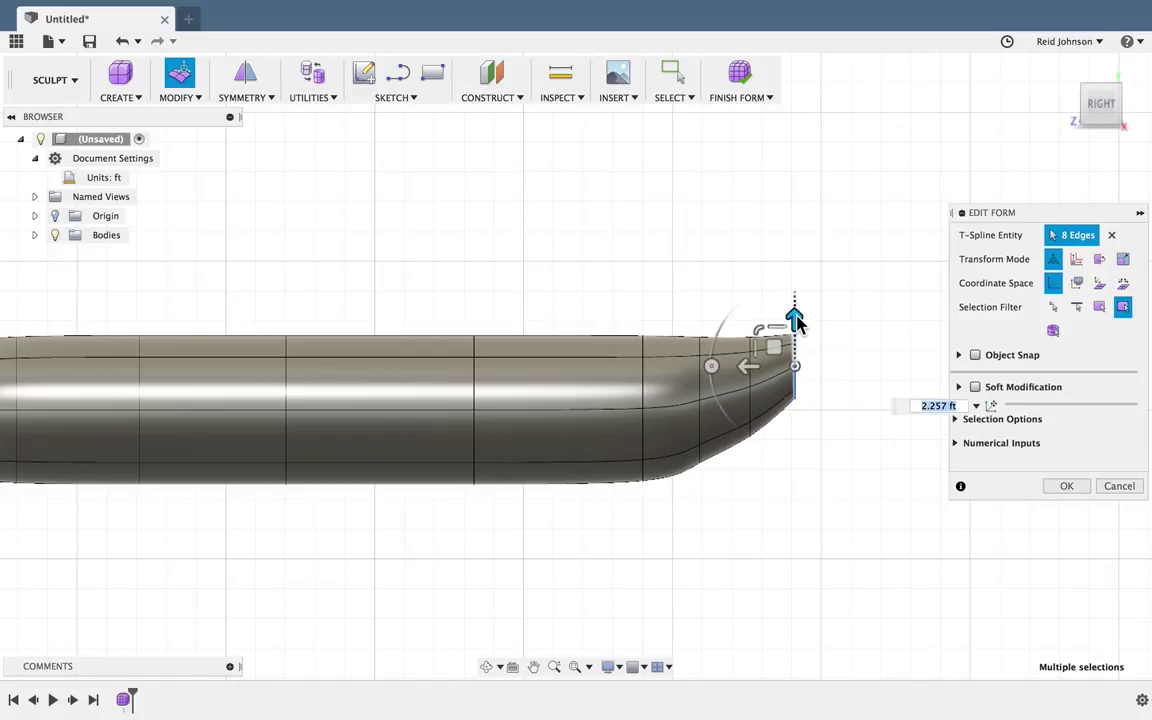
double_click(643, 448)
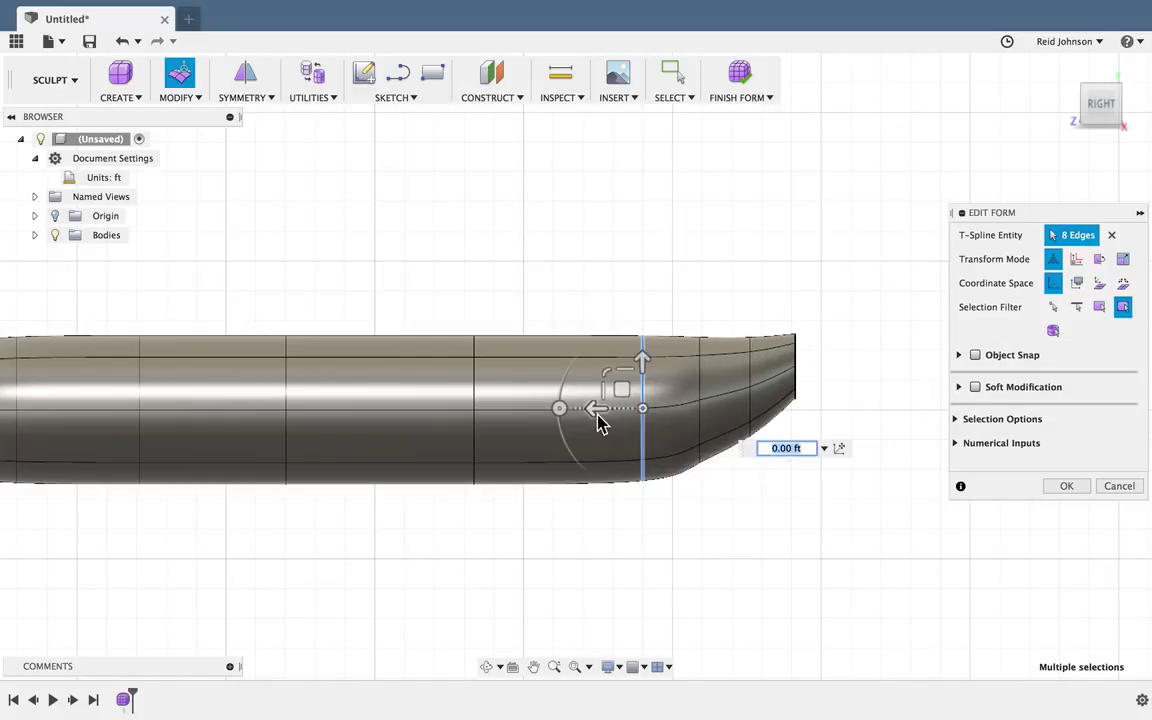
mouse_move(591, 411)
mouse_down()
mouse_move(565, 415)
mouse_move(571, 406)
mouse_up()
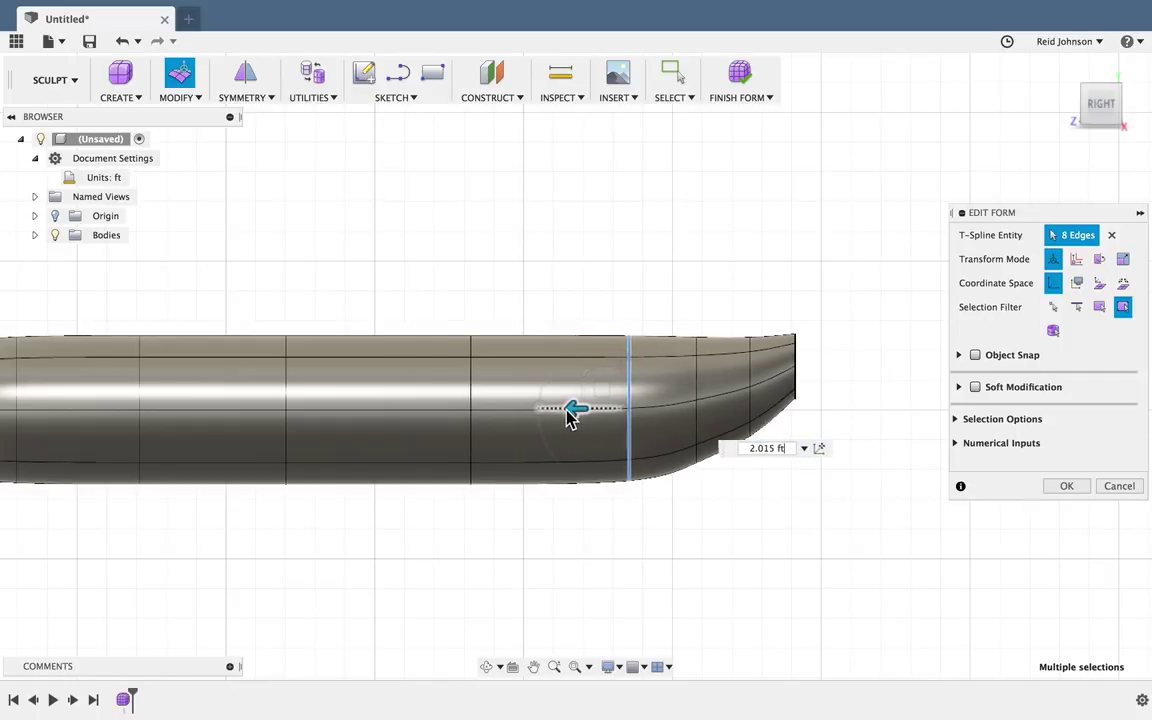
click(782, 510)
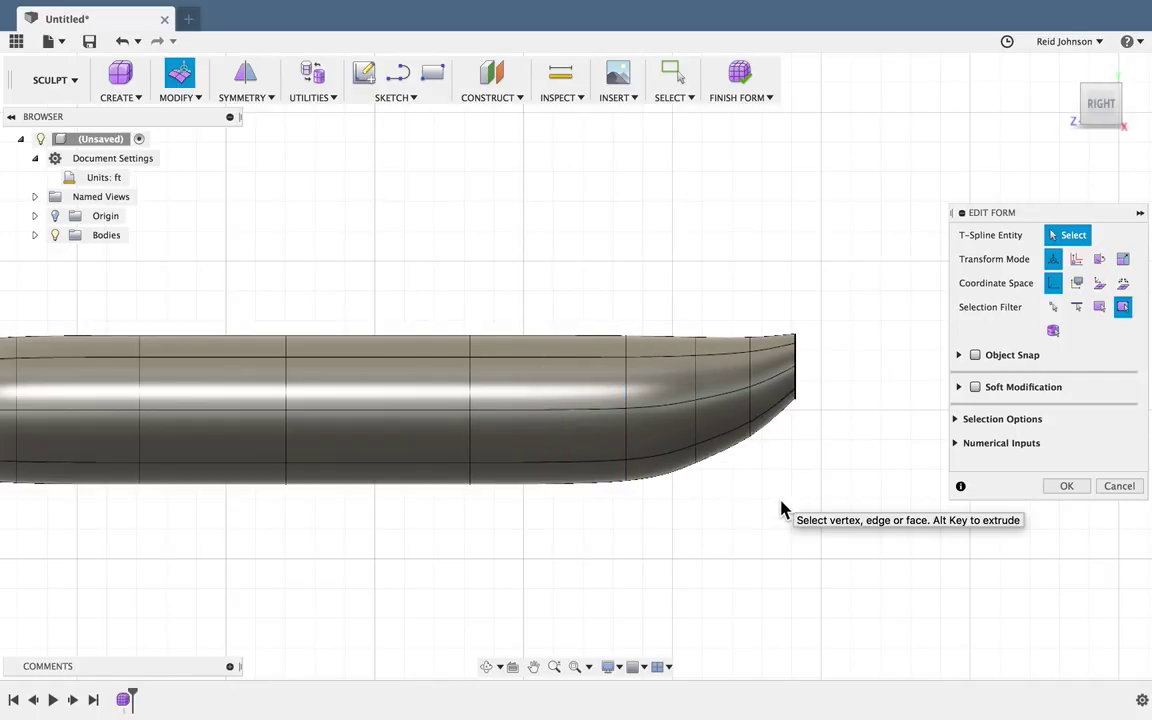
scroll(782, 502, down, 2)
scroll(782, 495, down, 2)
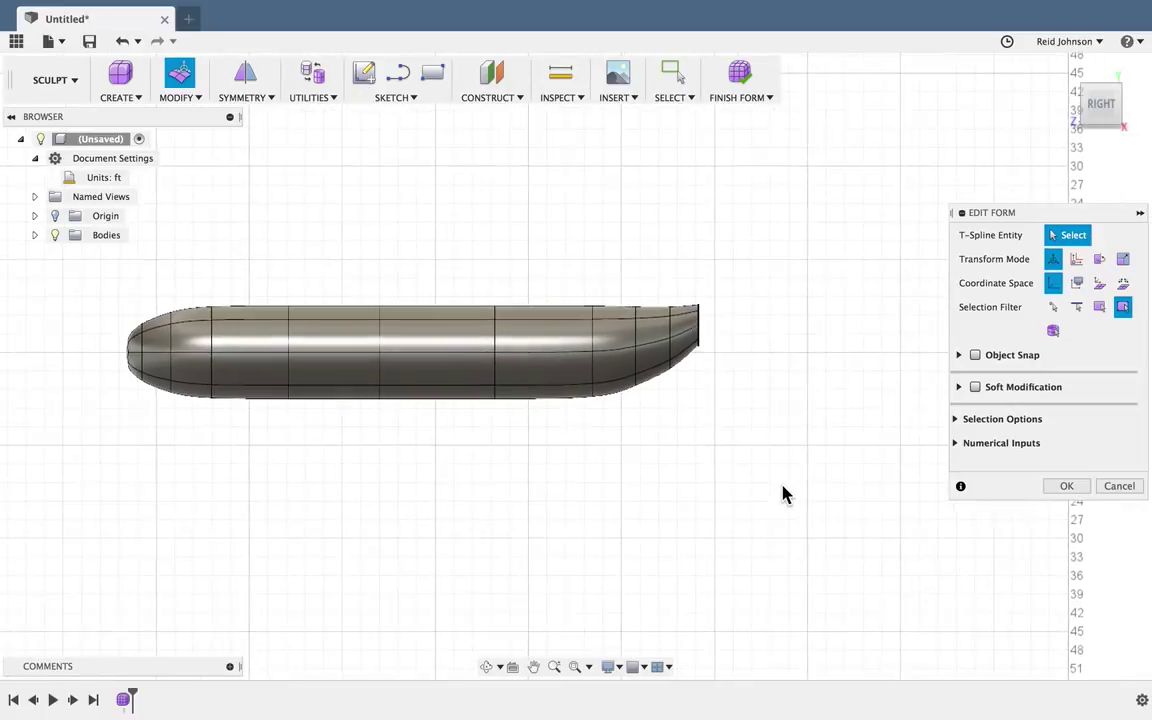
click(1122, 92)
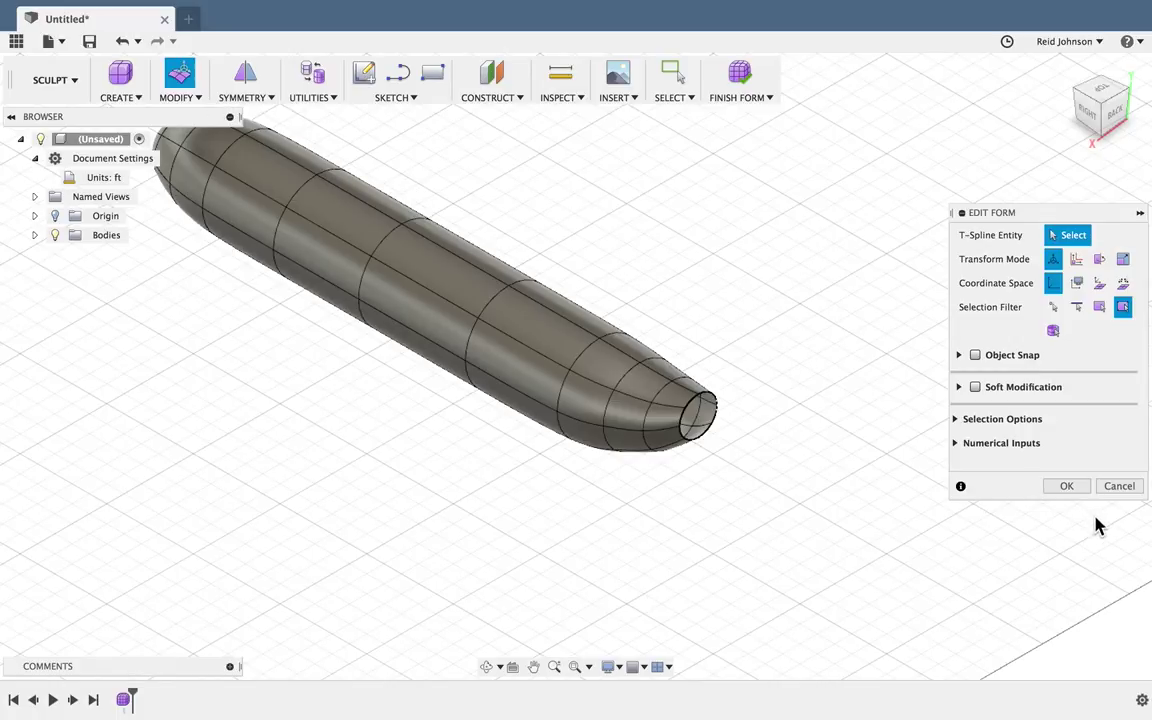
click(1066, 487)
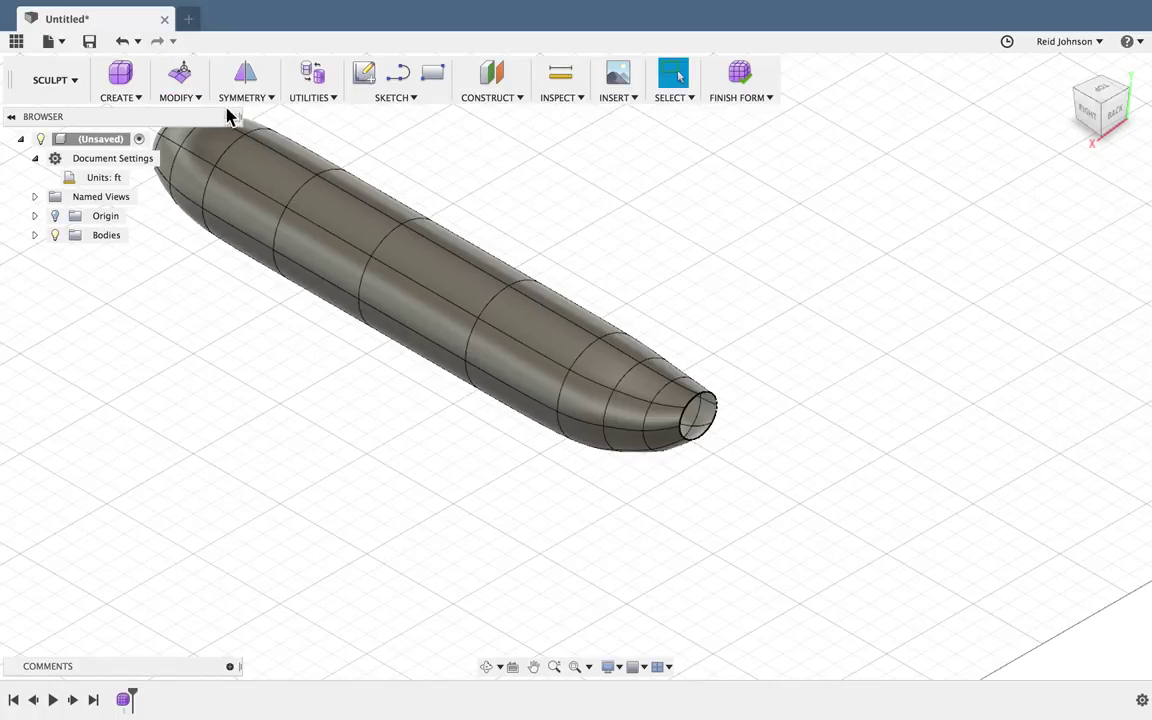
- Close the open tail end with Fill Hole in Fill Star mode
click(199, 100)
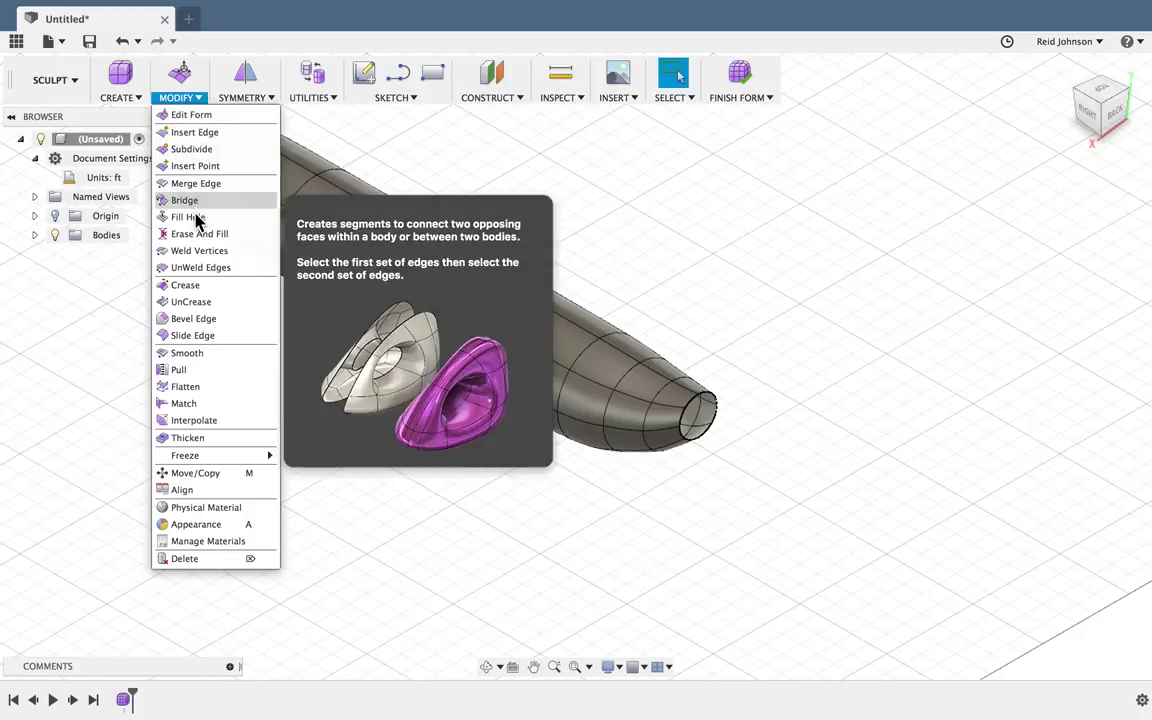
click(190, 217)
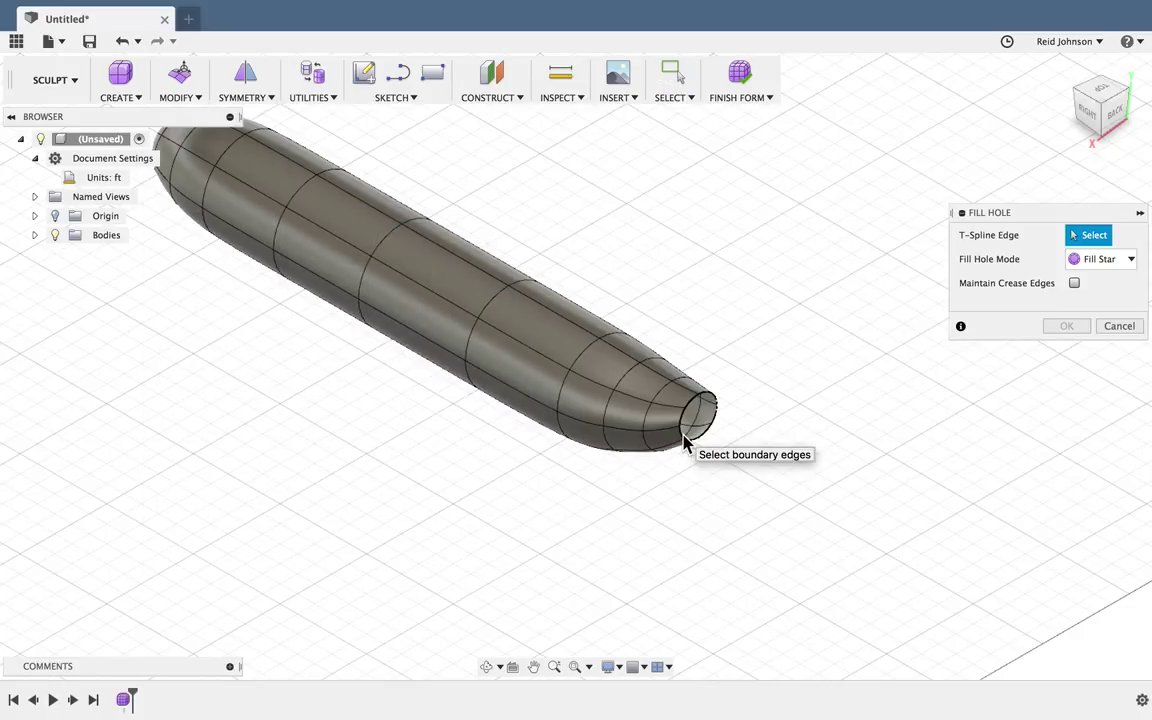
scroll(686, 444, up, 3)
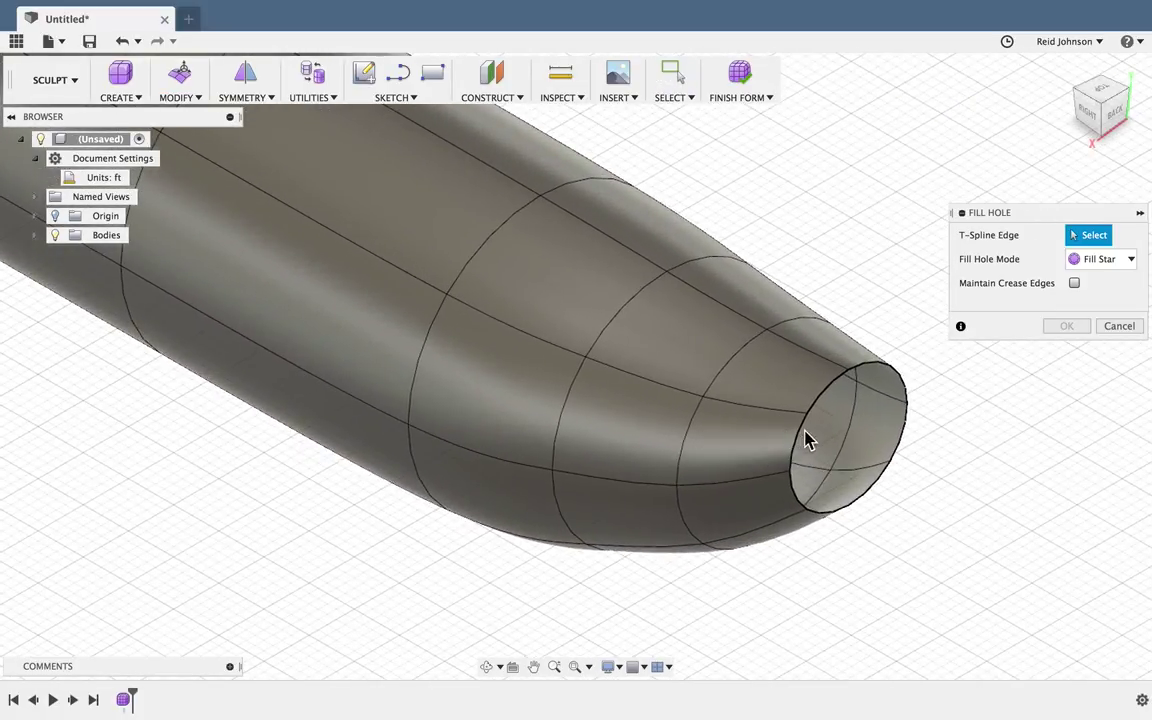
click(797, 452)
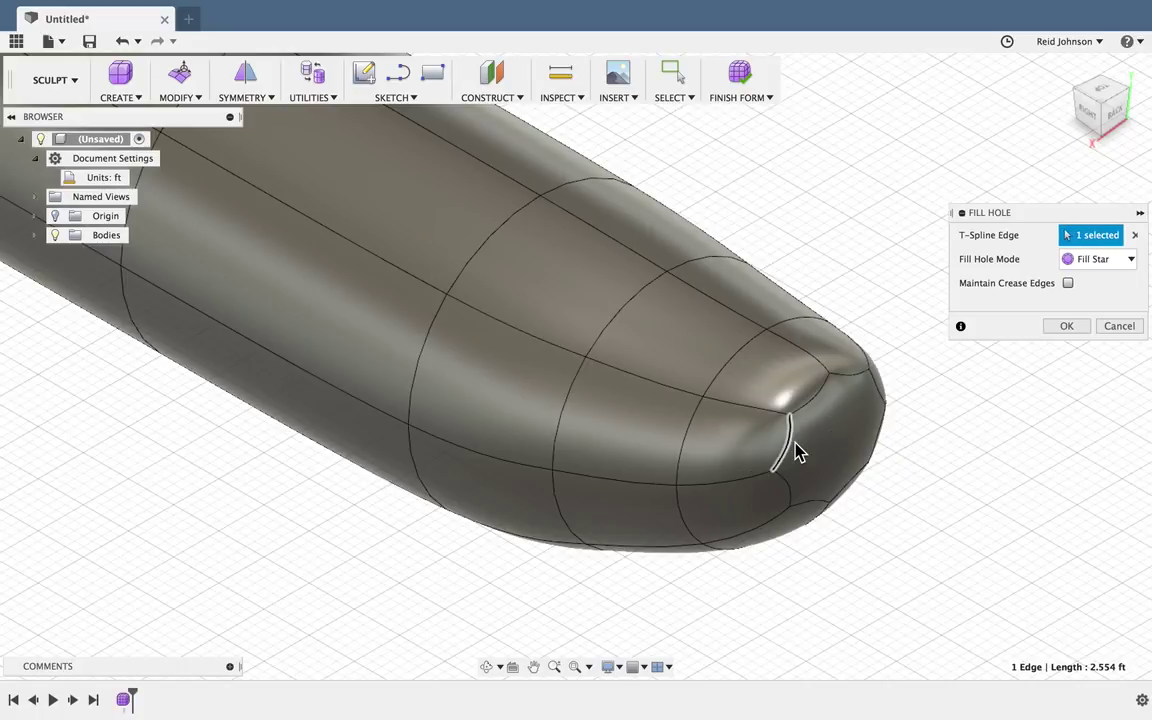
click(1064, 326)
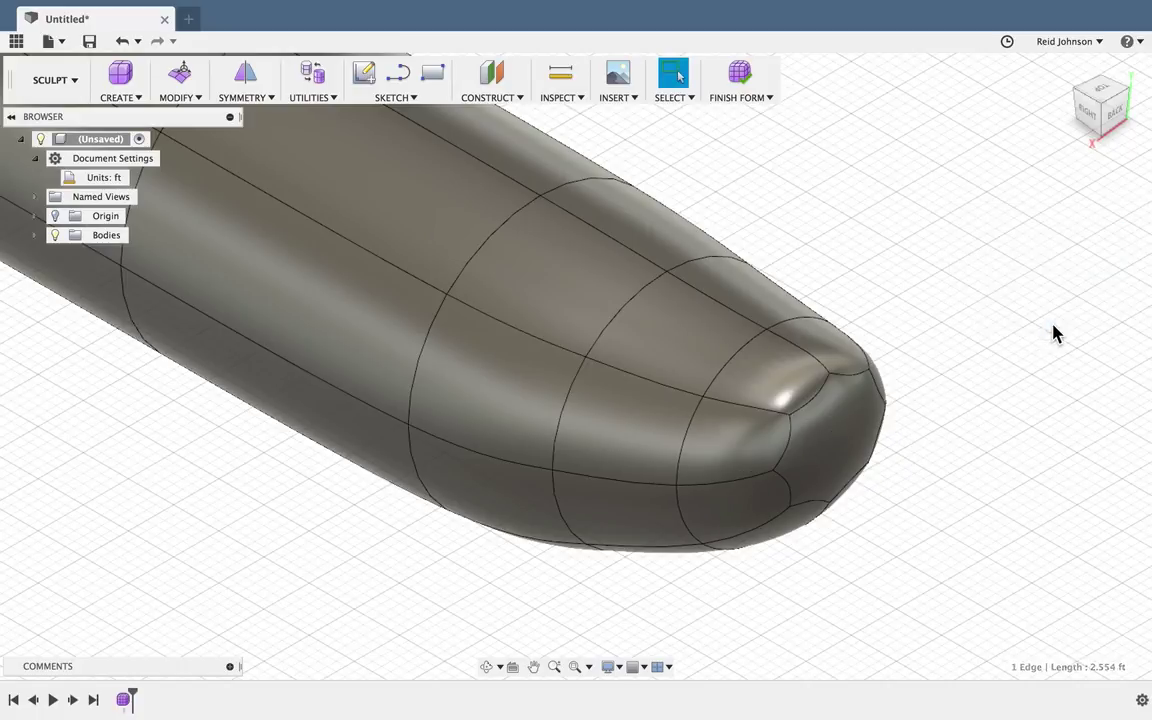
- Create a T-spline box across the middle of the fuselage as a wing, drawn from its center about 85.4 ft long and 14.2 ft wide
scroll(987, 383, down, 3)
scroll(987, 383, down, 5)
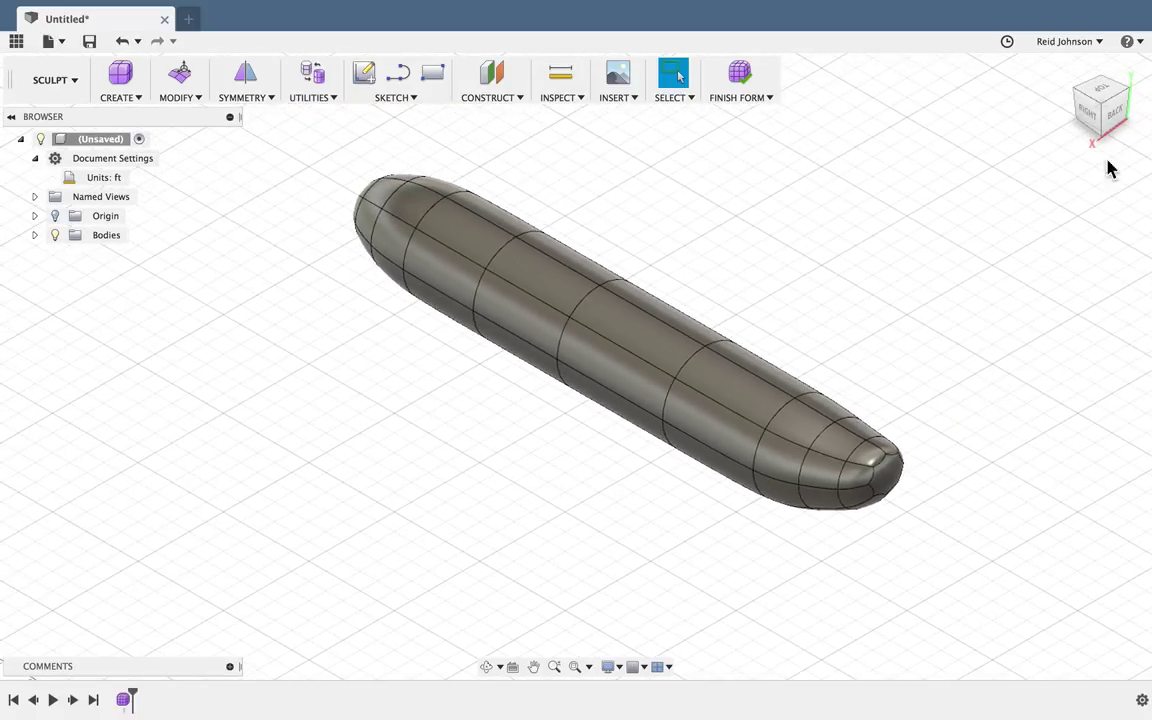
click(1080, 97)
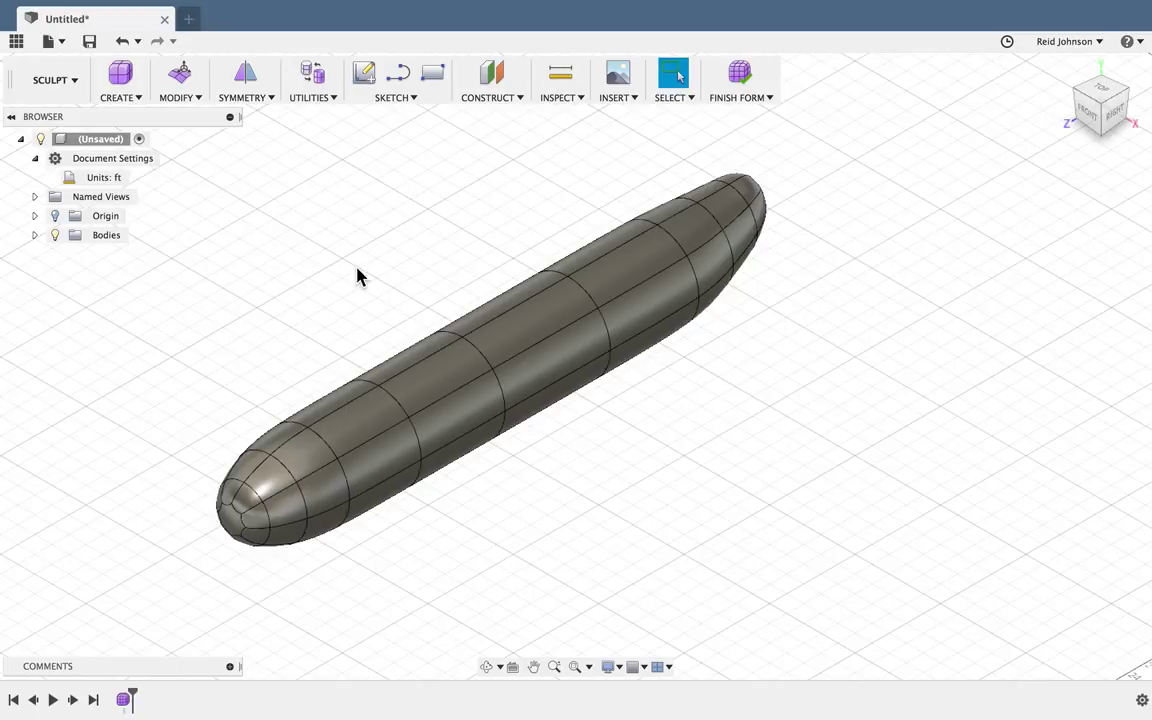
click(122, 98)
click(122, 115)
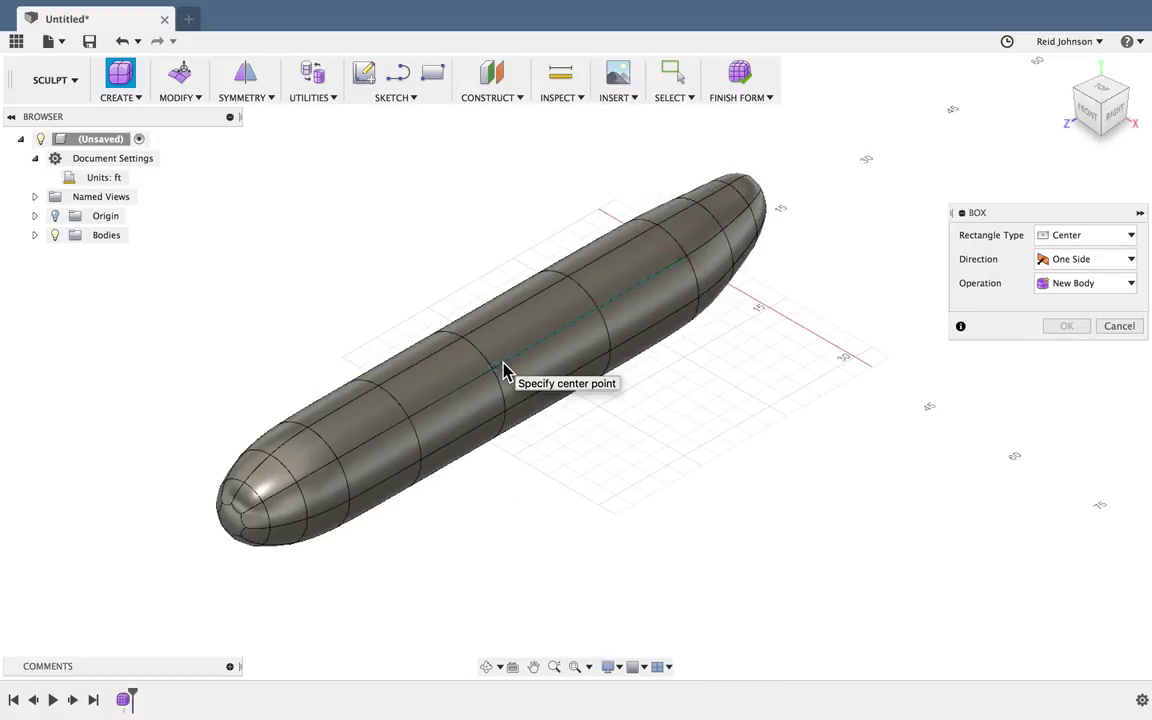
click(505, 371)
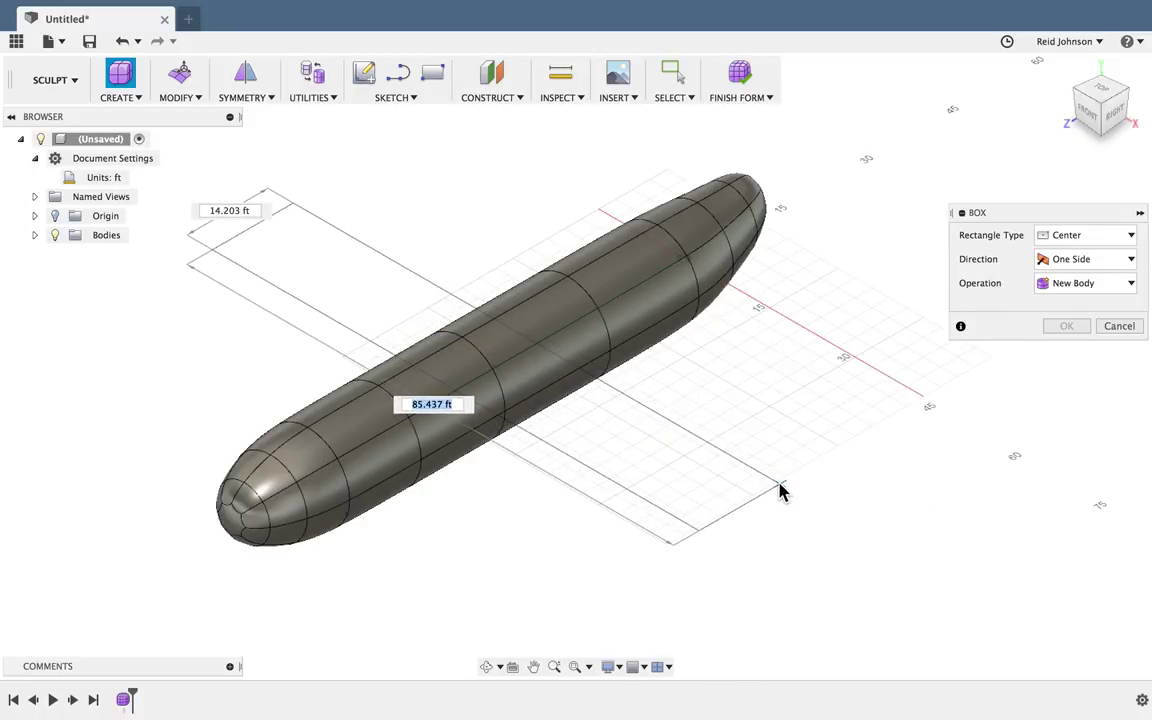
click(781, 491)
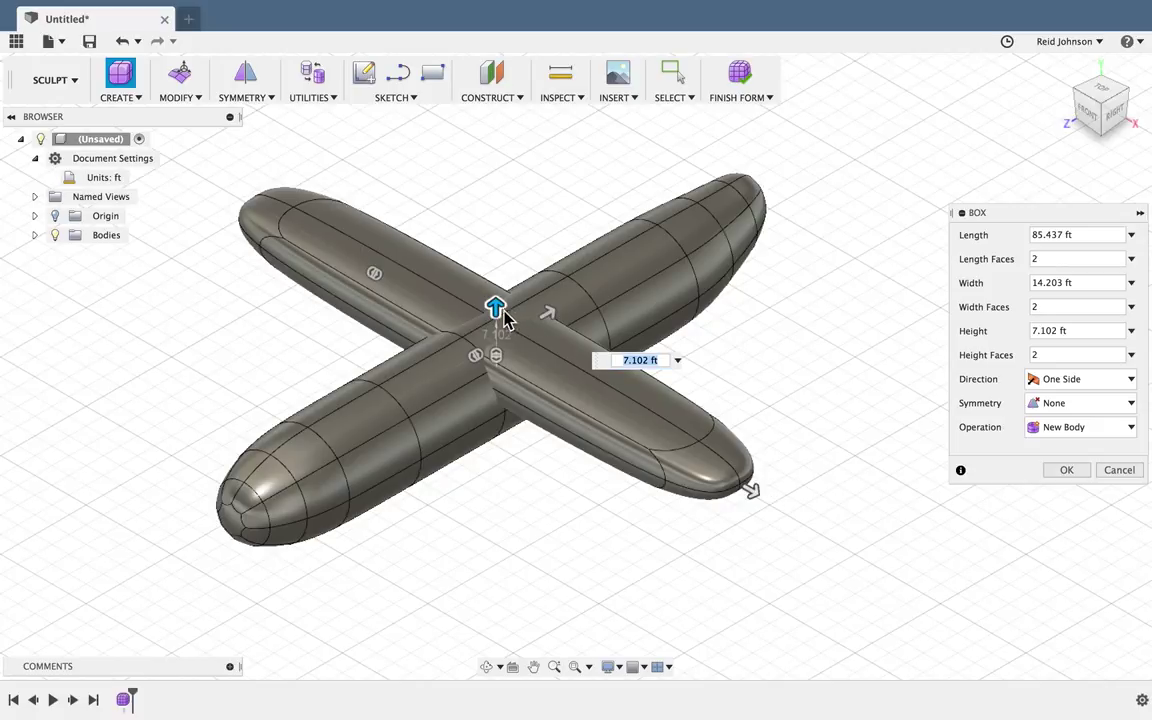
- Thin the wing box to a height of about 3 ft and lengthen it to about 104.4 ft as a new body
drag(495, 307, 500, 338)
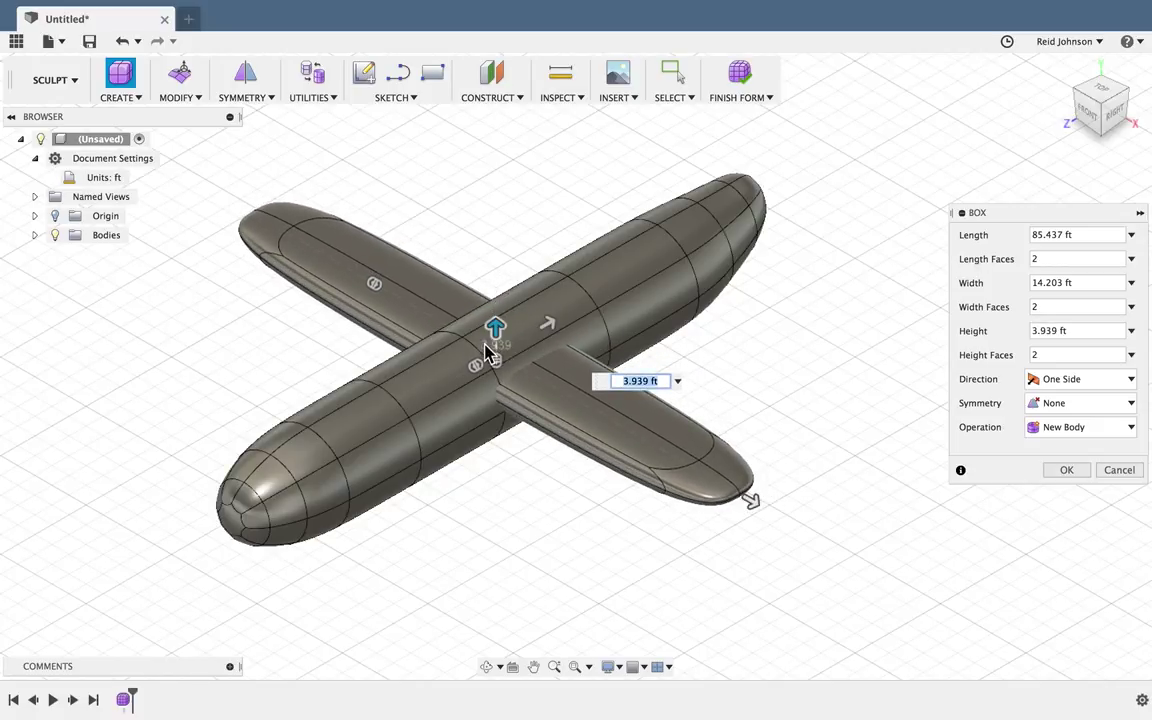
mouse_move(500, 338)
mouse_down()
mouse_move(496, 318)
mouse_move(496, 333)
mouse_up()
drag(752, 518, 815, 537)
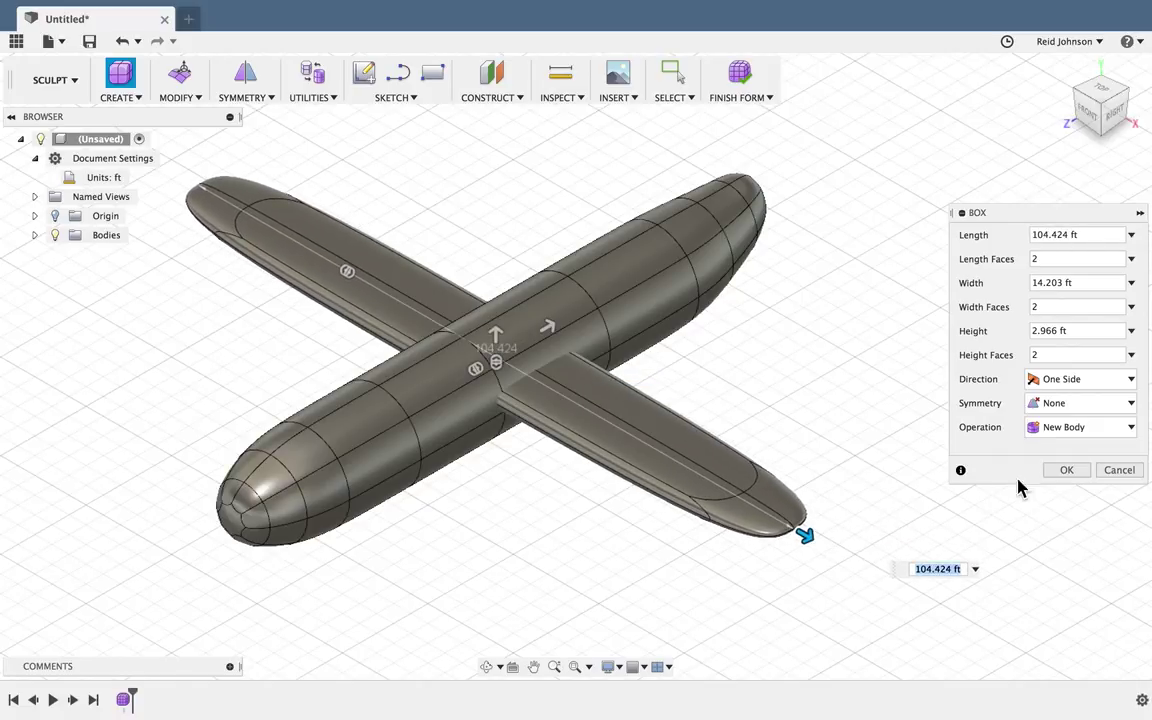
click(1067, 470)
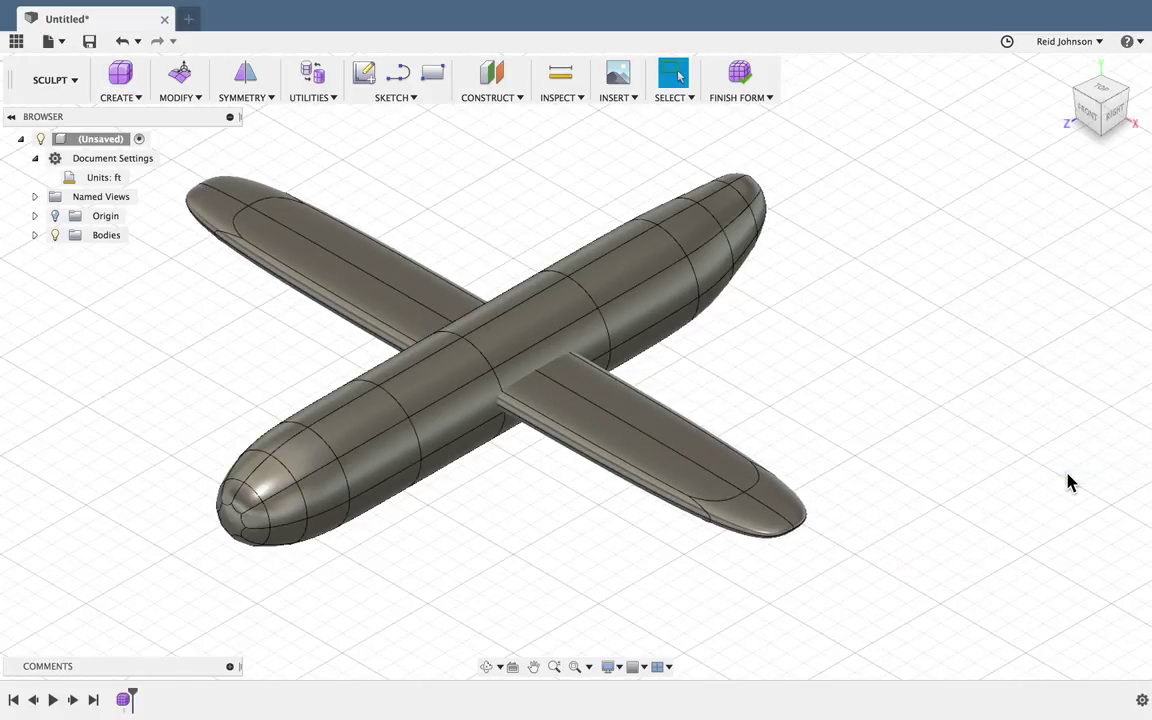
- Use Edit Form on the entire wing body to lower it about 6.4 ft into the lower part of the fuselage
right_click(892, 311)
click(779, 352)
double_click(620, 440)
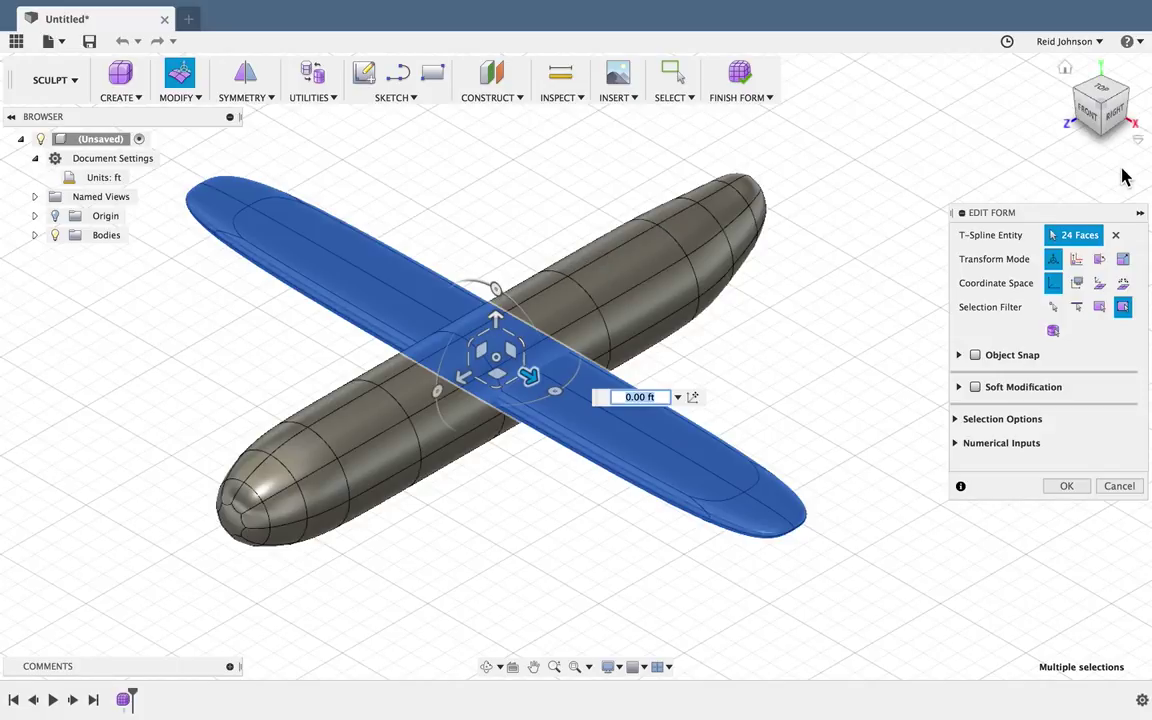
click(1113, 110)
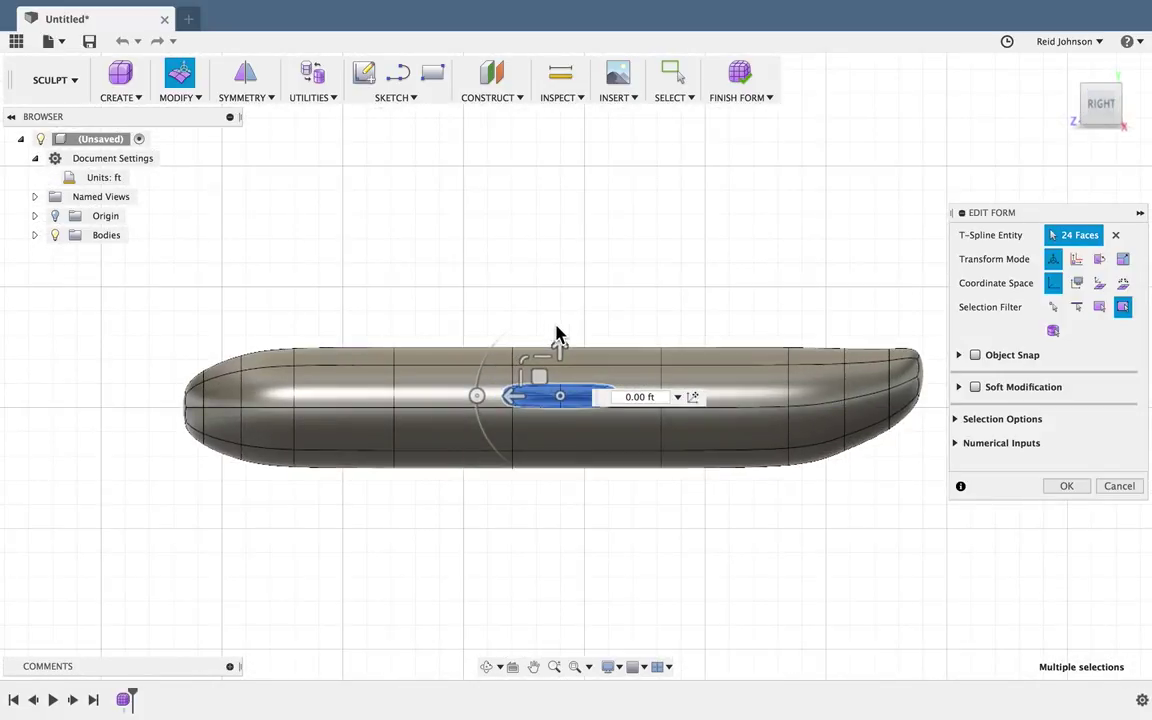
drag(558, 336, 558, 397)
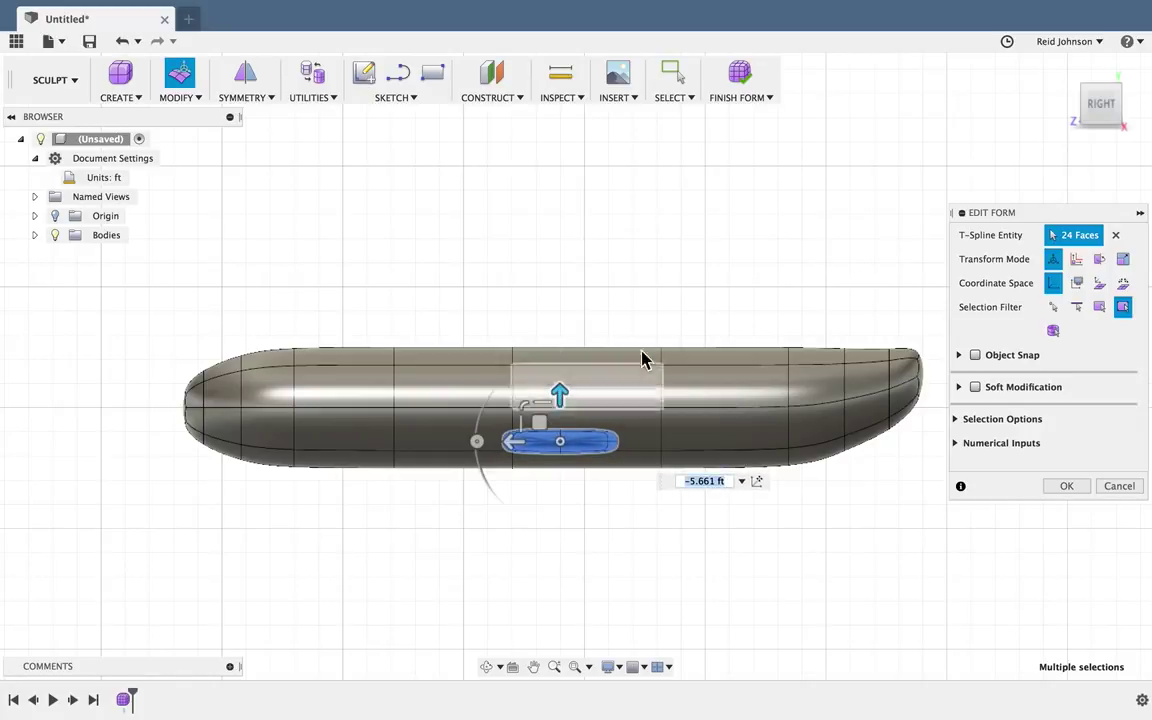
click(1087, 93)
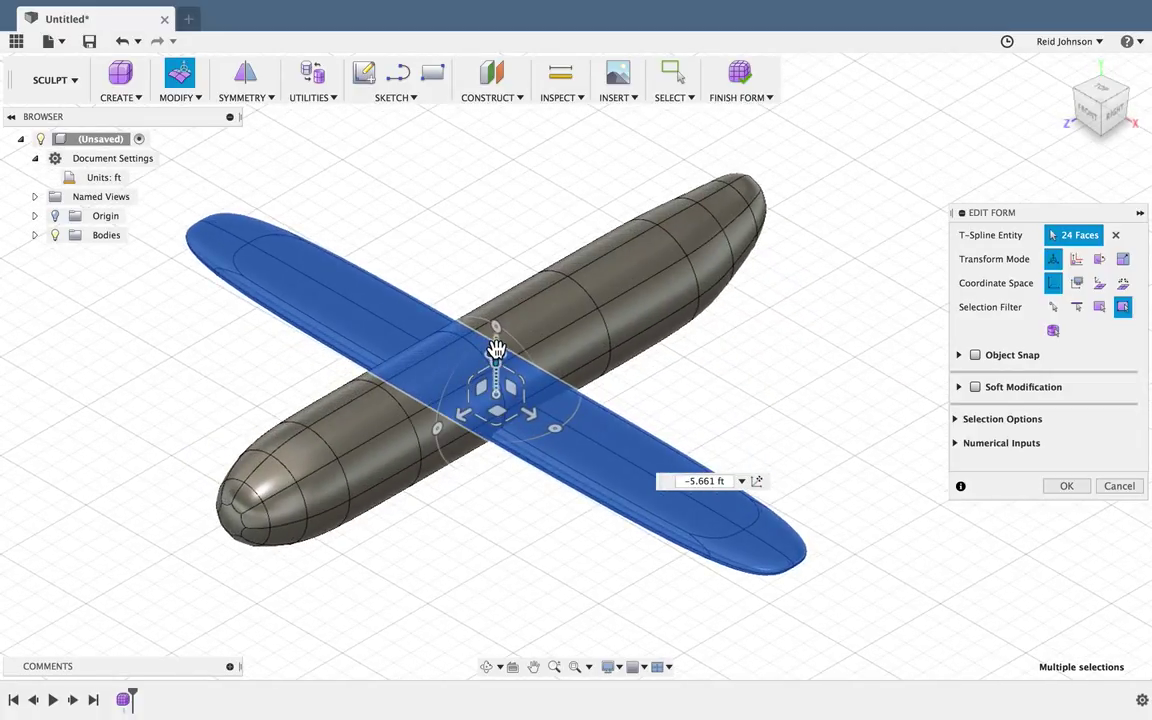
drag(496, 354, 500, 364)
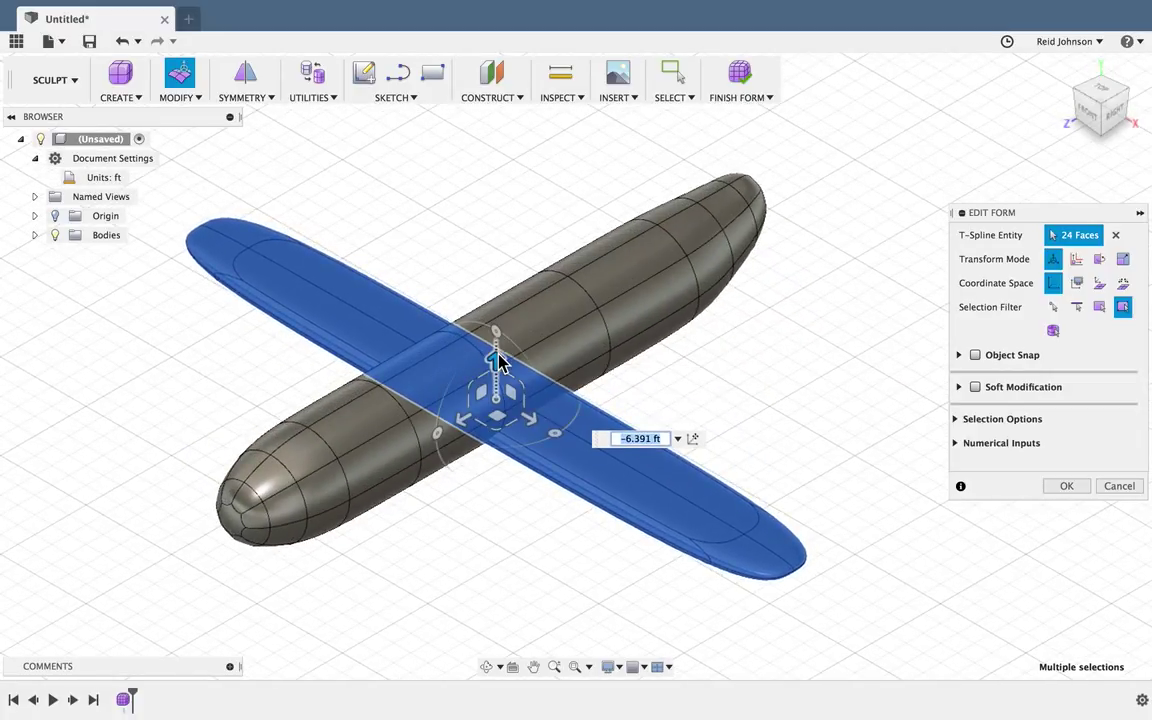
click(497, 548)
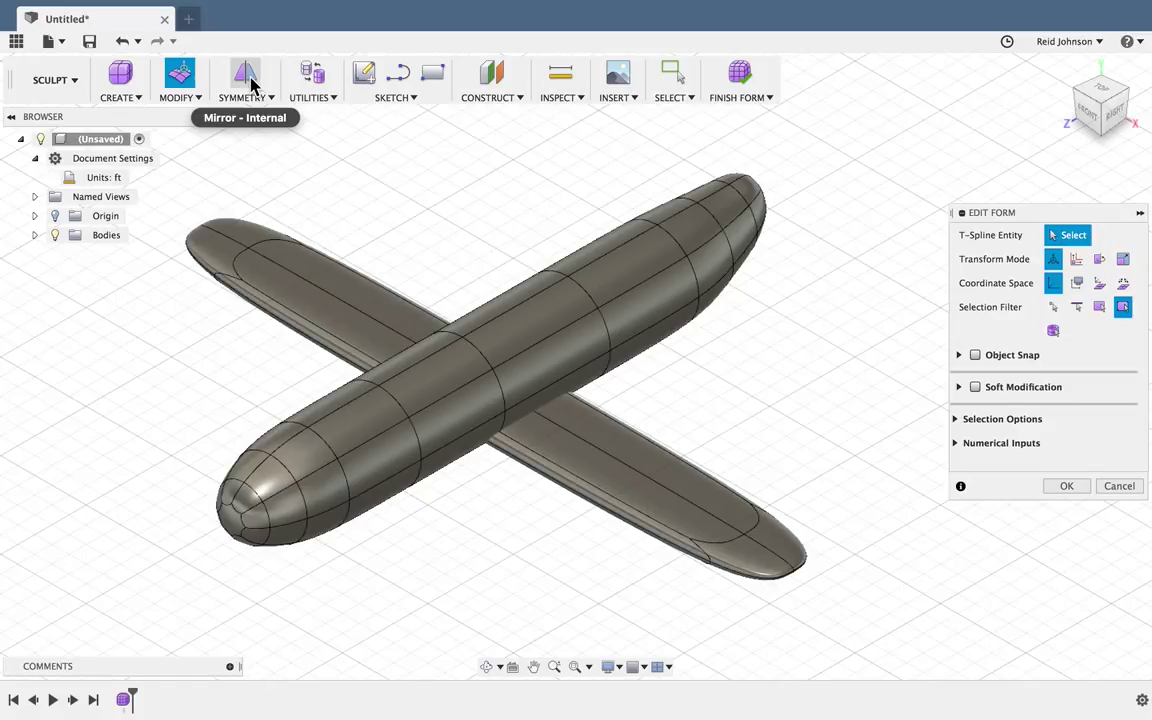
- Hide the fuselage body and apply internal mirror symmetry to the wing, using matching top faces on either side of its mid-span
click(34, 236)
click(70, 256)
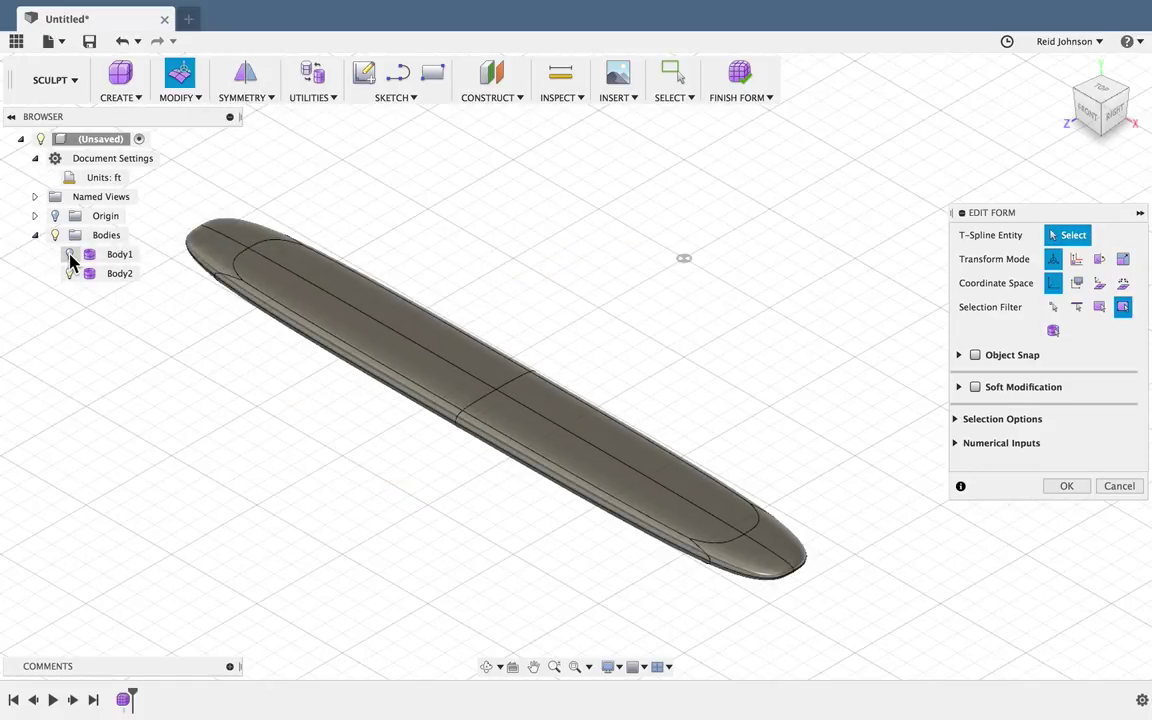
click(245, 82)
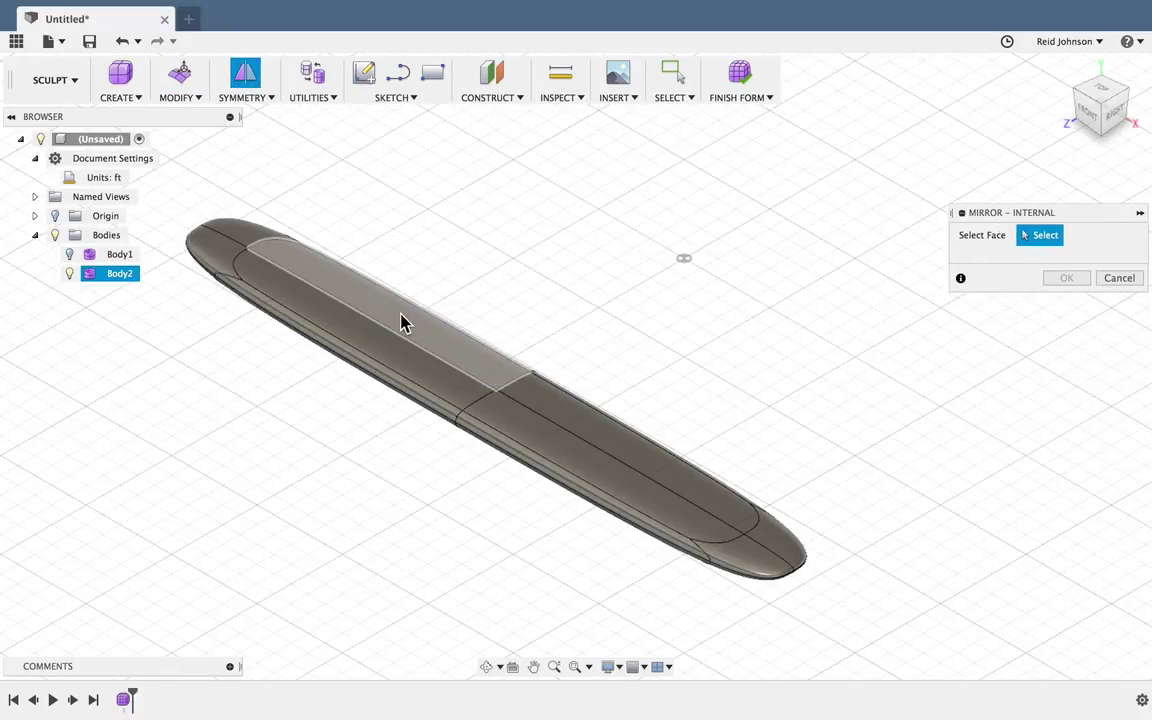
click(400, 322)
click(540, 397)
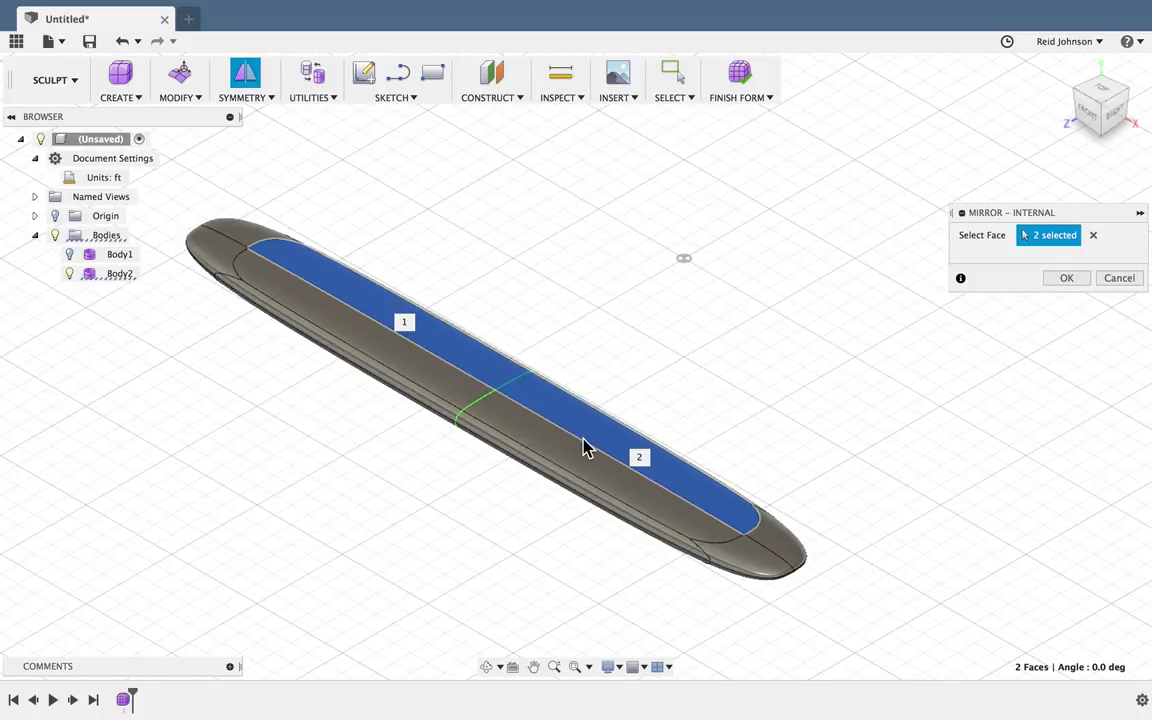
click(1064, 279)
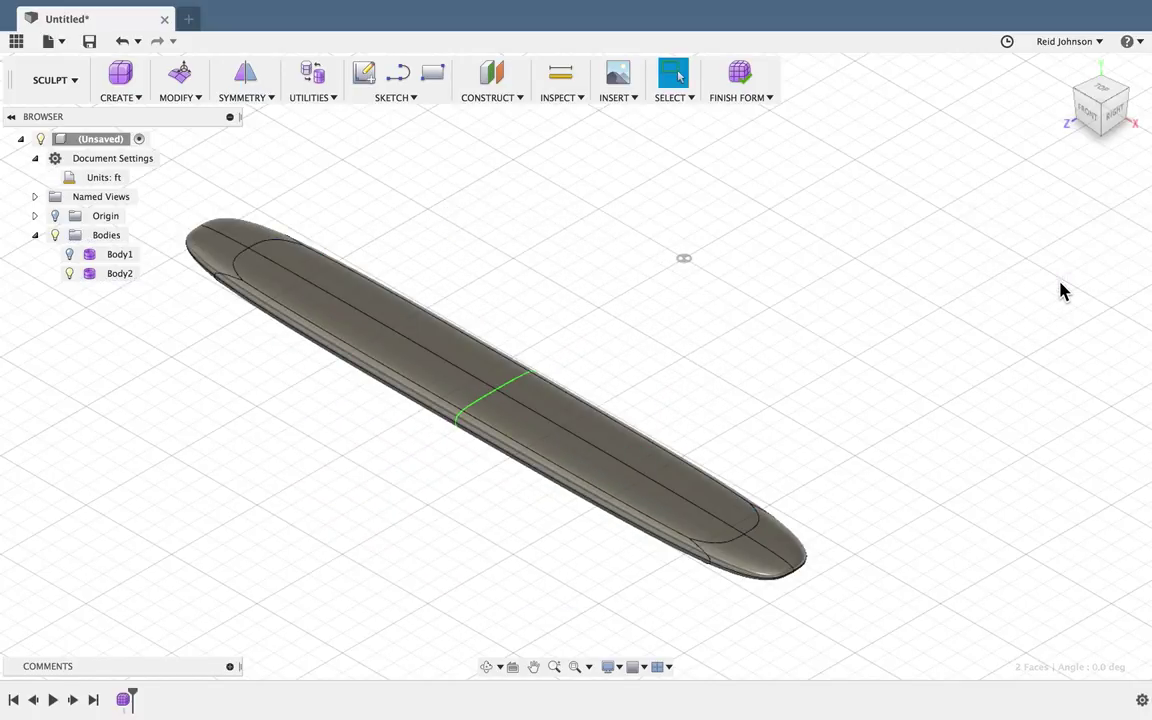
scroll(728, 574, up, 5)
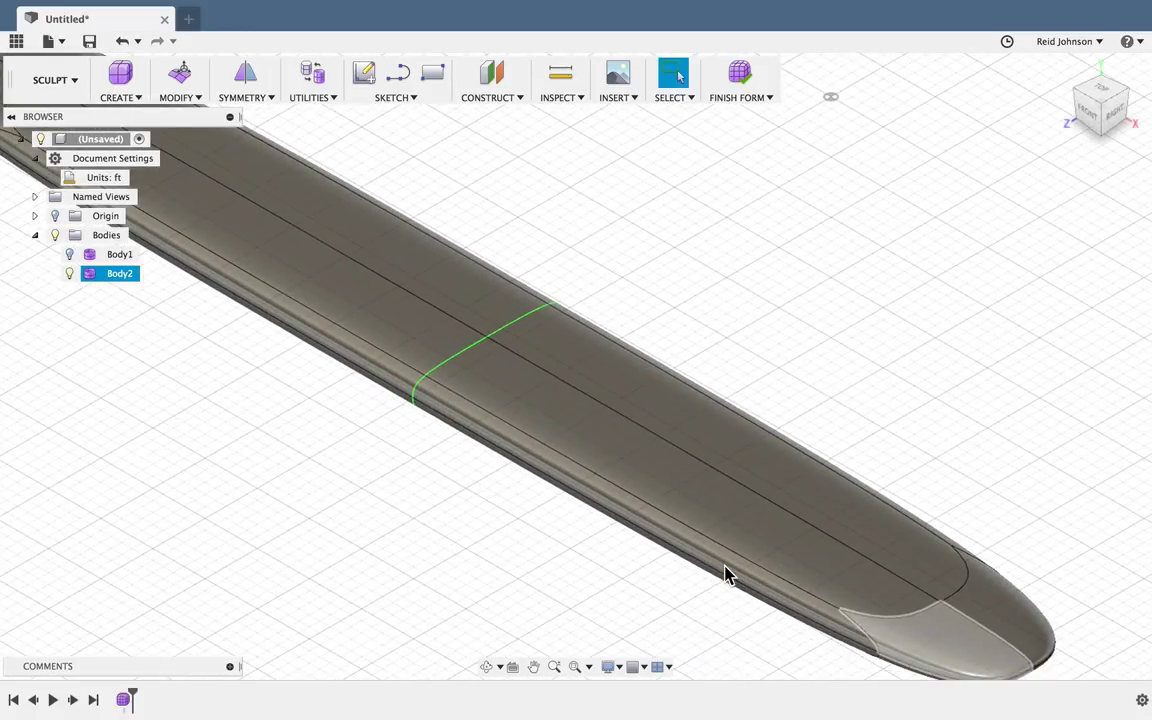
click(700, 556)
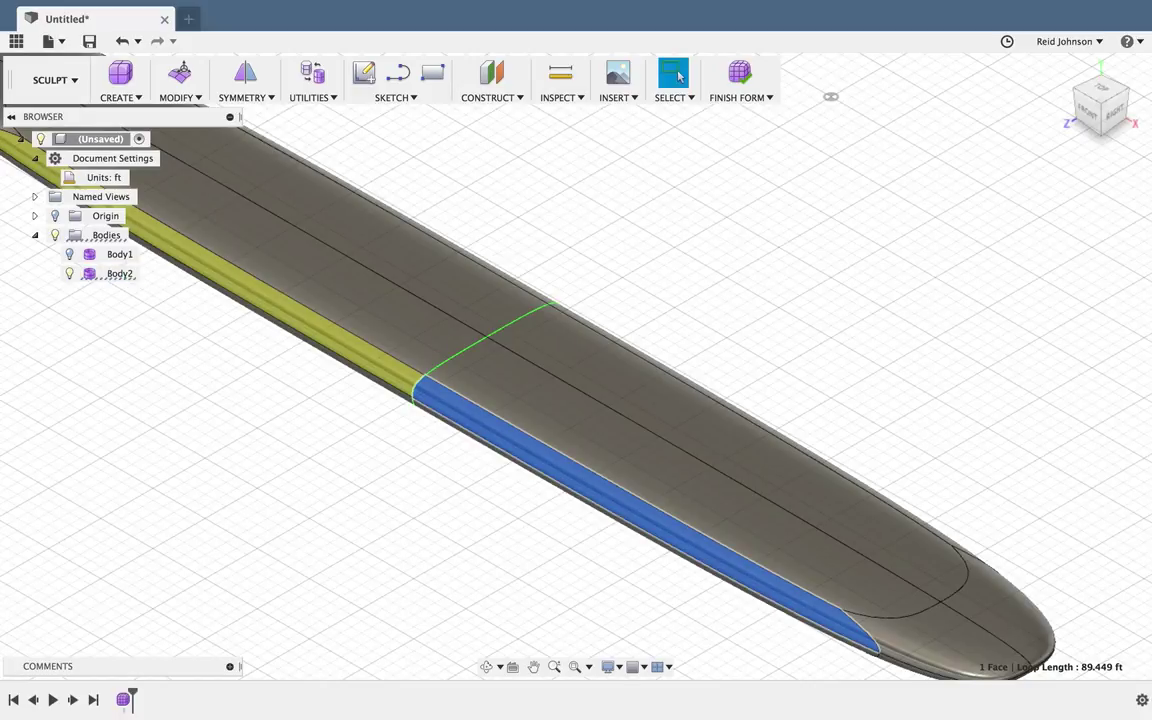
drag(1100, 130, 1088, 148)
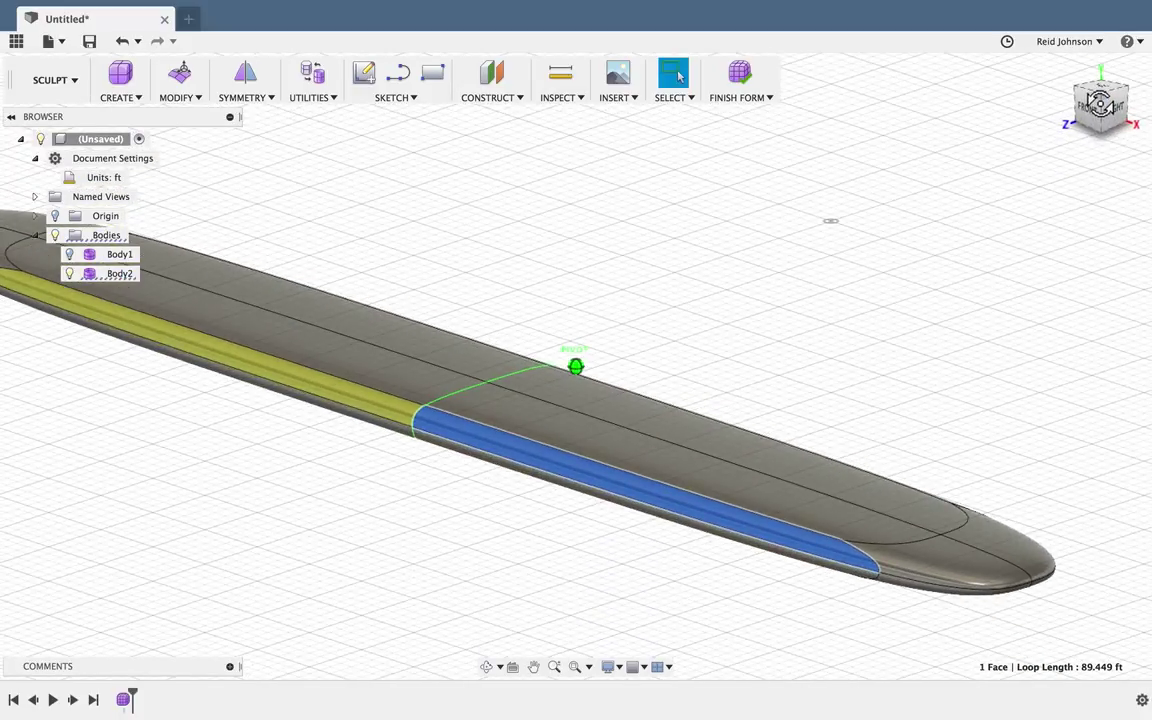
shift+click(832, 574)
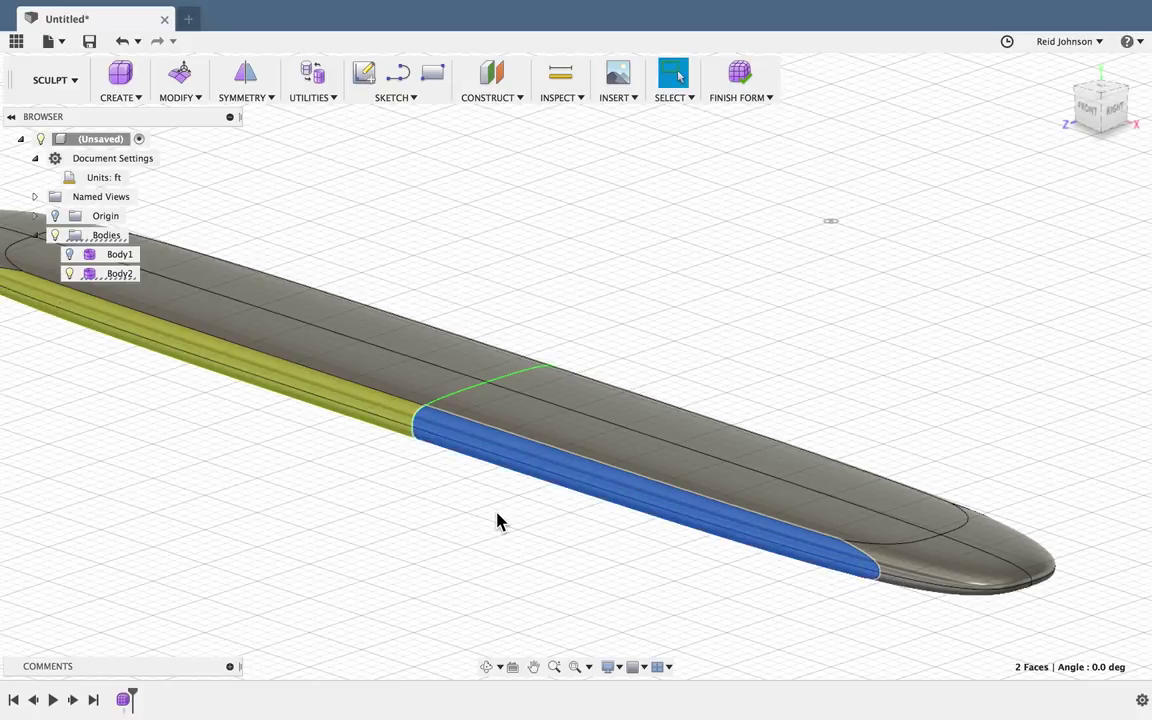
click(1103, 97)
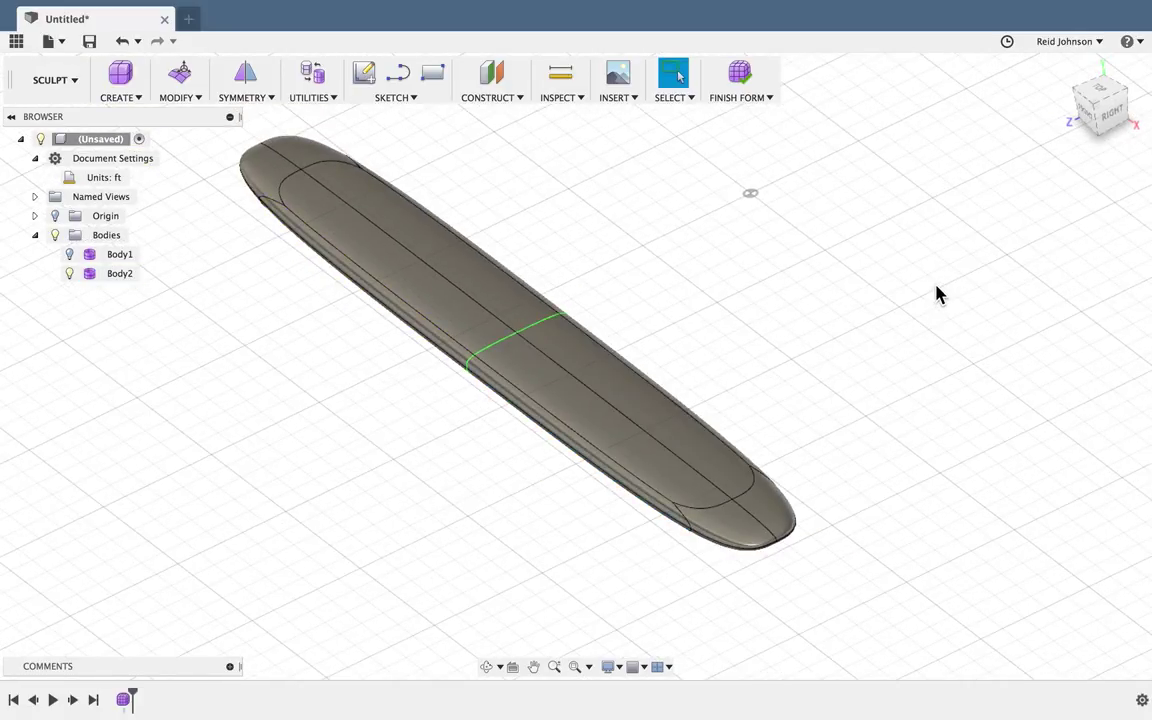
- Use Edit Form to rotate the two leading-edge faces of one wing half by 15 degrees, and show the hidden fuselage body
scroll(728, 553, up, 5)
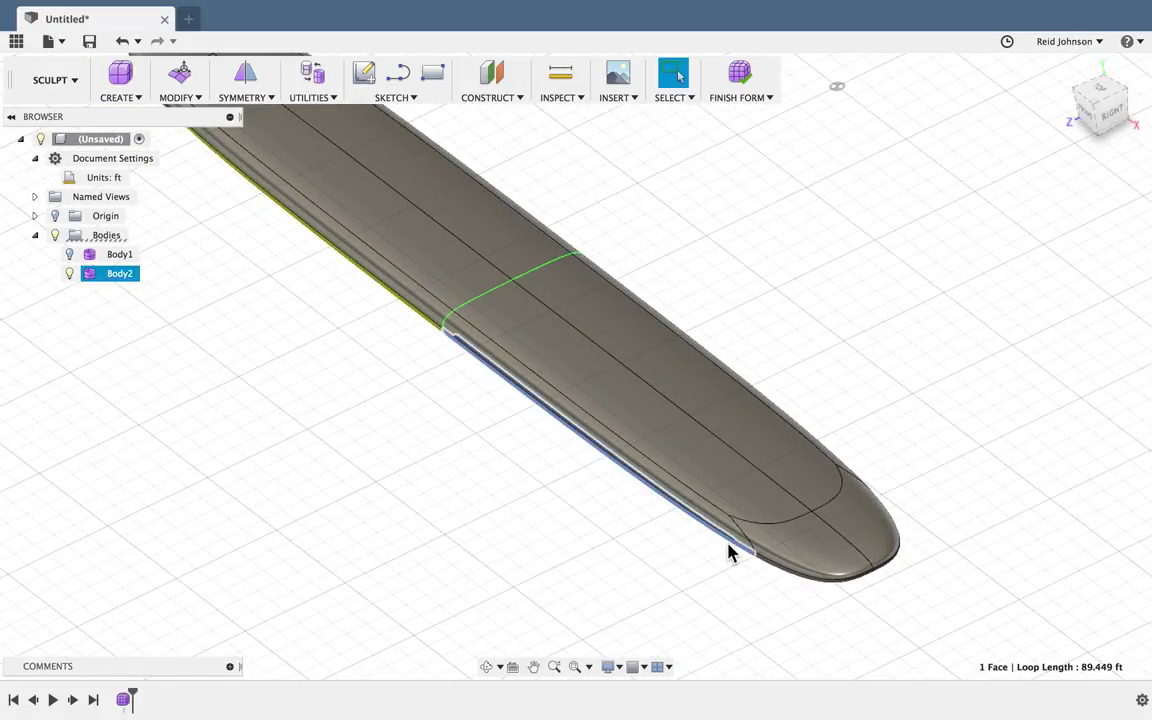
click(722, 527)
right_click(829, 358)
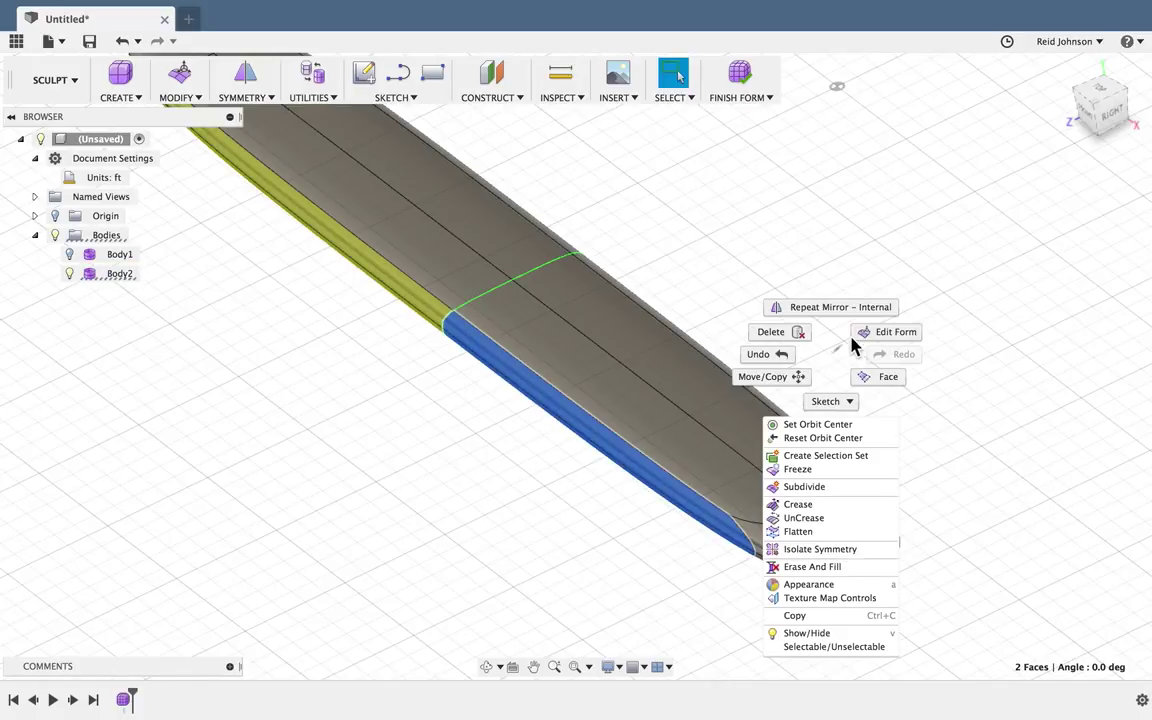
click(868, 334)
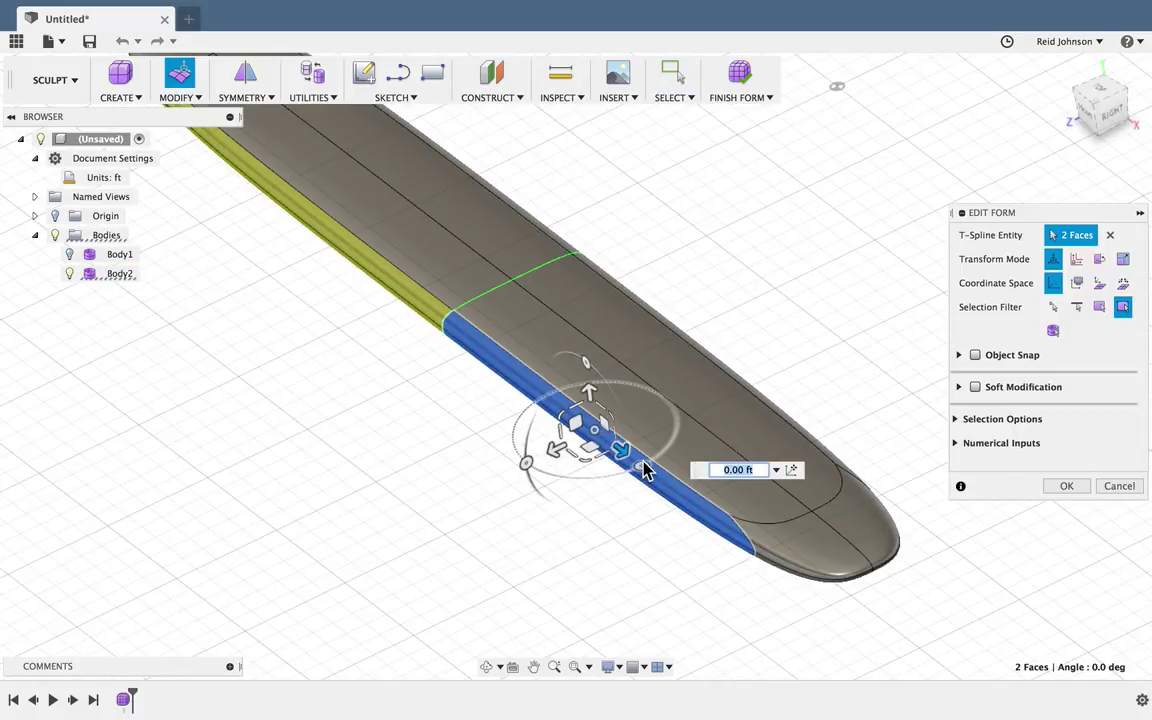
drag(641, 465, 662, 465)
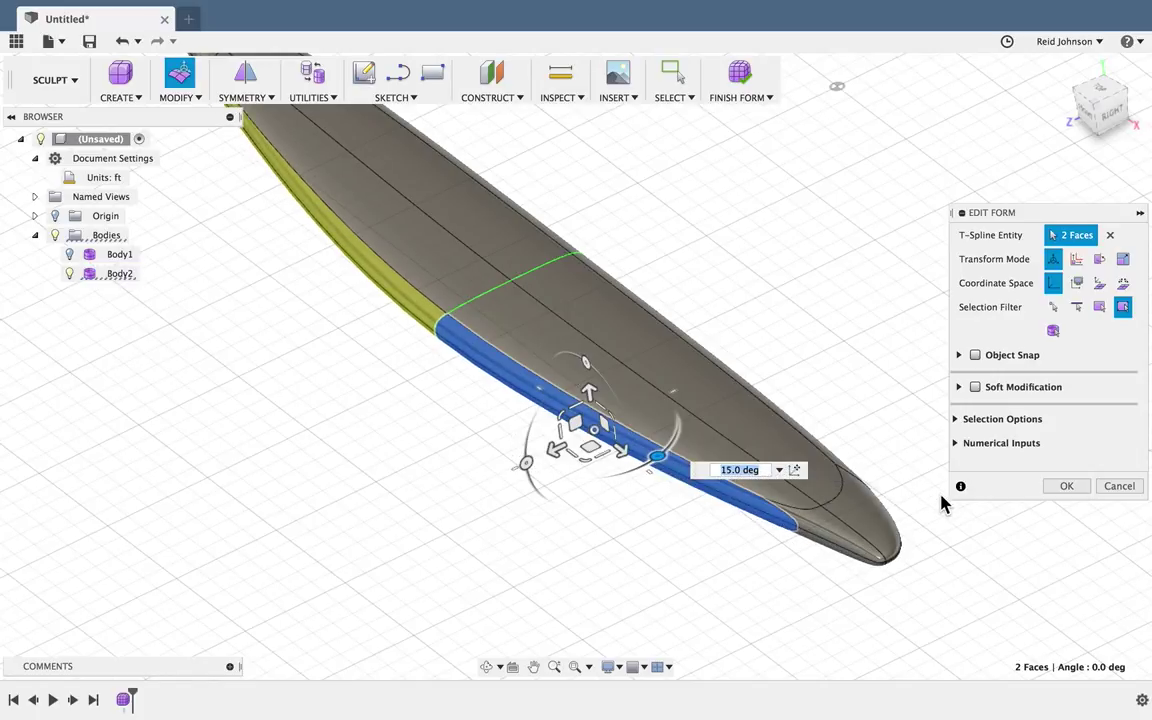
click(69, 254)
key(F6)
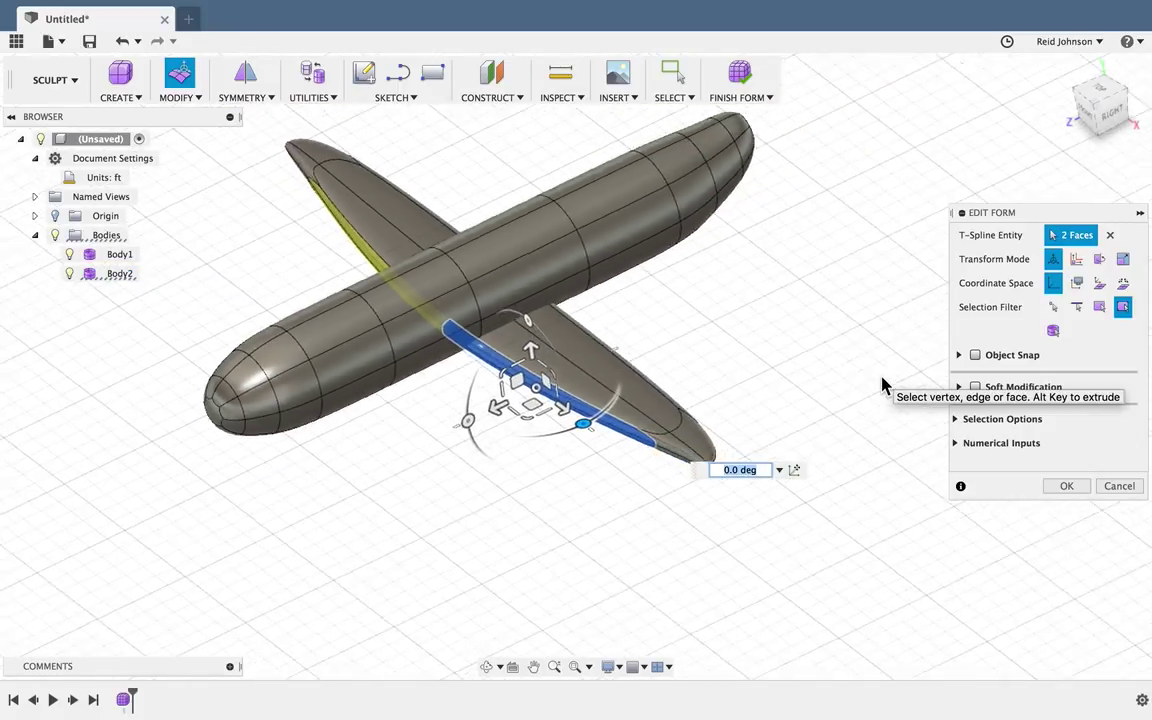
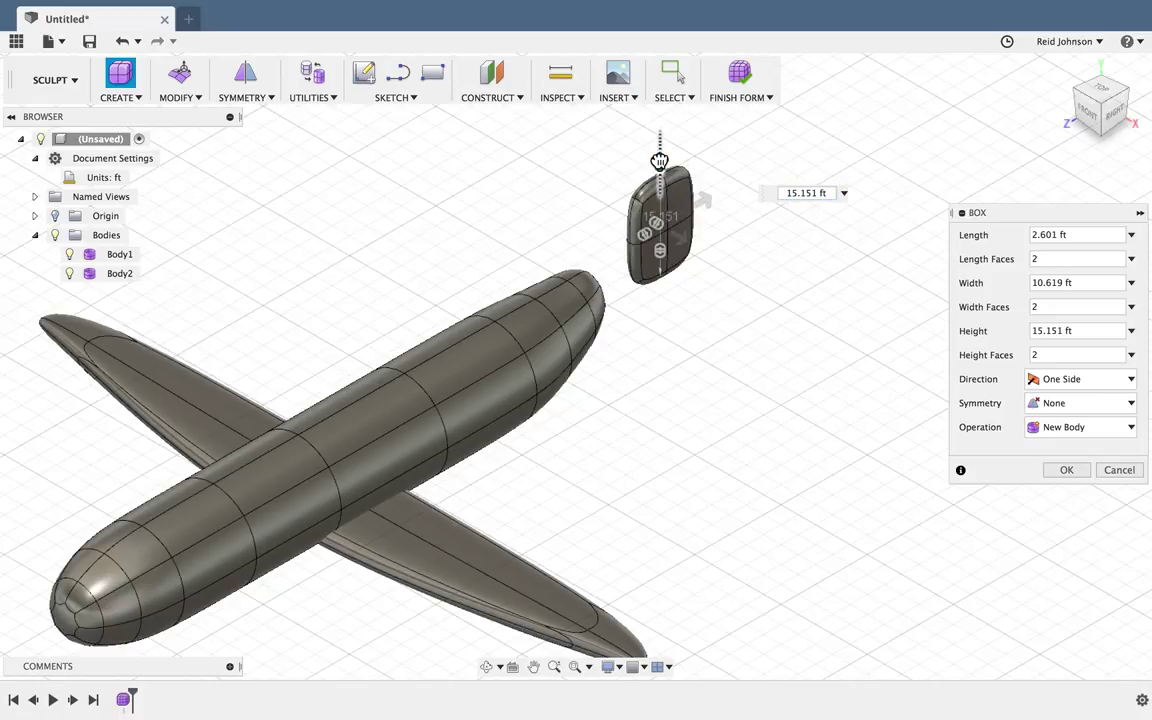
- Raise the fin box behind the tail to slightly over 15 ft as a new body and apply internal mirror symmetry through its upper front faces
drag(659, 161, 659, 156)
click(1067, 470)
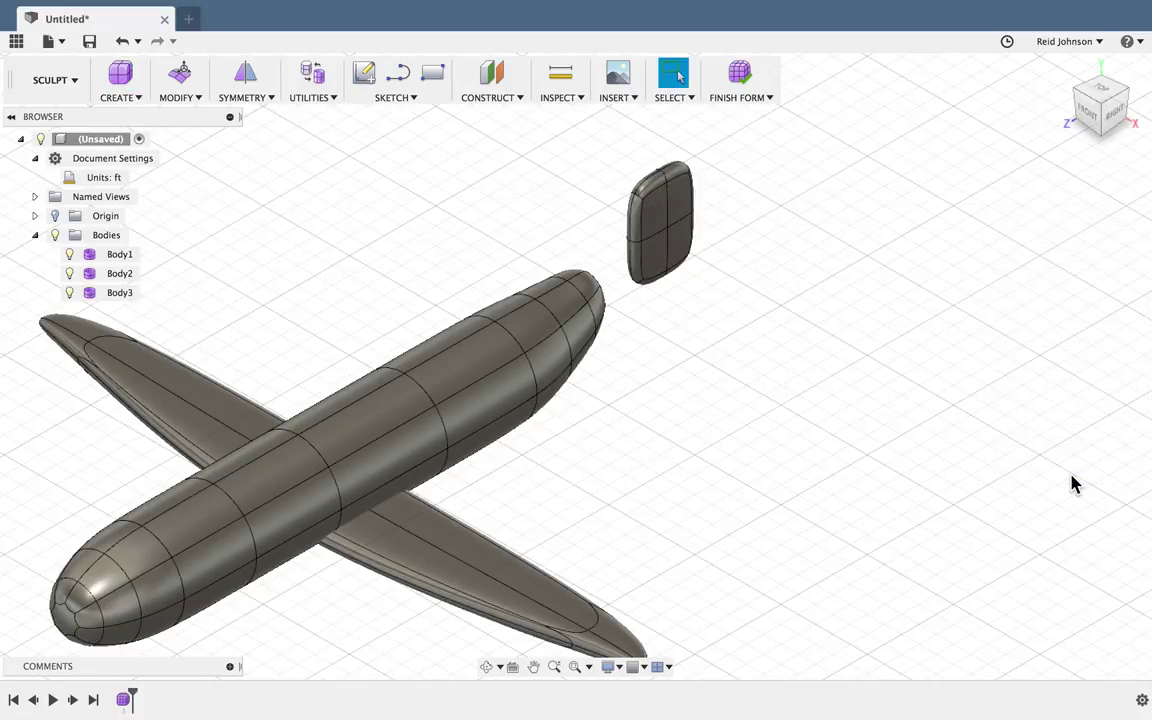
scroll(602, 337, up, 5)
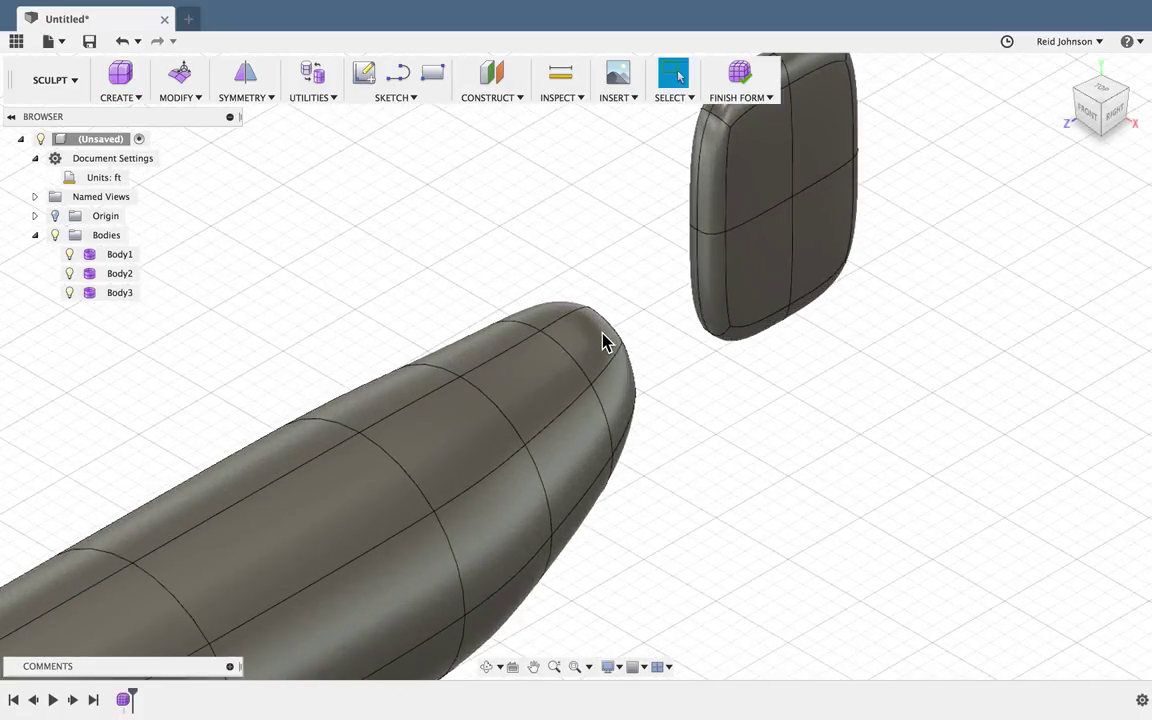
click(240, 100)
click(246, 114)
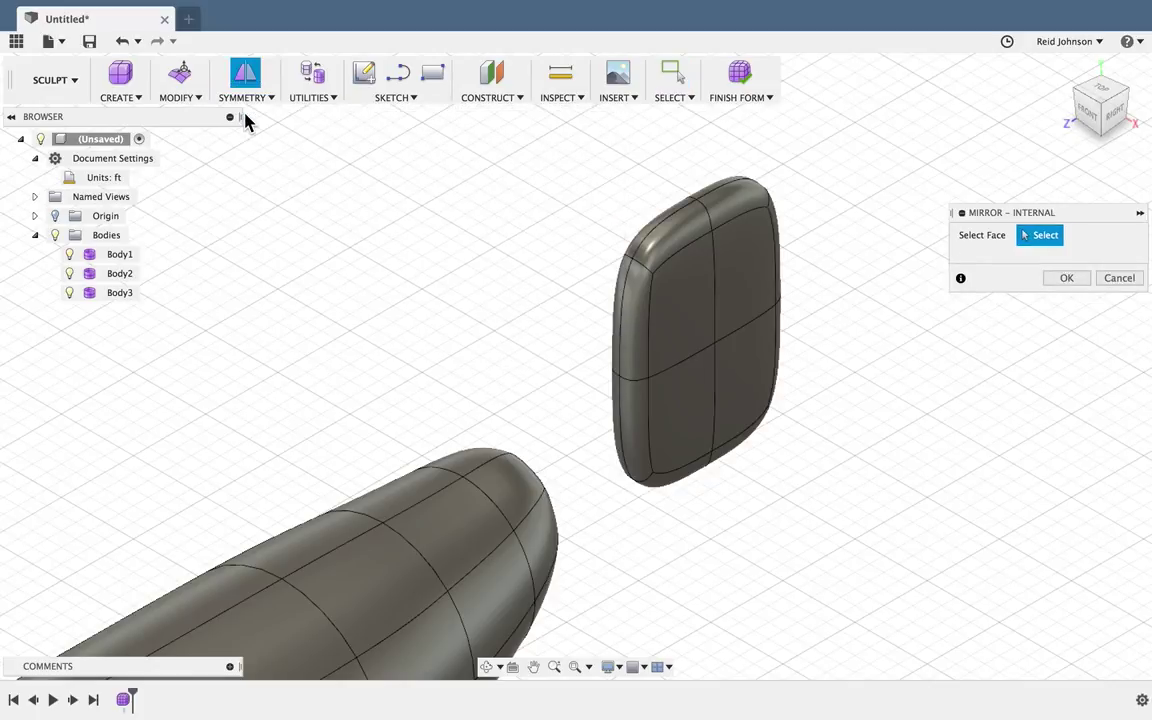
click(630, 316)
click(620, 296)
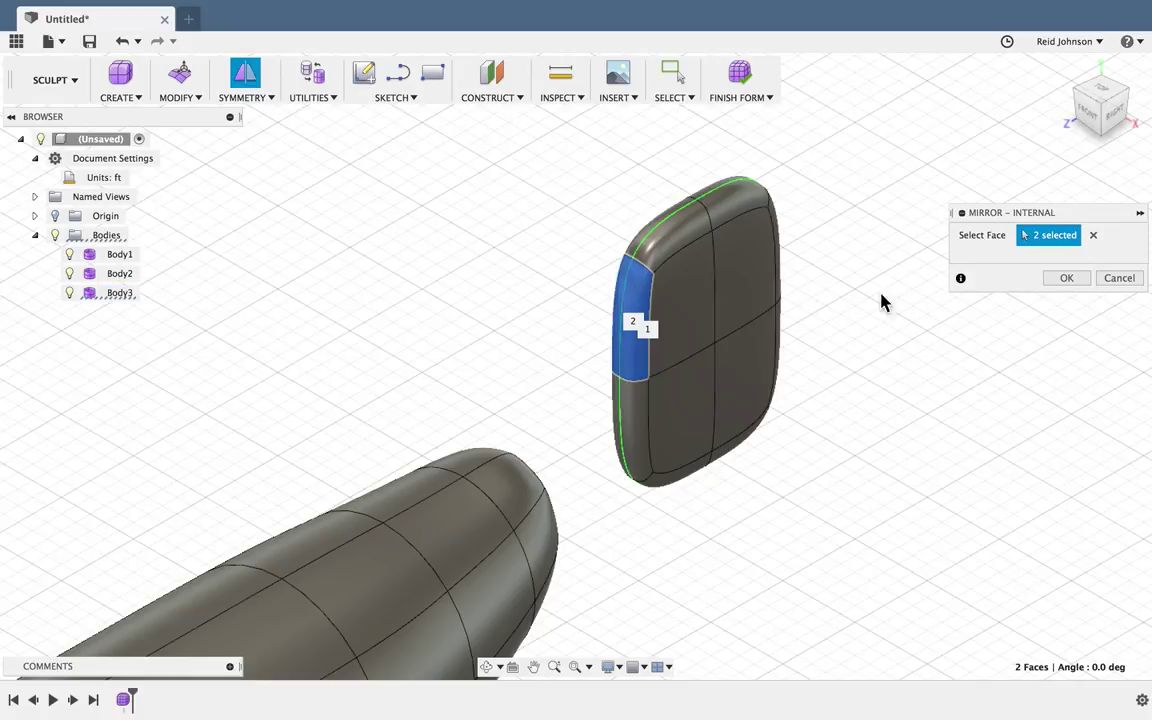
click(1066, 279)
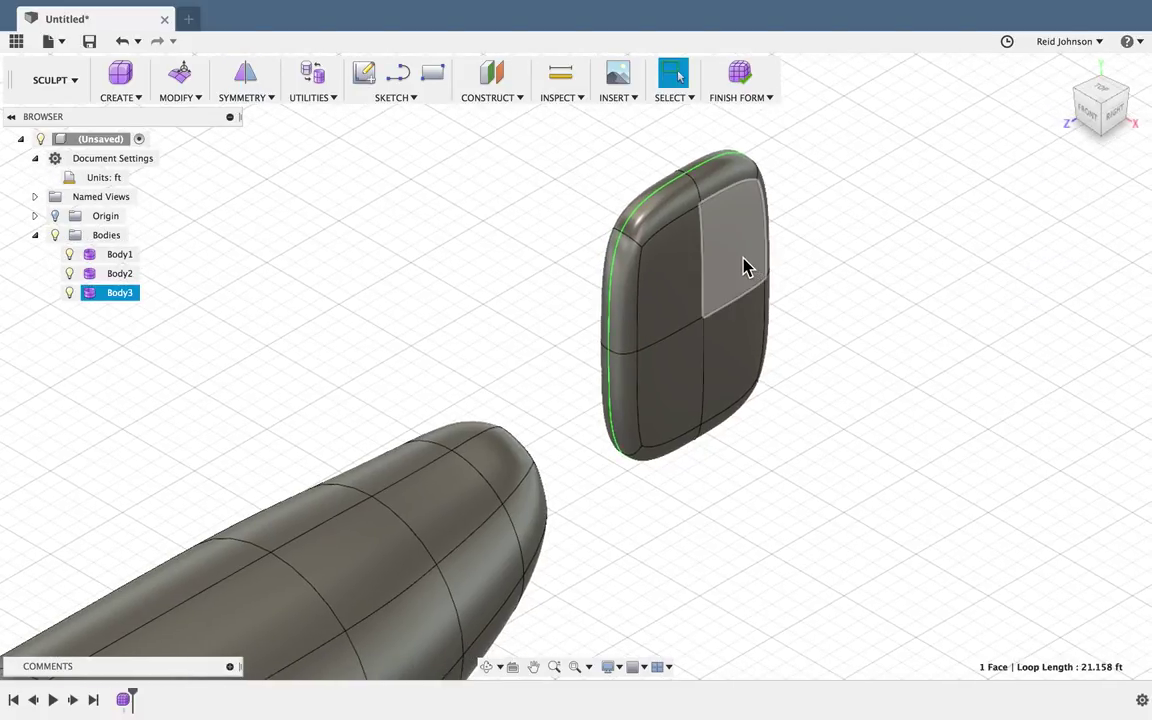
- Use Edit Form on the entire fin body to move it about 17.7 ft forward and 3.4 ft up, onto the fuselage's tail end
click(750, 266)
right_click(919, 298)
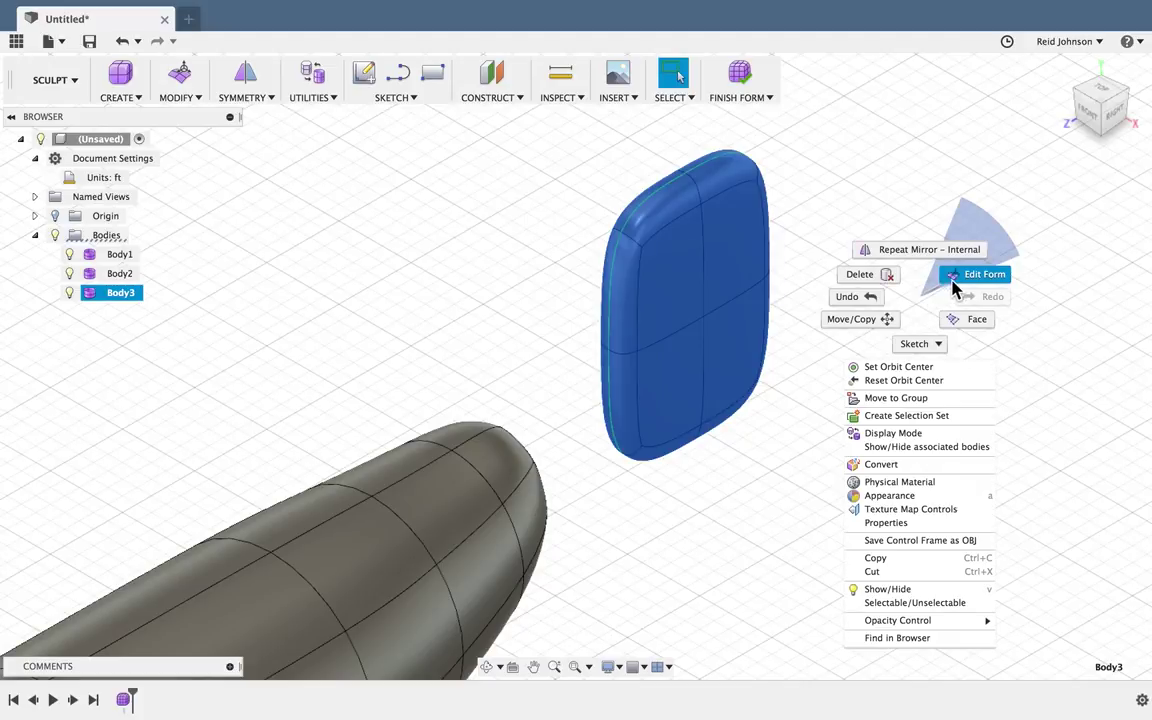
click(955, 289)
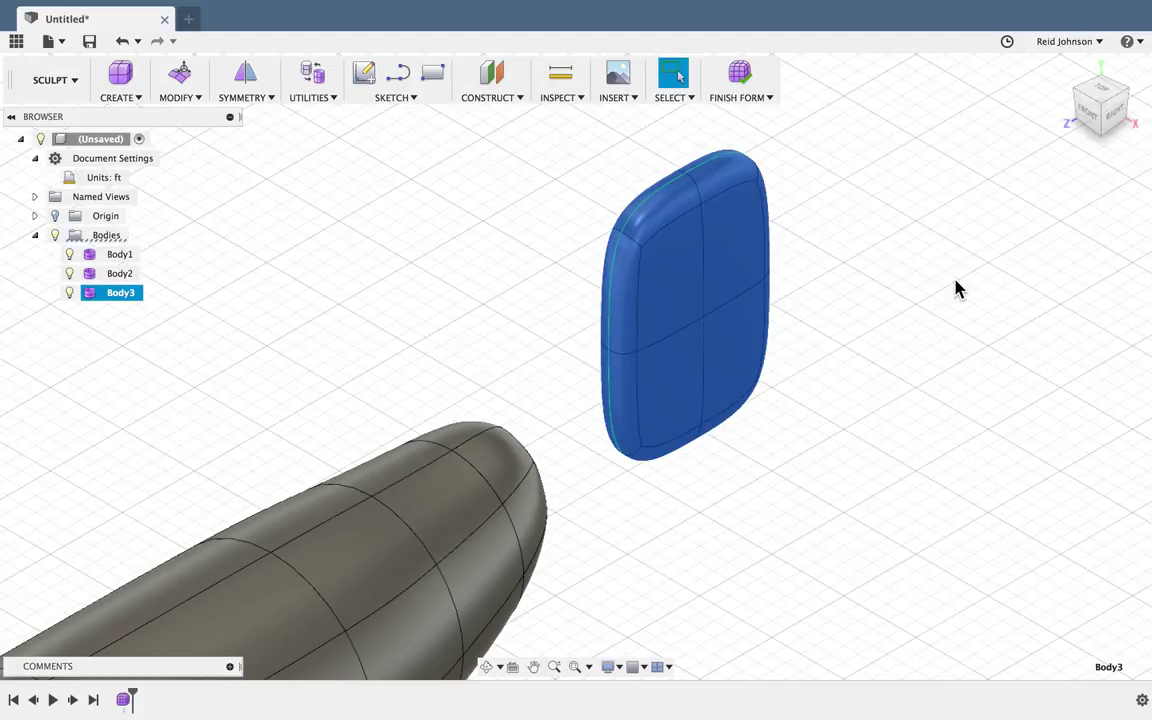
click(1115, 125)
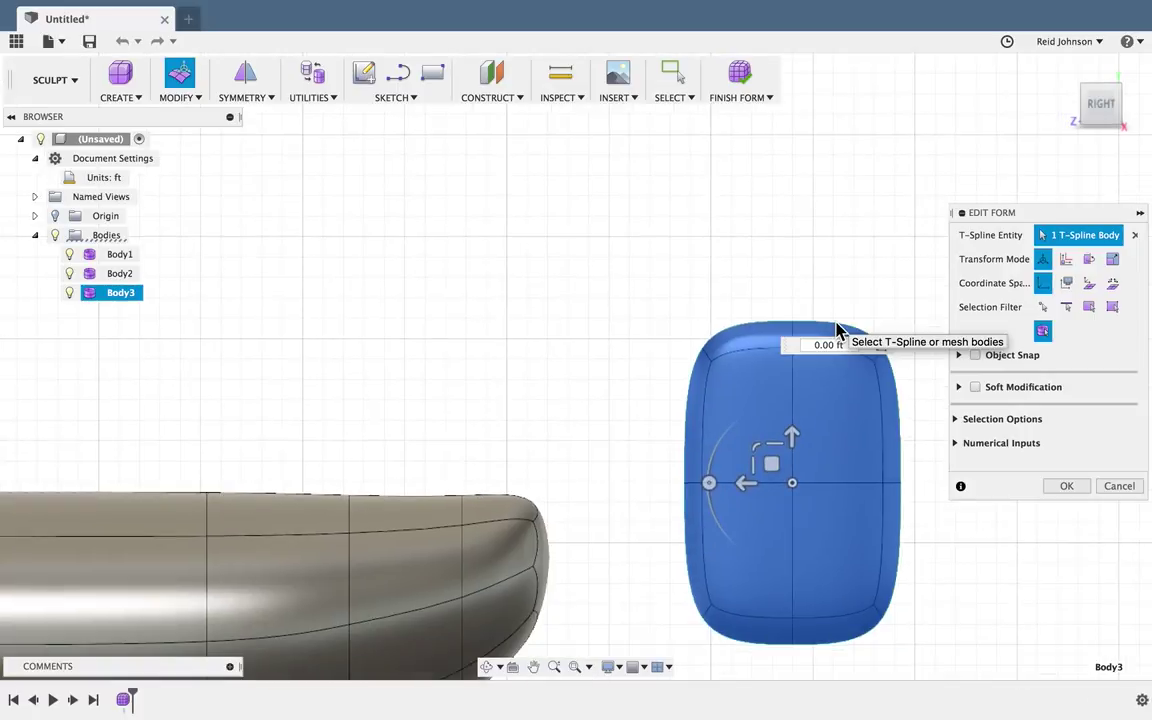
drag(771, 354, 416, 290)
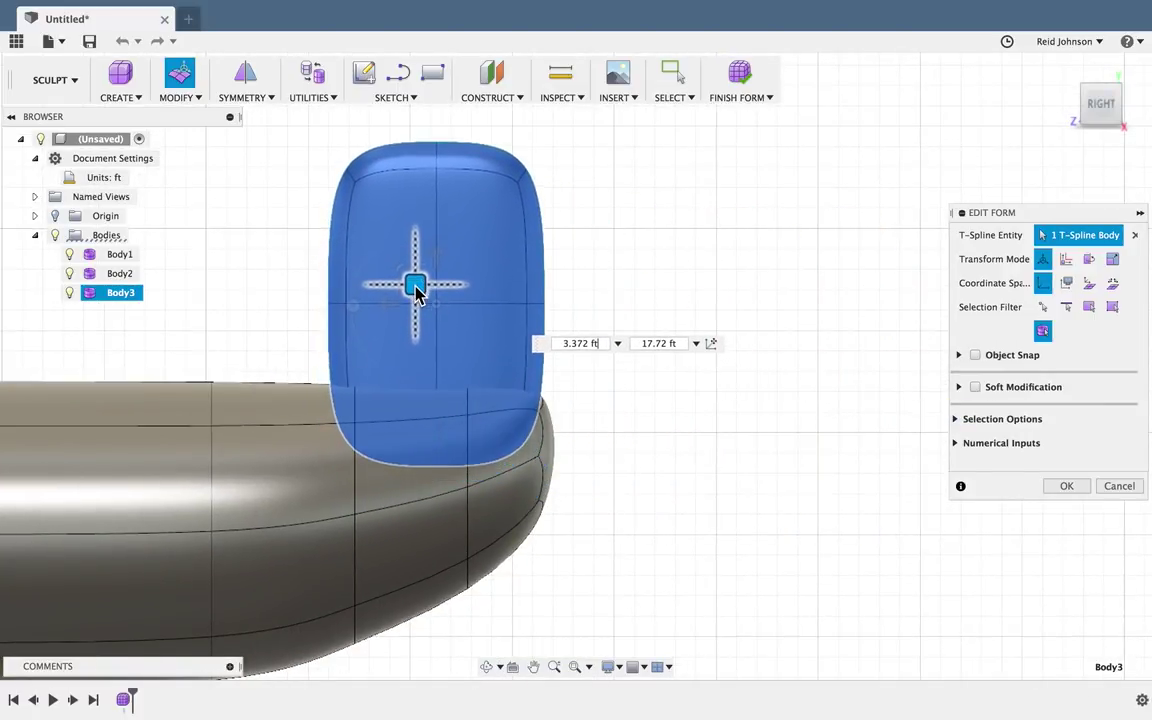
click(743, 257)
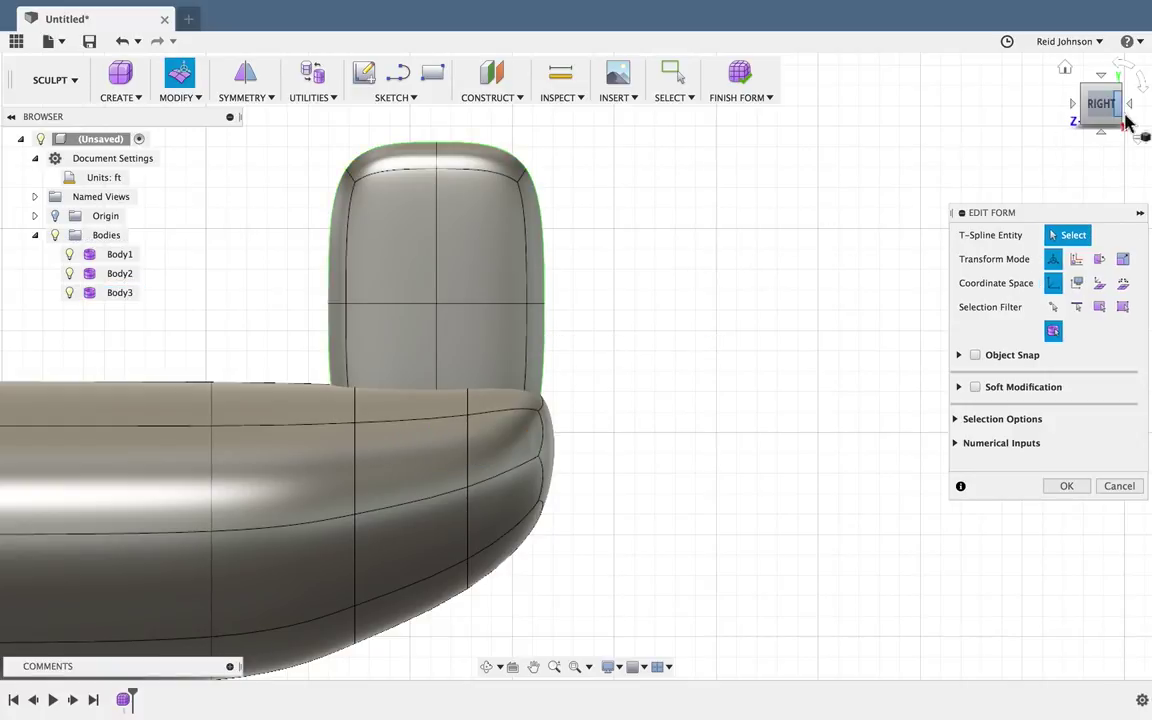
- Limit the selection to faces and rotate the fin's upper front face by about -24.2 degrees to slope its leading edge backward
click(1088, 95)
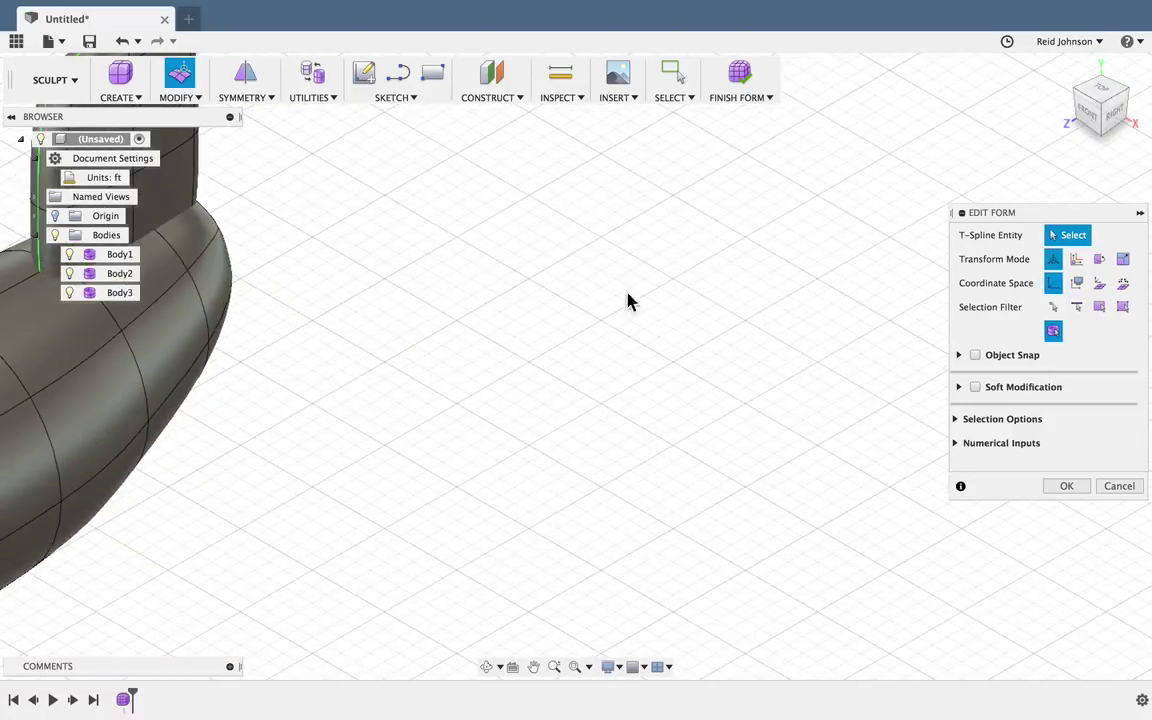
click(388, 311)
click(525, 175)
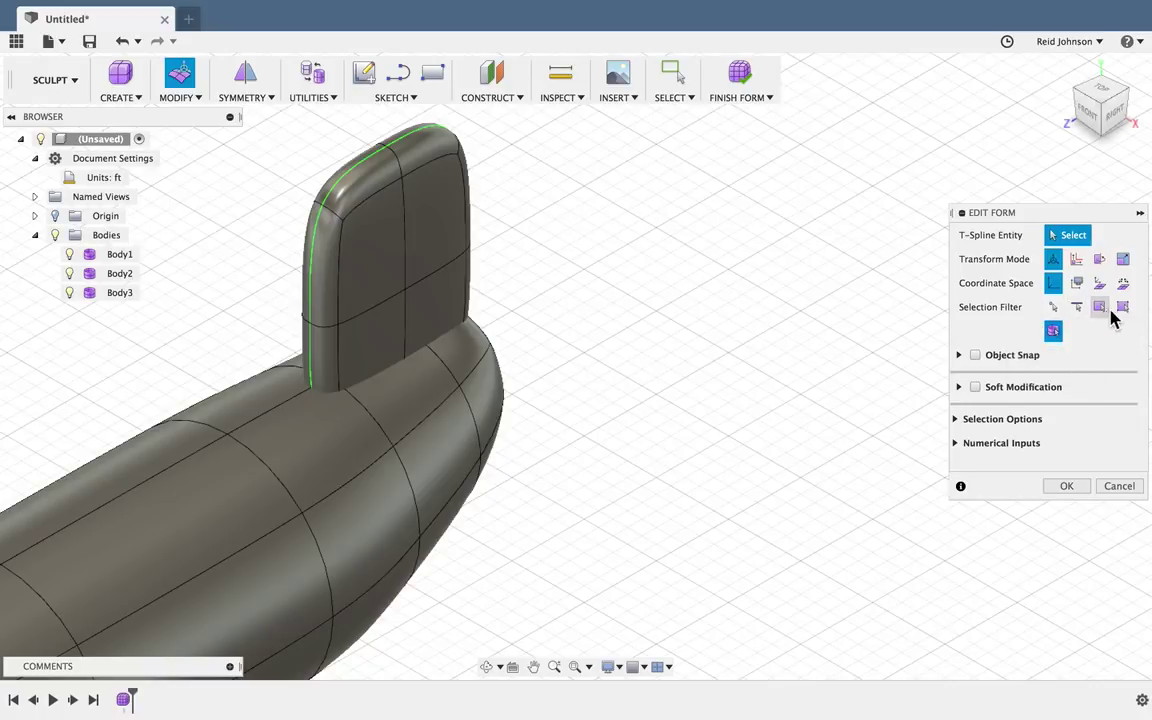
click(1122, 309)
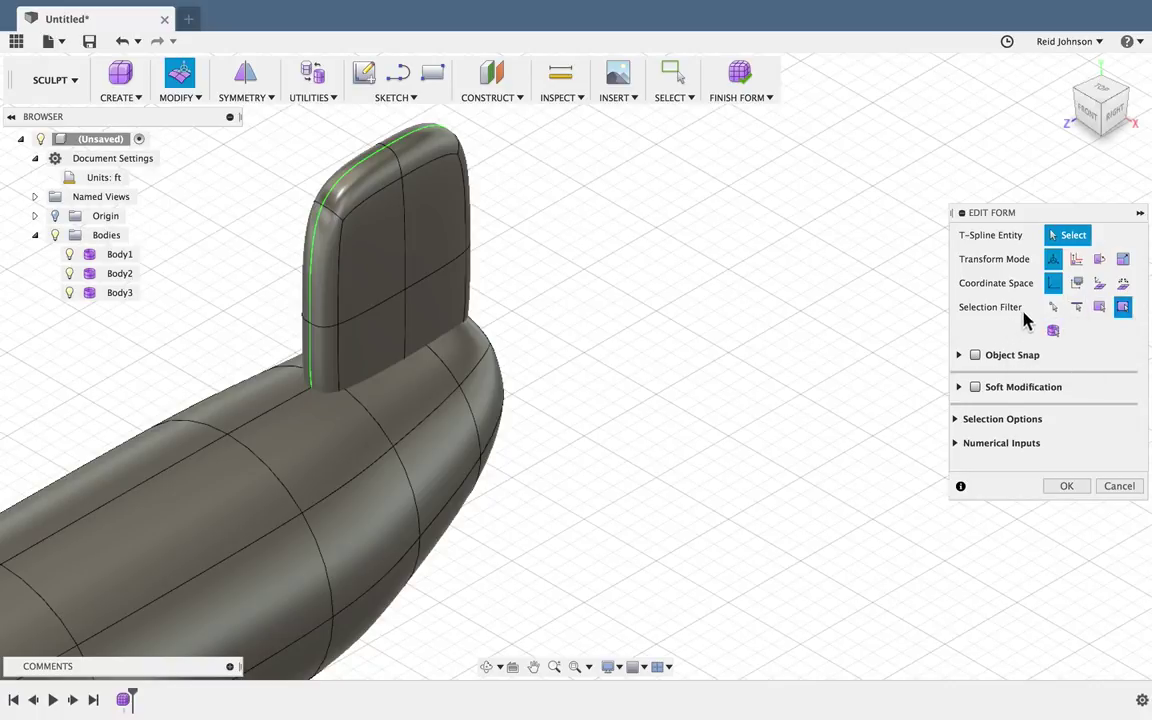
click(329, 291)
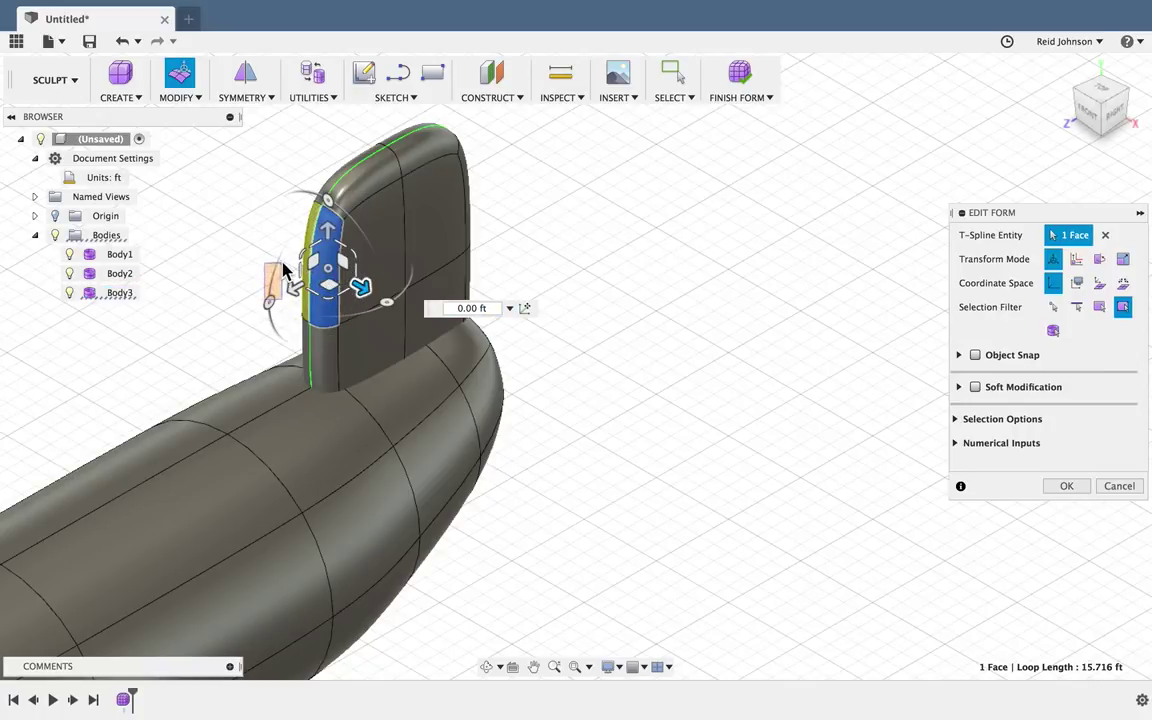
click(275, 293)
click(327, 273)
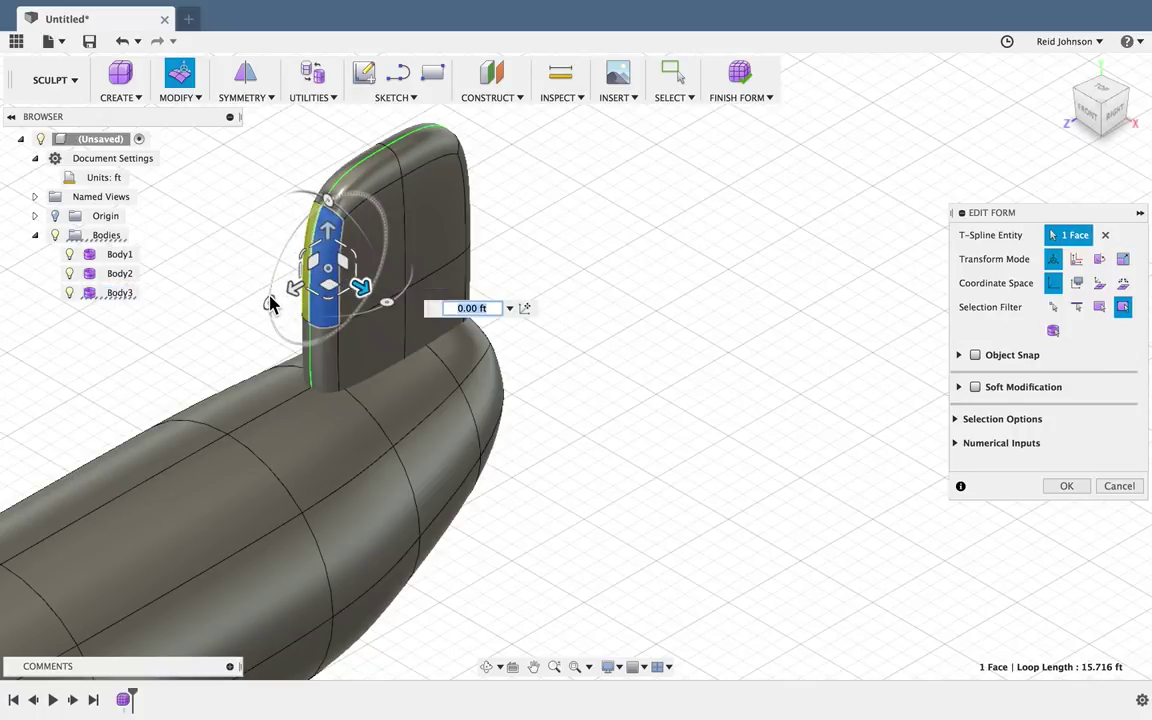
drag(270, 304, 277, 275)
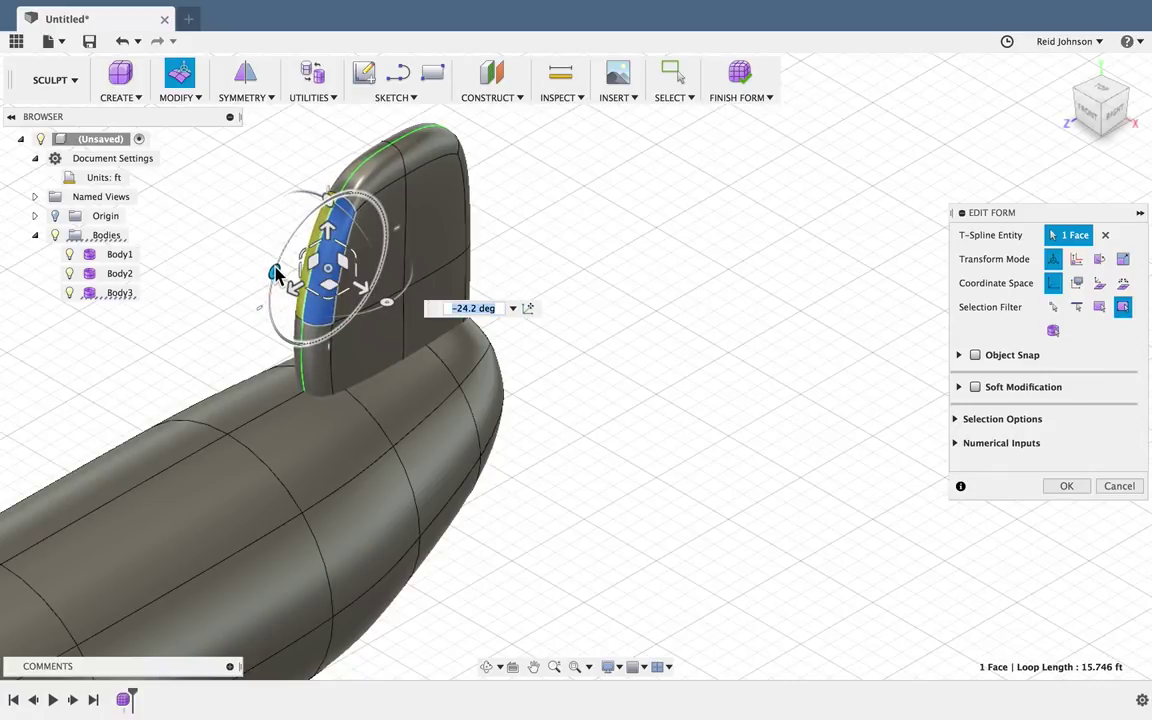
- Rotate the fin's lower front face so the sloped leading edge continues down to the fuselage
click(318, 360)
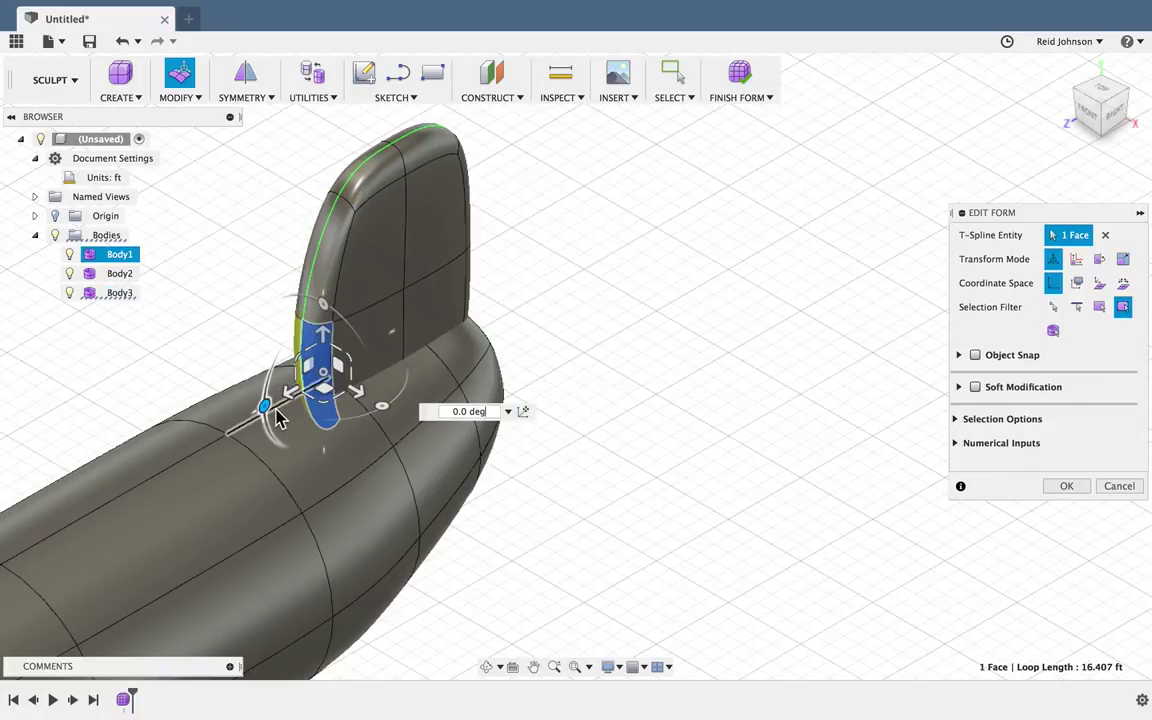
drag(296, 397, 265, 362)
click(533, 337)
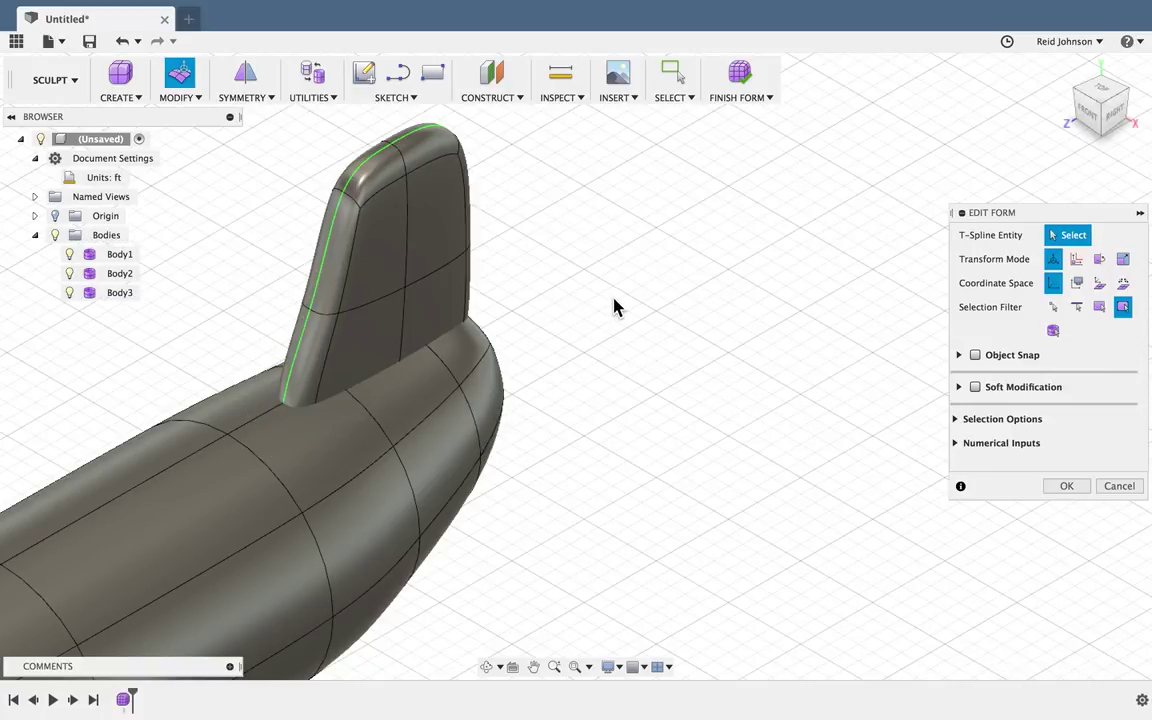
- Move the two front side faces of the fin inward to thin its forward half
click(388, 270)
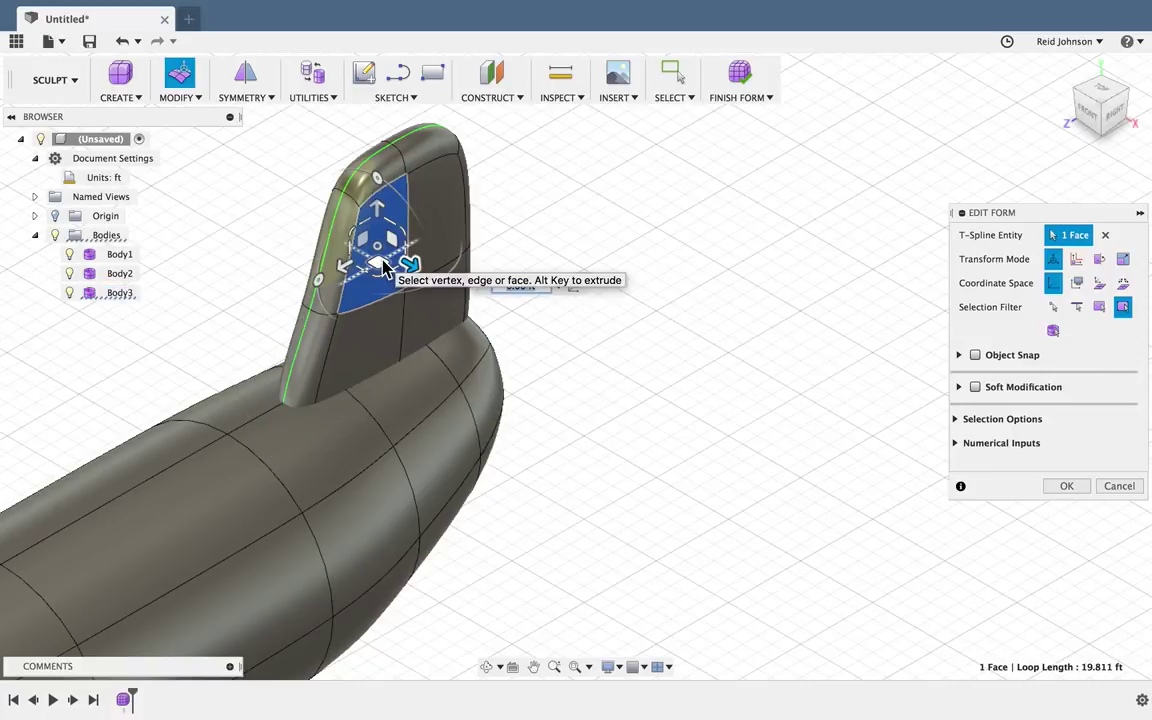
shift+click(388, 327)
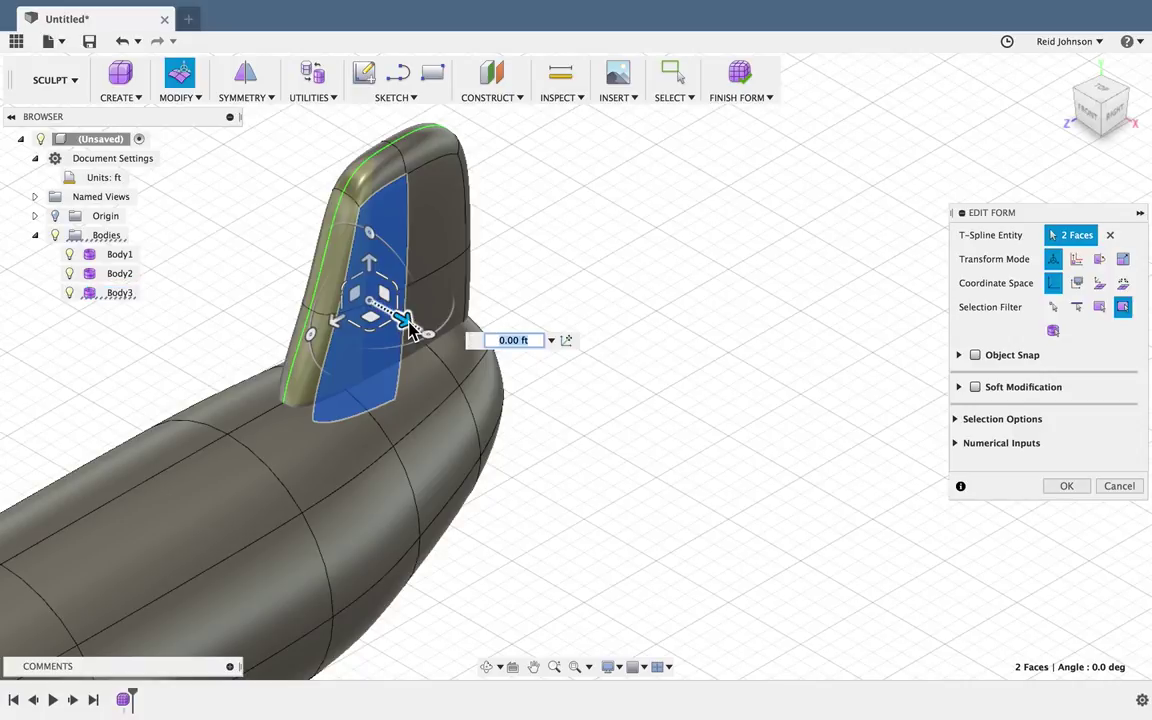
drag(404, 323, 397, 316)
click(571, 246)
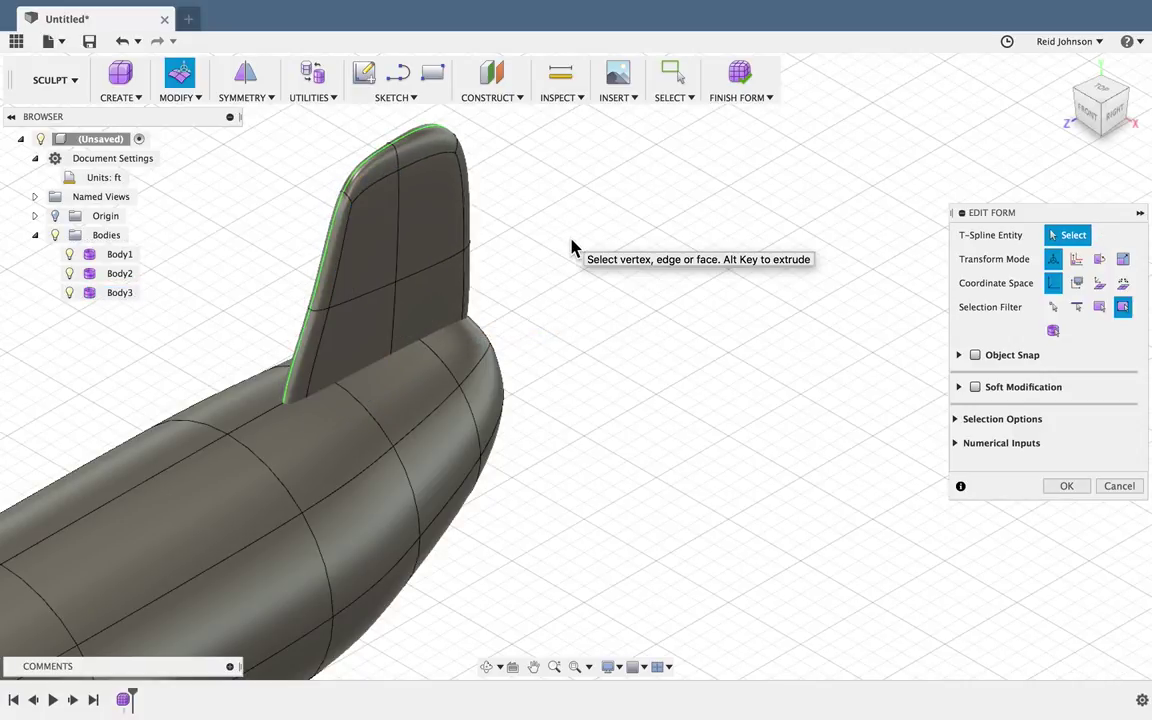
- Move the two rear side faces of the fin inward by about 0.286 ft to thin its rear half, and finish Edit Form
click(437, 301)
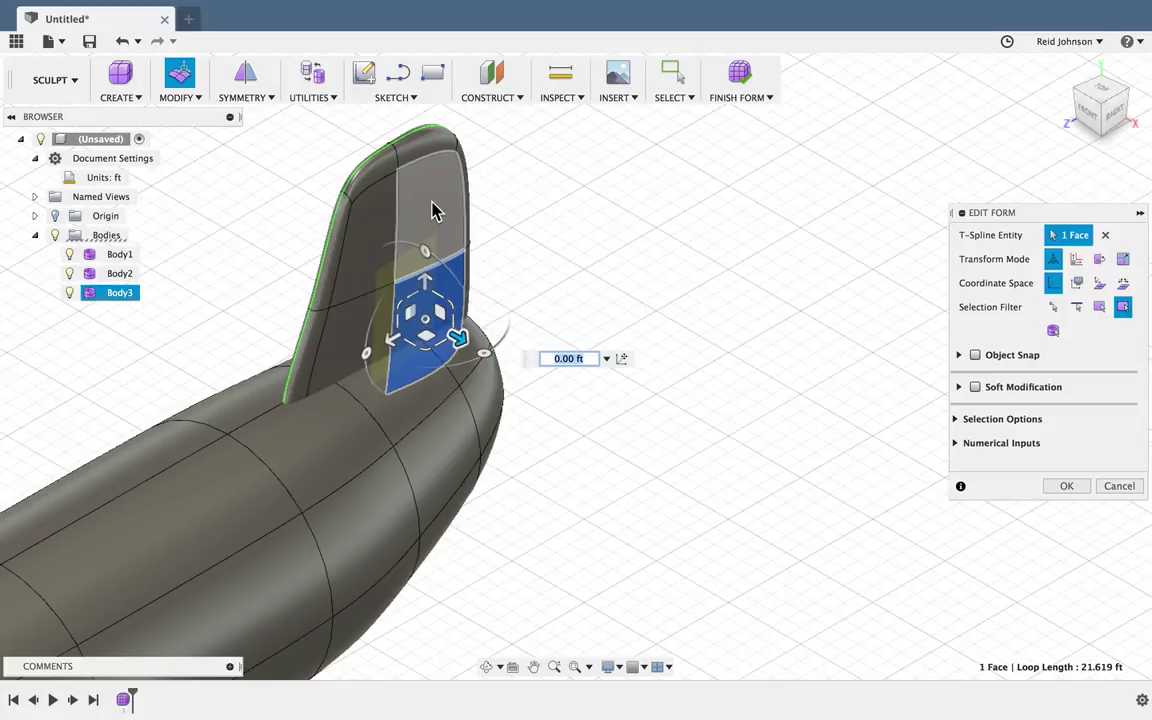
shift+click(437, 211)
drag(482, 306, 455, 285)
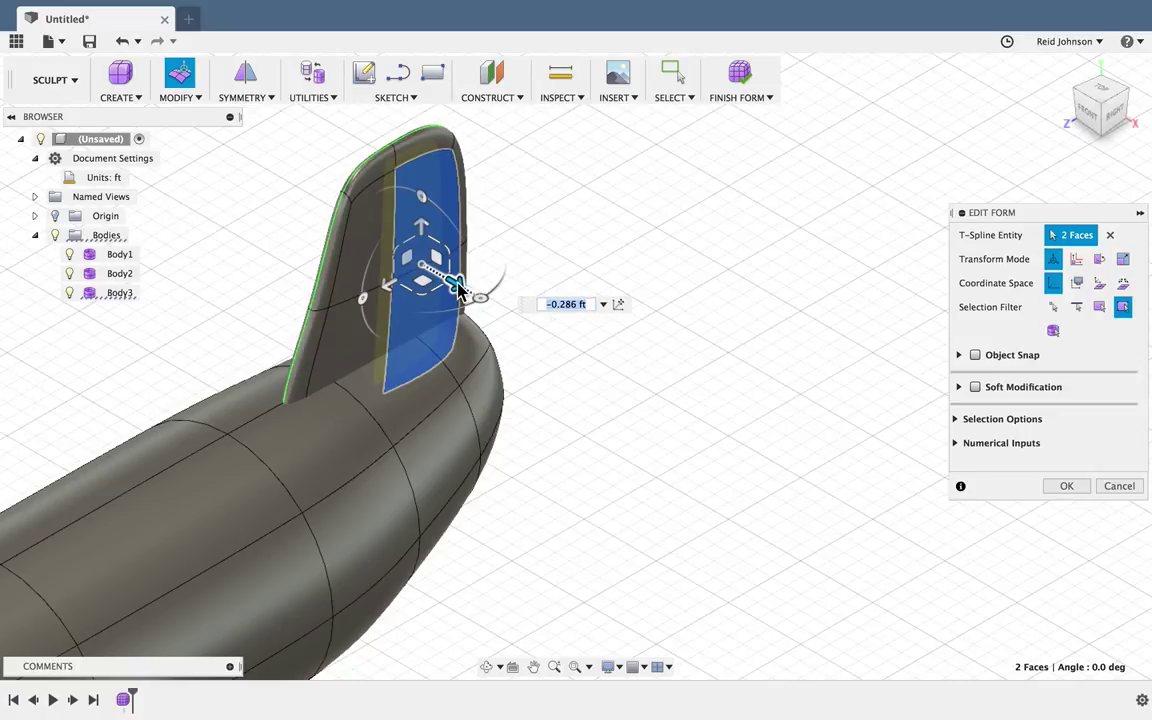
click(1065, 488)
scroll(728, 406, down, 5)
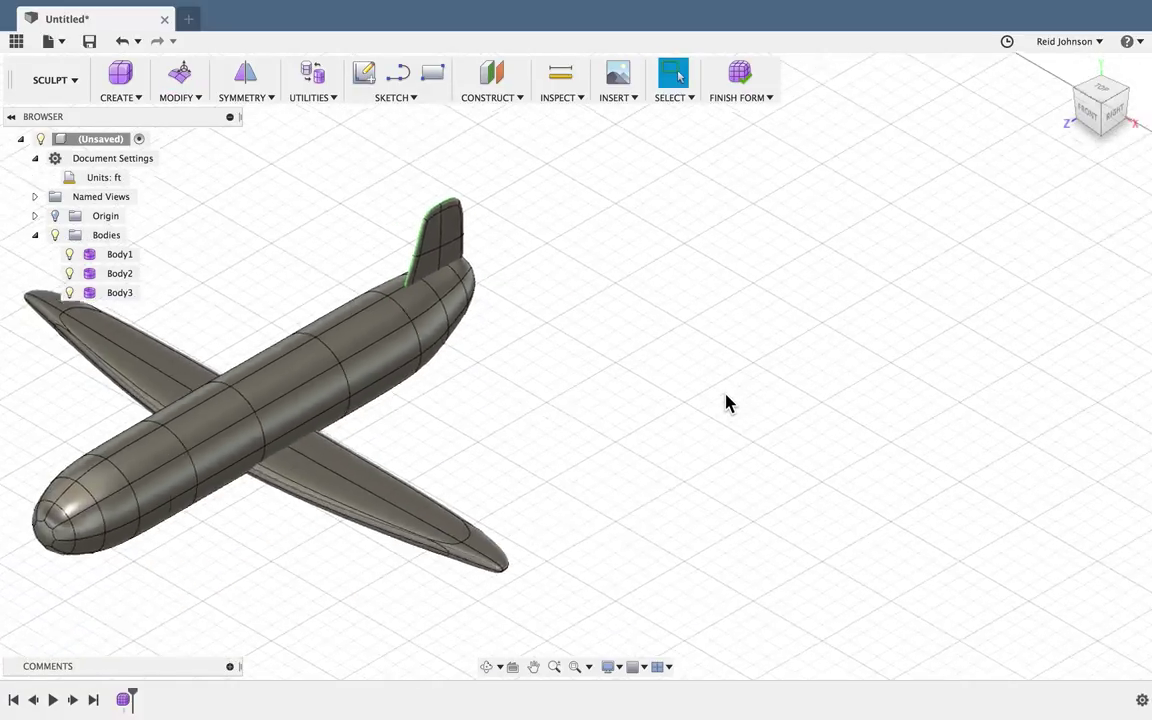
- Move the fin's lower front face forward by about 3.498 ft to lengthen the fin's base, and finish Edit Form
scroll(727, 402, up, 4)
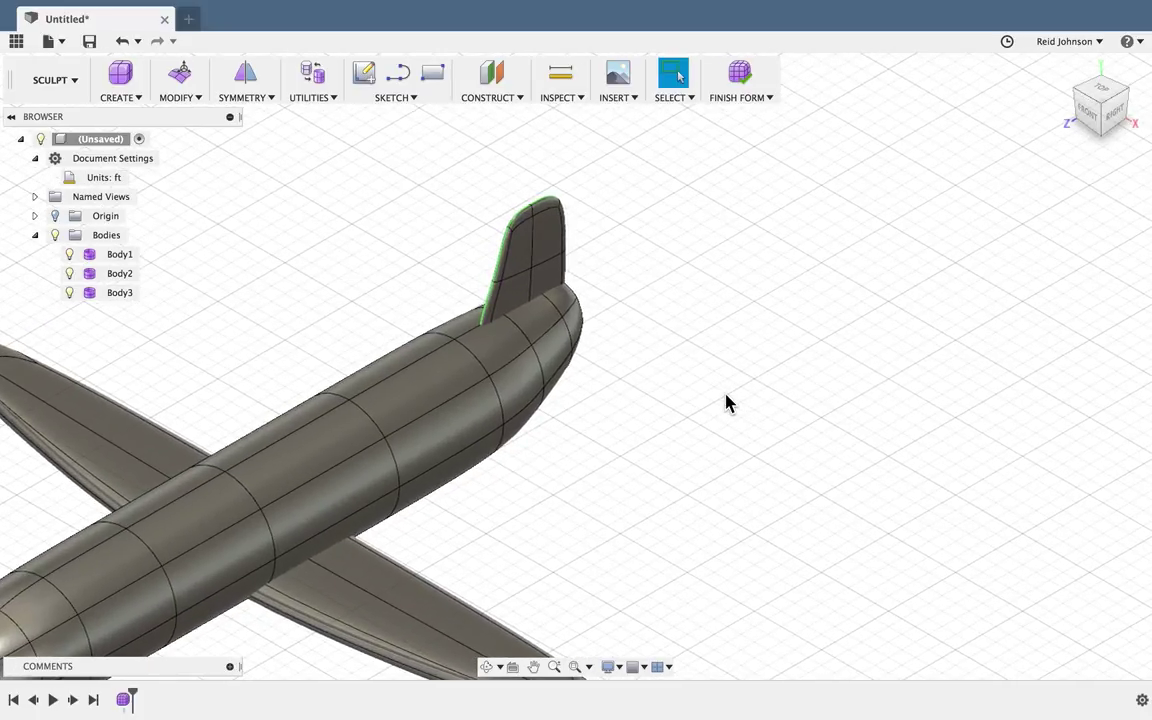
scroll(612, 419, up, 3)
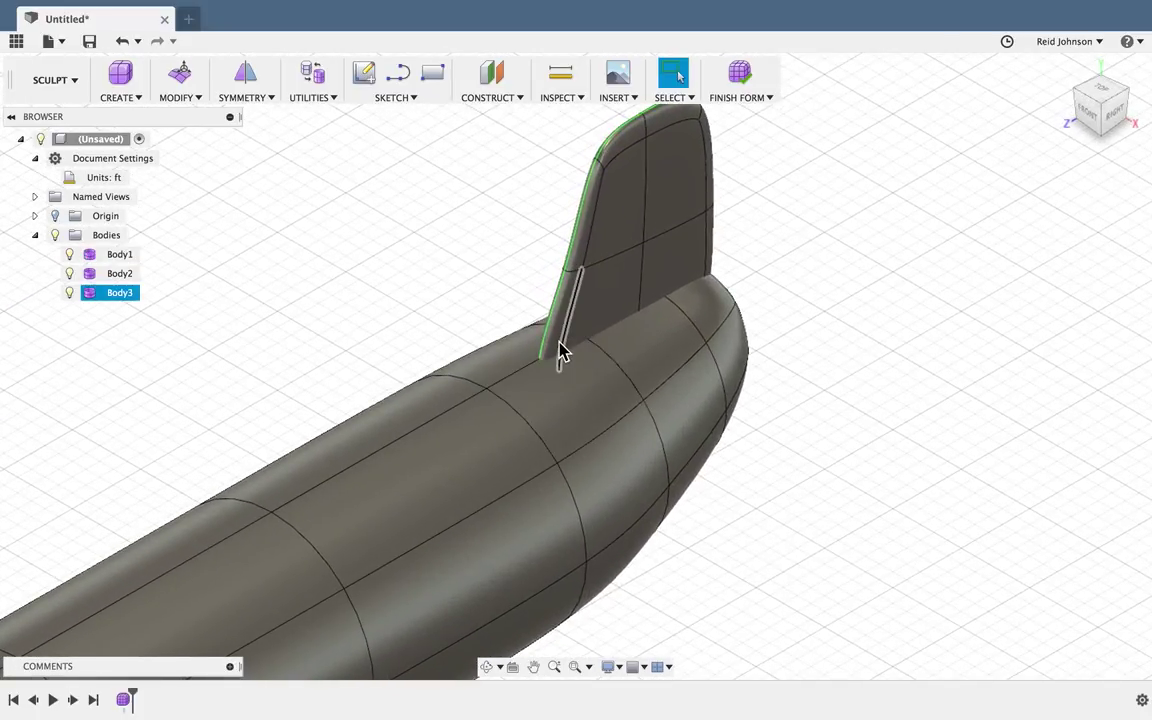
click(560, 348)
right_click(843, 236)
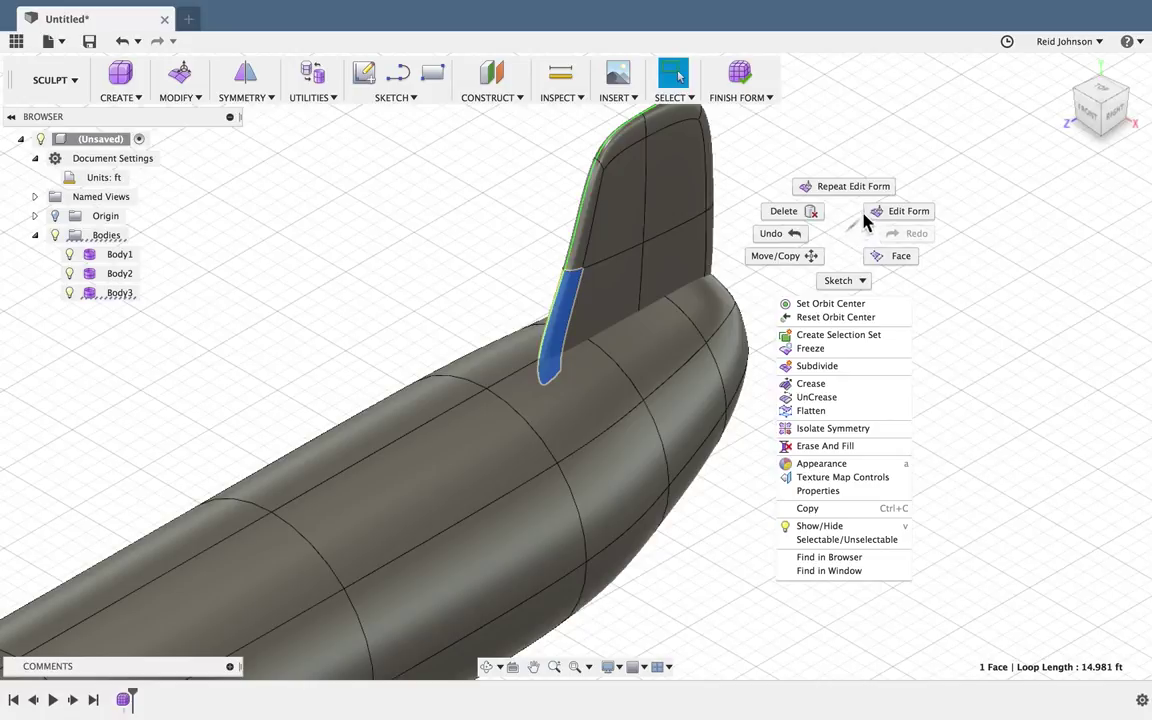
click(870, 219)
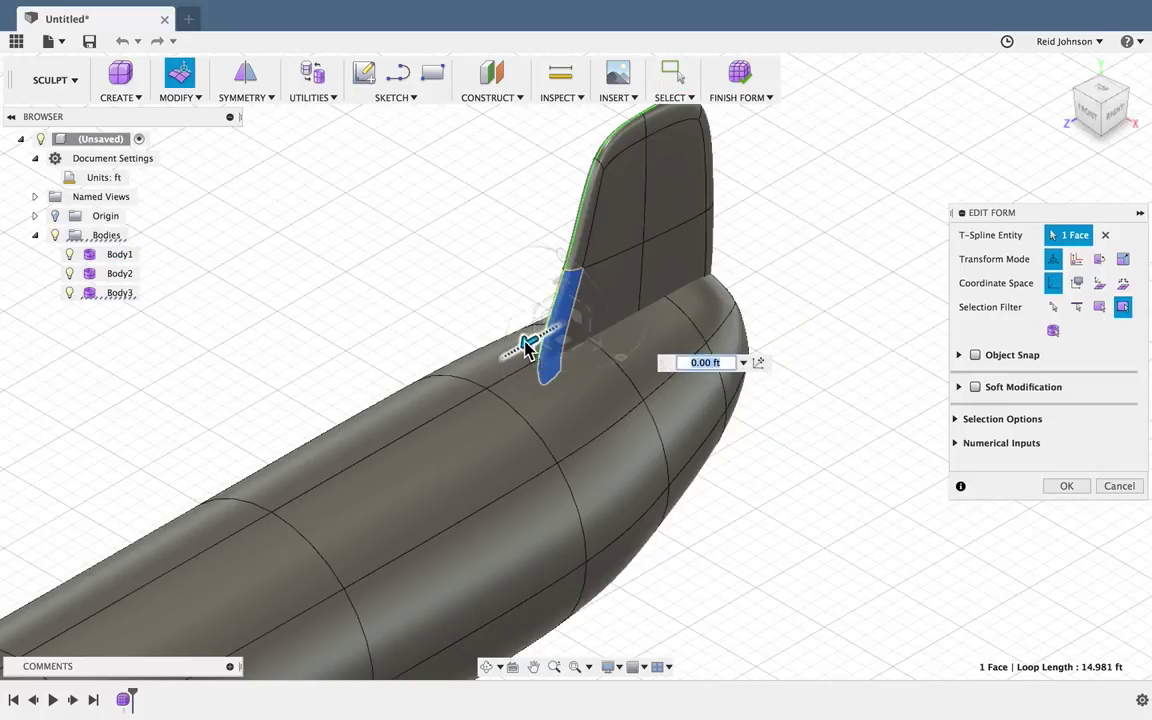
drag(527, 345, 478, 372)
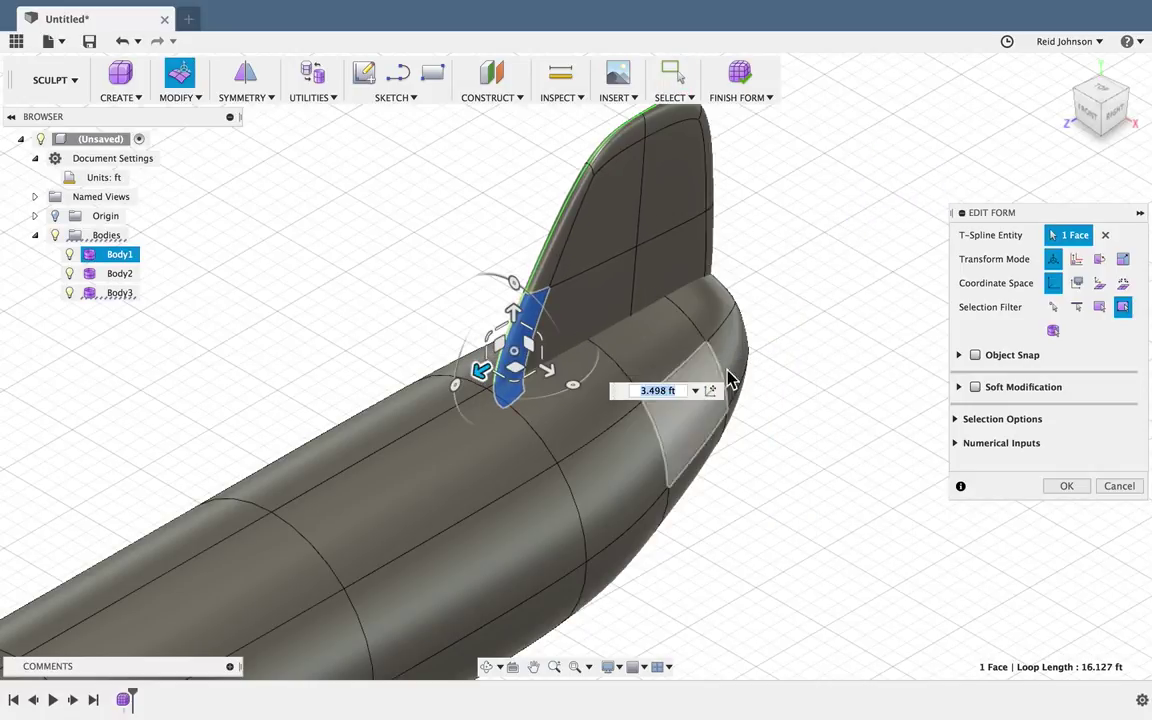
scroll(738, 362, down, 5)
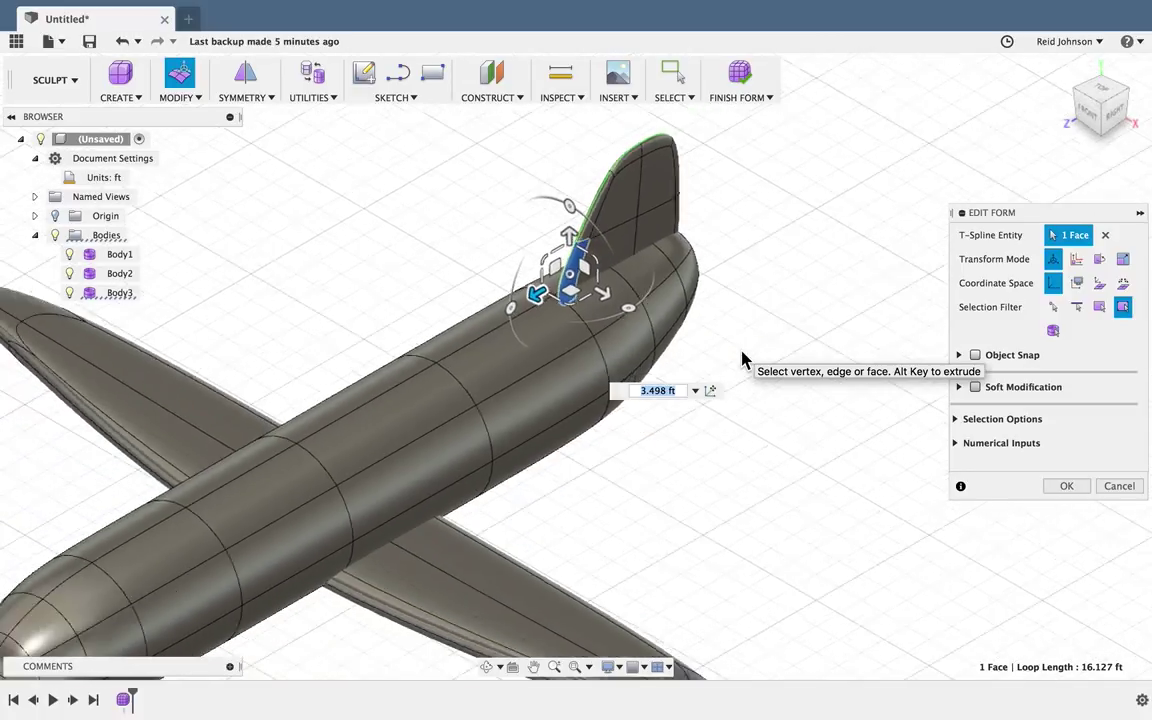
scroll(742, 360, down, 3)
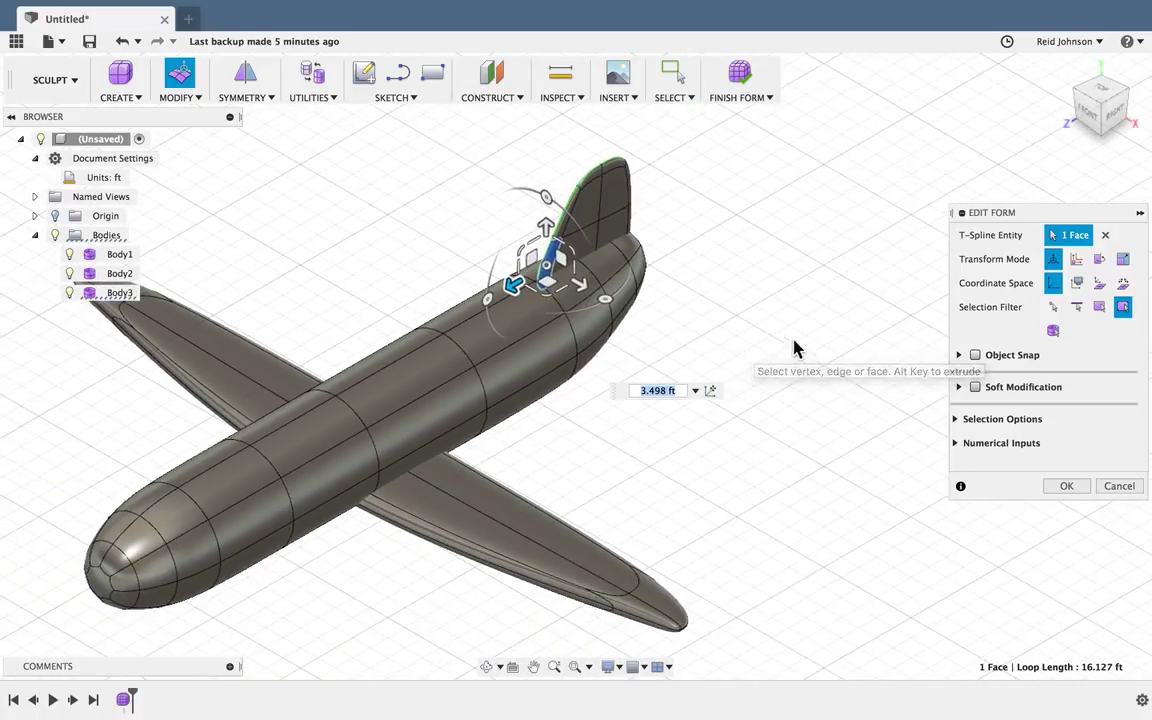
click(1066, 487)
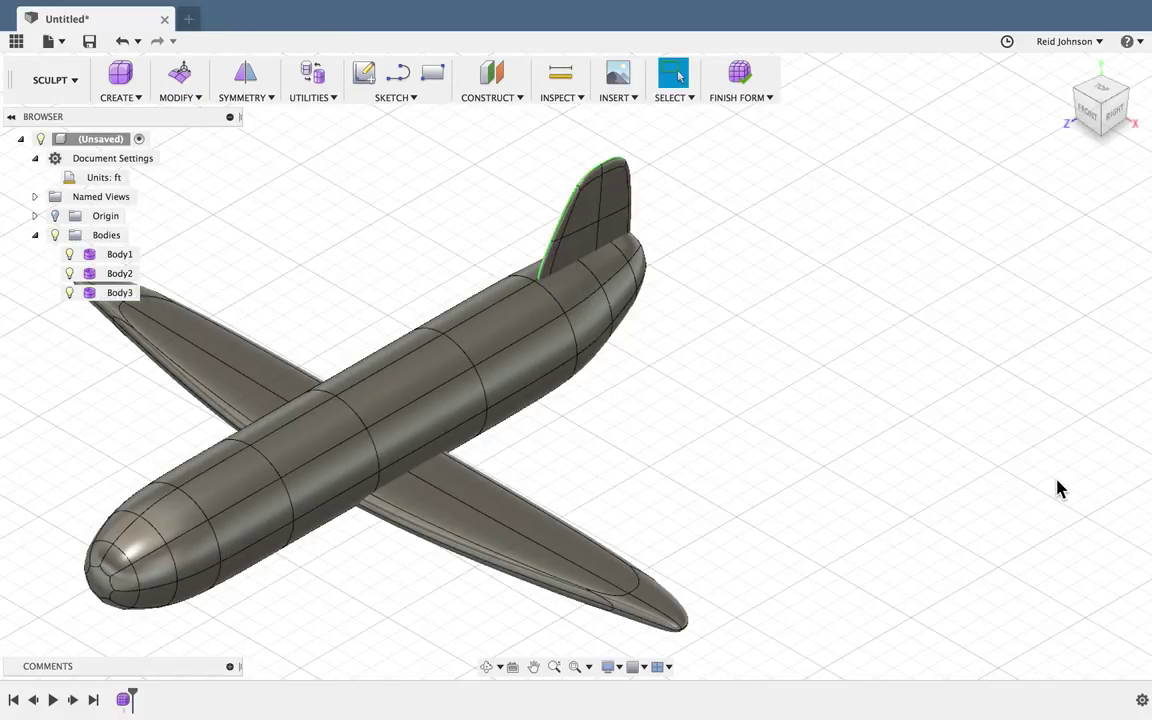
- Create a centre-based T-spline box on the horizontal plane behind the tail, 24 ft long, 6 ft wide and about 2.762 ft high
click(138, 99)
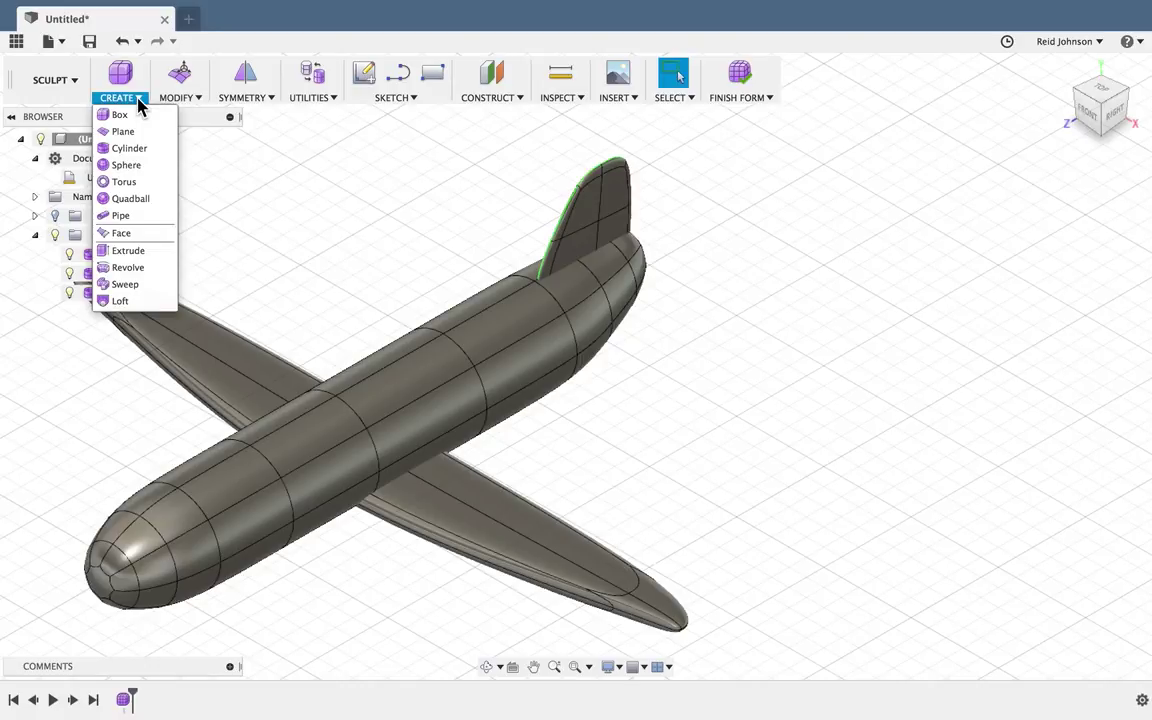
click(120, 116)
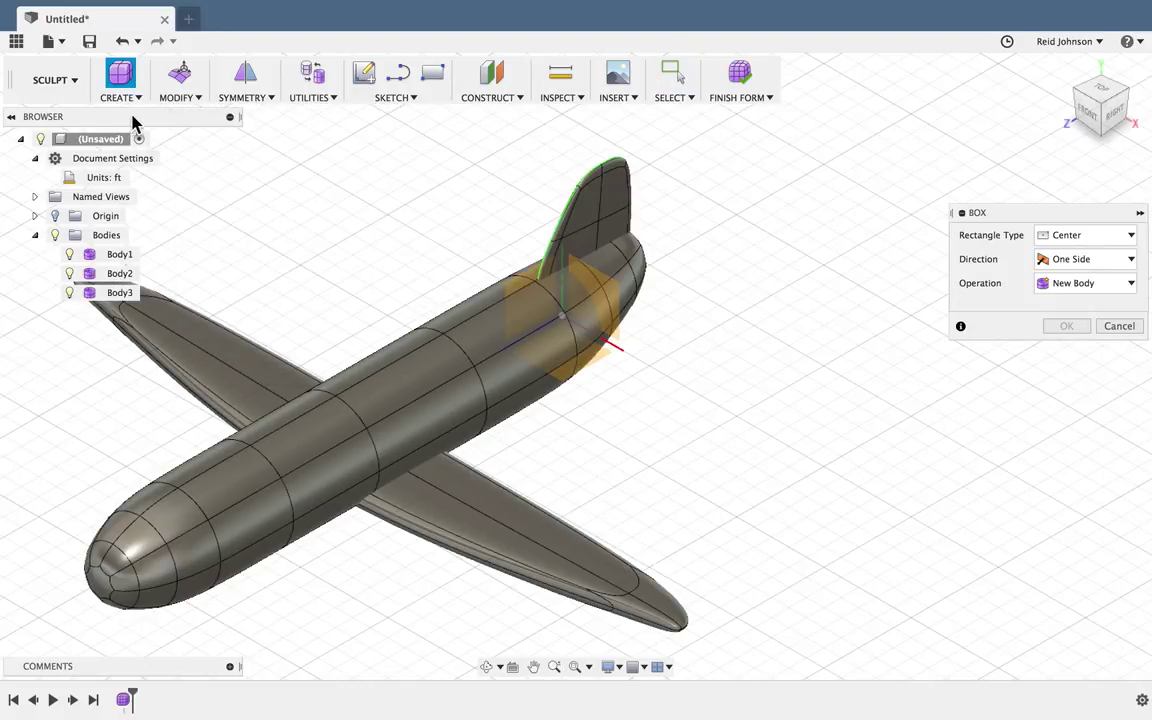
click(588, 377)
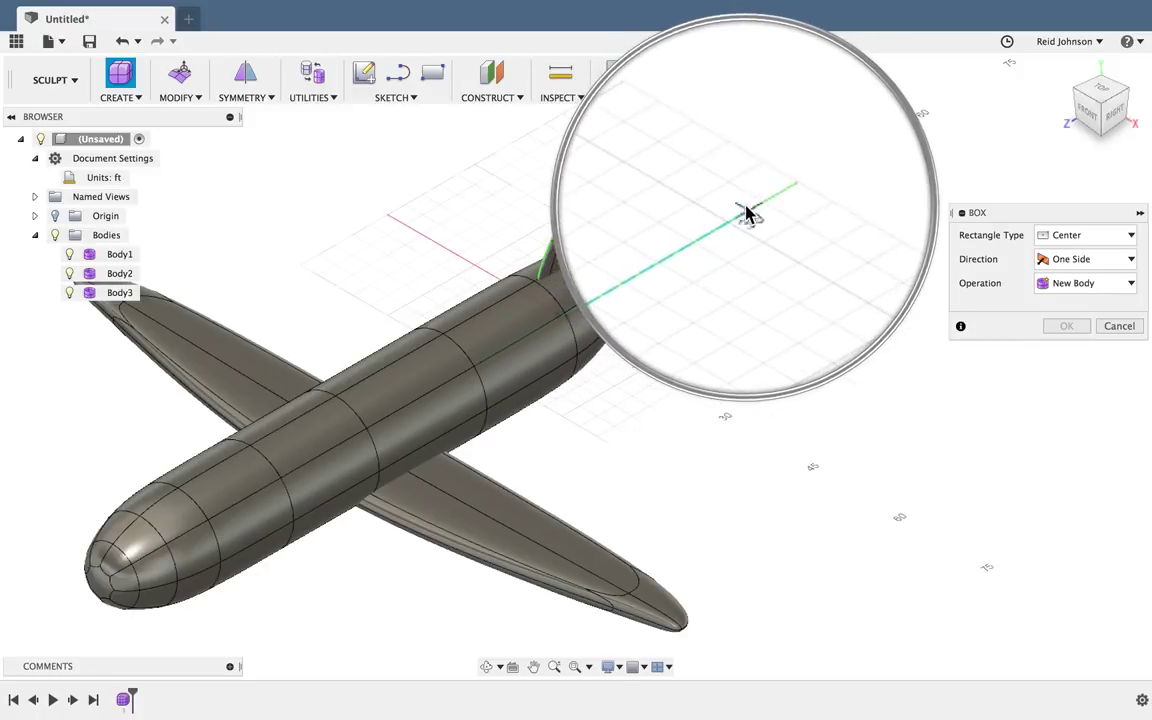
click(787, 191)
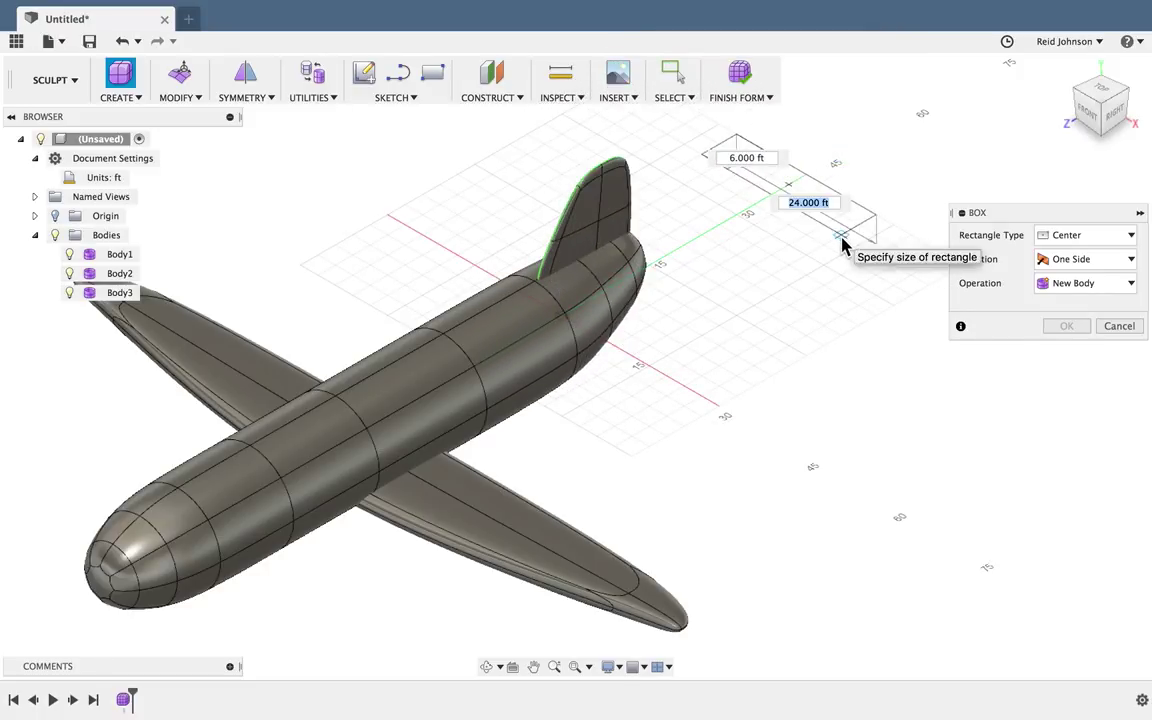
click(843, 244)
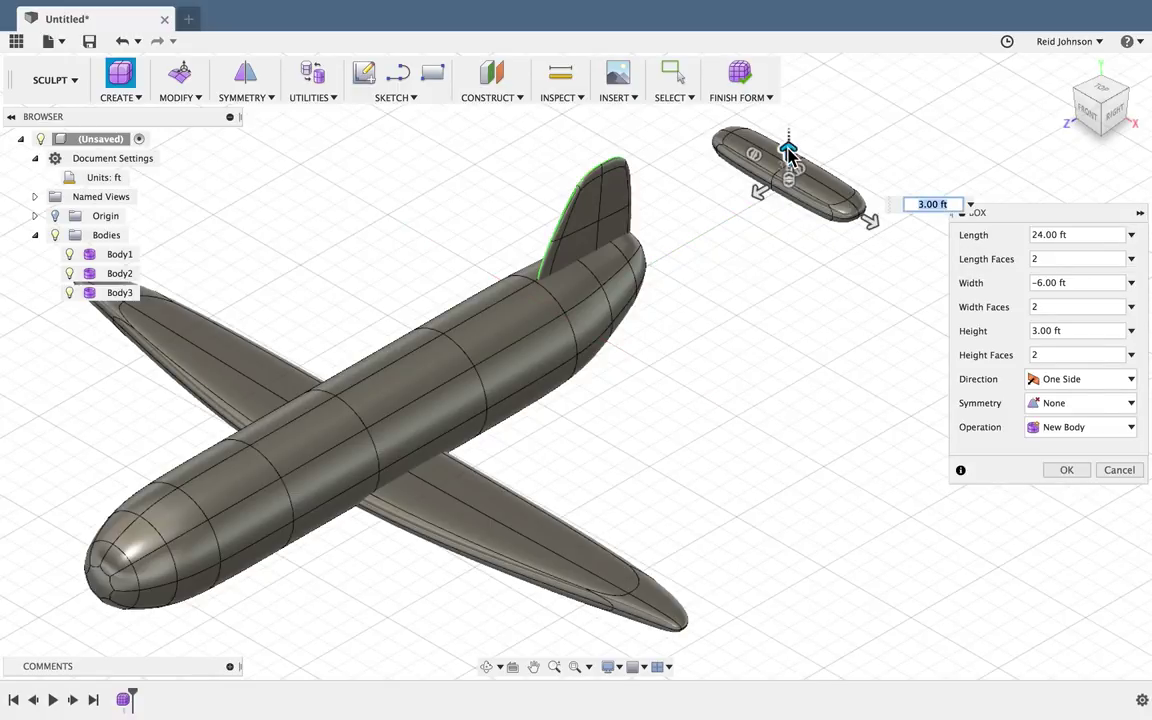
drag(790, 150, 818, 193)
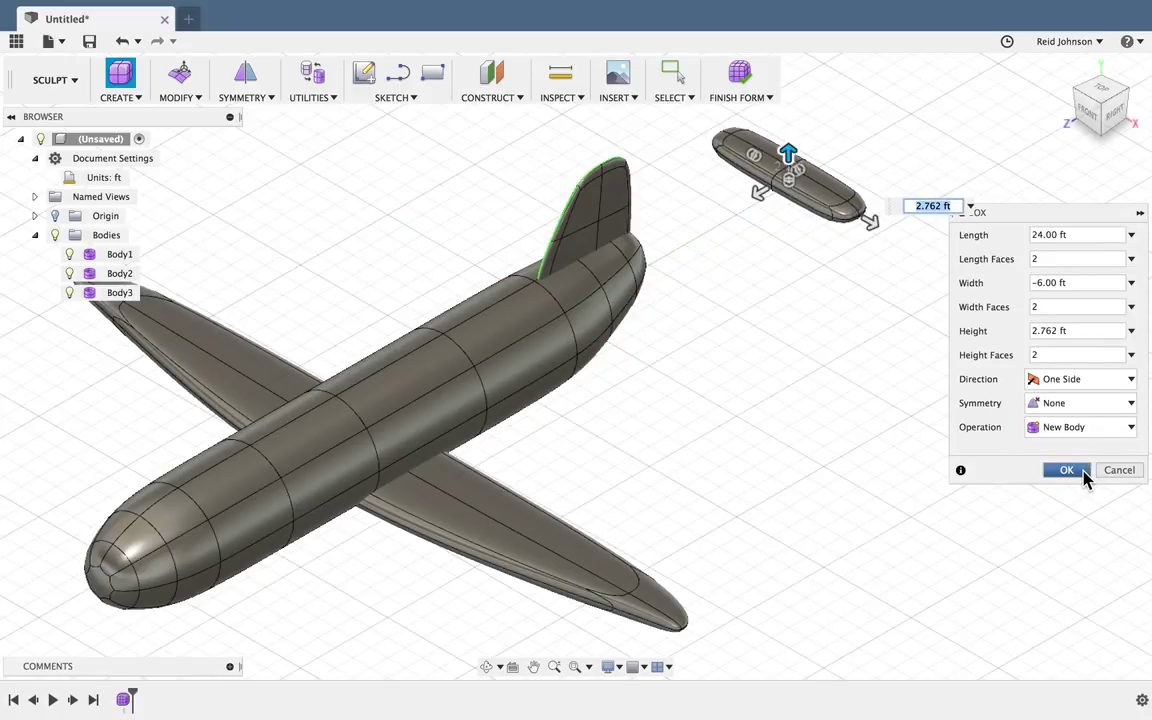
click(1066, 470)
- Apply internal mirror symmetry between the two lengthwise halves of the new tailplane box
click(245, 72)
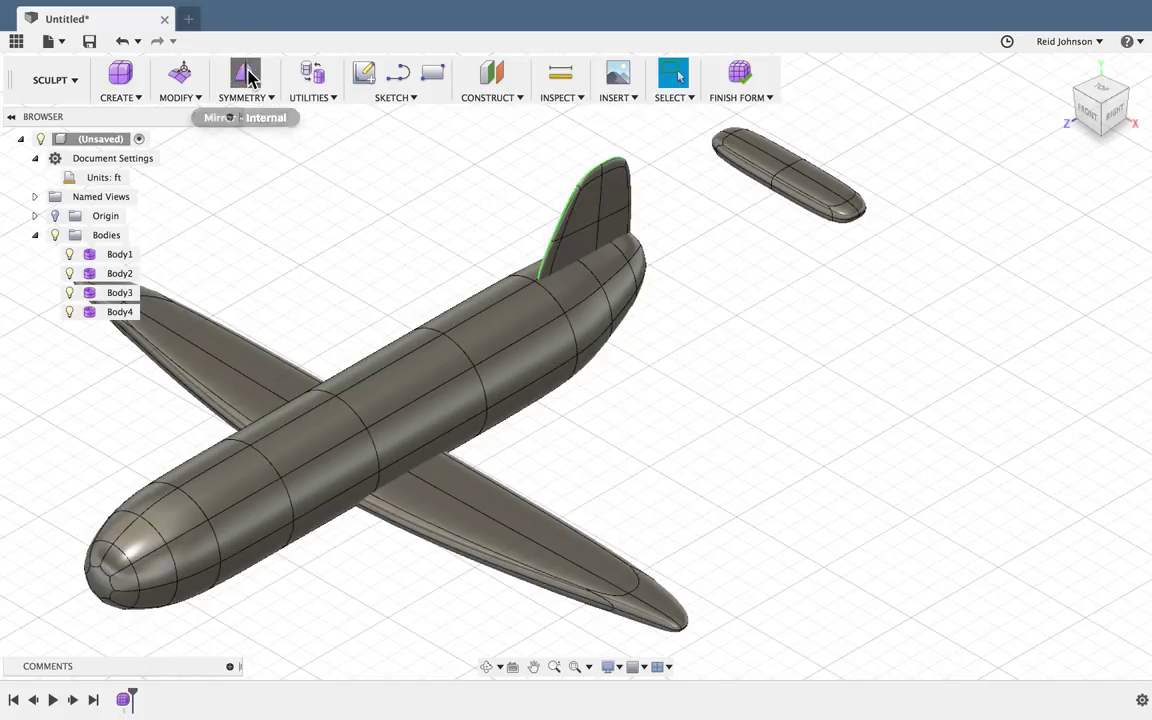
click(755, 165)
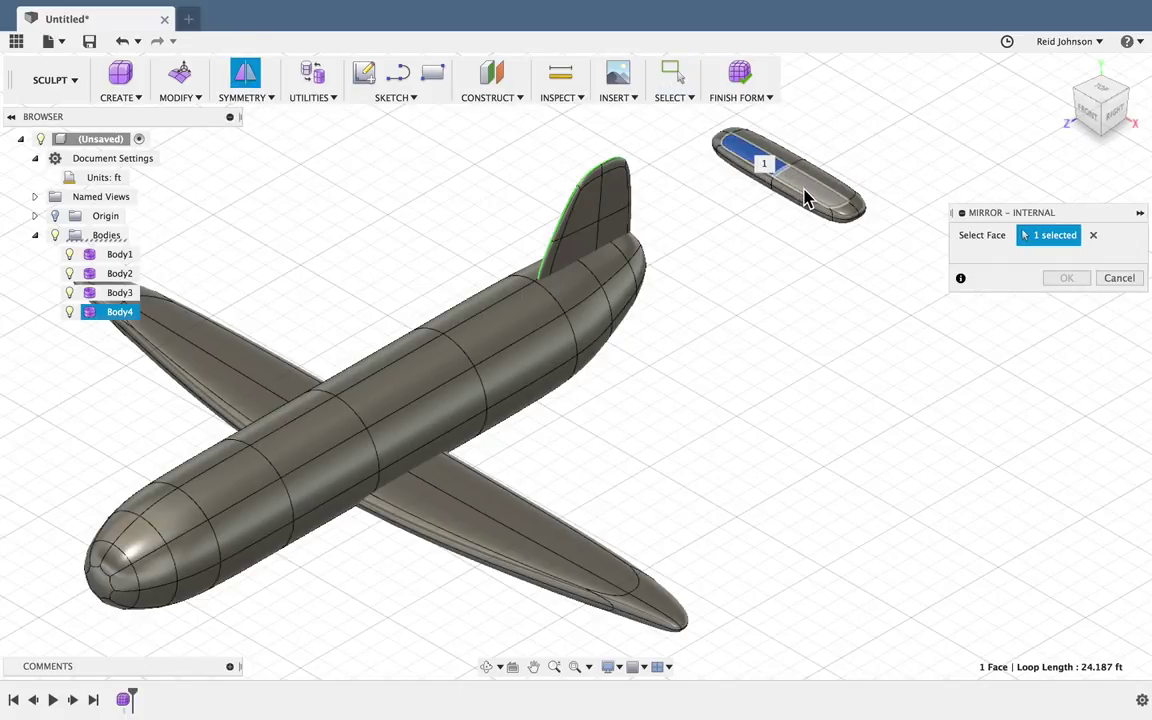
click(1066, 279)
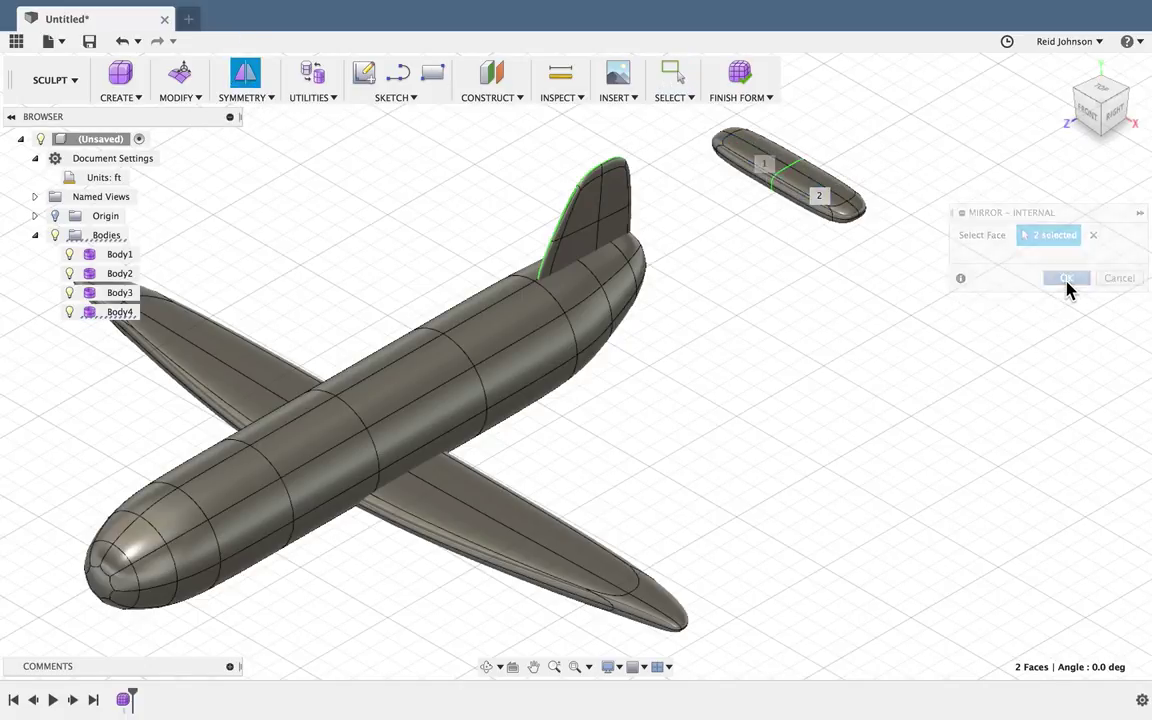
- Rotate the two front faces on one half of the tailplane by about 19 degrees to sweep its leading edge backward
scroll(843, 198, up, 5)
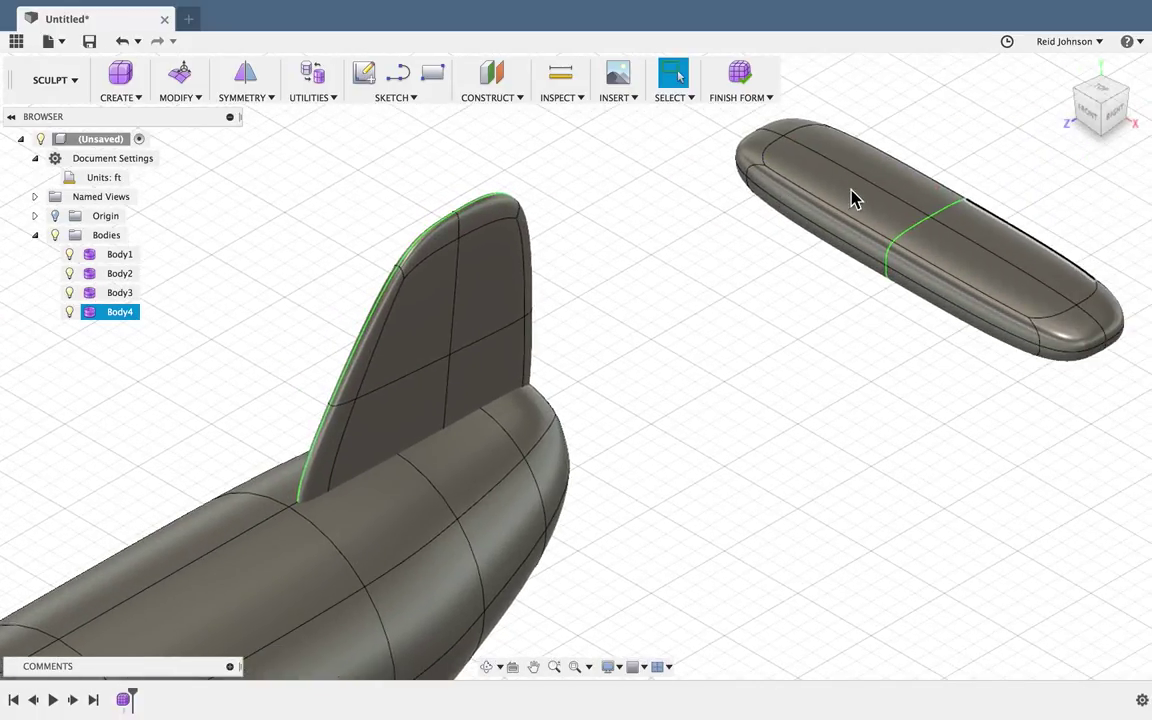
click(936, 292)
shift+click(932, 304)
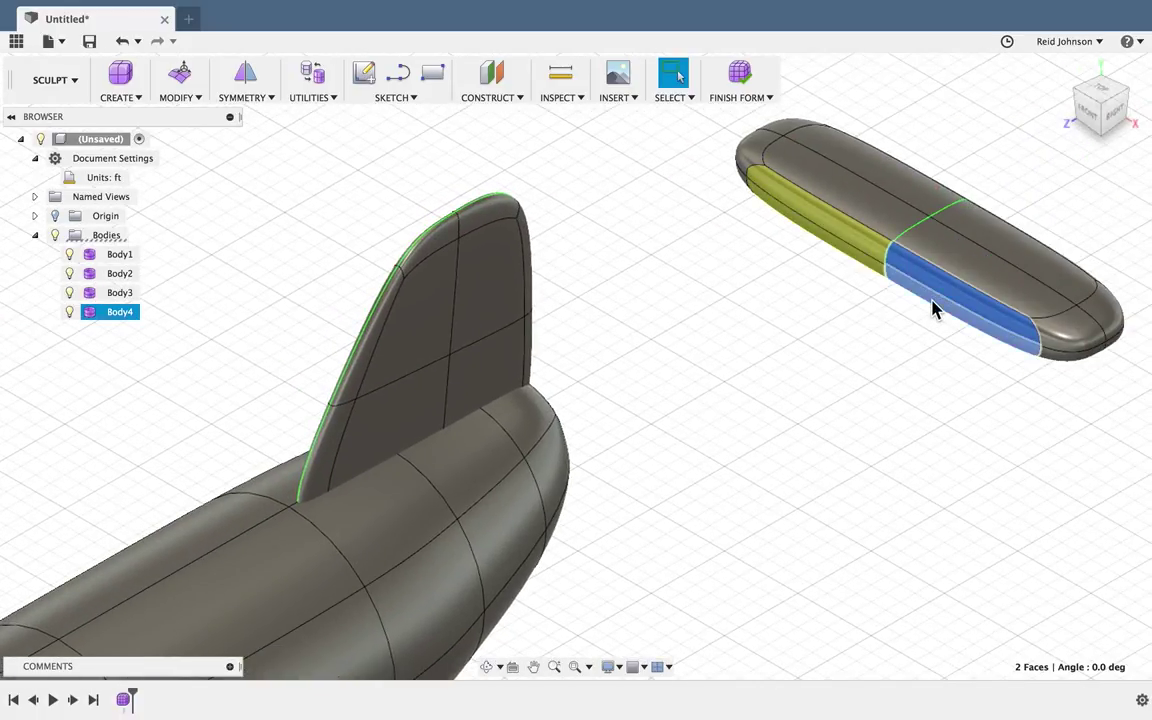
right_click(829, 367)
click(880, 340)
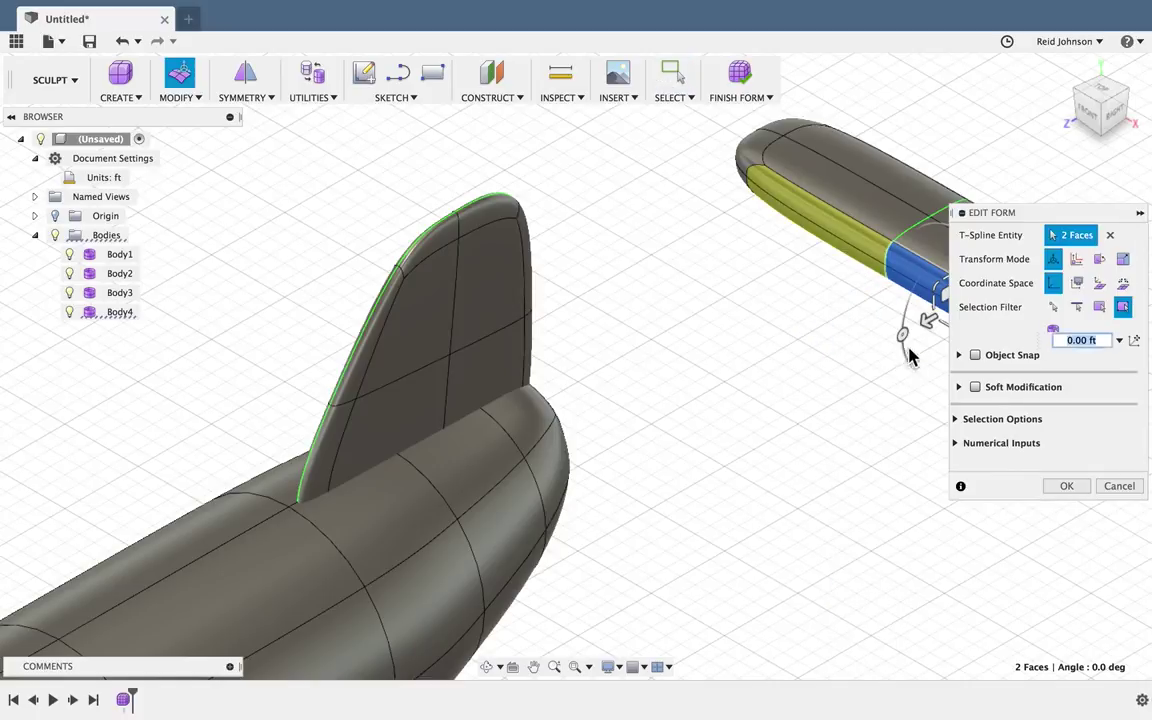
scroll(752, 345, right, 5)
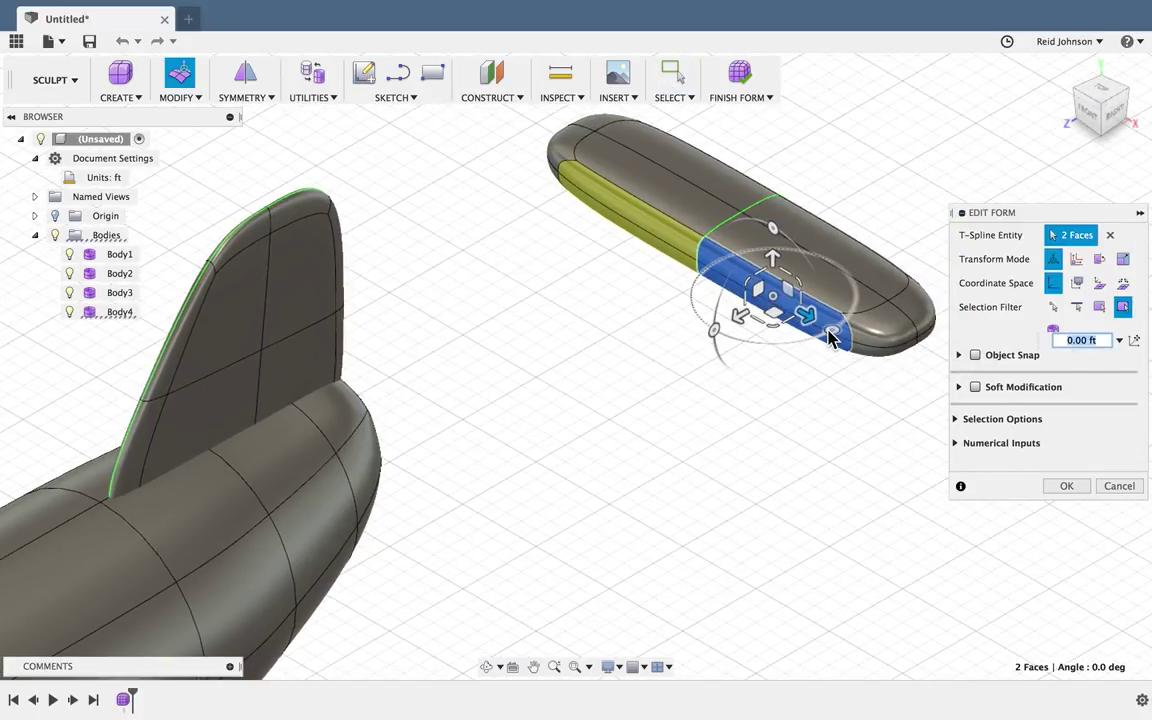
drag(830, 339, 852, 331)
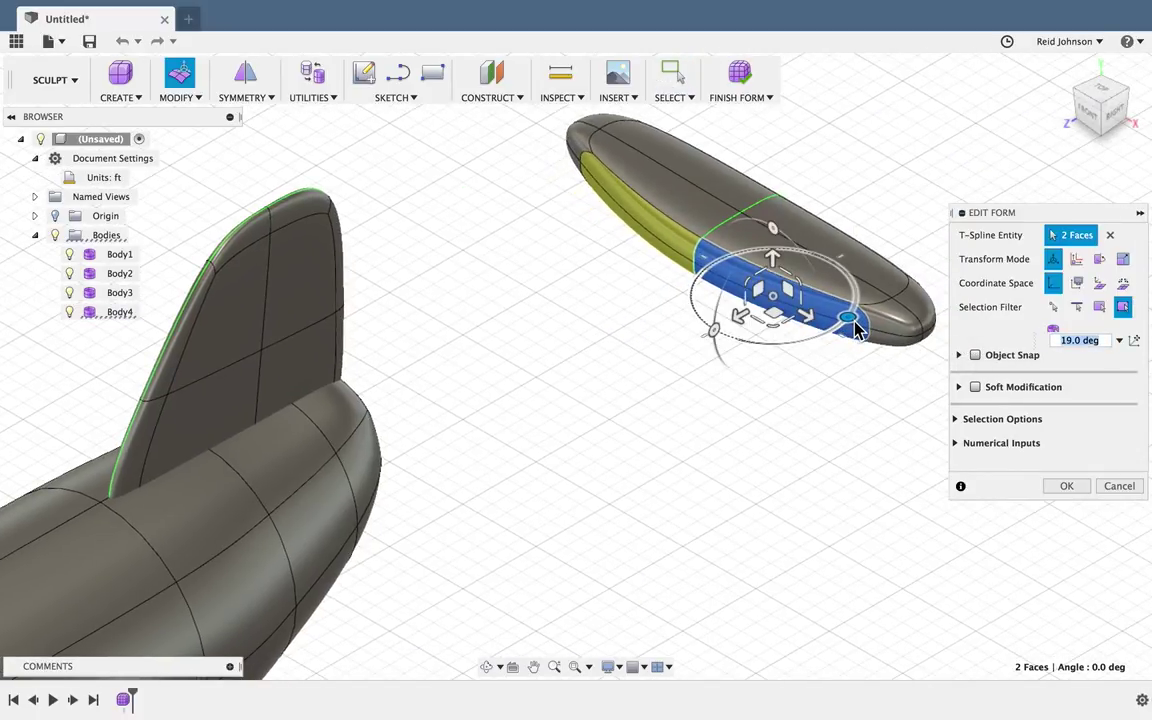
click(763, 458)
- Thin the tailplane's front portion by moving its upper front face down and its lower front face up about 0.498 ft, and finish Edit Form
click(755, 257)
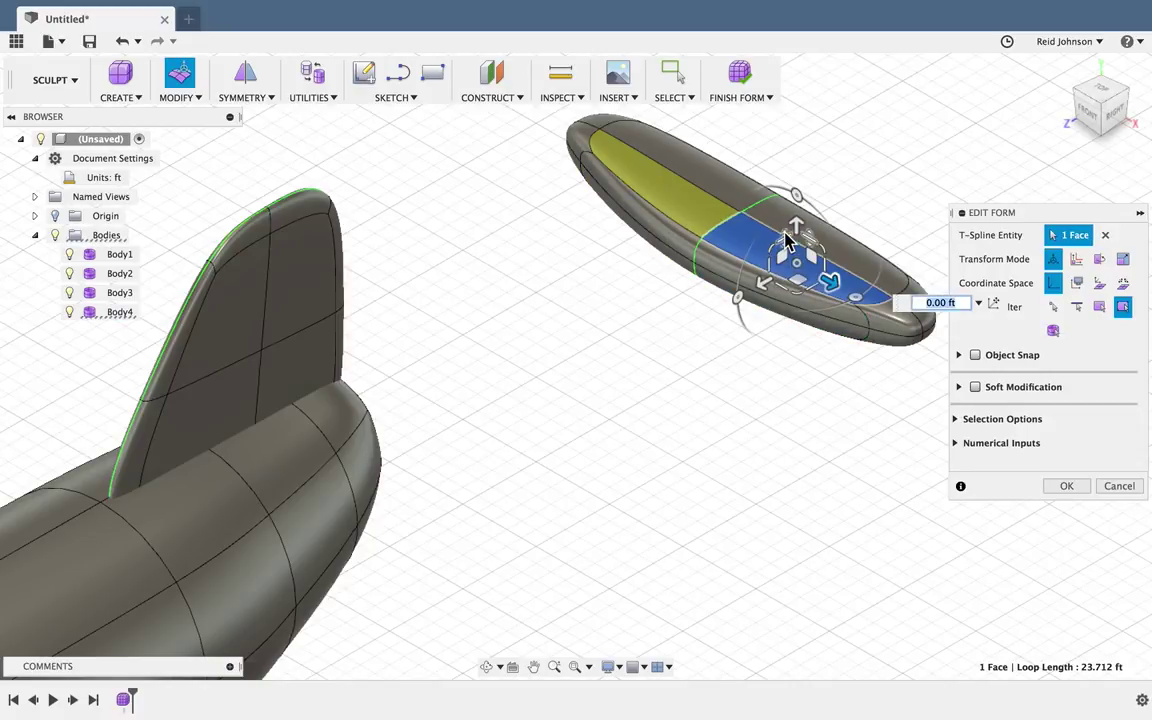
drag(795, 224, 796, 236)
click(1103, 140)
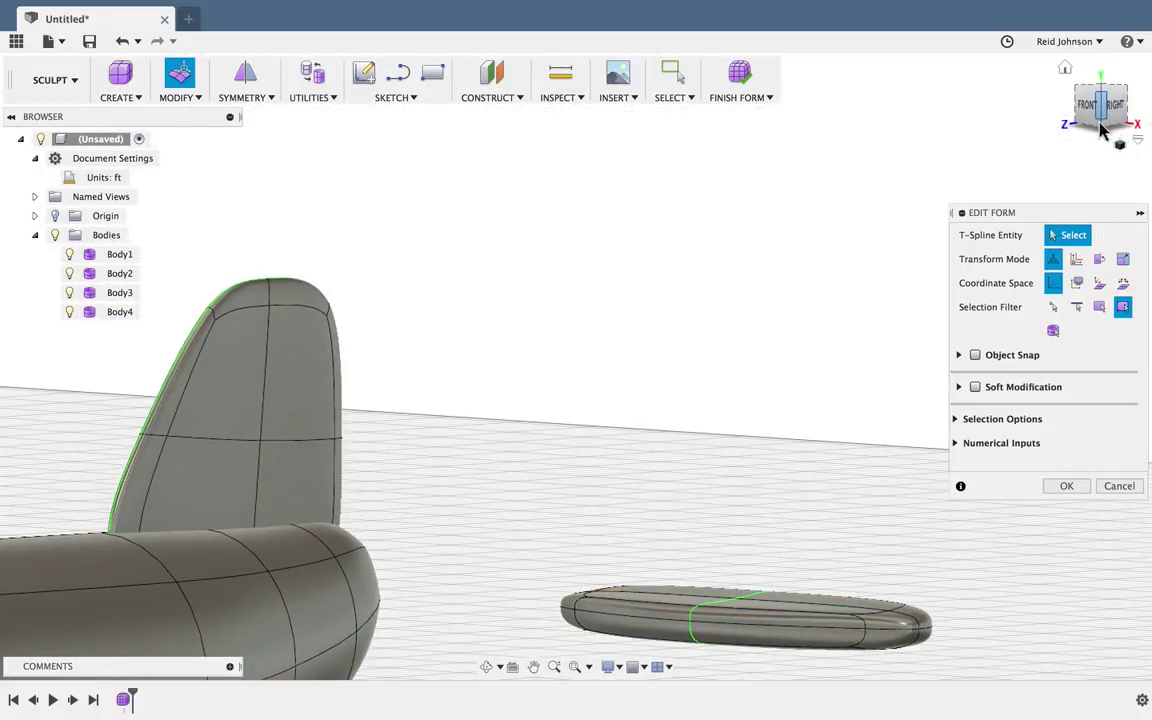
click(1103, 113)
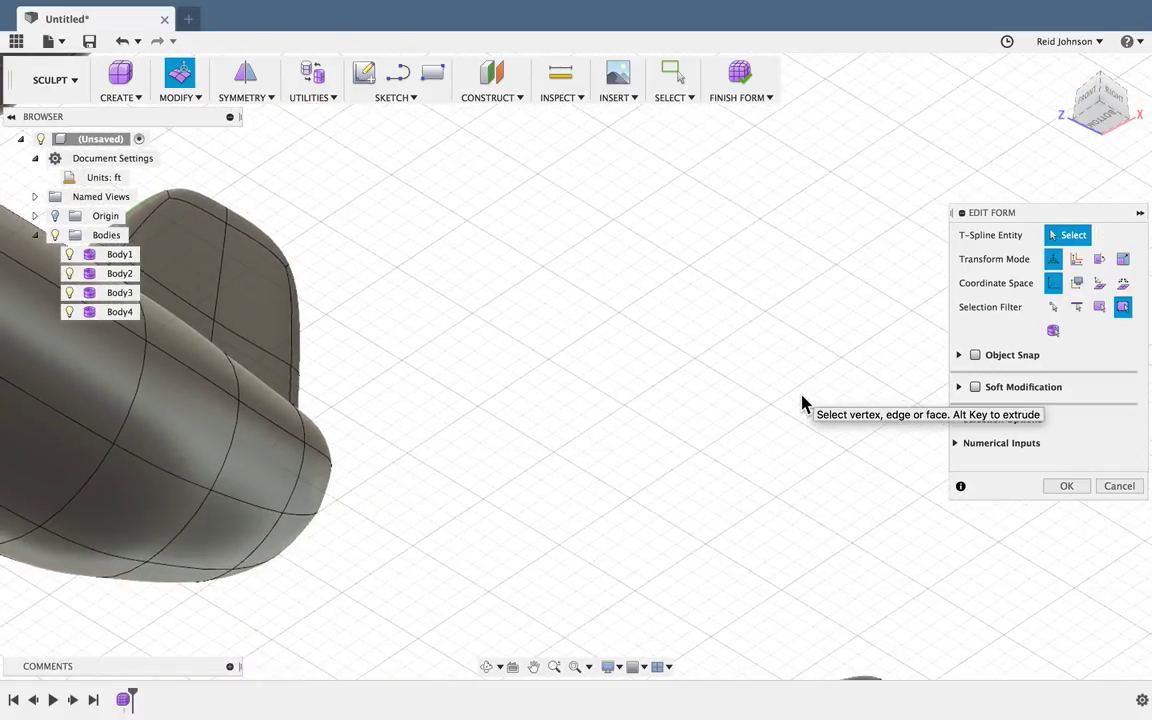
click(738, 515)
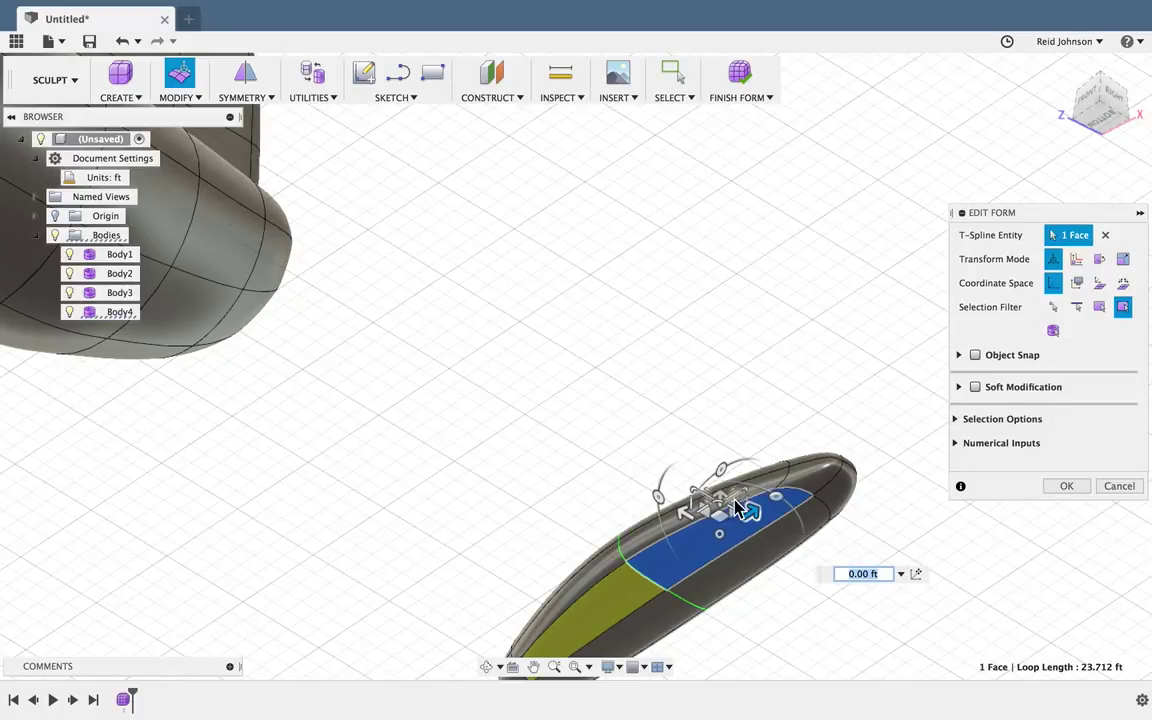
drag(722, 500, 720, 494)
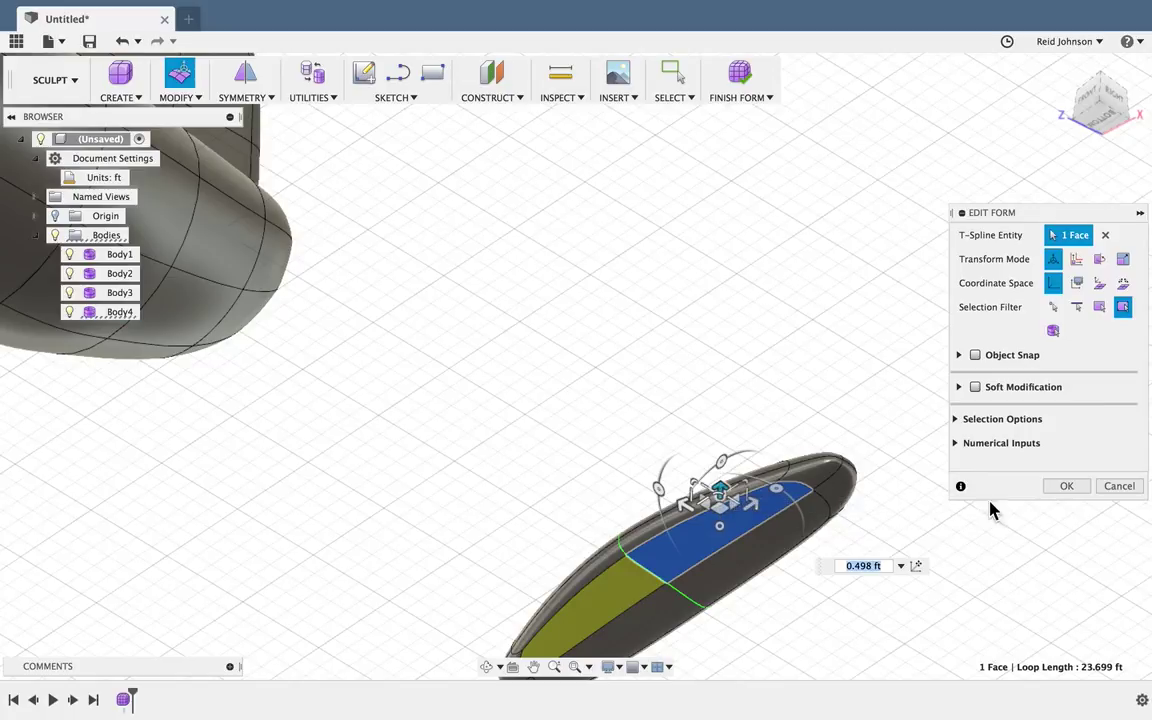
click(1061, 488)
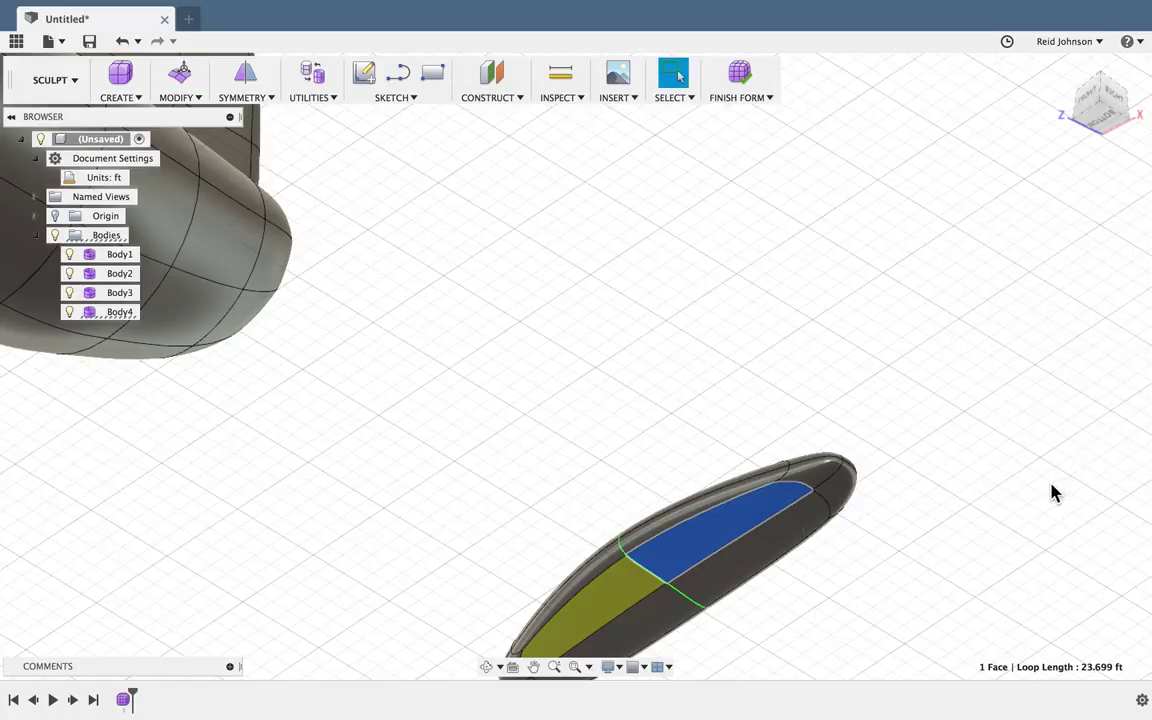
- Move the whole tailplane body about 32.407 ft forward and 13.669 ft up so it sits across the upper part of the fin
click(785, 545)
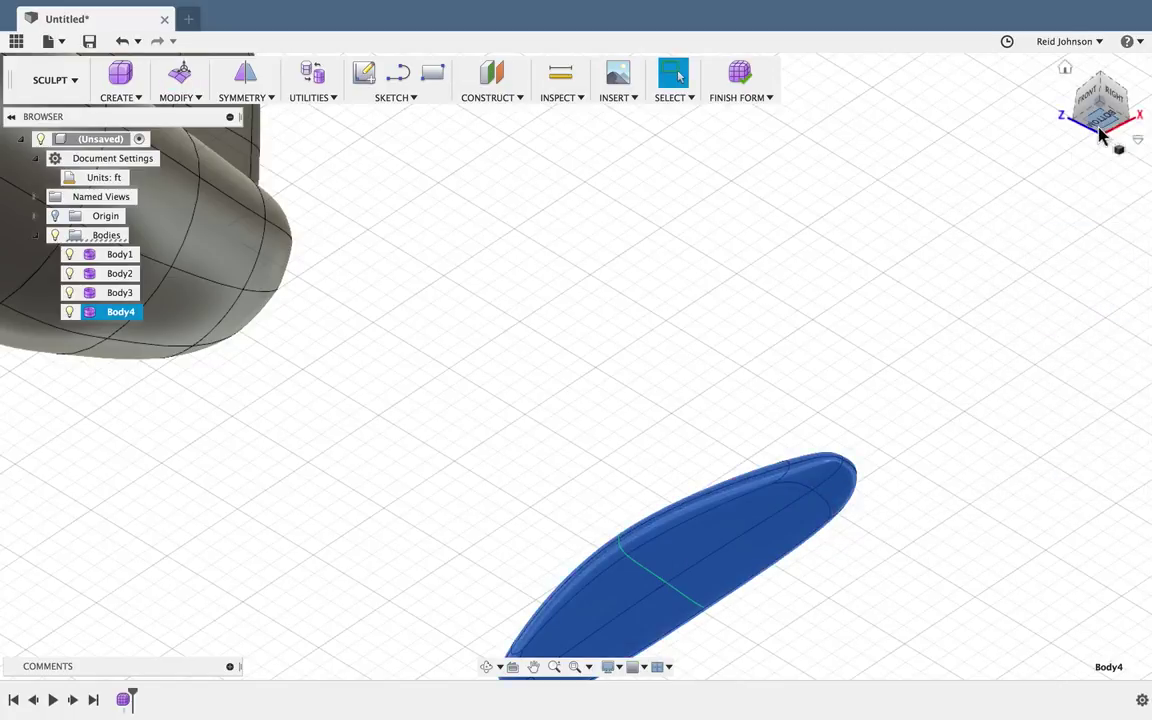
click(1114, 96)
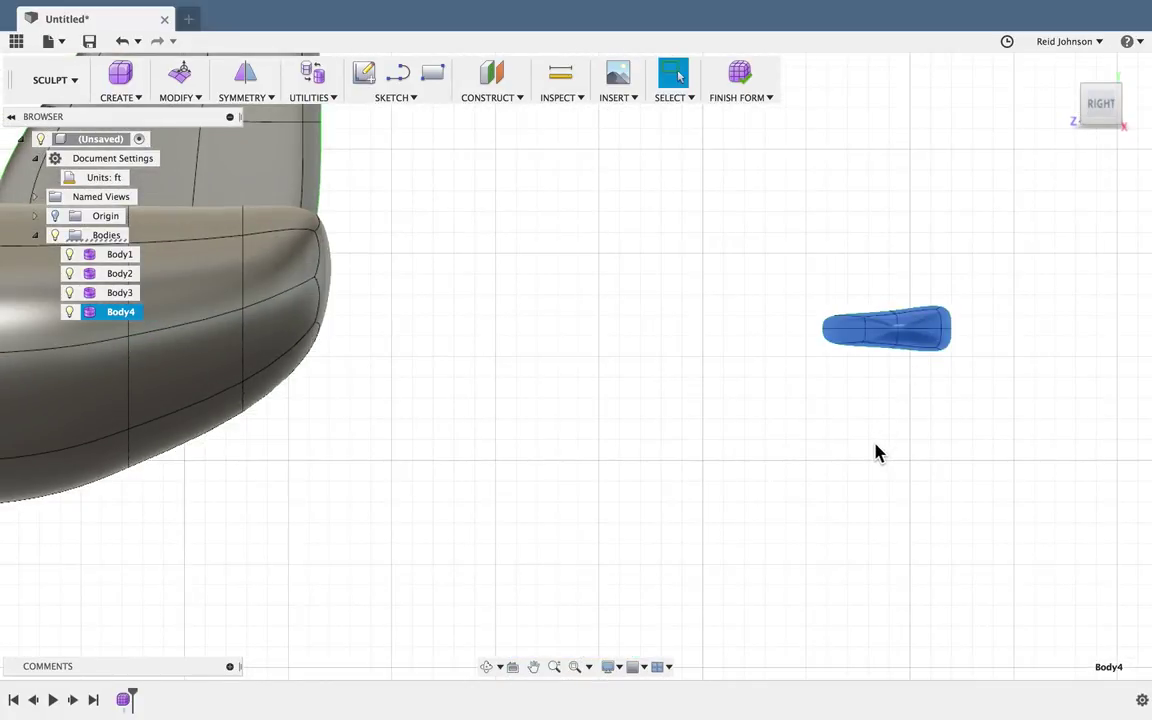
scroll(671, 411, down, 2)
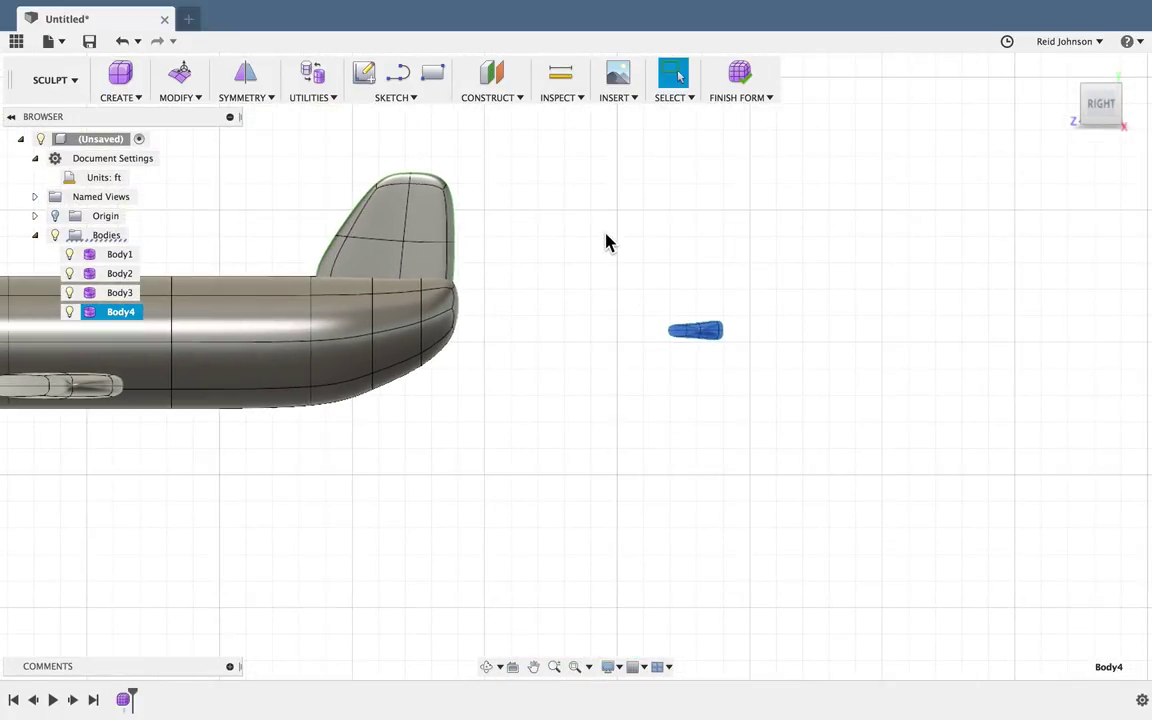
right_click(605, 243)
click(660, 216)
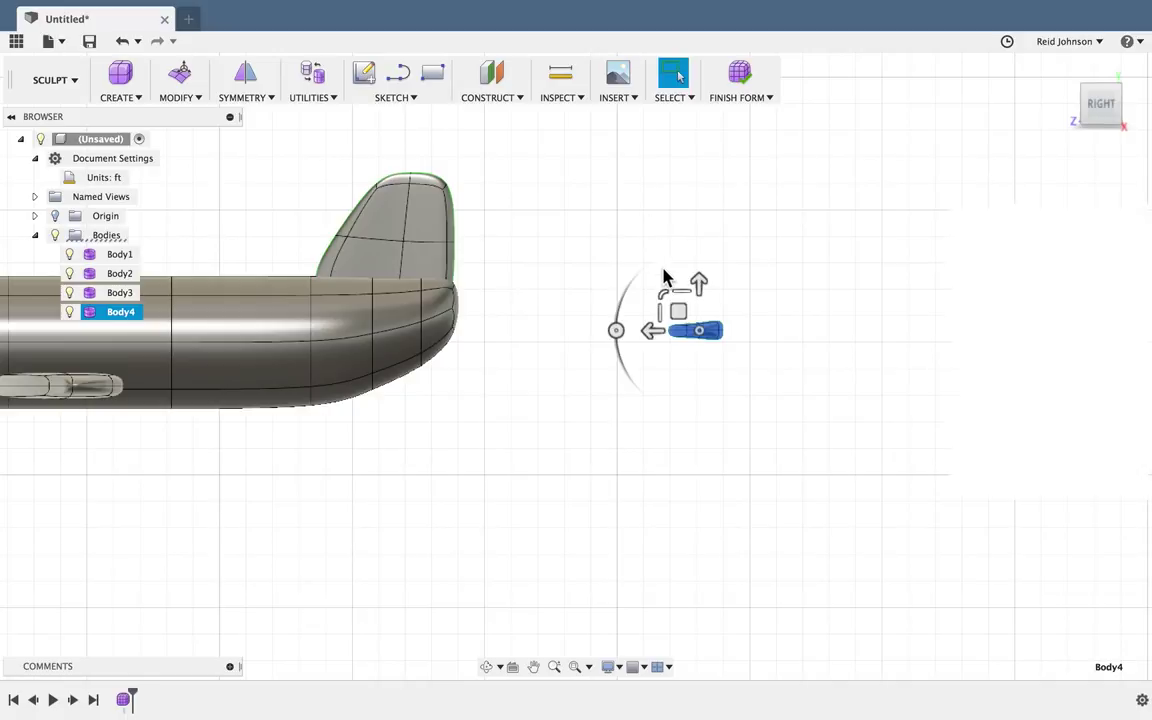
drag(678, 312, 393, 190)
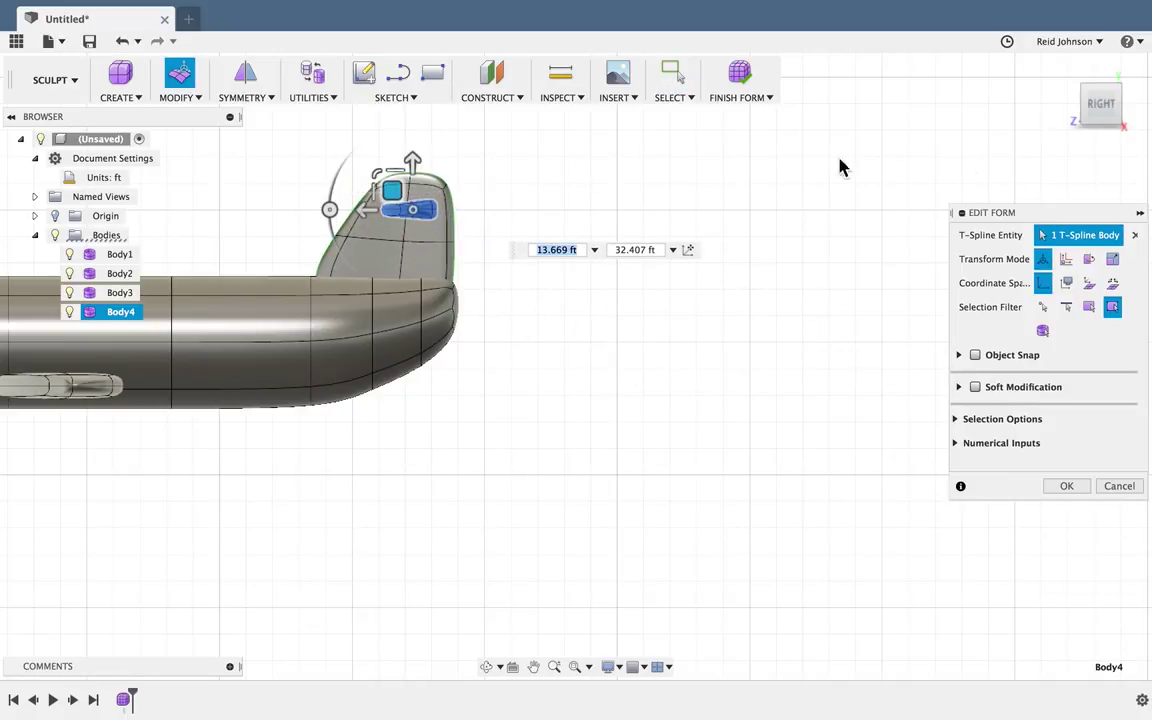
click(1065, 70)
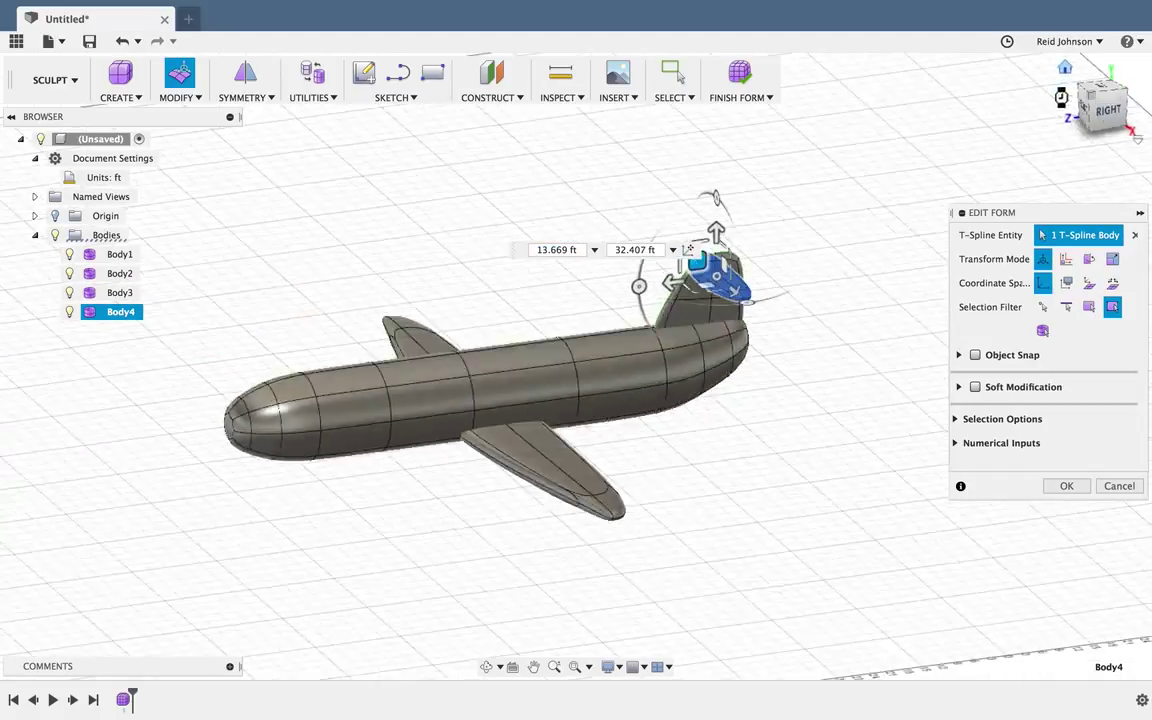
click(840, 387)
scroll(830, 390, up, 5)
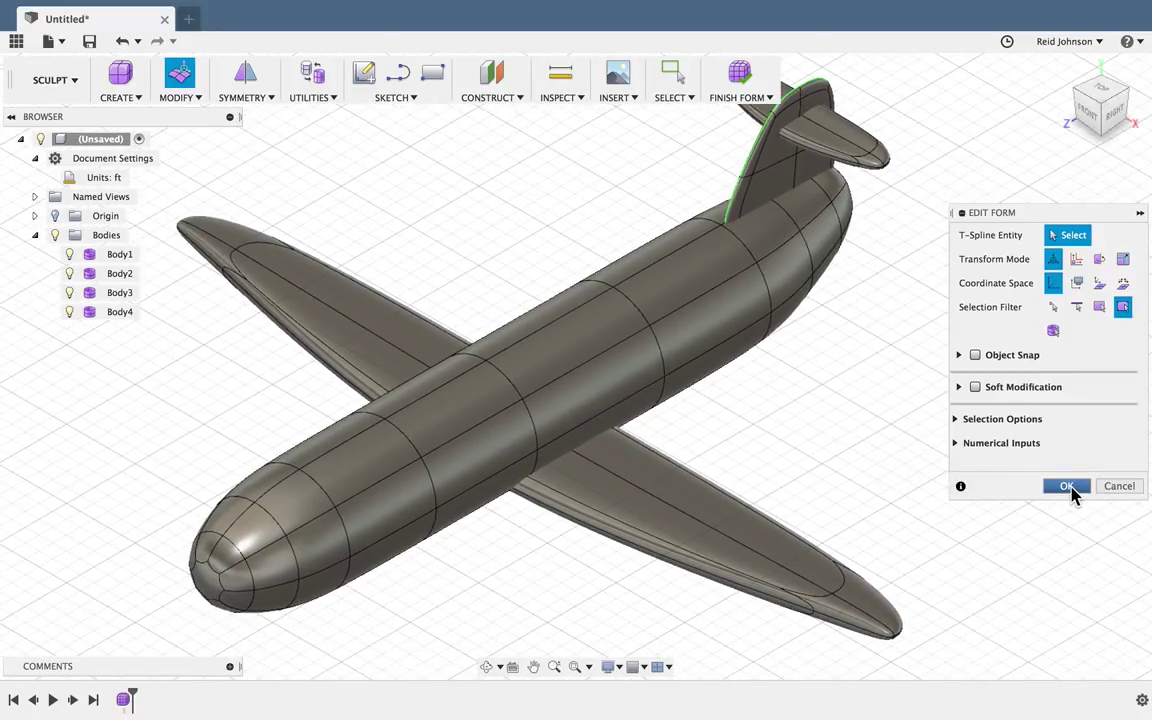
- Finish Edit Form and draw a T-spline cylinder base about 5.409 ft in diameter on the front plane, beside the fuselage
click(1067, 487)
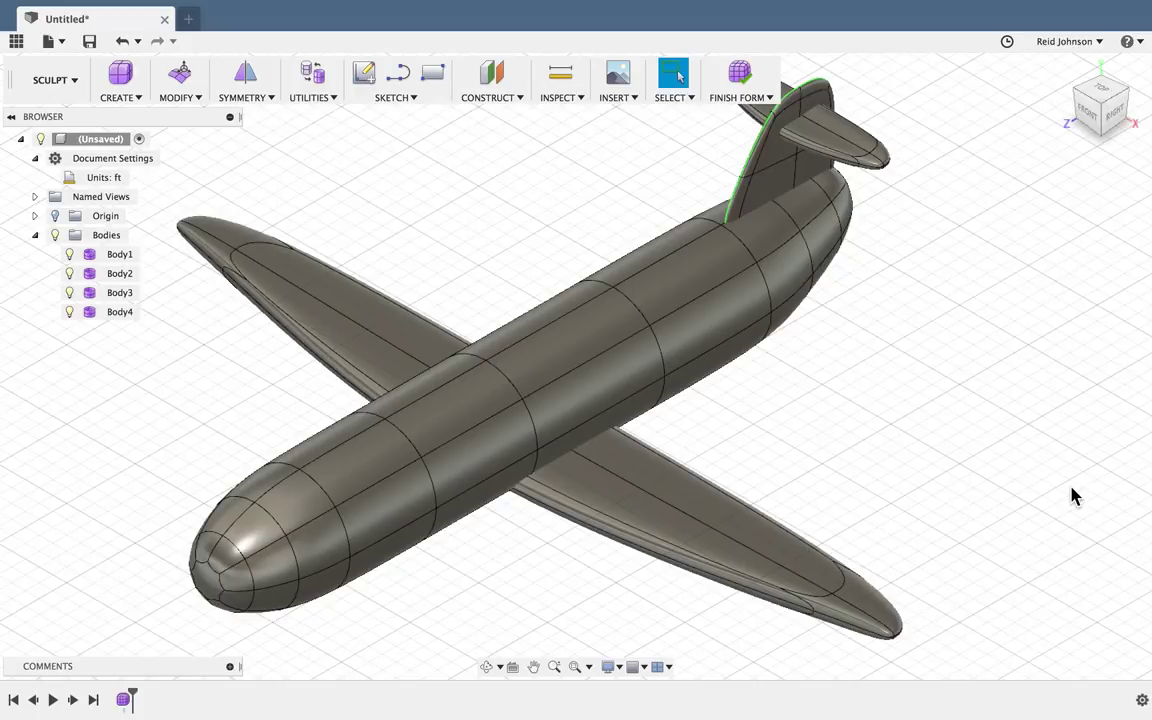
click(128, 97)
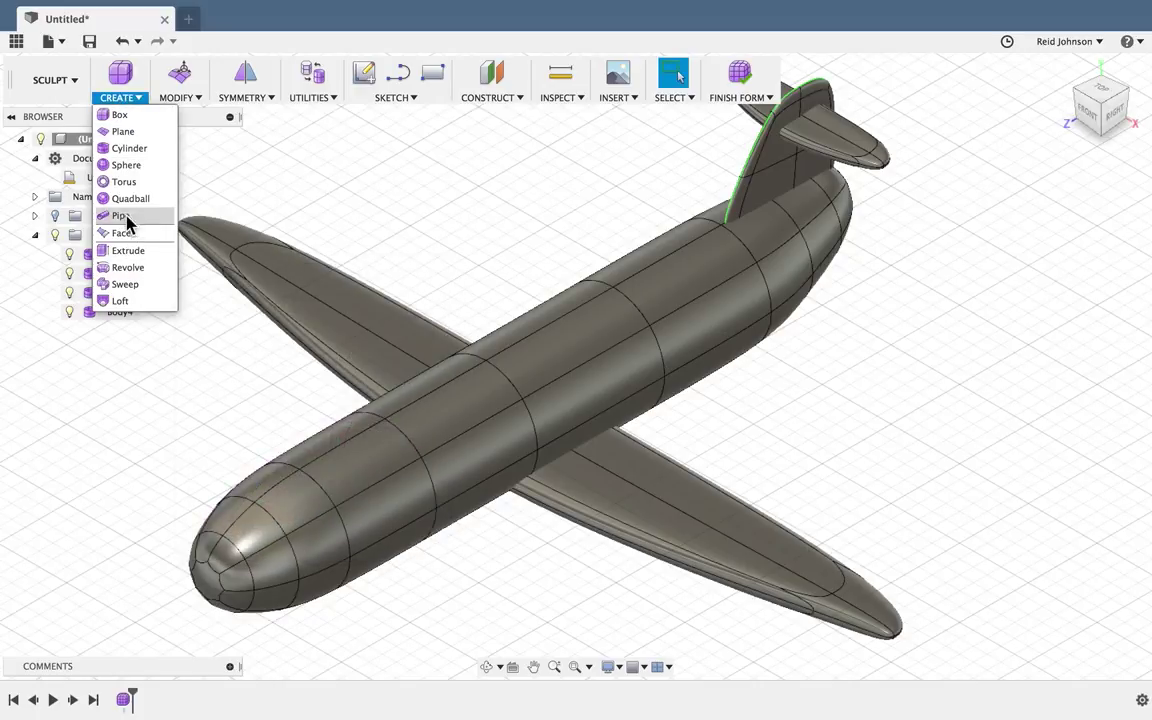
click(124, 152)
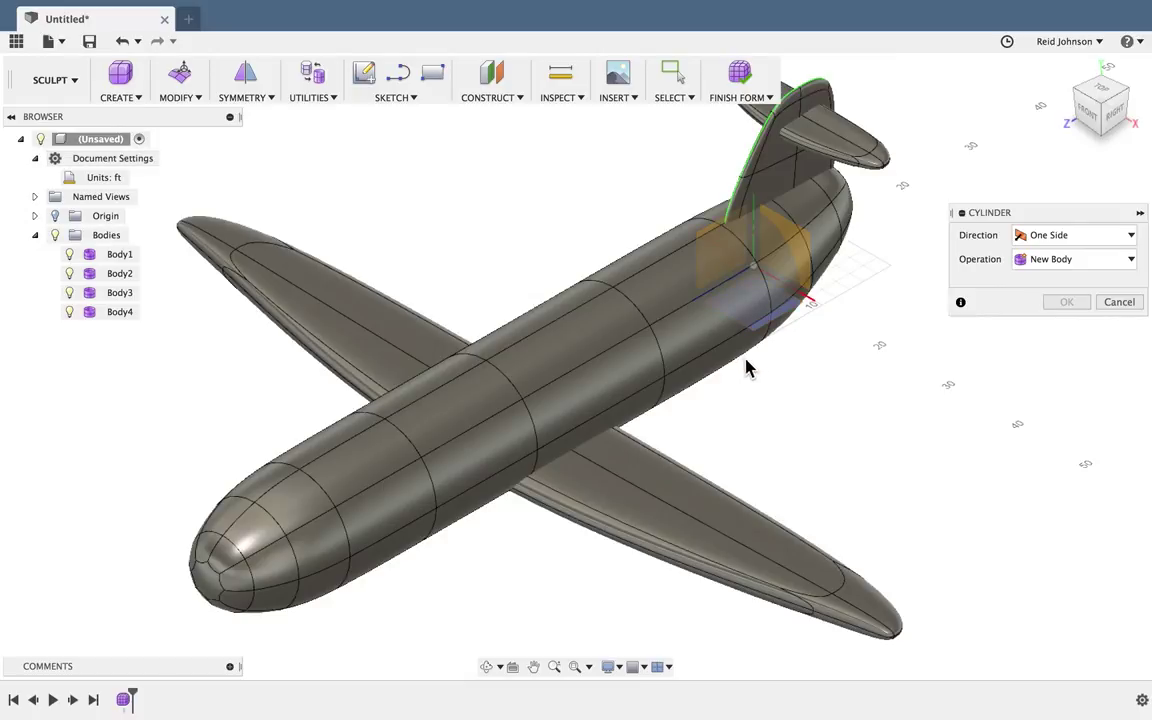
click(803, 260)
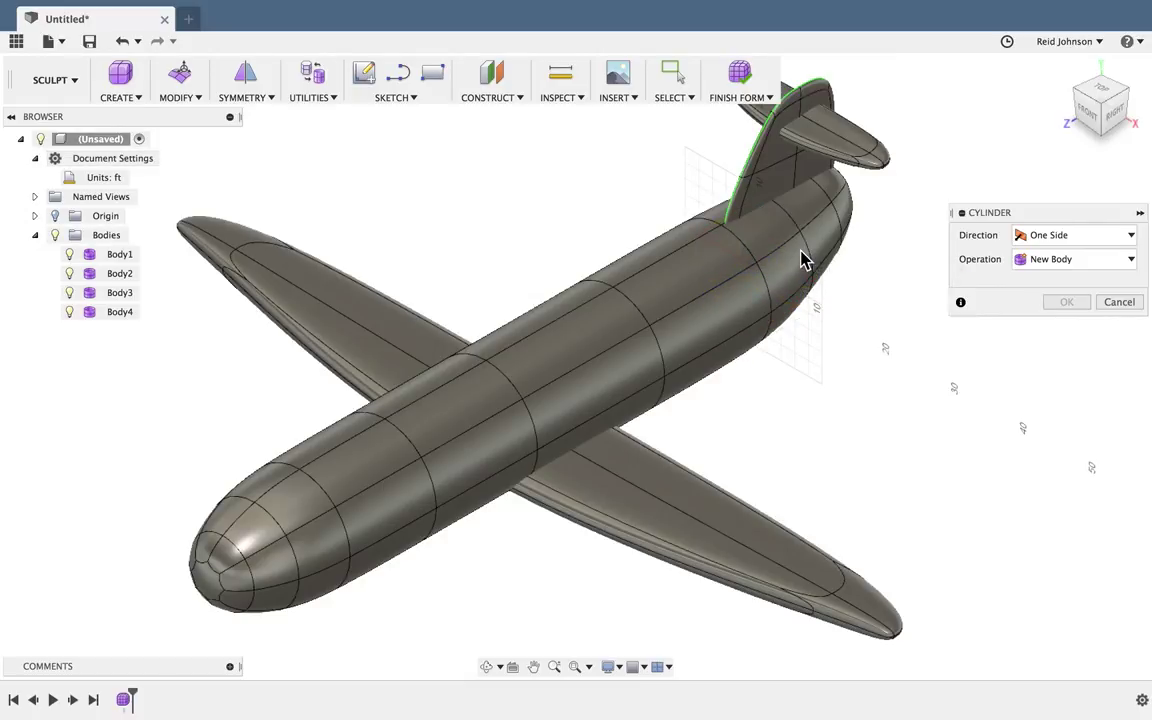
click(1091, 116)
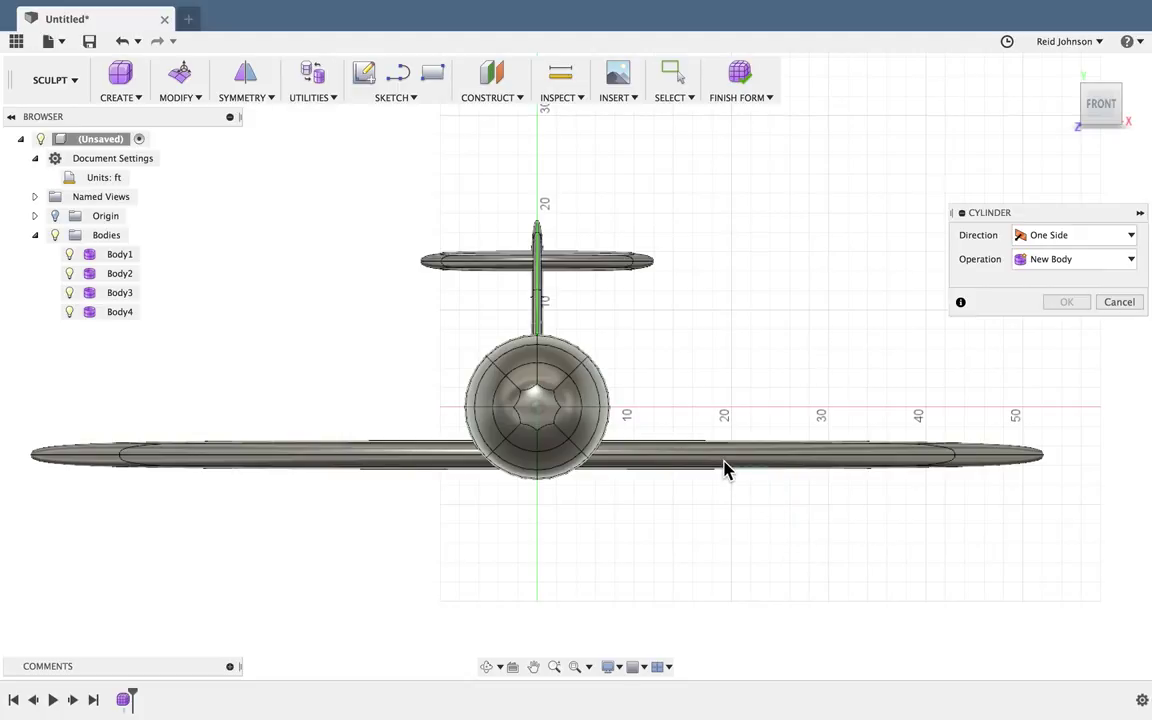
scroll(725, 470, up, 5)
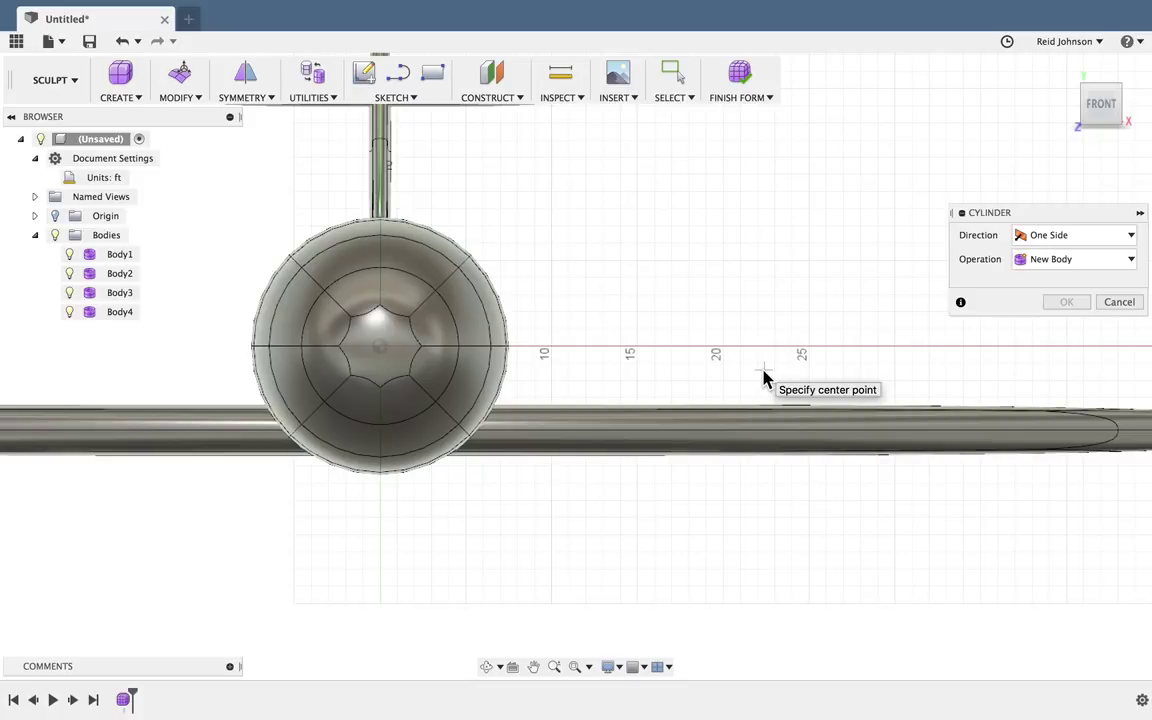
click(567, 312)
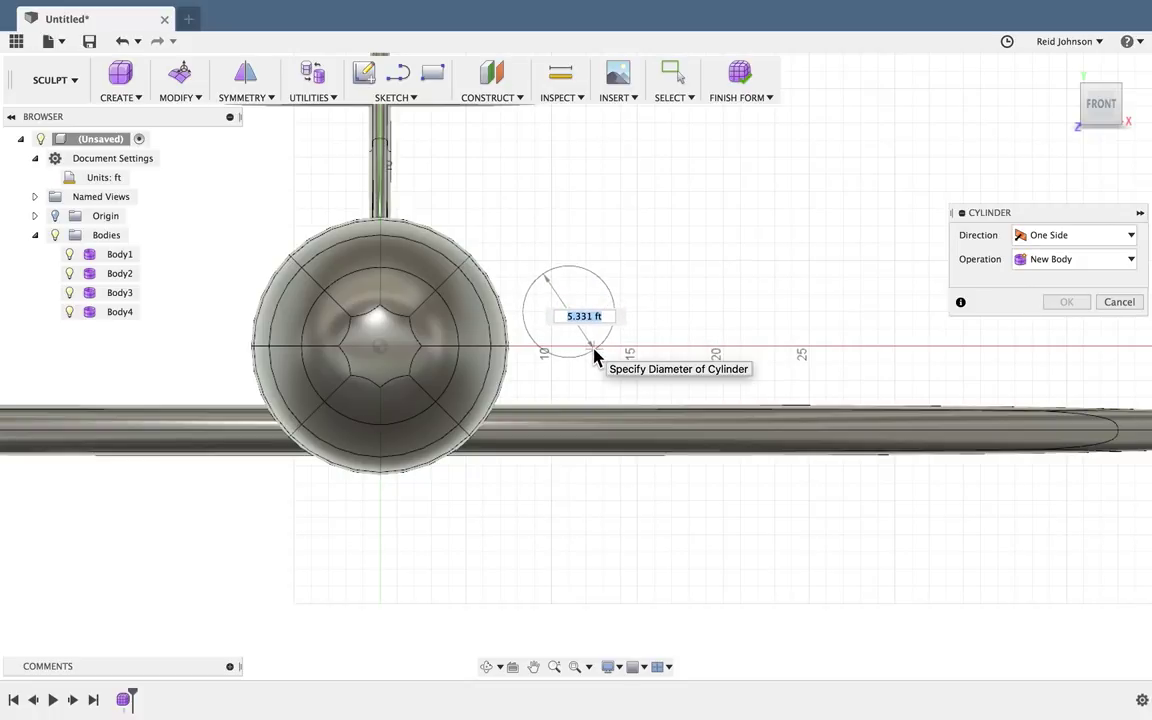
click(597, 355)
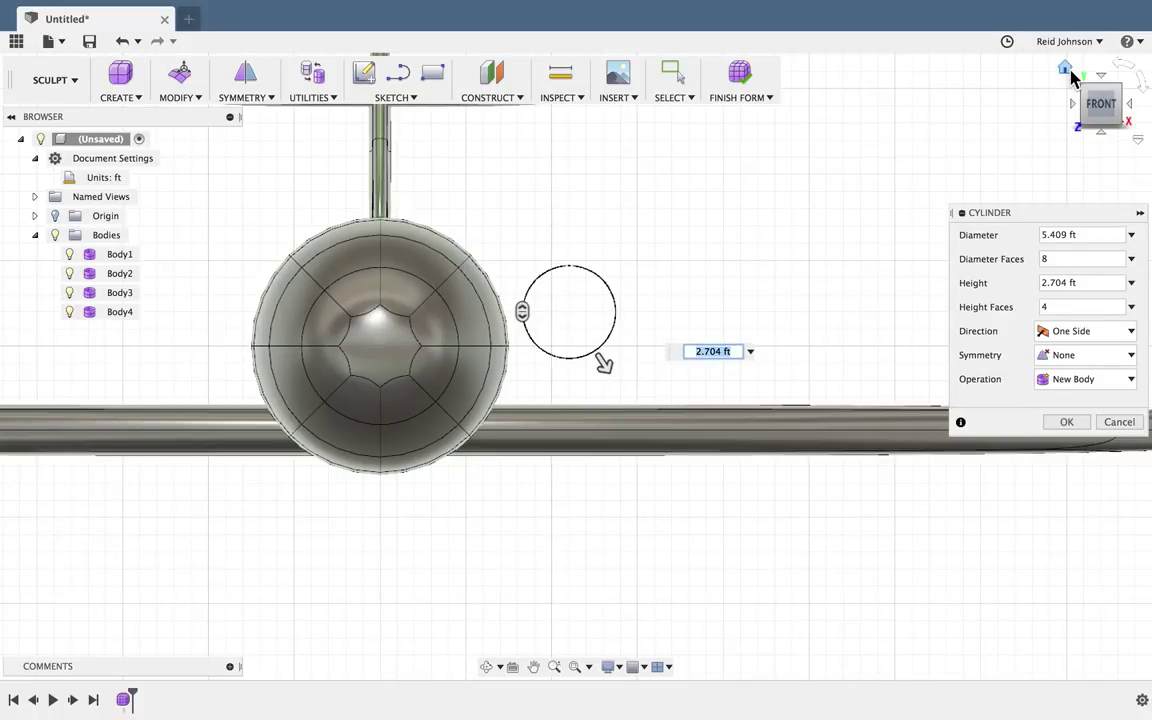
- Extend the cylinder toward the nose to a height of about 13.18 ft and create it as a new one-sided body
click(1068, 70)
scroll(757, 418, up, 6)
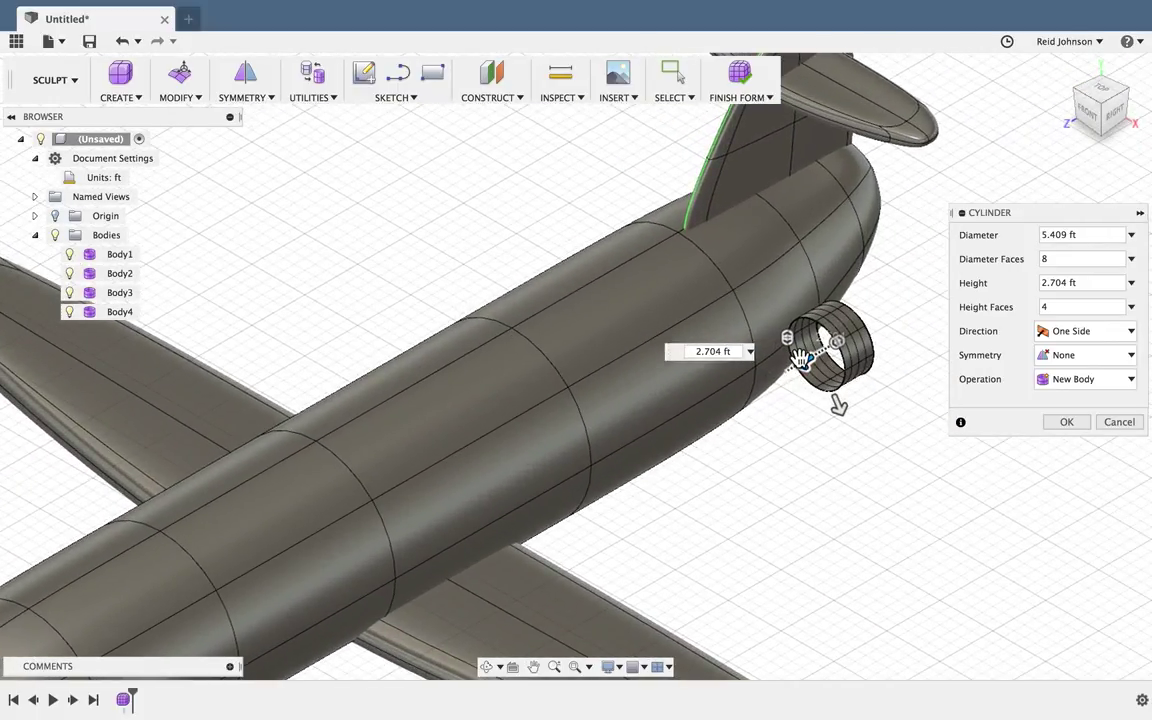
drag(800, 358, 692, 428)
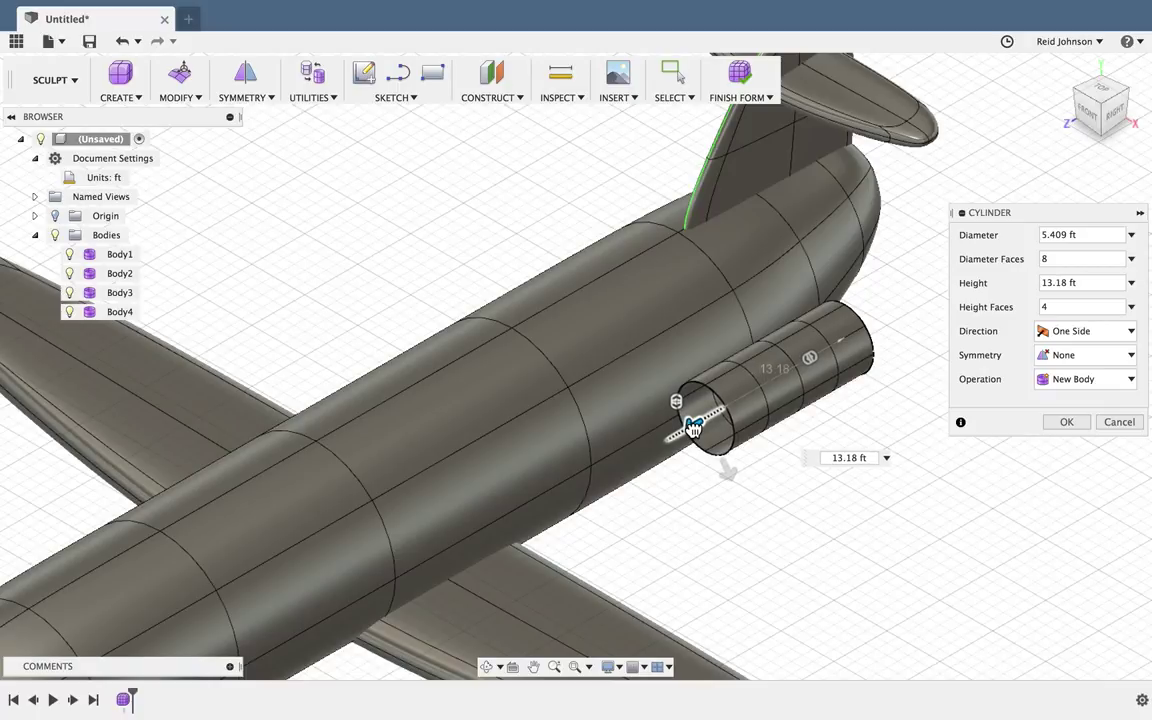
click(1066, 423)
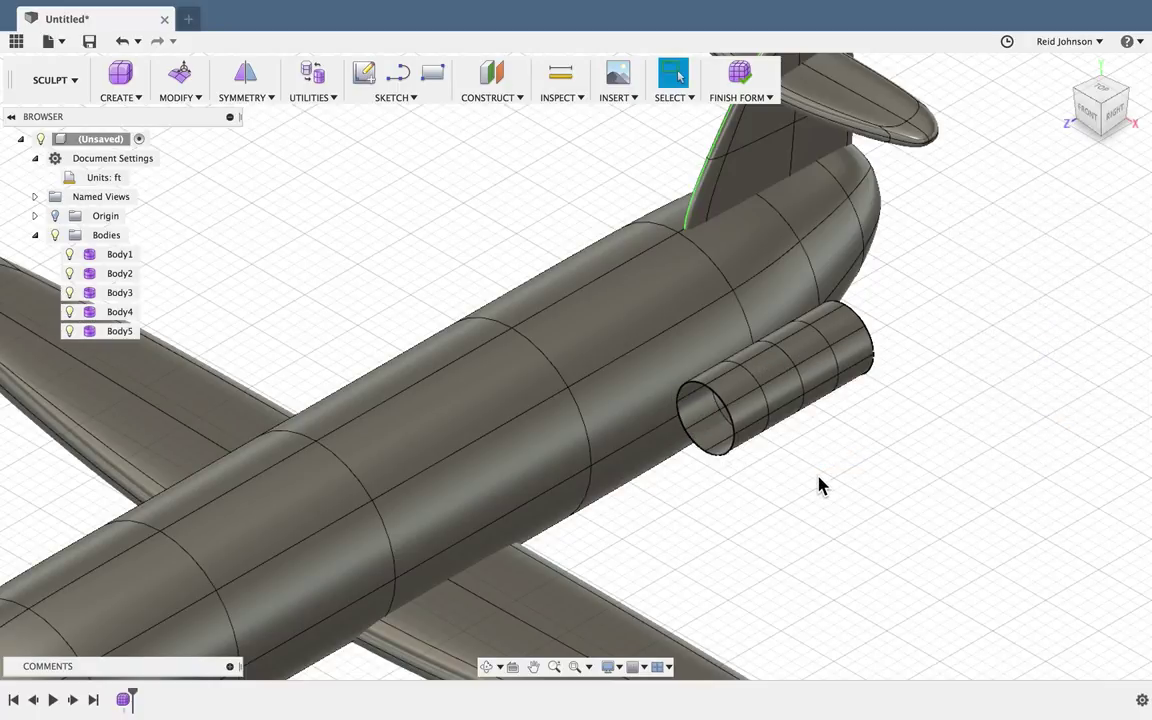
- Extrude the engine cylinder's front rim inward into a smaller ring and push that ring about 6.736 ft back inside the cylinder
scroll(818, 483, up, 5)
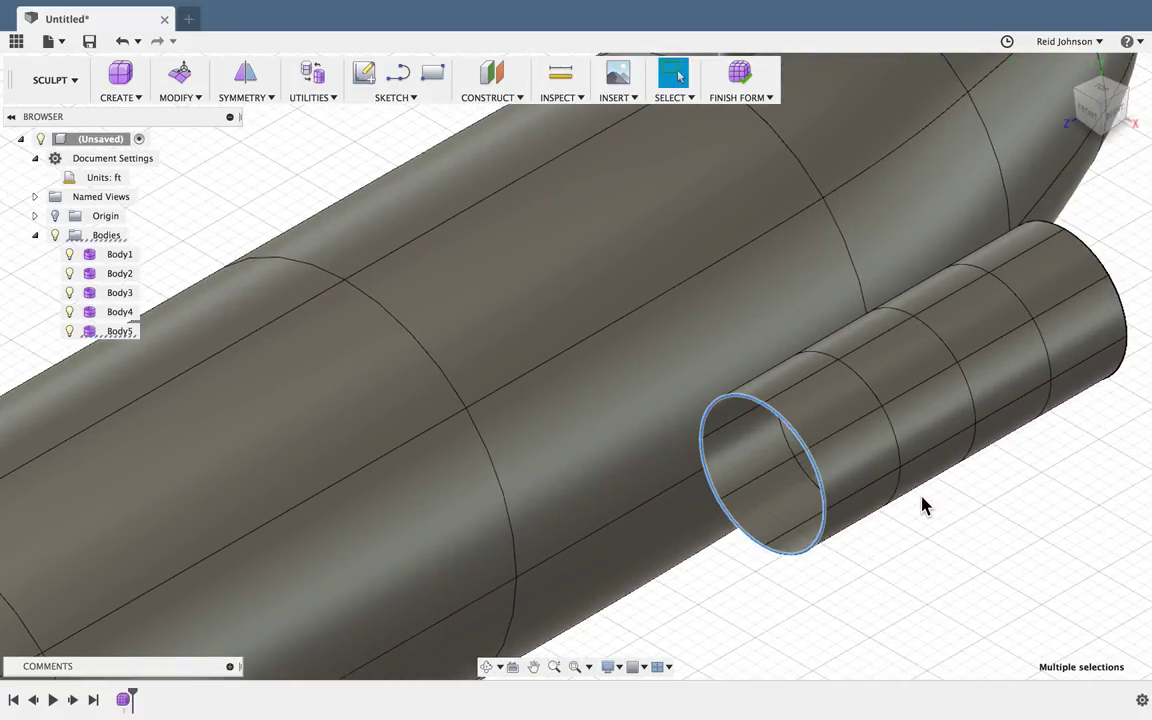
right_click(950, 565)
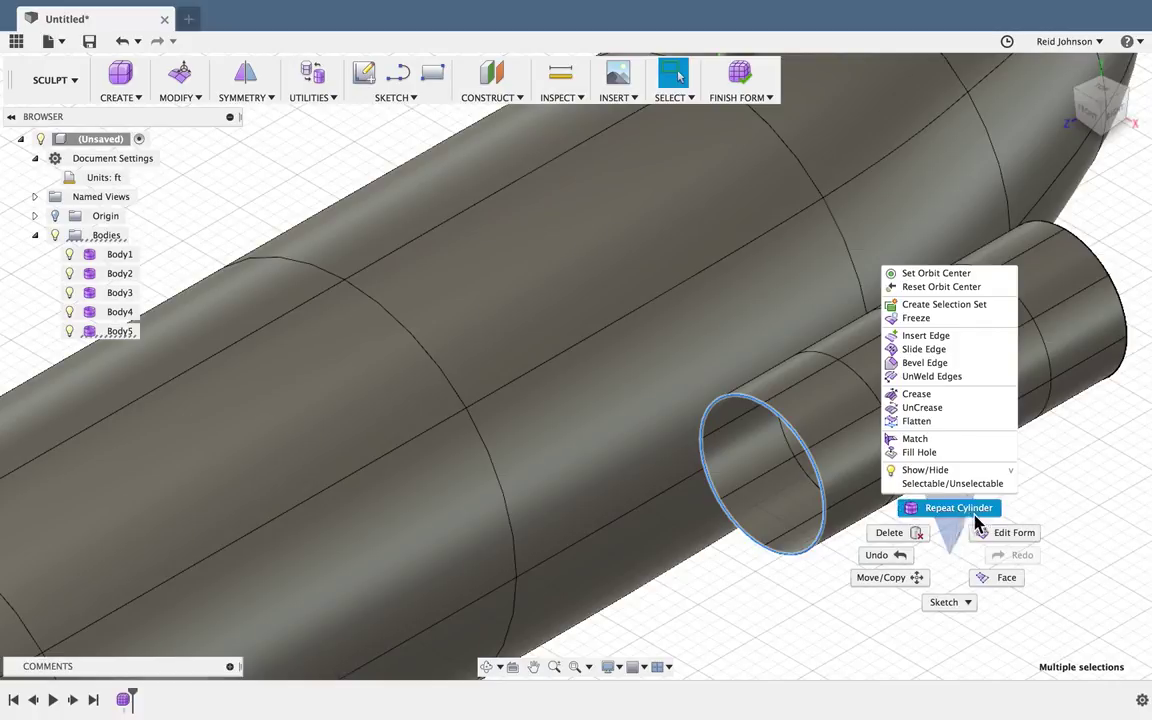
click(990, 535)
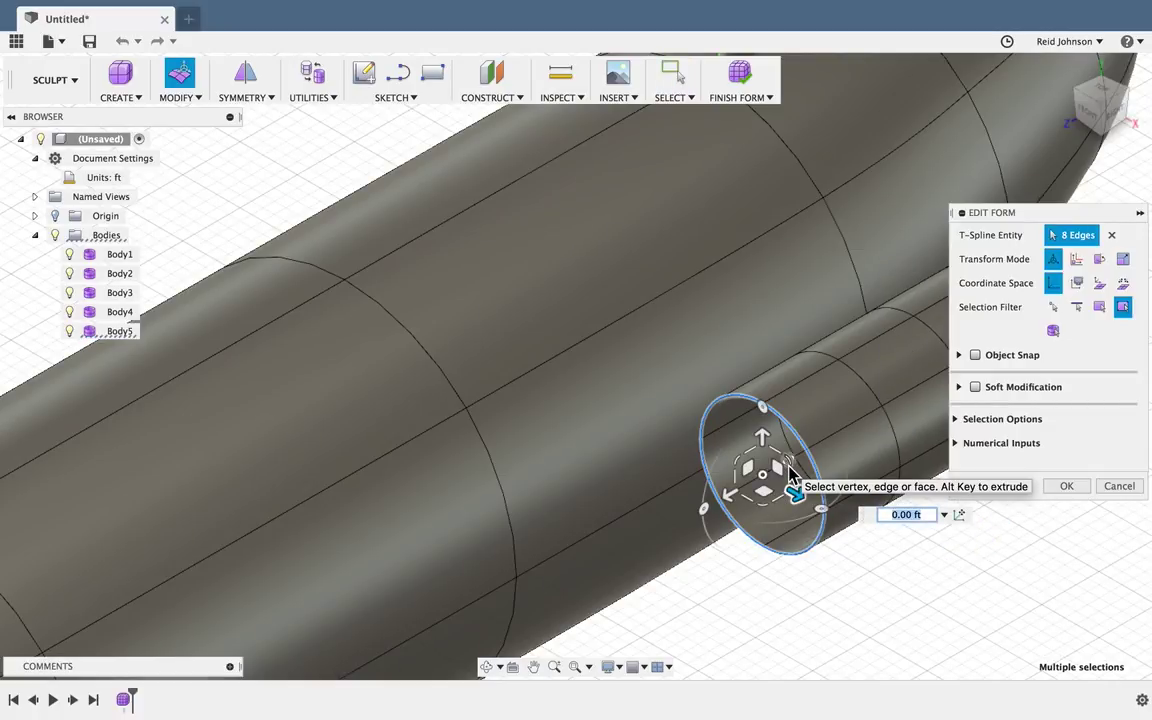
drag(788, 466, 892, 419)
scroll(890, 425, up, 2)
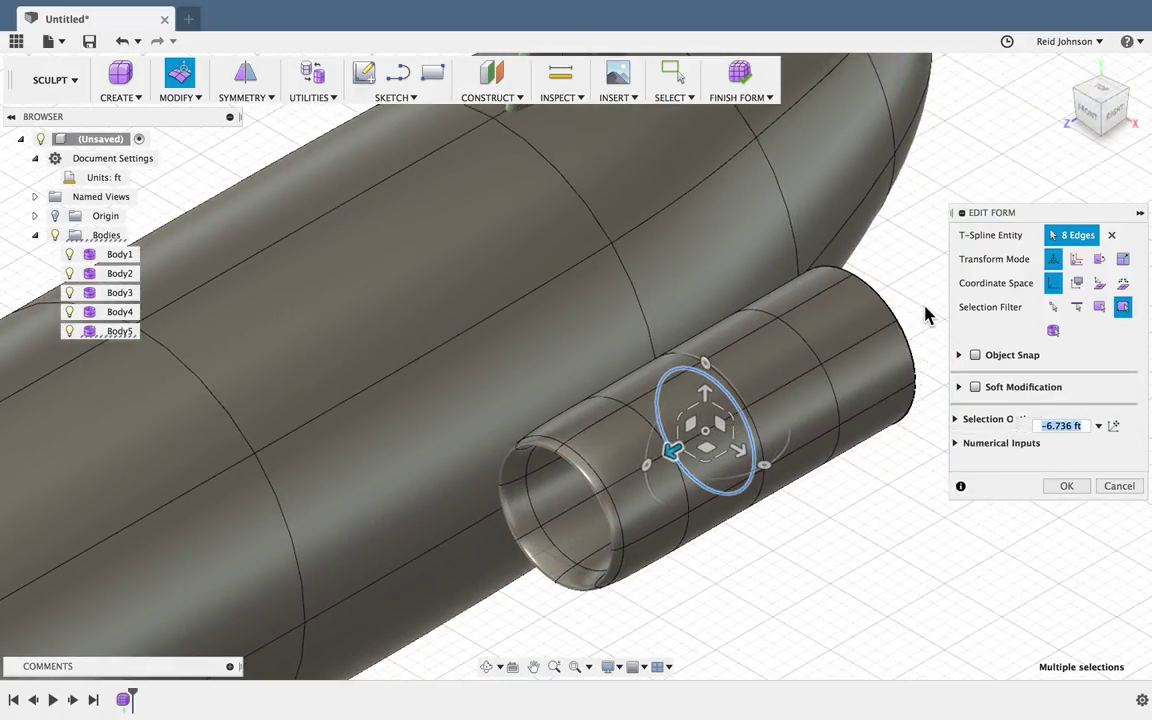
- Finish Edit Form and delete the middle edge loop of the engine cylinder's outer wall
click(925, 316)
double_click(908, 338)
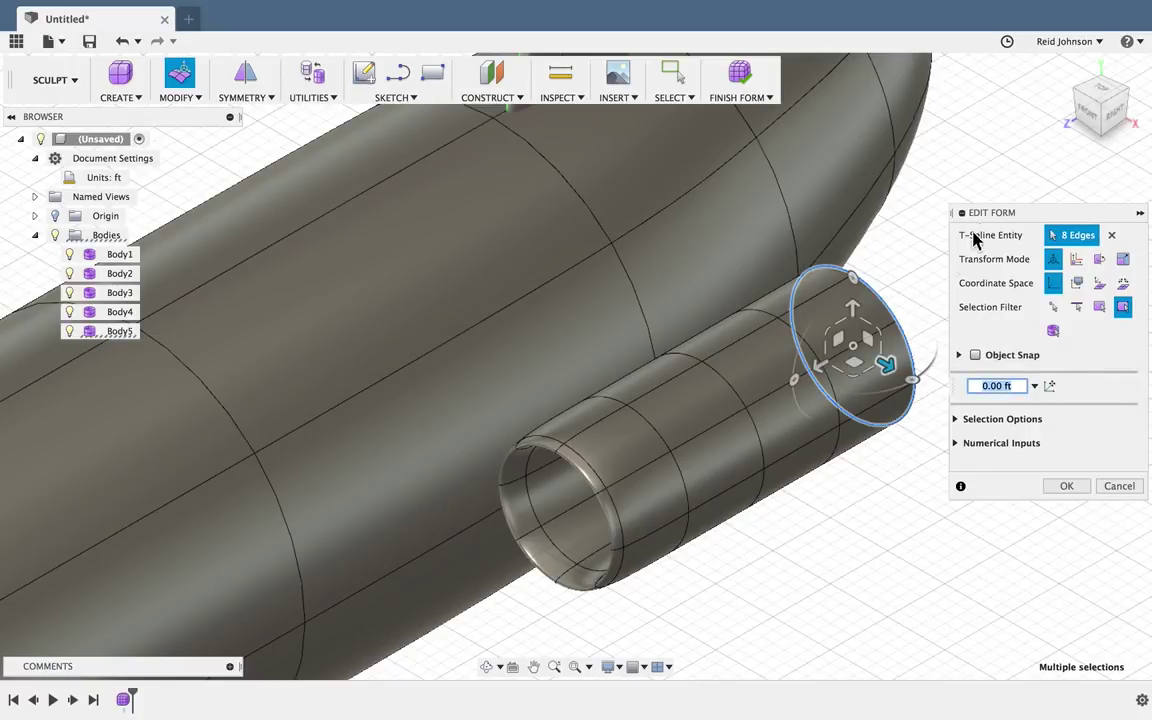
double_click(757, 435)
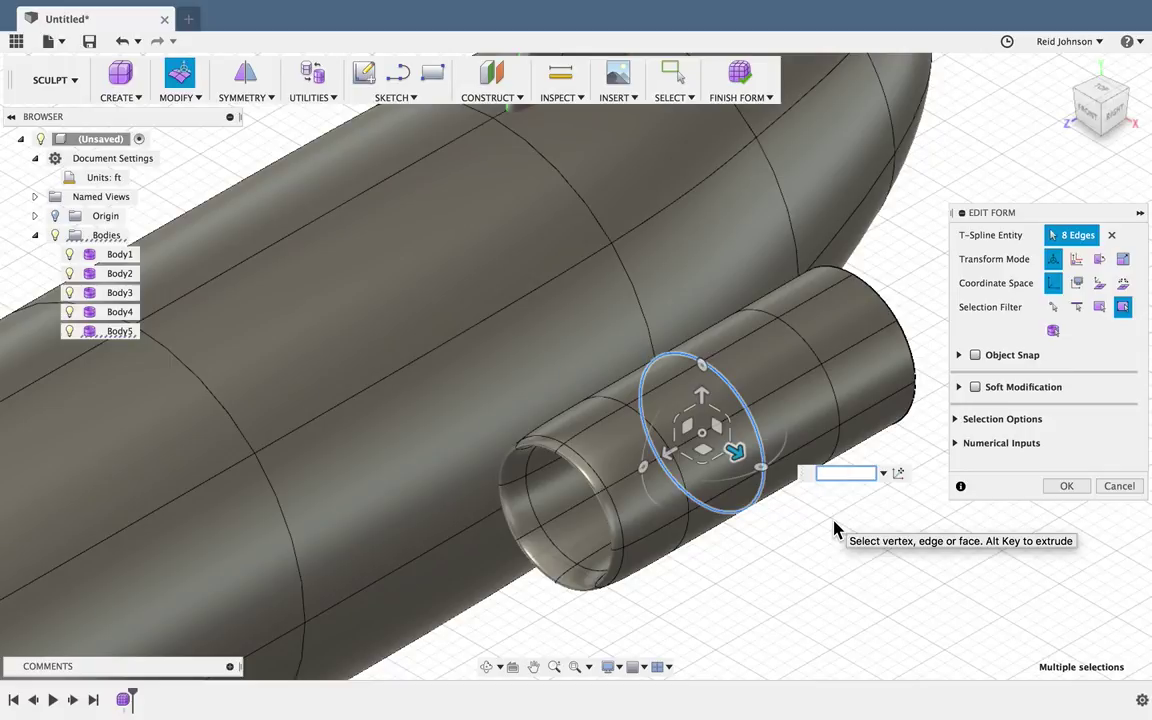
click(830, 584)
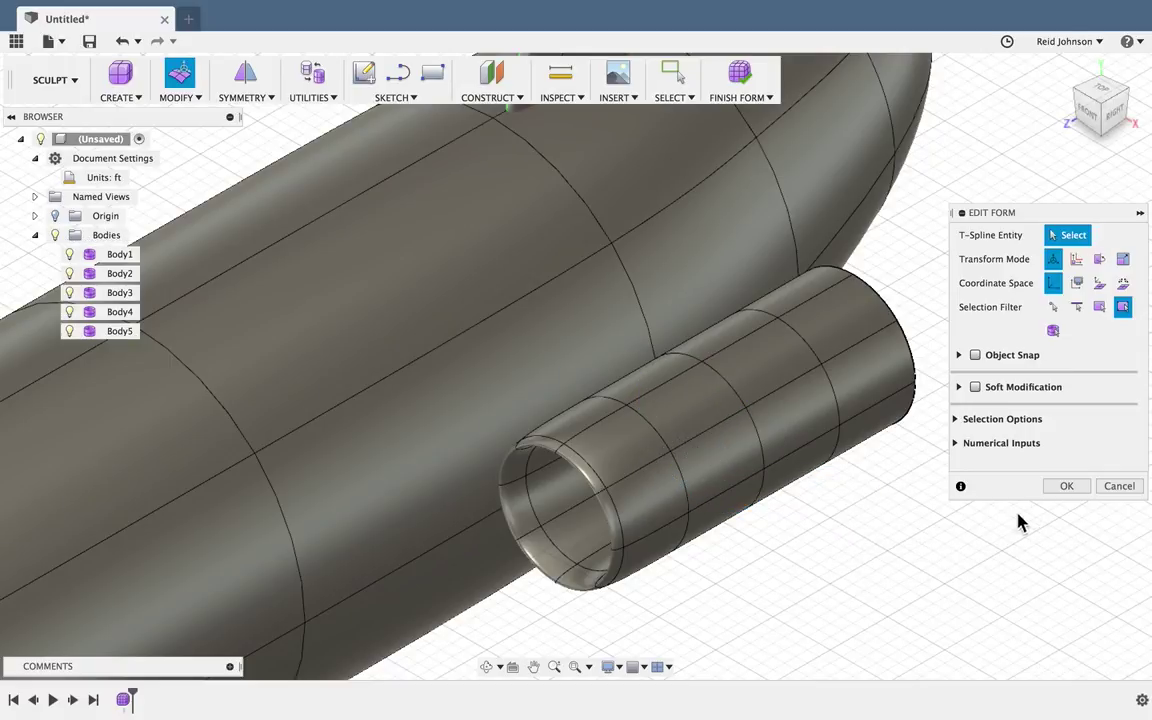
click(1066, 487)
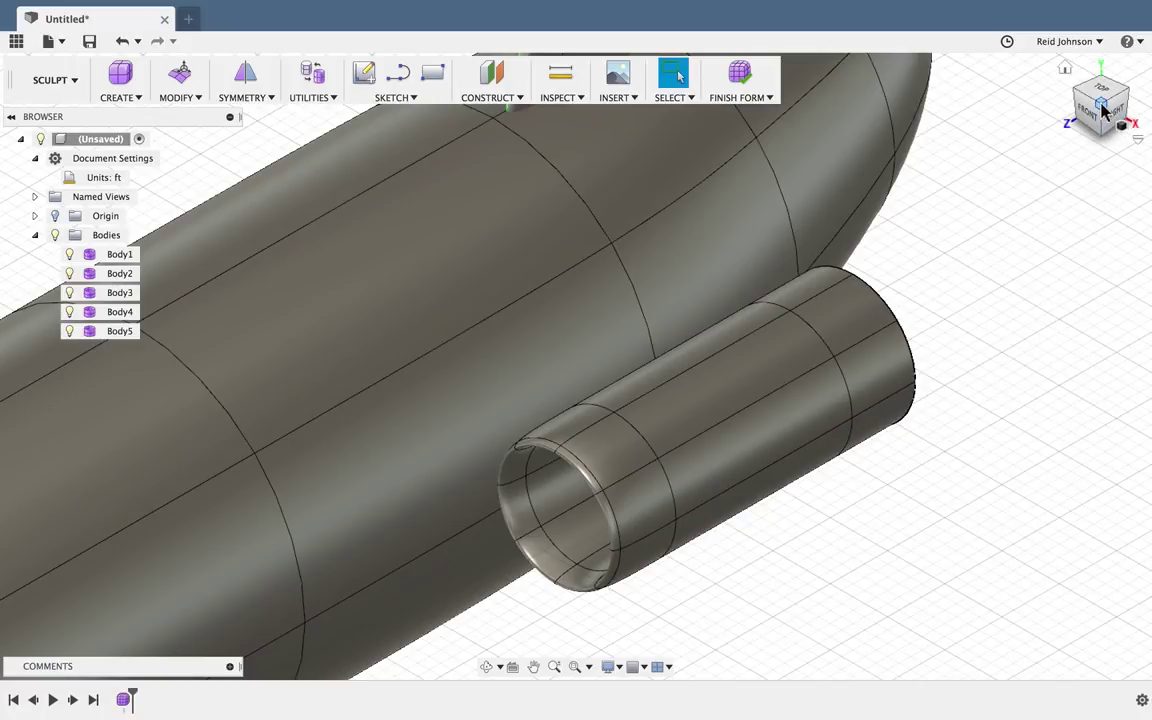
- Undo the deletion of the edge loop nearest the engine cylinder's rear opening
drag(1103, 110, 1060, 140)
scroll(966, 291, down, 2)
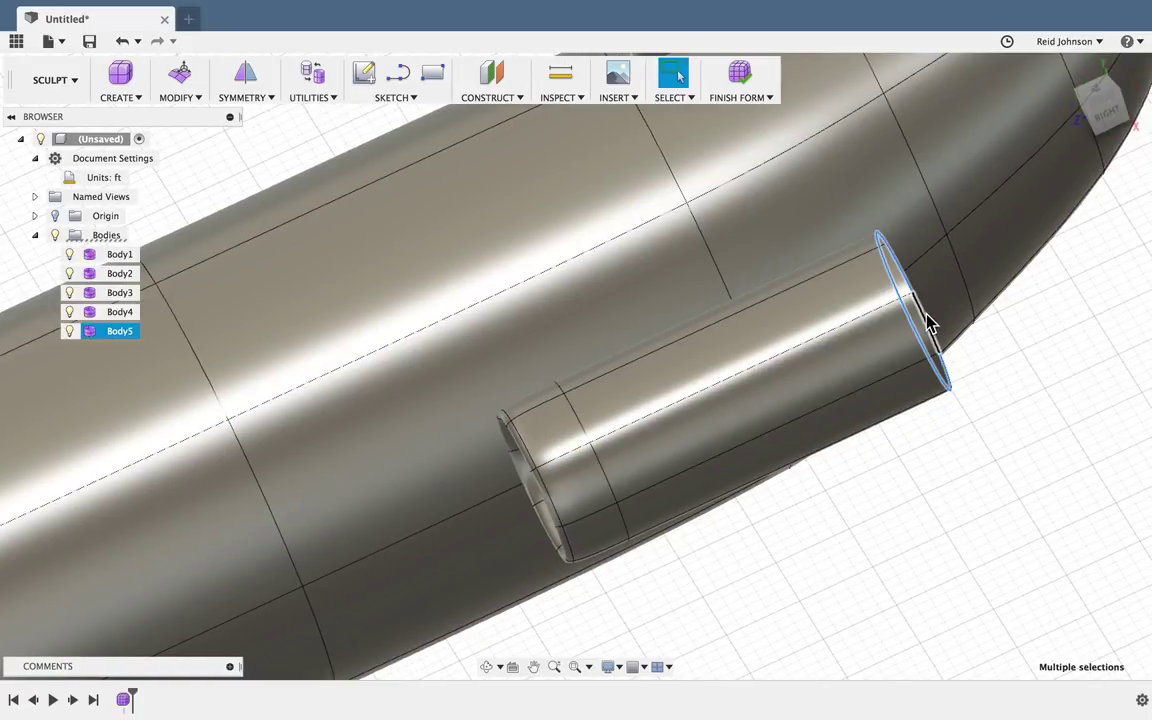
key(ctrl+z)
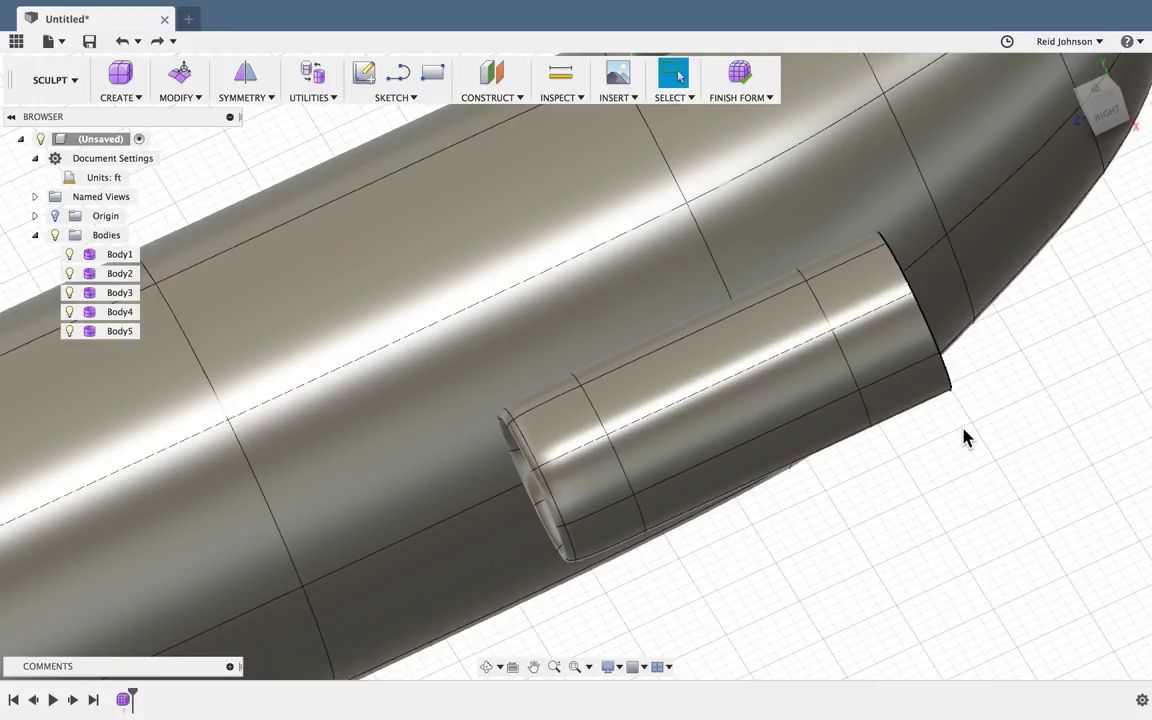
- Scale the engine cylinder's rear rim and the edge loop just ahead of it together by about 0.92
right_click(1030, 377)
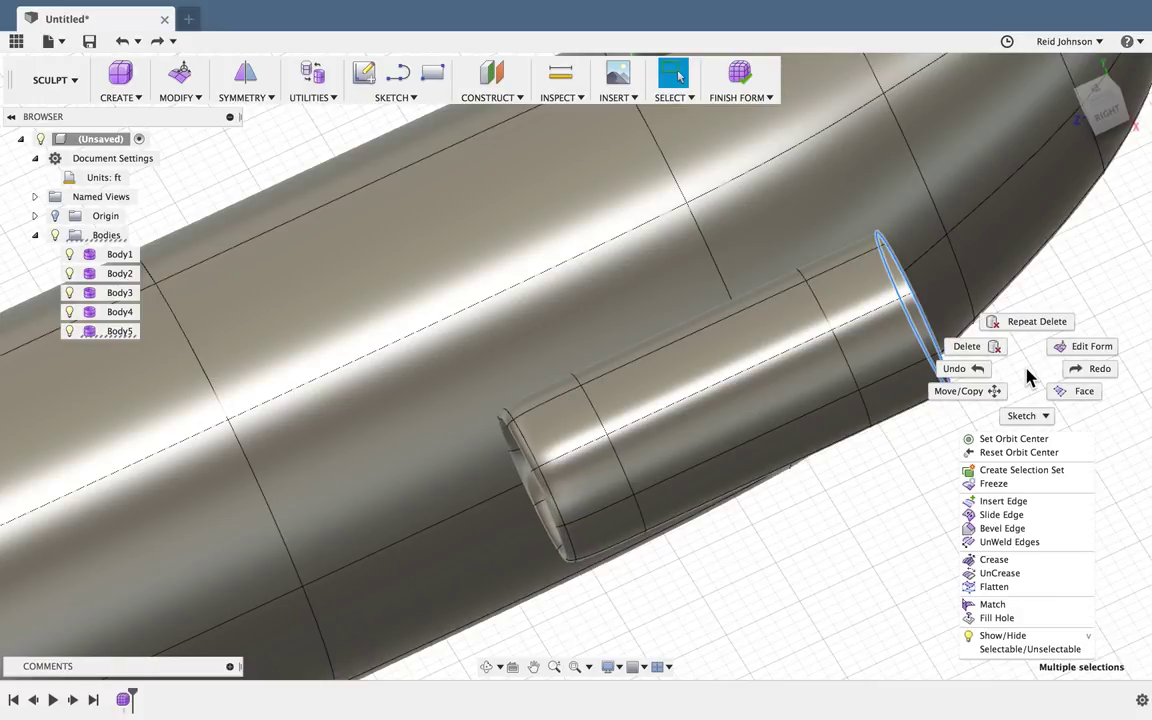
click(1056, 346)
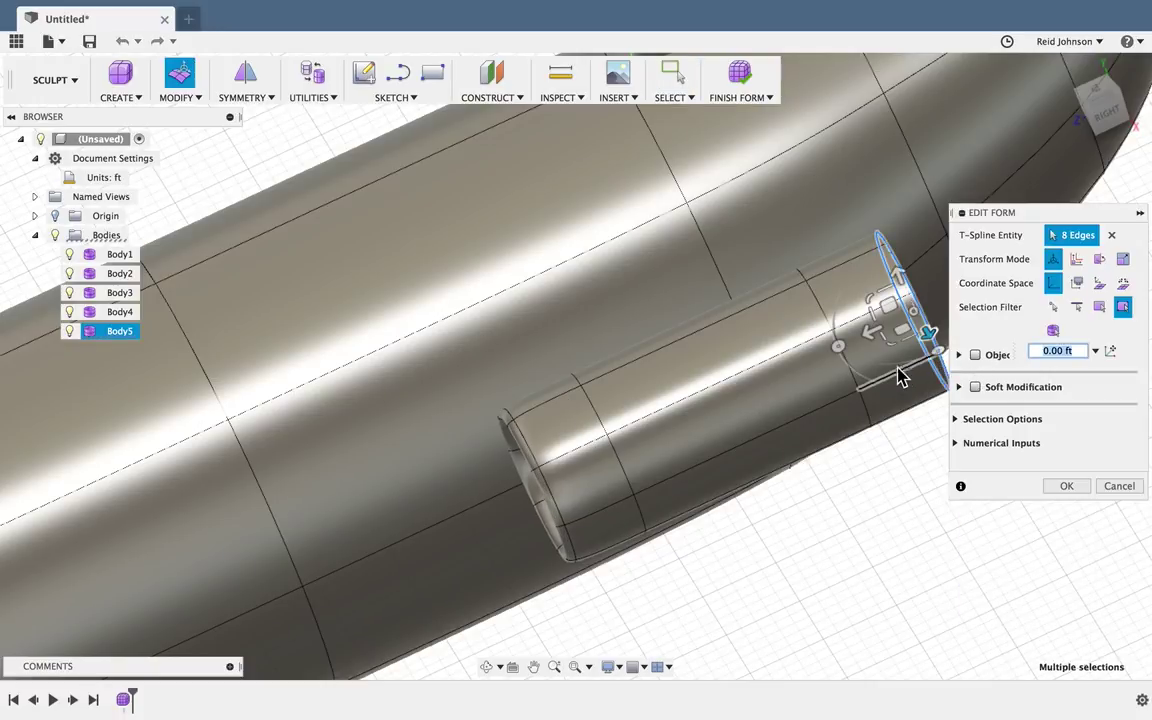
shift+double_click(861, 400)
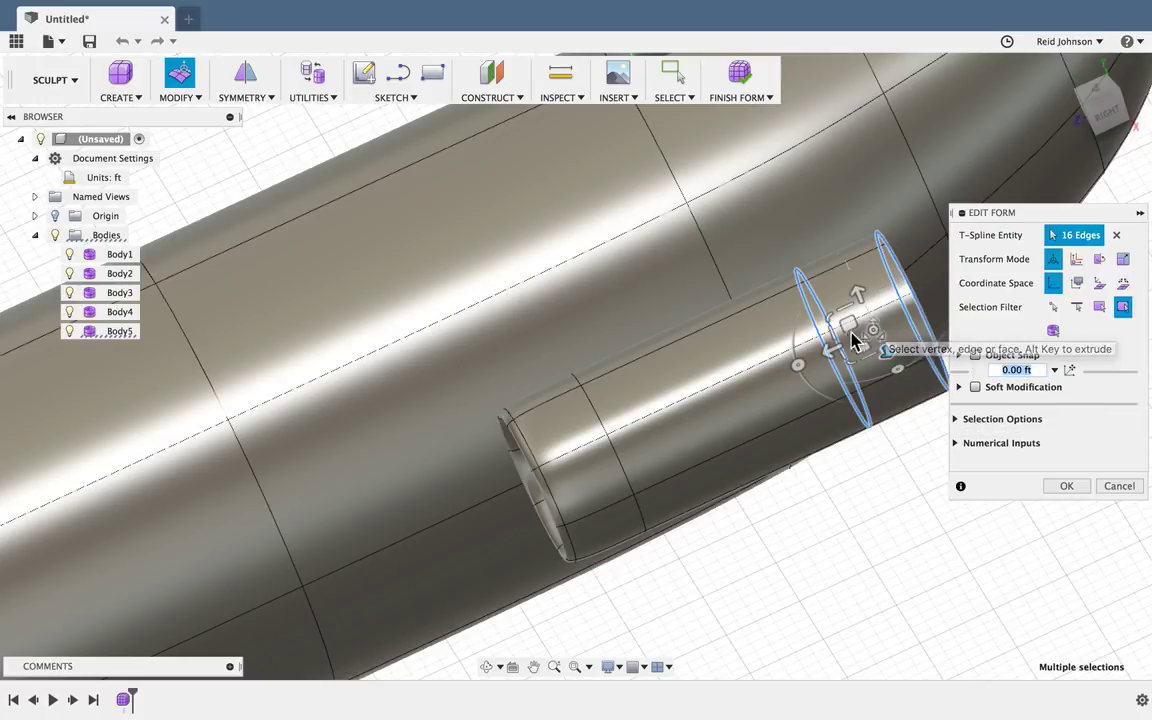
click(1090, 115)
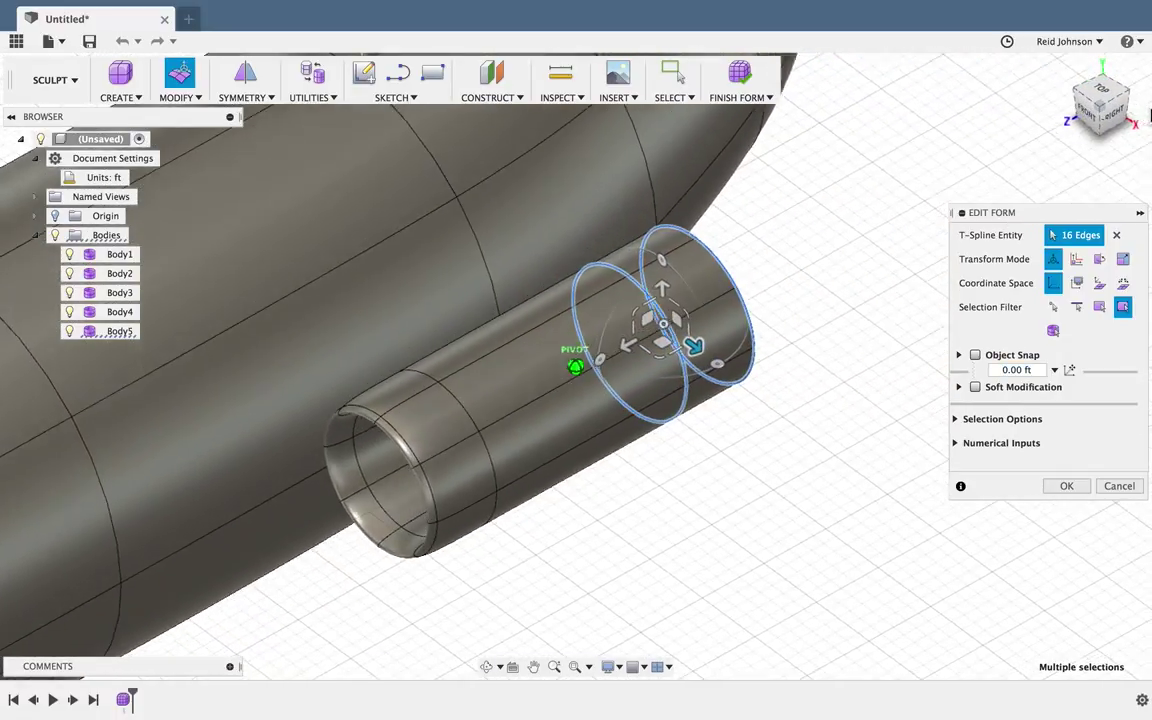
click(830, 329)
scroll(830, 330, up, 2)
scroll(830, 329, up, 2)
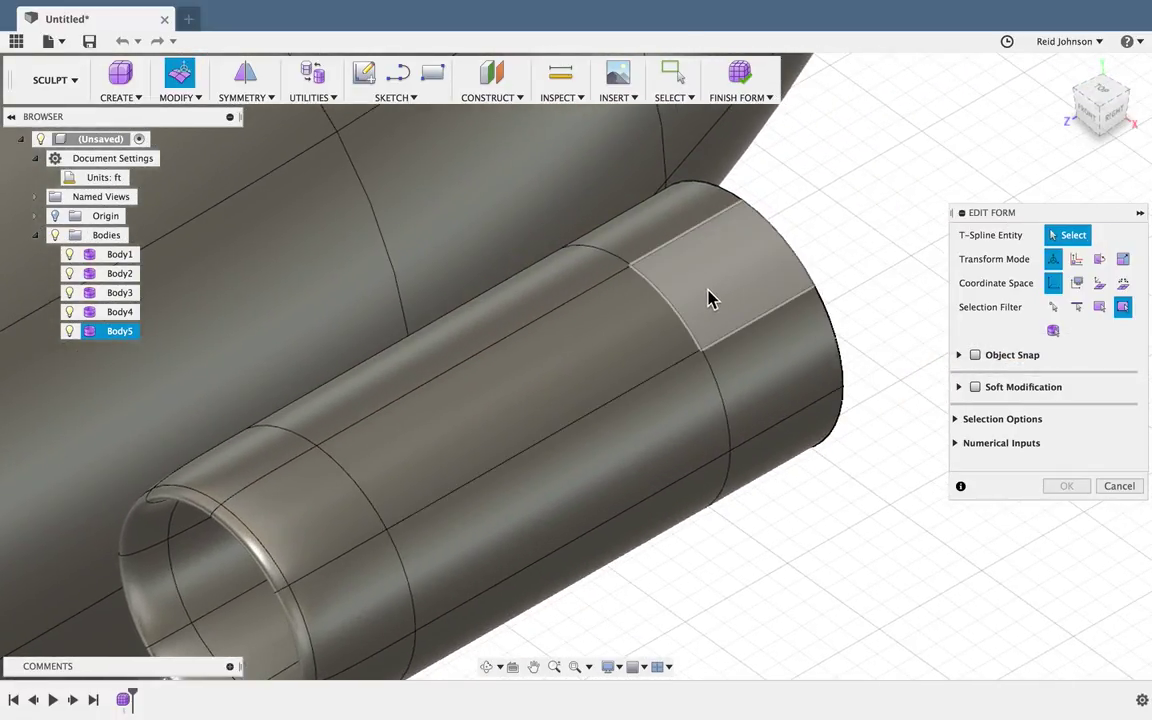
click(679, 321)
double_click(686, 320)
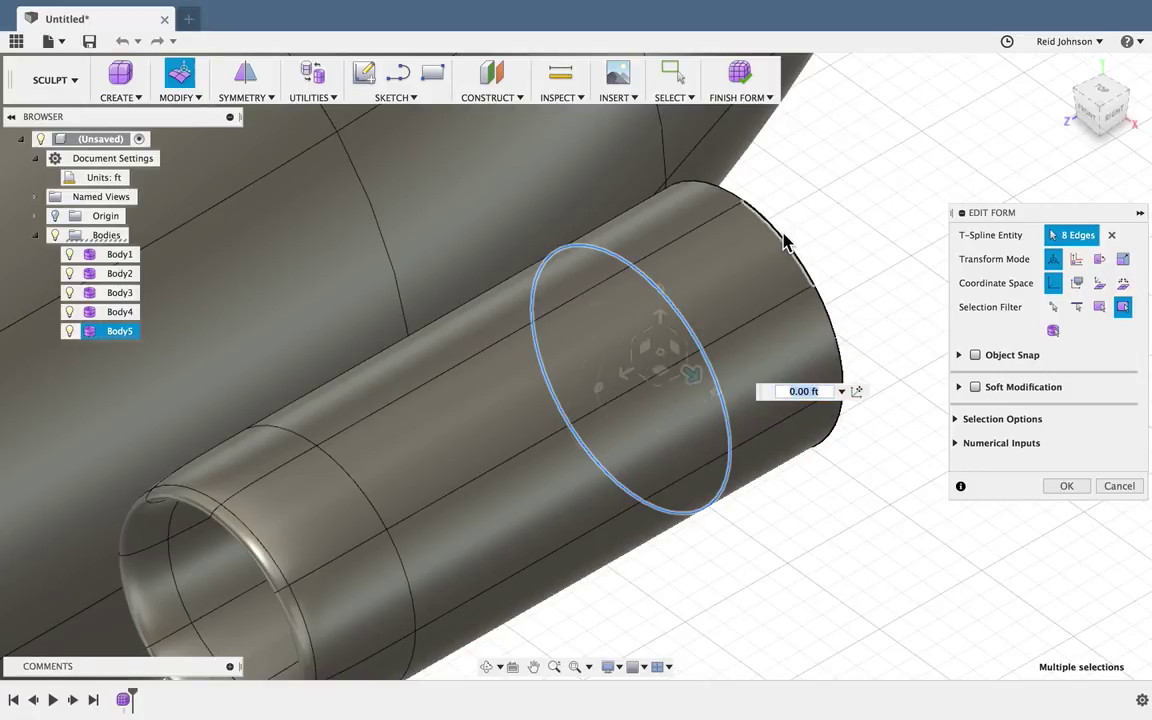
shift+double_click(785, 243)
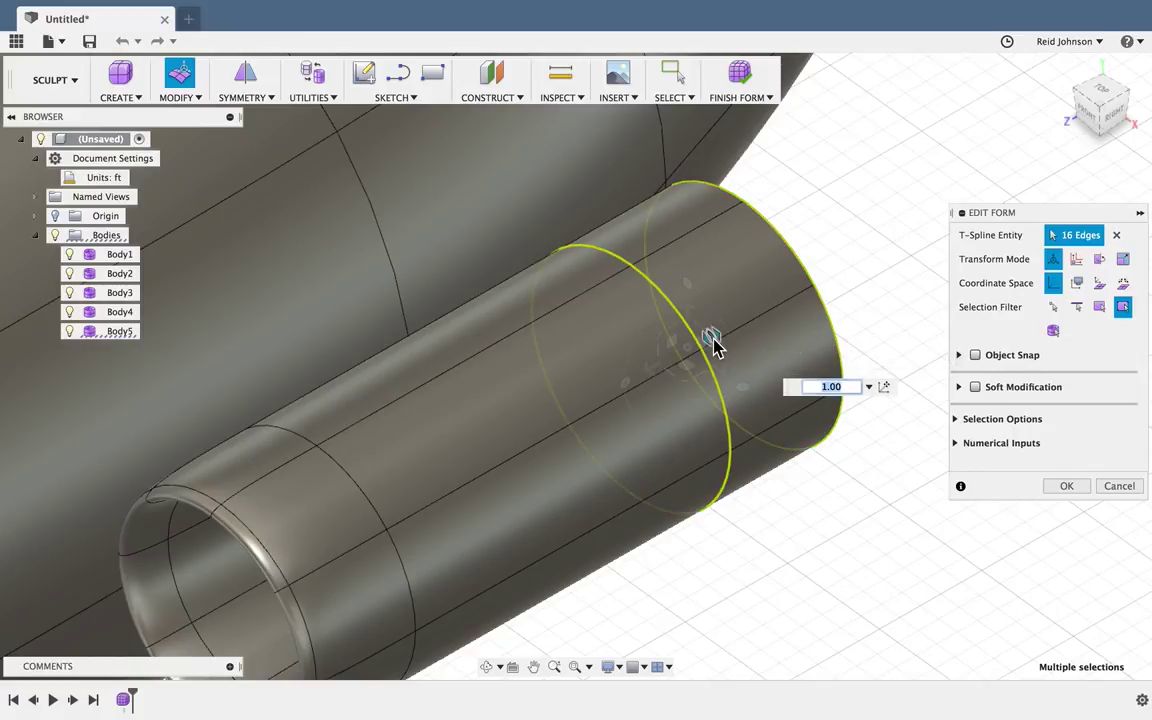
drag(713, 338, 710, 338)
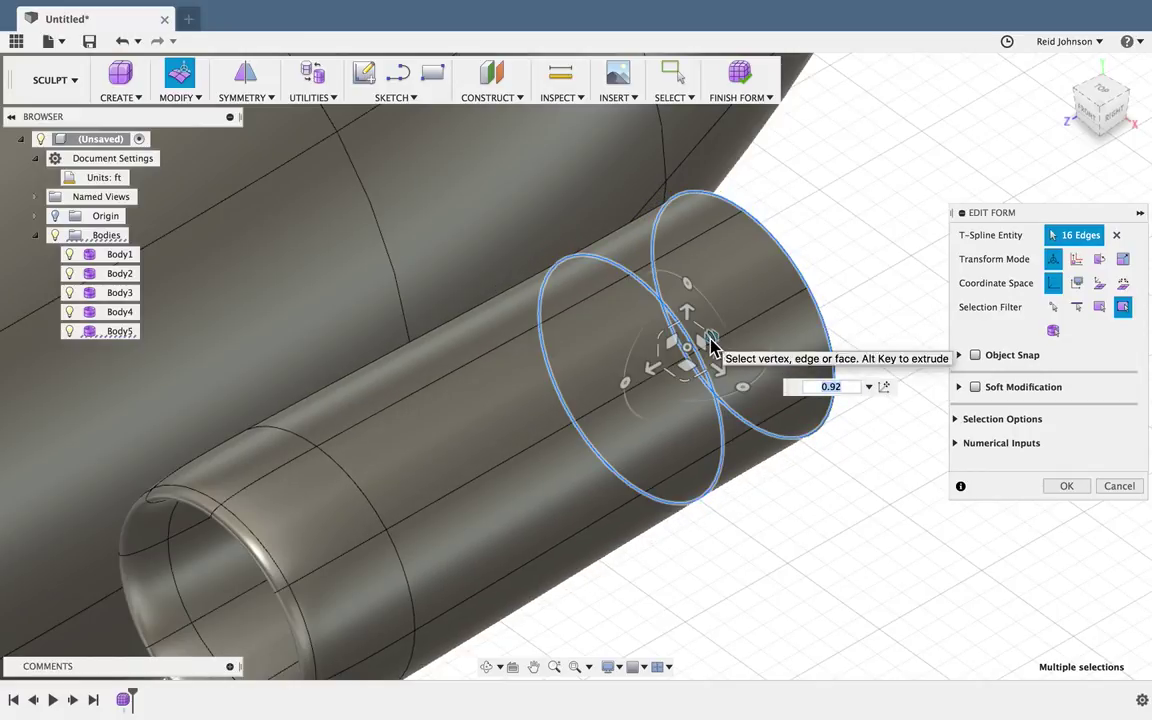
- Scale only the engine's rear rim by about 0.564 to taper the exhaust end, and clear the selection
click(846, 278)
double_click(800, 280)
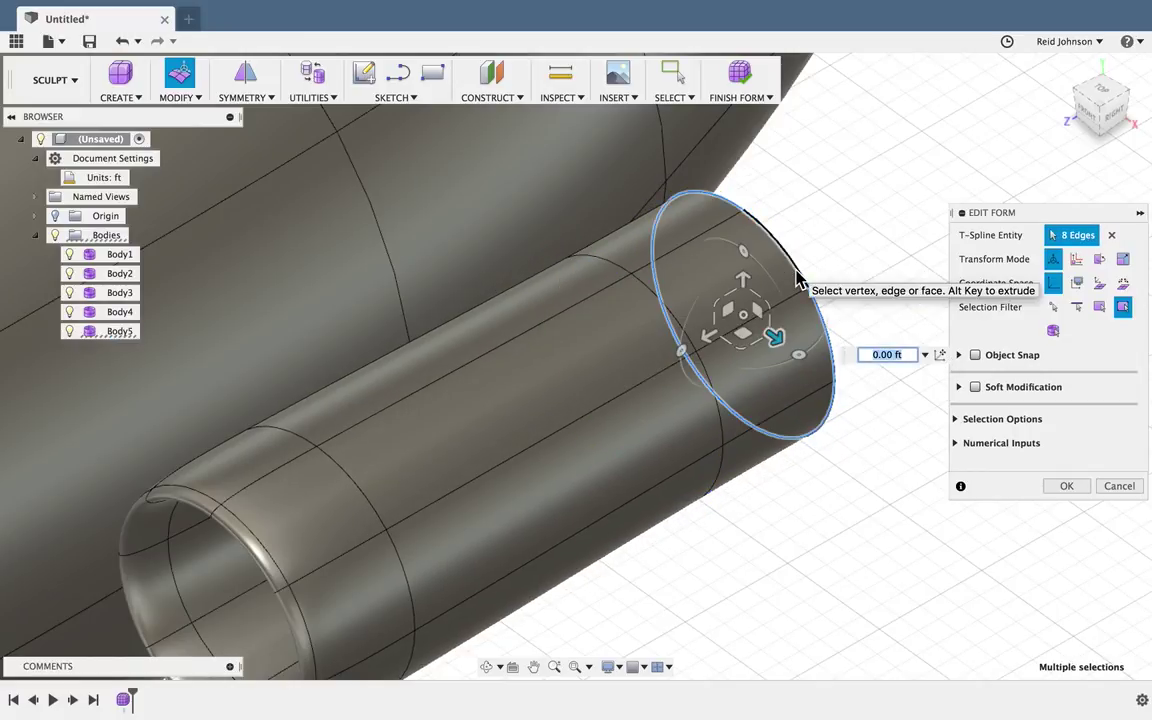
drag(768, 310, 746, 316)
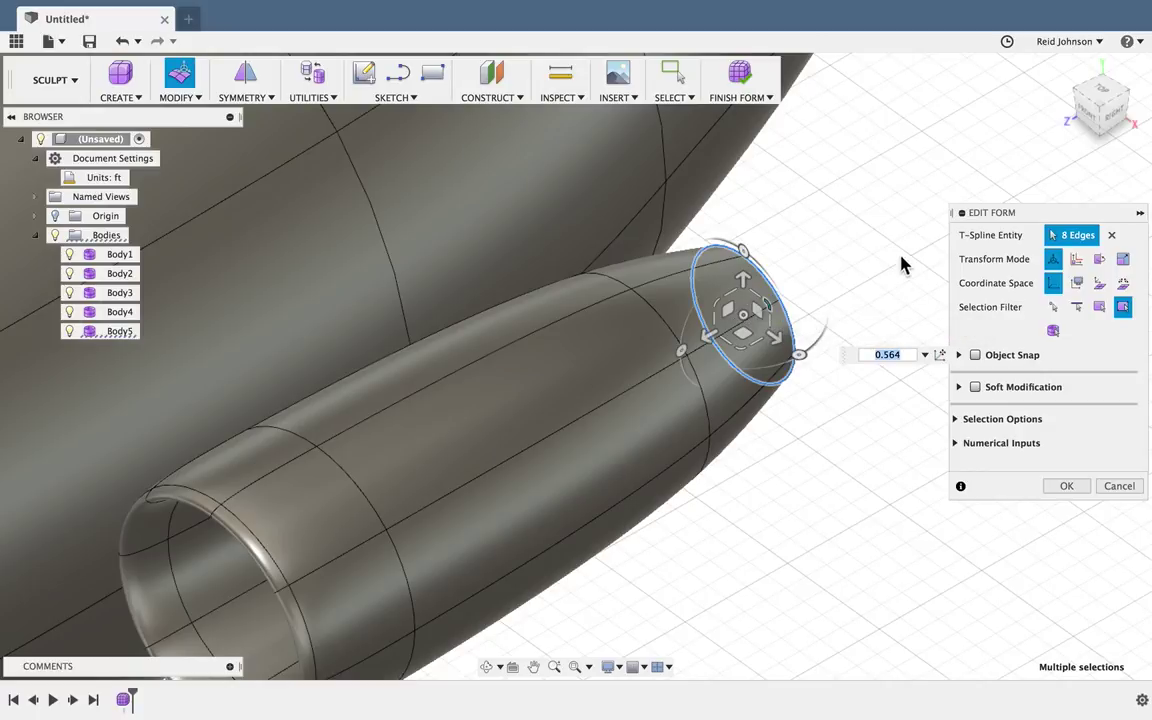
click(884, 229)
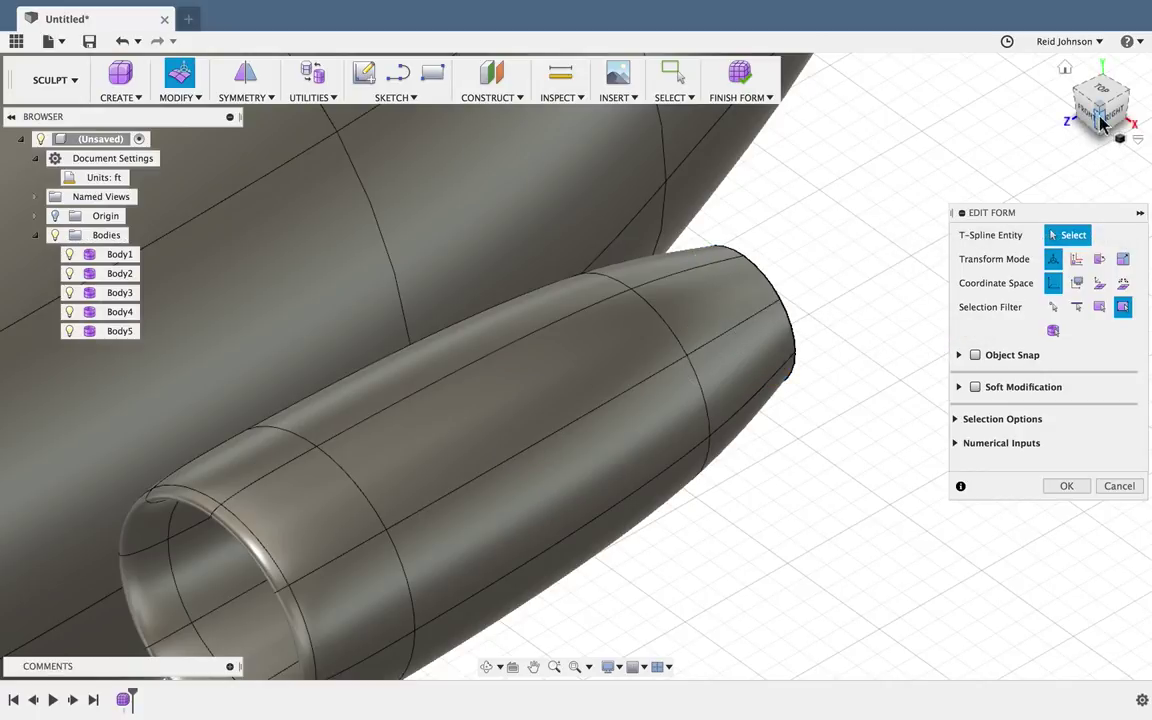
shift+middle_drag(576, 360, 869, 334)
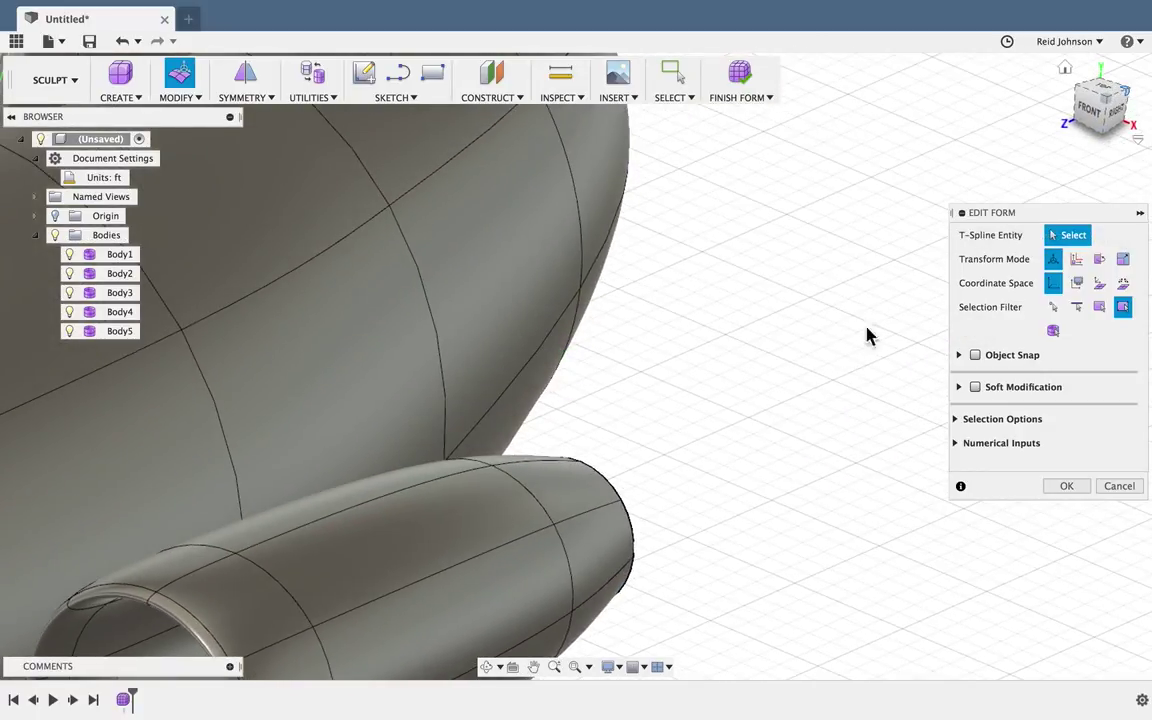
scroll(828, 378, up, 3)
scroll(828, 378, down, 1)
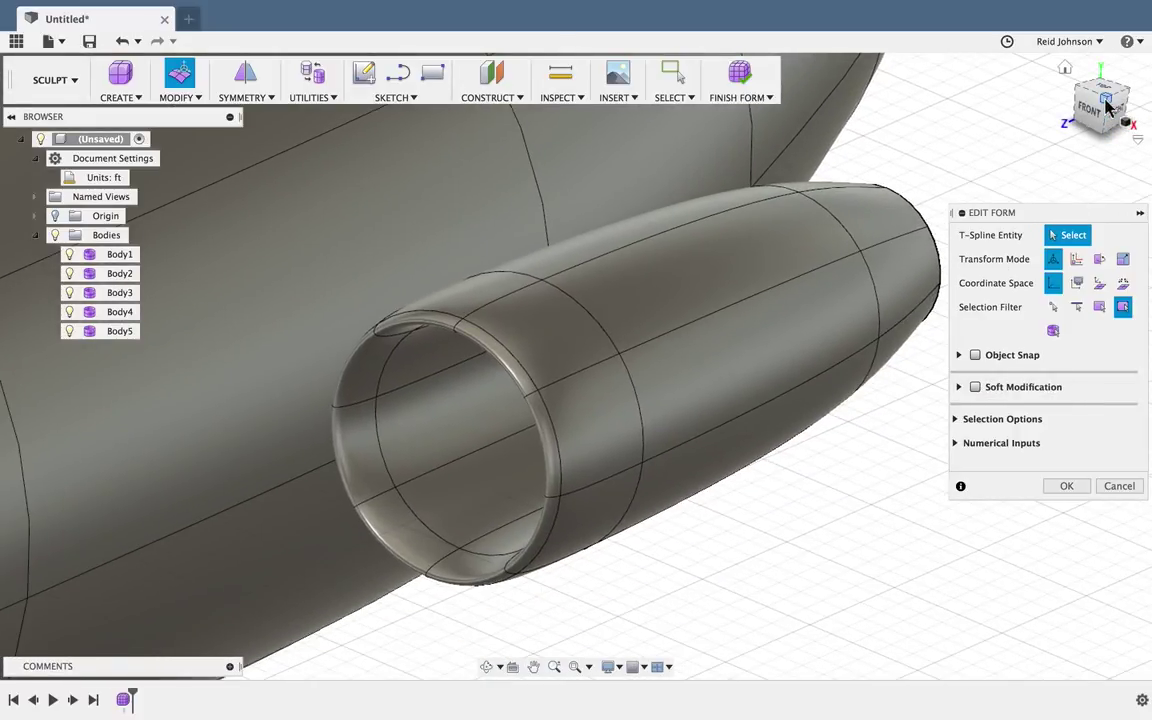
shift+middle_drag(576, 366, 585, 347)
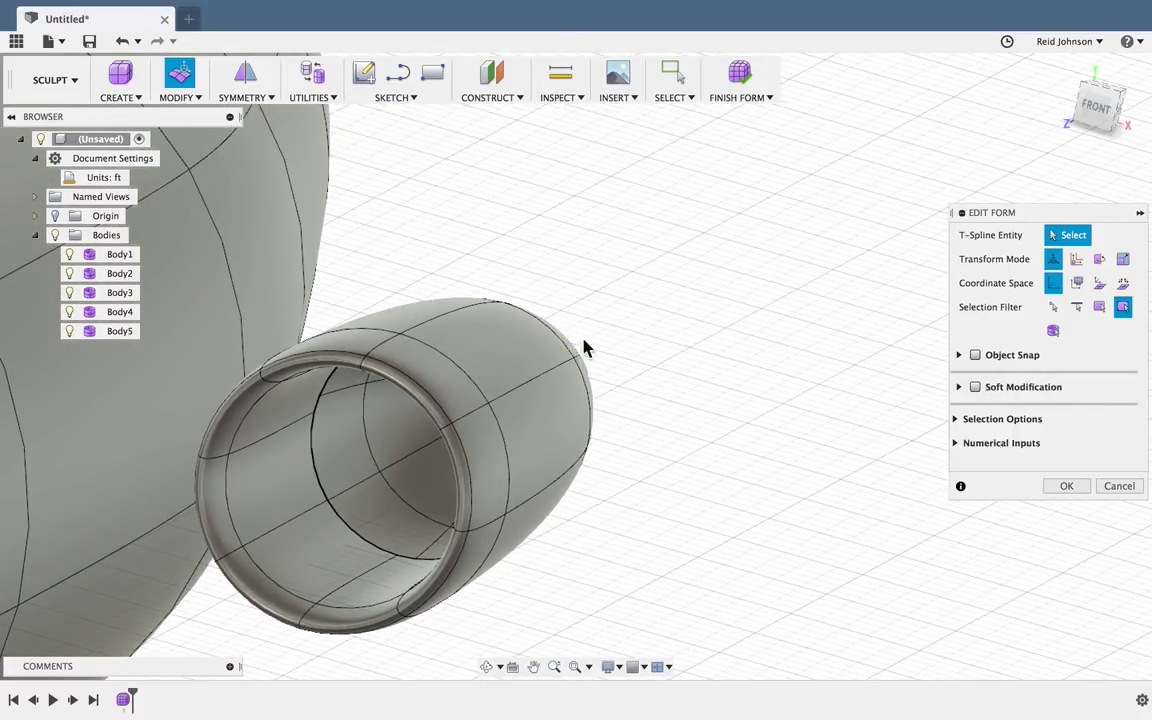
- Move the open edge loop of the engine's inner wall back 7.78 ft and scale it by about 0.484, and clear the selection
click(352, 537)
double_click(352, 537)
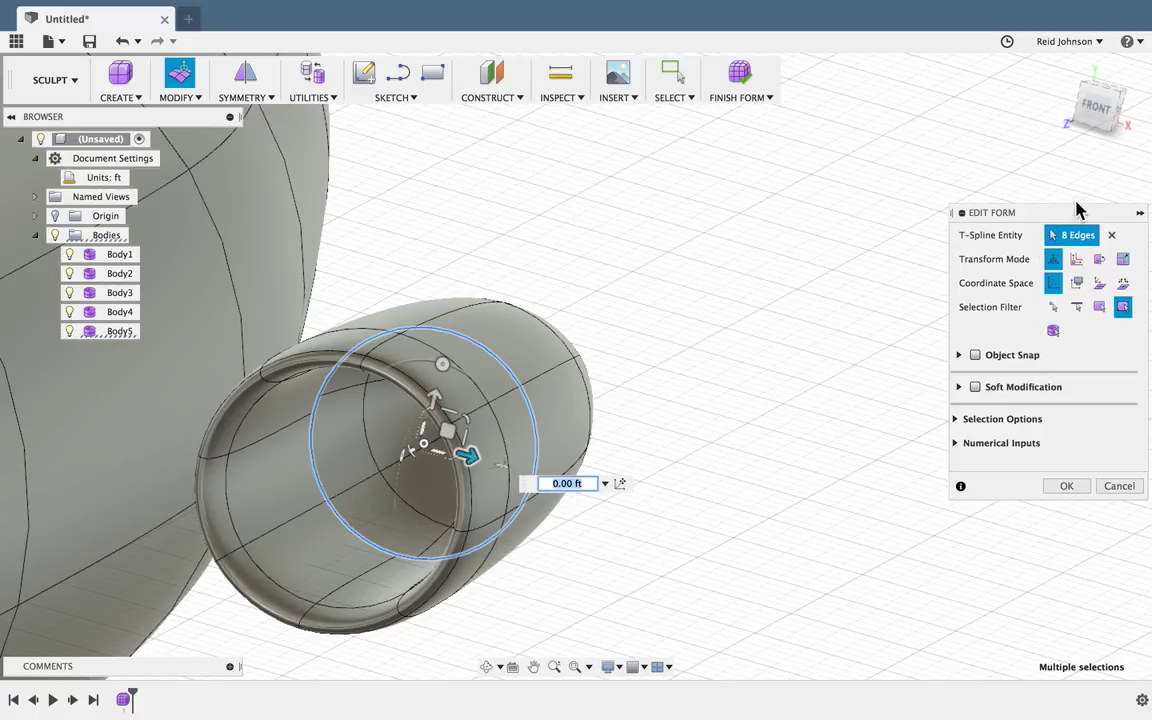
click(1115, 105)
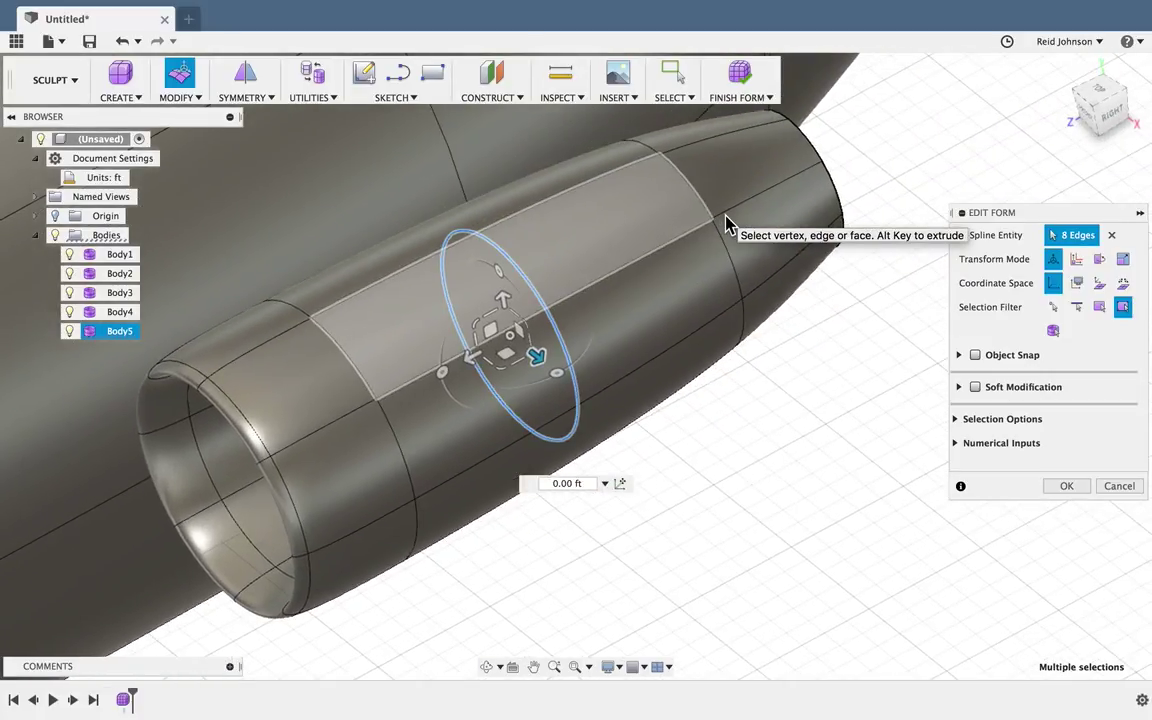
drag(347, 406, 722, 267)
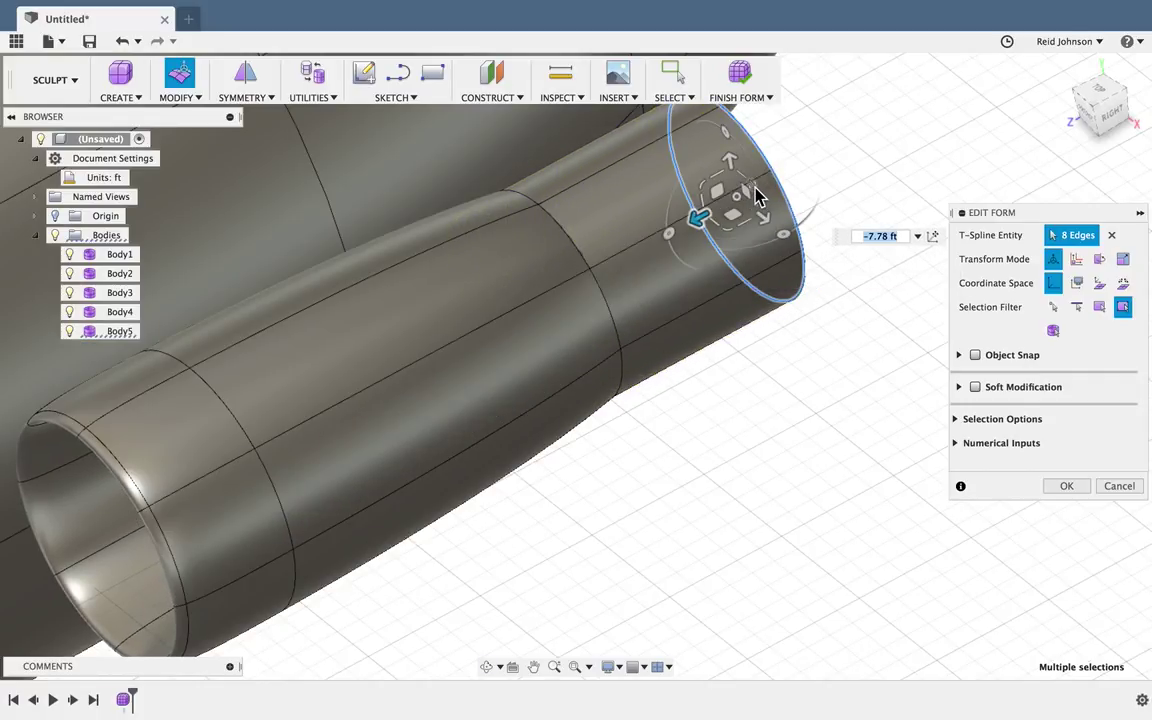
drag(757, 197, 727, 197)
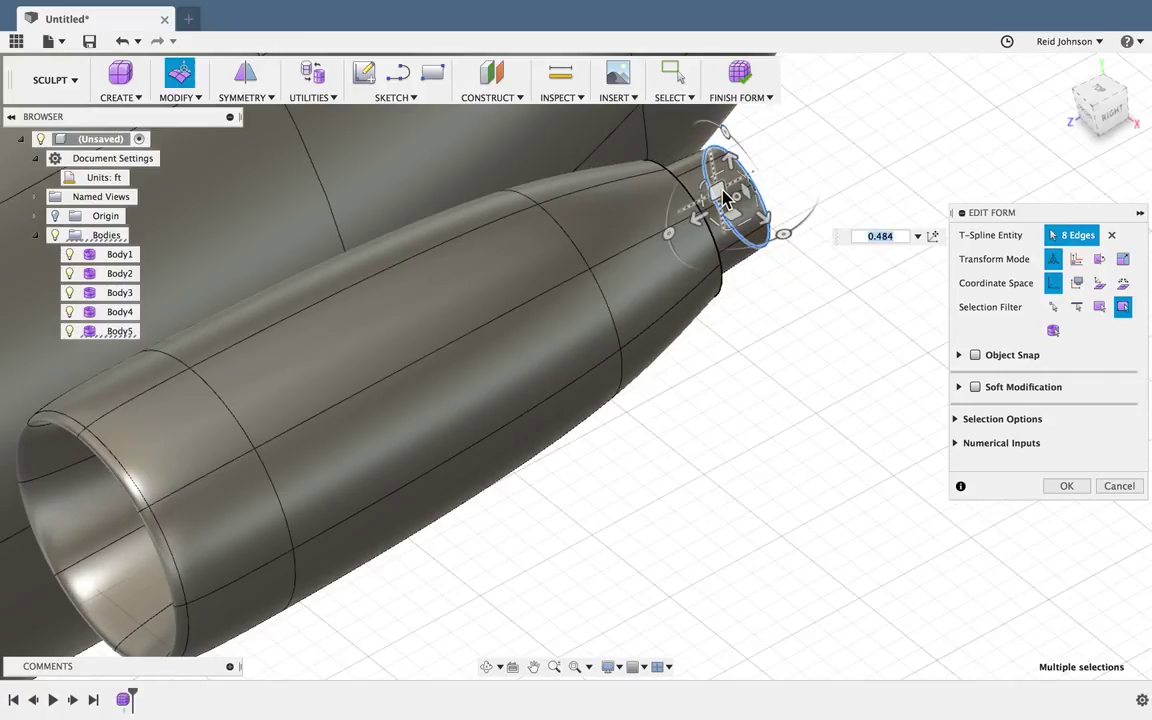
shift+middle_drag(1093, 115, 759, 188)
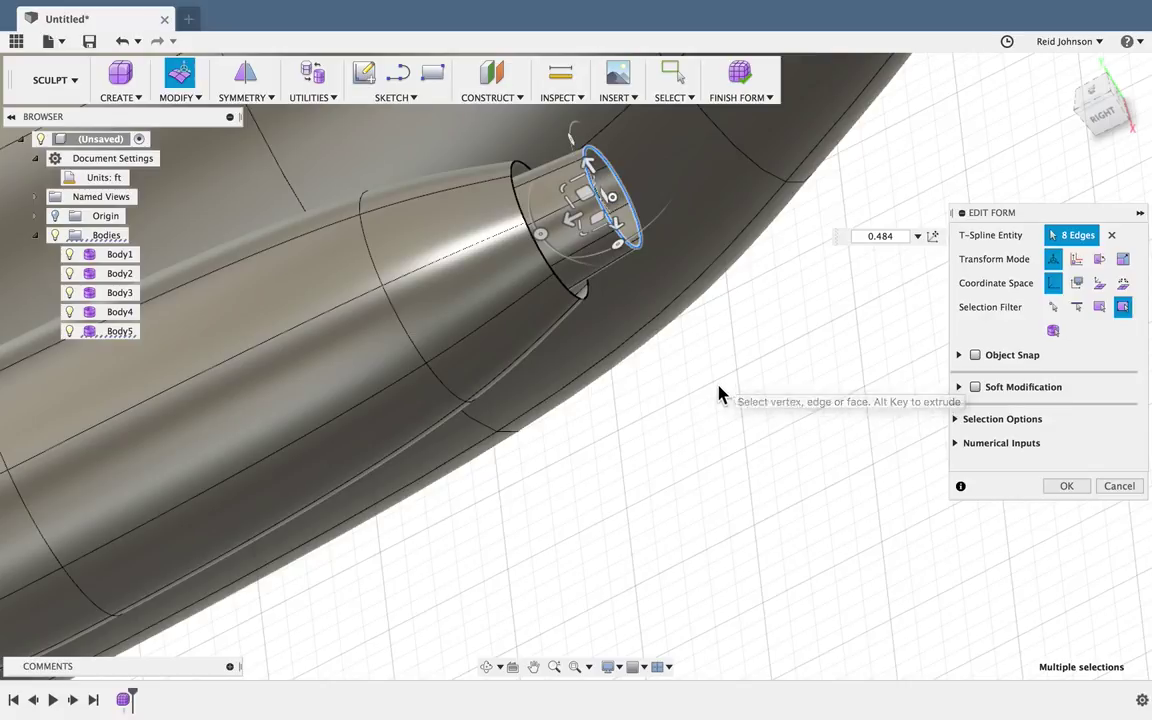
click(714, 396)
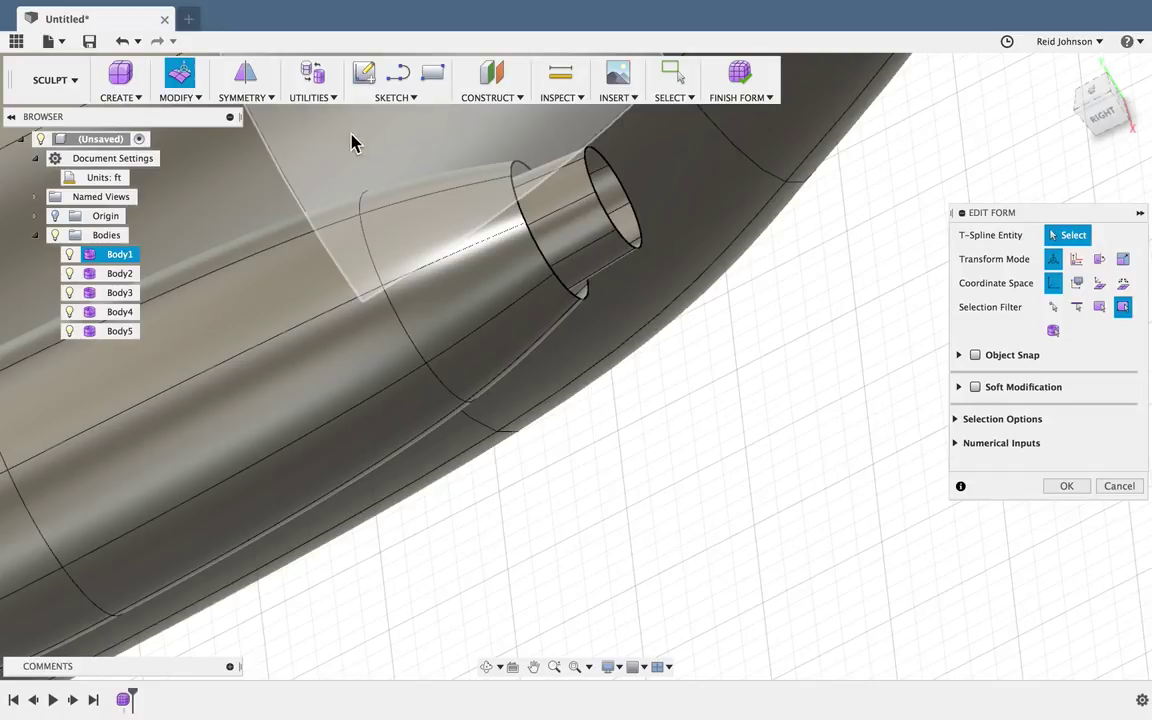
- Bridge the engine's outer rear rim to the rear rim of its inner wall
click(182, 101)
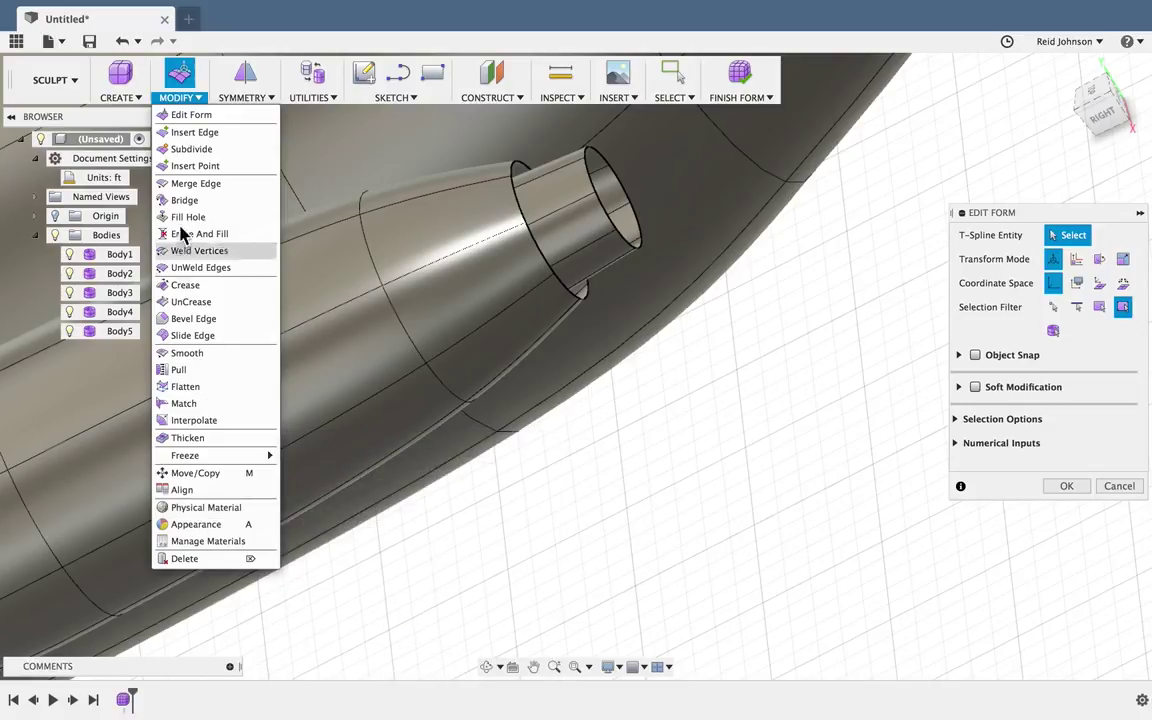
click(184, 200)
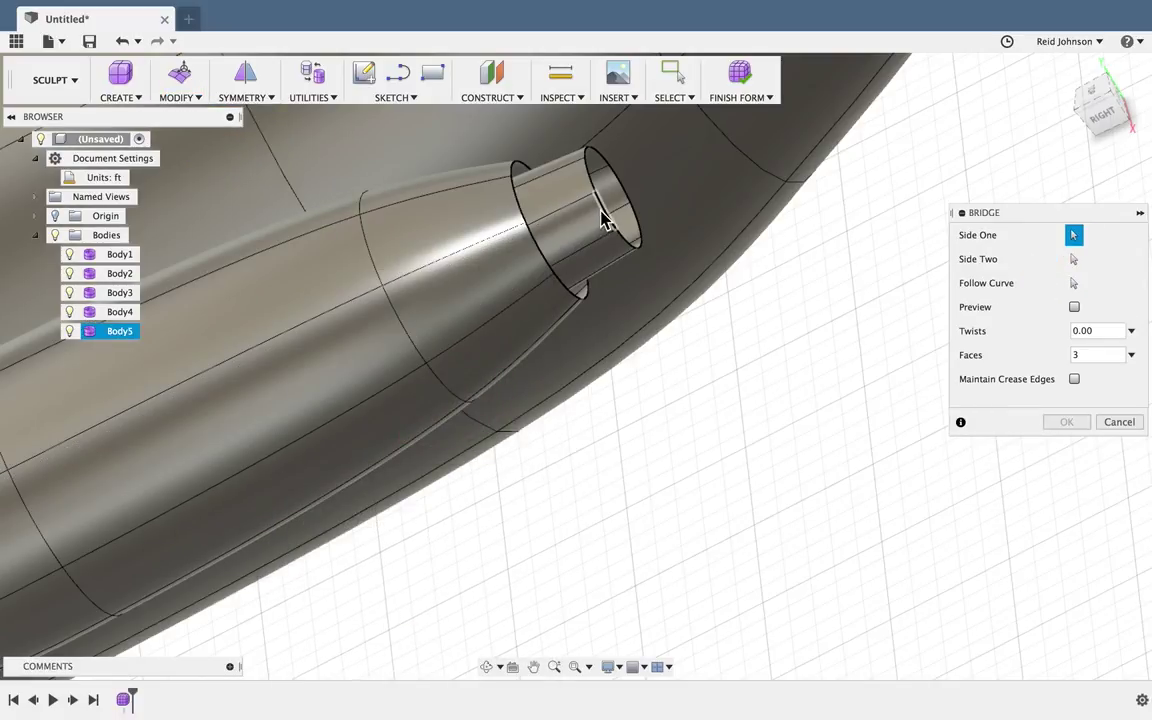
click(538, 254)
click(527, 224)
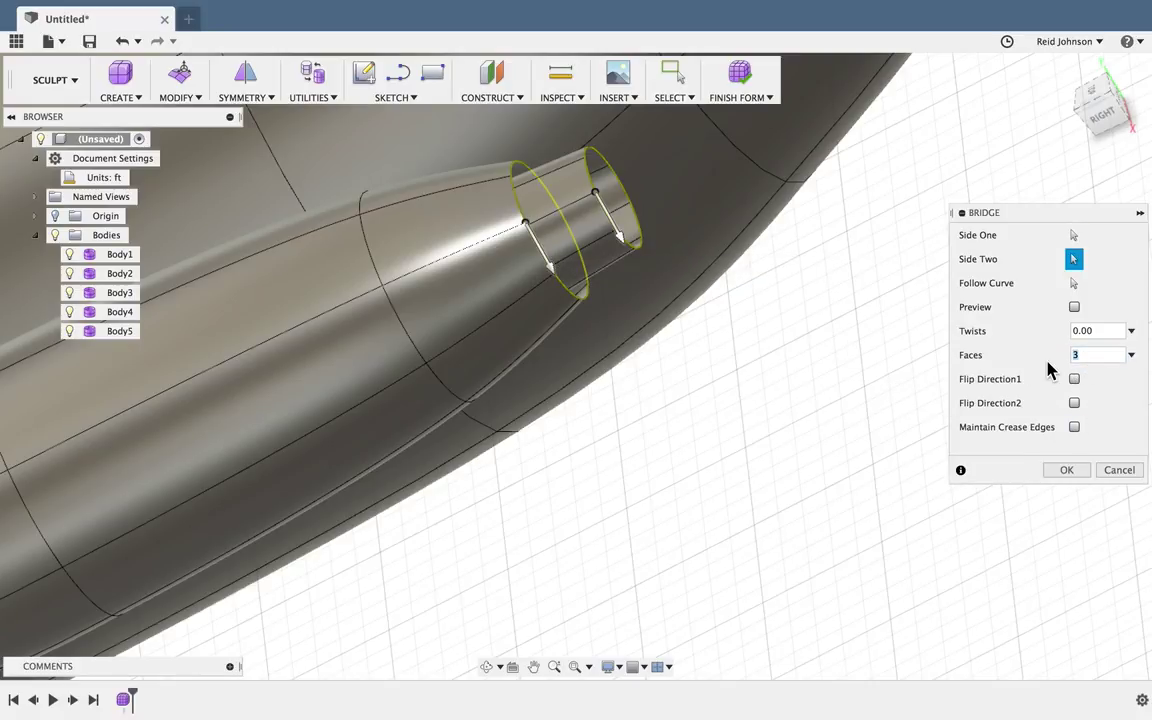
click(1067, 470)
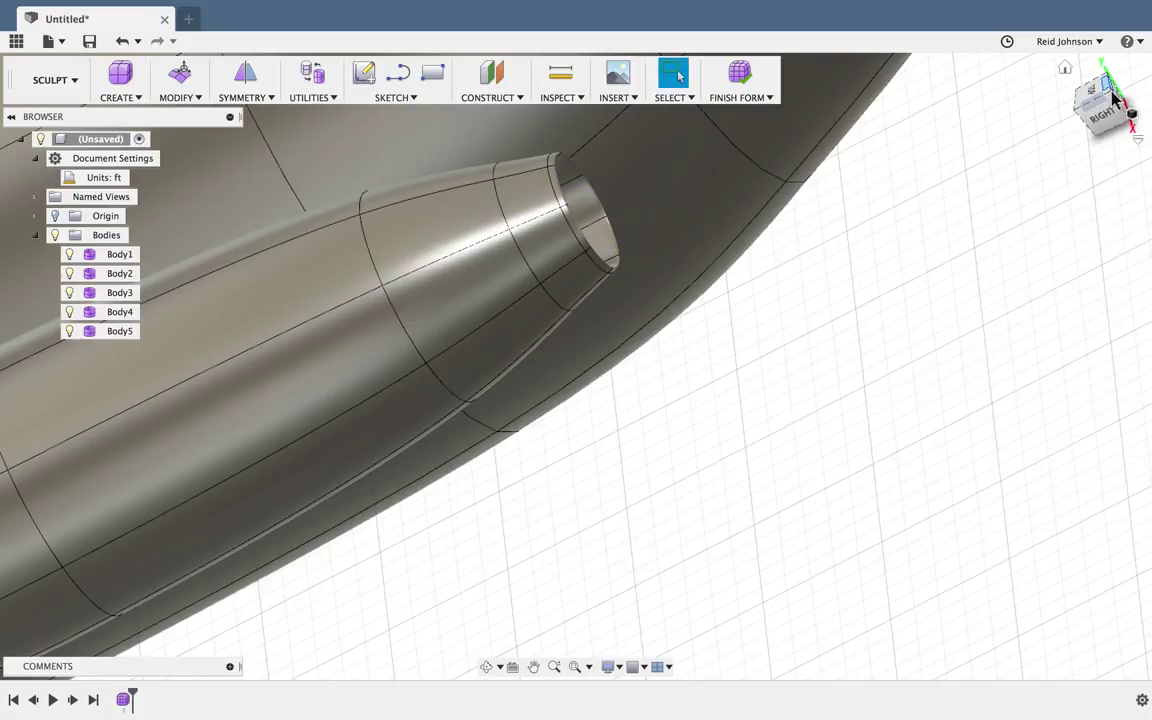
- In Edit Form, move the edge loop around the engine's exhaust lip forward along the nacelle
shift+middle_drag(1107, 100, 905, 182)
scroll(905, 182, up, 5)
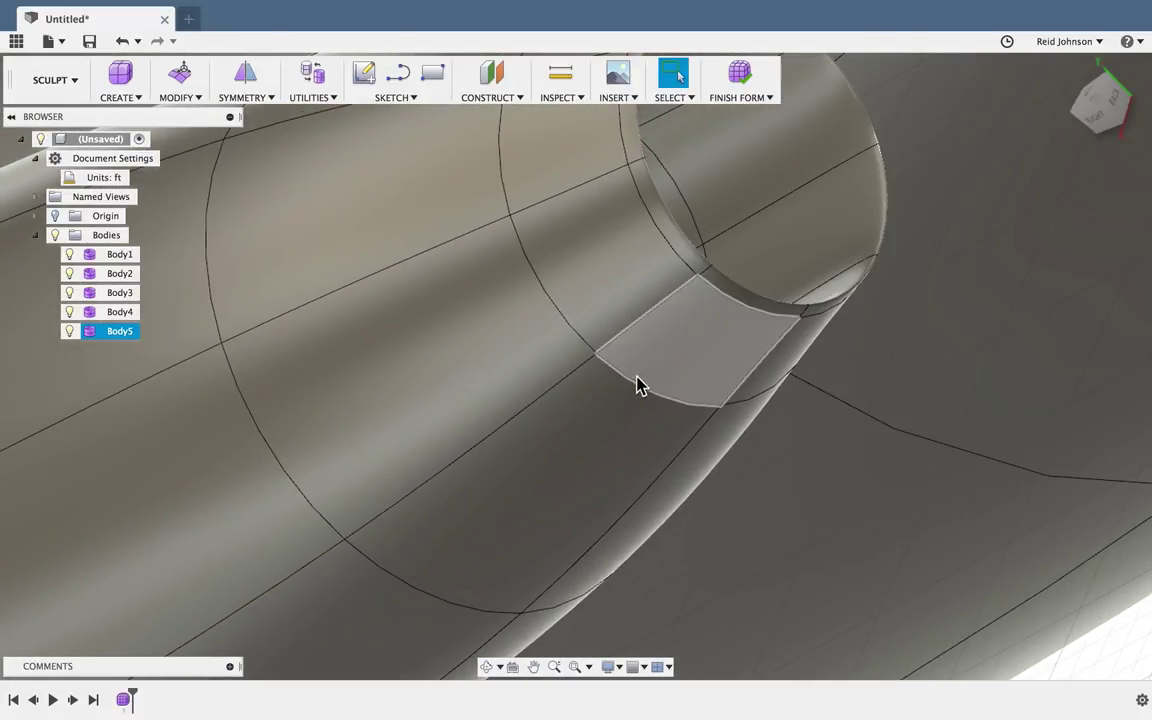
double_click(656, 232)
drag(656, 232, 1125, 597)
key(super+z)
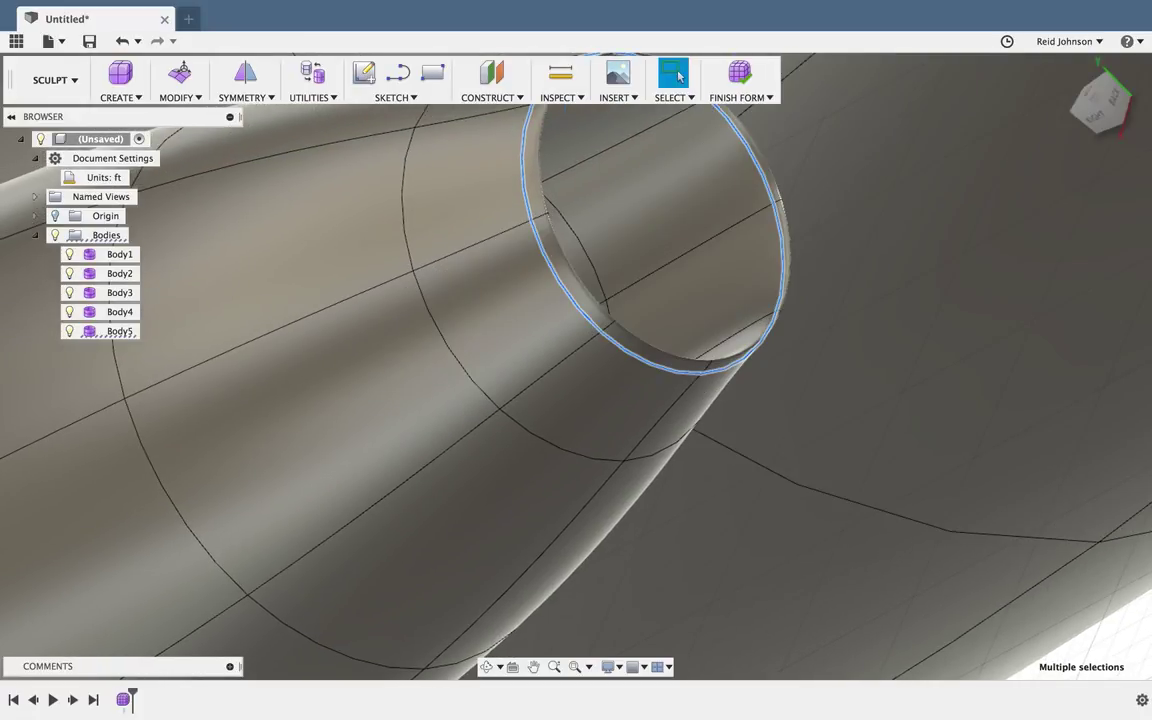
right_click(1125, 658)
click(1112, 627)
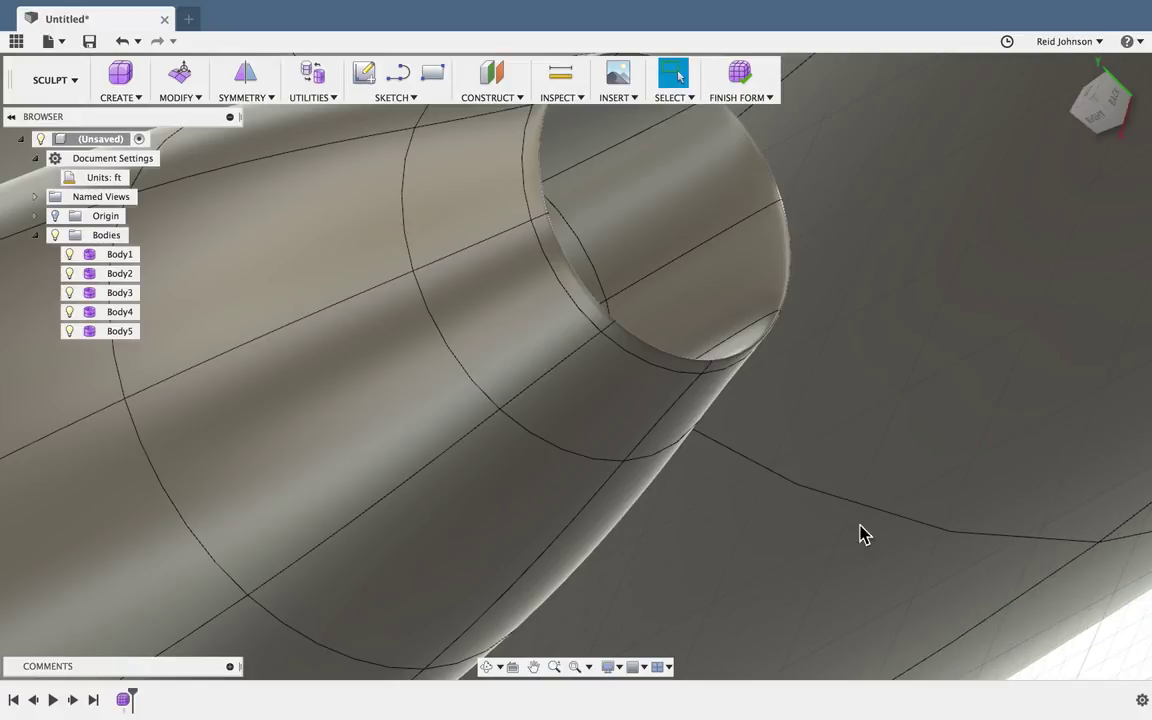
double_click(634, 360)
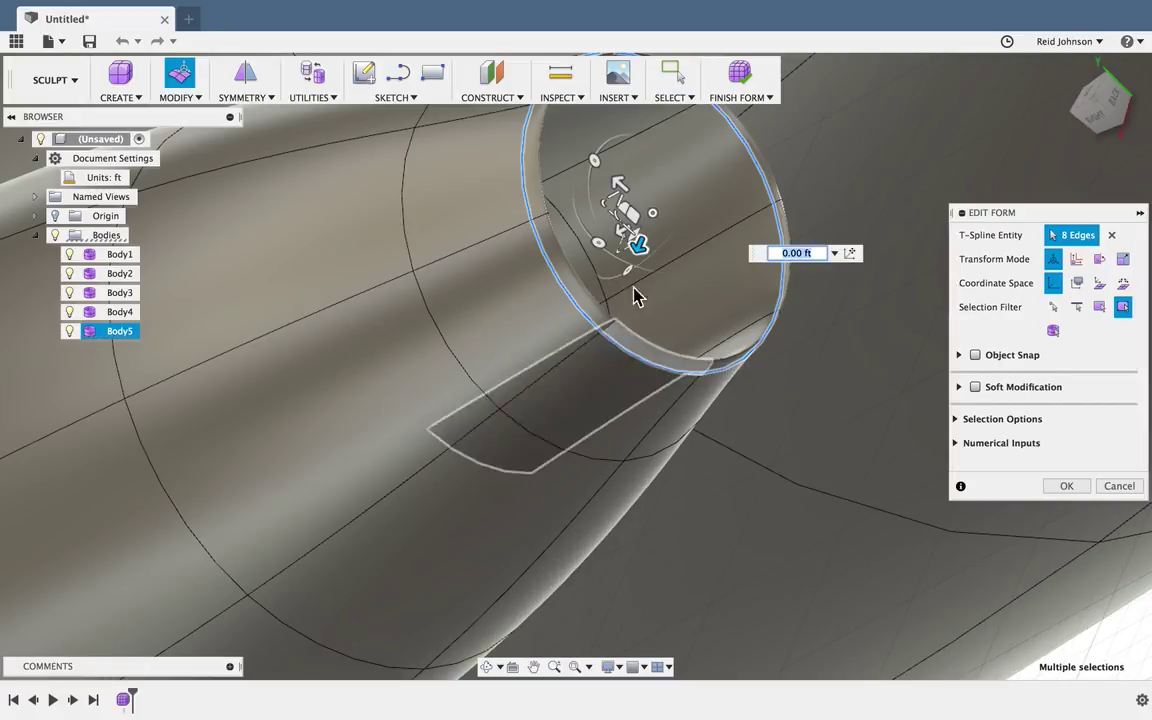
drag(637, 244, 321, 345)
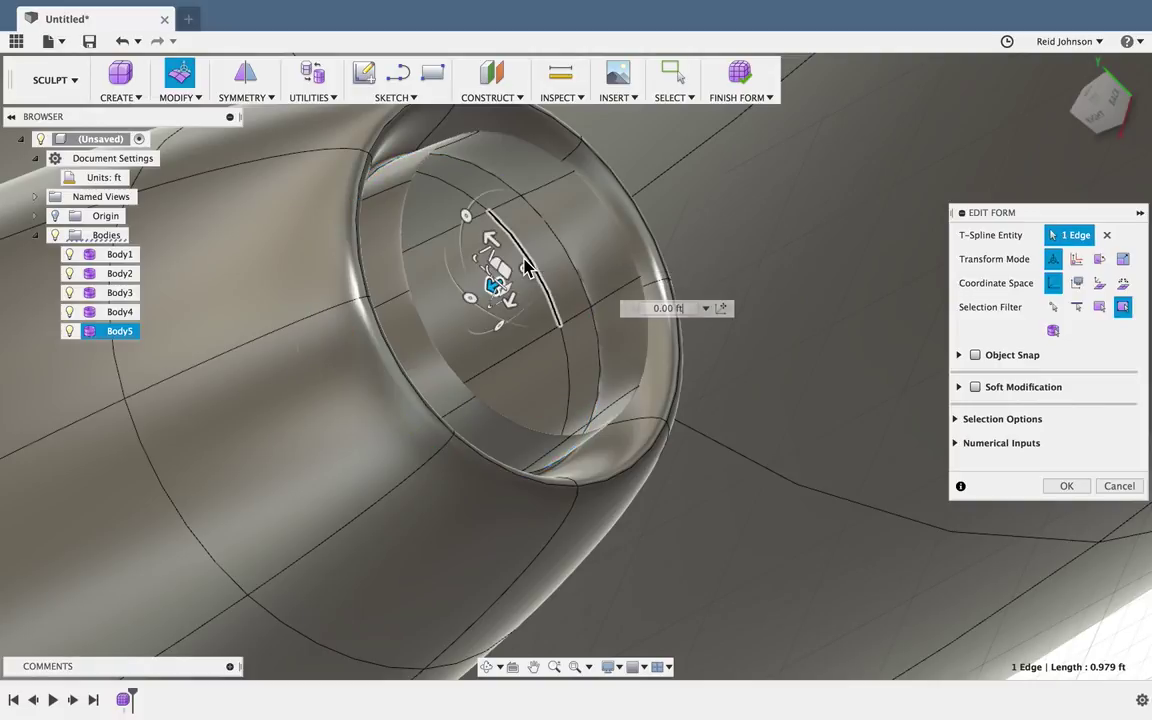
- Move the edge loop inside the exhaust opening forward and scale it by about 0.602, and finish Edit Form
double_click(518, 270)
mouse_move(400, 347)
mouse_down()
mouse_move(401, 334)
mouse_move(420, 344)
mouse_up()
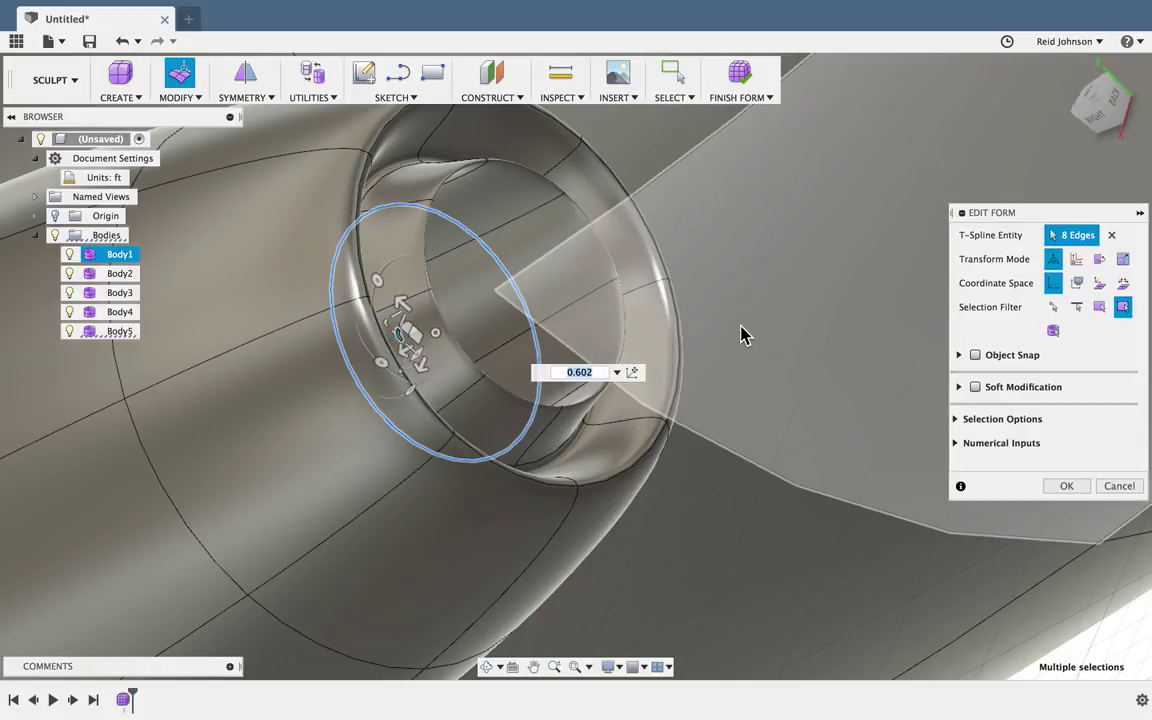
click(1062, 488)
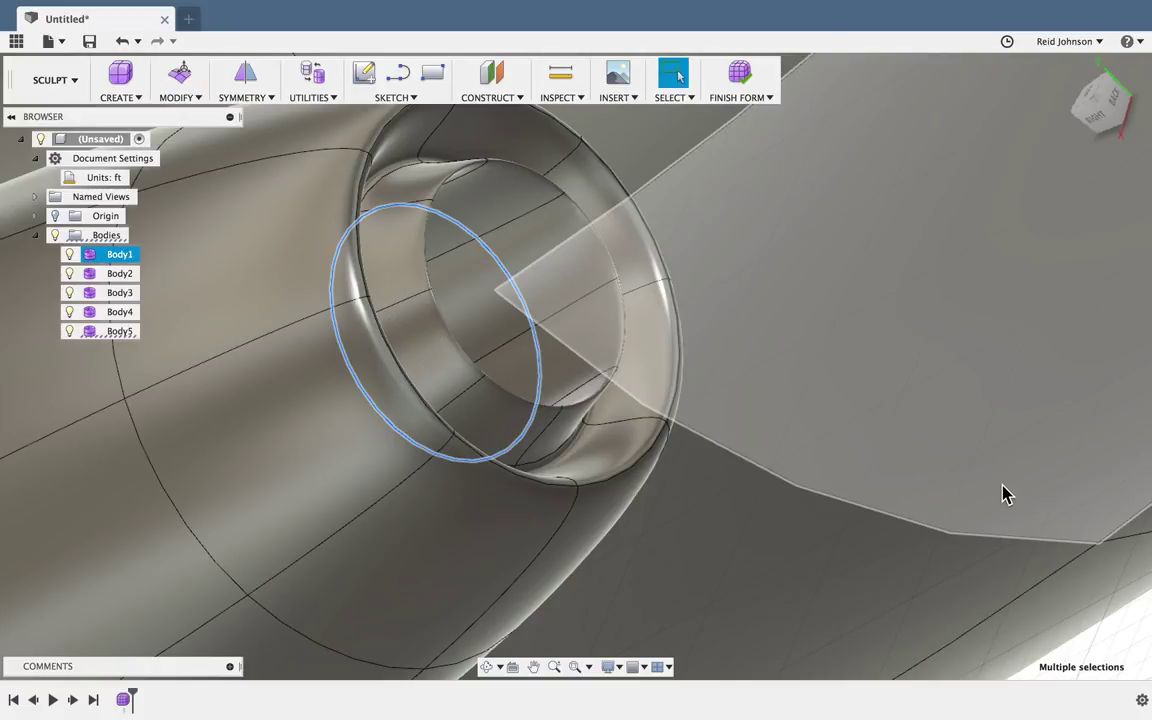
scroll(1015, 500, down, 3)
click(1008, 520)
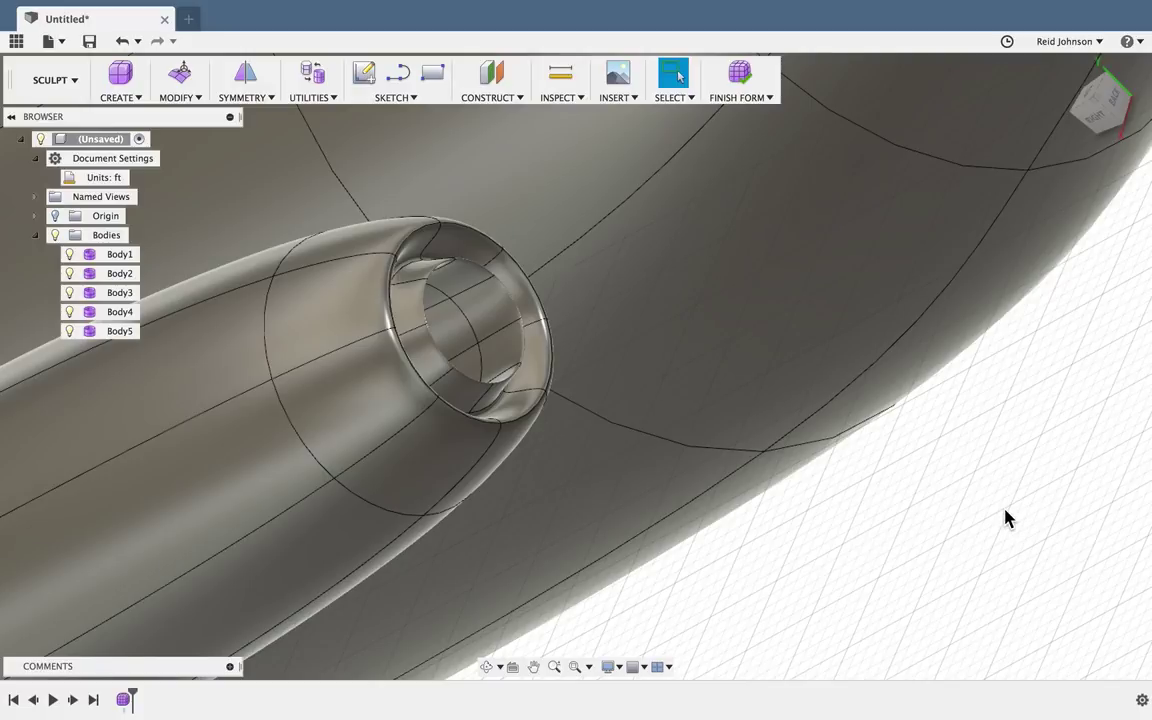
- Finish the form to view the smooth engine, and undo it to return to sculpting
scroll(1005, 517, down, 3)
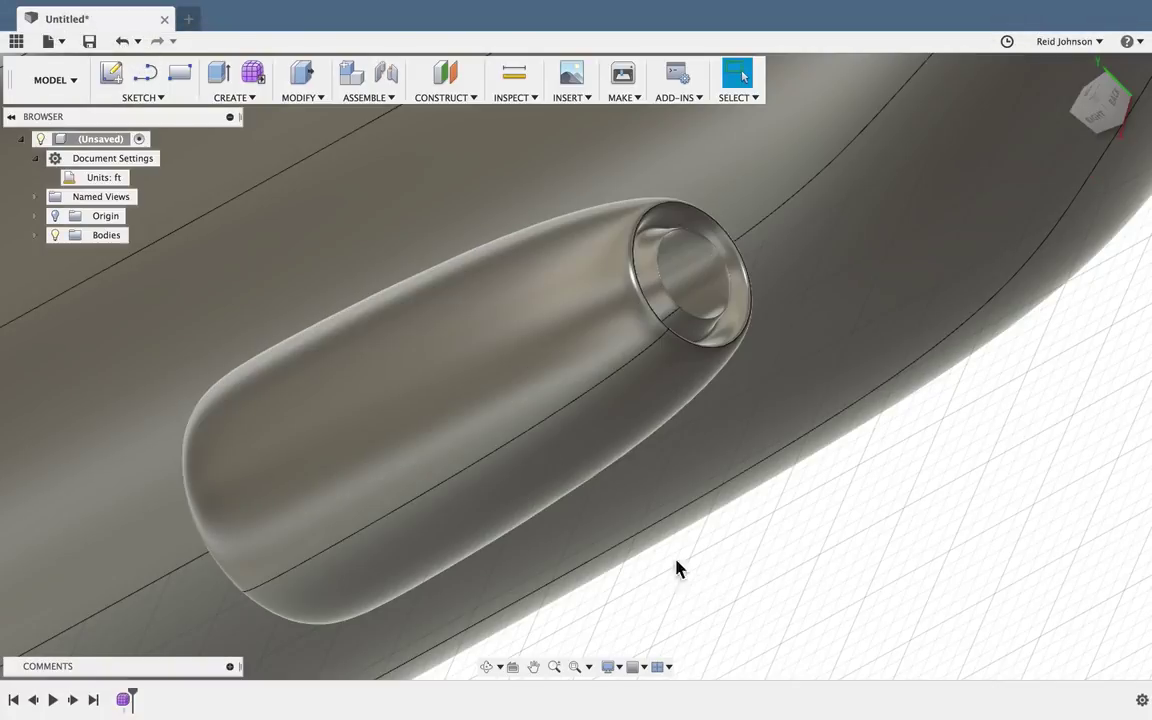
click(121, 41)
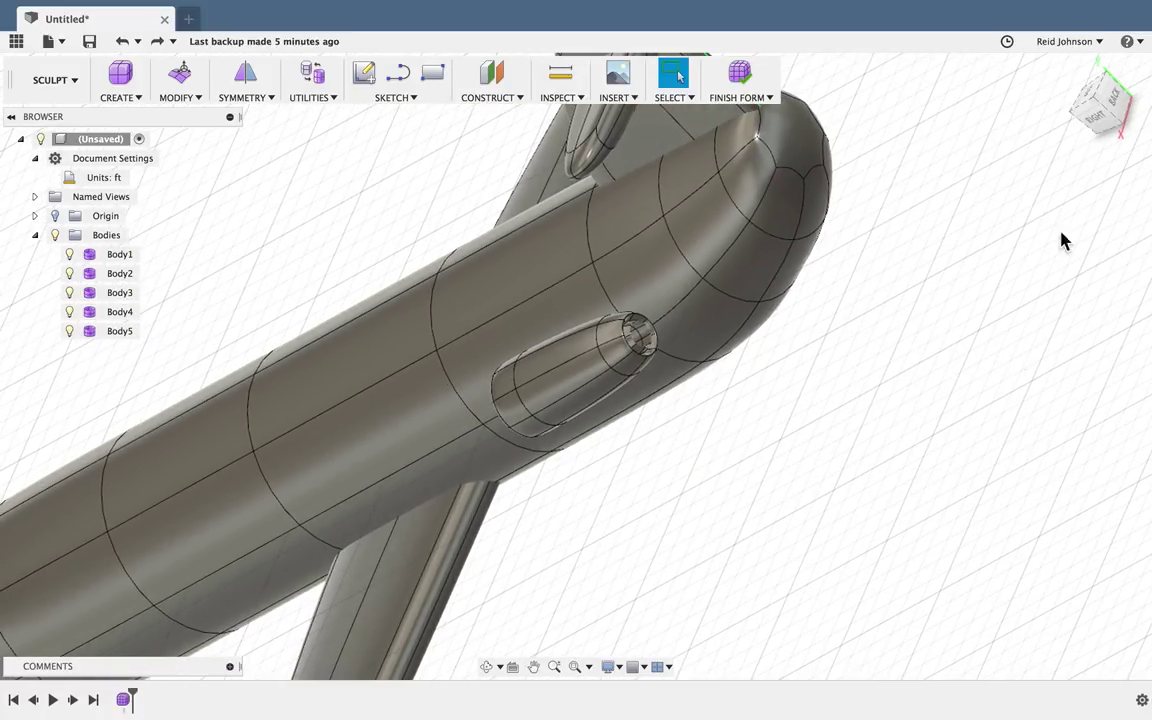
click(1068, 74)
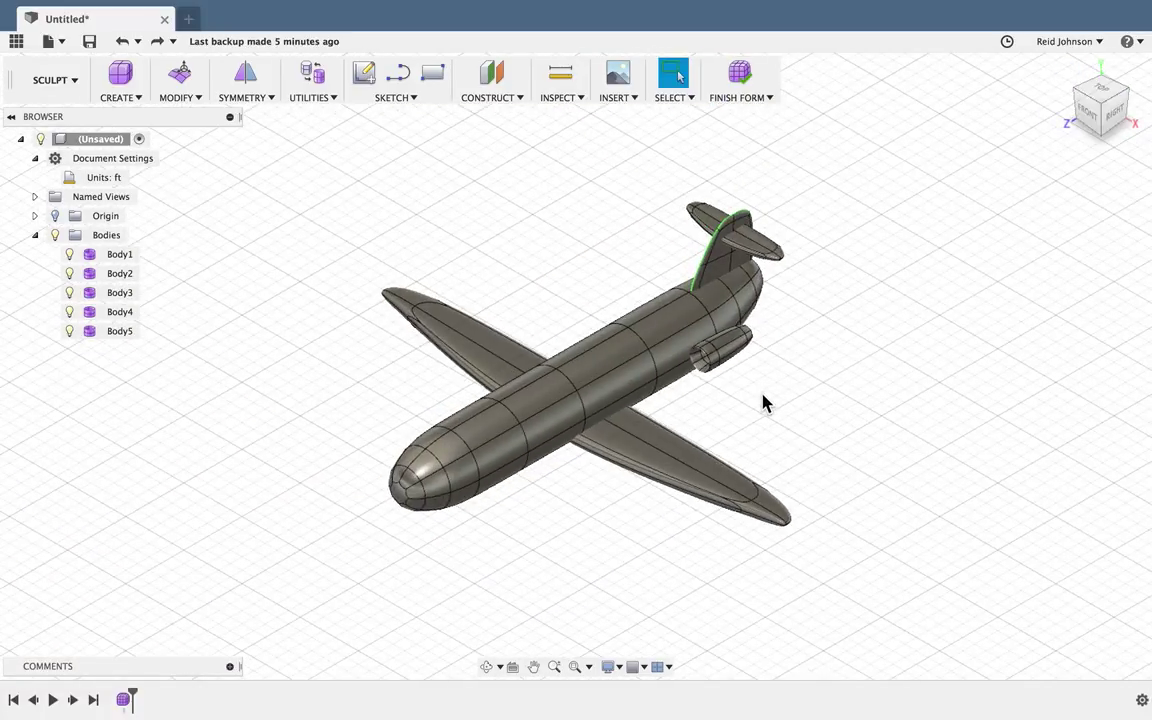
- Mirror-duplicate the engine nacelle across the fuselage's vertical centre plane with Weld on
scroll(761, 401, up, 5)
scroll(765, 401, right, 2)
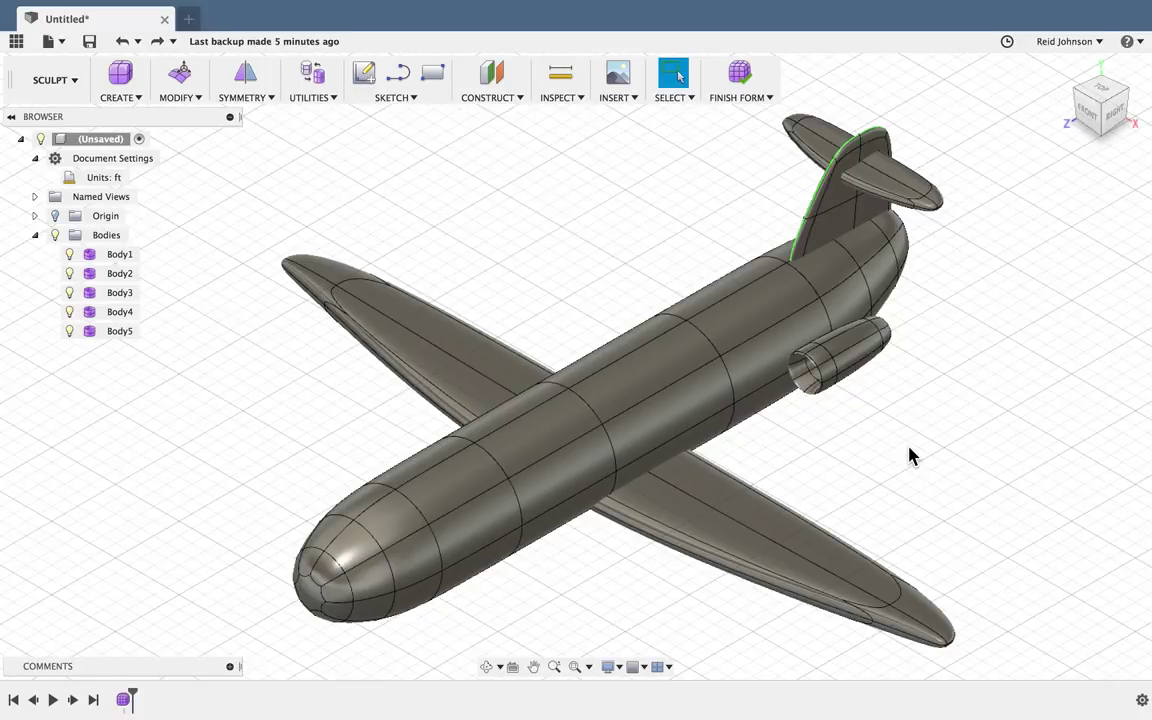
scroll(910, 455, up, 3)
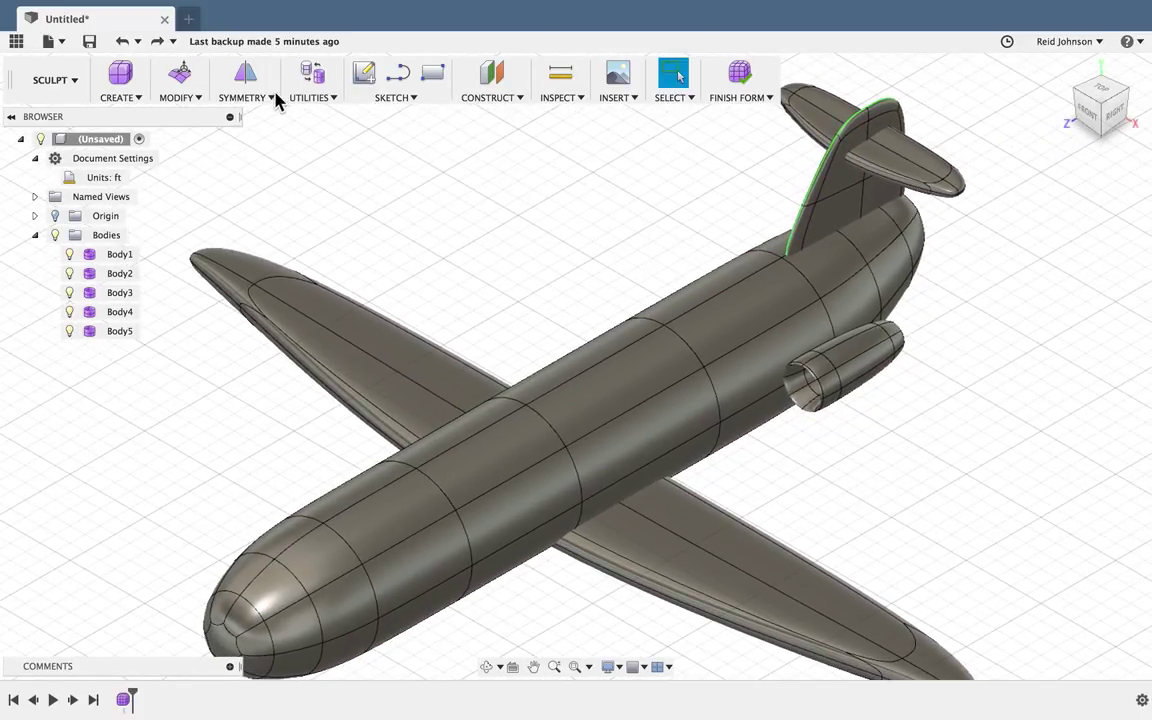
click(245, 97)
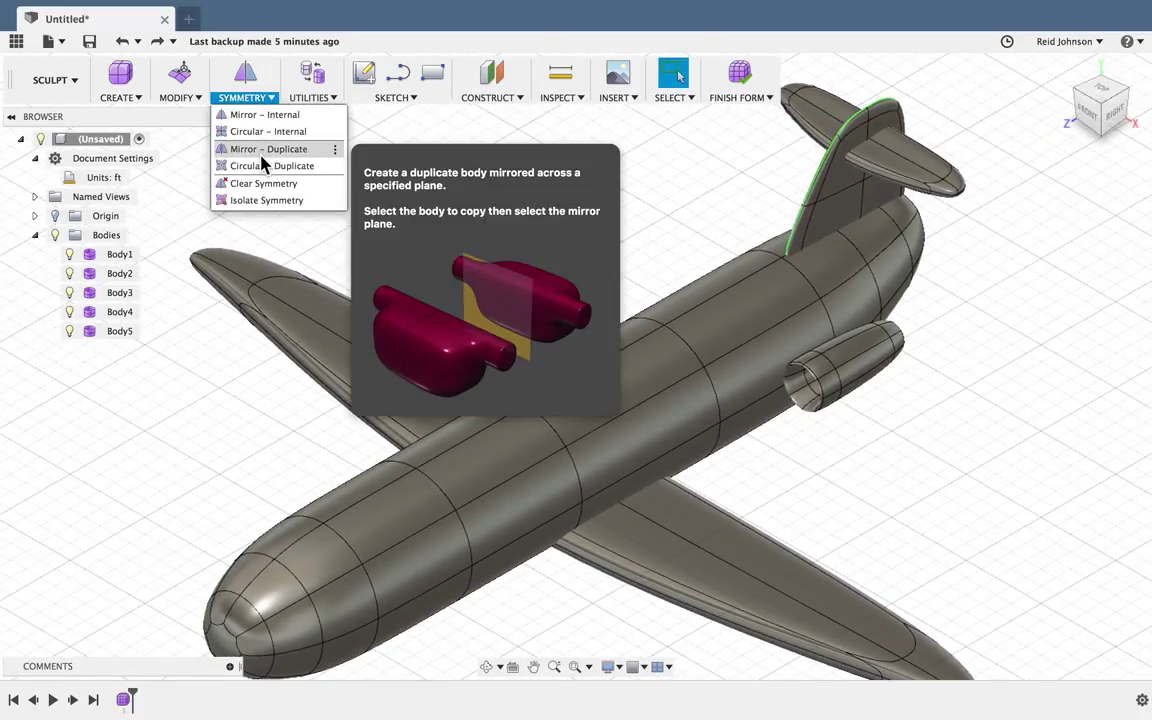
click(266, 149)
click(852, 383)
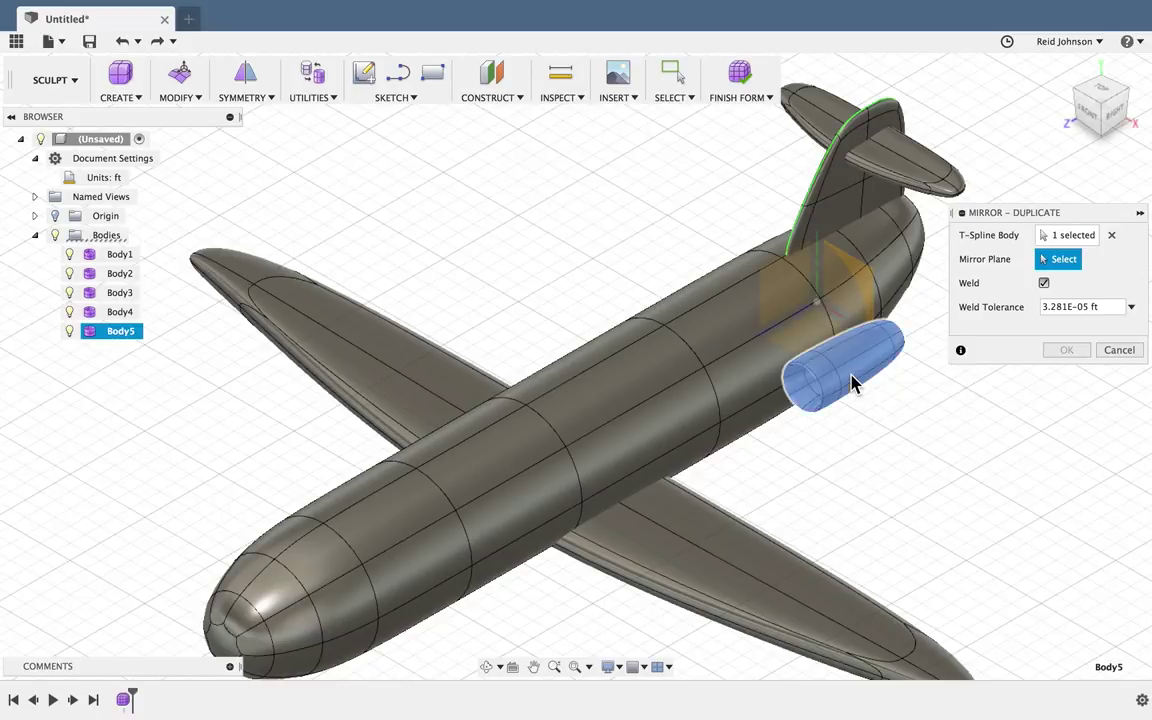
click(788, 278)
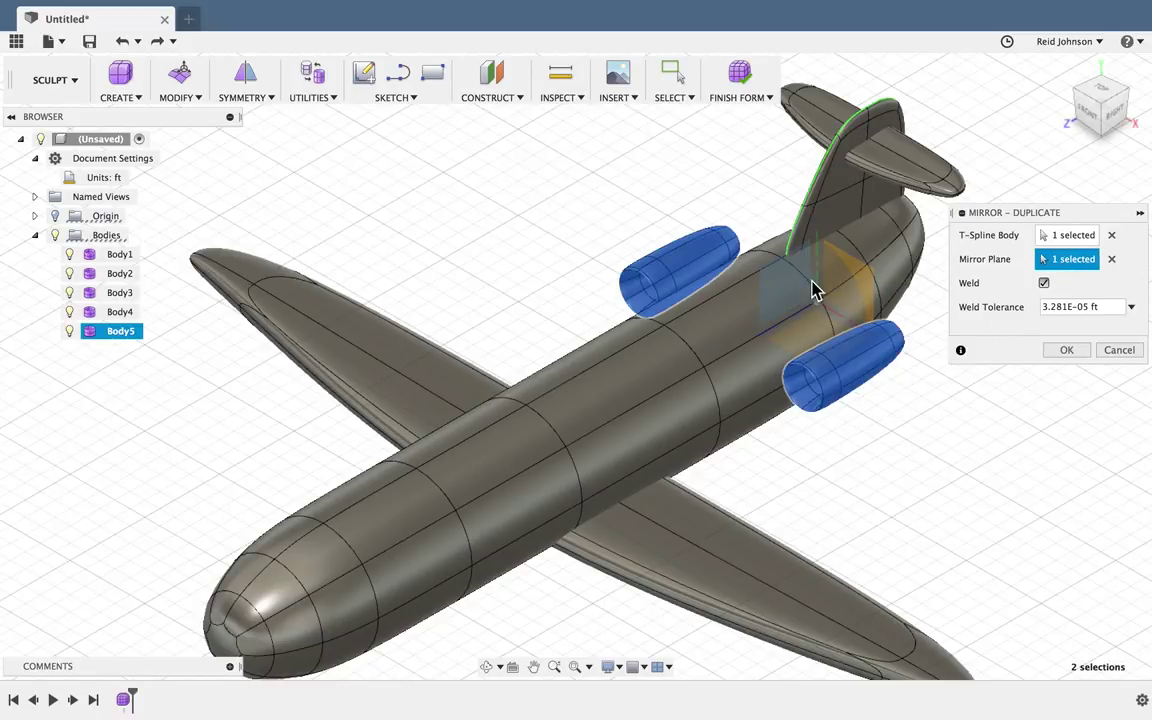
click(1063, 352)
key(Escape)
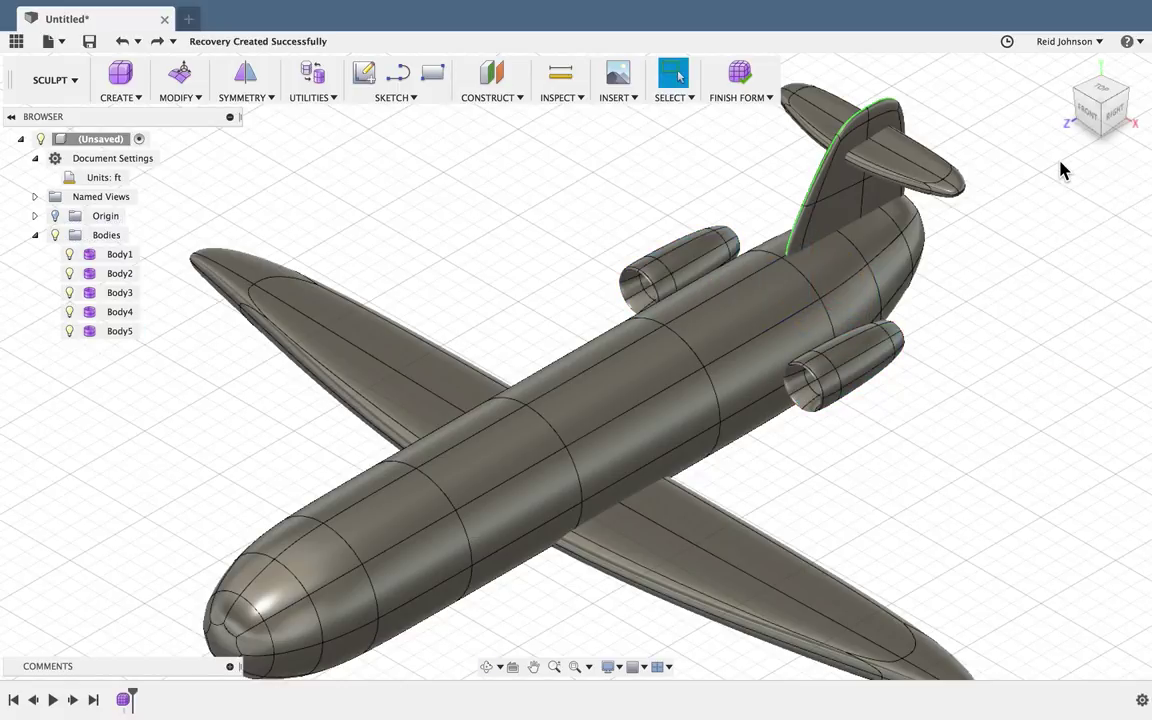
- In Edit Form, lower the two edges across the top of the fuselage nose by about 1.675 ft
click(1103, 140)
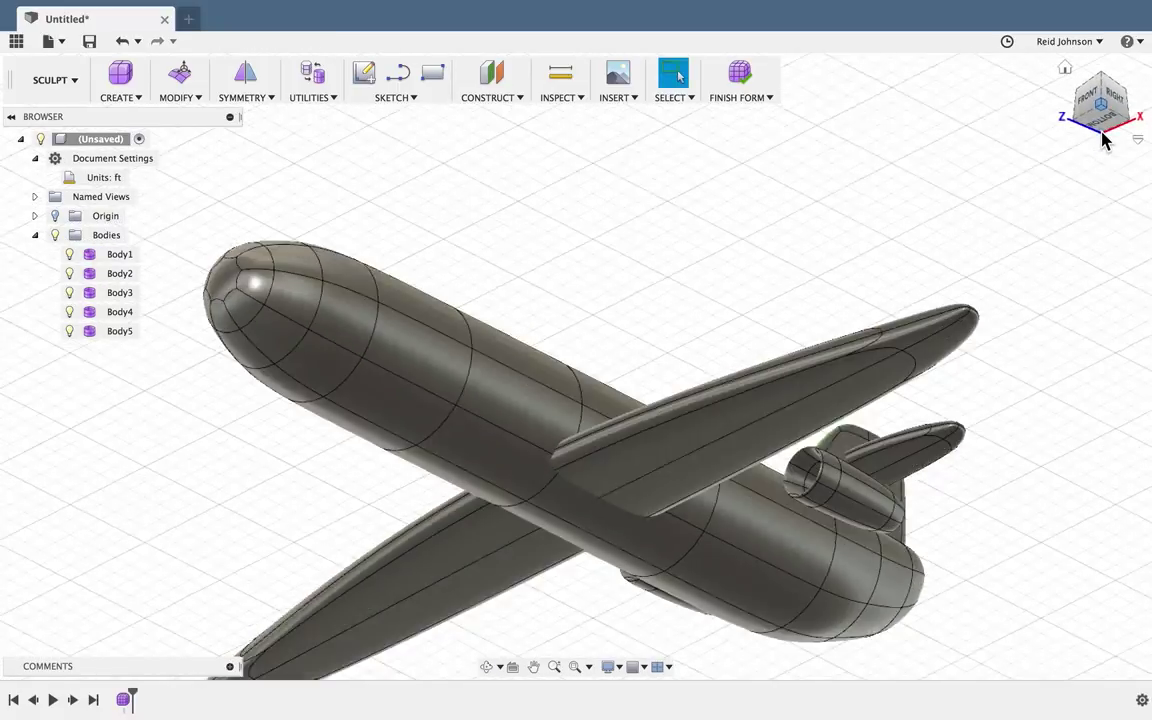
click(1063, 72)
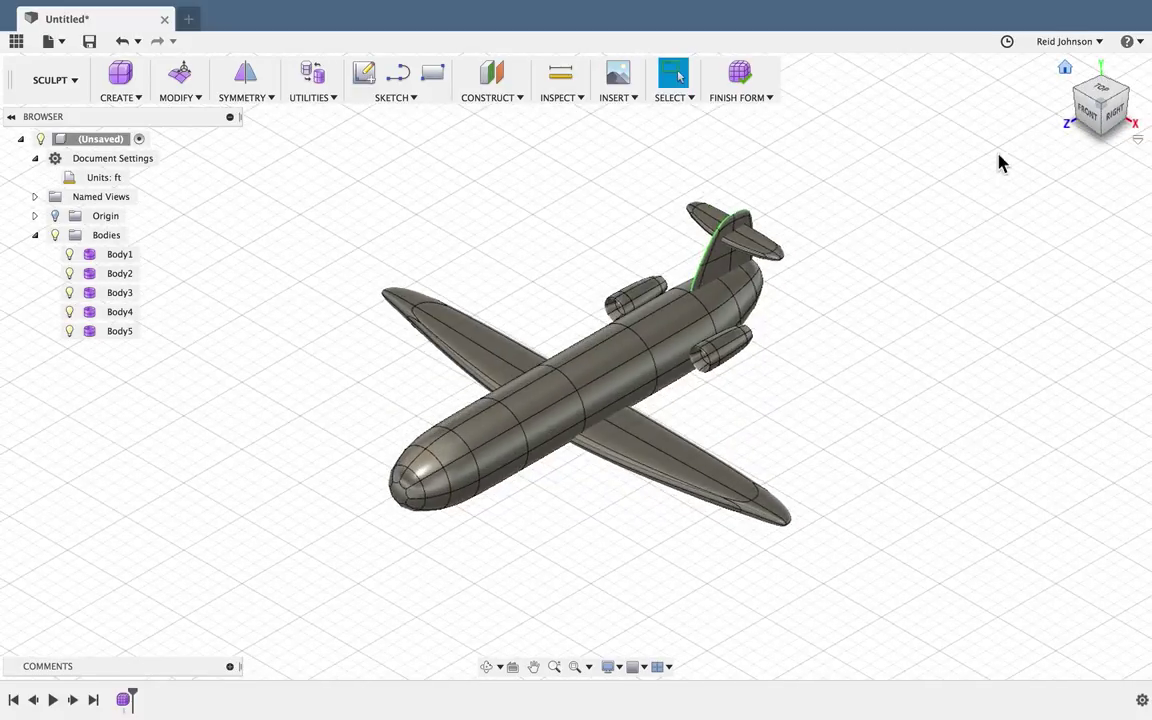
scroll(597, 540, up, 8)
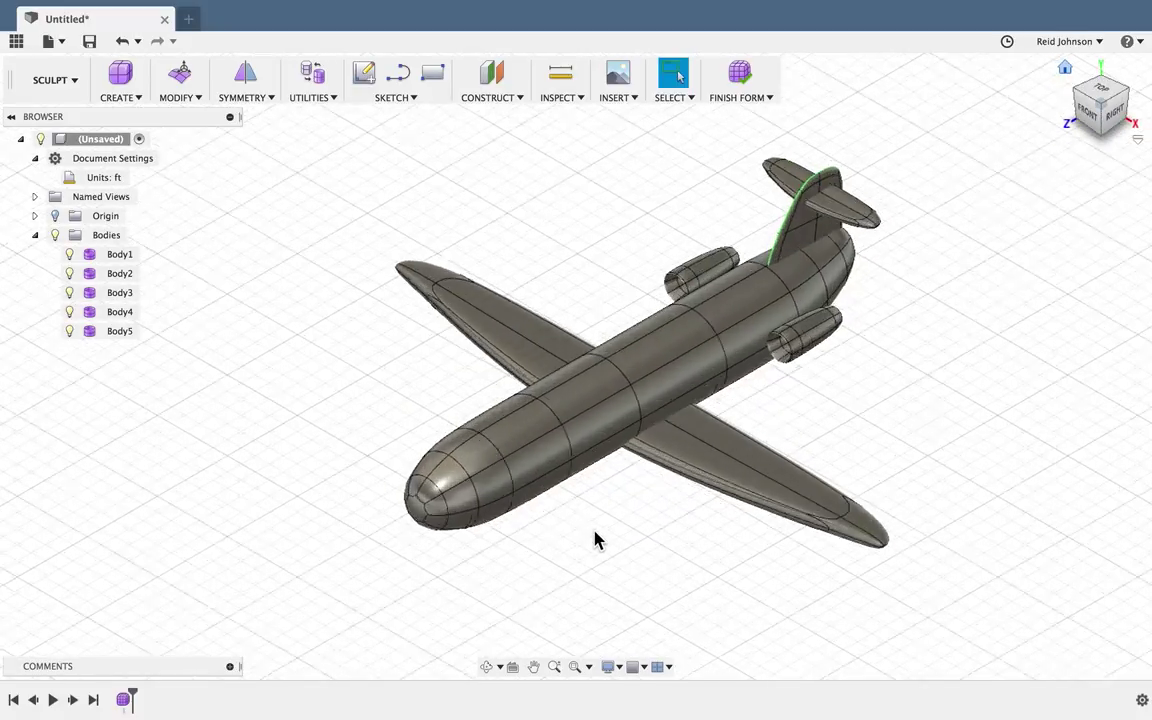
scroll(617, 481, down, 1)
scroll(617, 478, up, 1)
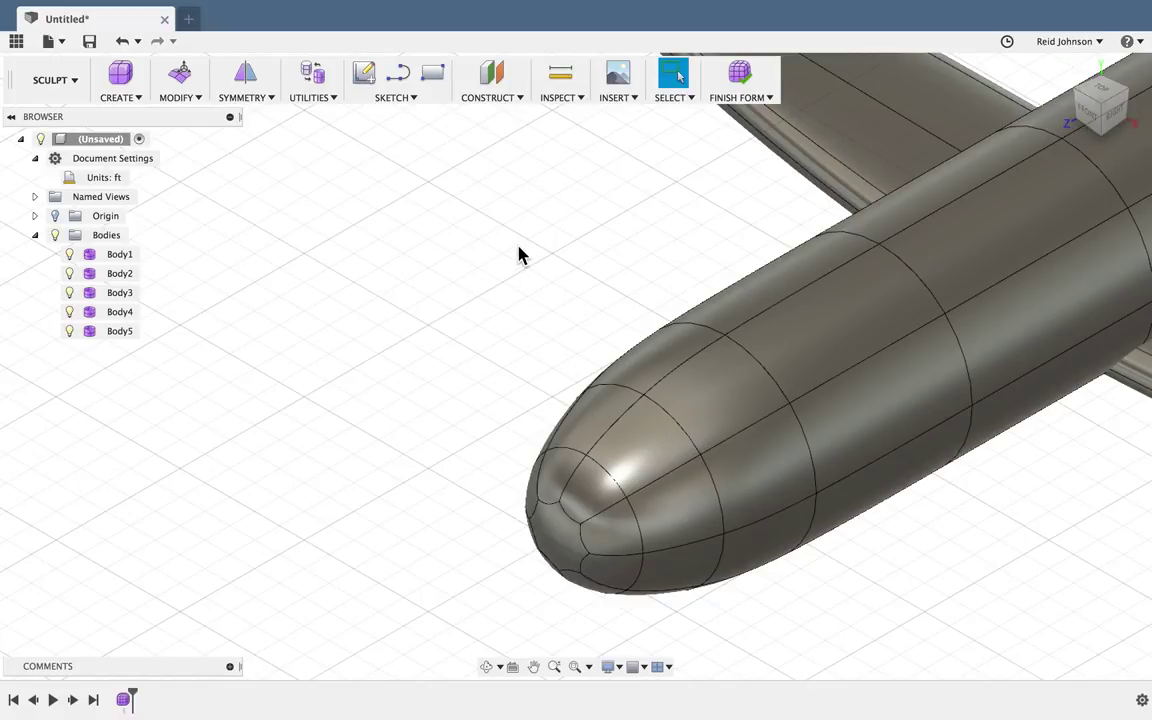
right_click(522, 300)
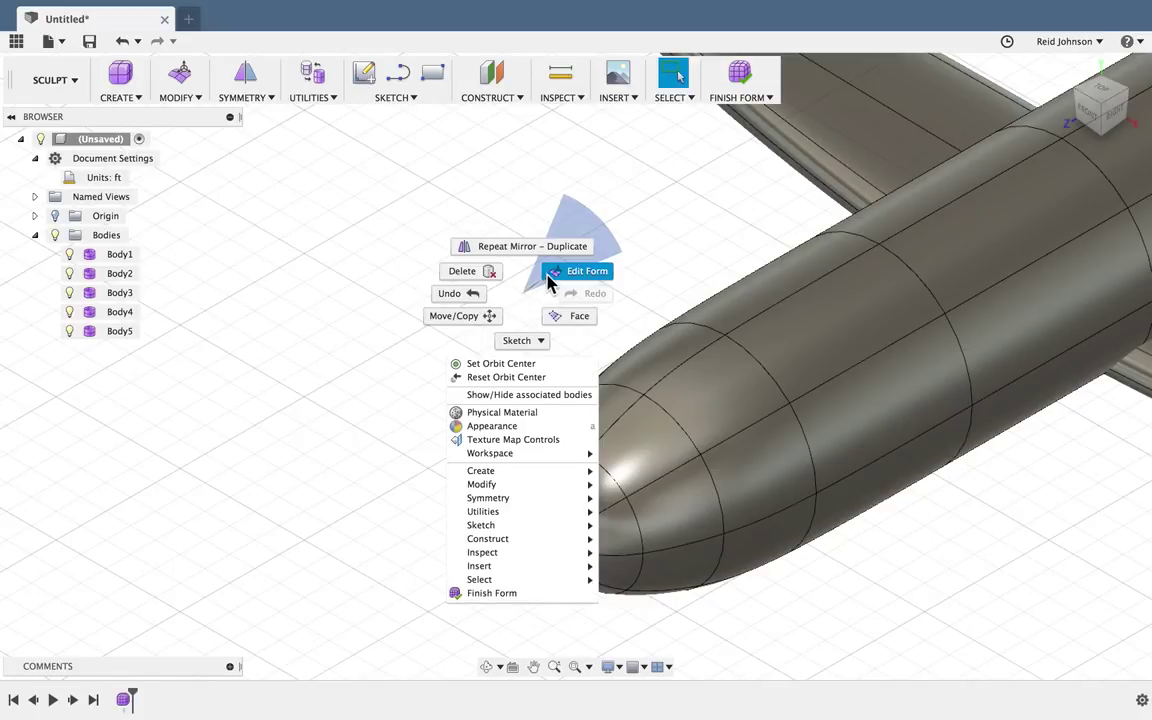
click(555, 281)
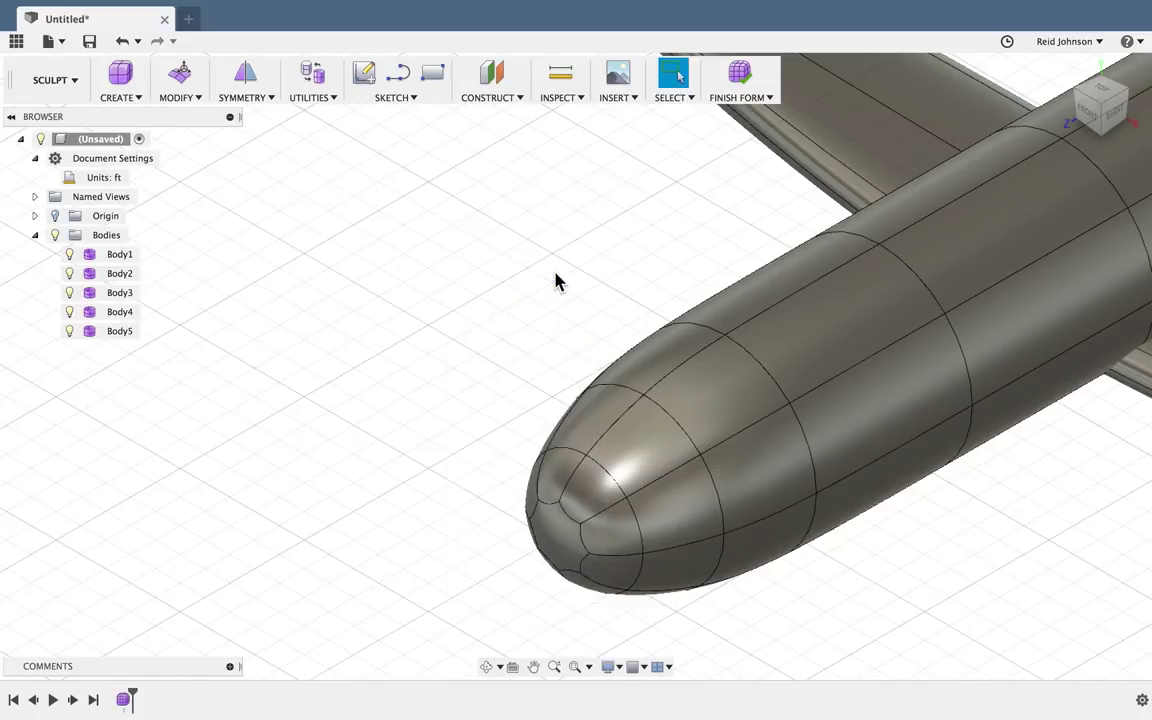
click(681, 438)
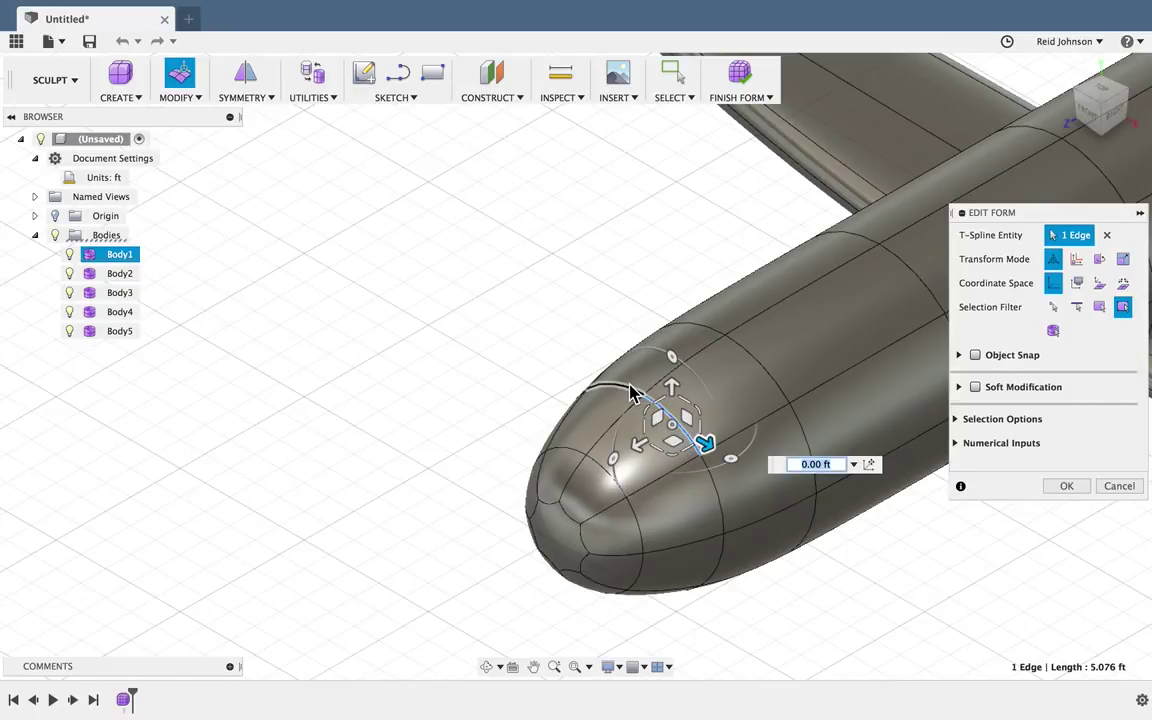
shift+click(642, 399)
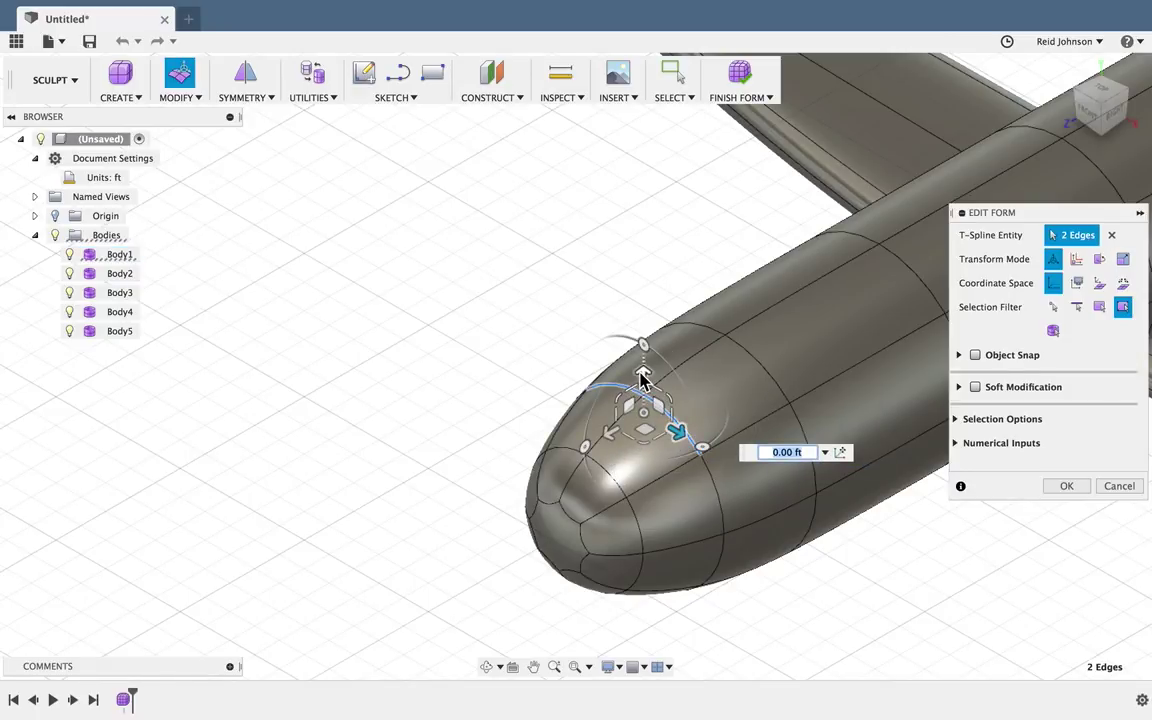
drag(643, 378, 643, 406)
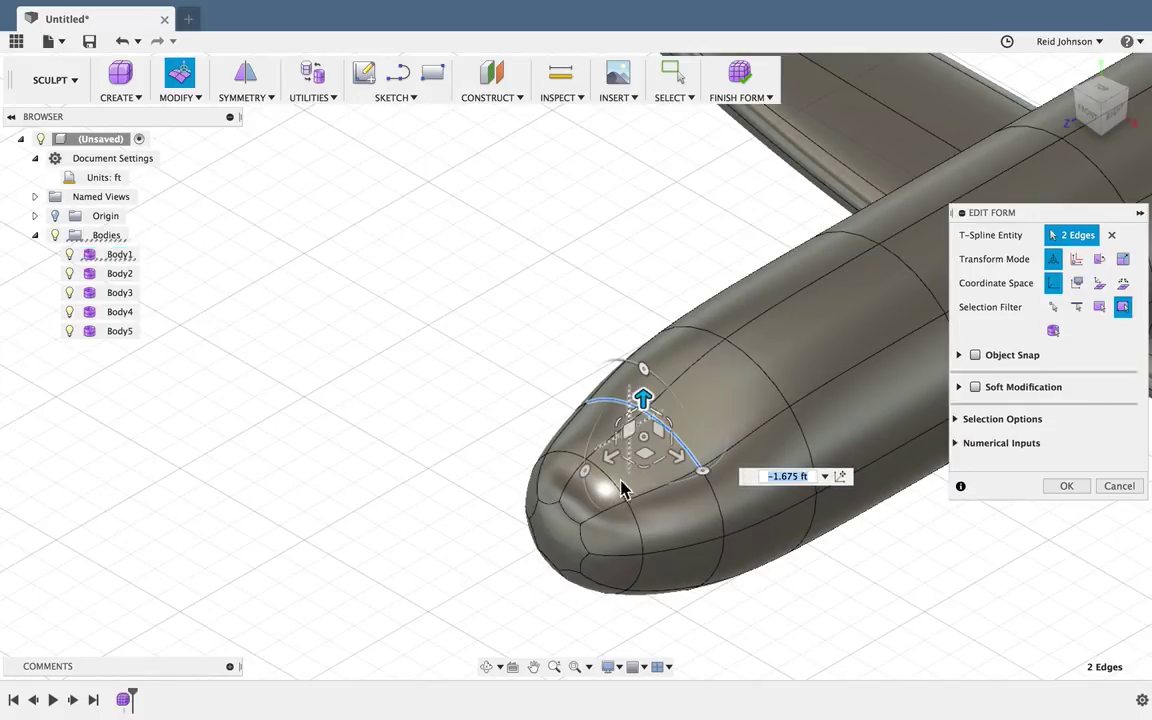
- Lower the nose-tip face and its surrounding edge loop by about 1.731 ft, and push them slightly forward
click(566, 545)
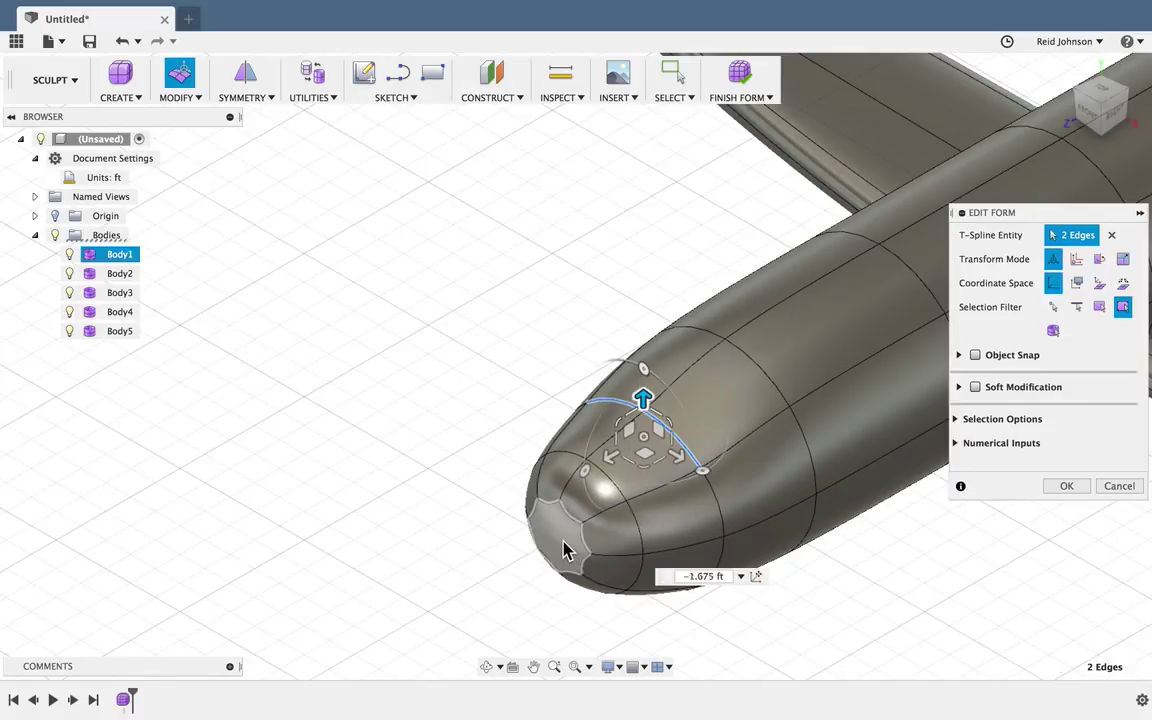
shift+double_click(613, 488)
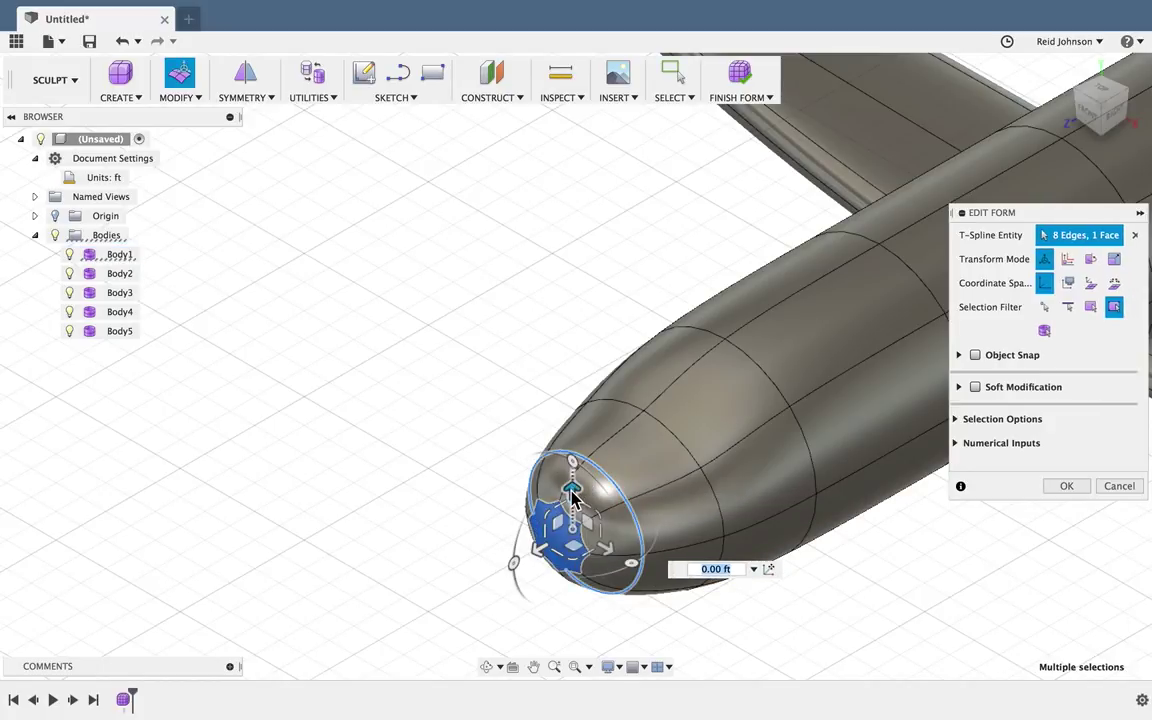
drag(571, 489, 566, 518)
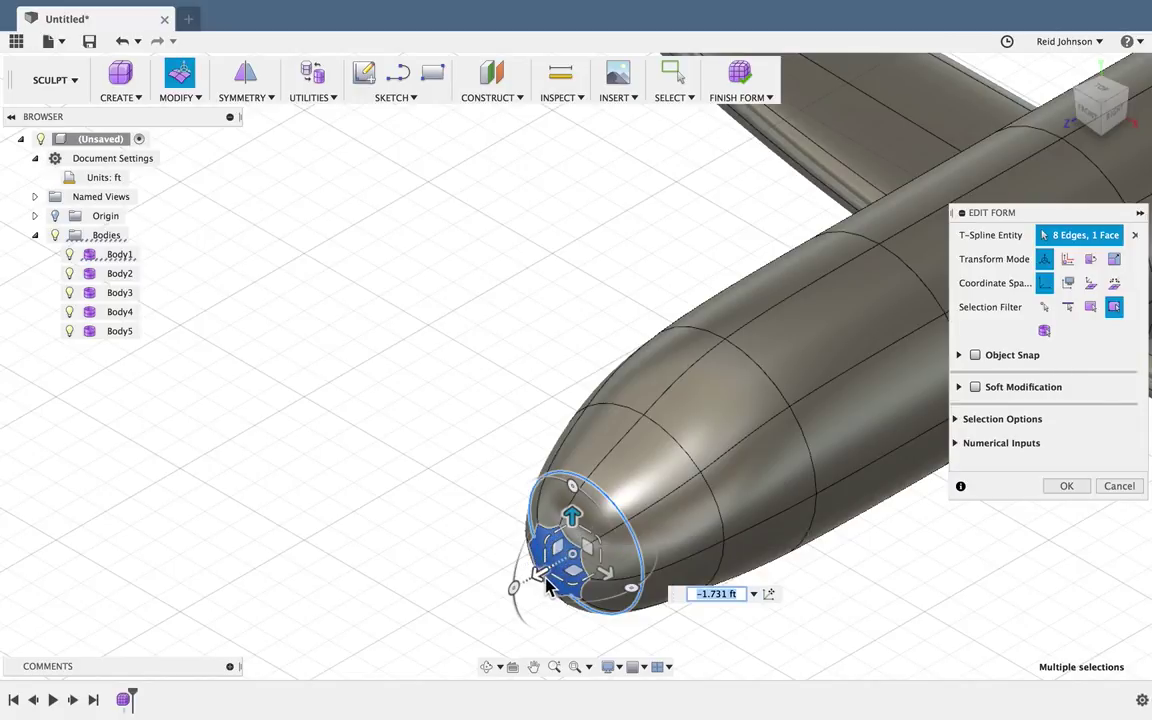
drag(557, 587, 532, 592)
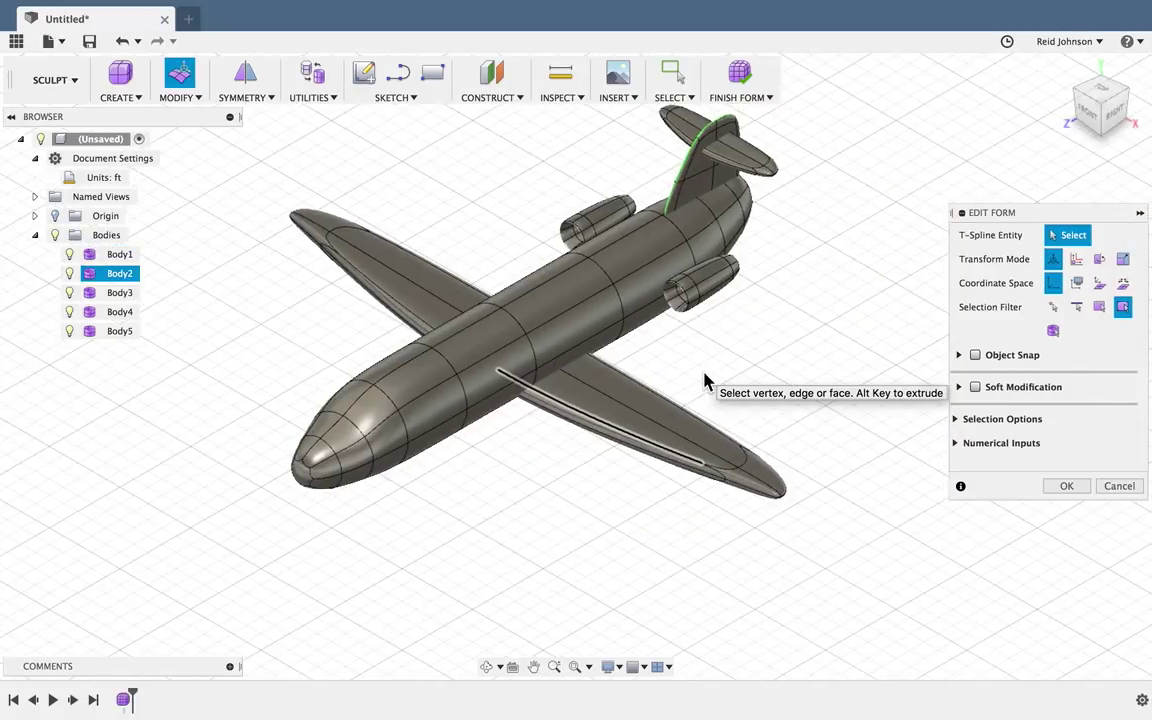
- In the right-side view, move the rear fuselage edge loop behind the engine's middle forward by about 5.208 ft
click(1103, 138)
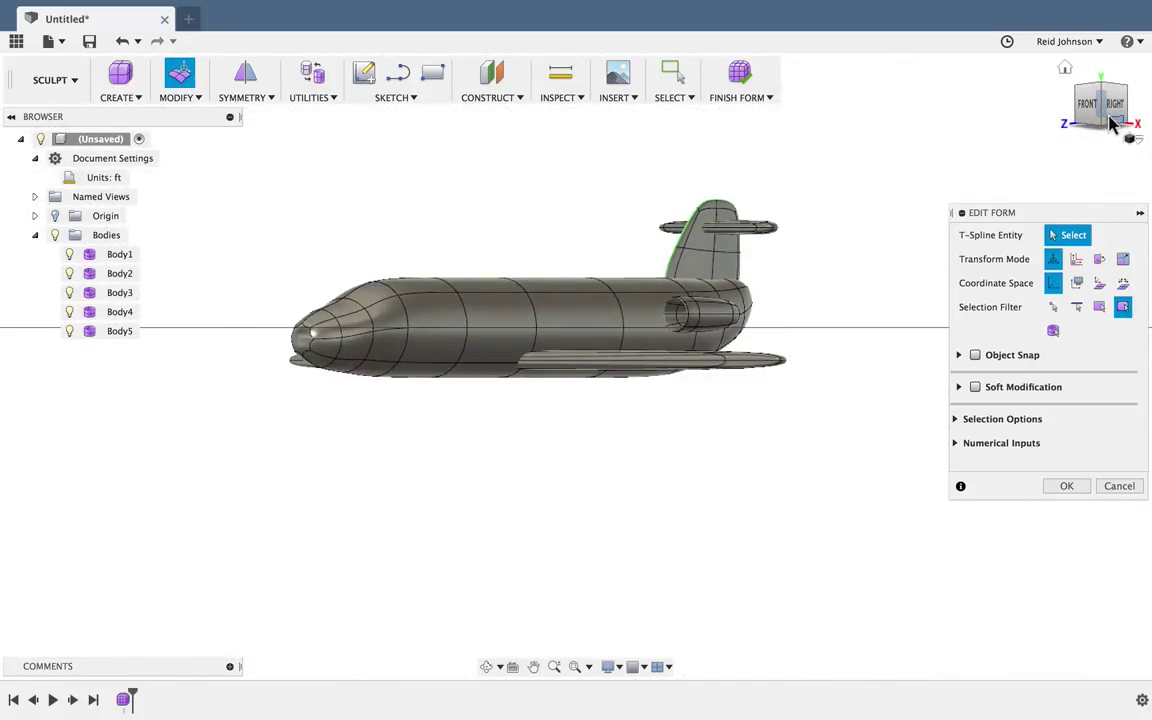
drag(1110, 125, 1100, 108)
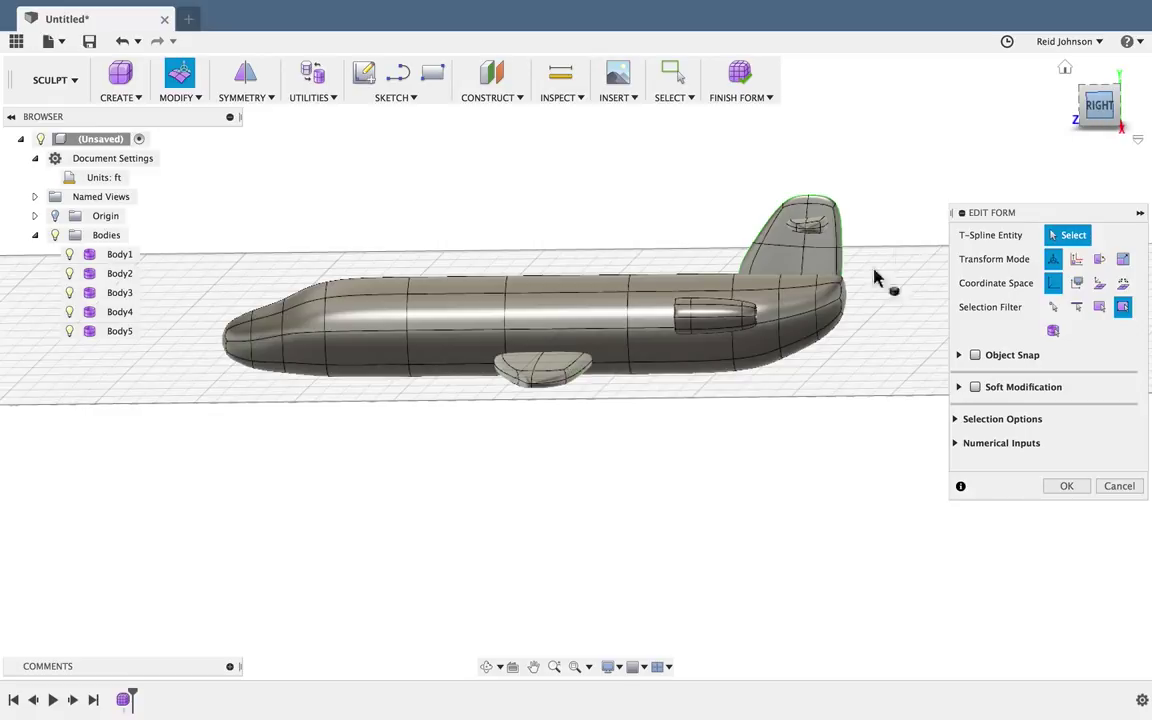
click(846, 303)
scroll(846, 303, up, 6)
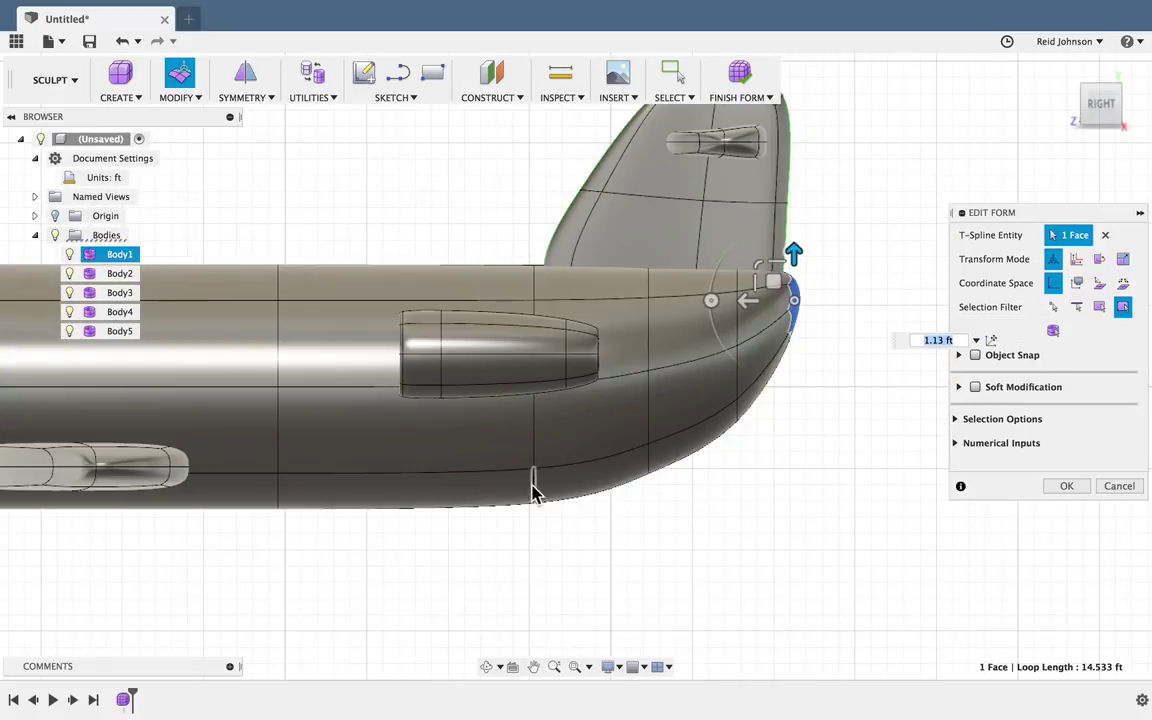
double_click(533, 490)
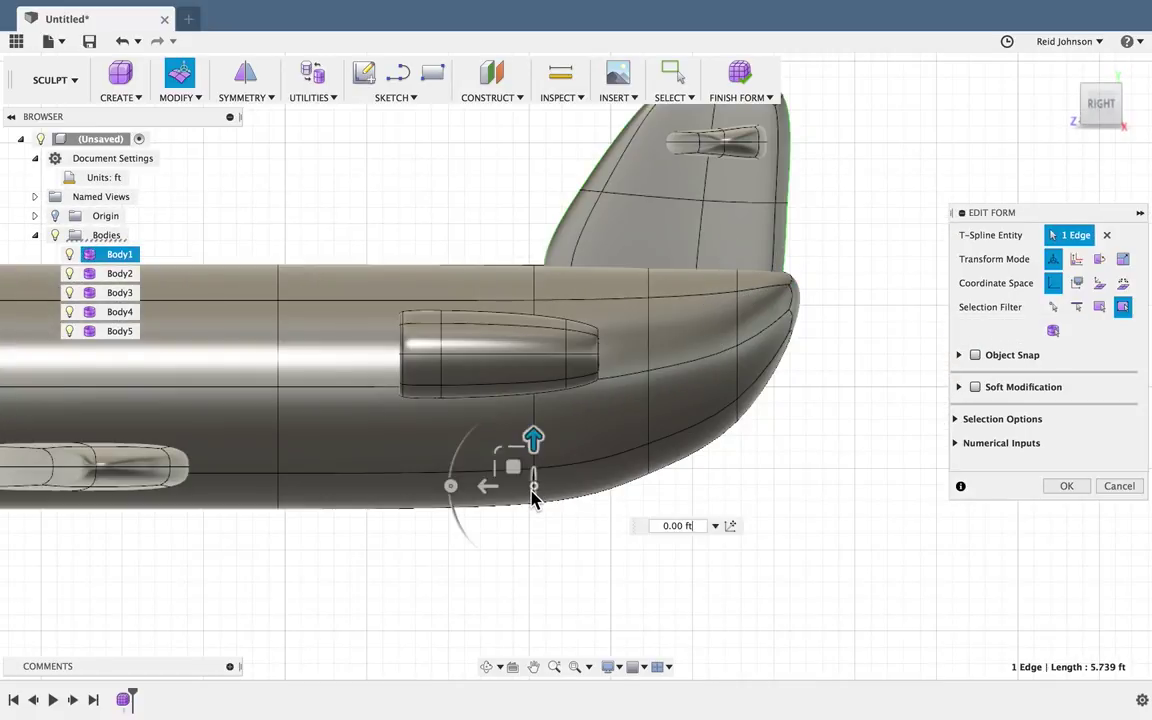
drag(478, 390, 404, 386)
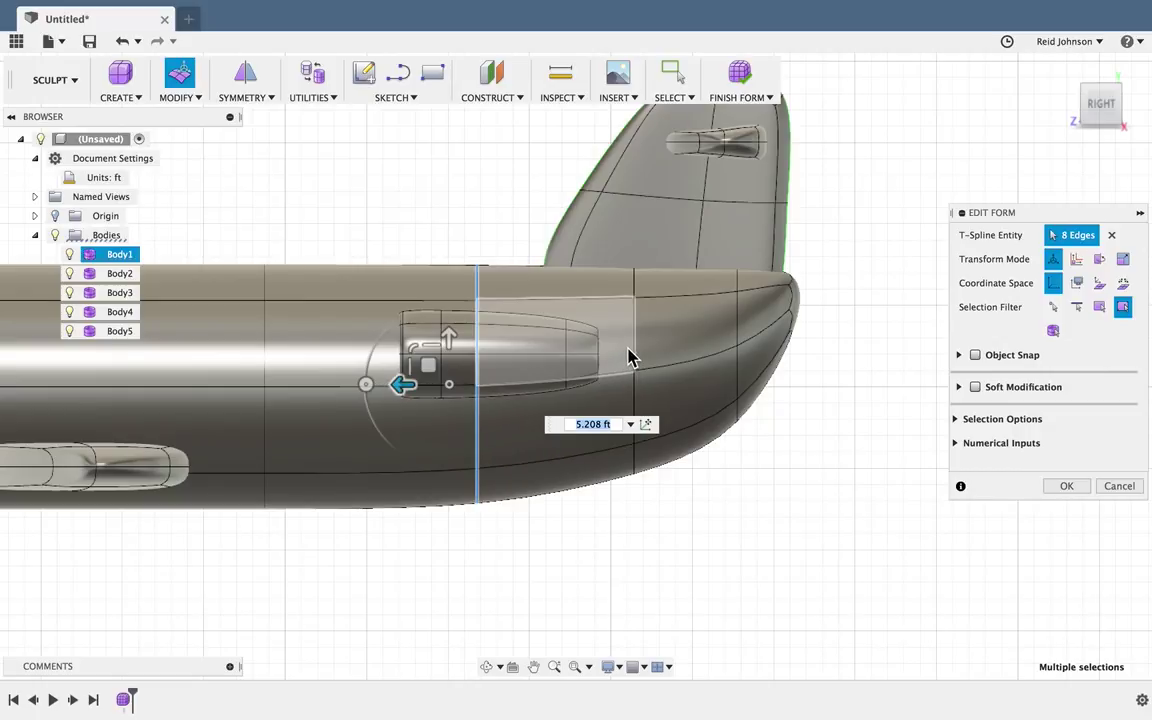
- Move the next fuselage edge loop toward the tail forward about 2.309 ft and the last loop slightly forward, and finish Edit Form
double_click(632, 358)
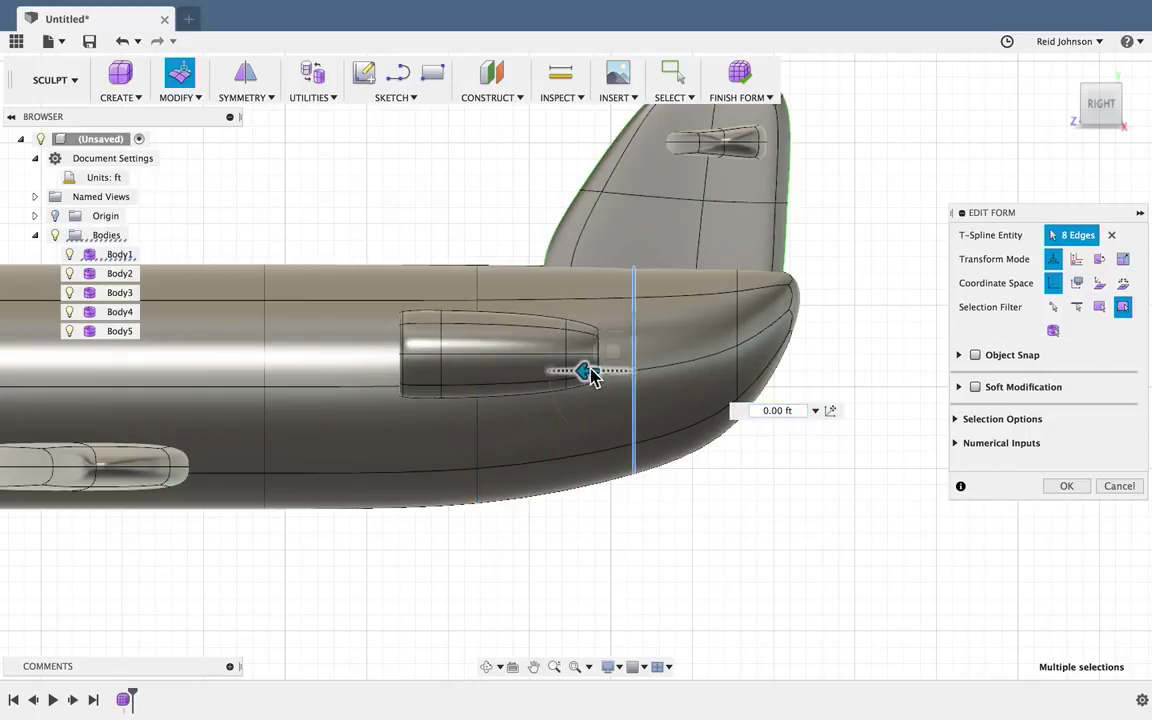
drag(592, 375, 555, 372)
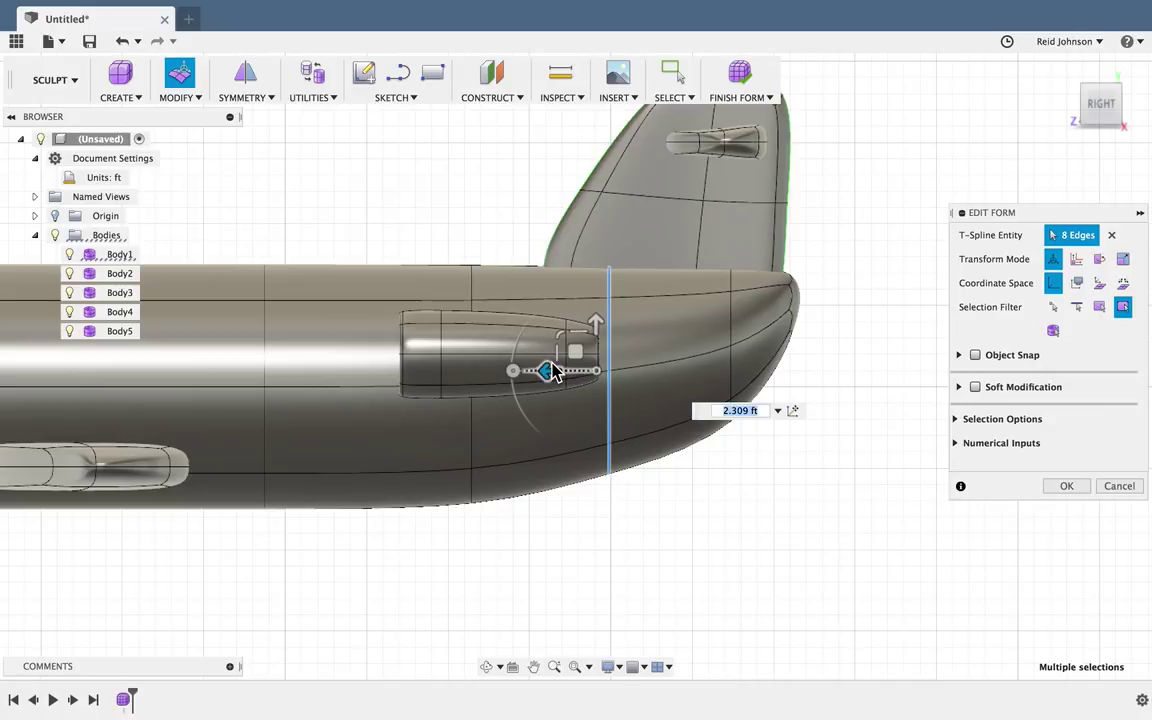
double_click(730, 334)
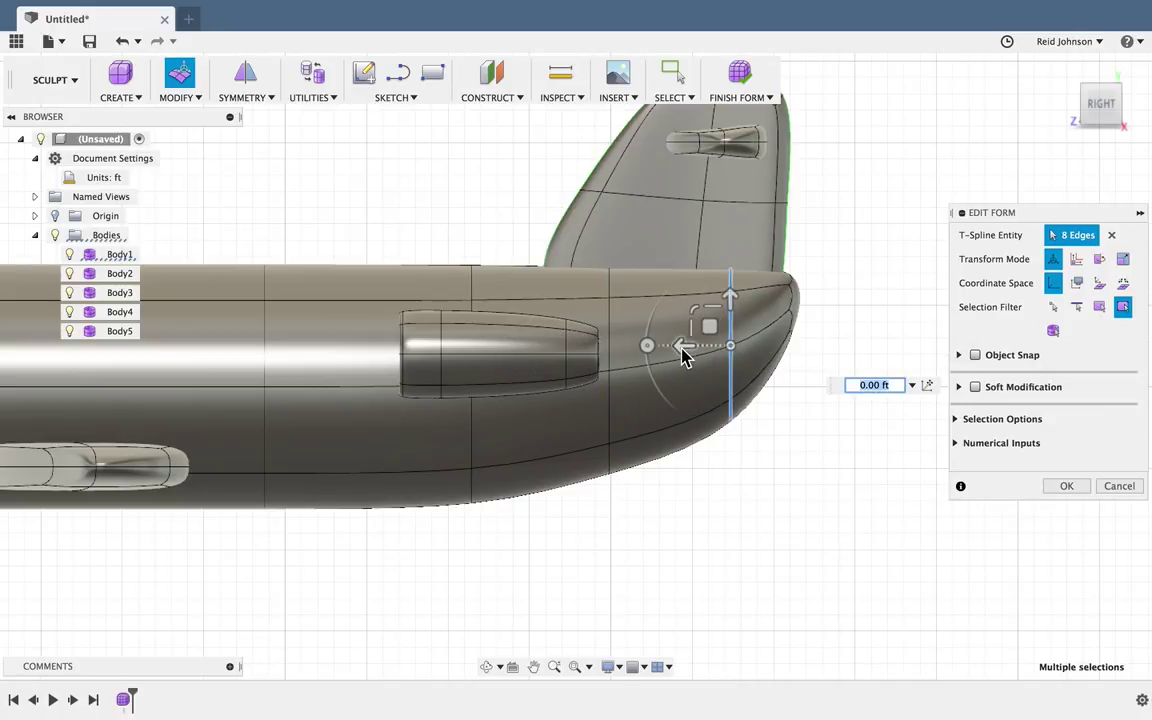
drag(681, 347, 663, 344)
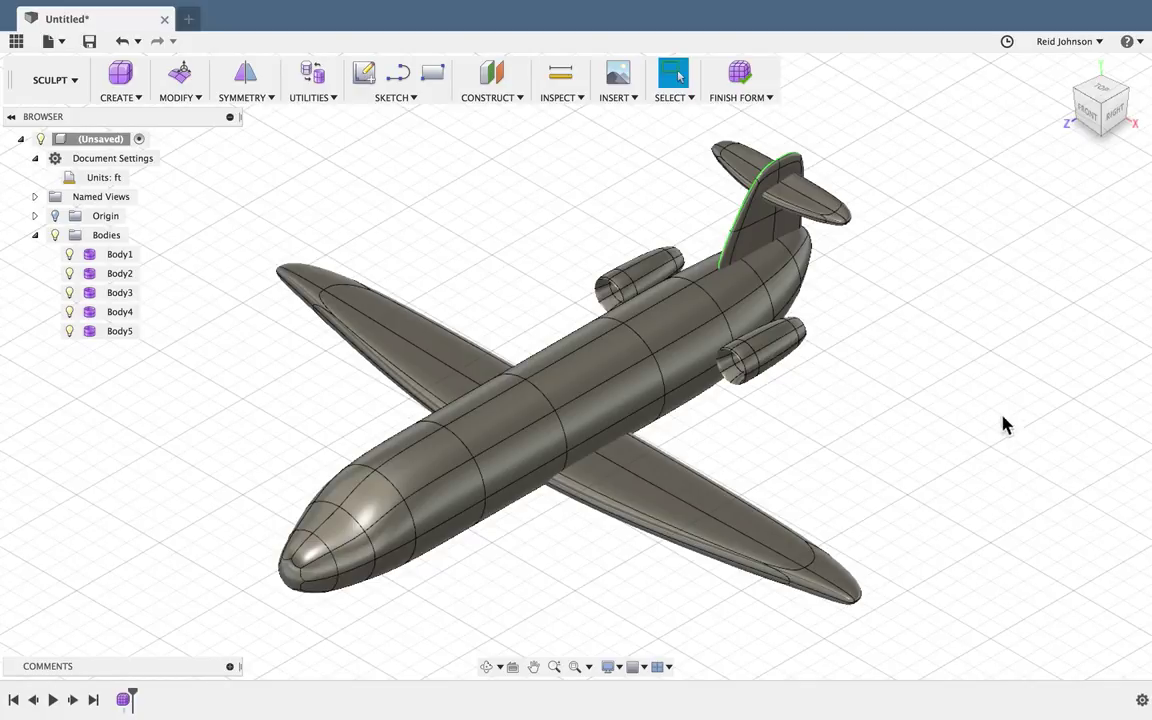
- Finish the form to turn the sculpted aircraft into smooth bodies for solid modelling
scroll(952, 374, up, 5)
scroll(952, 374, down, 4)
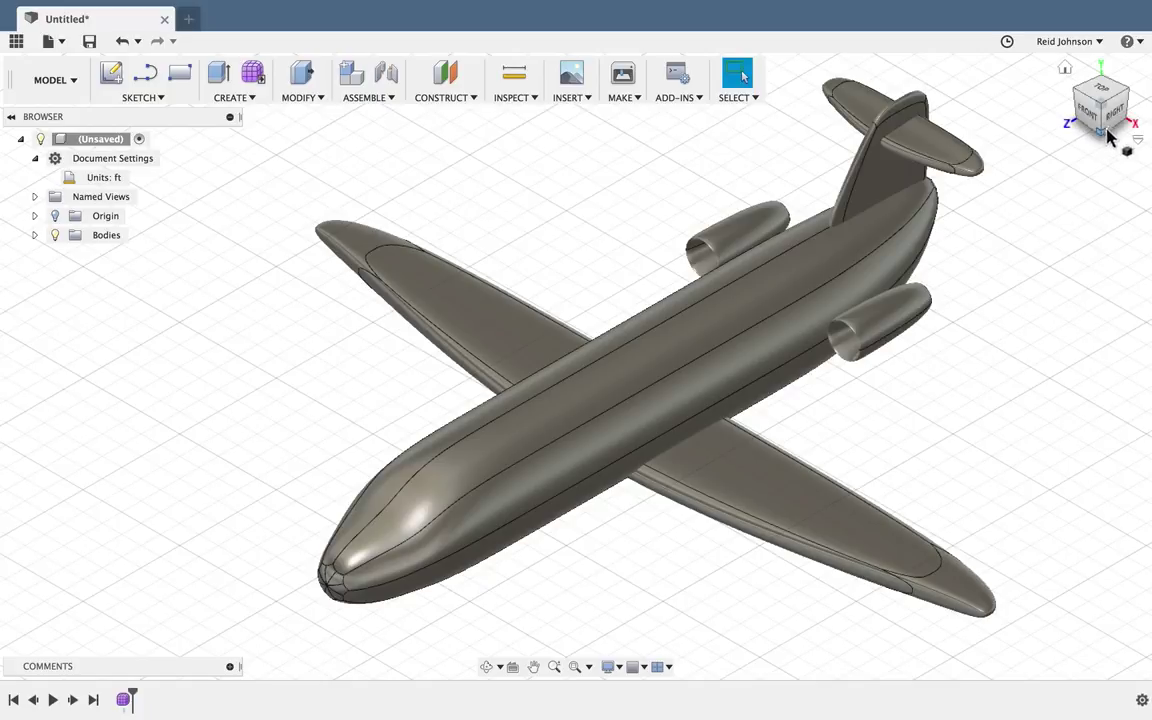
mouse_move(1097, 104)
mouse_down()
mouse_move(1133, 86)
mouse_move(26, 103)
mouse_move(1126, 96)
mouse_move(1106, 103)
mouse_move(1103, 120)
mouse_up()
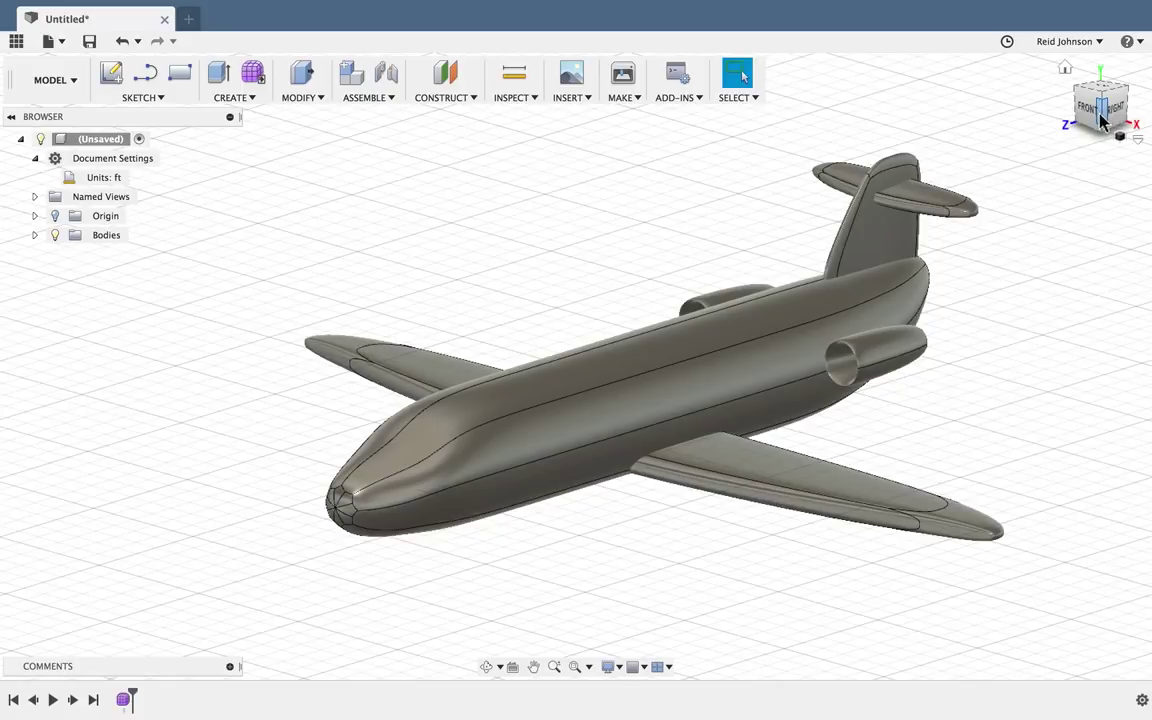
- Shell the fuselage body with an inside thickness of 4 in
click(298, 100)
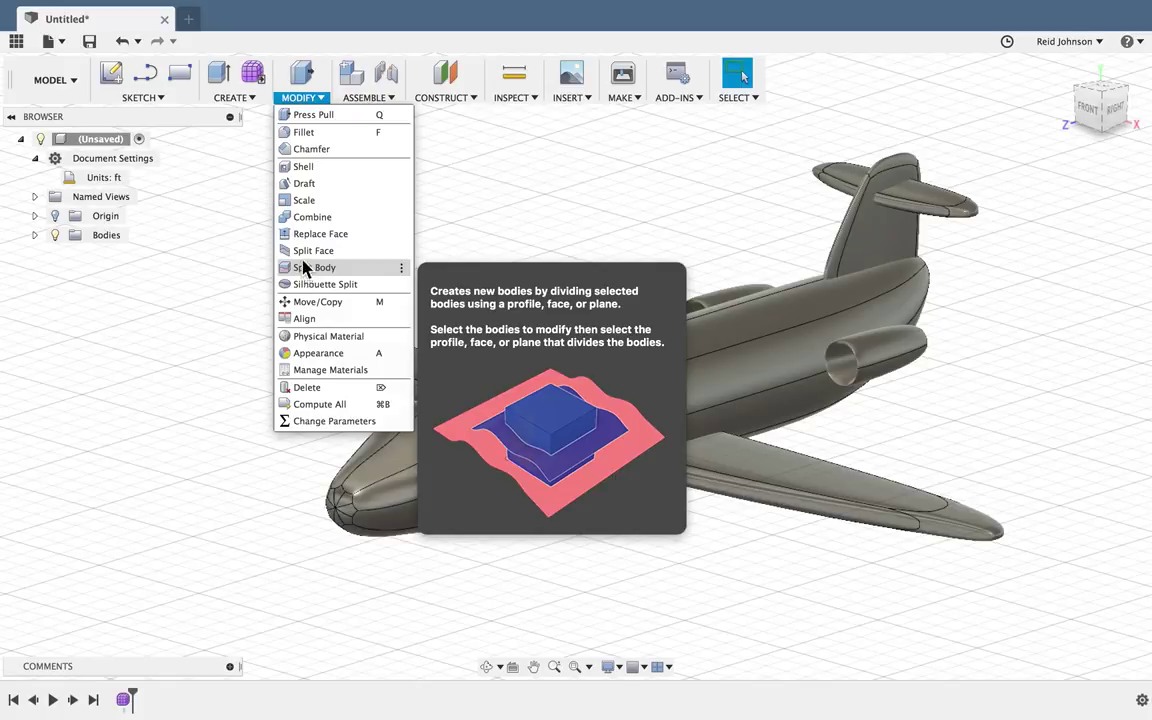
click(312, 168)
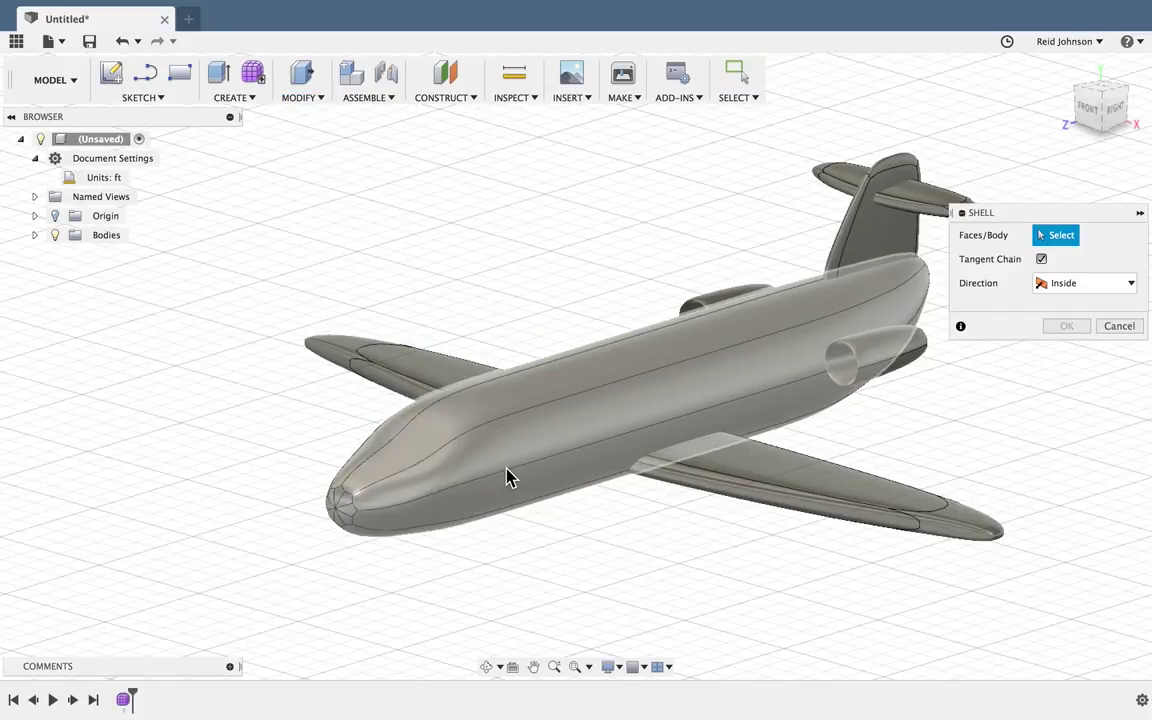
click(507, 477)
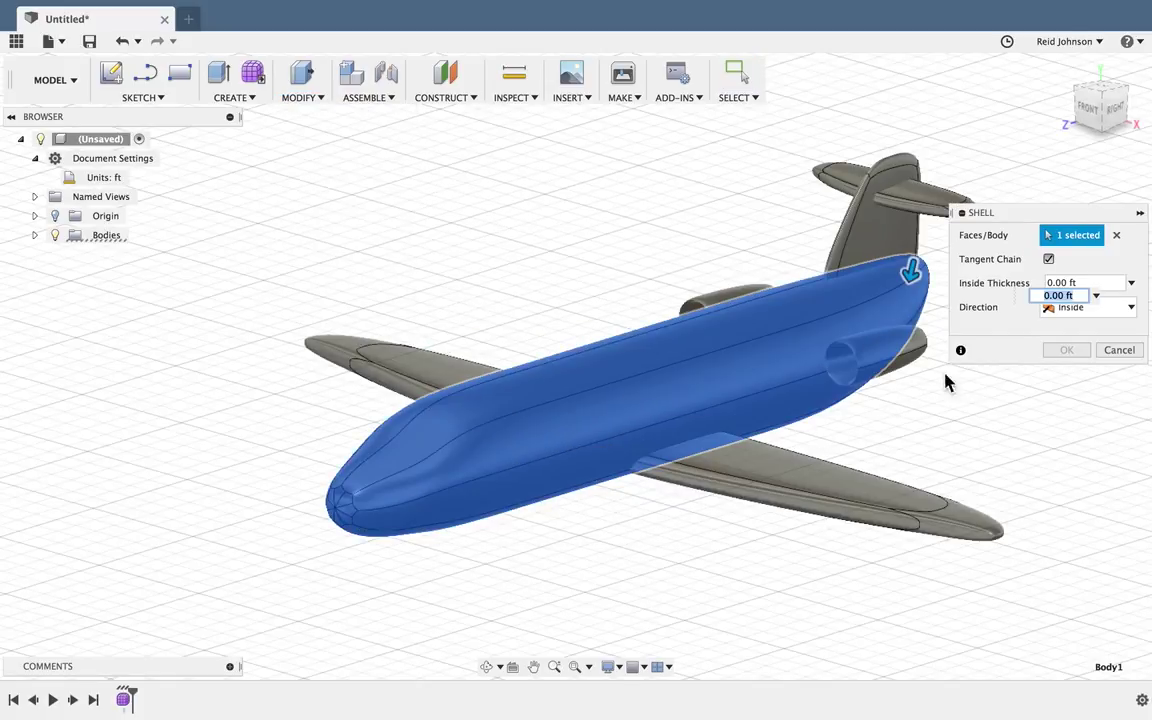
click(1077, 291)
text(4 in)
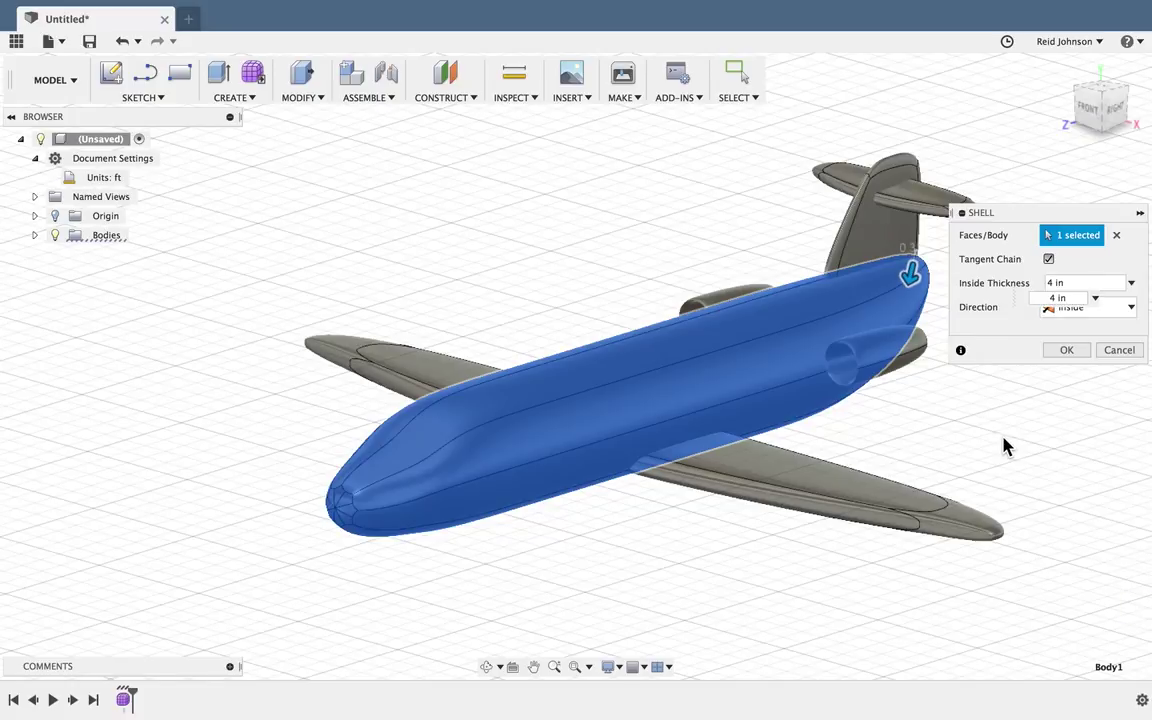
click(1066, 350)
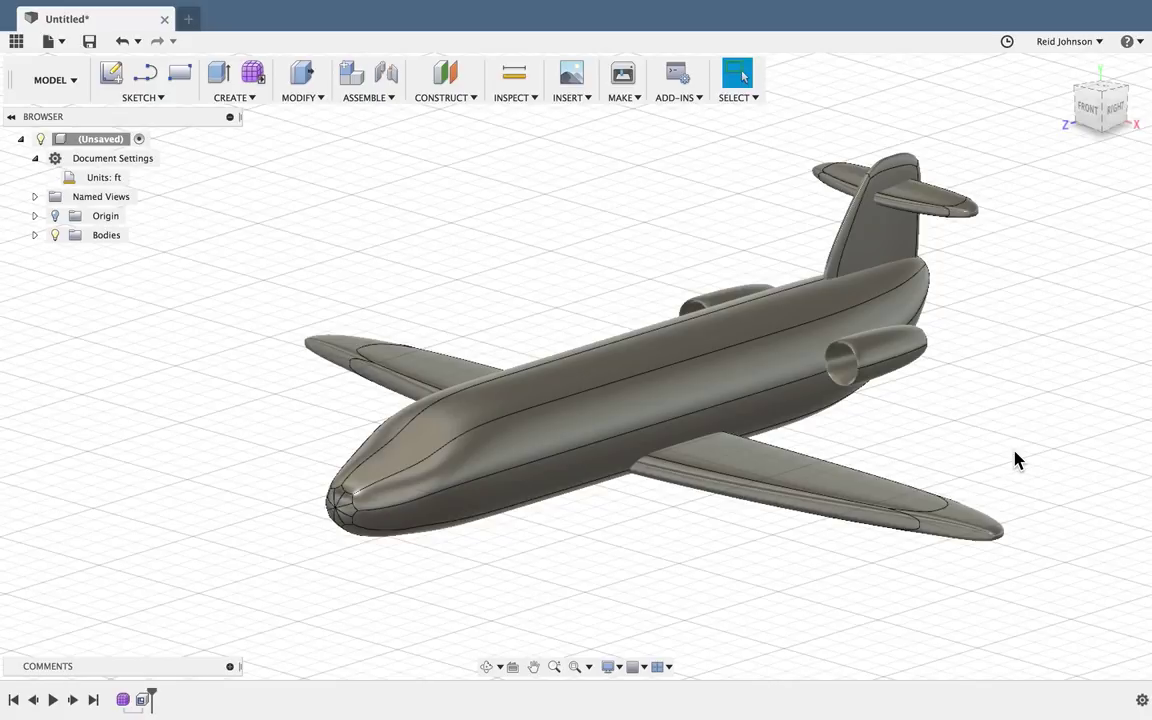
- Save the design as Airplane in the New Project location
click(88, 44)
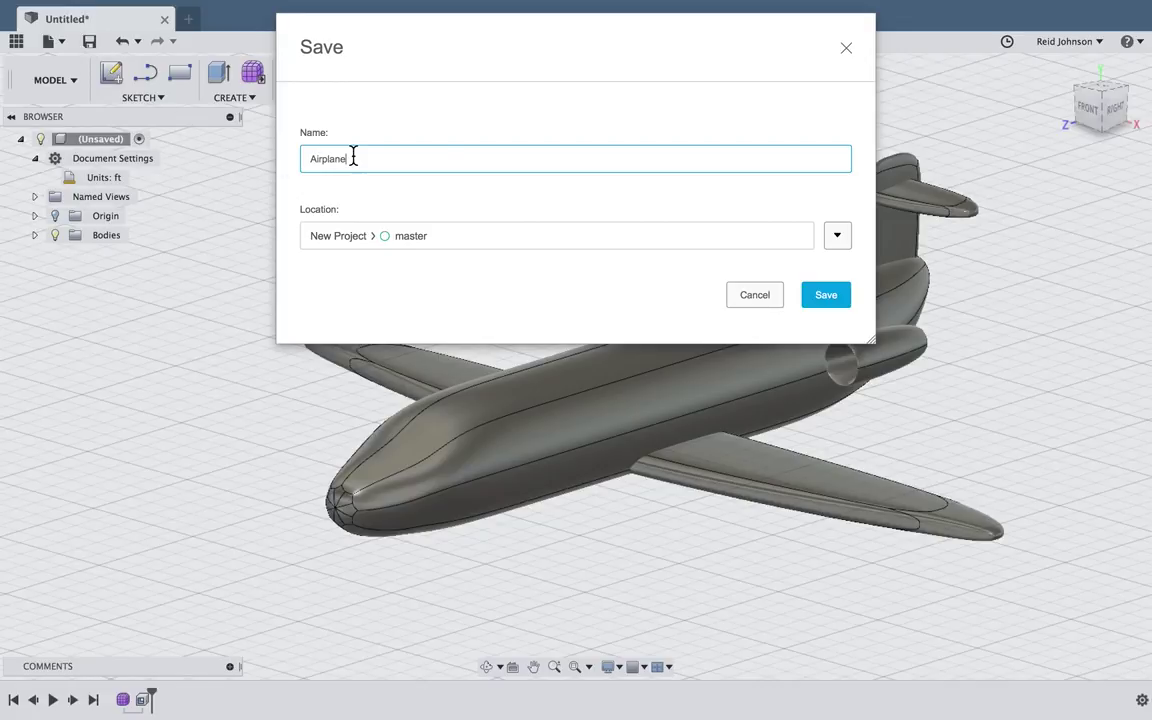
click(842, 299)
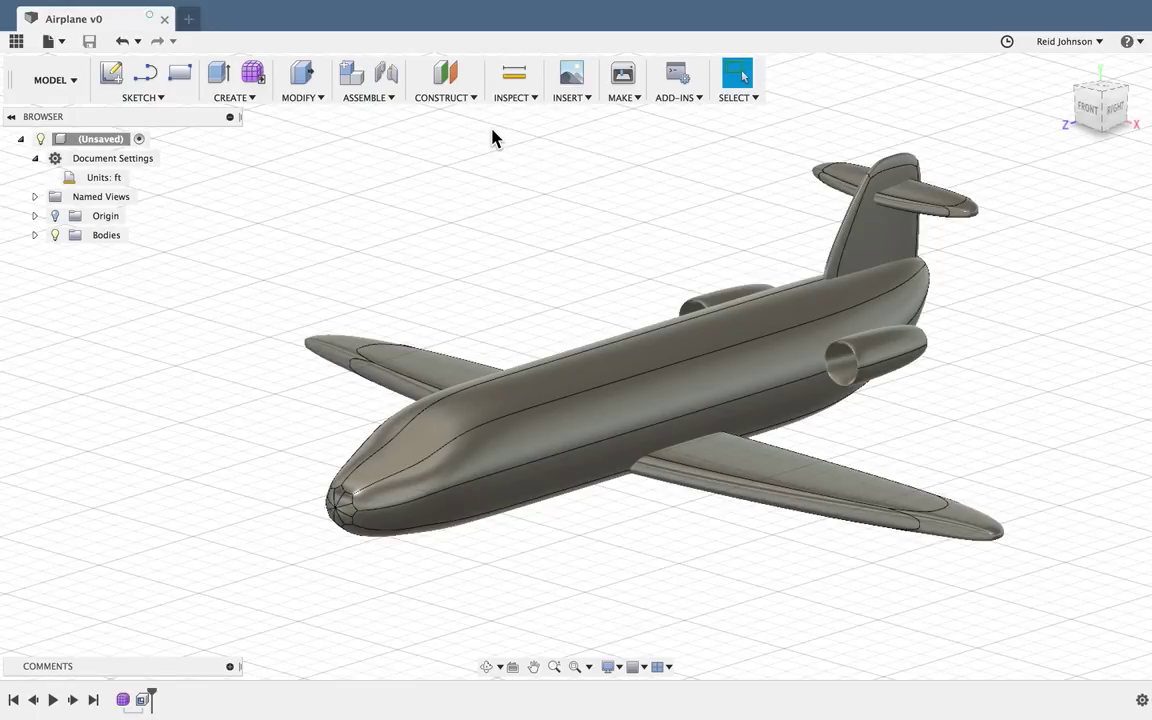
- Inspect the hollow fuselage with a section analysis on the XY plane at about 47.253 ft, and discard the analysis
click(514, 99)
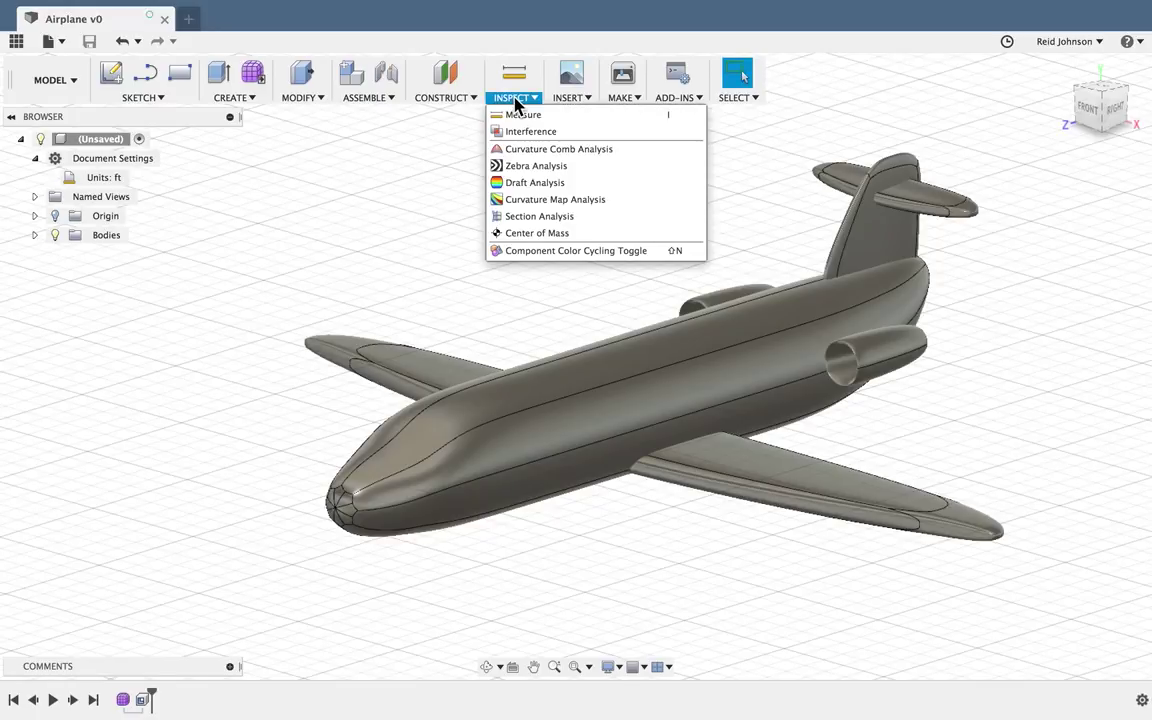
click(522, 216)
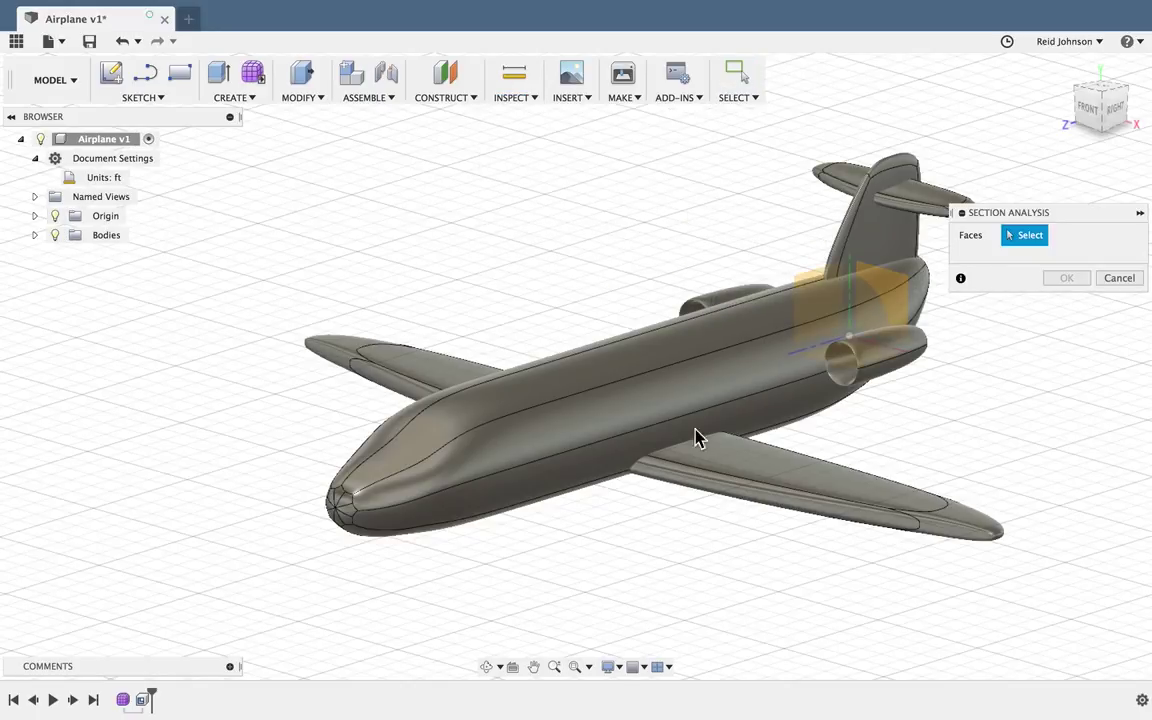
click(885, 305)
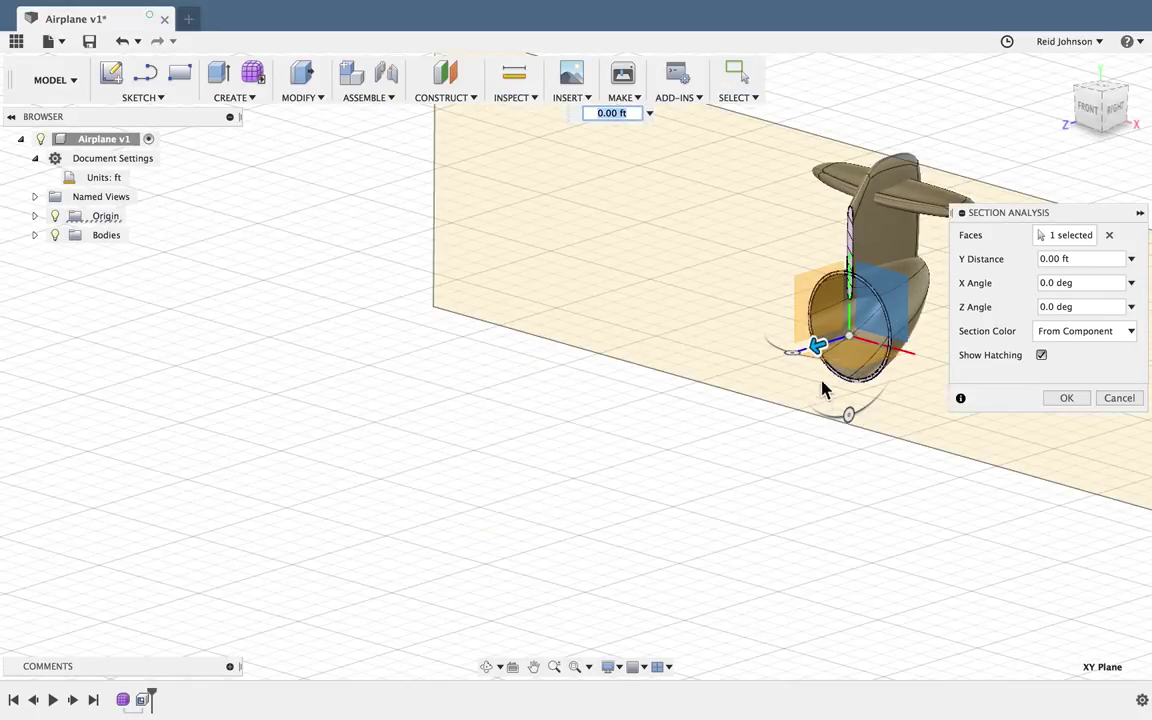
drag(817, 345, 522, 436)
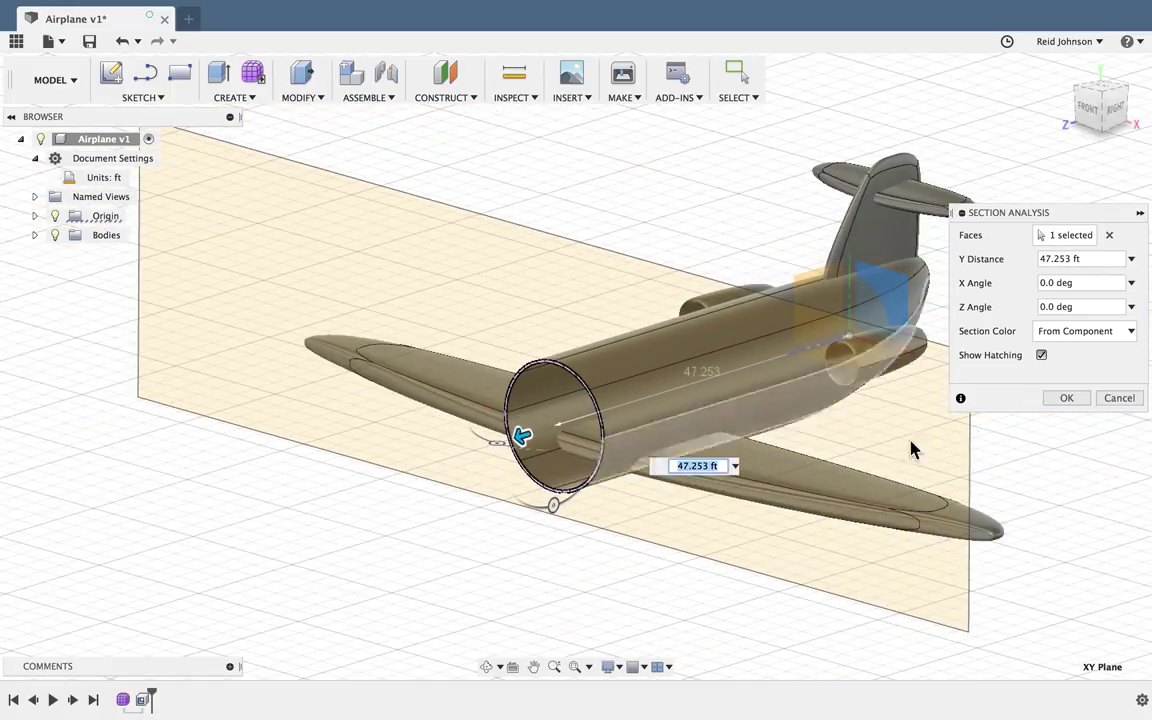
click(1117, 398)
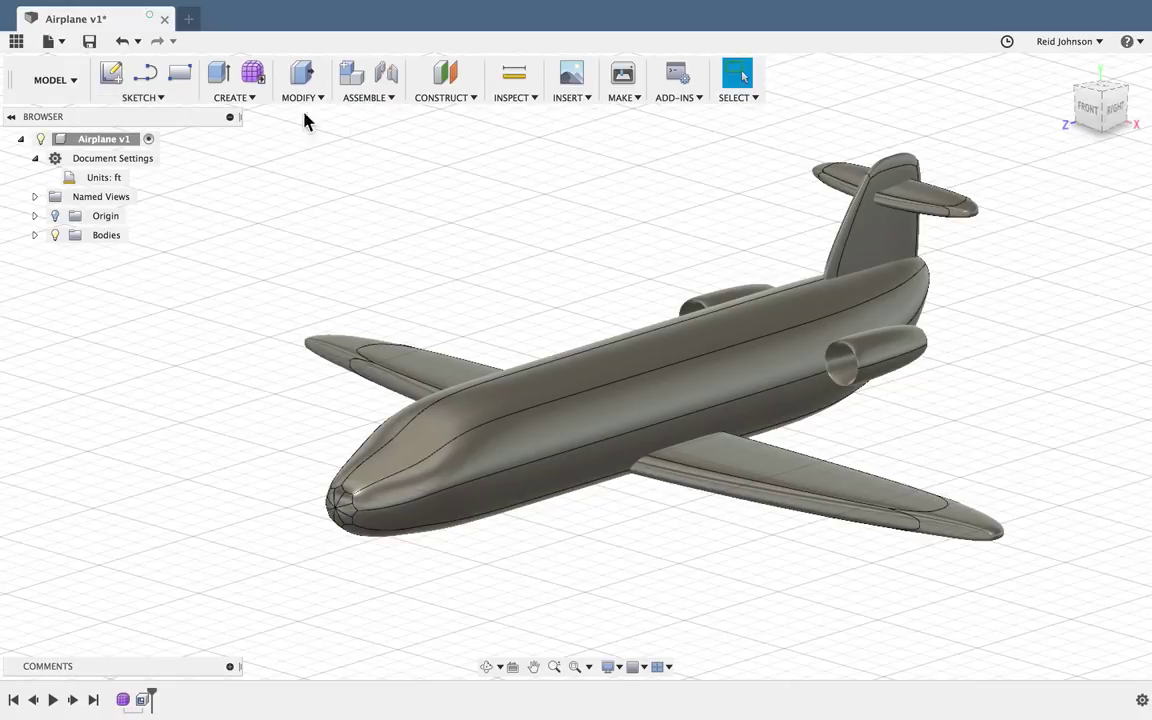
- Start an Offset Plane construction
click(447, 100)
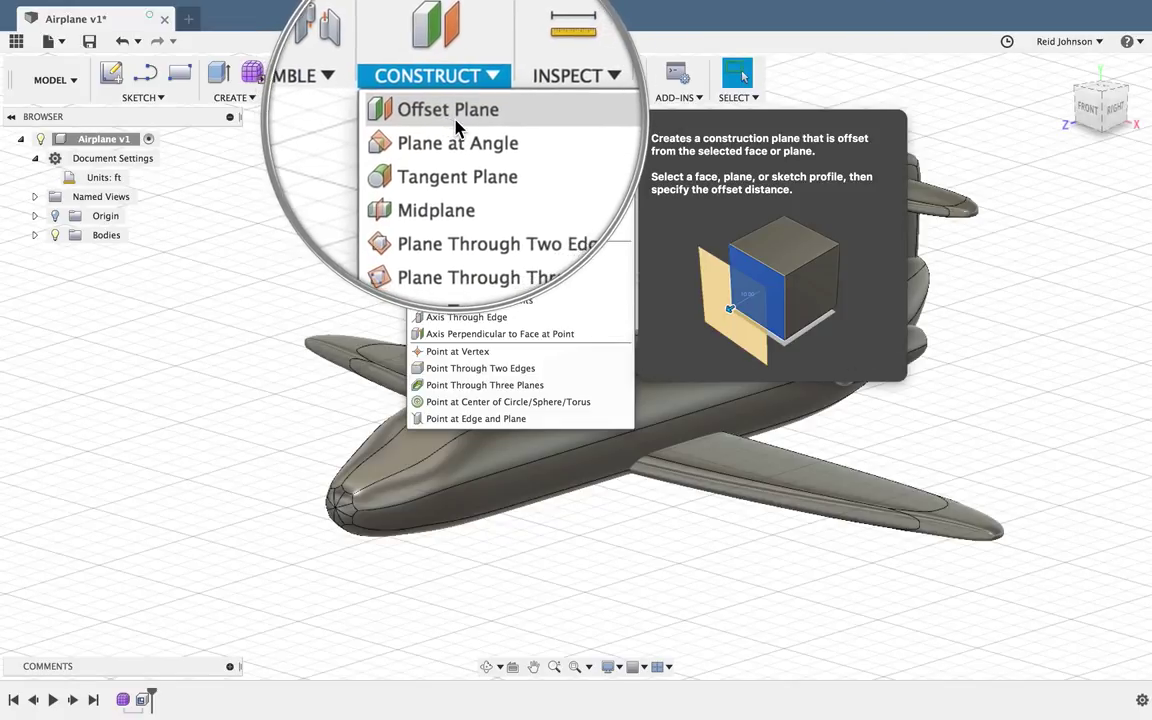
click(457, 117)
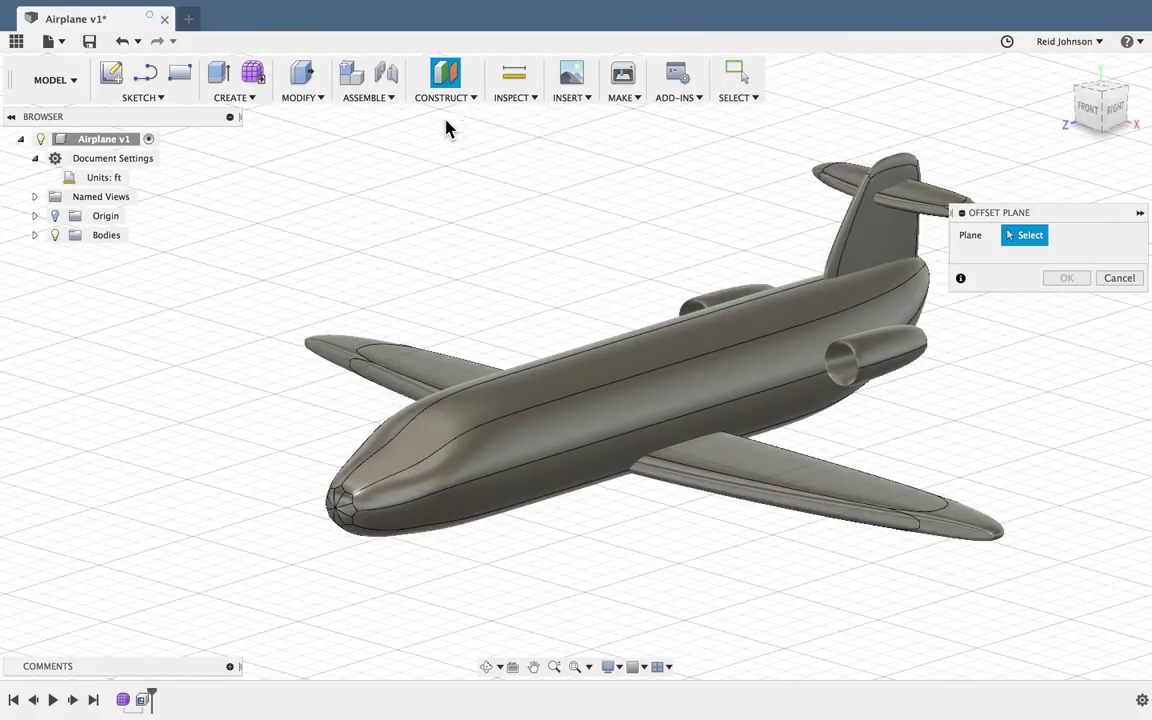
- Create a construction plane offset about 29.1 ft from the YZ plane, beside the airplane's fuselage
click(56, 220)
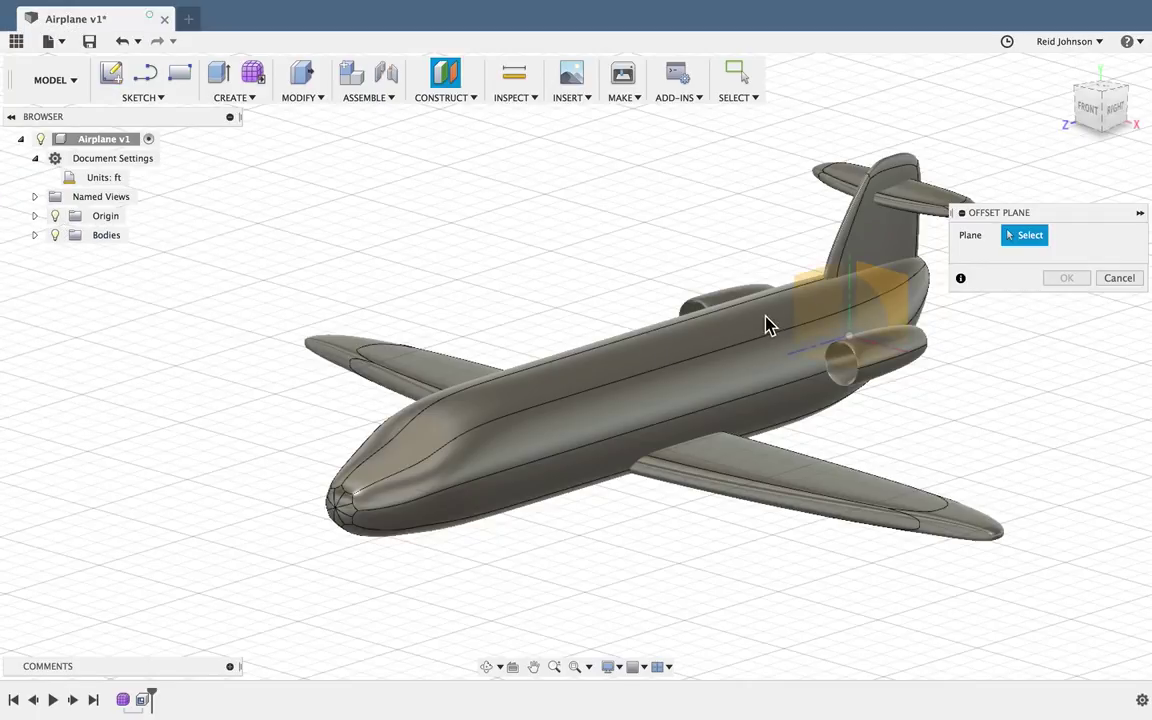
click(805, 300)
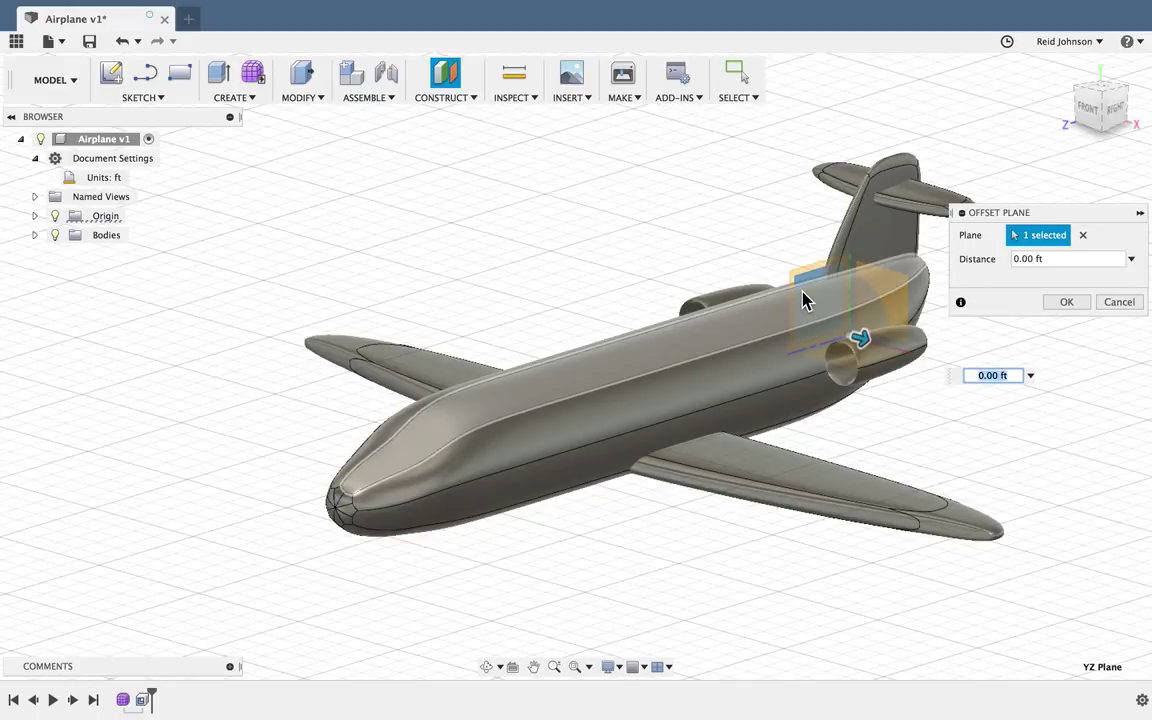
drag(864, 338, 1049, 414)
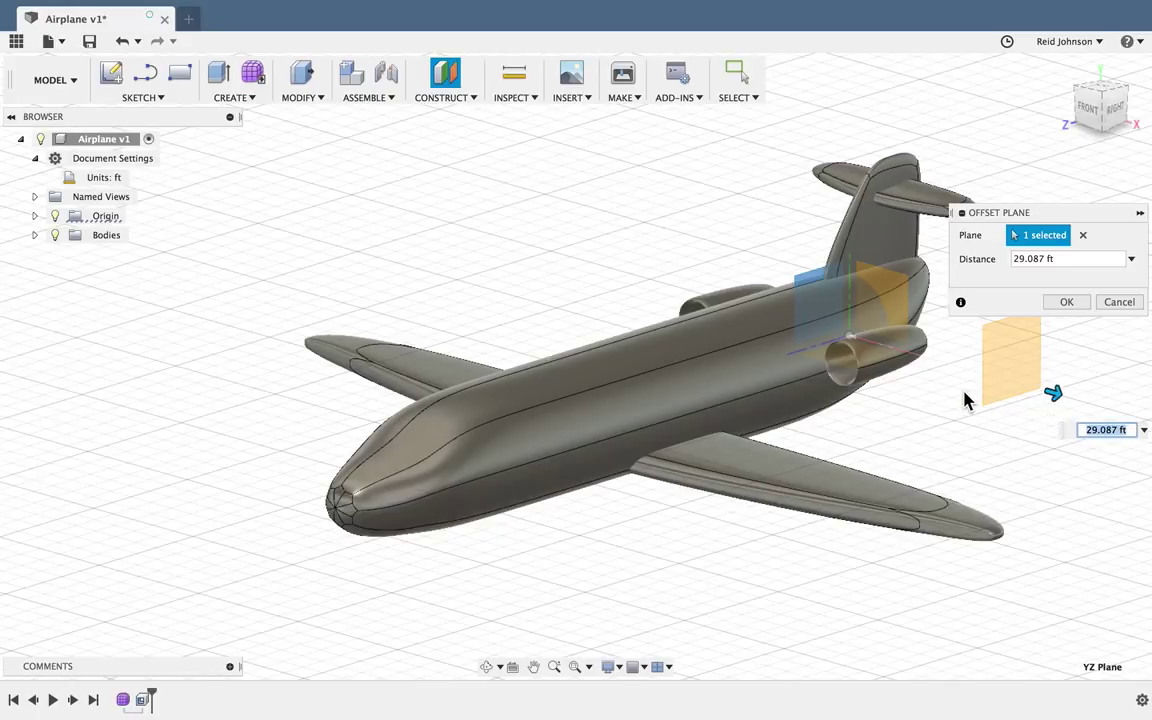
click(1065, 303)
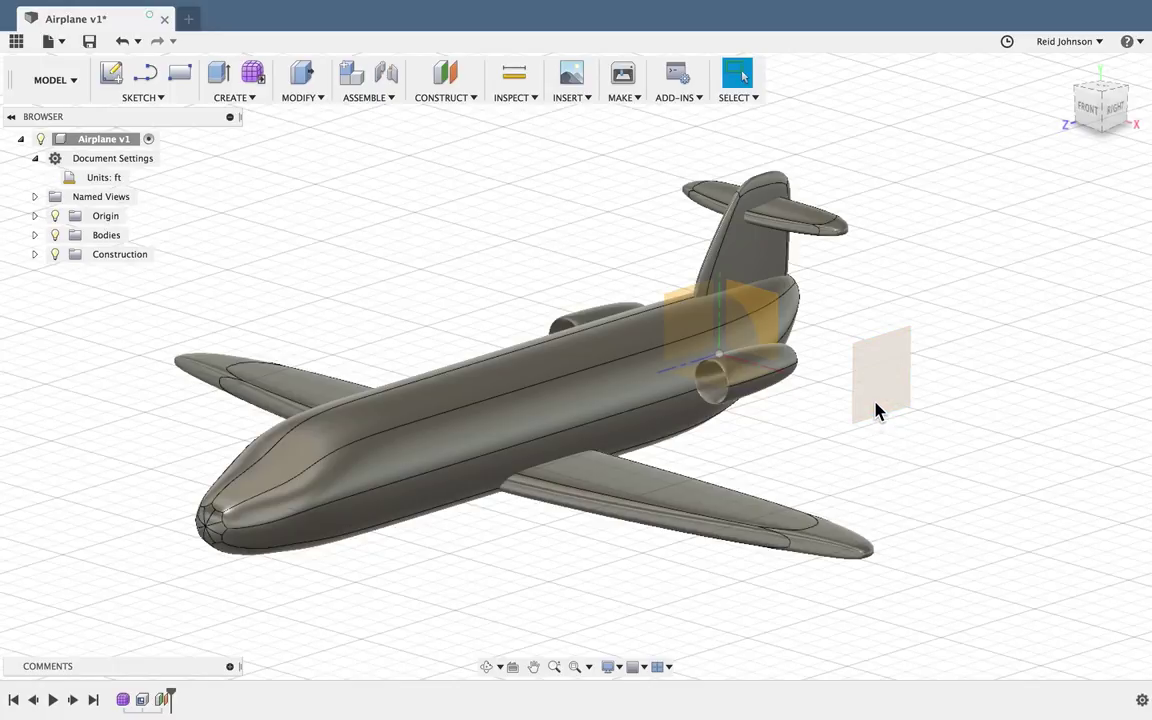
- Sketch a horizontal ellipse about 13.2 ft long and 3.2 ft high on the offset plane, over the front upper fuselage
click(152, 100)
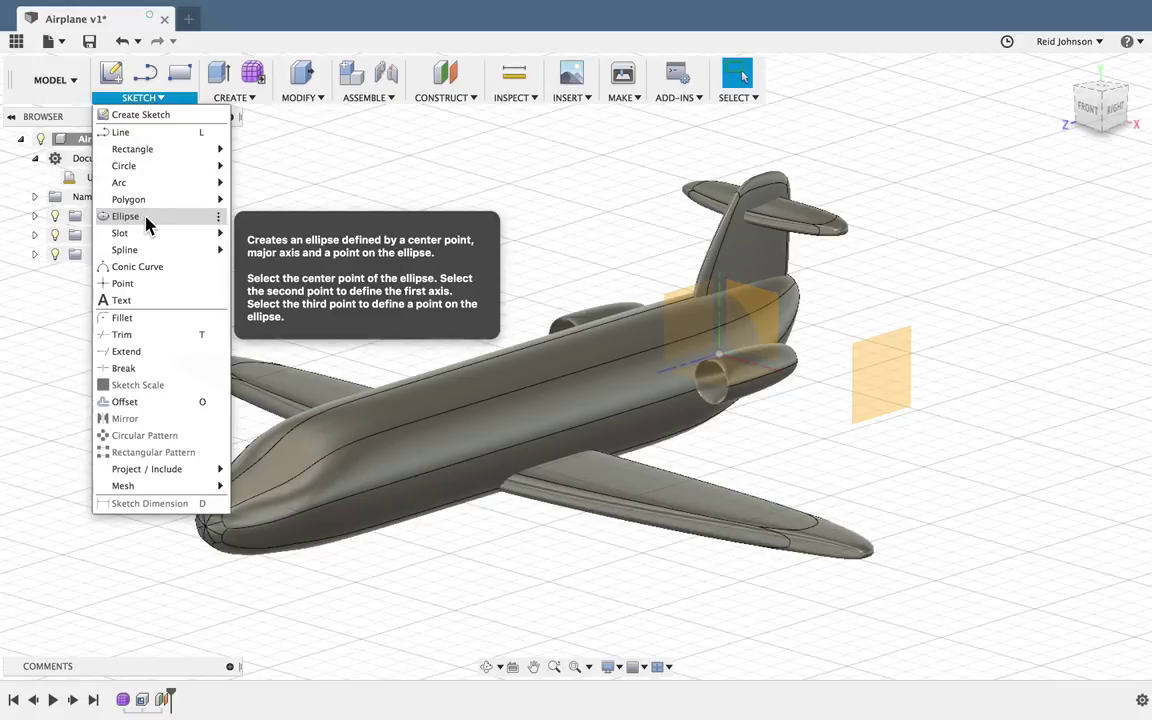
click(185, 223)
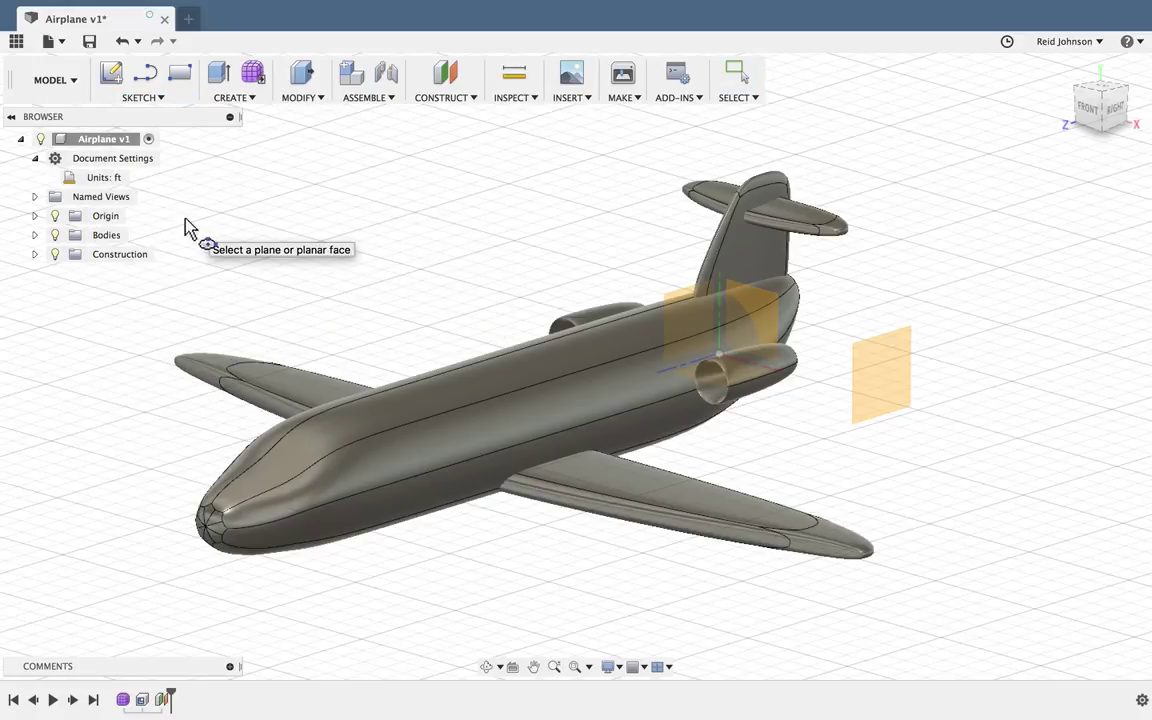
click(886, 388)
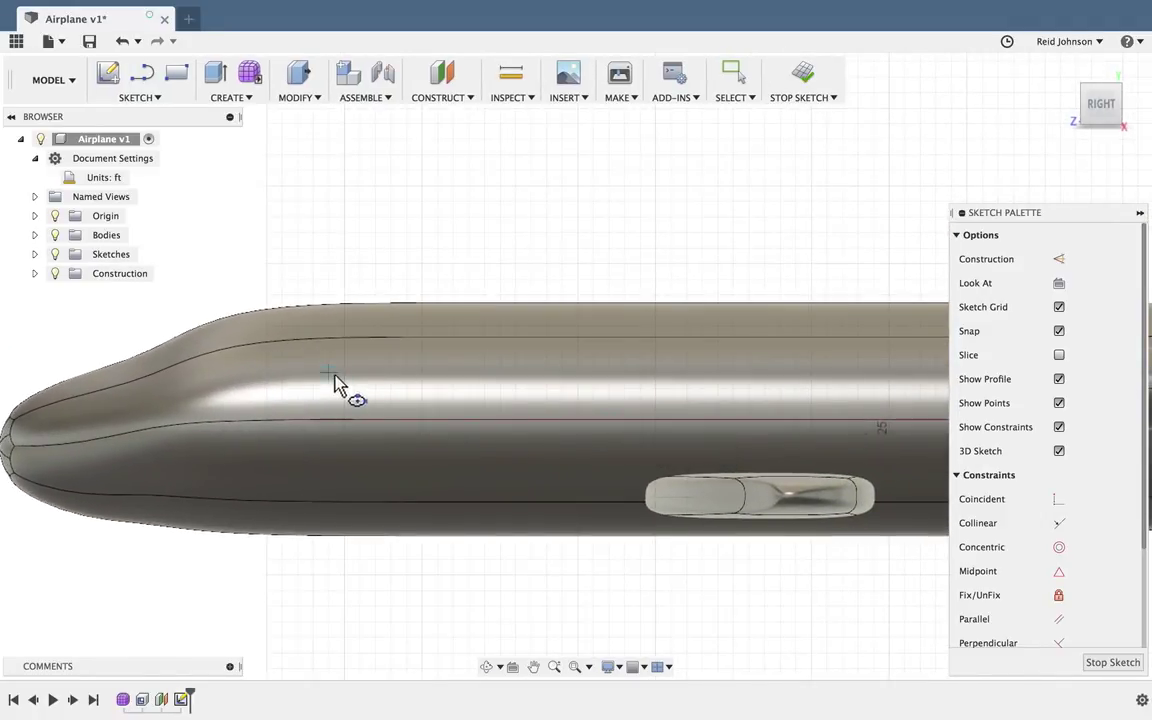
scroll(335, 381, up, 2)
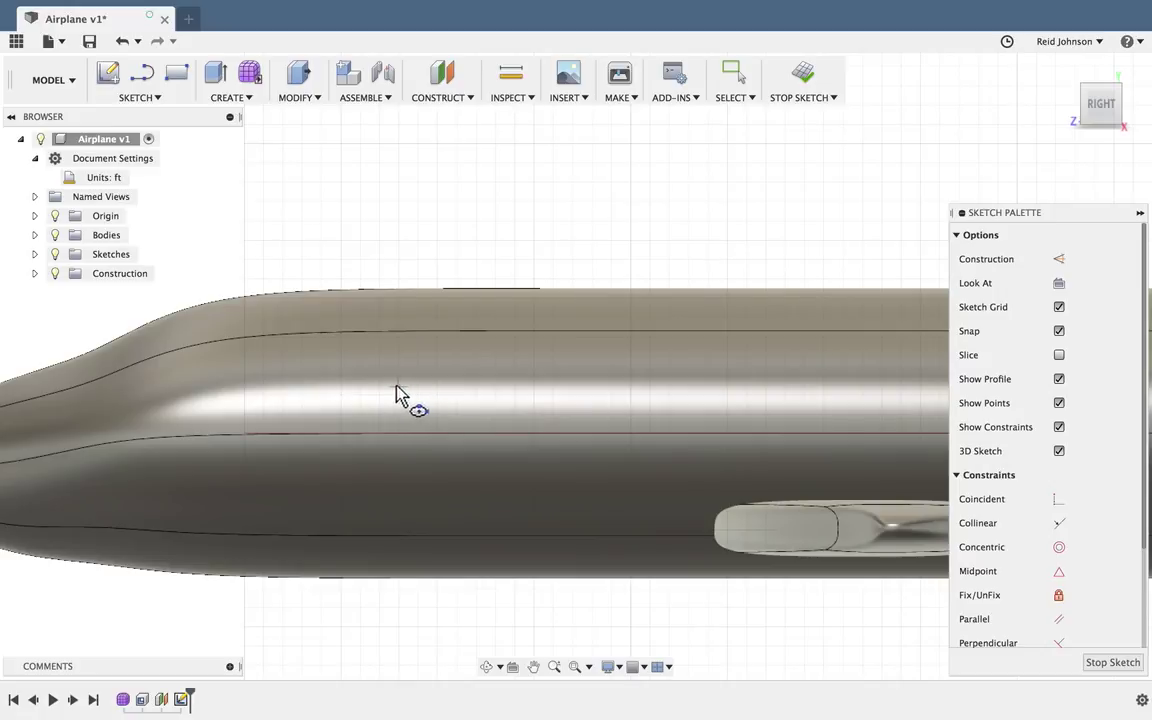
click(330, 385)
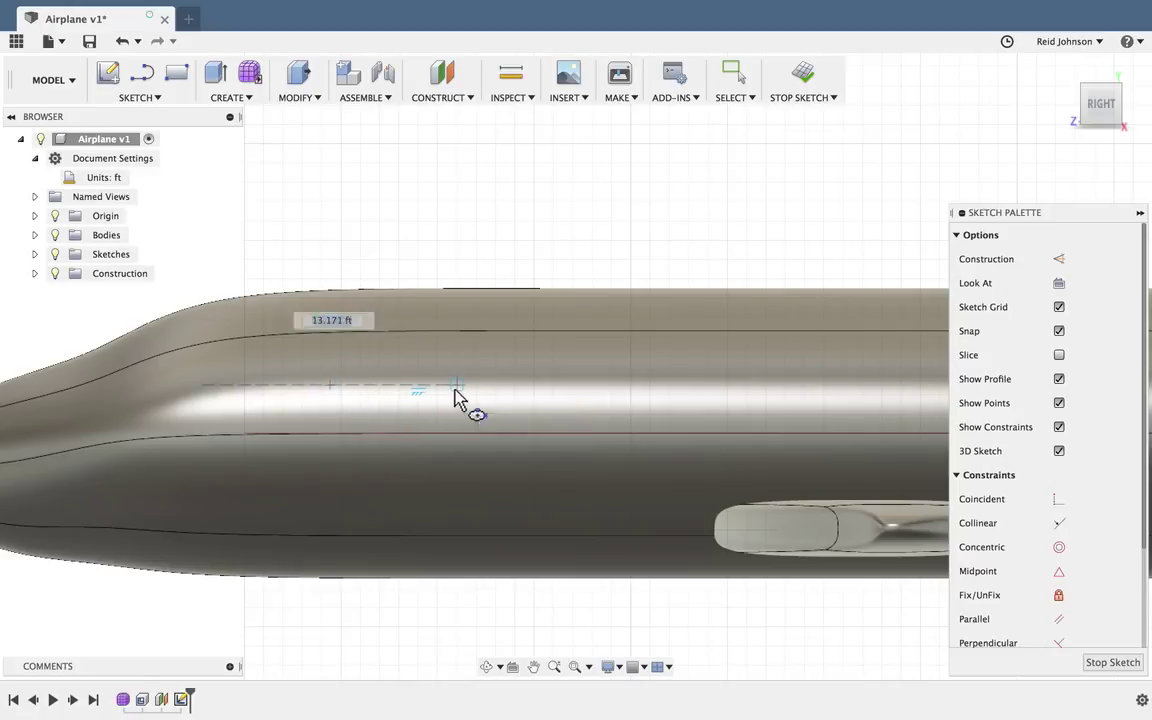
click(456, 386)
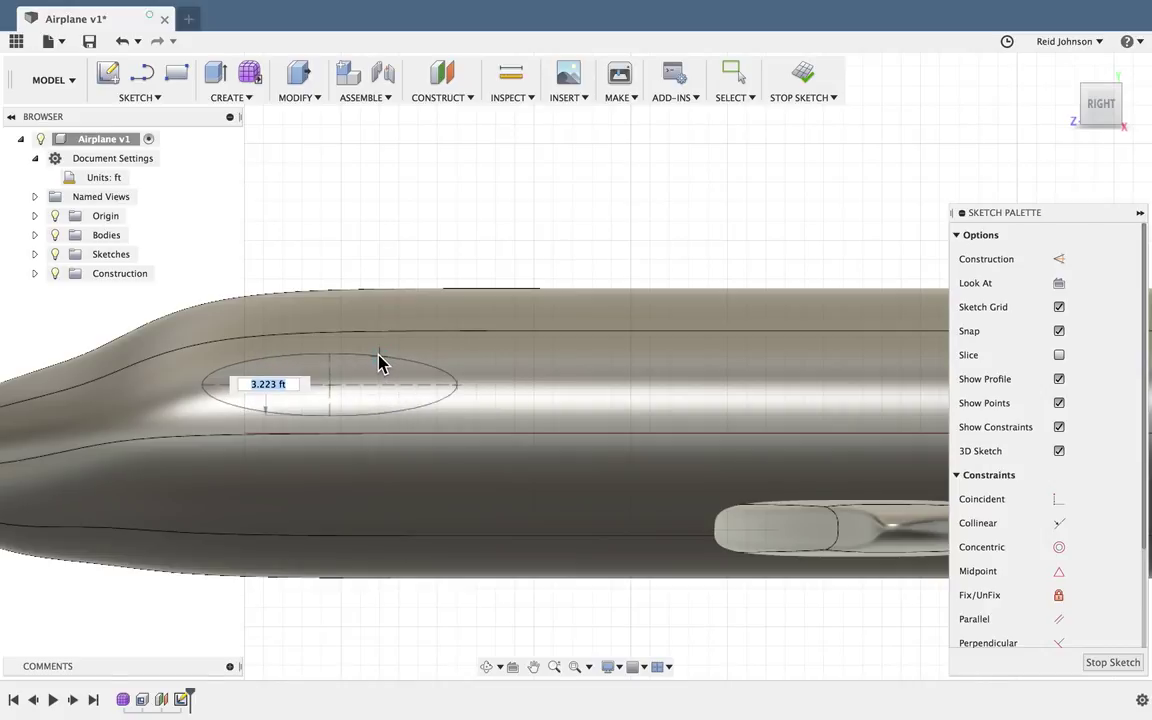
click(379, 360)
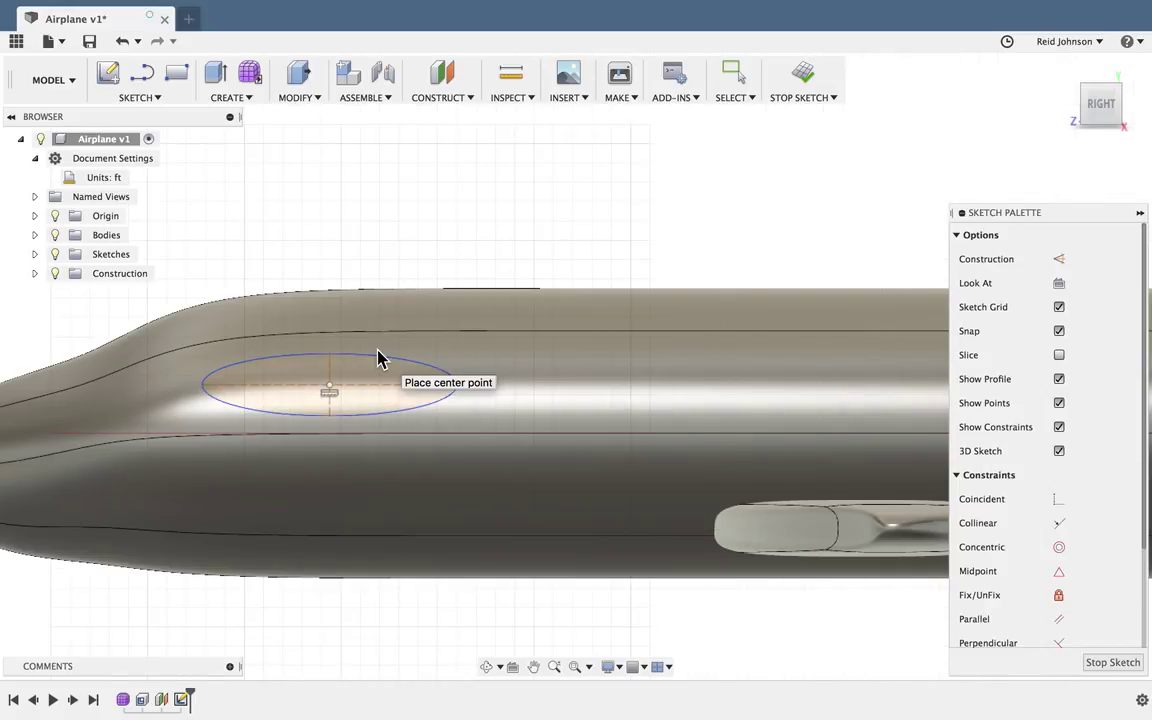
key(Escape)
- Reshape the ellipse to be shorter and taller, and move it slightly toward the tail
drag(203, 388, 257, 393)
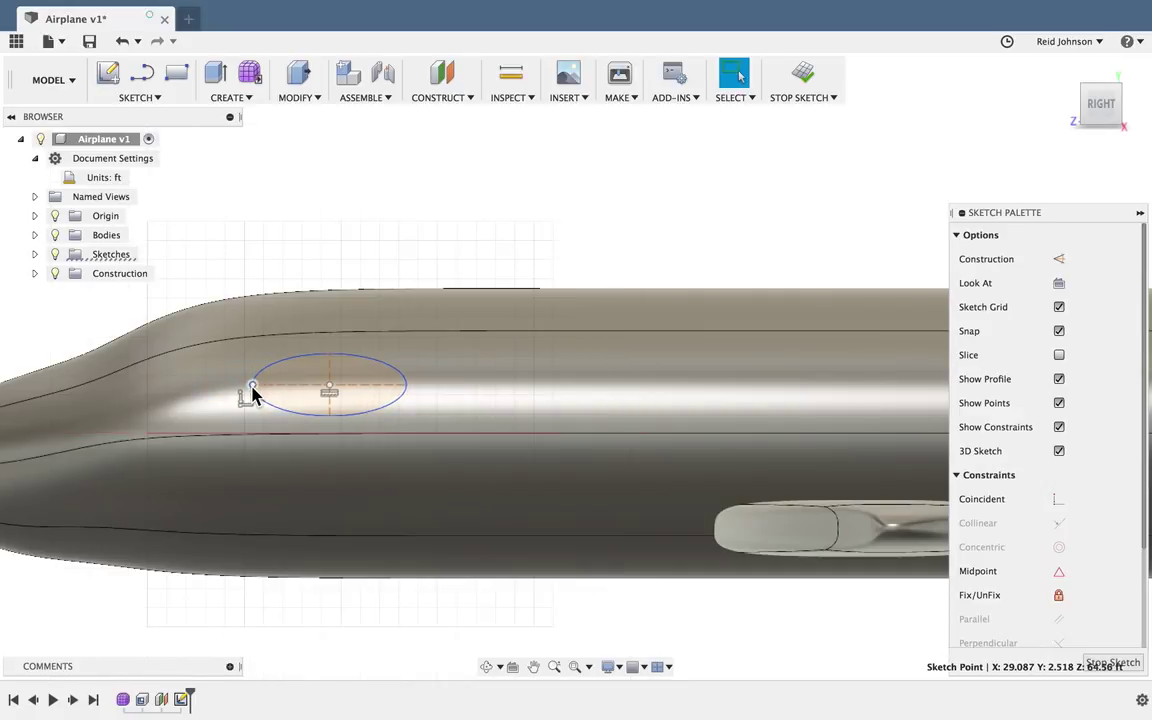
drag(329, 424, 329, 432)
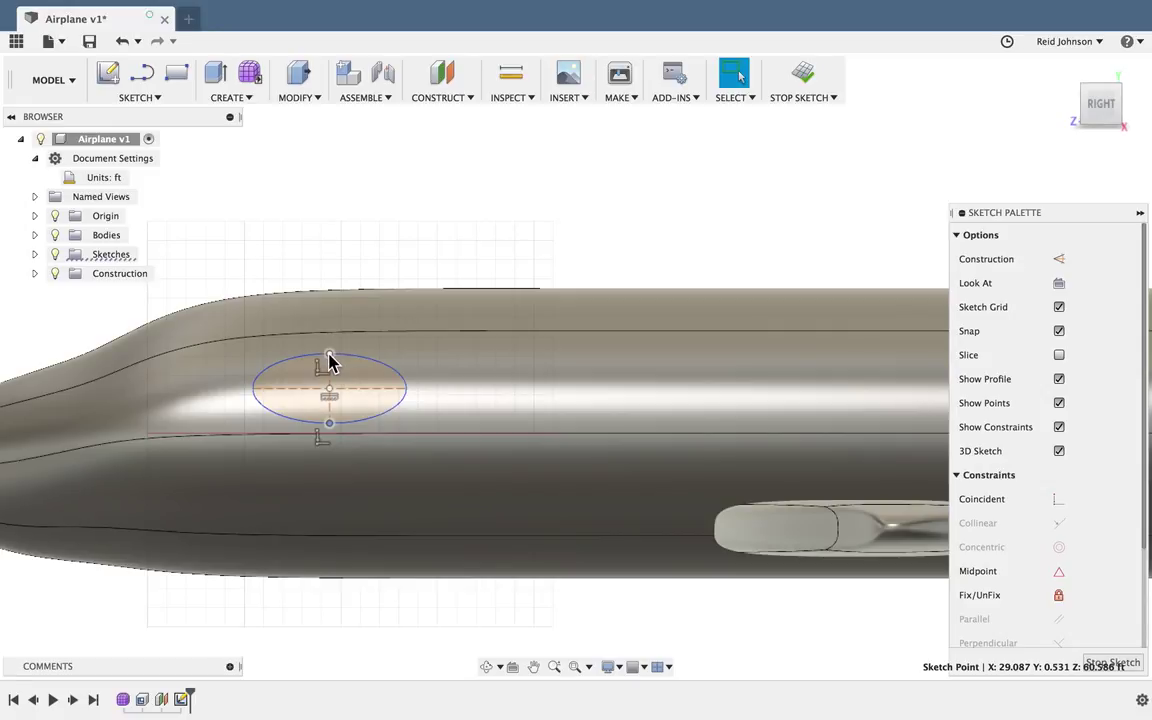
drag(331, 363, 332, 348)
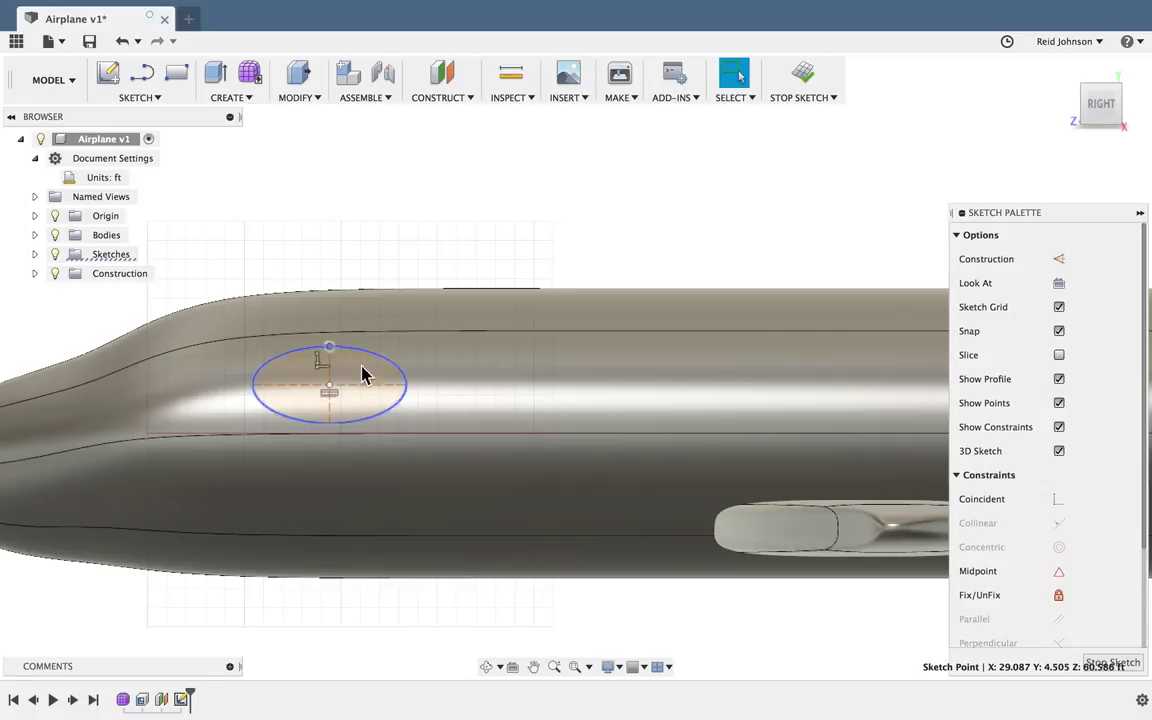
drag(408, 390, 388, 391)
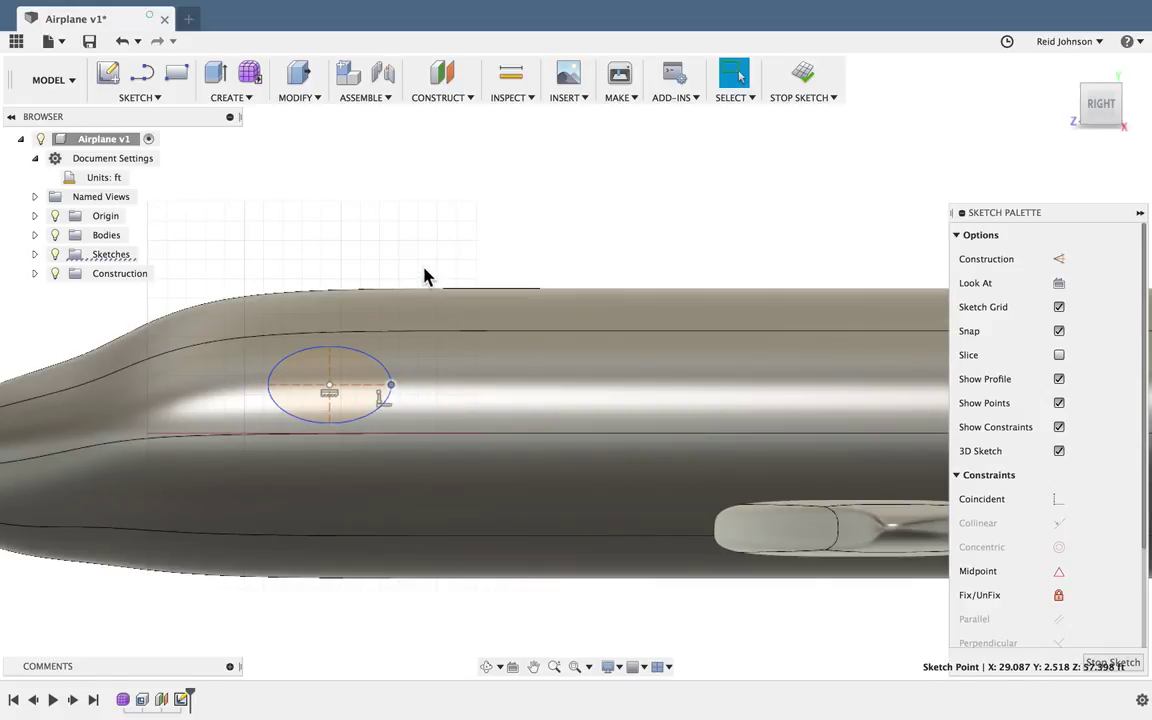
scroll(518, 222, down, 5)
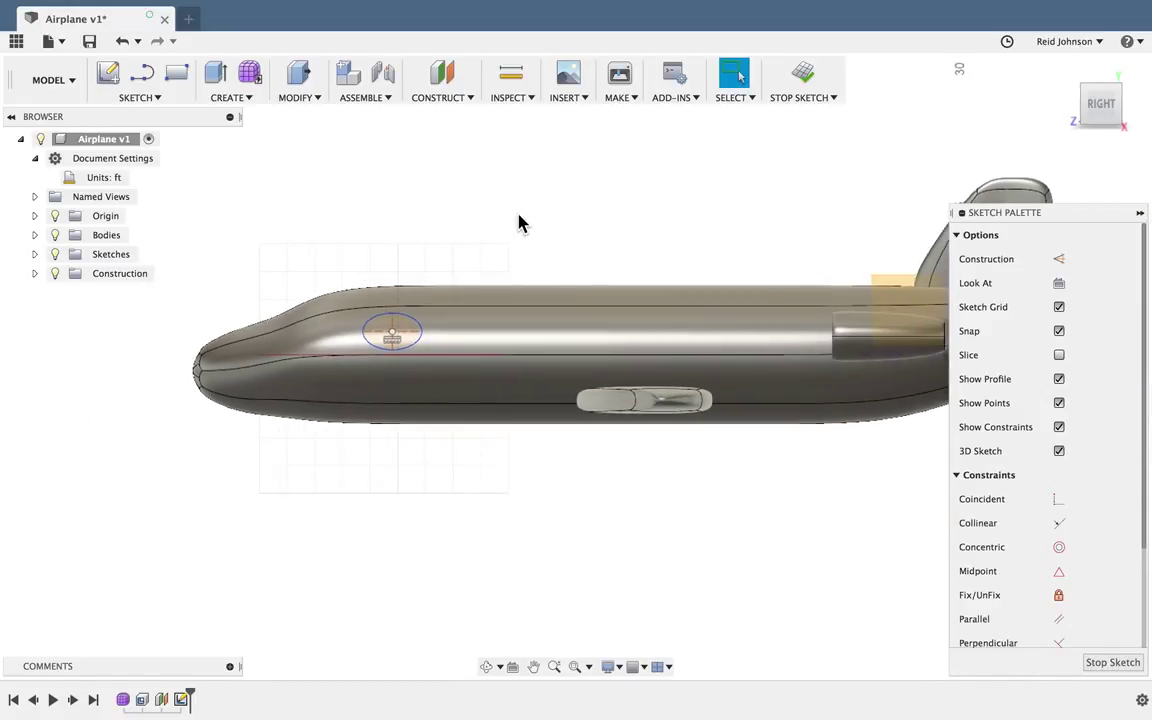
scroll(478, 268, up, 5)
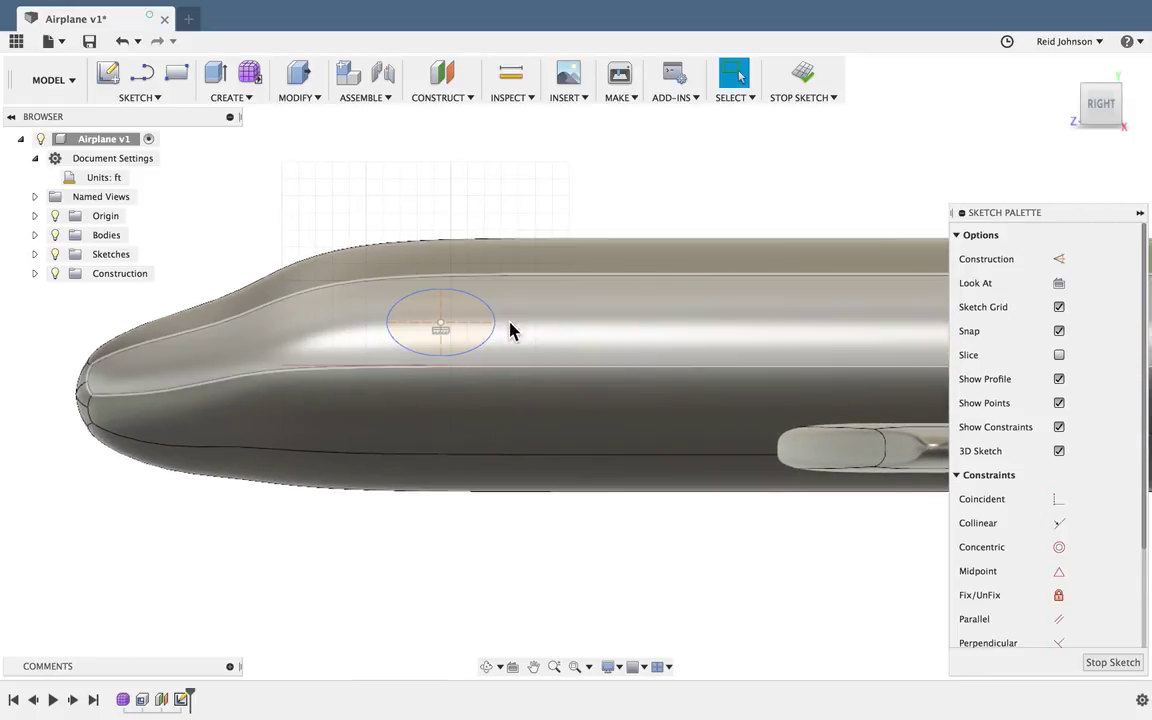
mouse_move(488, 350)
mouse_down()
mouse_move(537, 342)
mouse_move(501, 347)
mouse_move(460, 329)
mouse_move(475, 332)
mouse_up()
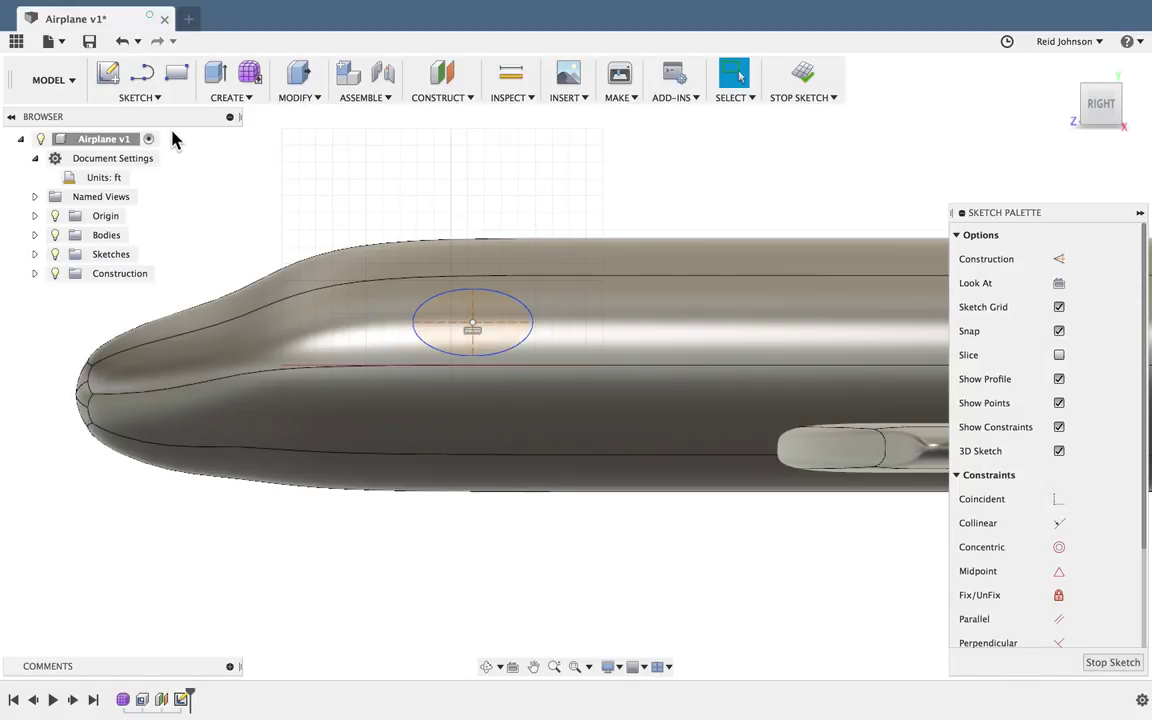
- Start a rectangular pattern of the ellipse along the fuselage toward the tail with an extent of about 32.2 ft
click(146, 99)
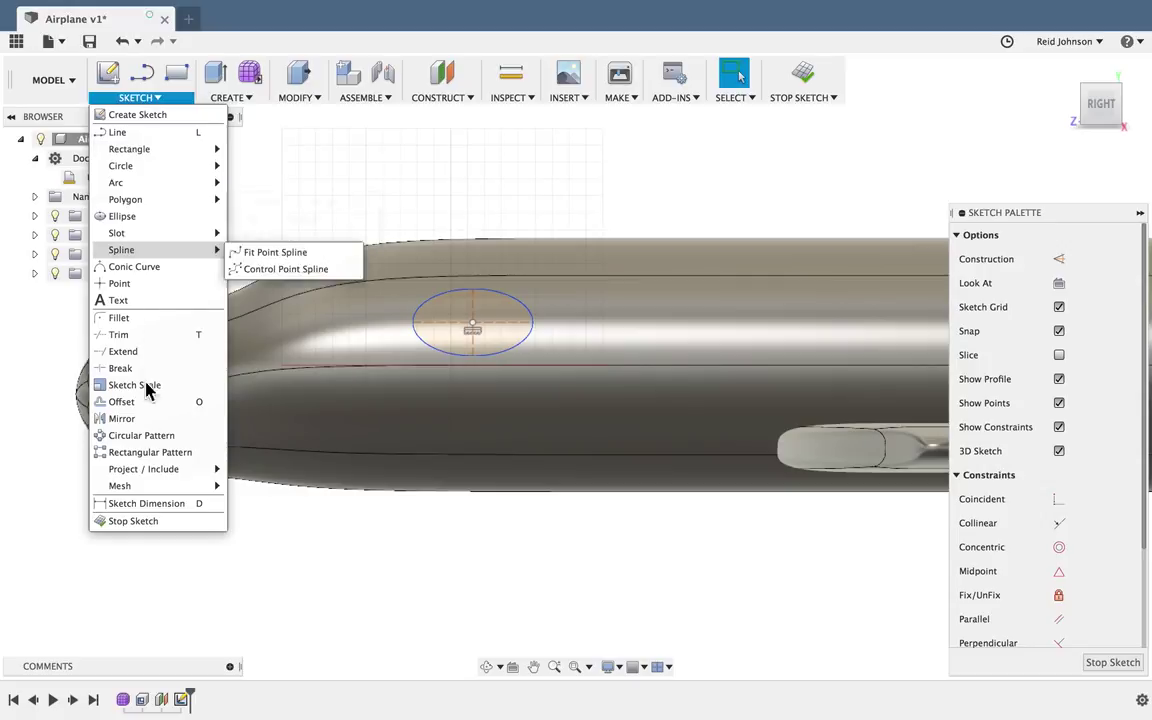
click(150, 455)
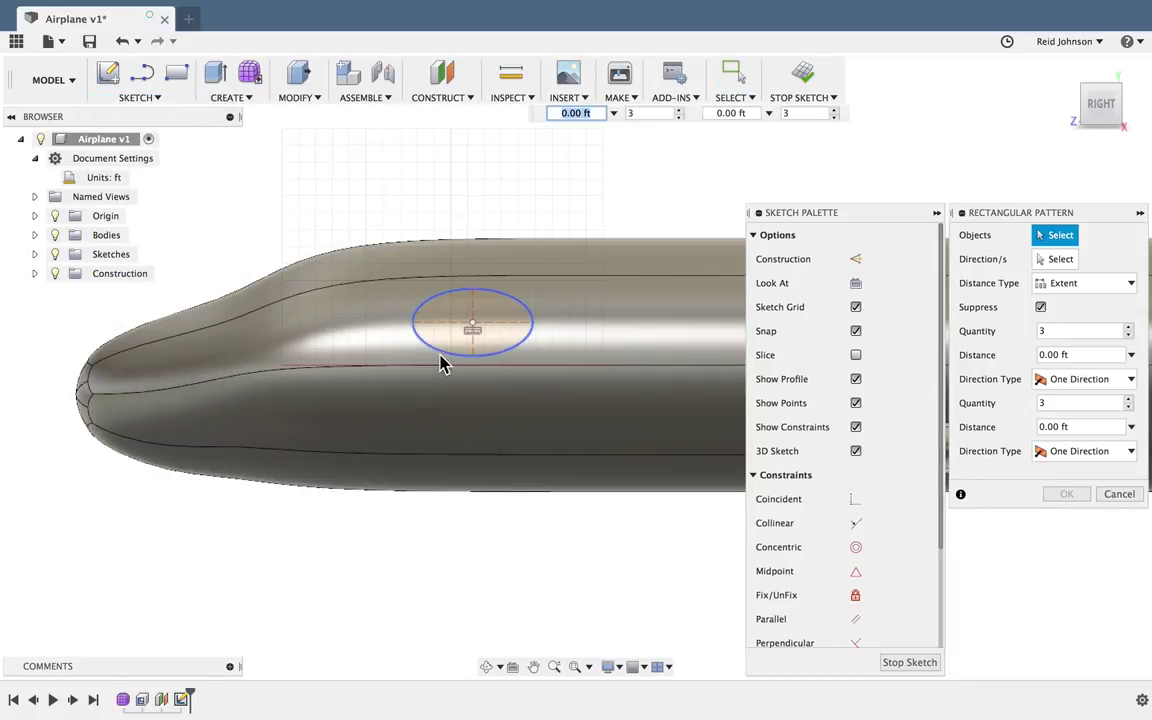
click(437, 355)
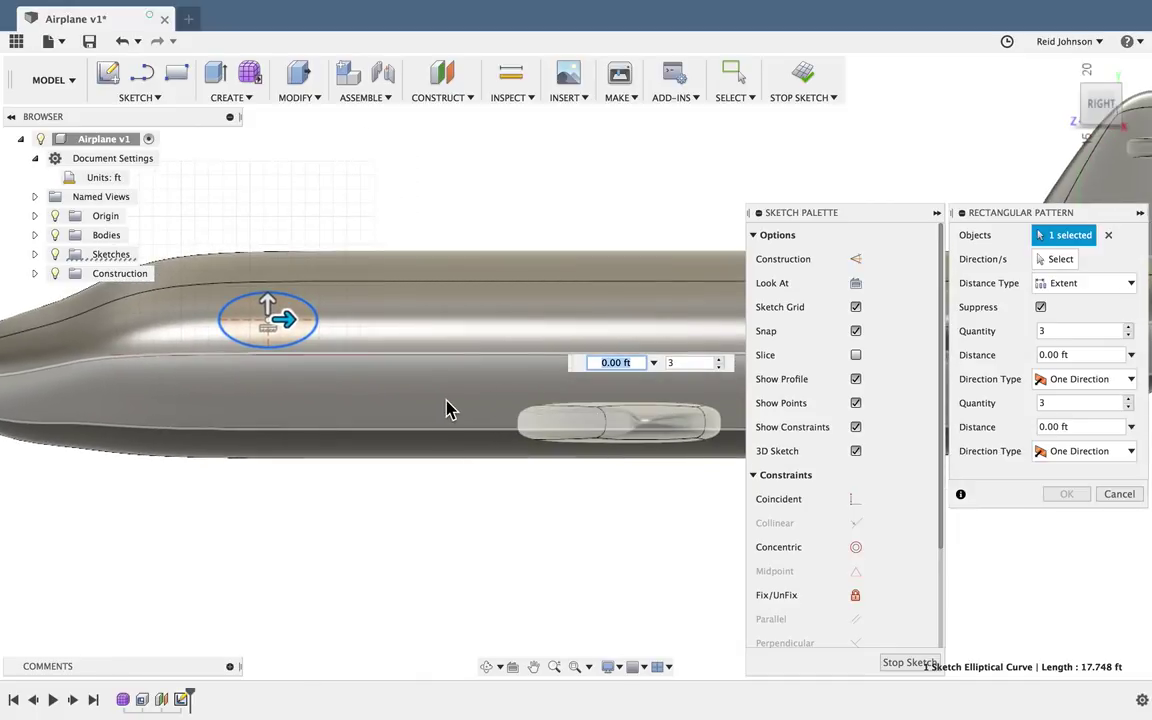
scroll(447, 410, down, 1)
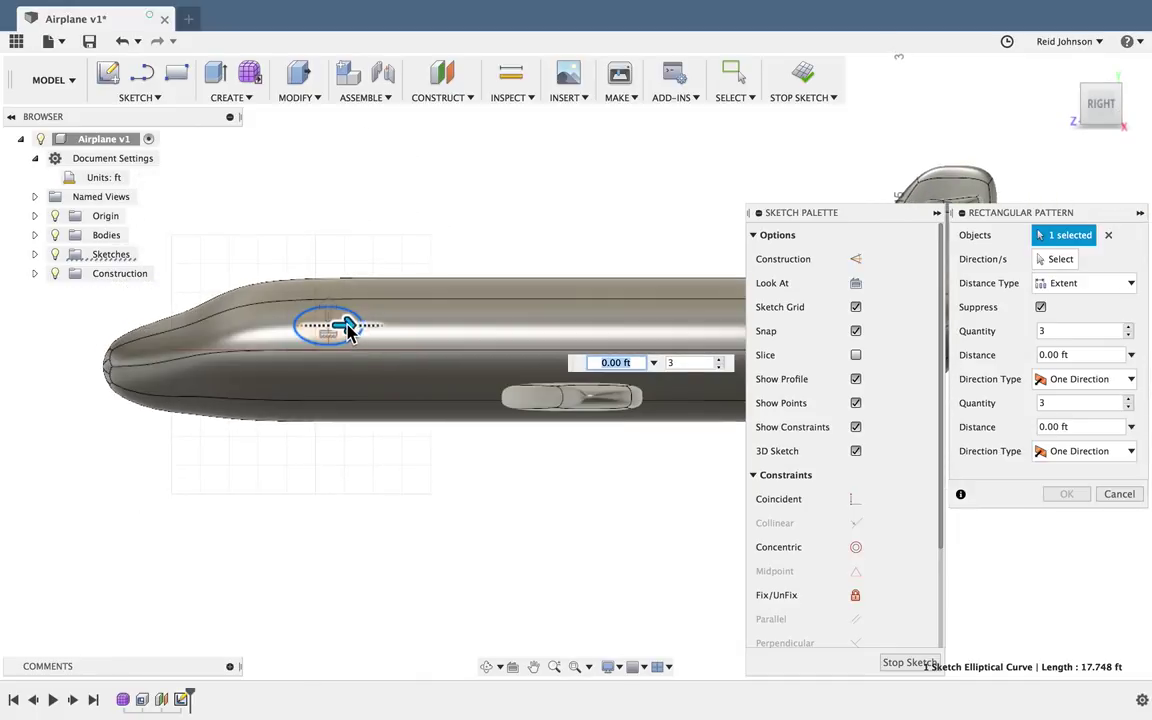
drag(345, 328, 597, 350)
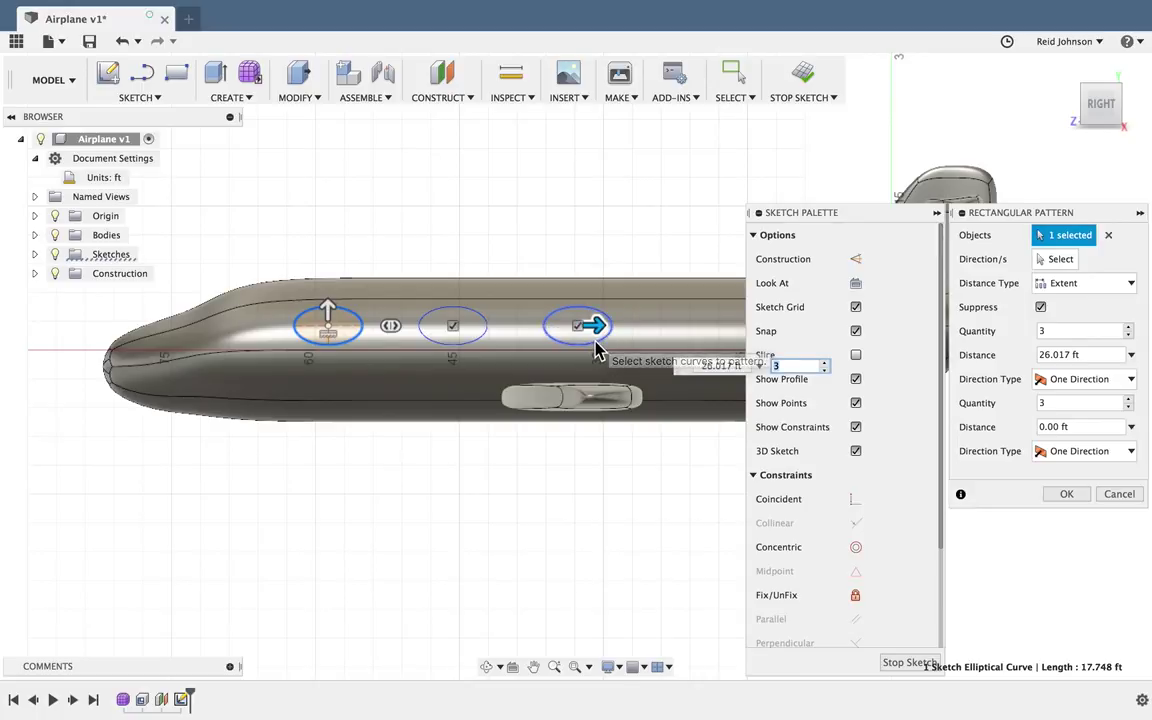
scroll(596, 350, down, 3)
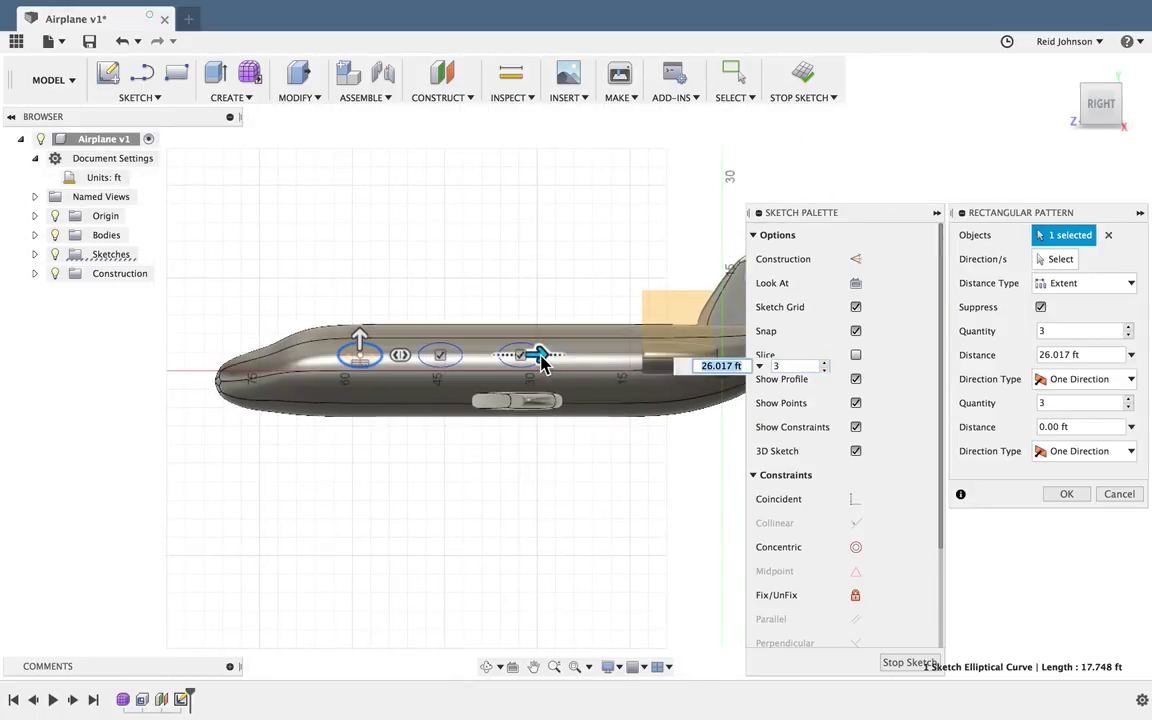
drag(541, 363, 576, 355)
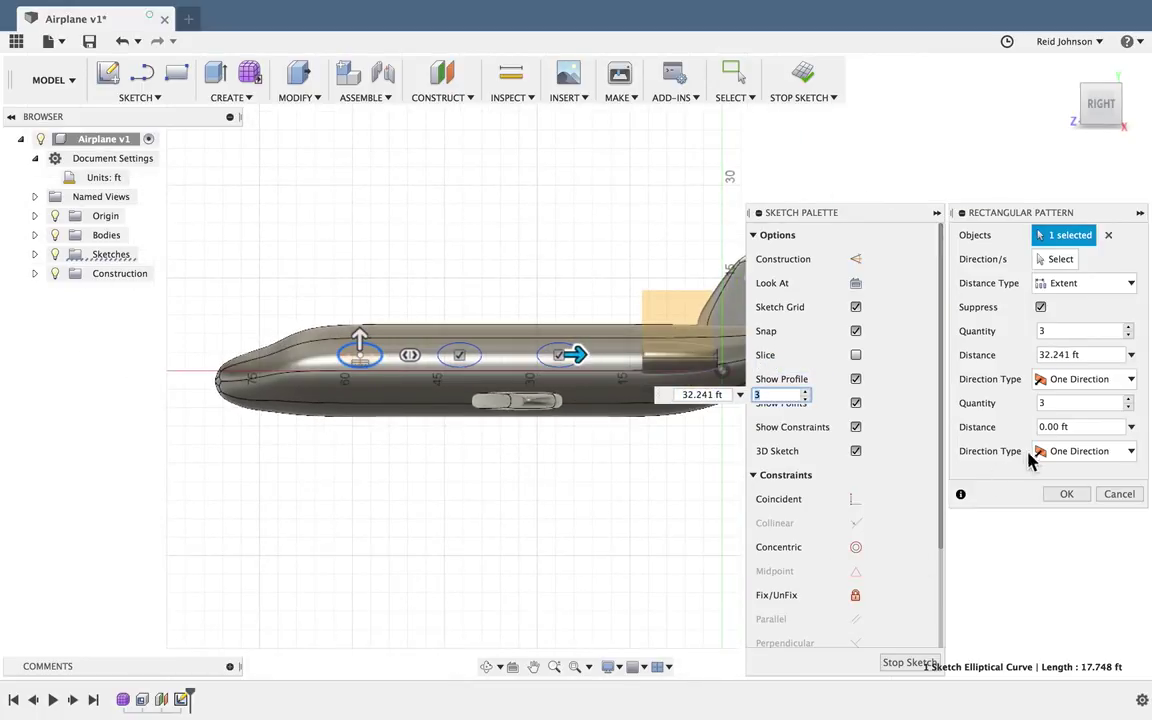
- Set the ellipse pattern's quantity to 5 along the fuselage and 1 in the second direction
click(1100, 403)
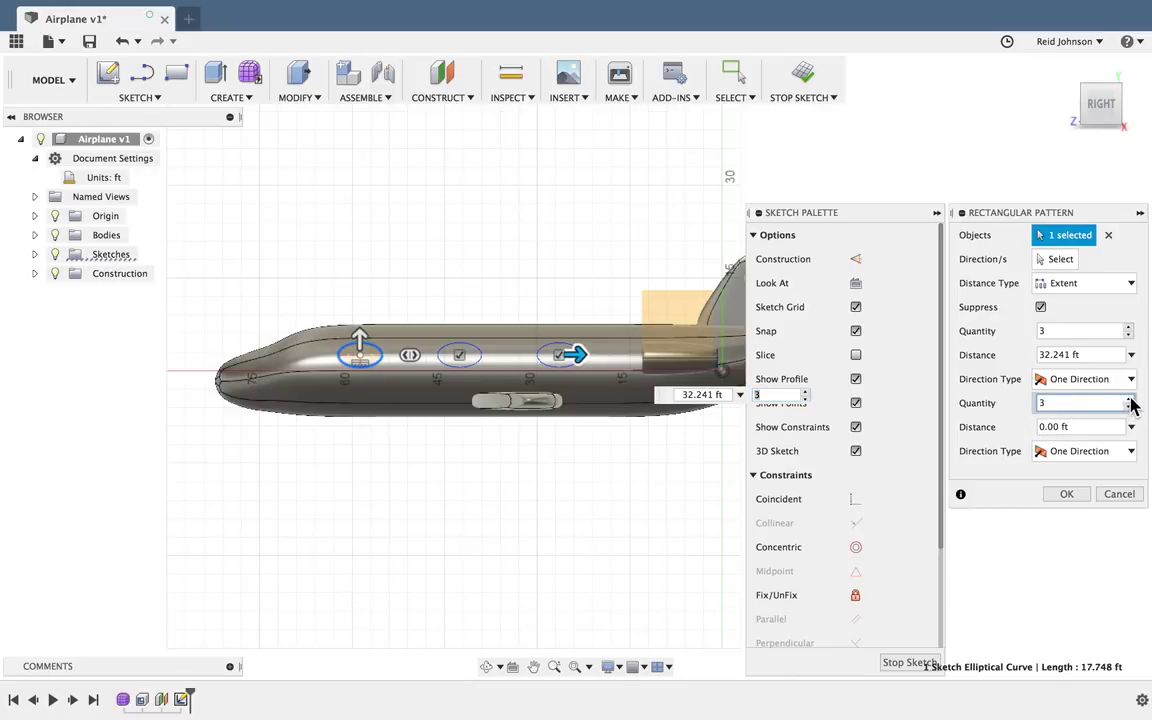
click(1129, 399)
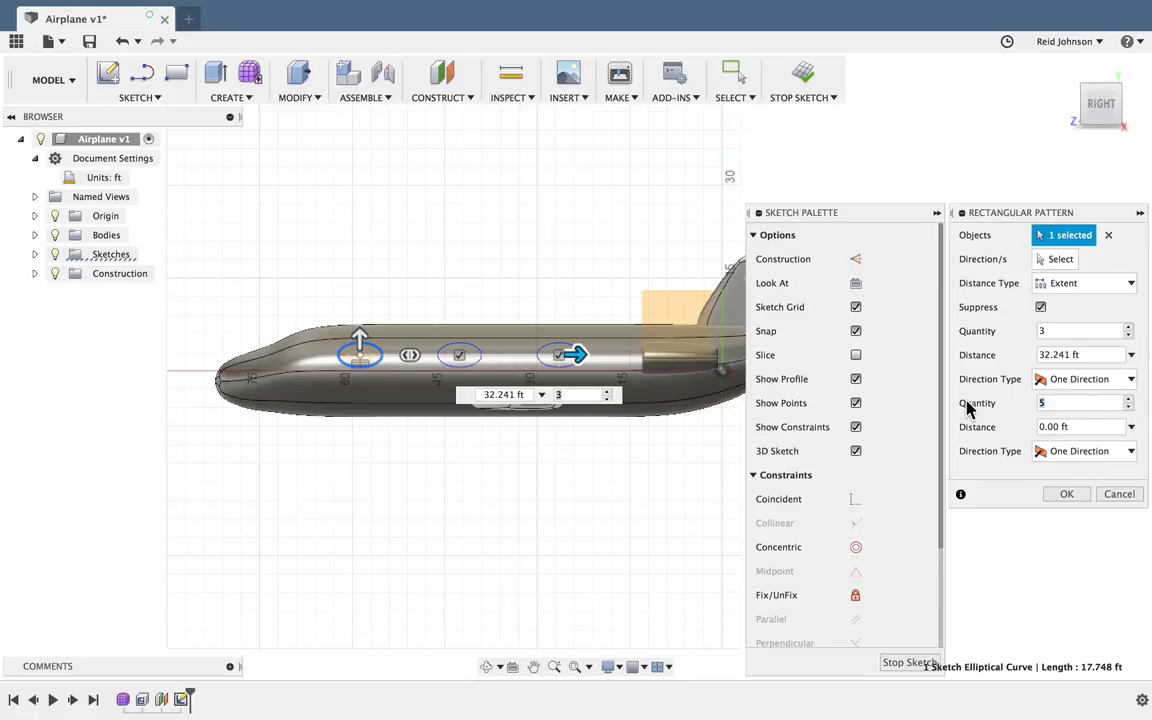
key(BackSpace)
text(1)
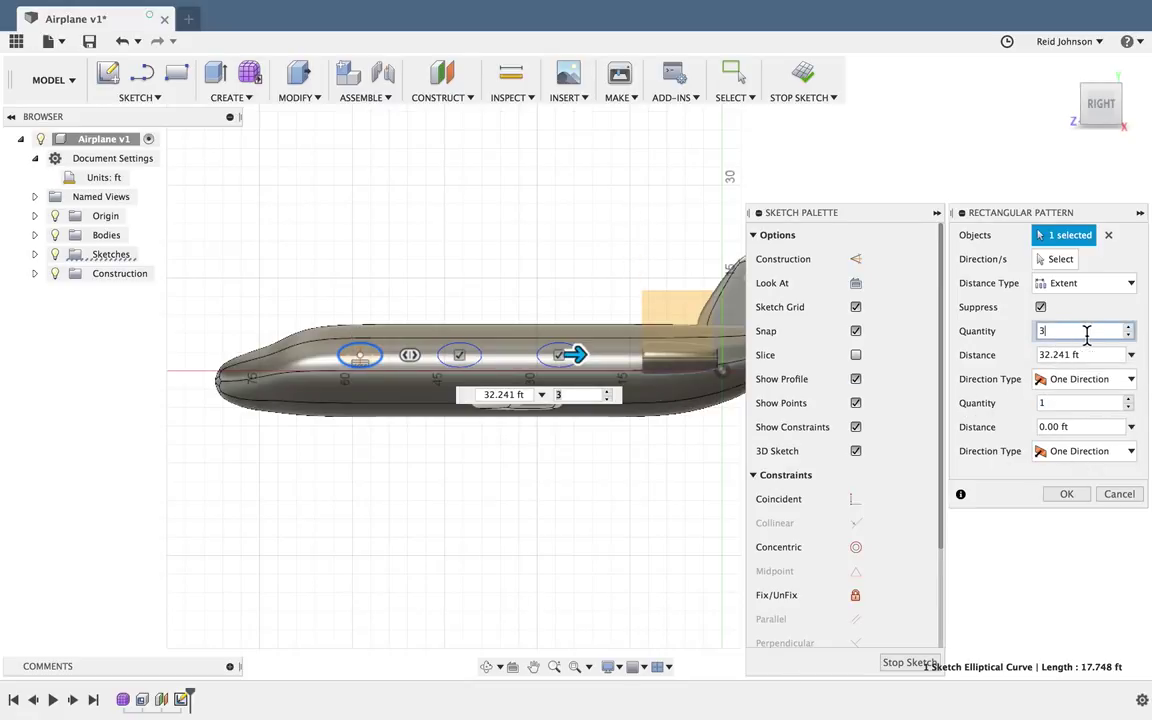
click(1129, 328)
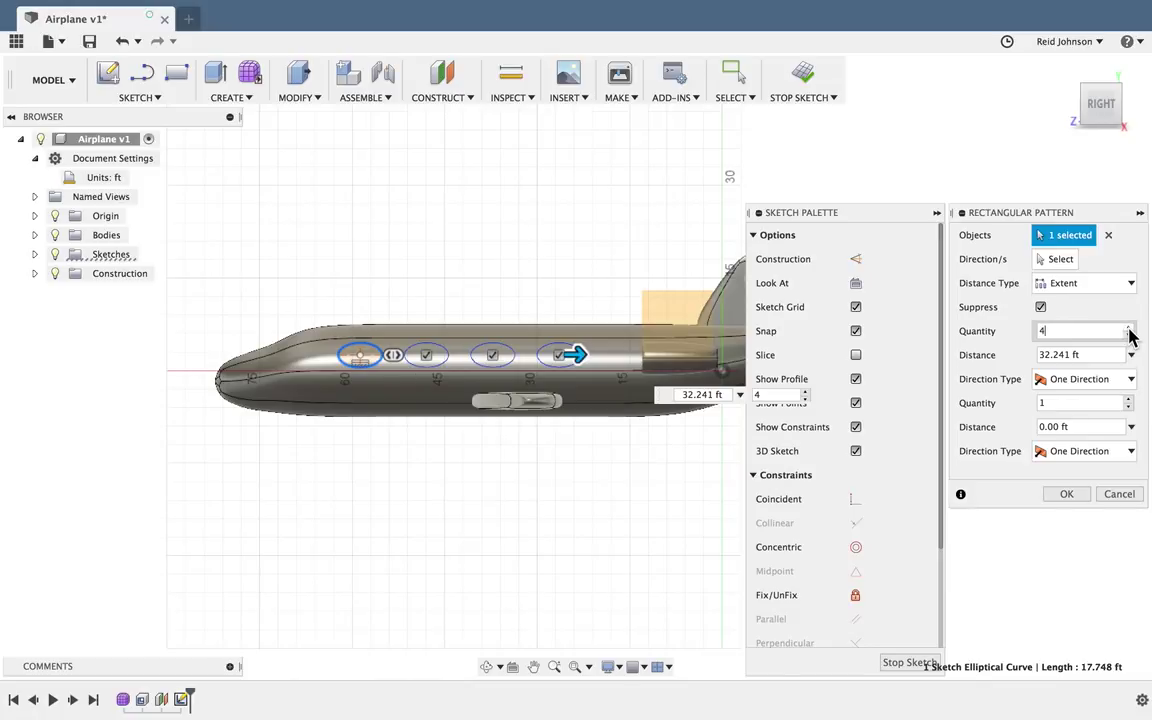
click(1129, 328)
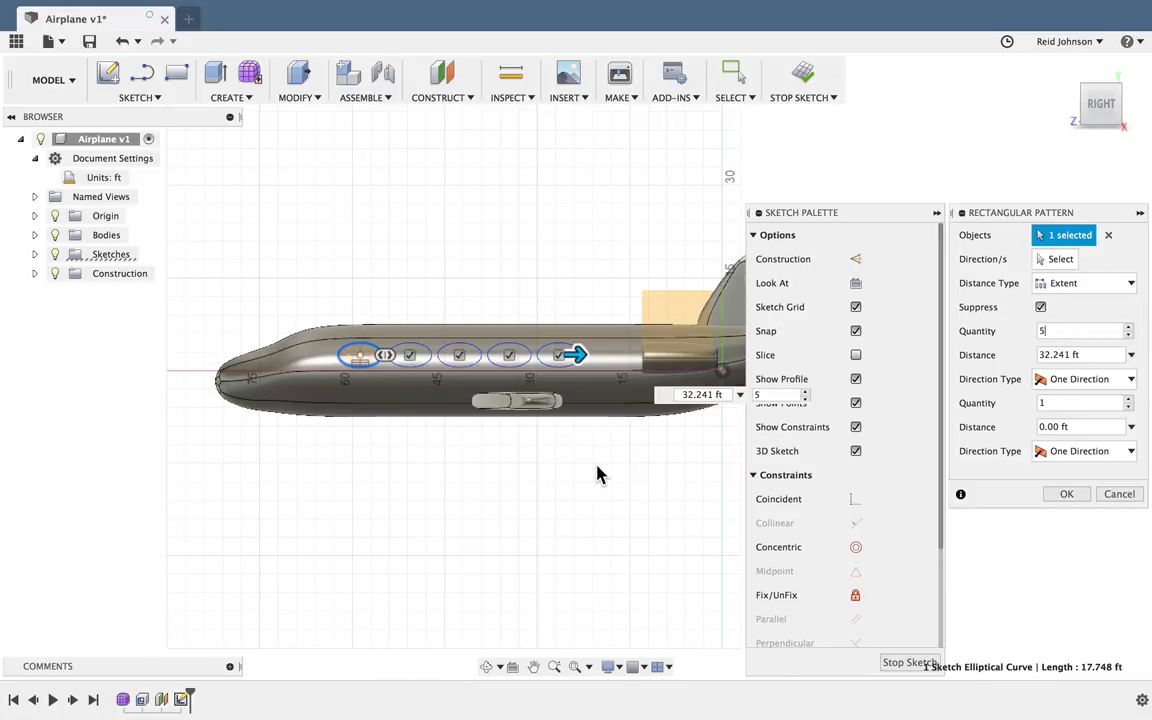
- Extend the pattern to about 39.5 ft along the fuselage, apply it and finish the sketch
scroll(514, 478, down, 2)
drag(455, 401, 504, 404)
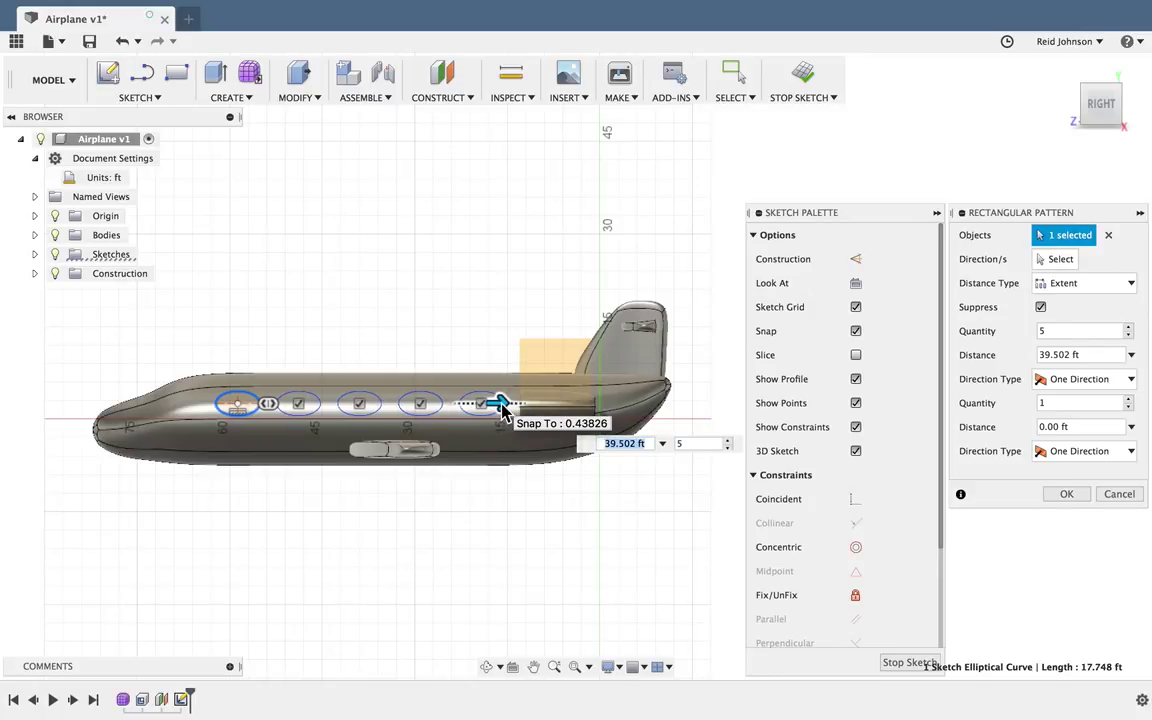
click(1062, 495)
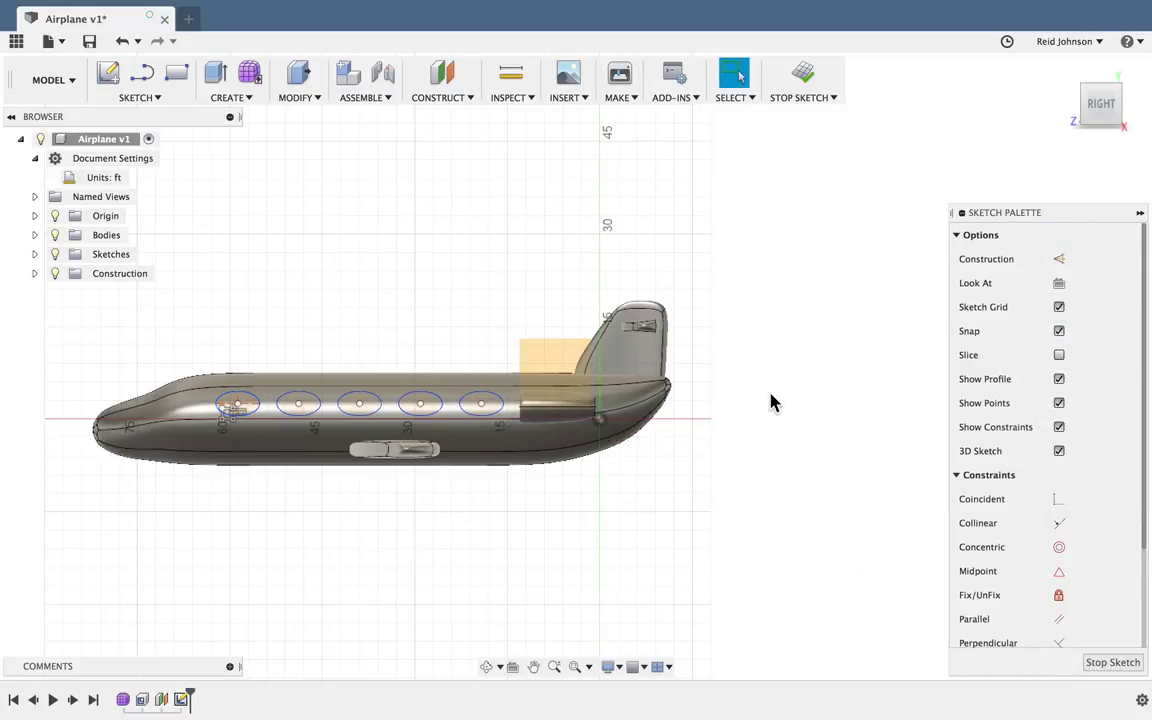
click(810, 78)
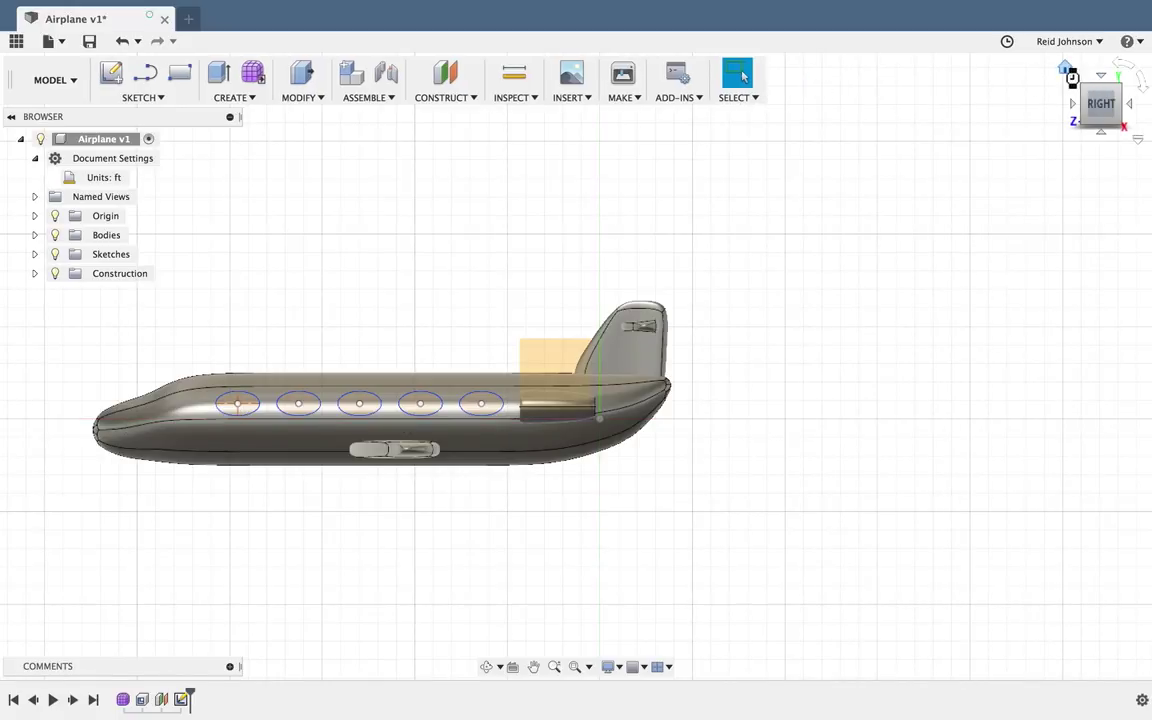
- Split the fuselage body with the window ellipse nearest the nose
click(1070, 70)
scroll(552, 529, up, 3)
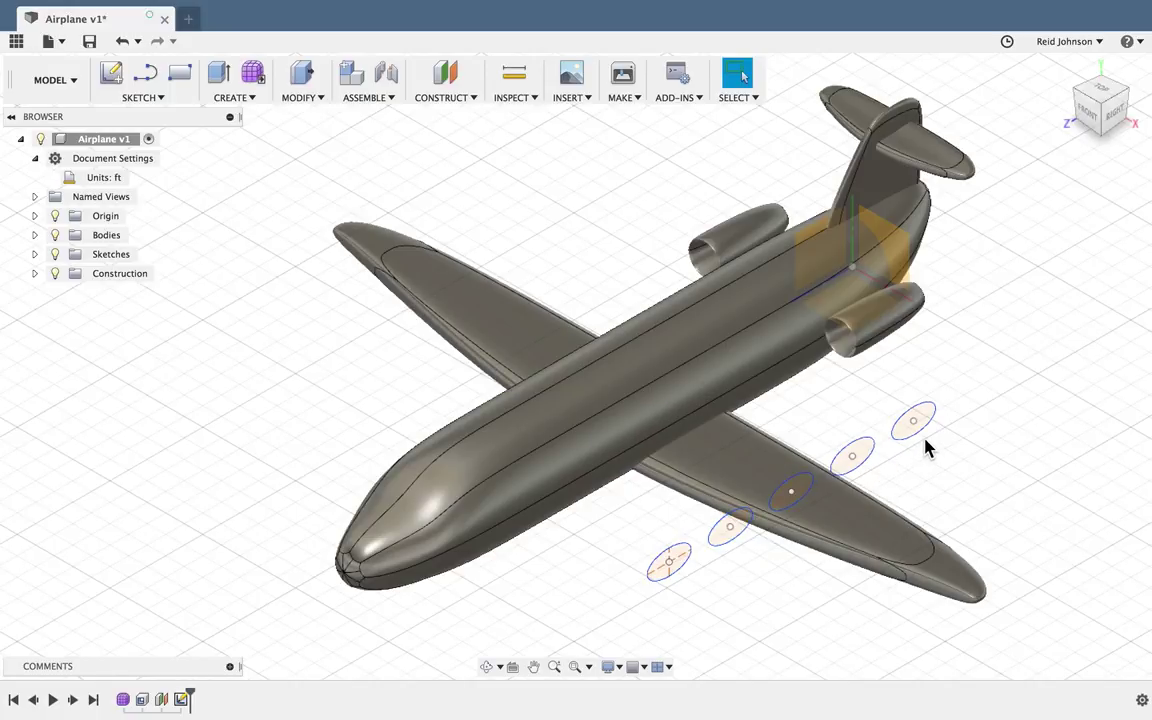
click(307, 100)
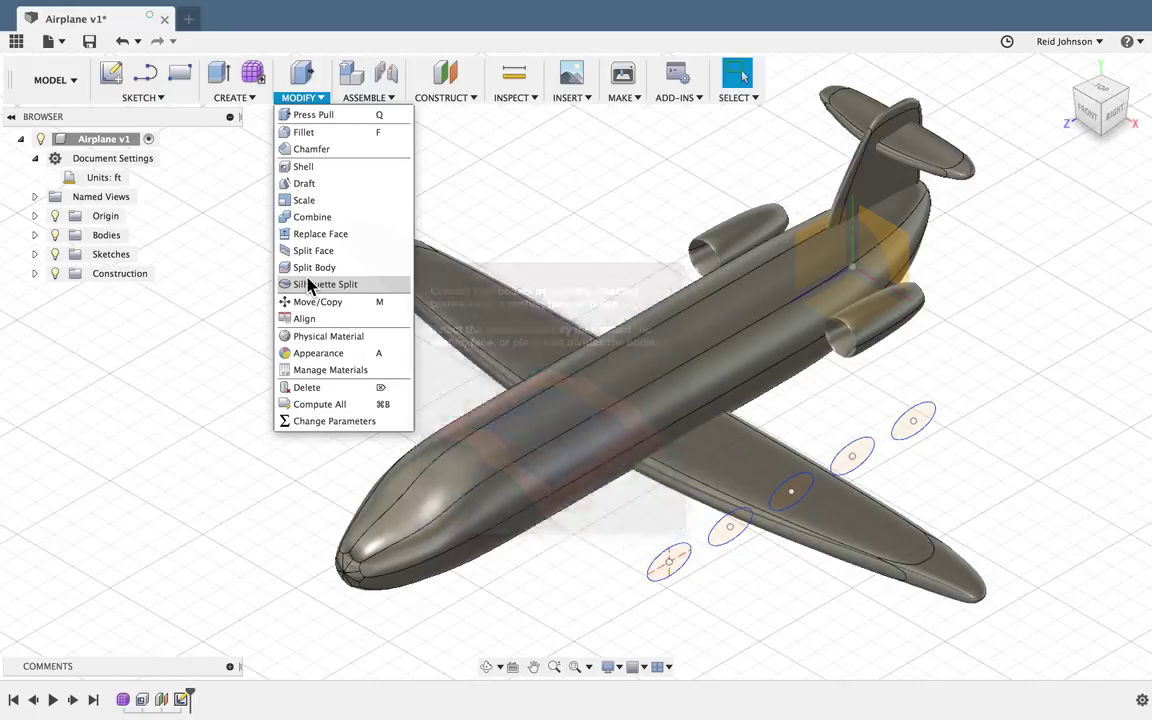
click(310, 268)
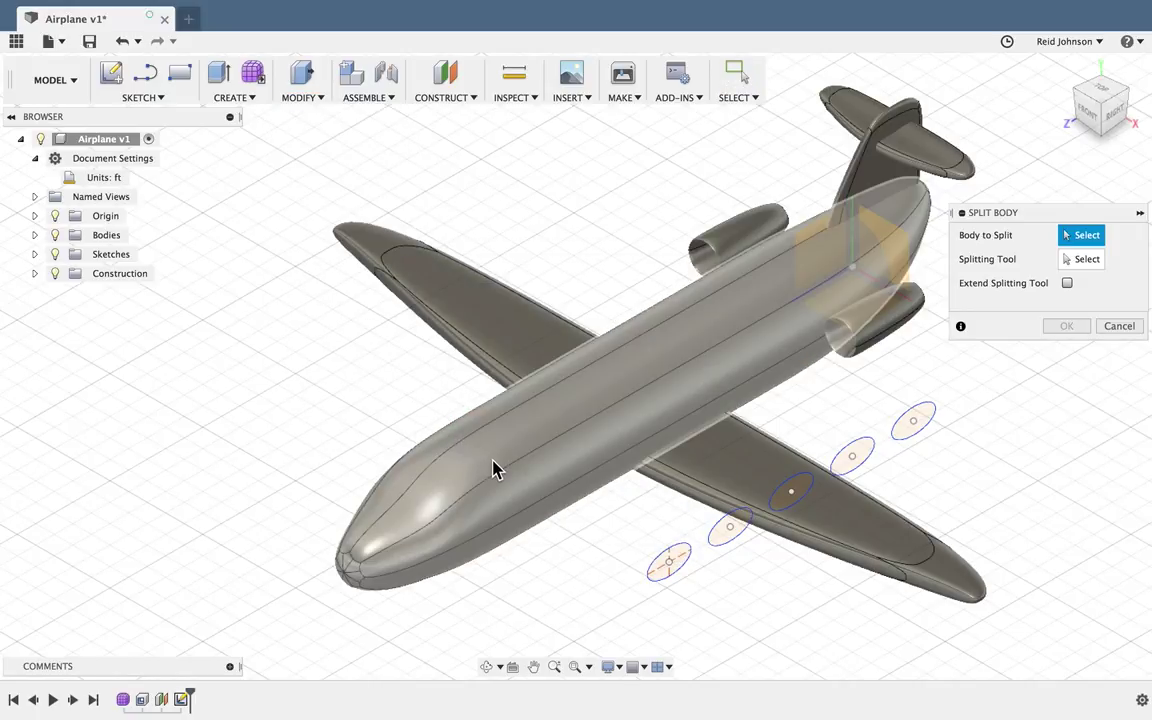
click(496, 468)
click(1080, 263)
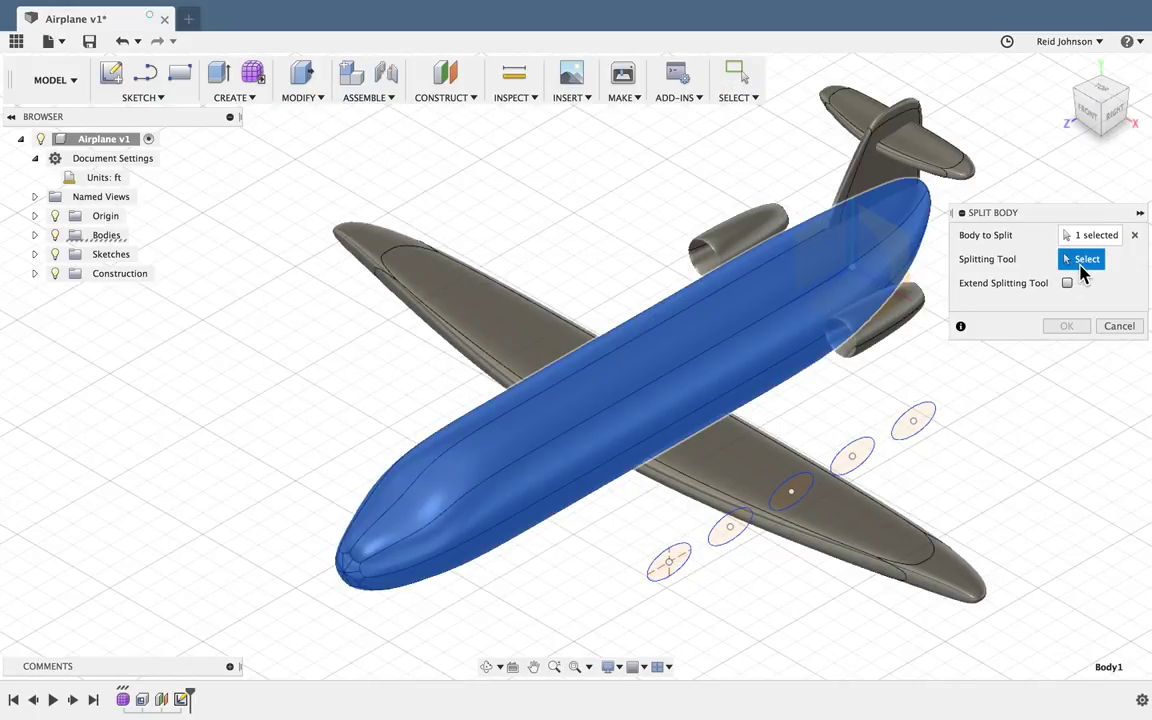
click(662, 560)
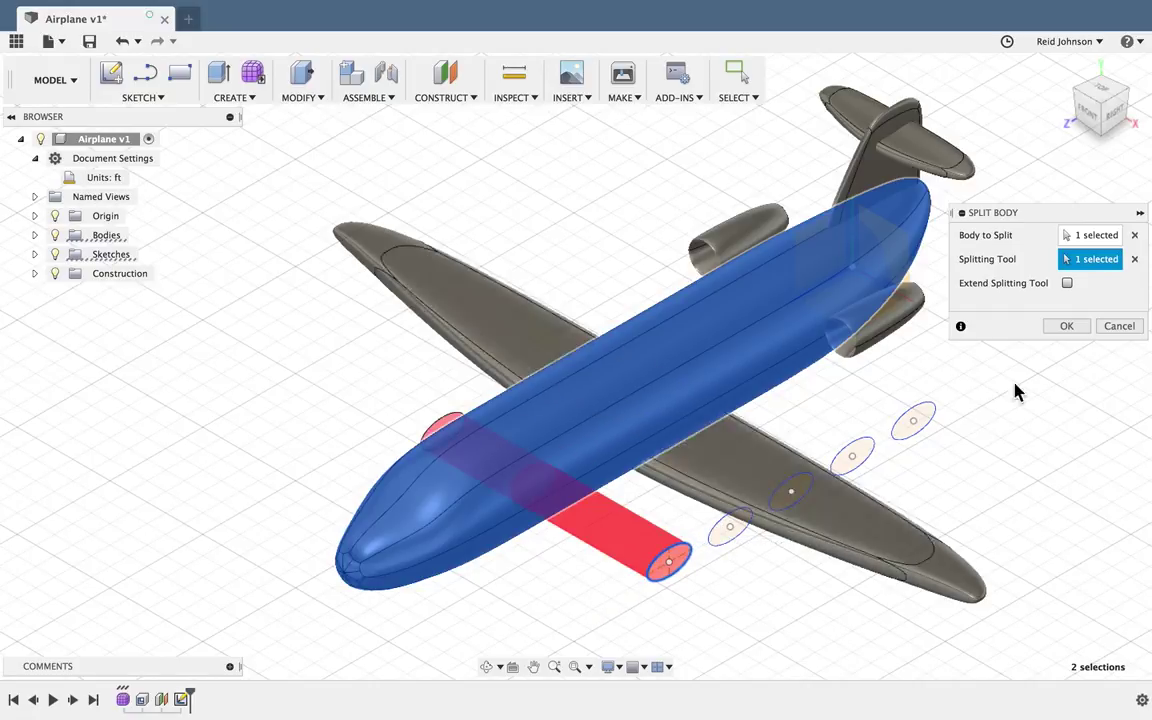
click(1066, 328)
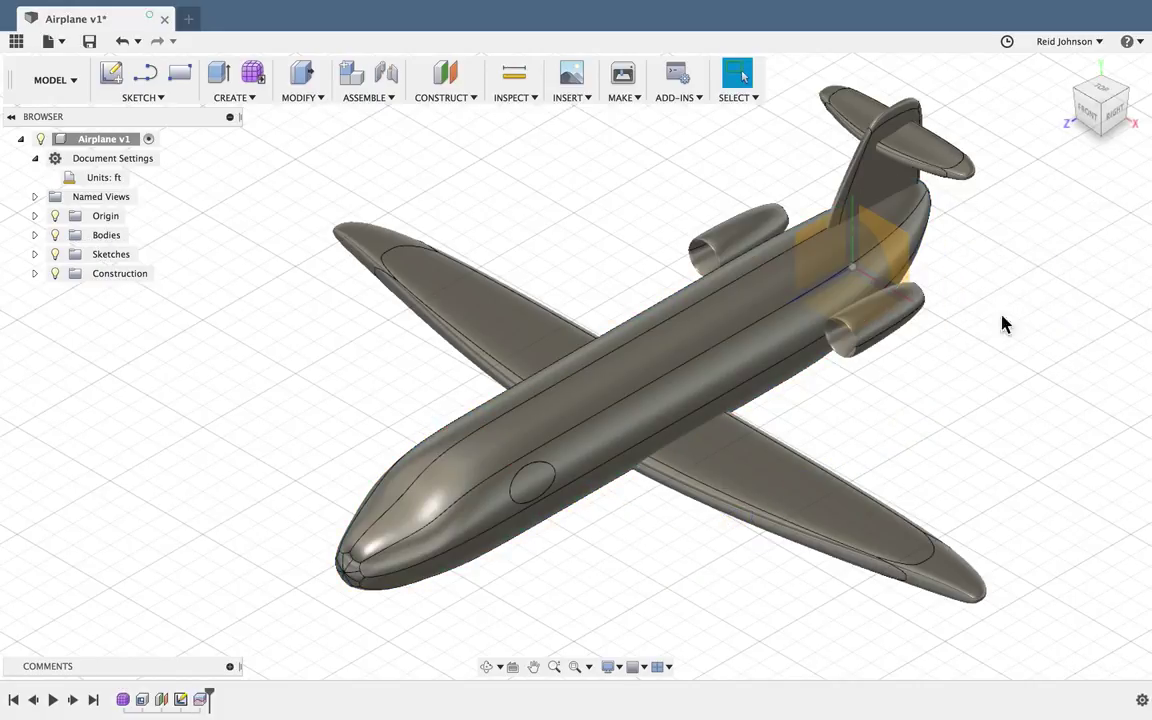
- Turn the visibility of Sketch1 with the window ellipses back on
click(35, 255)
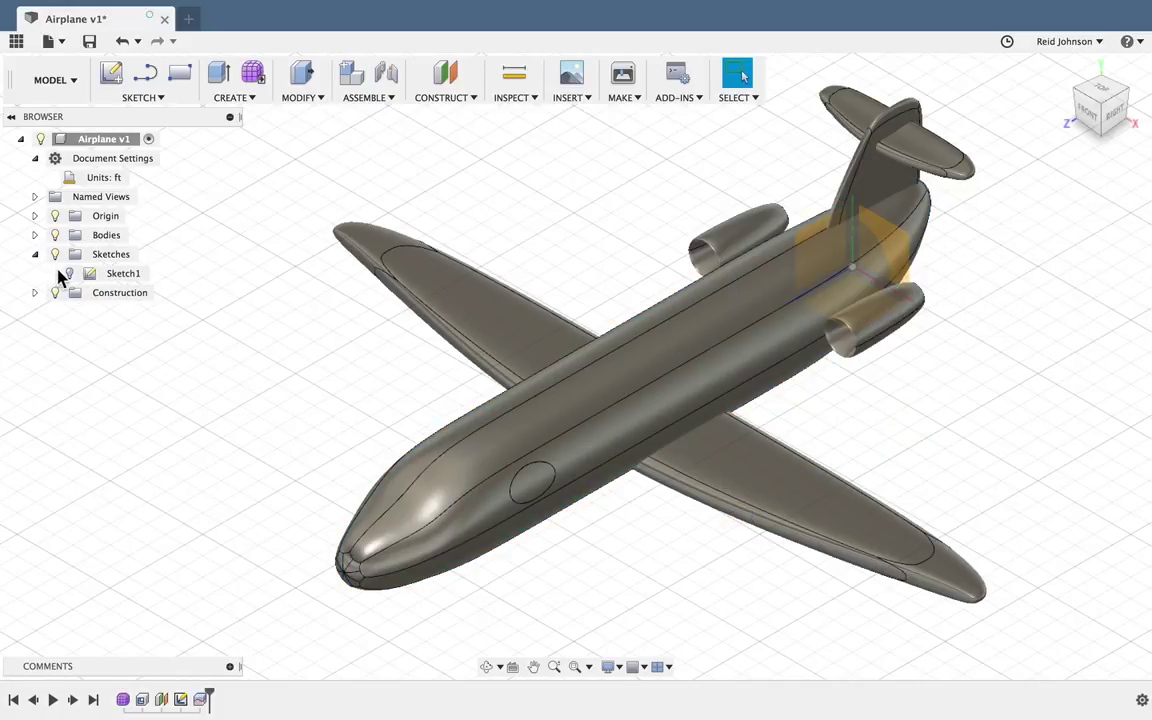
click(68, 276)
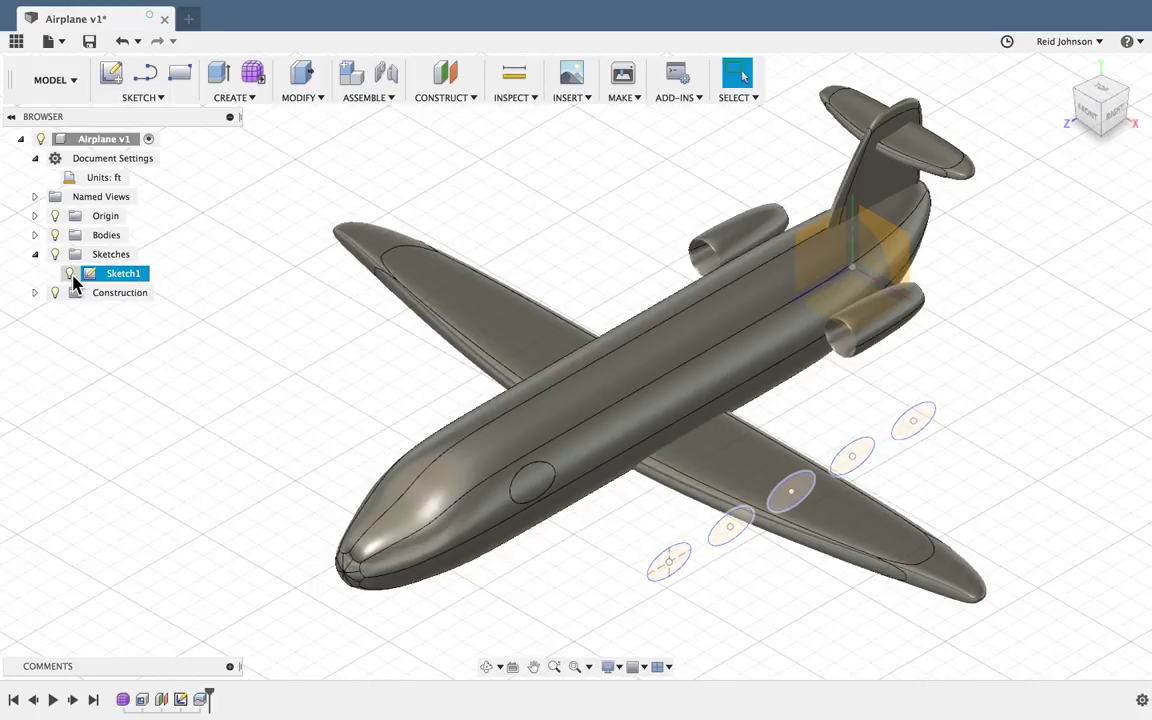
click(420, 347)
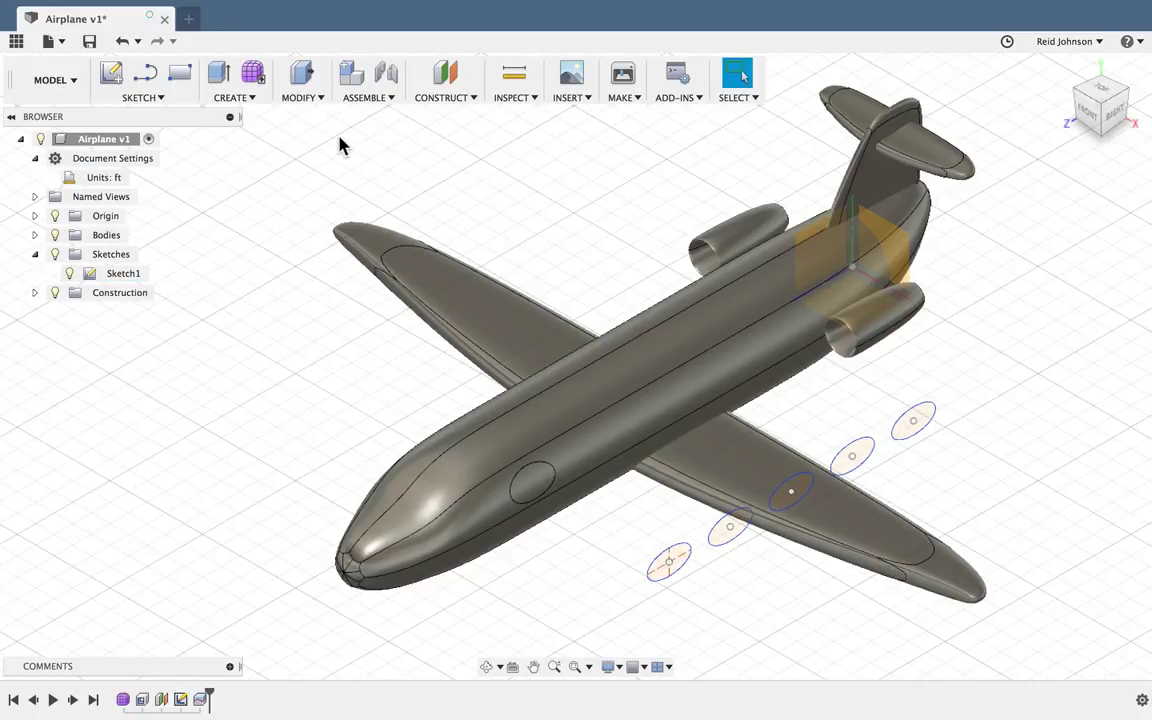
- Split the fuselage body with the second window ellipse from the nose
click(303, 99)
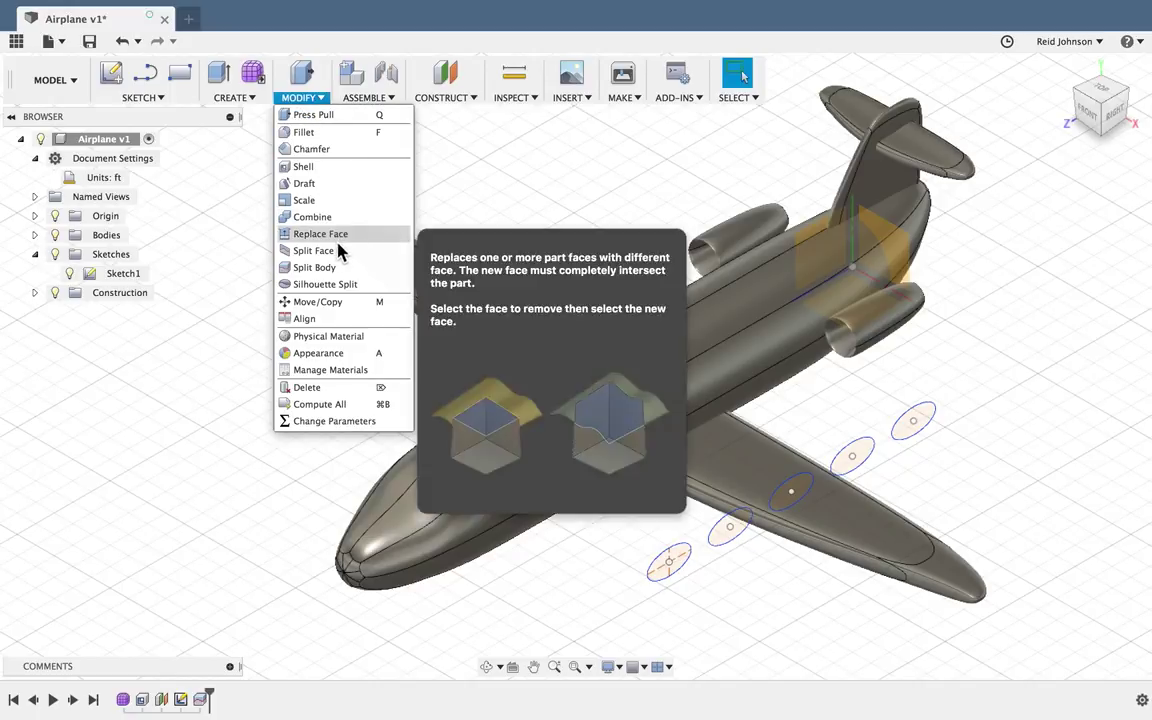
click(326, 267)
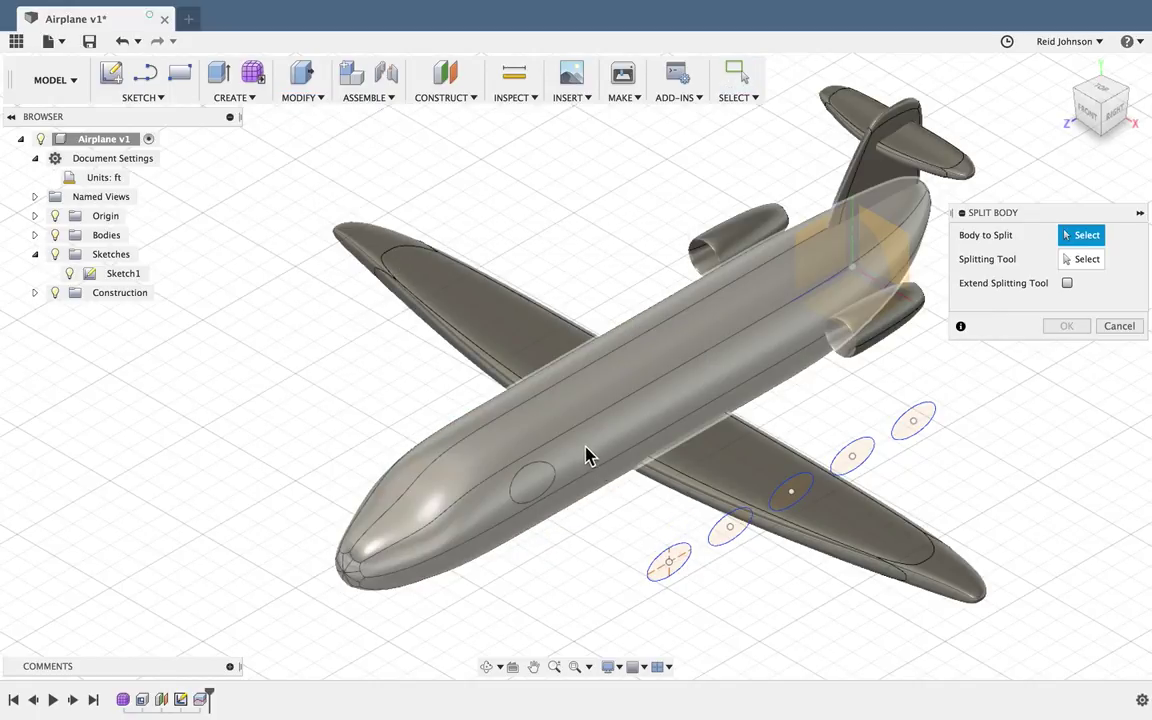
click(586, 456)
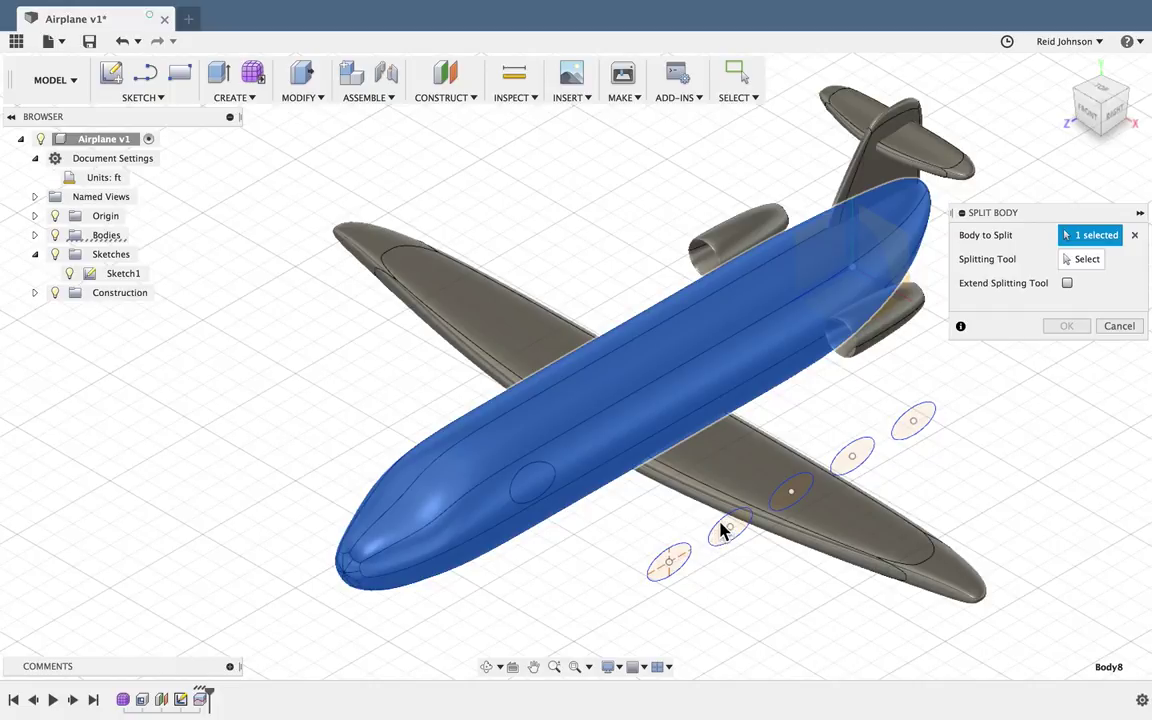
click(1085, 259)
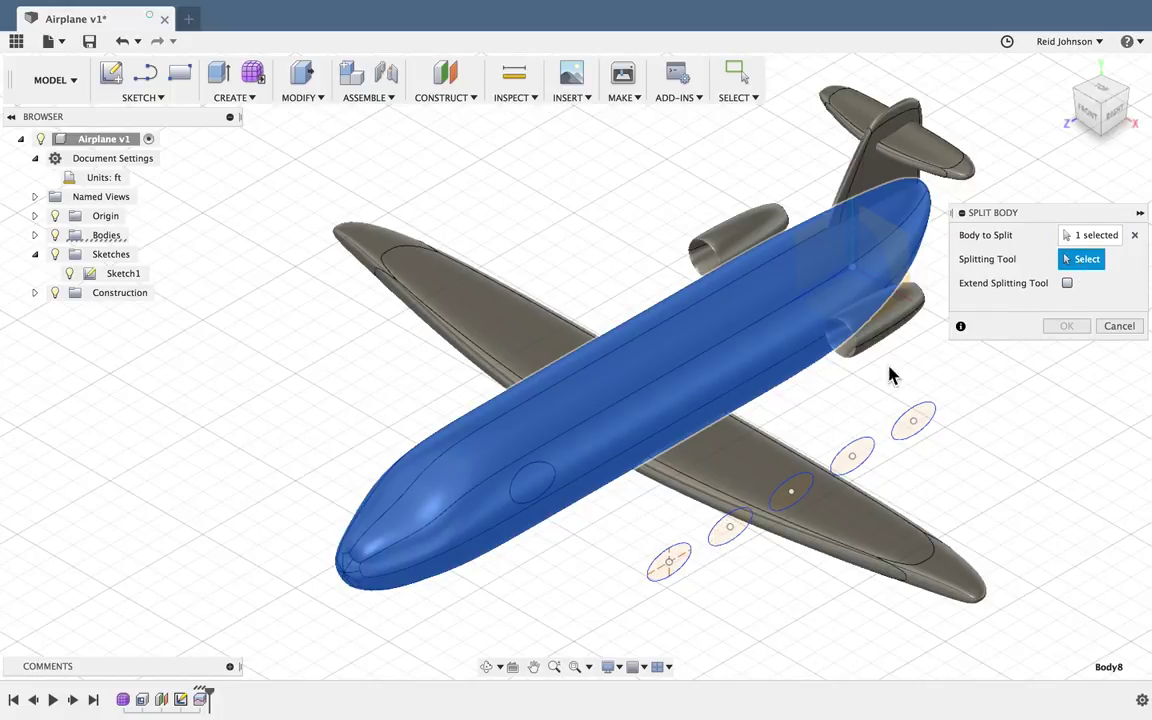
click(718, 532)
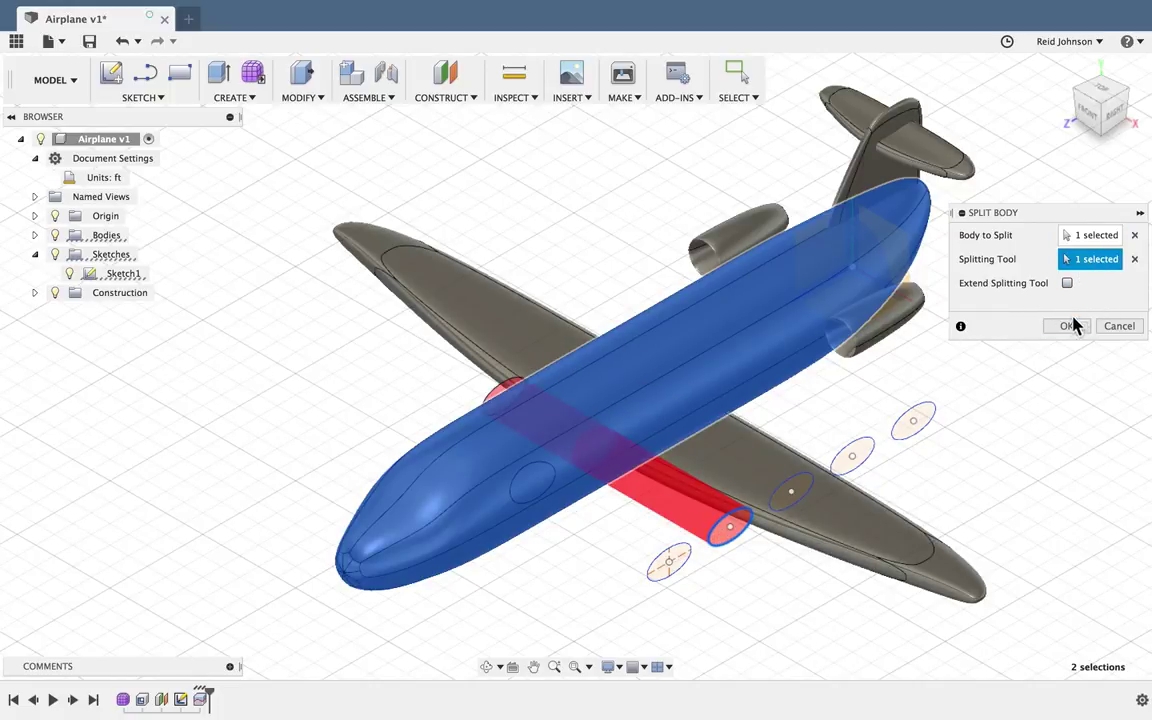
key(Return)
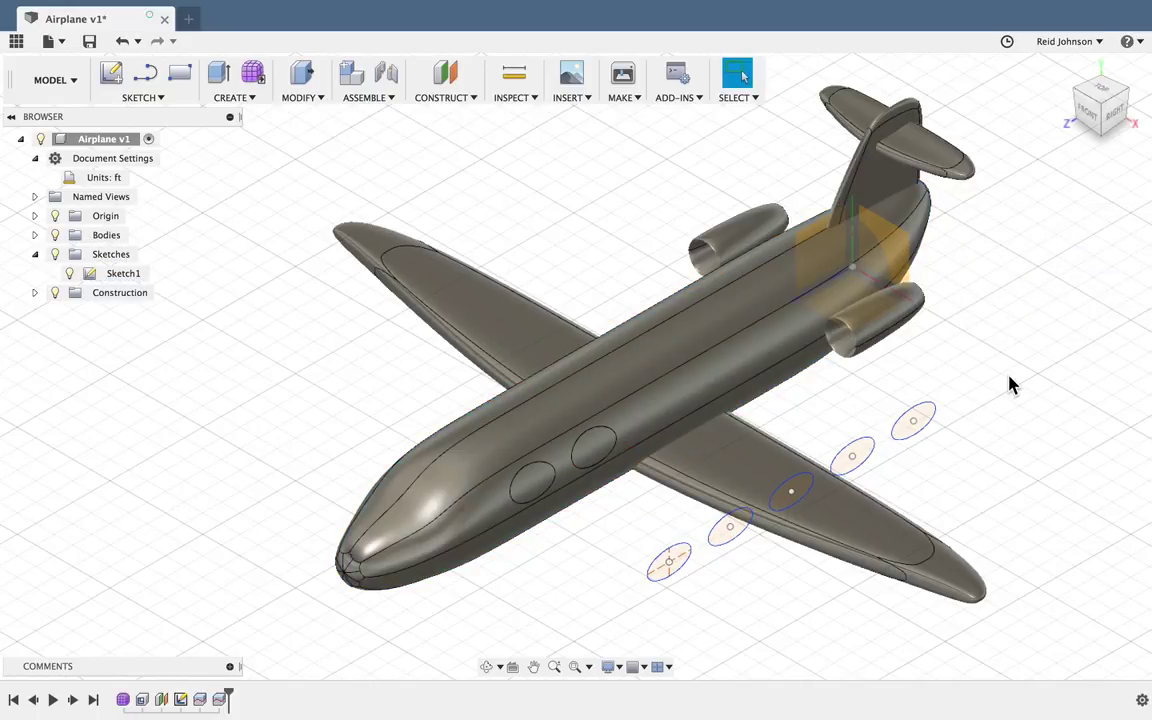
- Repeat Split Body on the fuselage using the middle window ellipse as the splitting tool
right_click(1009, 380)
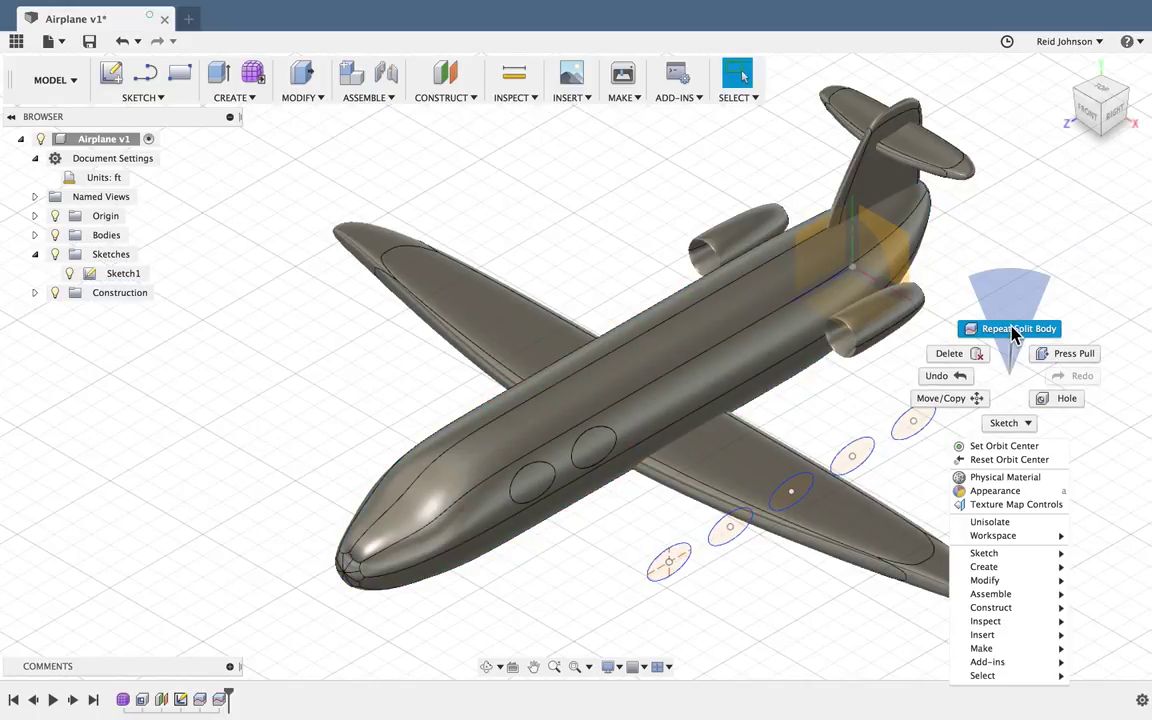
click(1013, 330)
click(700, 403)
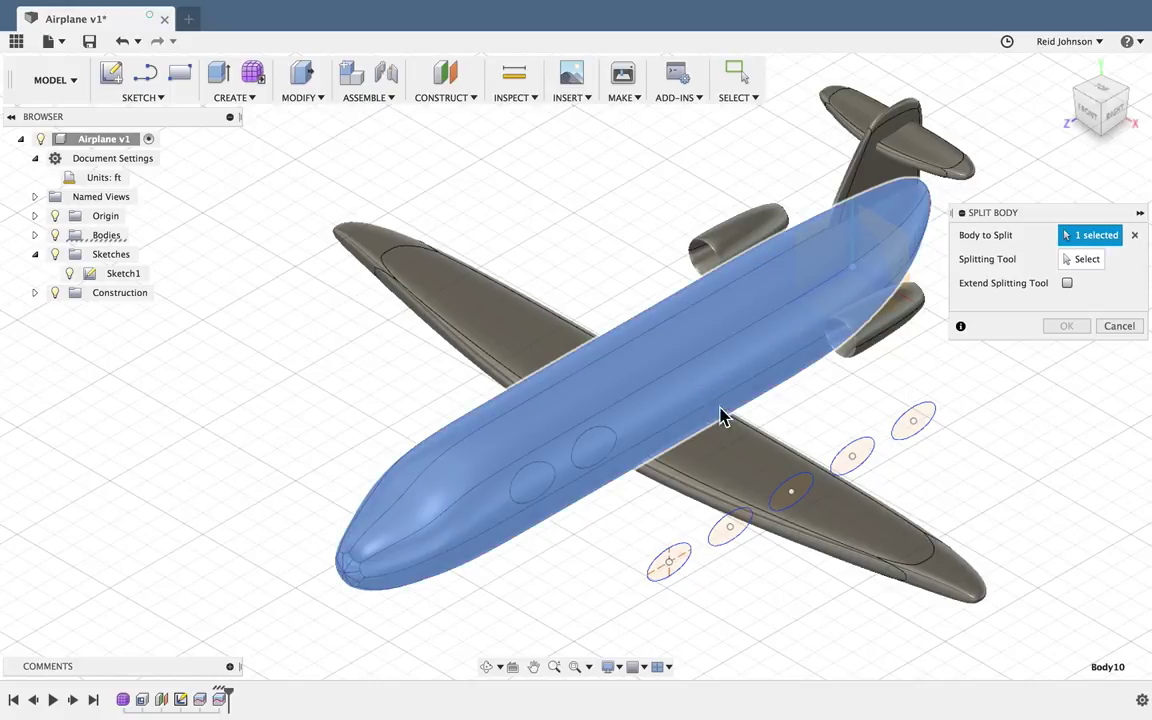
click(1080, 259)
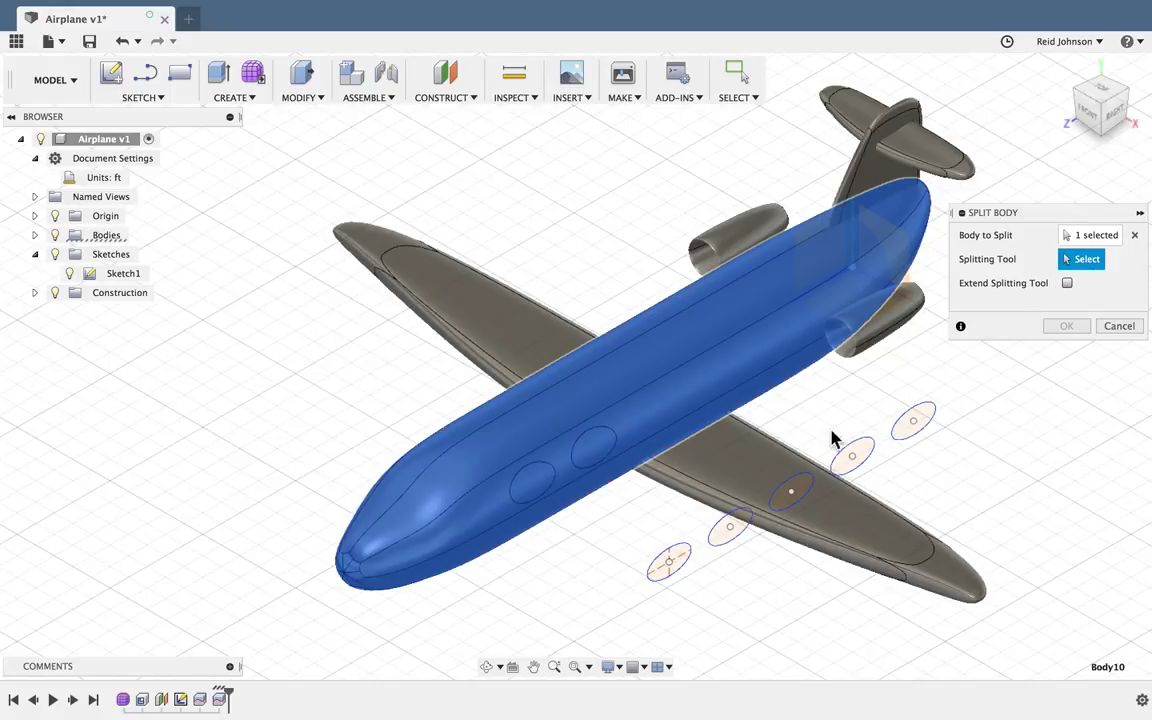
click(795, 484)
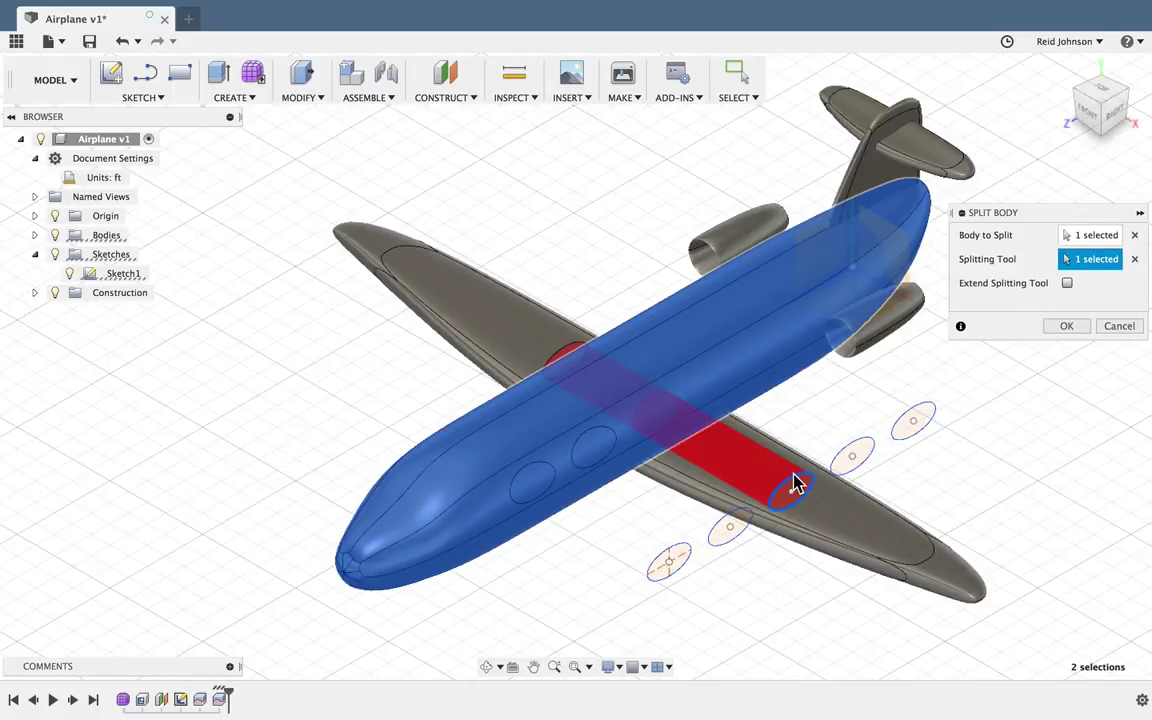
click(1066, 326)
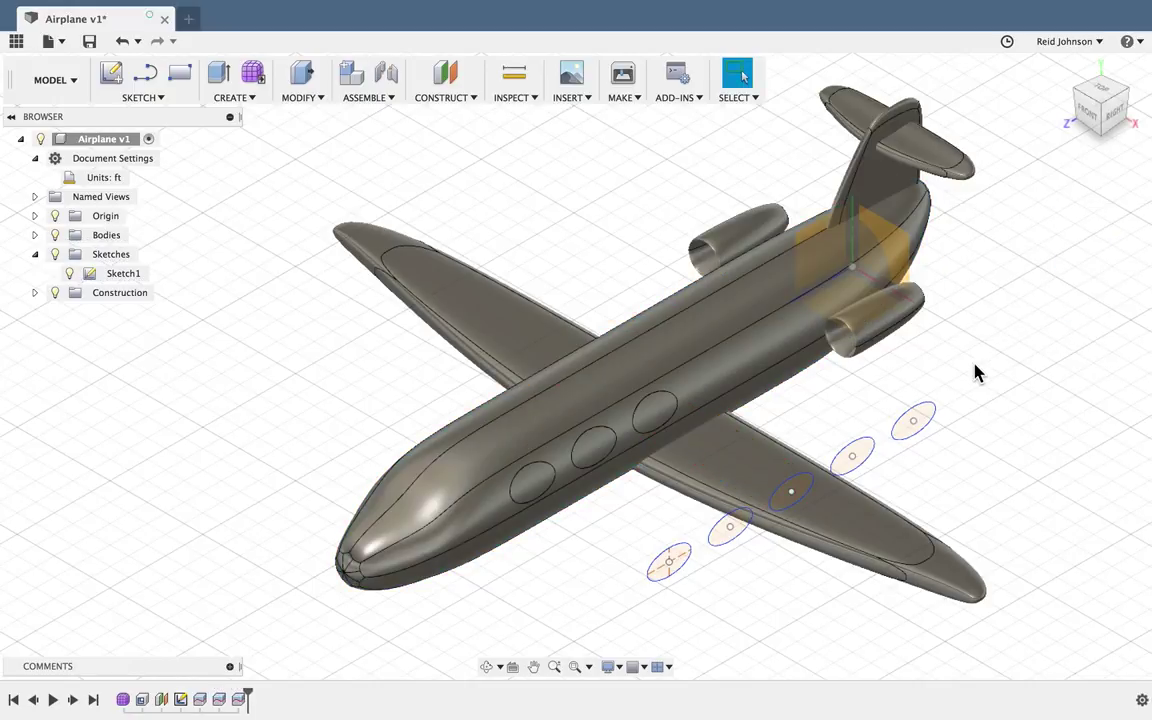
- Repeat Split Body on the fuselage using the fourth window ellipse from the nose as the splitting tool
right_click(977, 362)
click(988, 318)
click(751, 378)
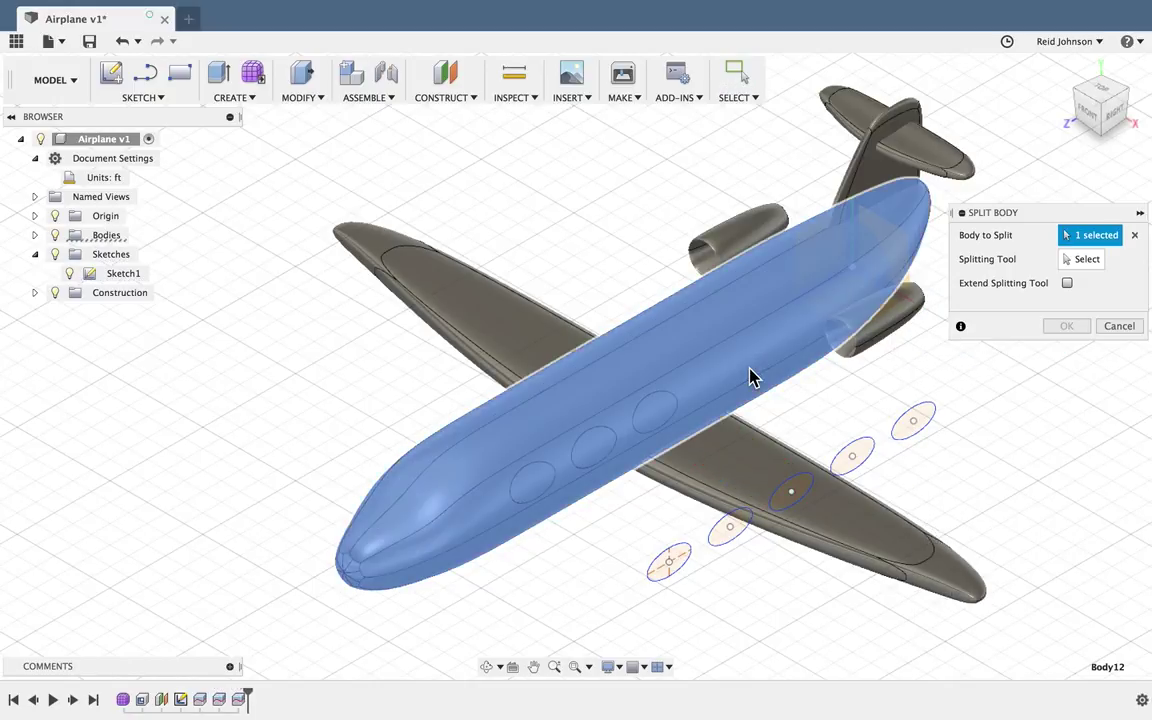
click(1085, 260)
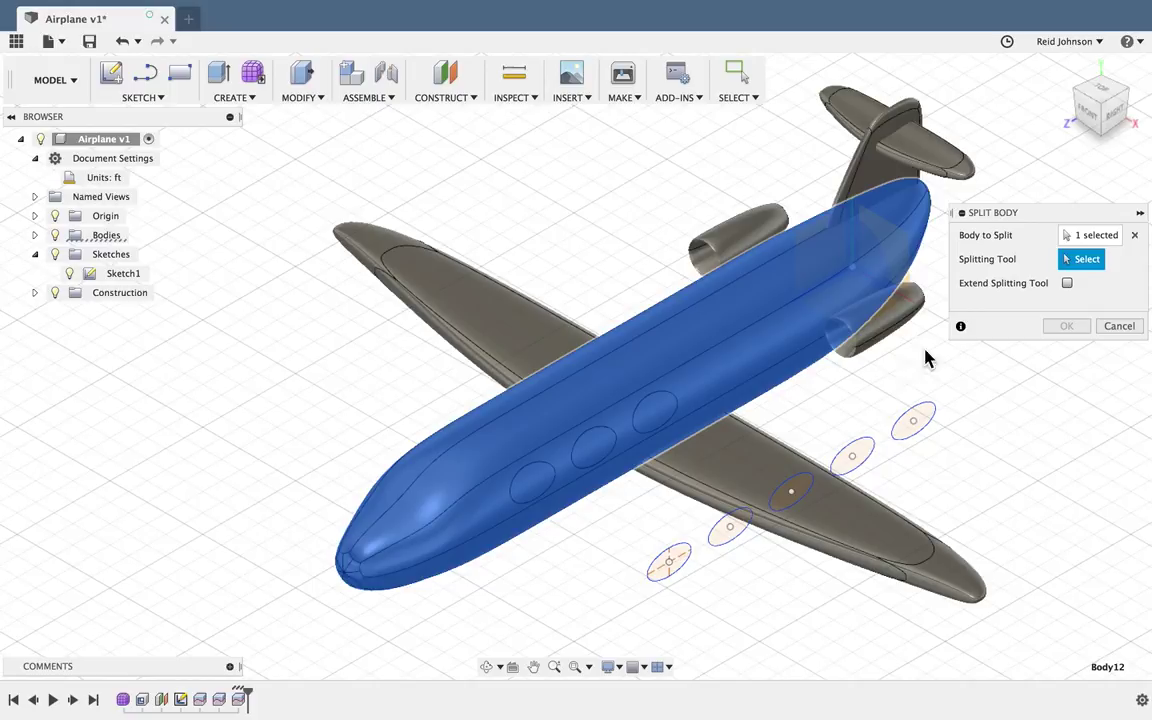
click(853, 450)
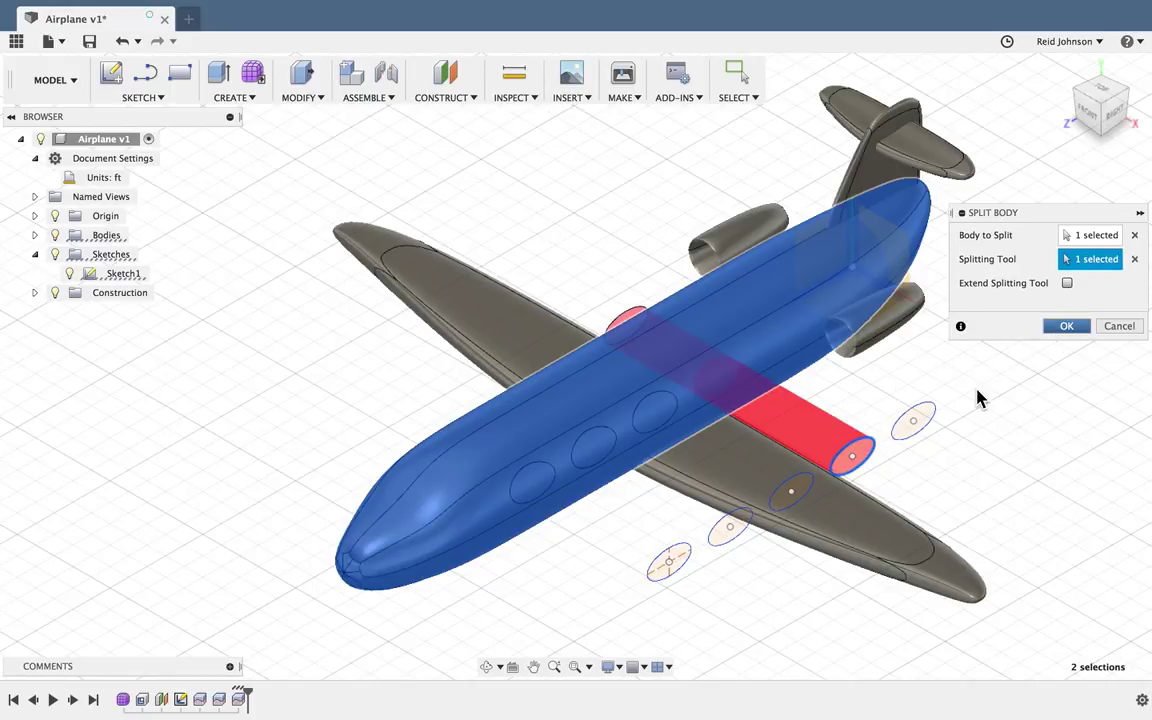
key(Return)
- Repeat Split Body on the fuselage using the window ellipse nearest the tail as the splitting tool
right_click(1010, 352)
click(1015, 302)
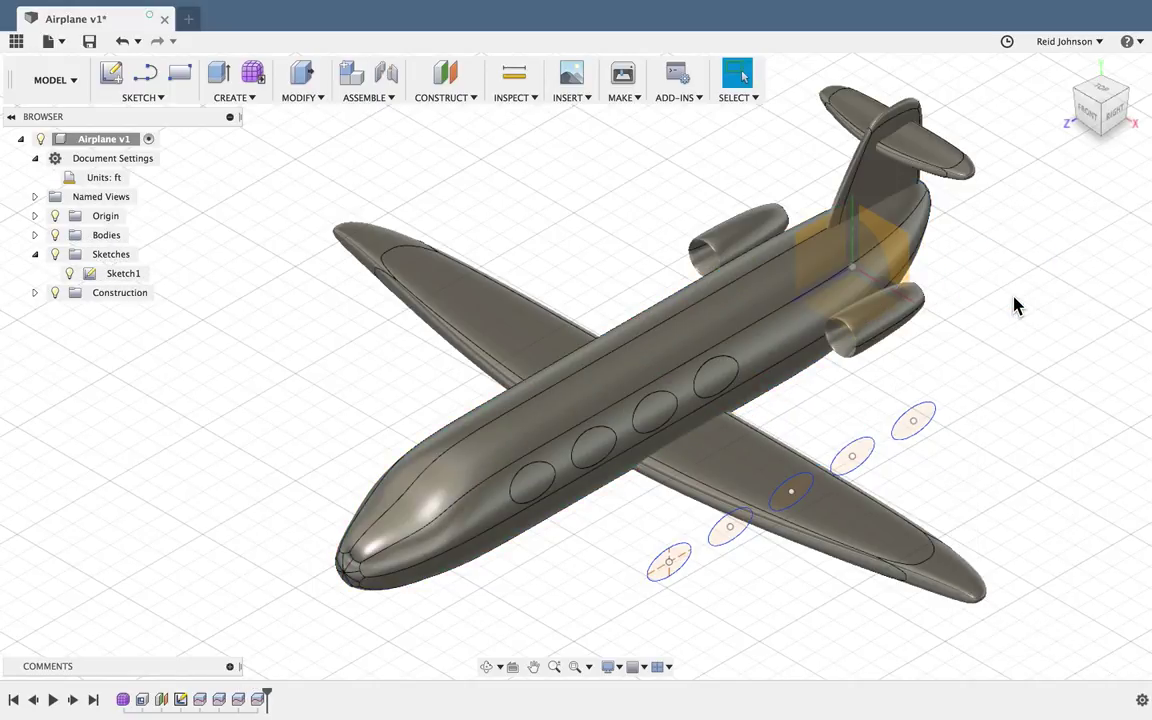
click(792, 360)
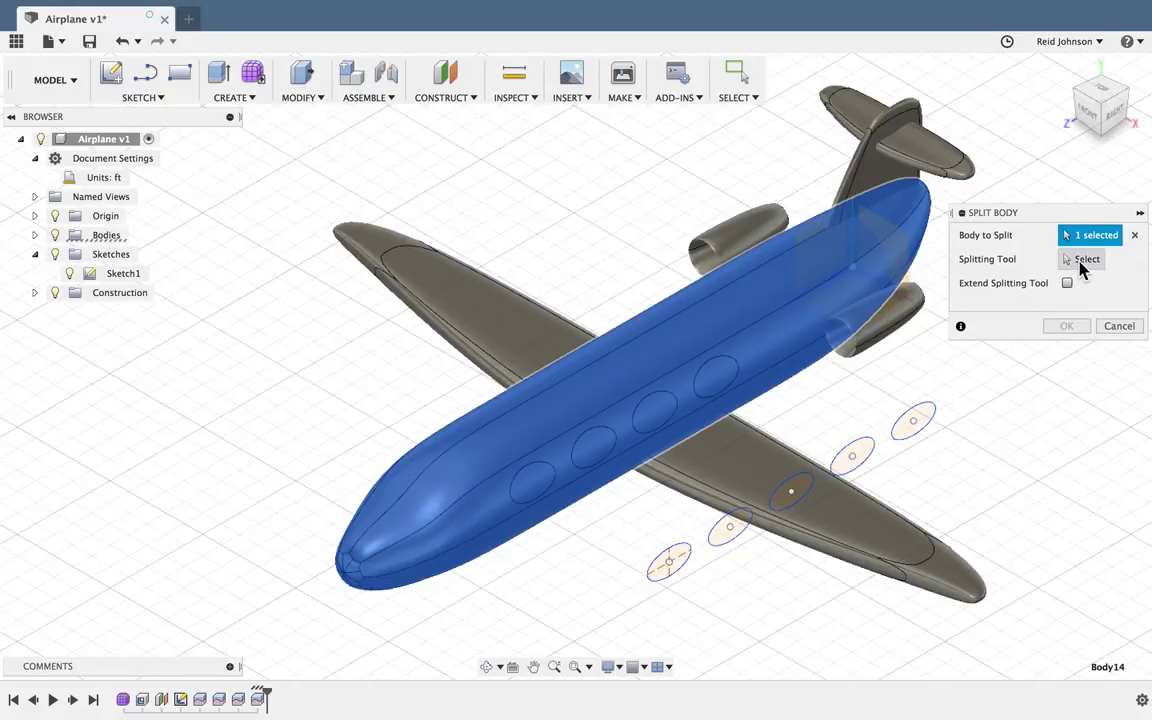
click(915, 418)
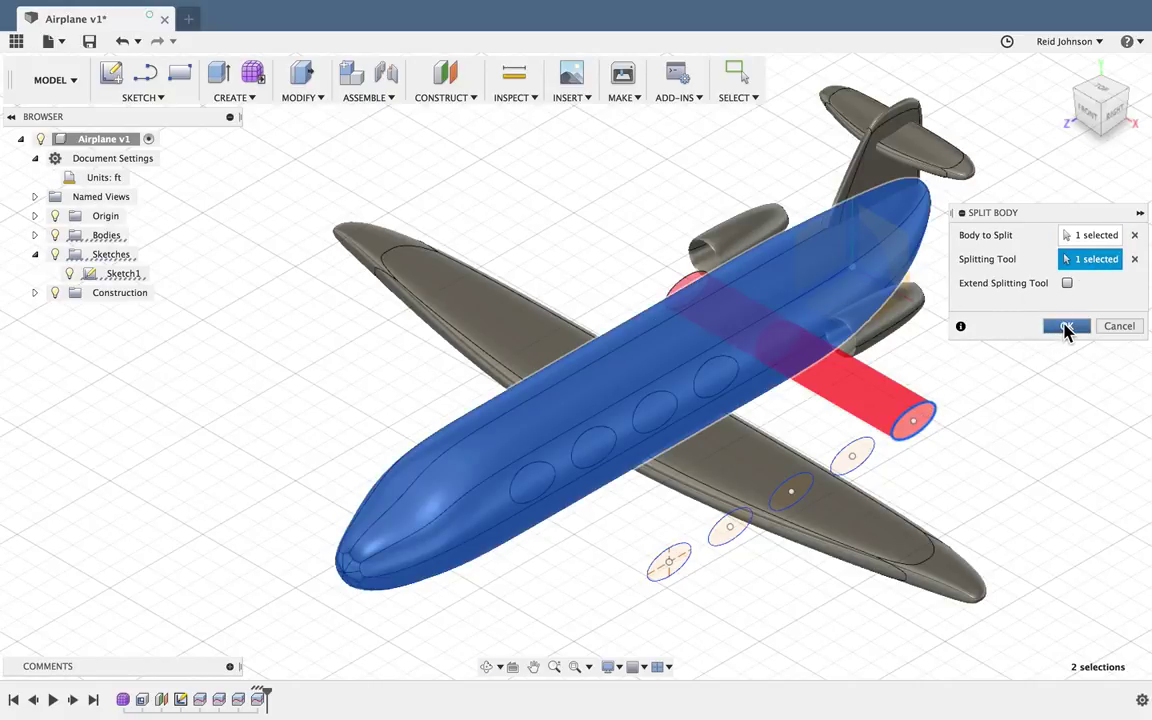
click(1066, 328)
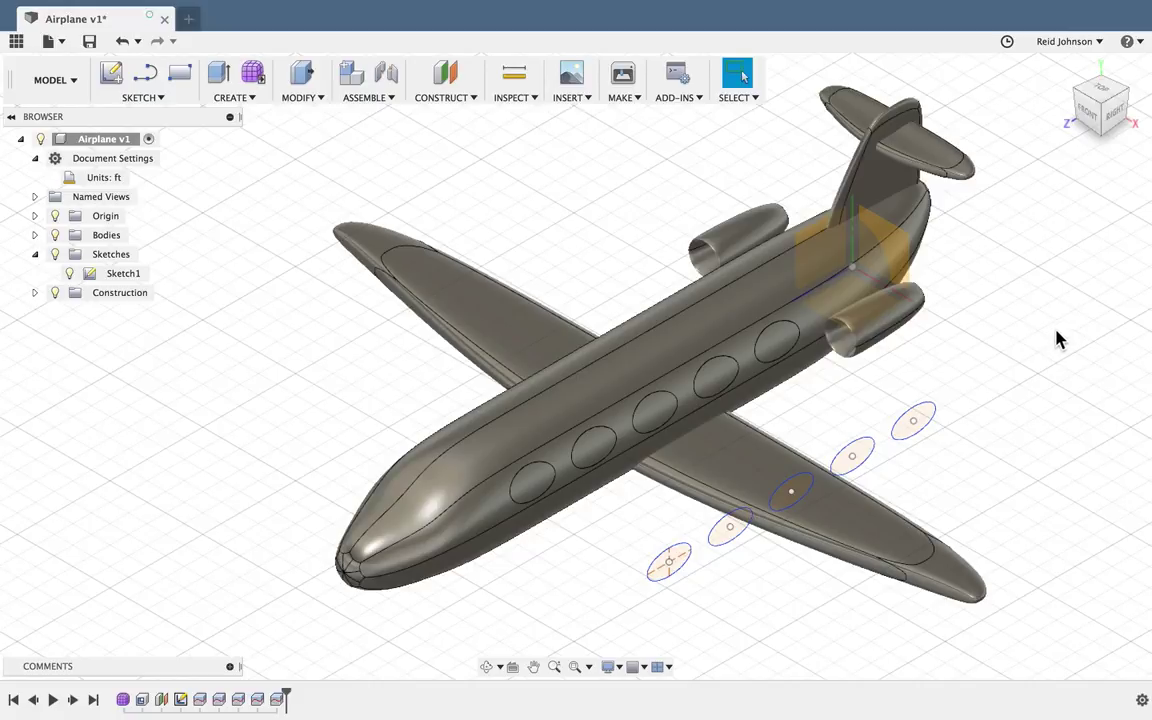
- Rename Sketch1 as Window Sketch and hide it
mouse_move(1123, 107)
mouse_down()
mouse_move(1090, 128)
mouse_move(1107, 113)
mouse_up()
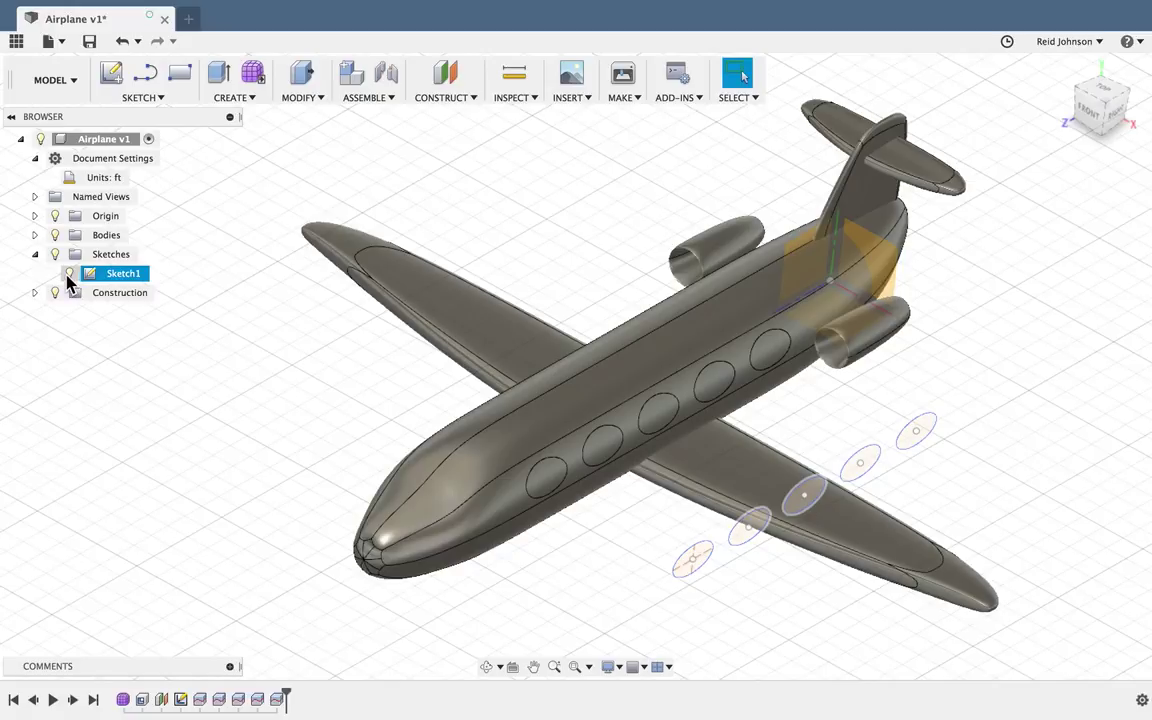
click(115, 277)
click(116, 280)
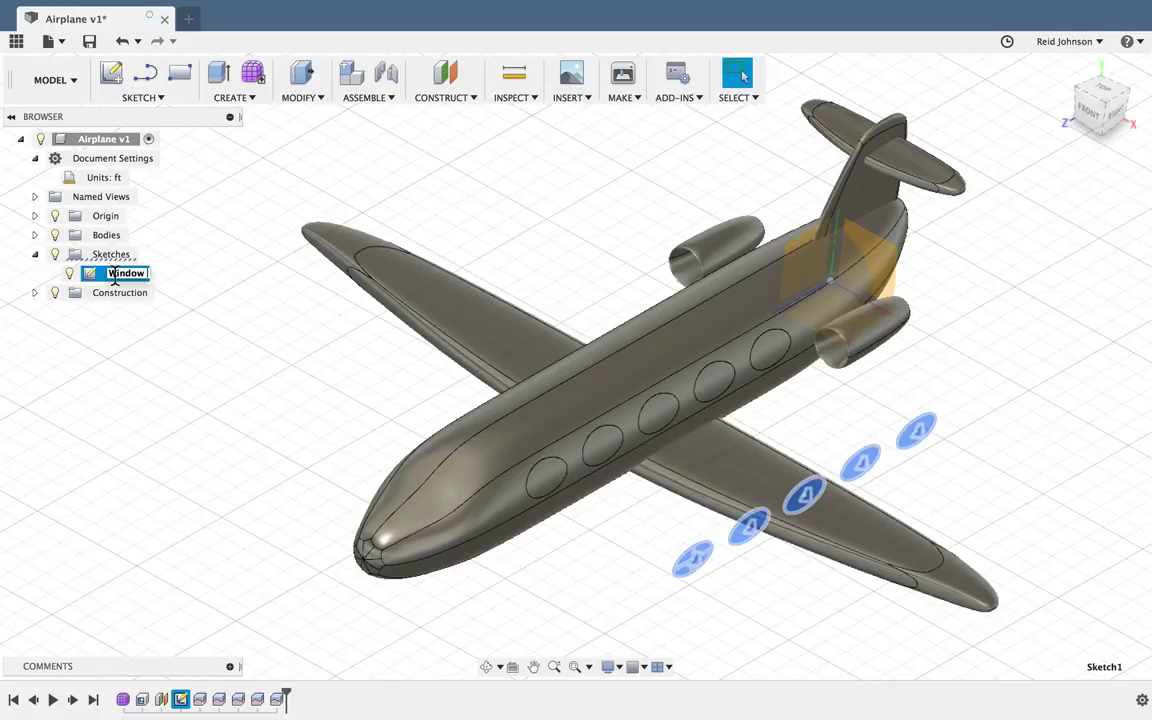
key(Return)
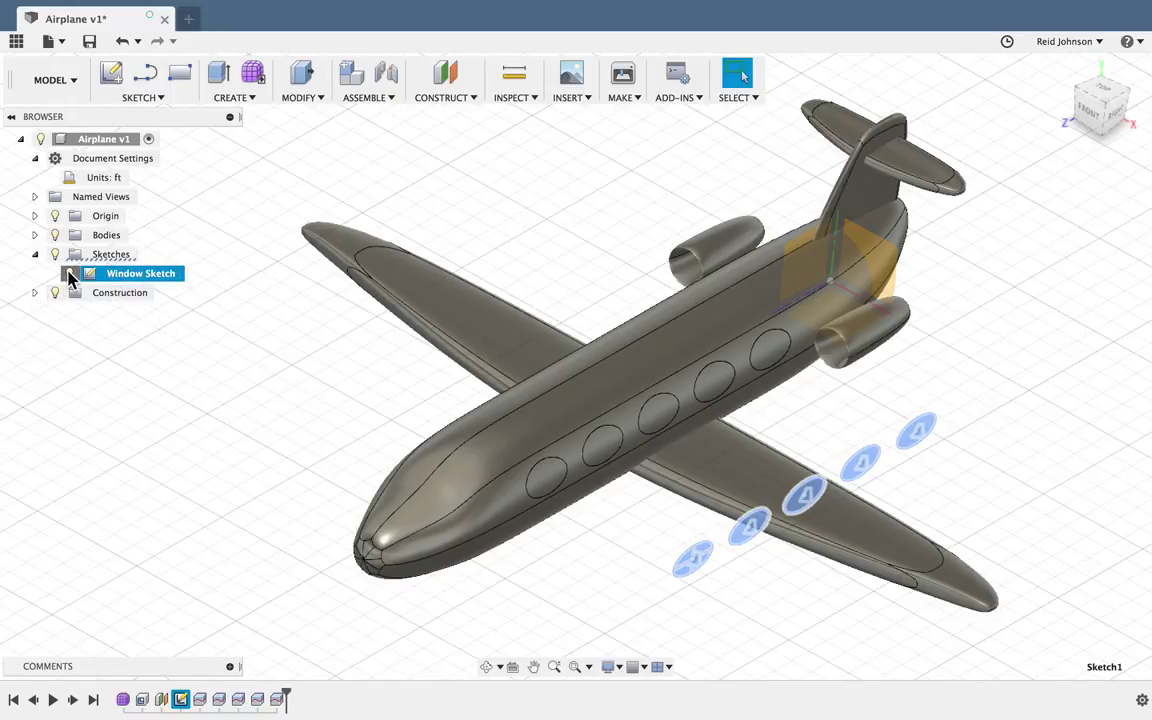
click(89, 420)
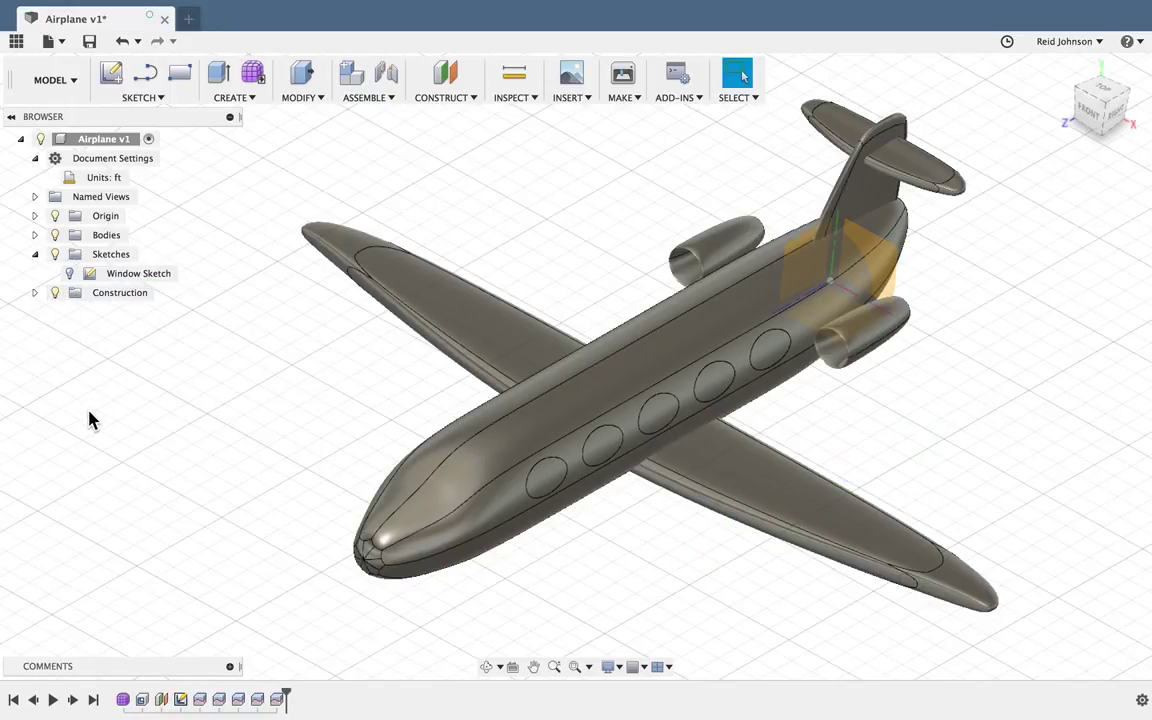
click(35, 254)
- Start Press Pull and select the five elliptical window faces along the fuselage's right side
click(299, 97)
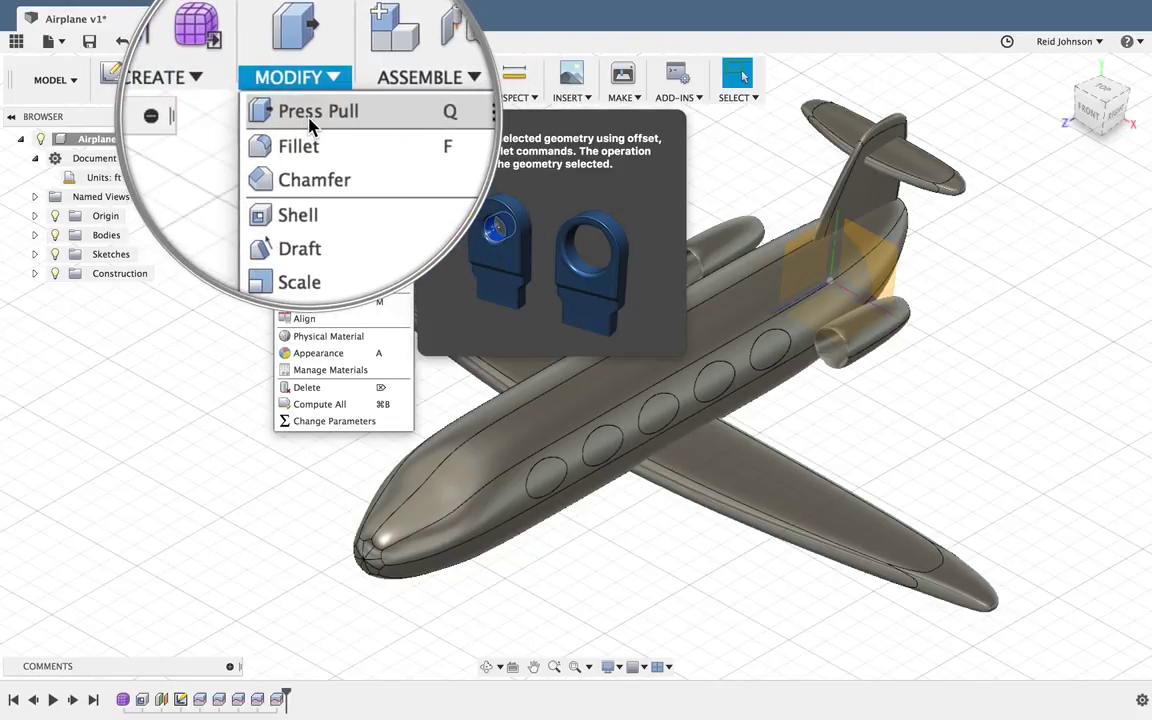
click(310, 116)
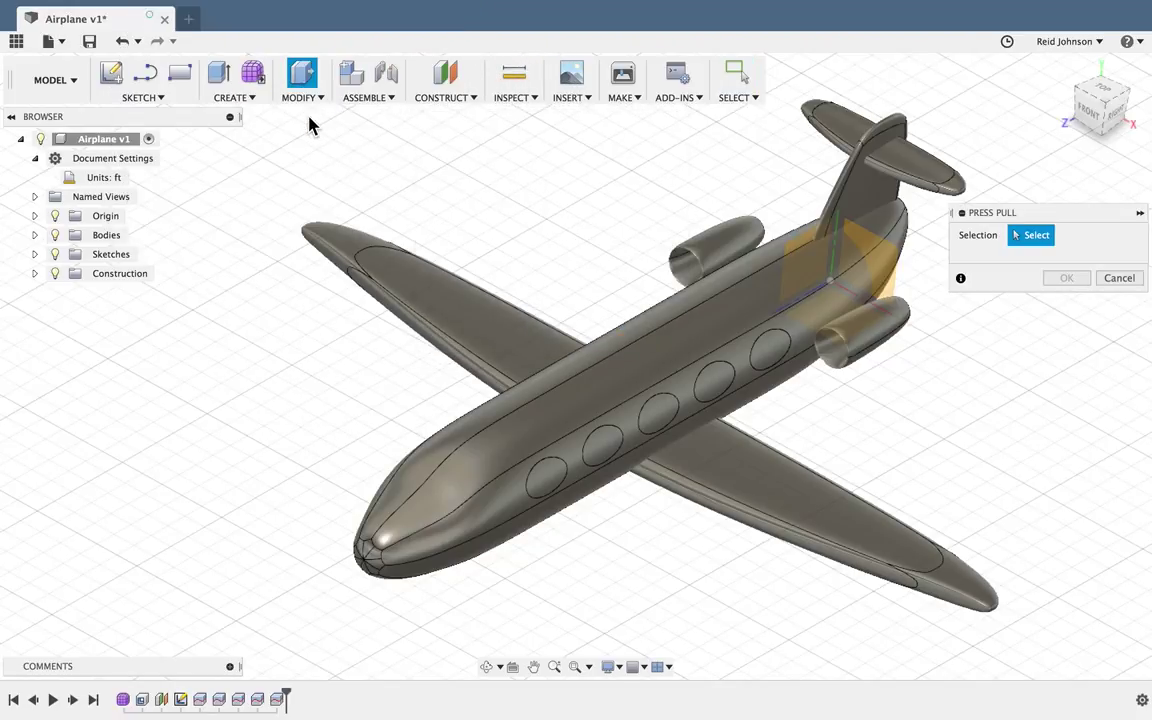
click(553, 492)
click(601, 452)
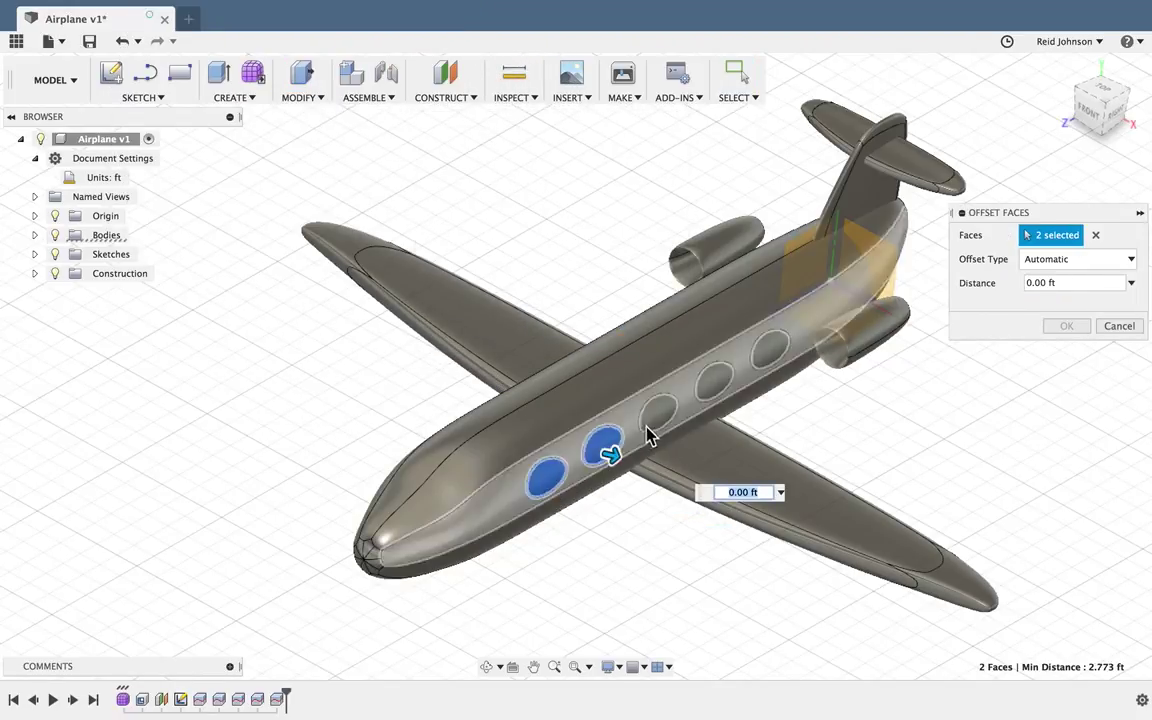
click(661, 425)
click(711, 398)
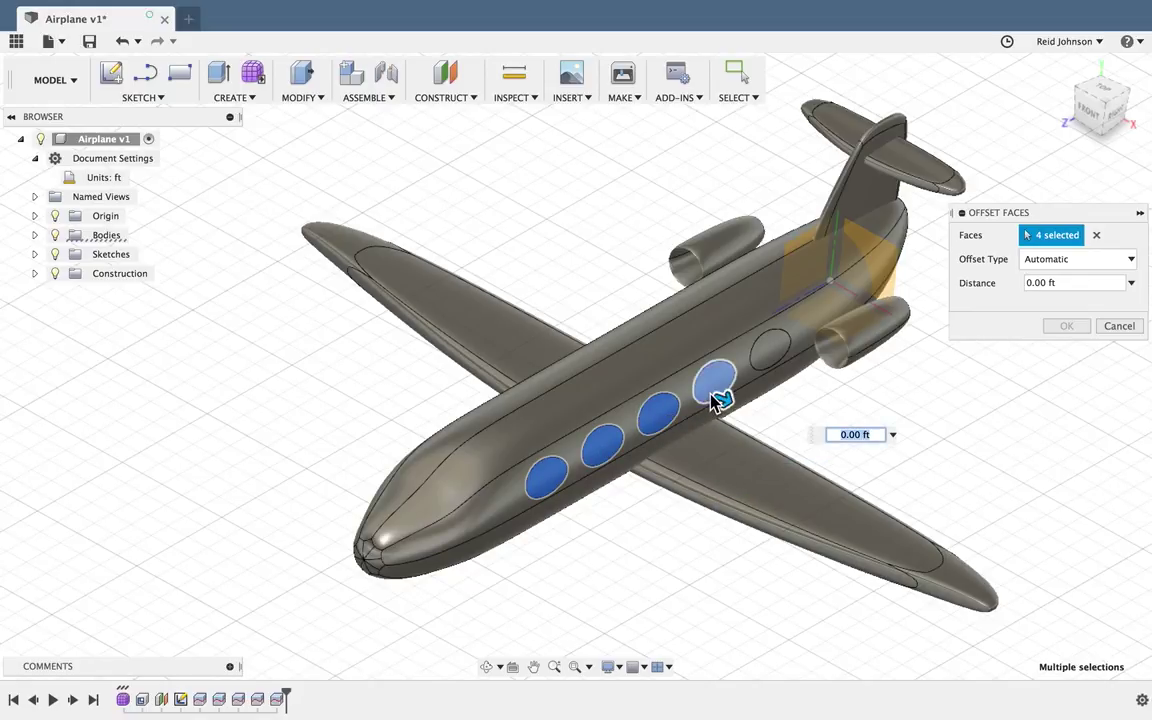
click(768, 368)
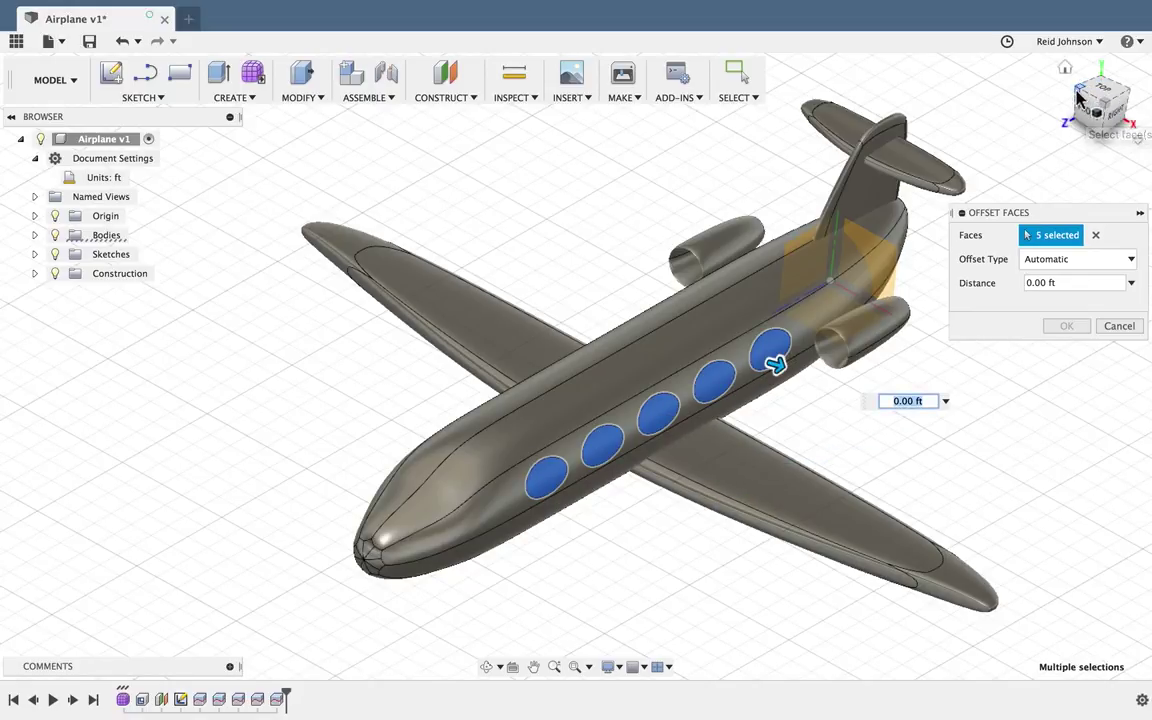
- Add the five elliptical window faces on the fuselage's left side to the face offset selection
click(1093, 97)
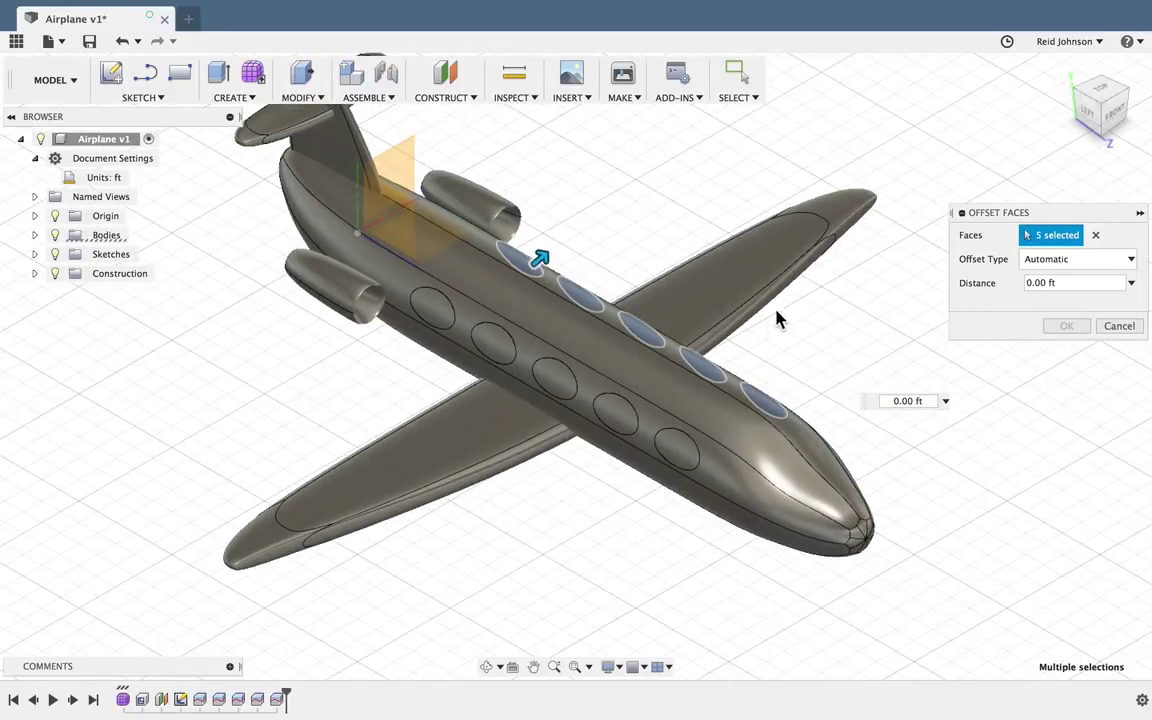
click(680, 447)
click(614, 412)
click(551, 379)
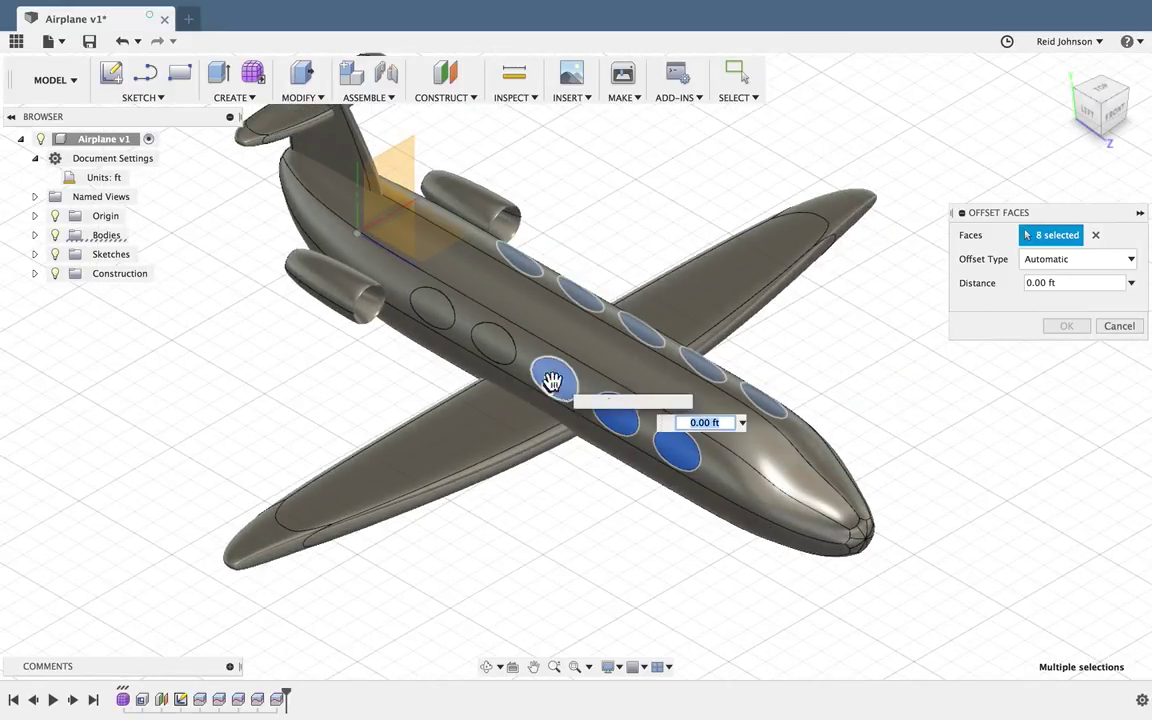
click(494, 347)
click(441, 316)
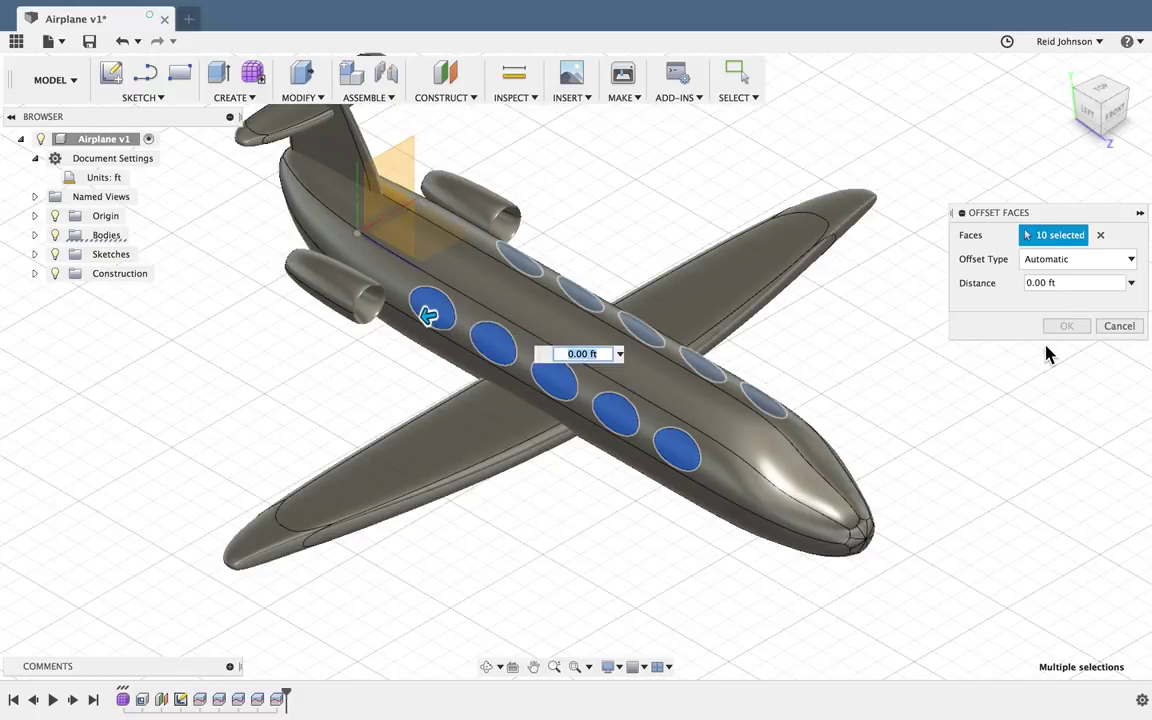
- Offset the ten selected window faces by -2 in with the Automatic offset type
triple_click(1078, 284)
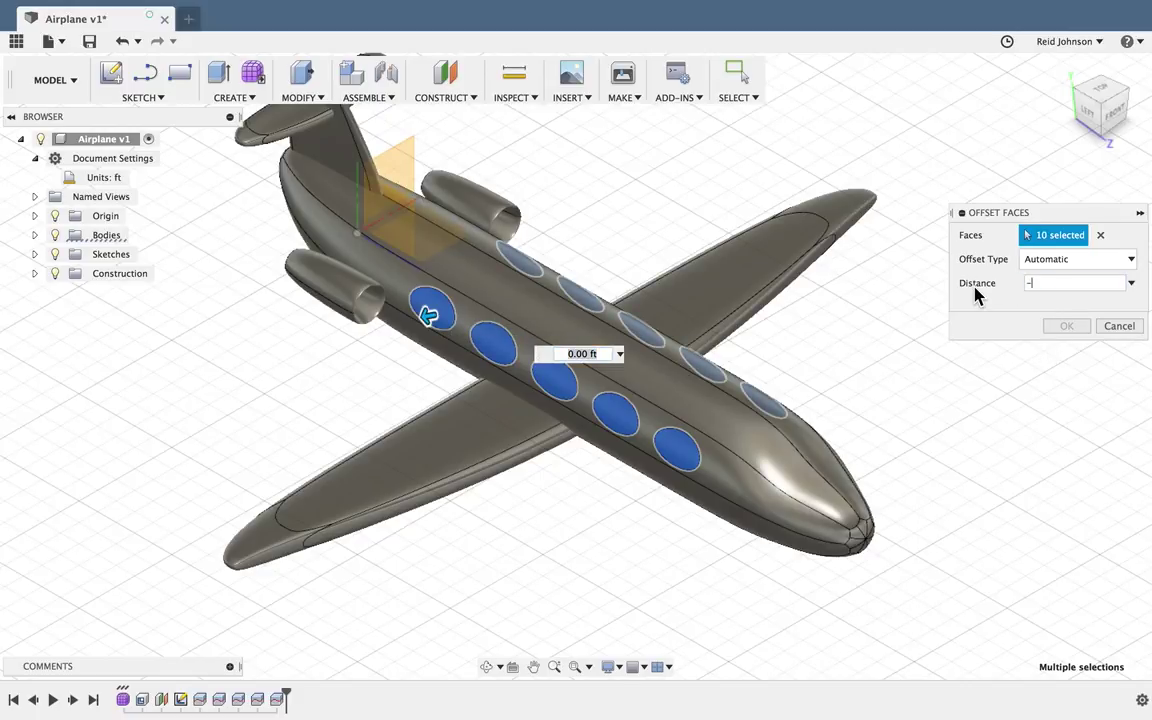
text(-2 in)
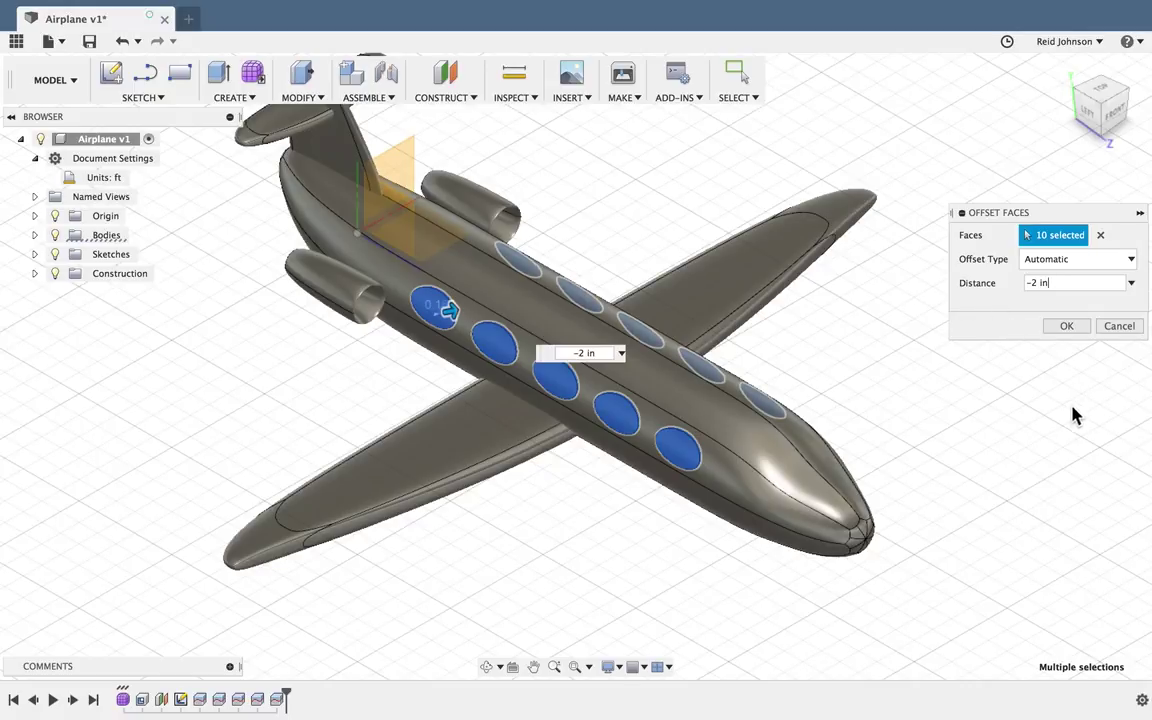
click(1112, 112)
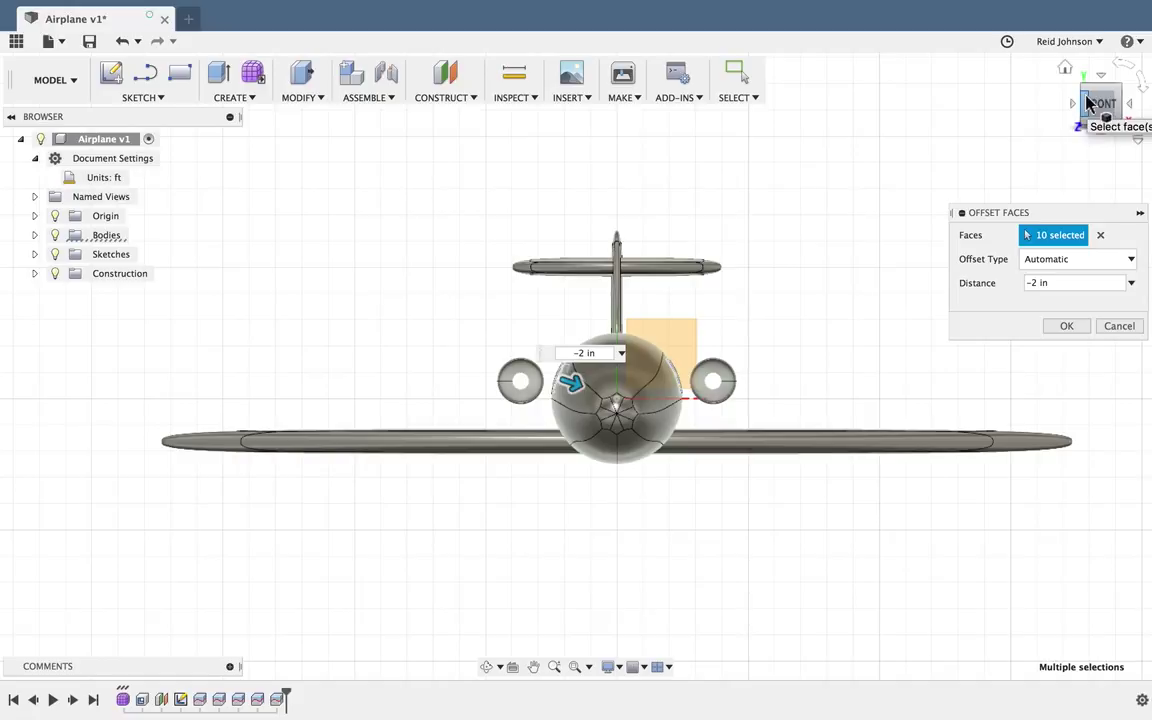
click(1118, 96)
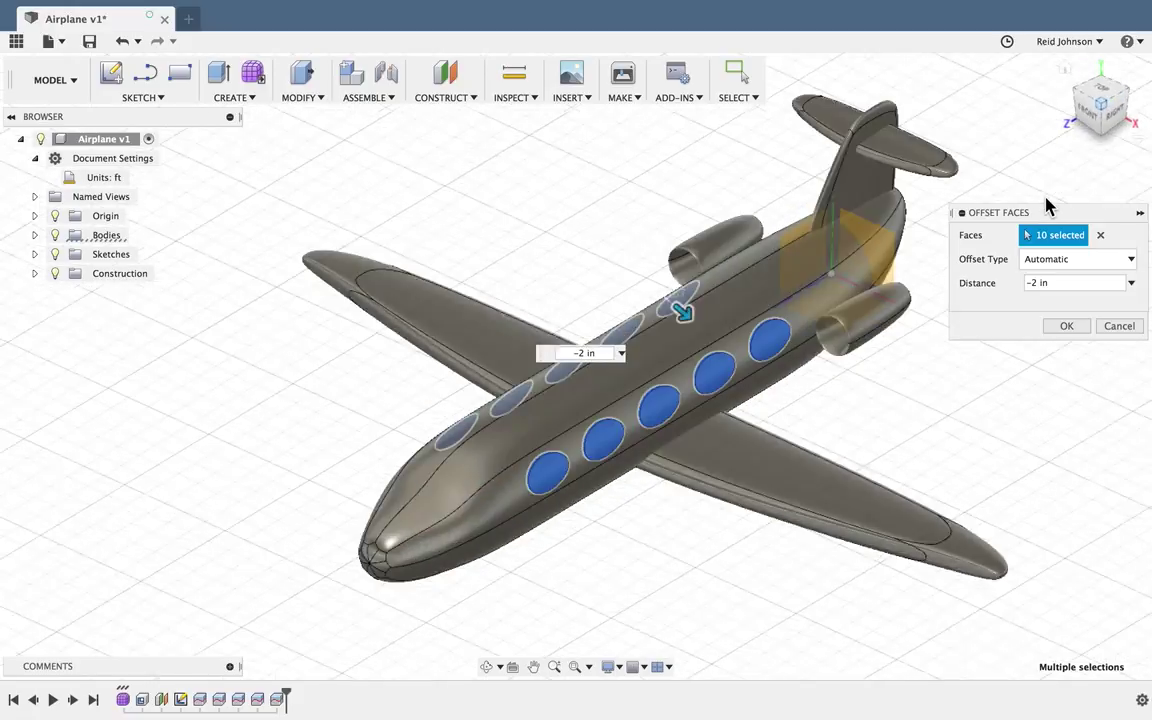
key(Return)
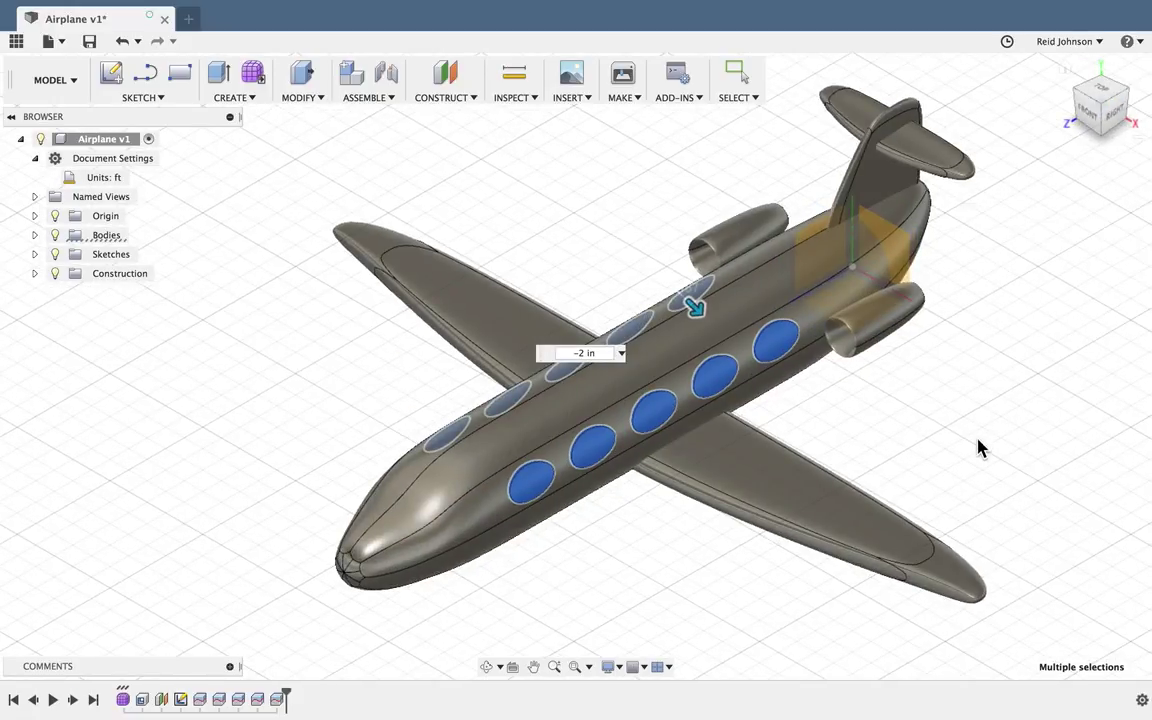
scroll(595, 652, up, 10)
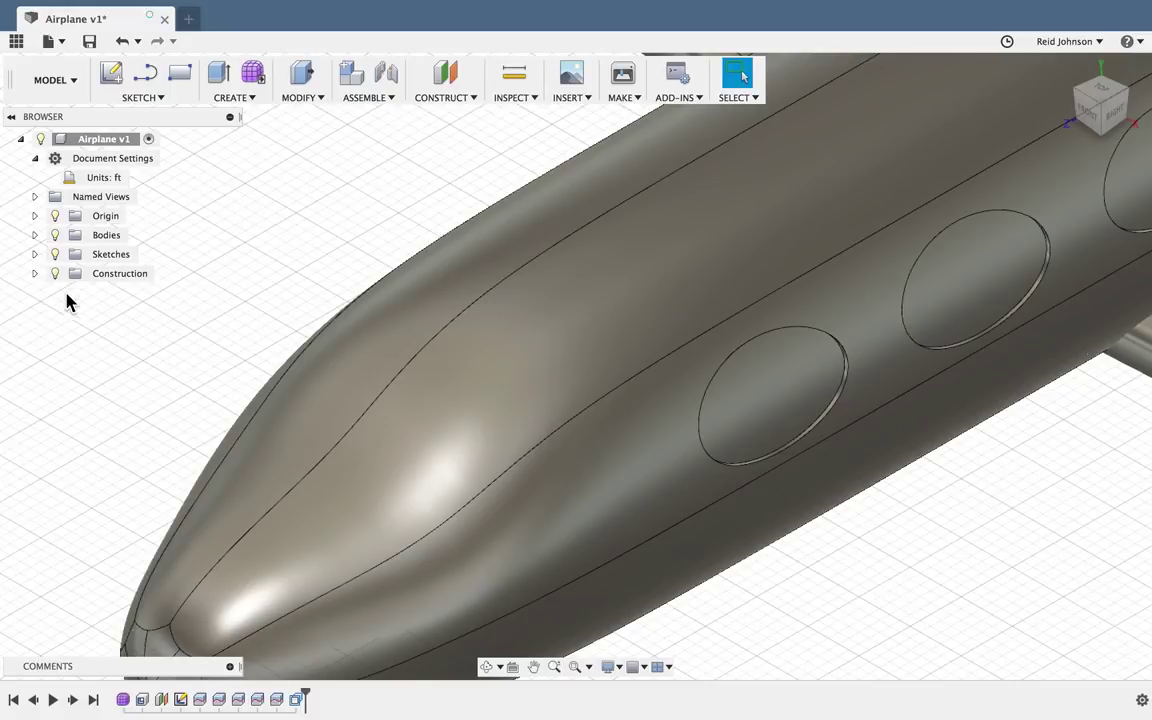
- Save the airplane design with the version description User Saved
scroll(378, 412, down, 5)
scroll(378, 412, down, 5)
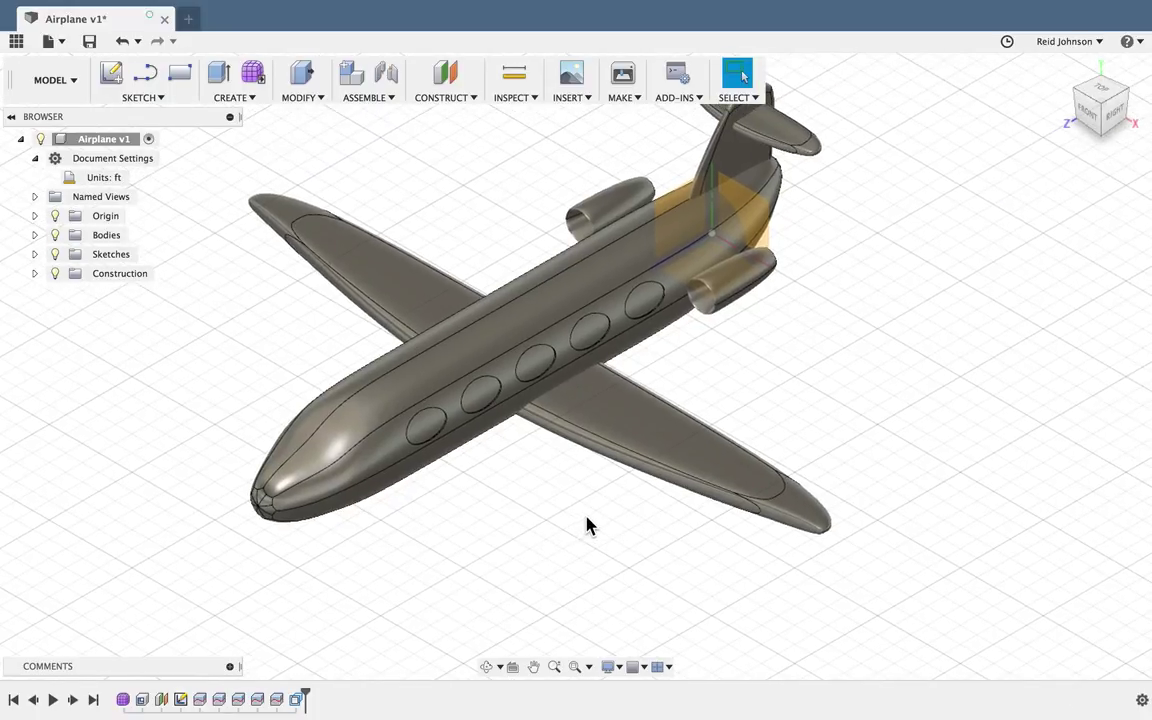
click(89, 44)
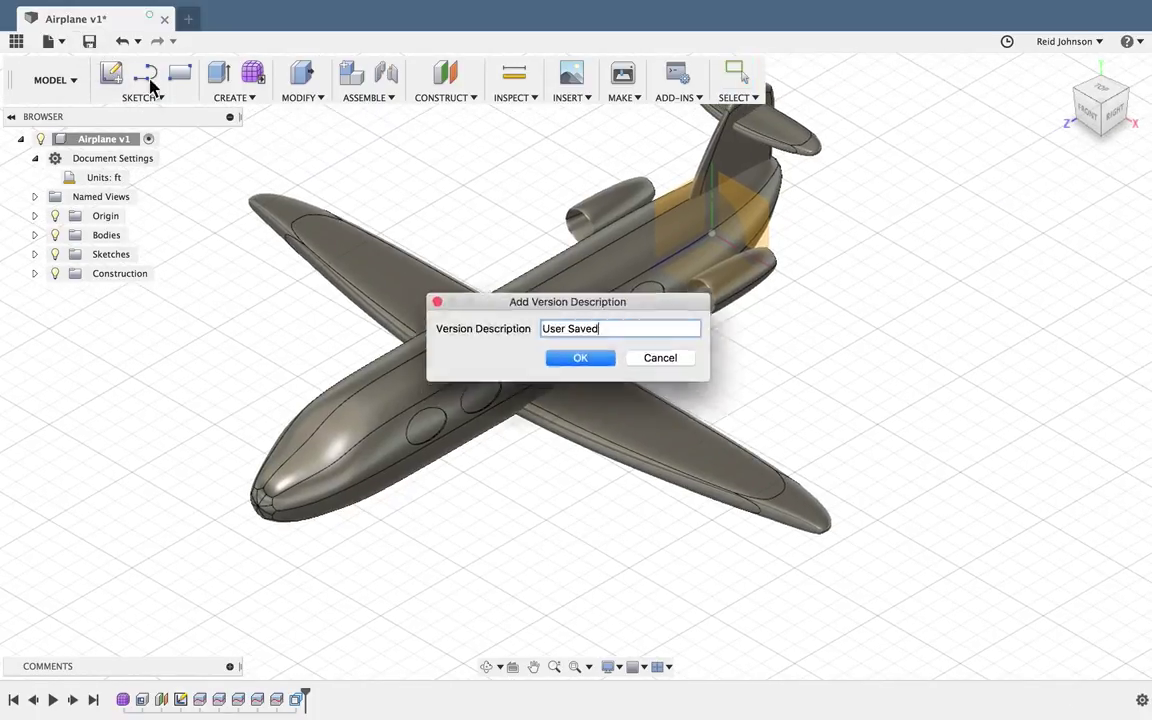
click(578, 362)
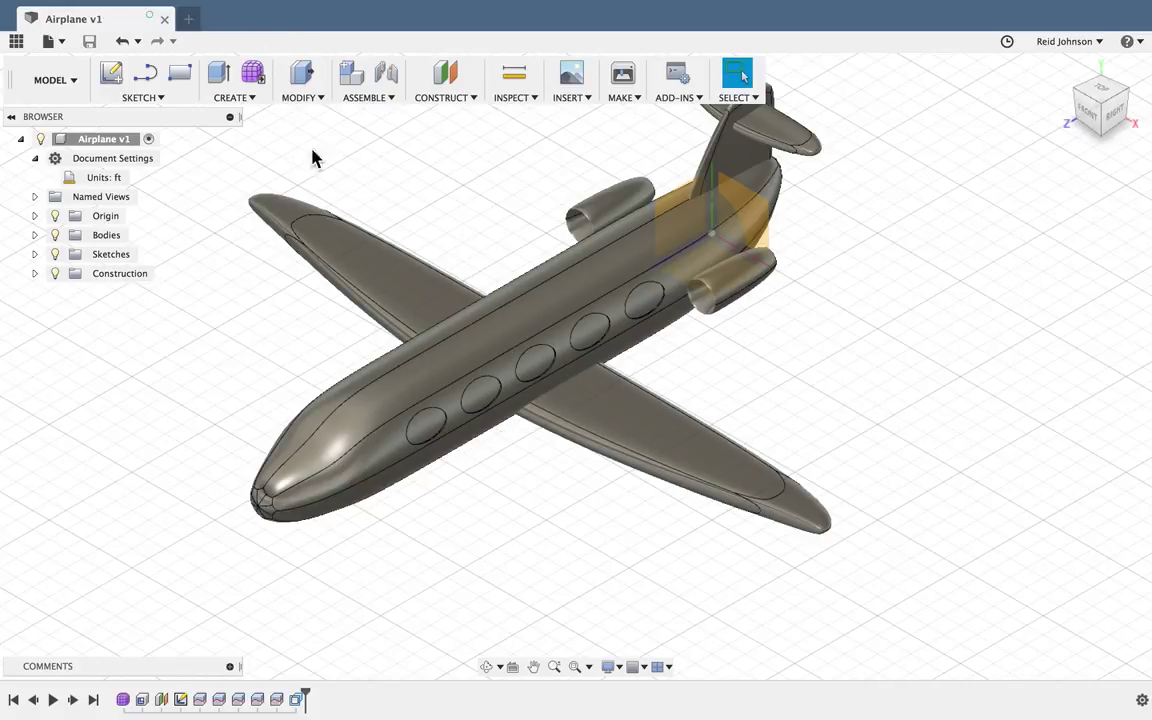
click(158, 98)
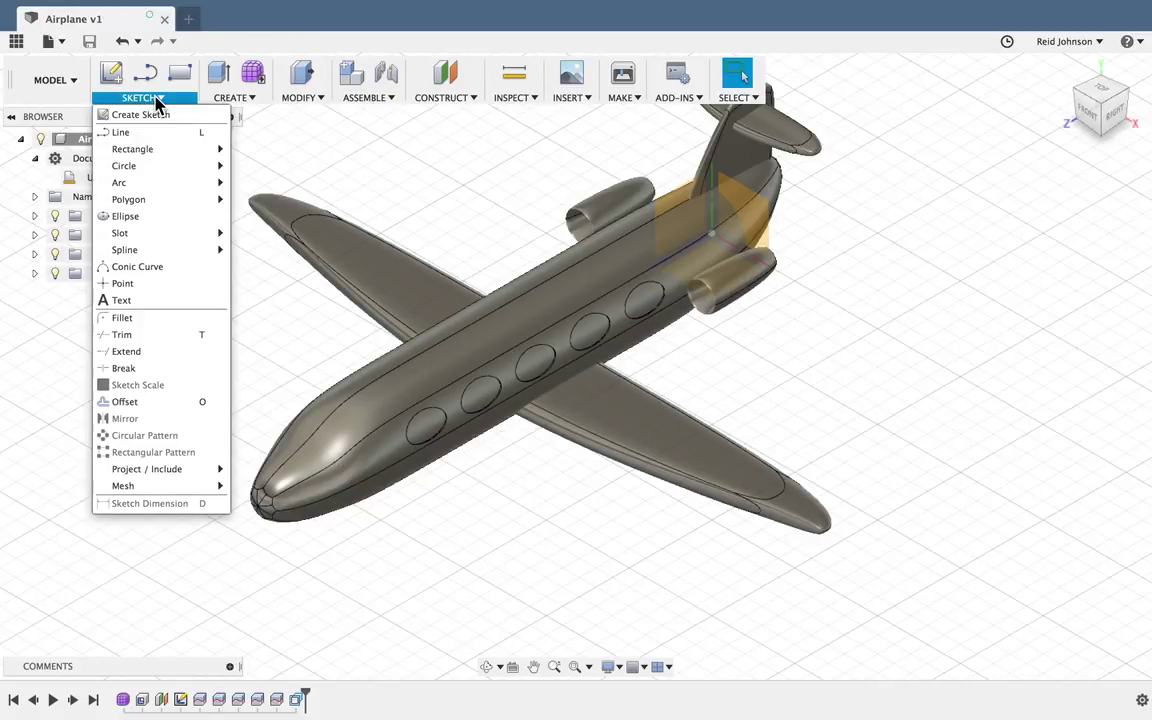
mouse_move(124, 252)
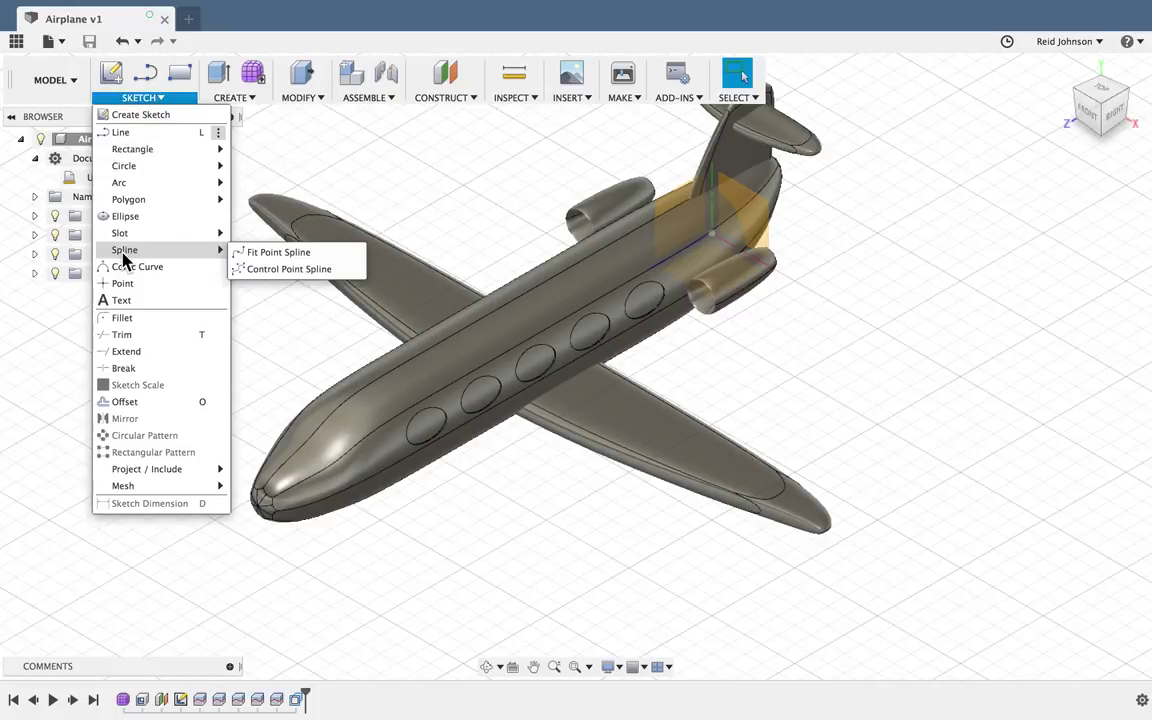
click(118, 116)
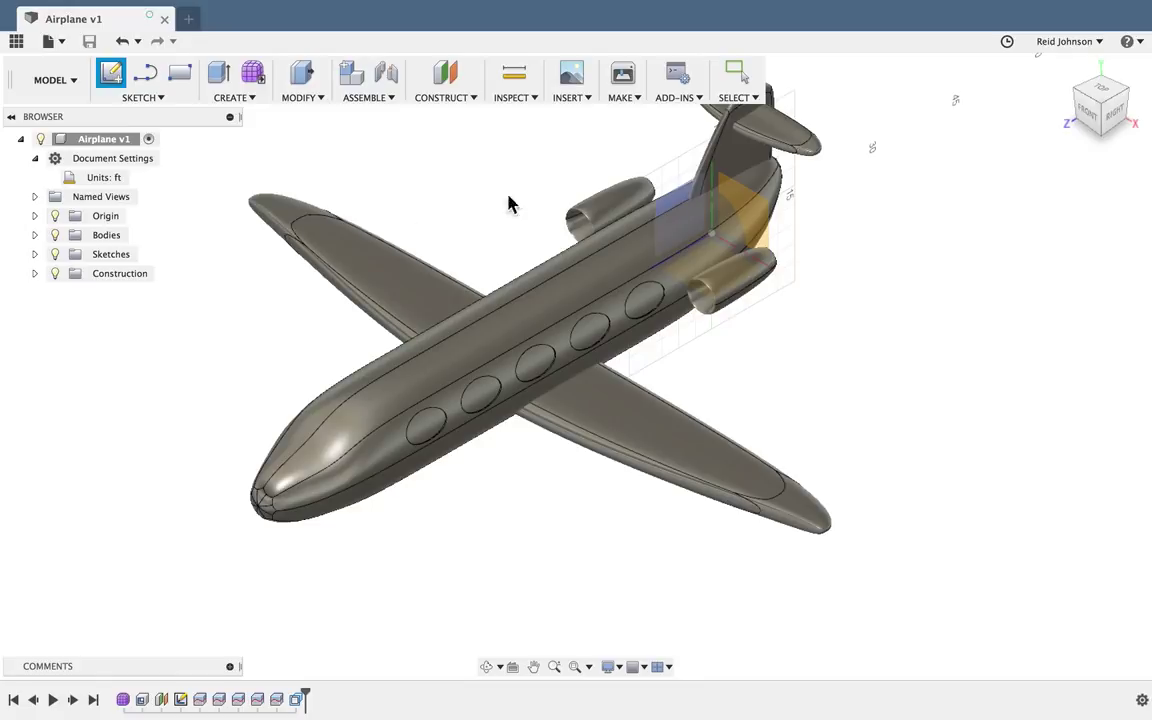
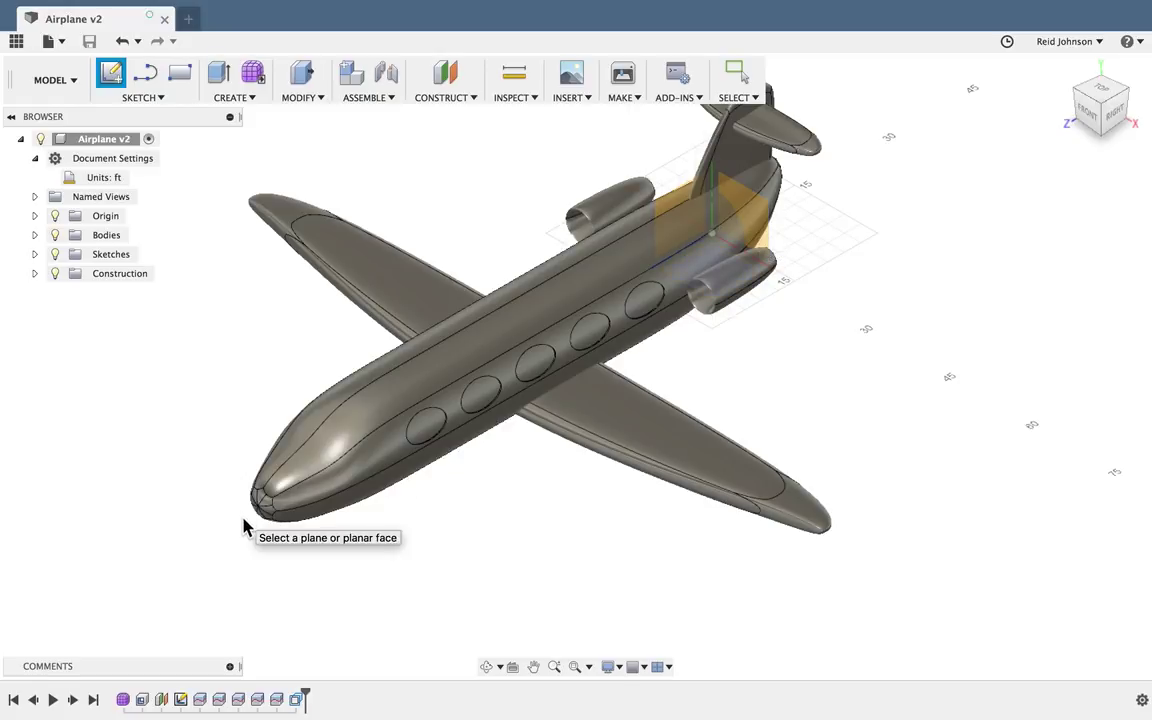
- Create an offset plane about 94.7 ft from the XY plane, just in front of the airplane's nose
click(430, 100)
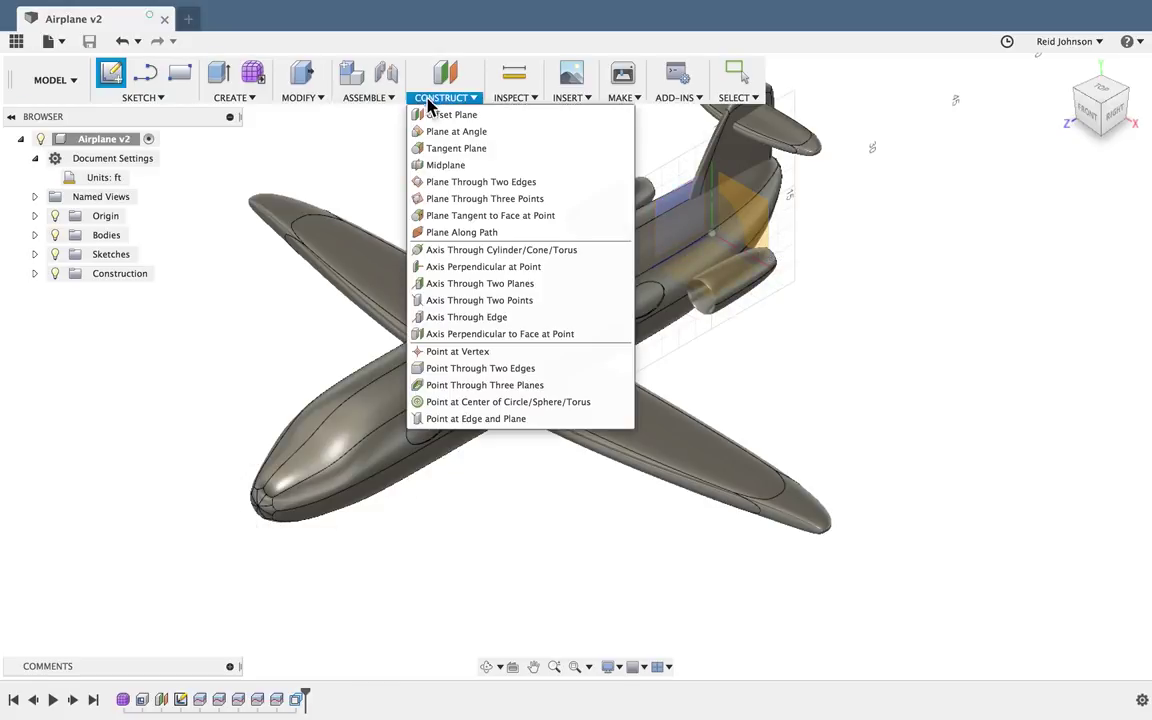
click(437, 115)
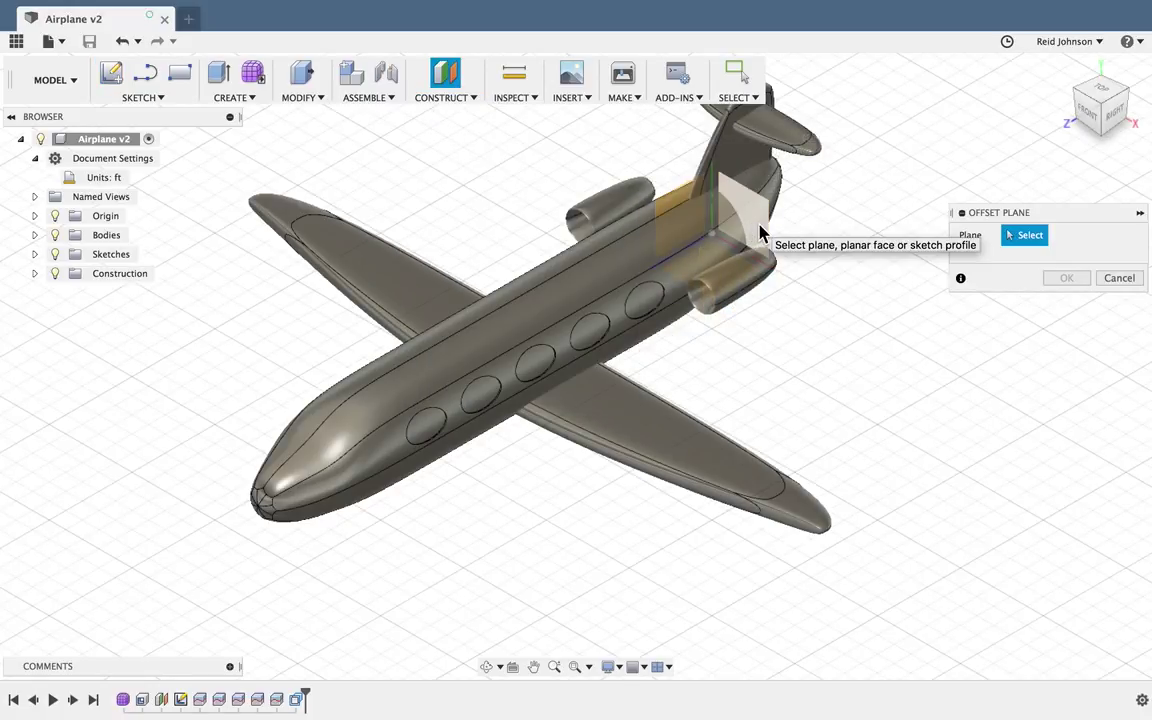
click(760, 233)
drag(697, 239, 165, 535)
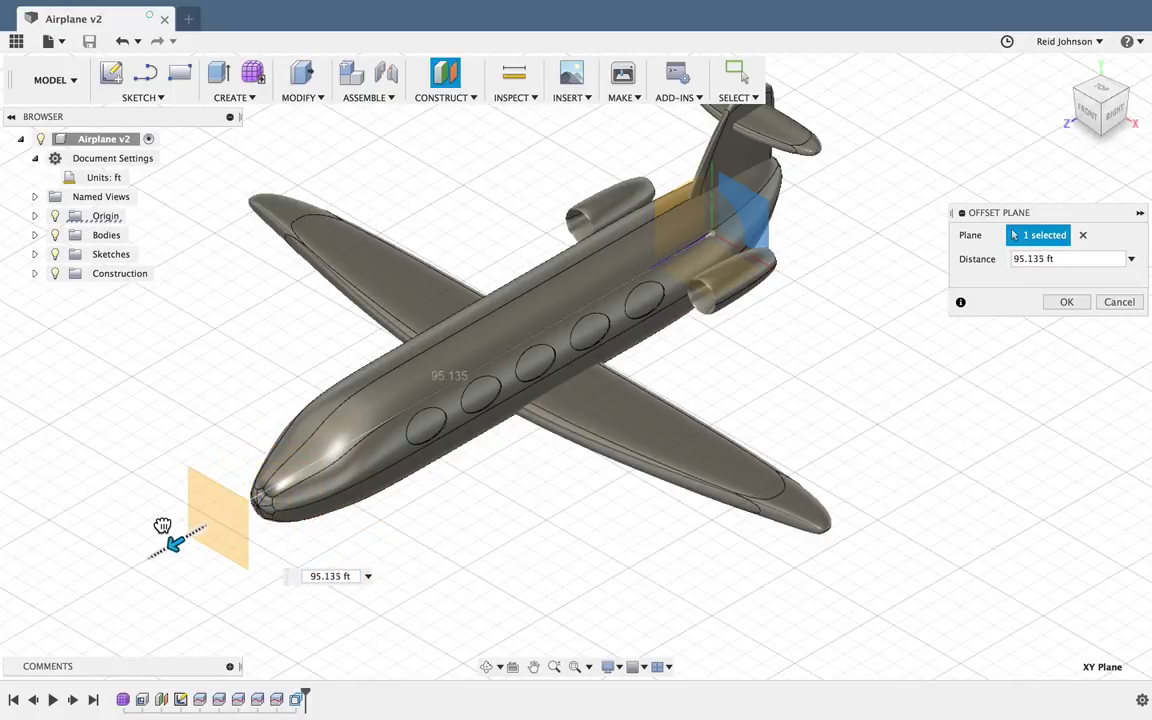
click(1070, 309)
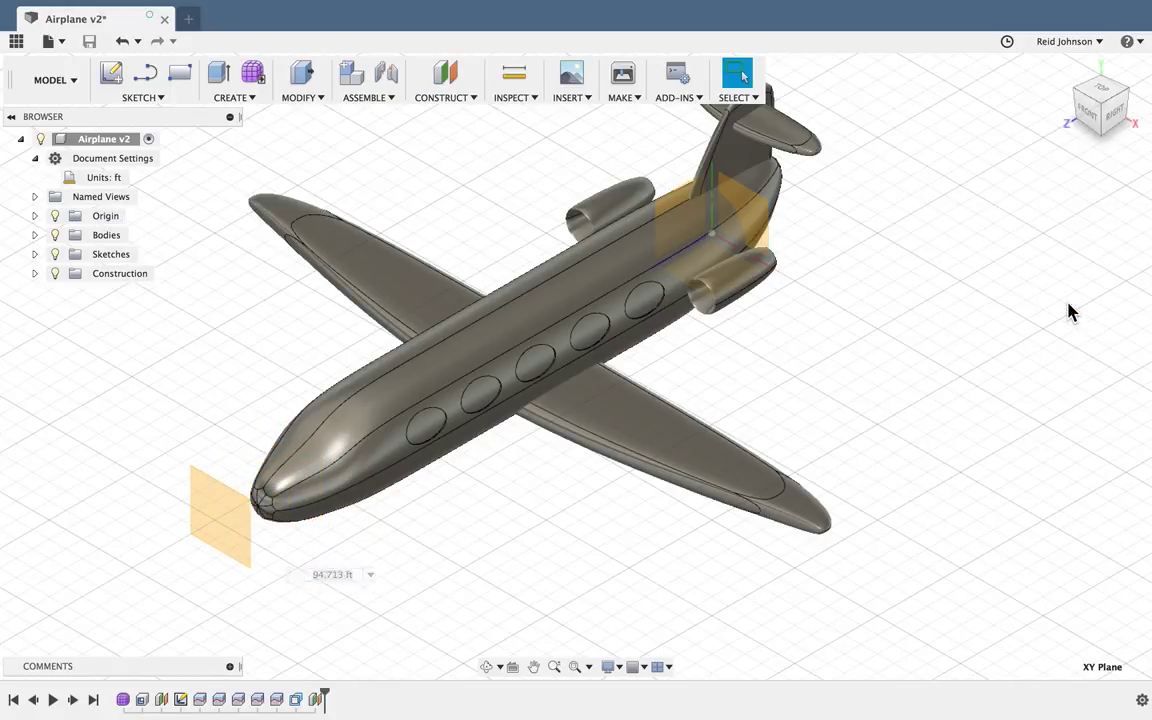
- Start a new sketch on the offset plane in front of the nose
click(150, 97)
click(141, 116)
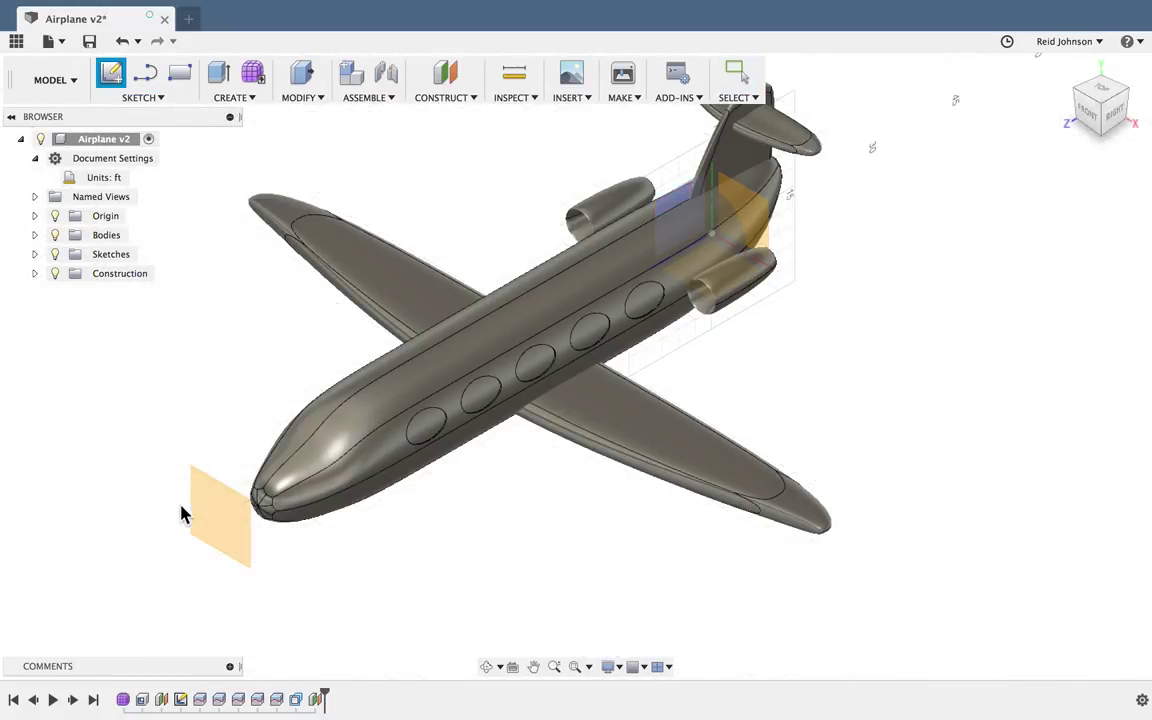
click(211, 516)
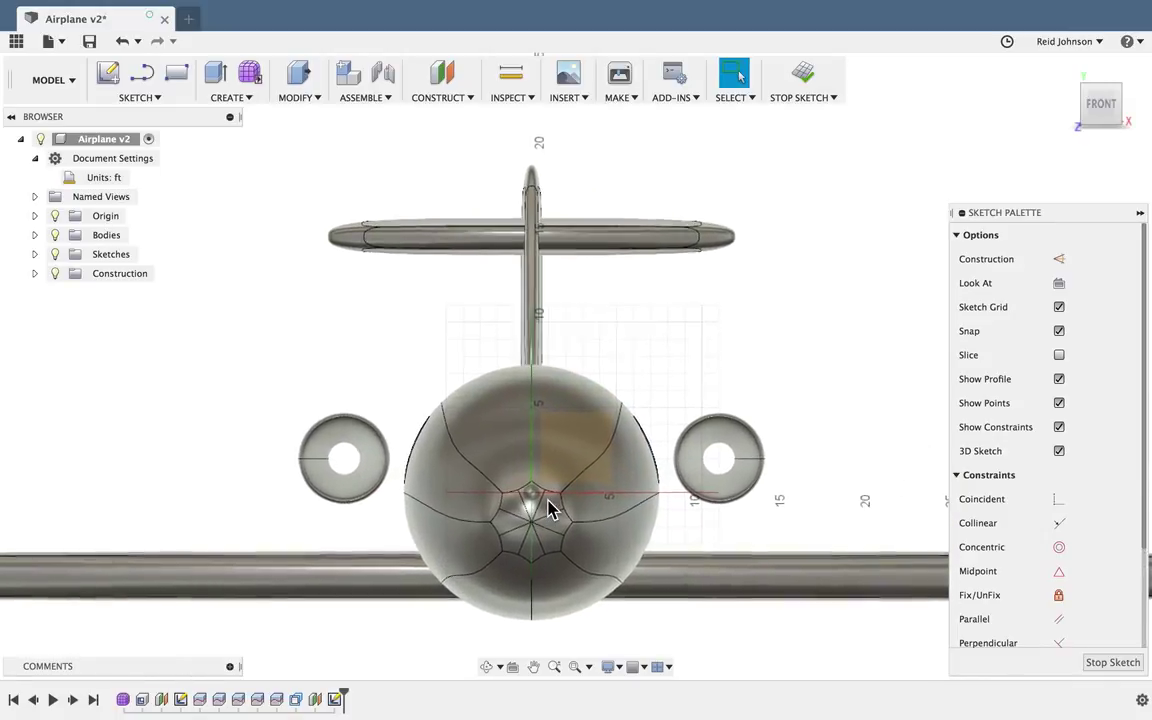
- Draw a vertical line about 3.7 ft long upward from the sketch origin
click(148, 100)
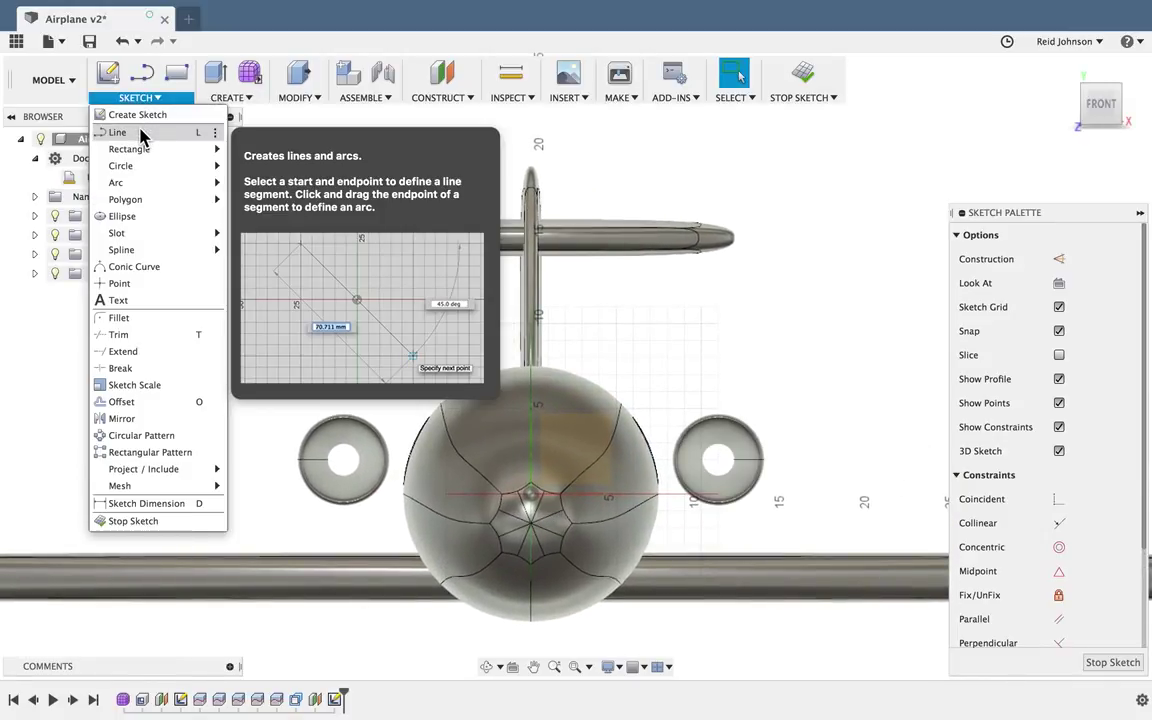
click(140, 131)
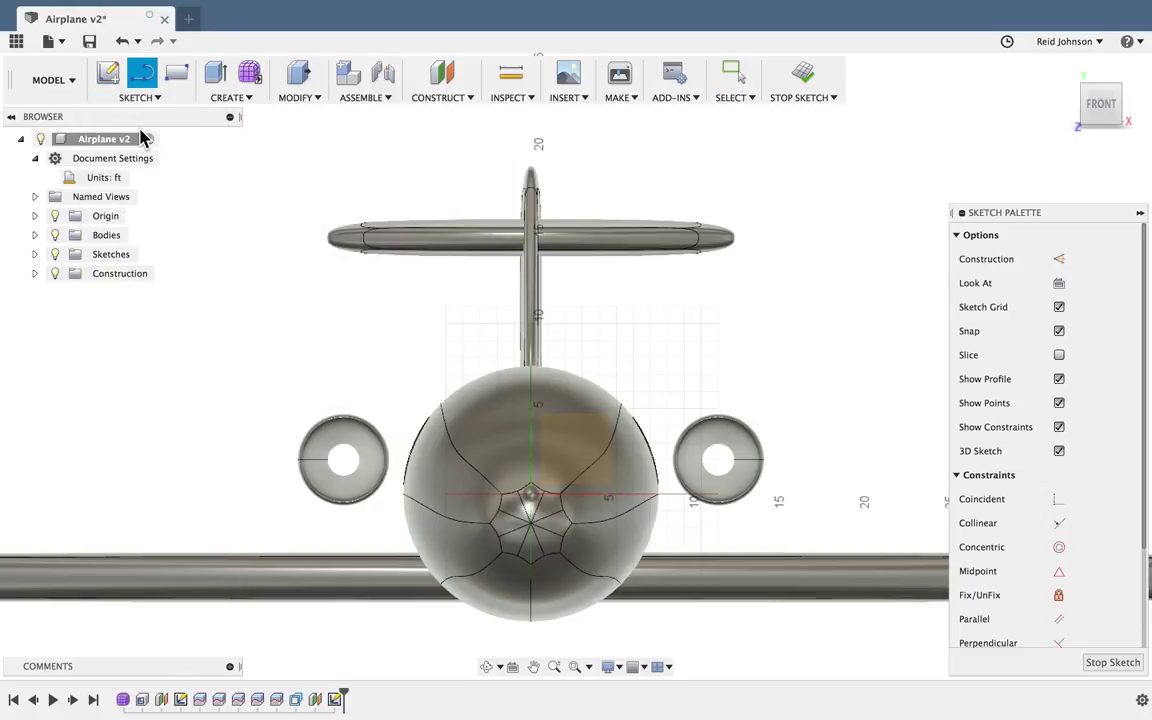
click(529, 496)
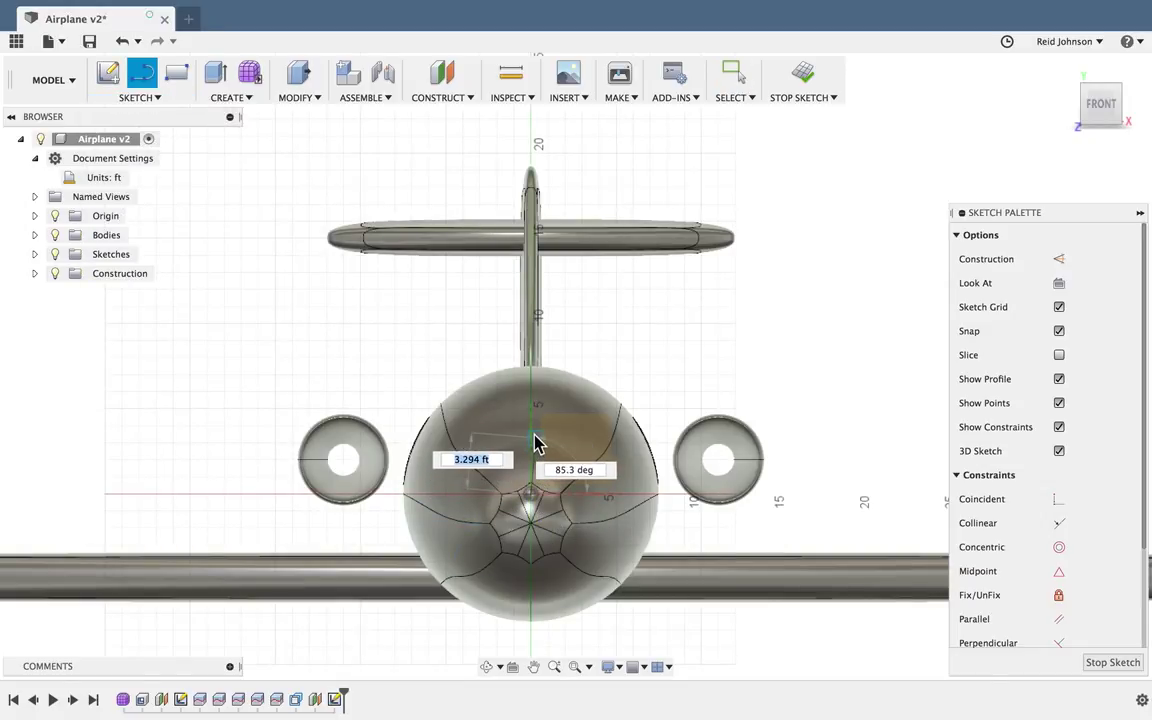
scroll(533, 436, up, 6)
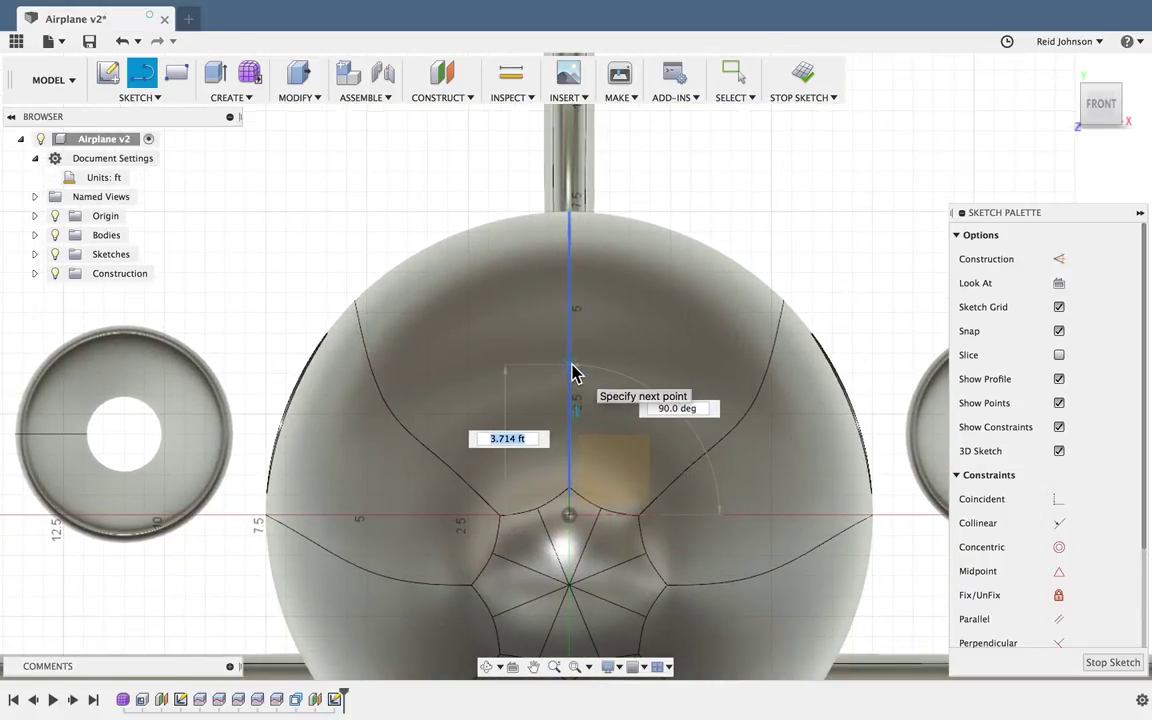
click(573, 373)
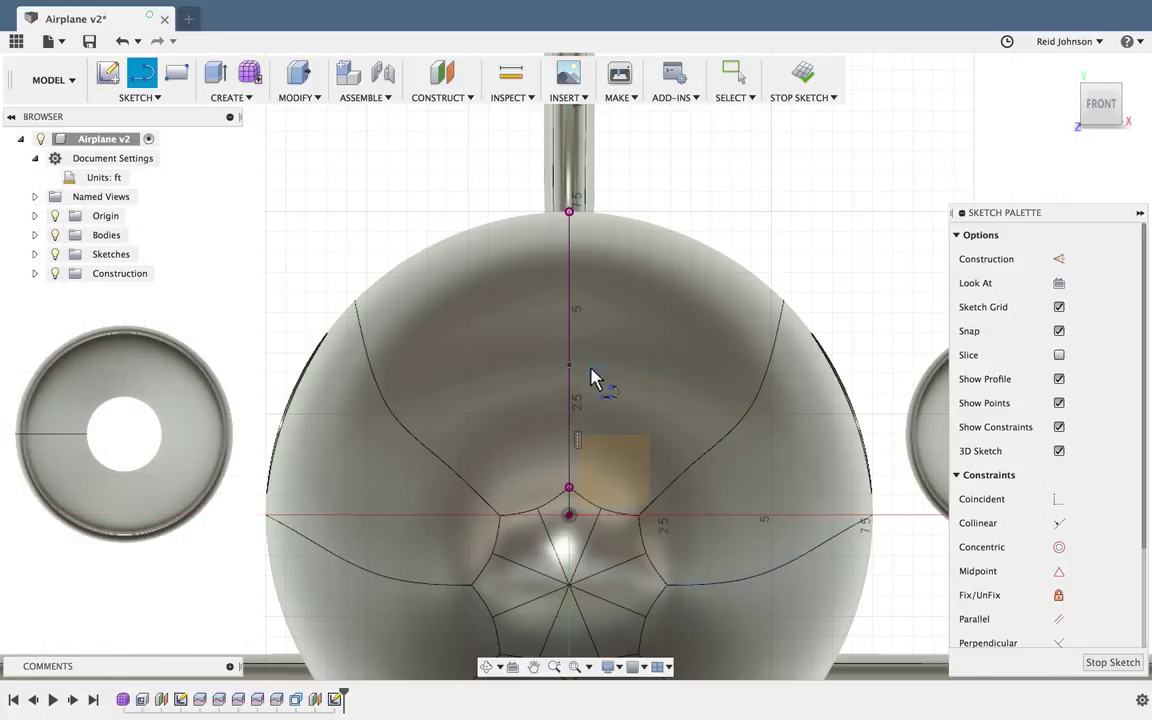
- Draw two horizontal lines about 4 ft long, one to each side from the upper end of the 3.7 ft line
click(728, 373)
key(Escape)
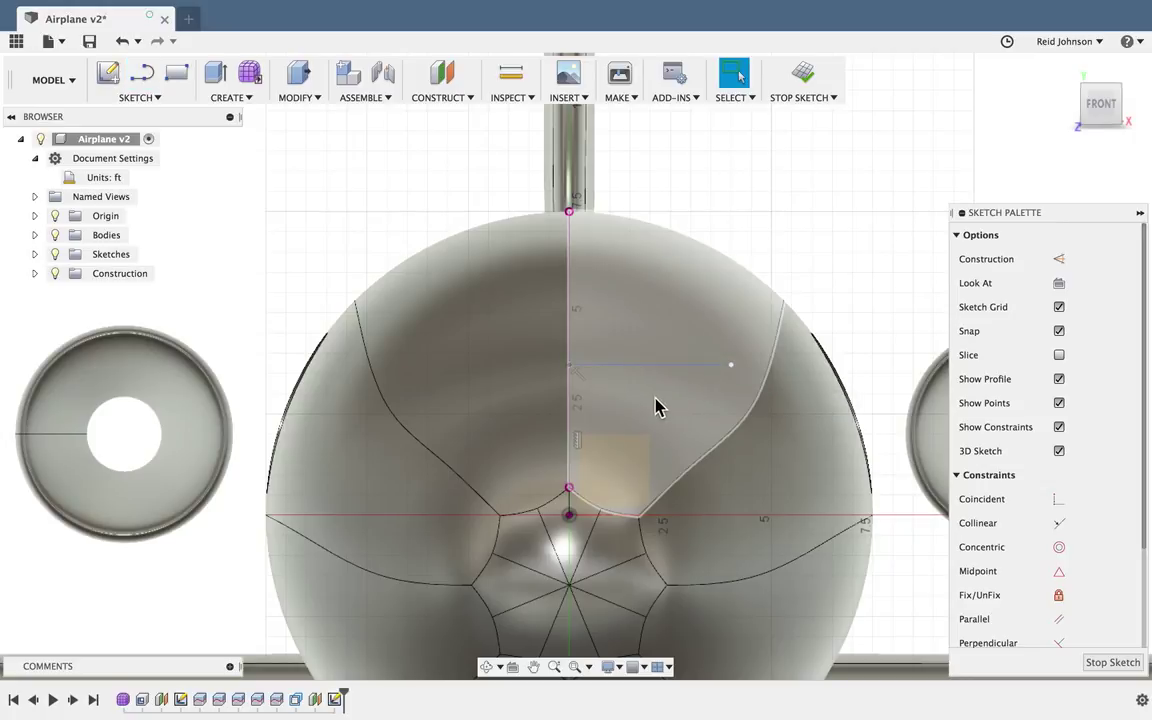
key(l)
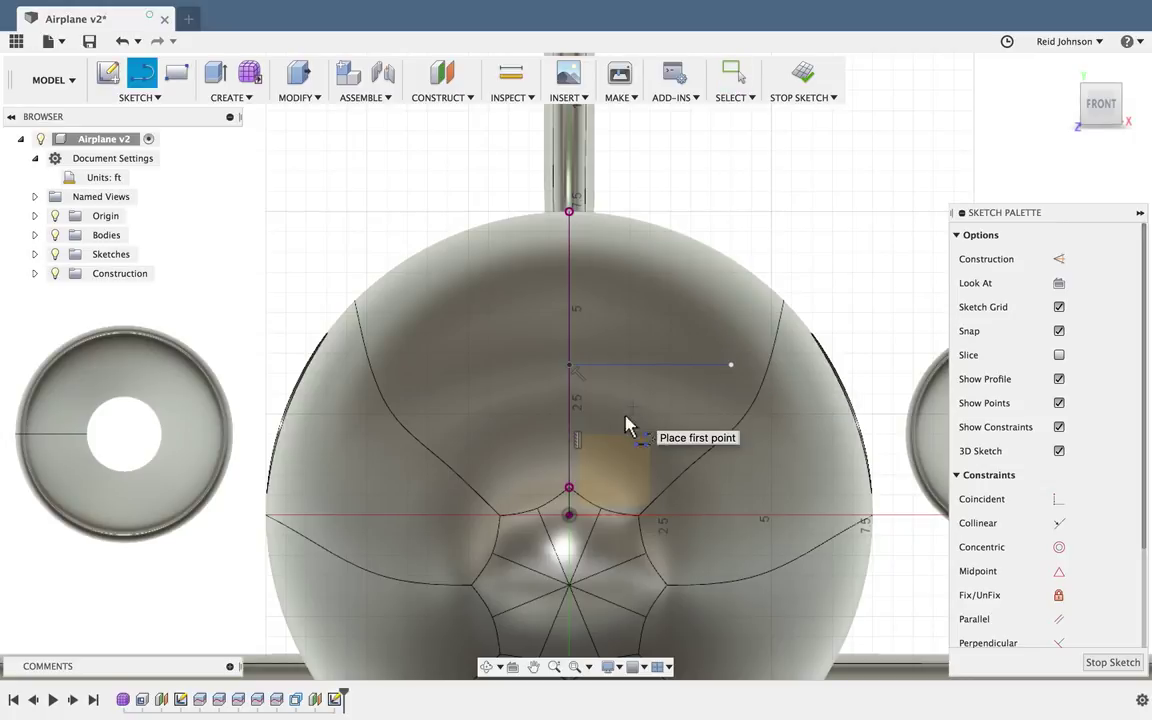
click(568, 366)
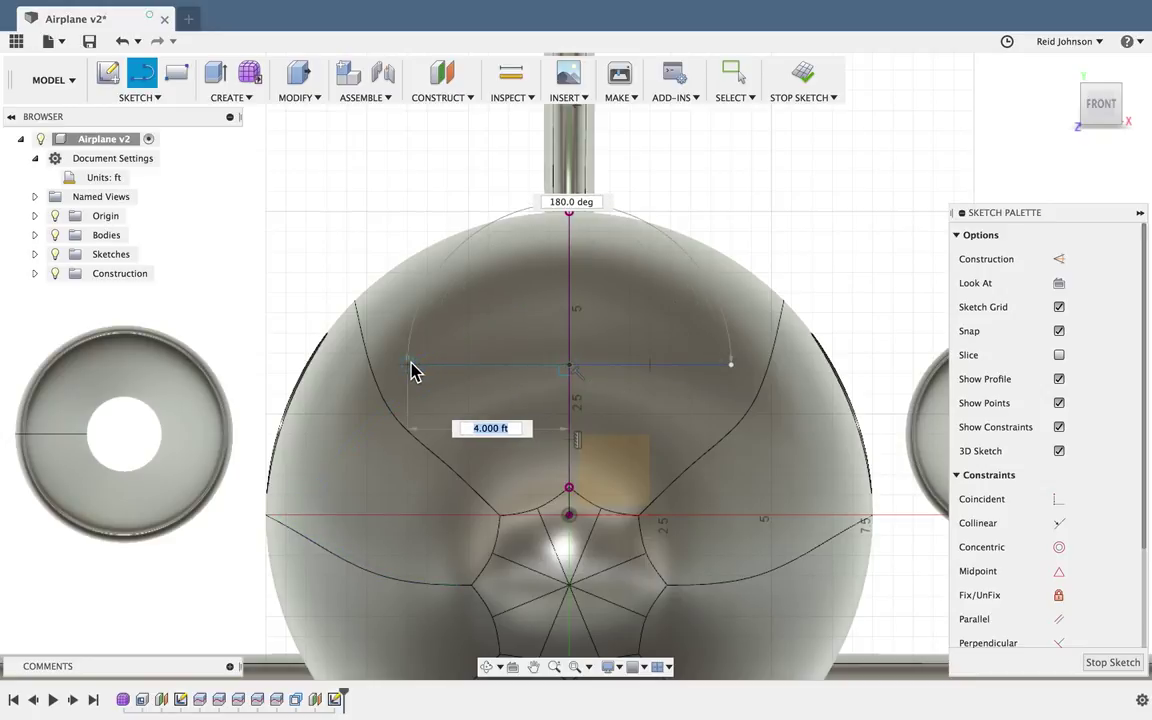
click(408, 366)
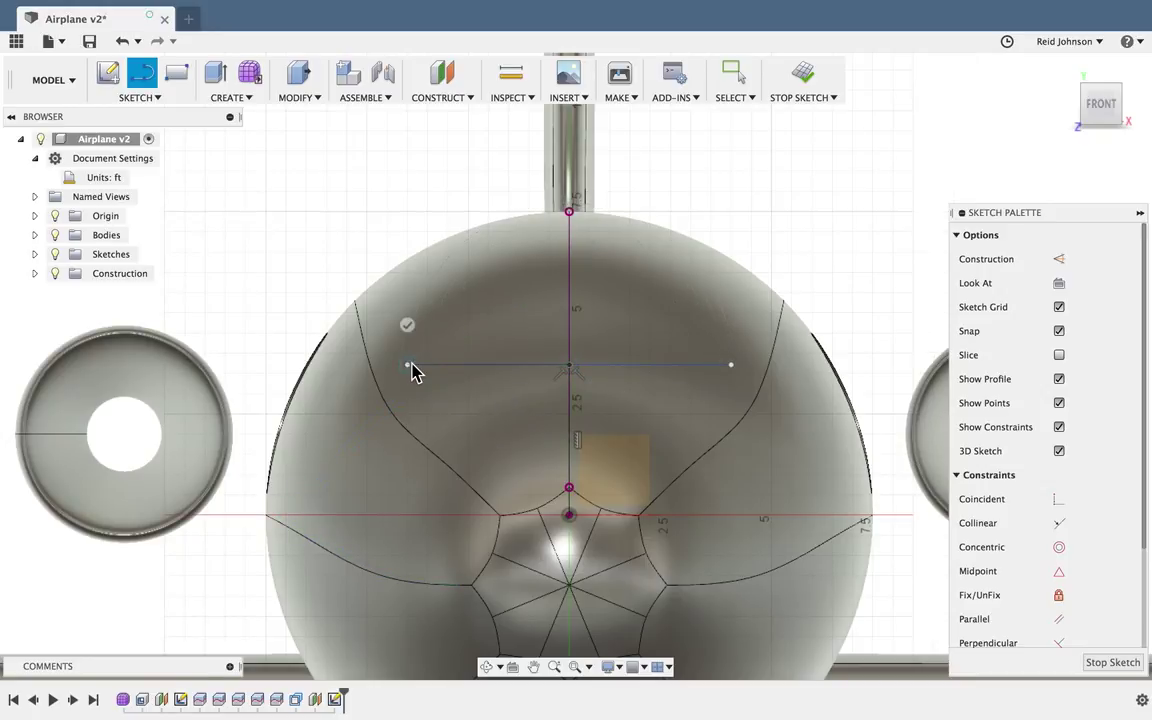
key(Escape)
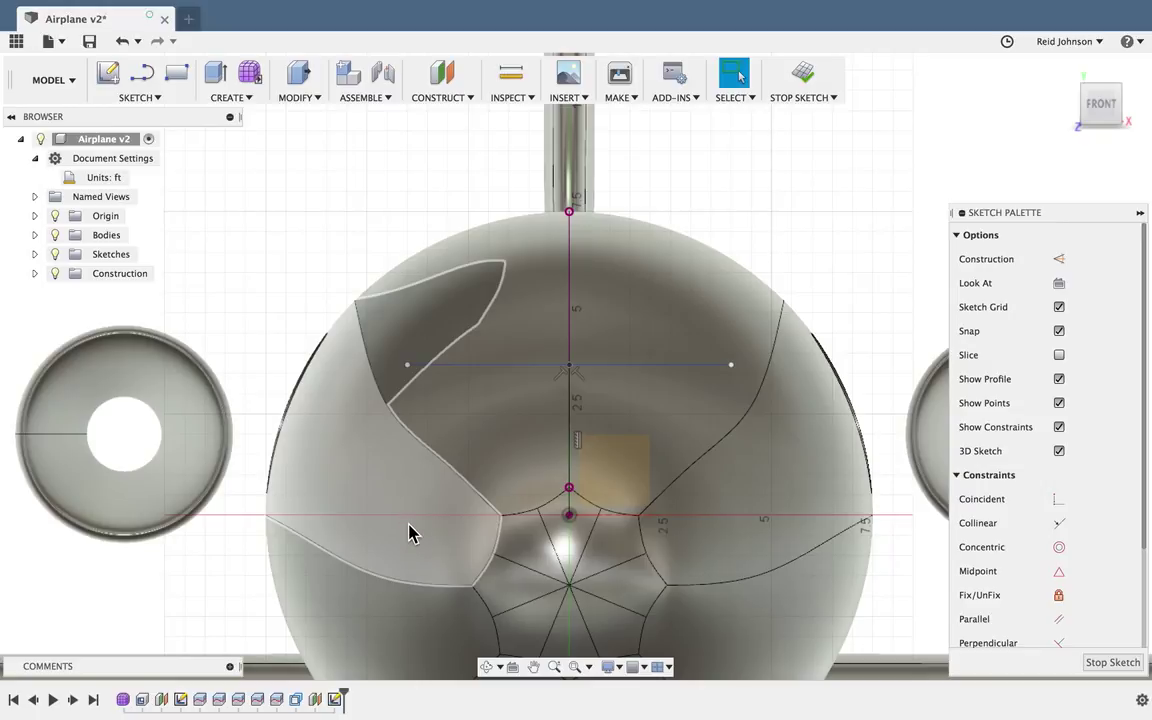
- Convert both 4 ft horizontal lines to construction lines
click(502, 367)
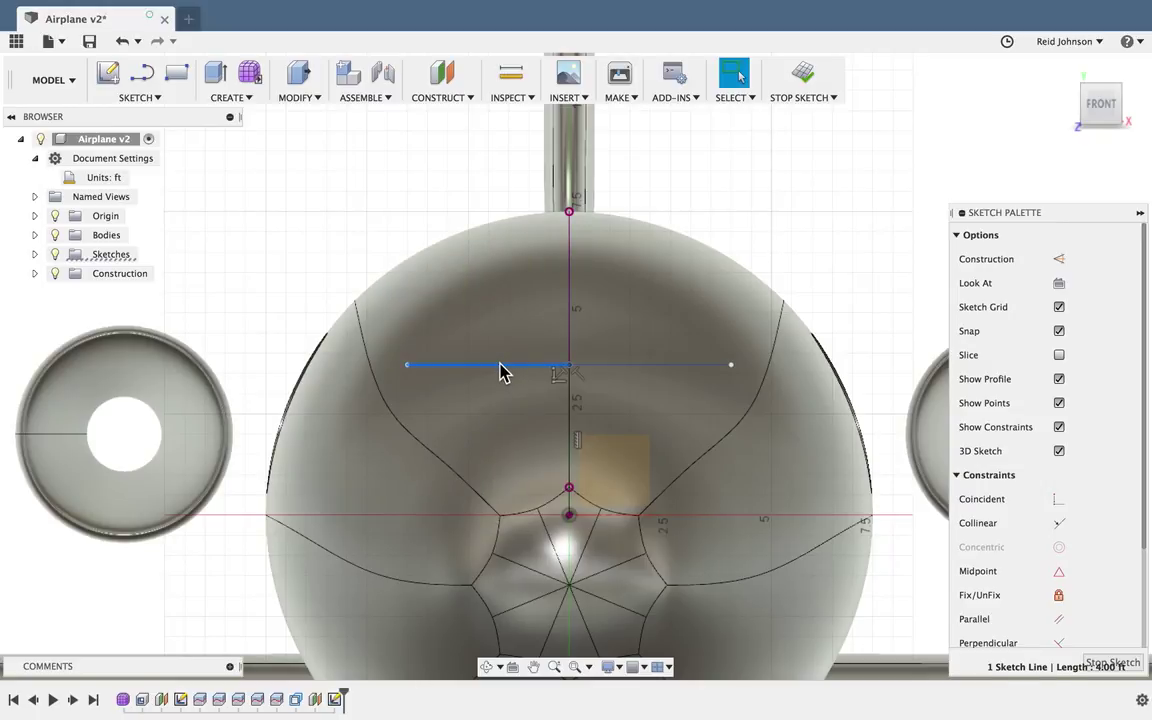
click(1059, 259)
click(674, 367)
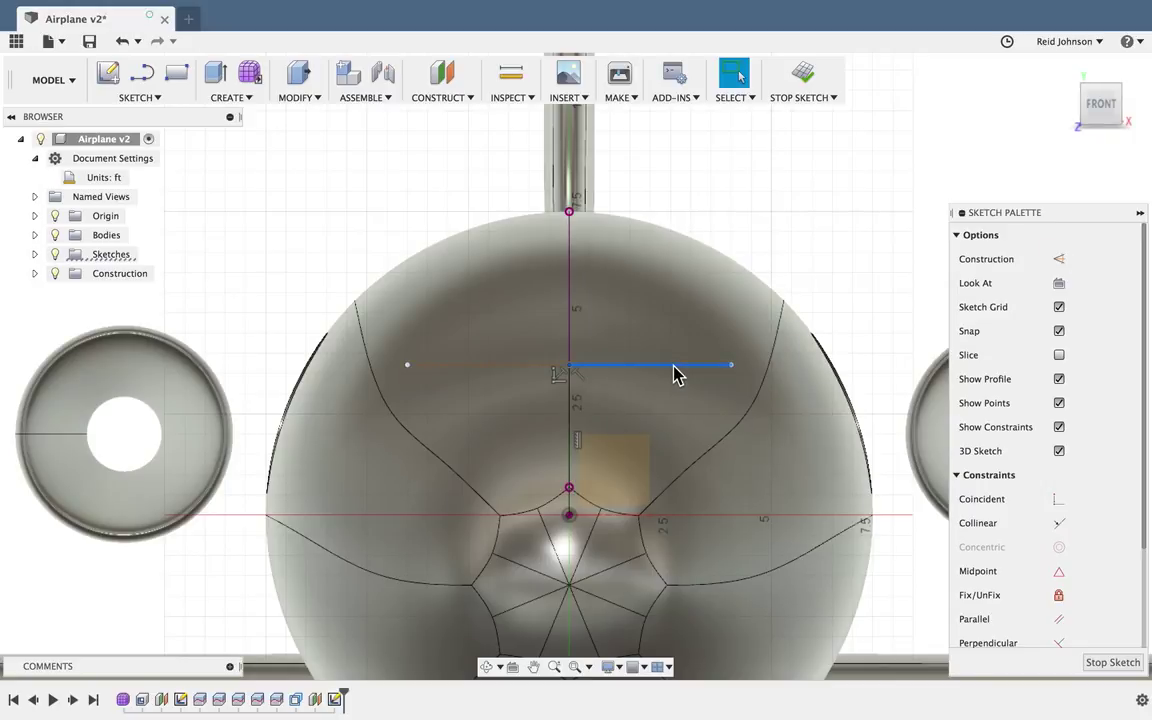
click(1057, 259)
click(812, 204)
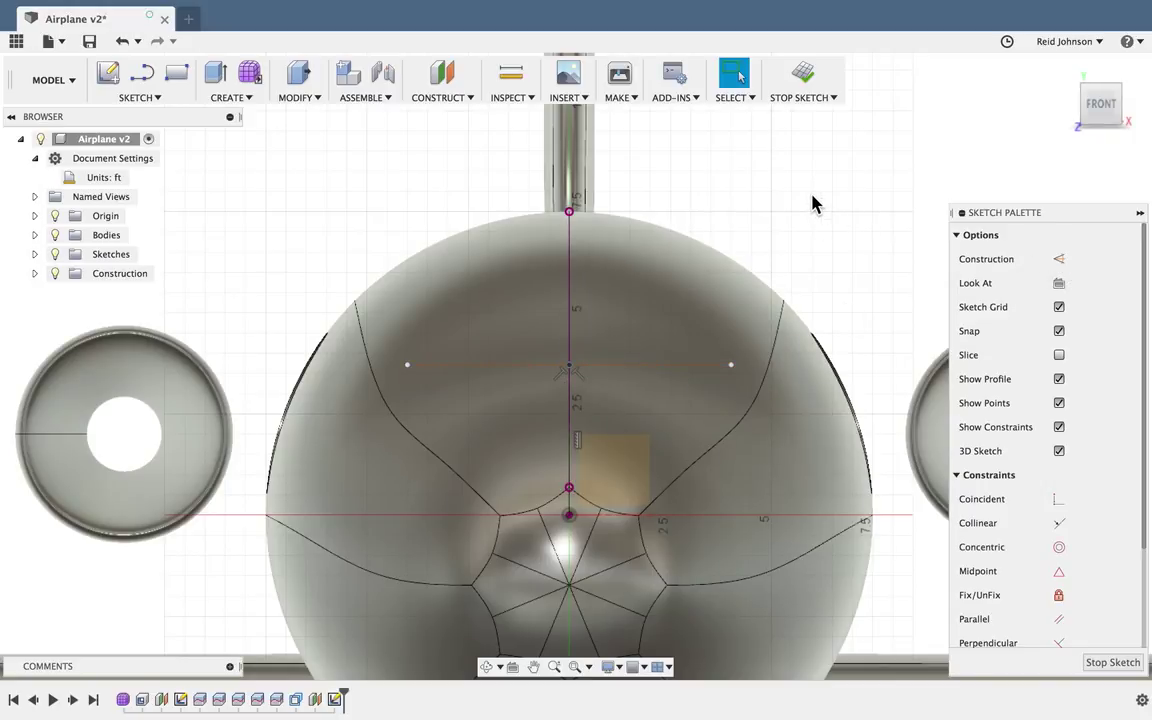
- Draw a center-to-center slot about 2.8 ft wide between the outer ends of the construction lines and finish the sketch
click(146, 100)
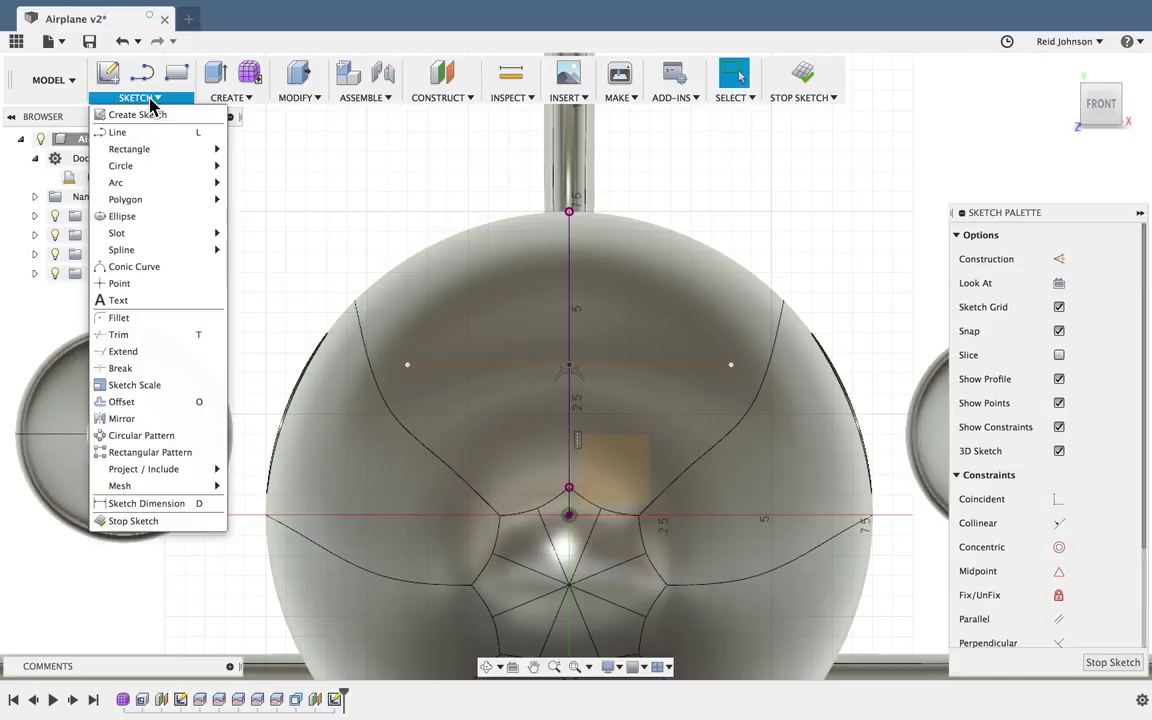
mouse_move(125, 235)
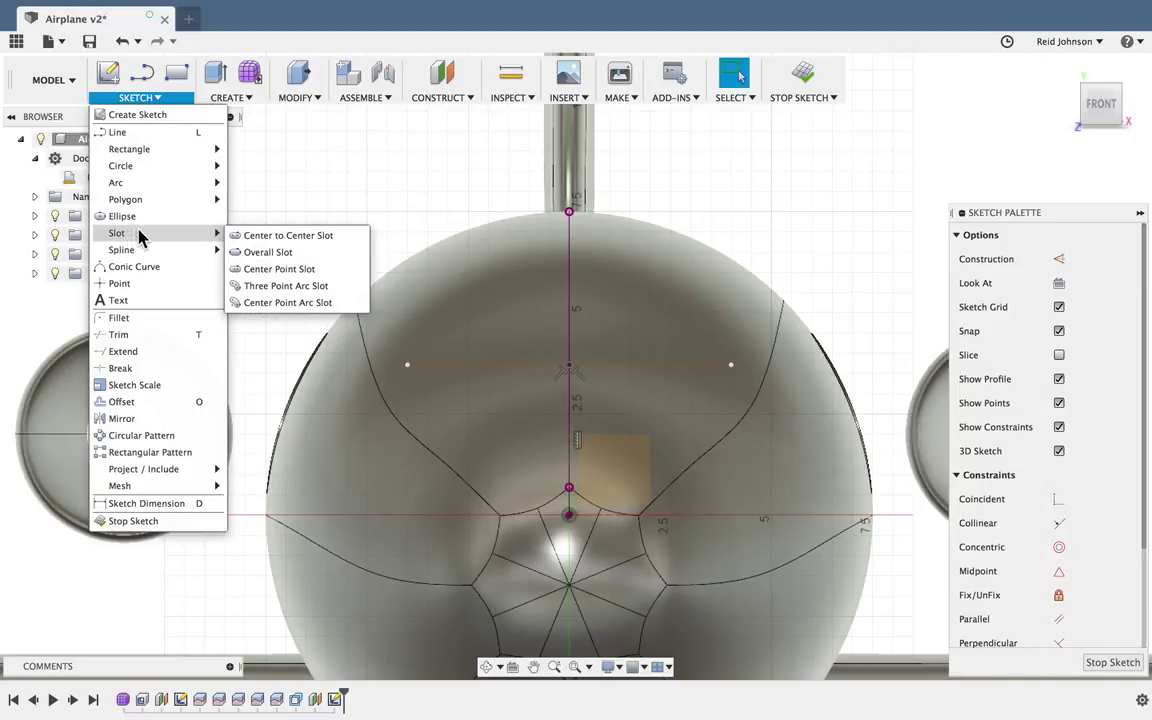
click(290, 238)
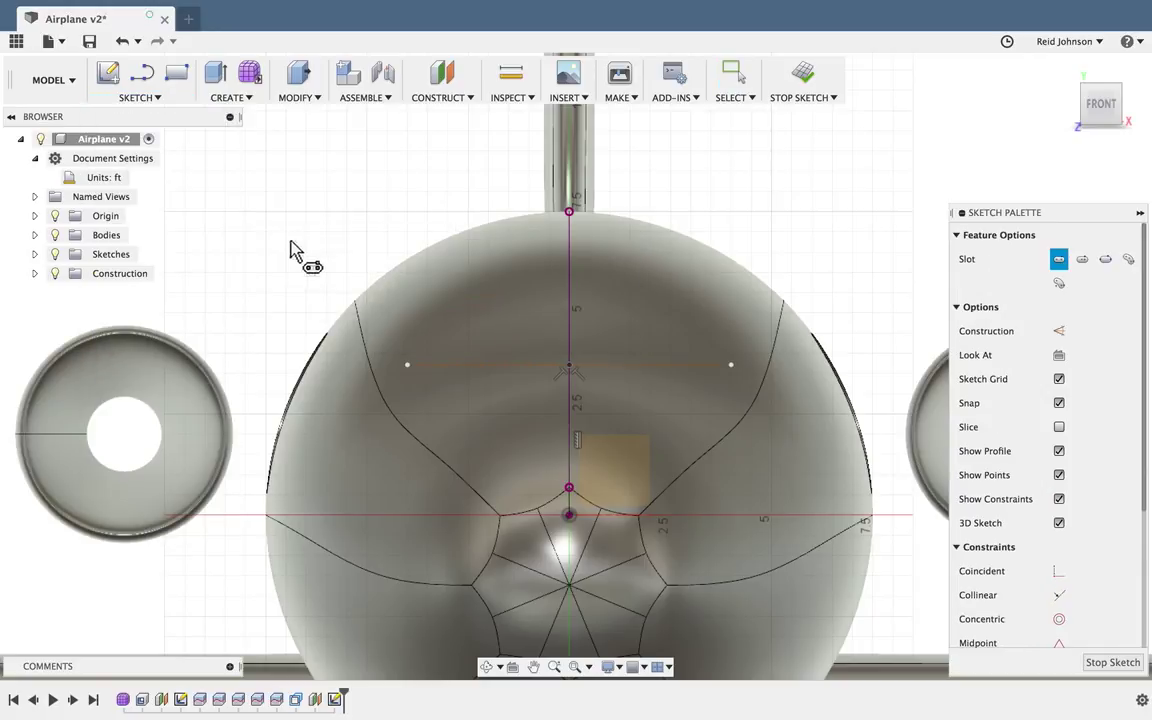
click(407, 366)
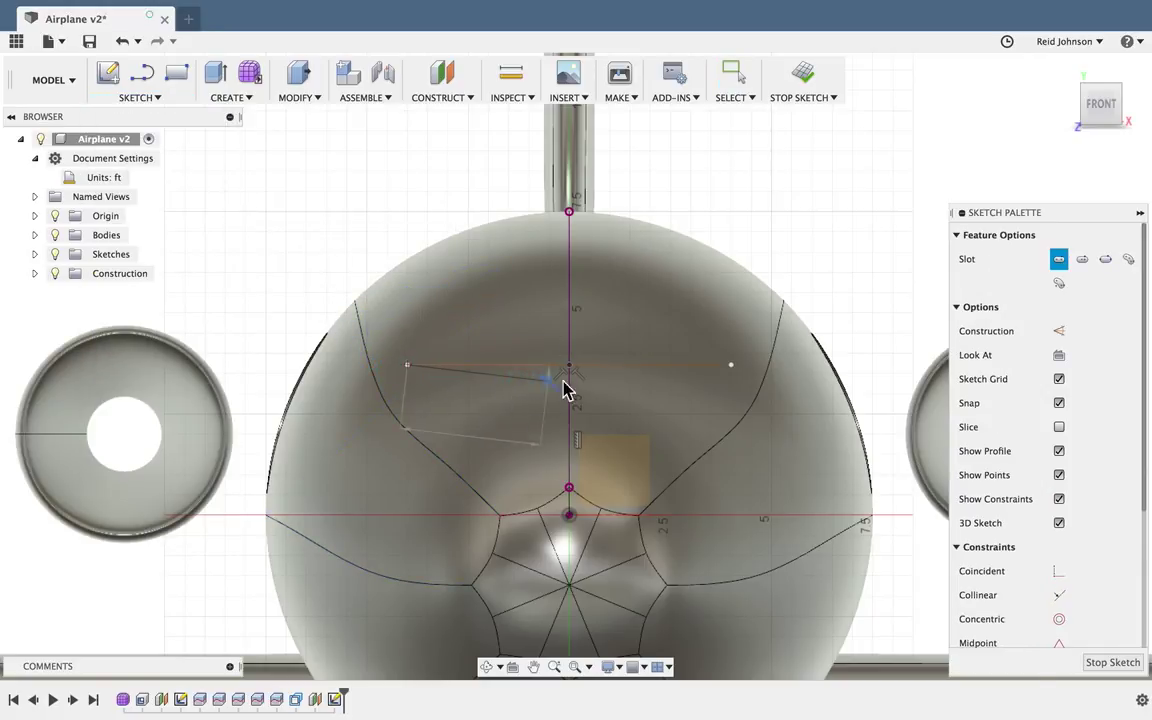
click(728, 375)
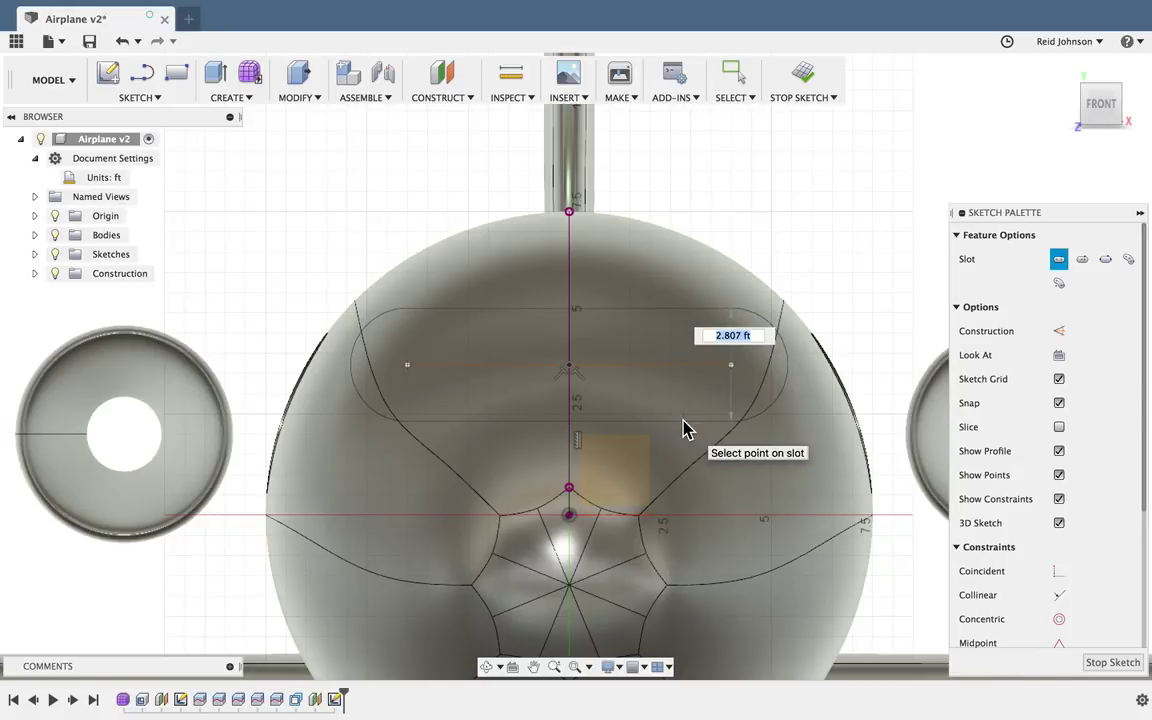
click(684, 430)
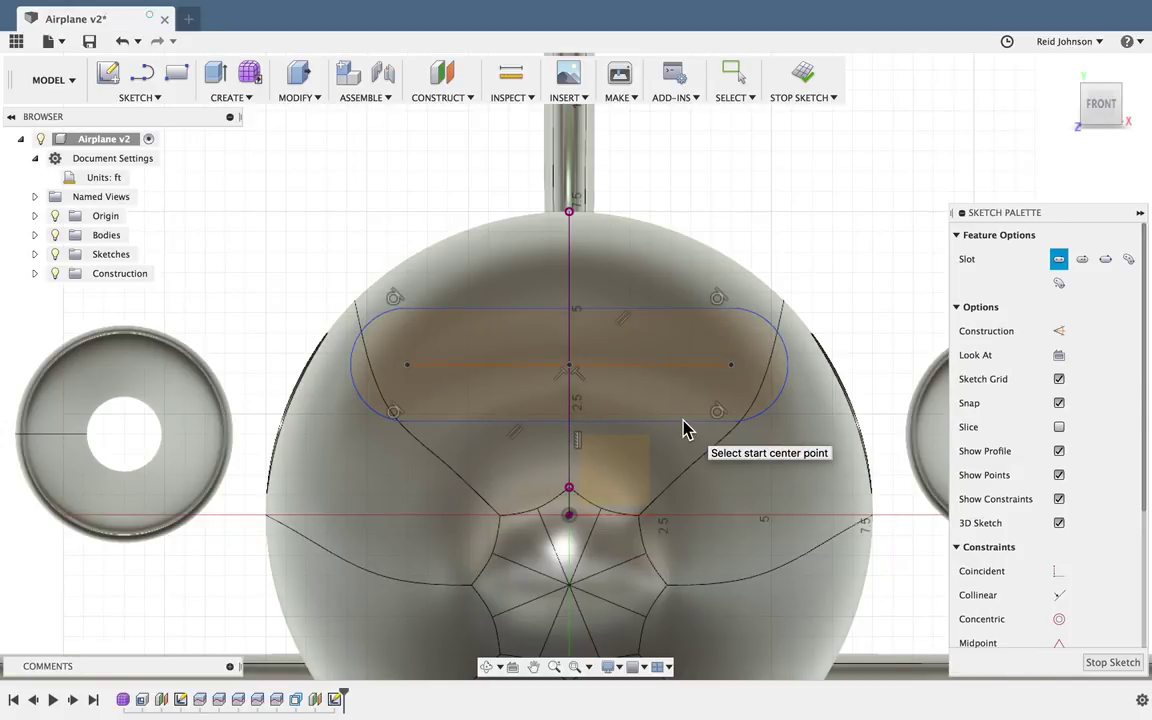
click(804, 82)
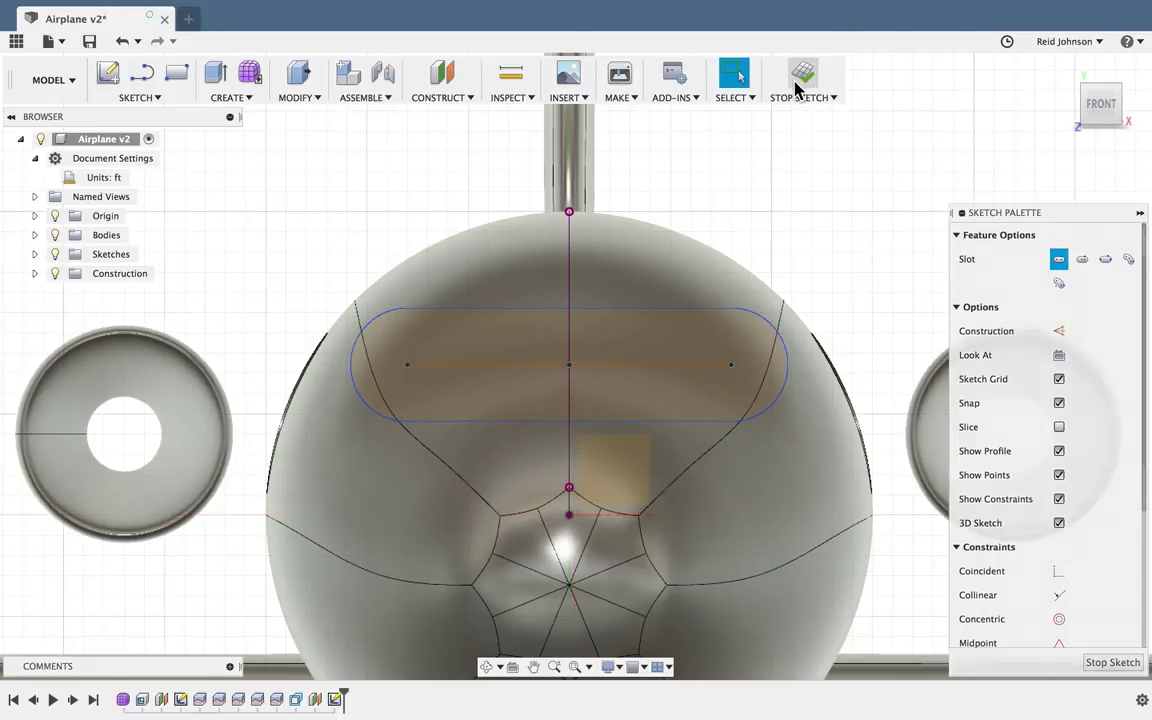
- Split the fuselage body using the slot profile in front of the nose as the splitting tool
click(1068, 76)
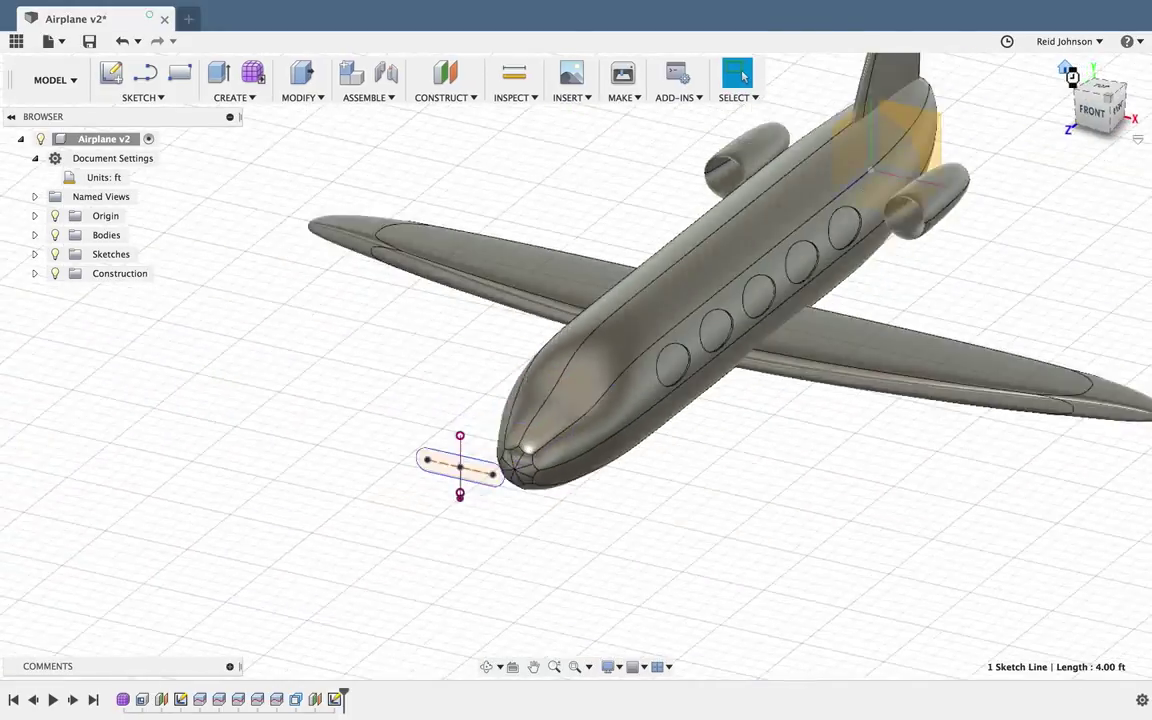
scroll(388, 533, up, 5)
middle_drag(388, 533, 454, 433)
click(300, 98)
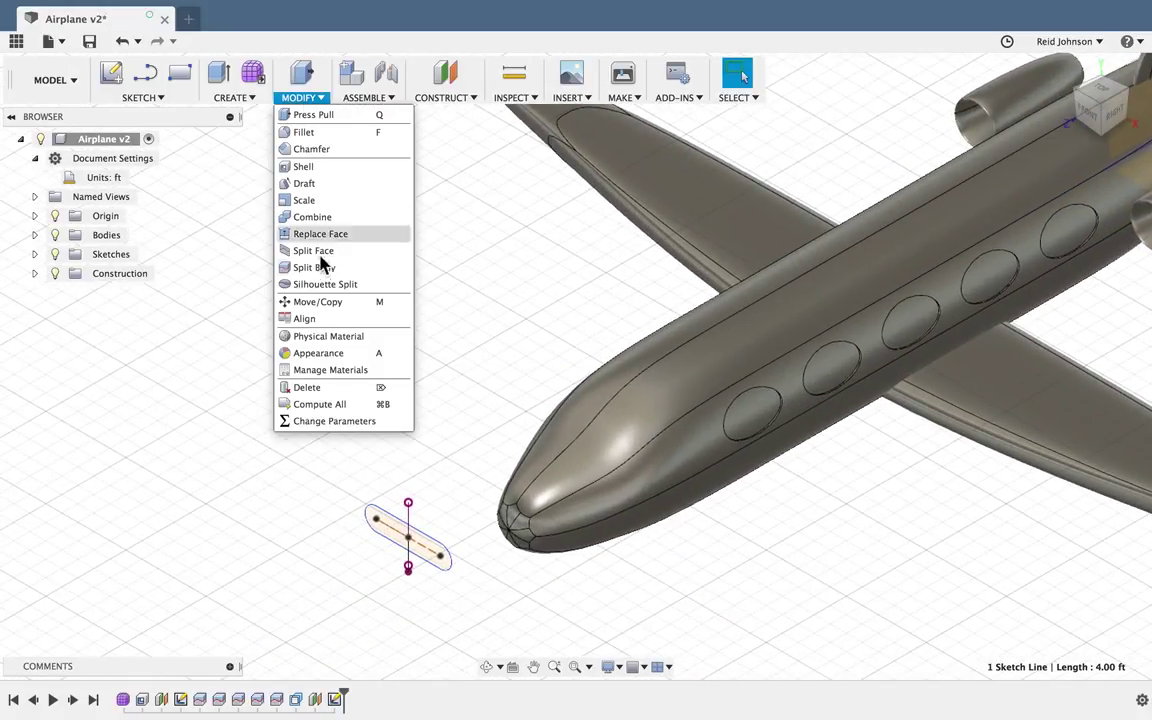
click(313, 268)
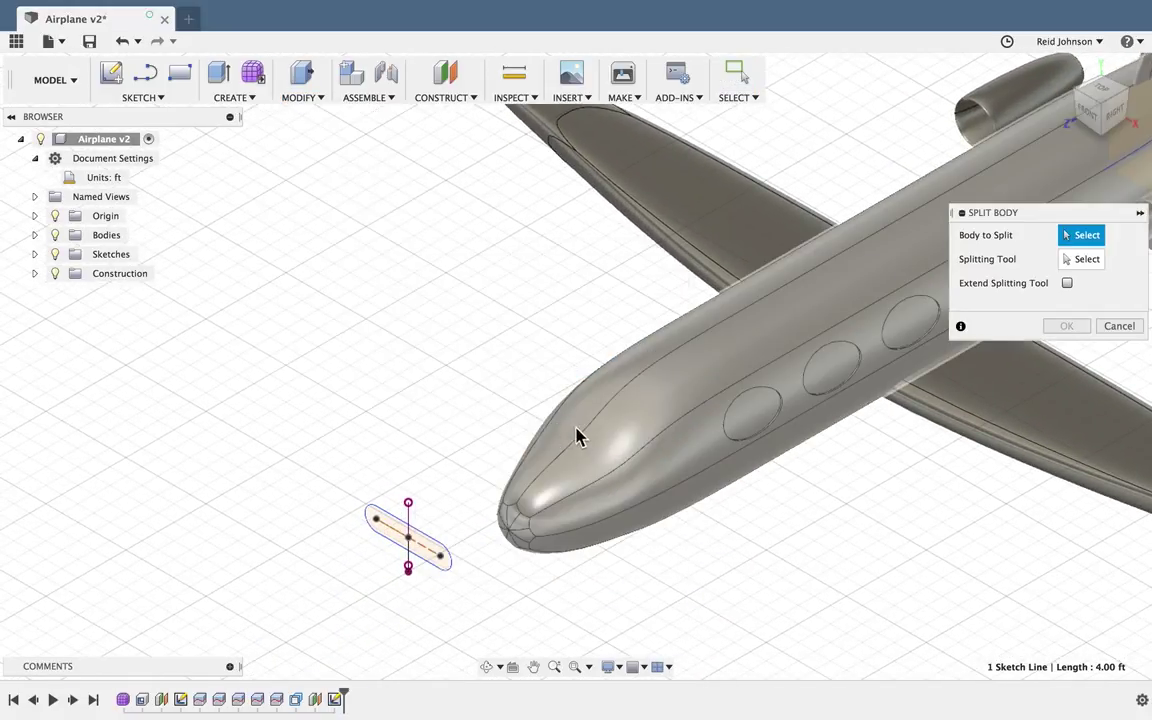
click(603, 444)
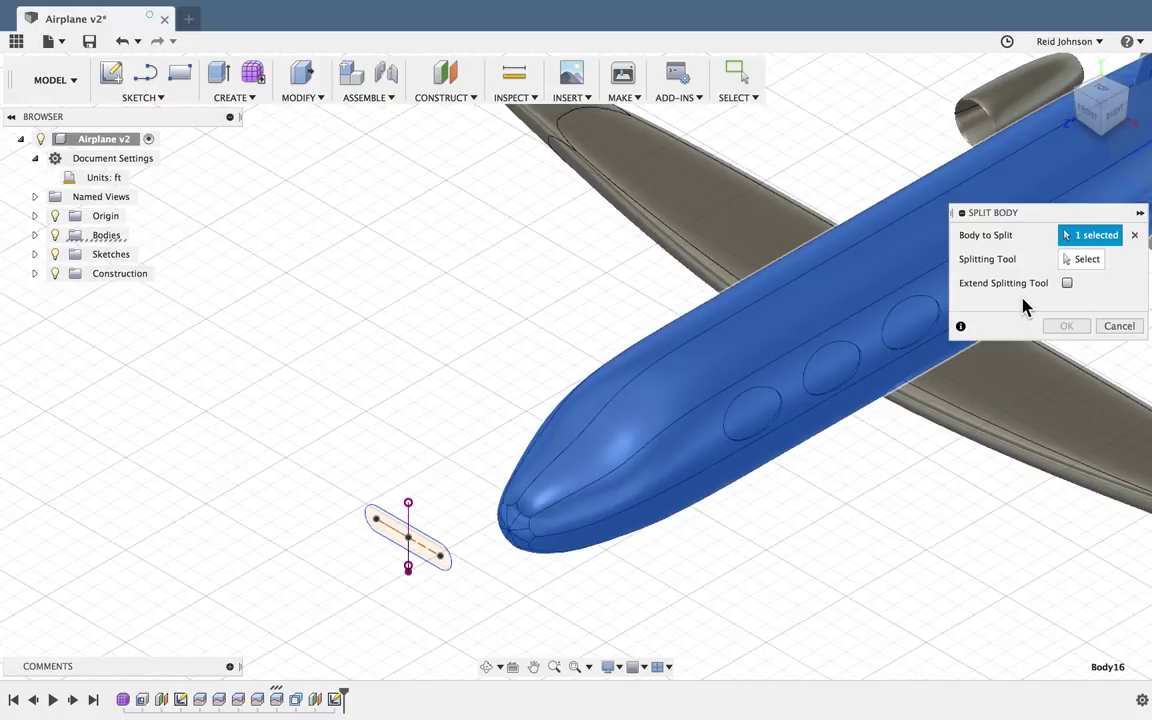
click(436, 550)
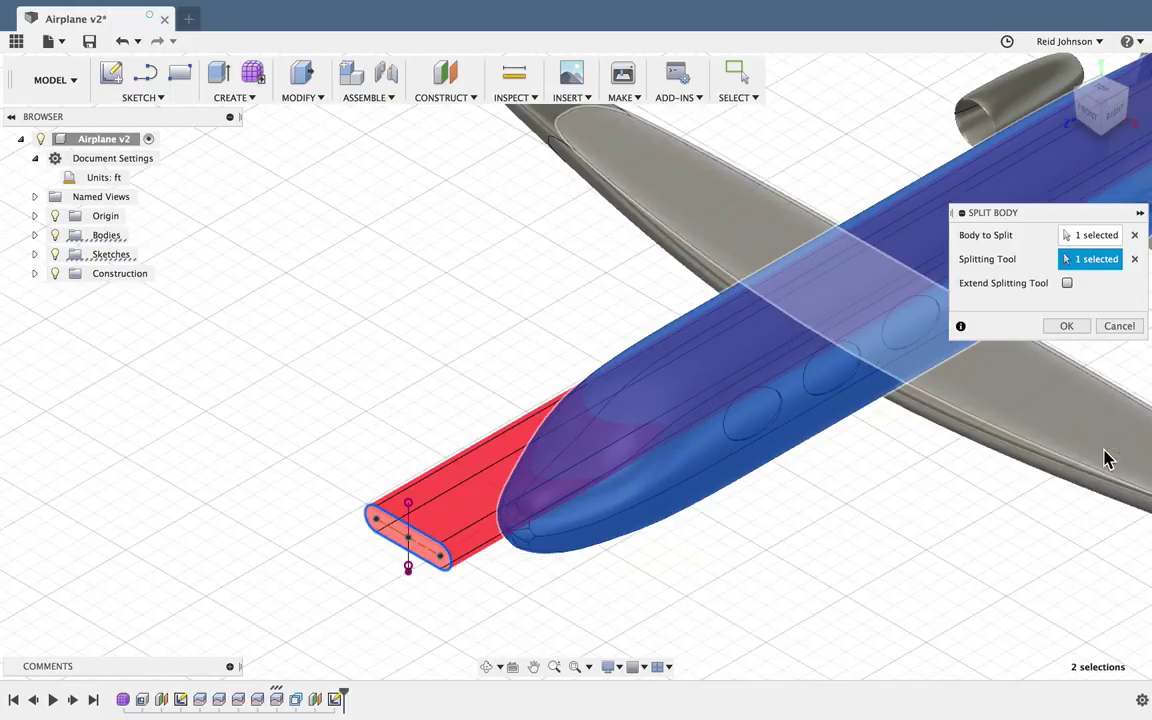
shift+scroll(895, 490, left, 5)
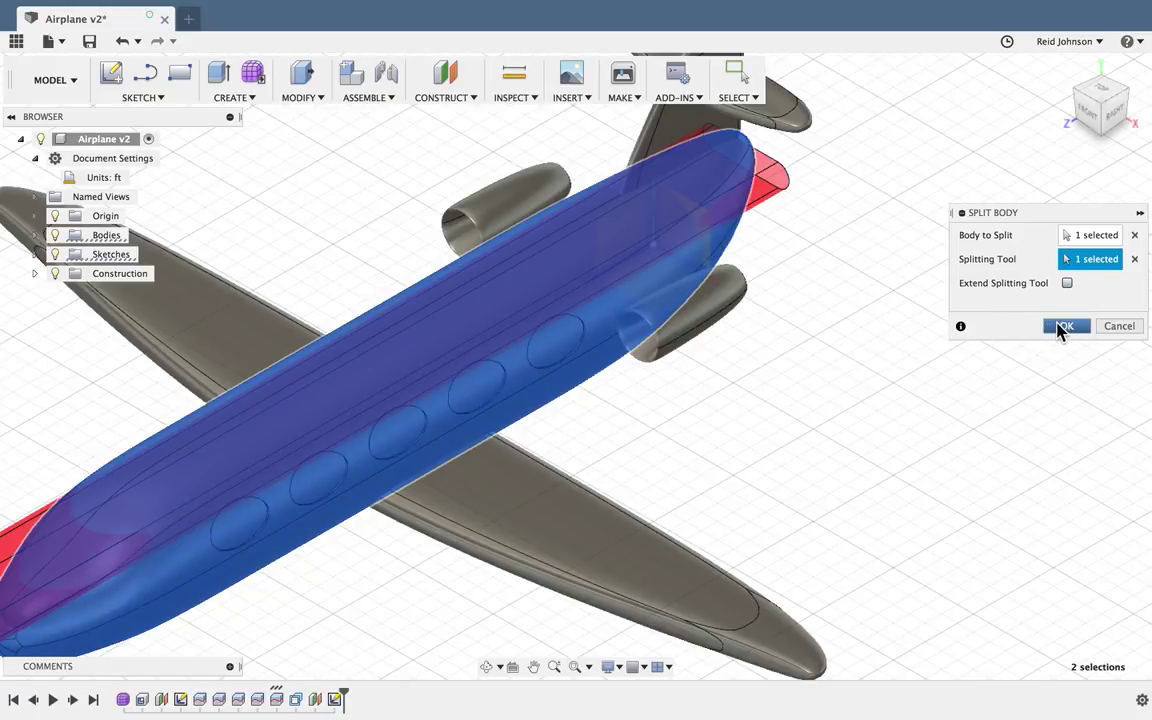
key(Return)
- Join the split-off piece at the fuselage's tail end back to the main fuselage body with Combine
shift+scroll(681, 458, left, 3)
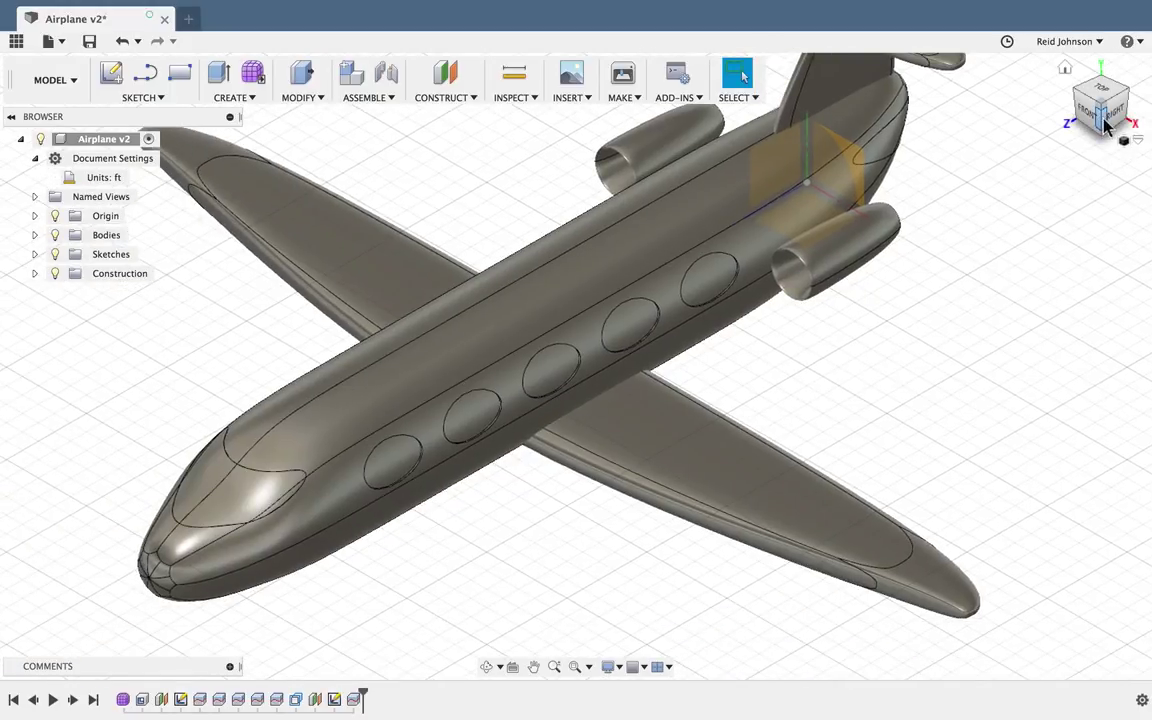
shift+scroll(1088, 117, down, 5)
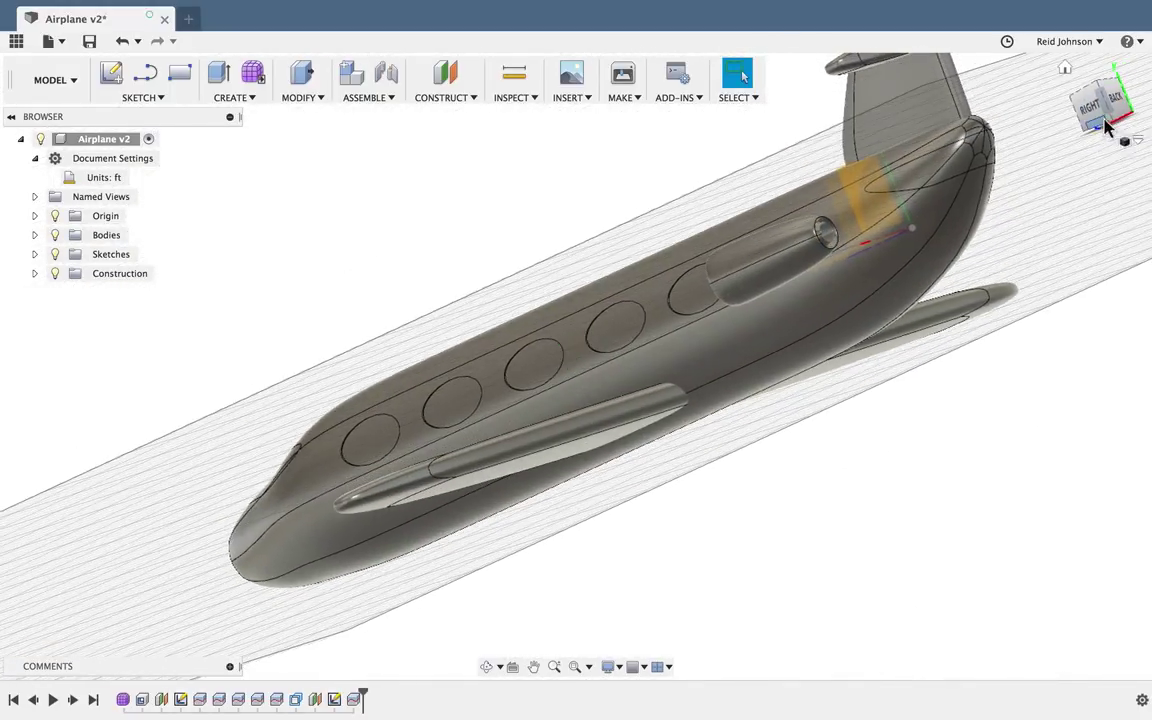
scroll(981, 247, up, 5)
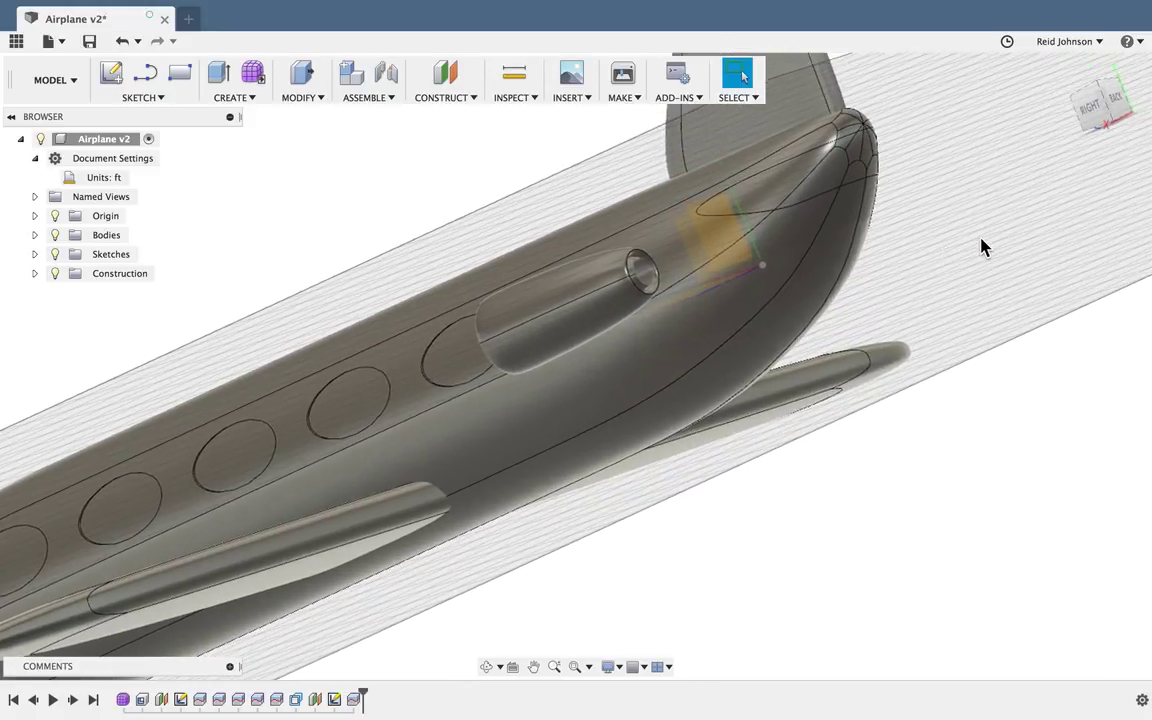
scroll(981, 247, up, 2)
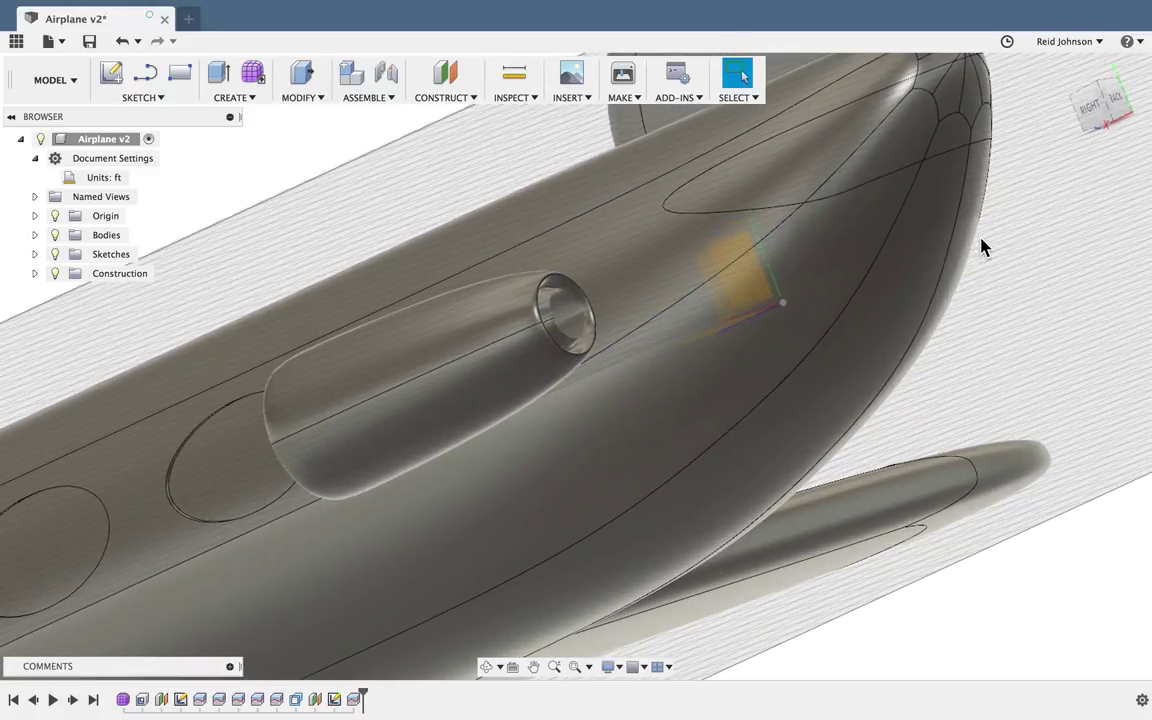
click(306, 99)
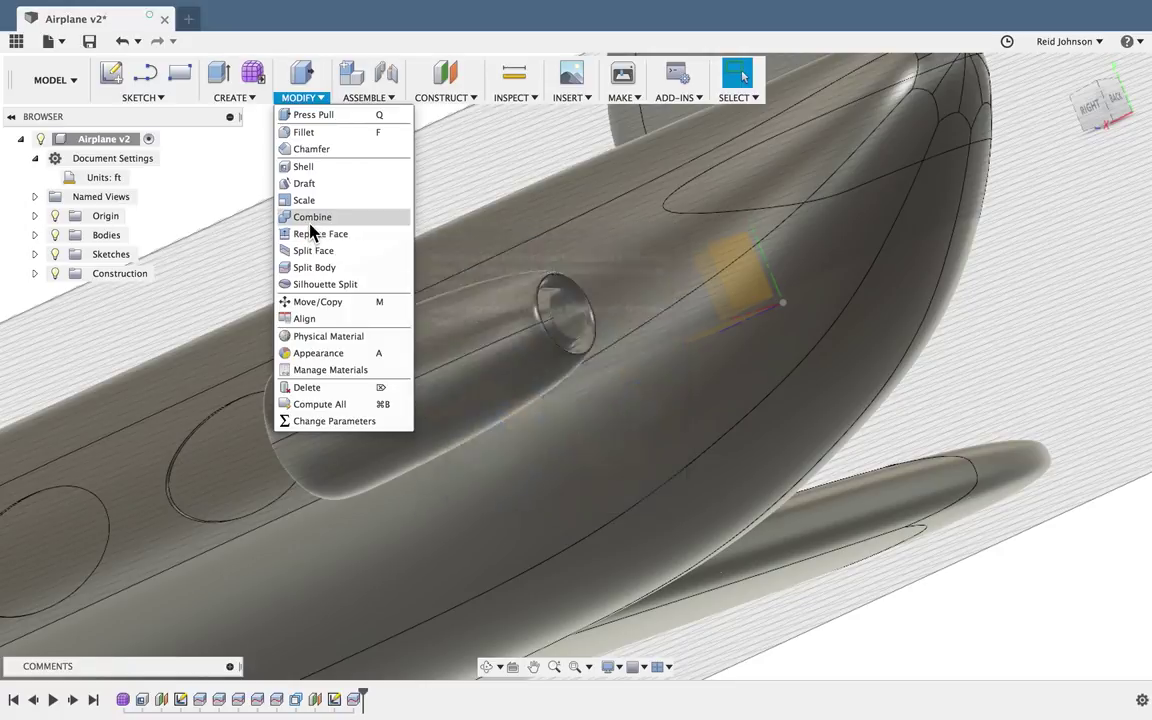
click(310, 217)
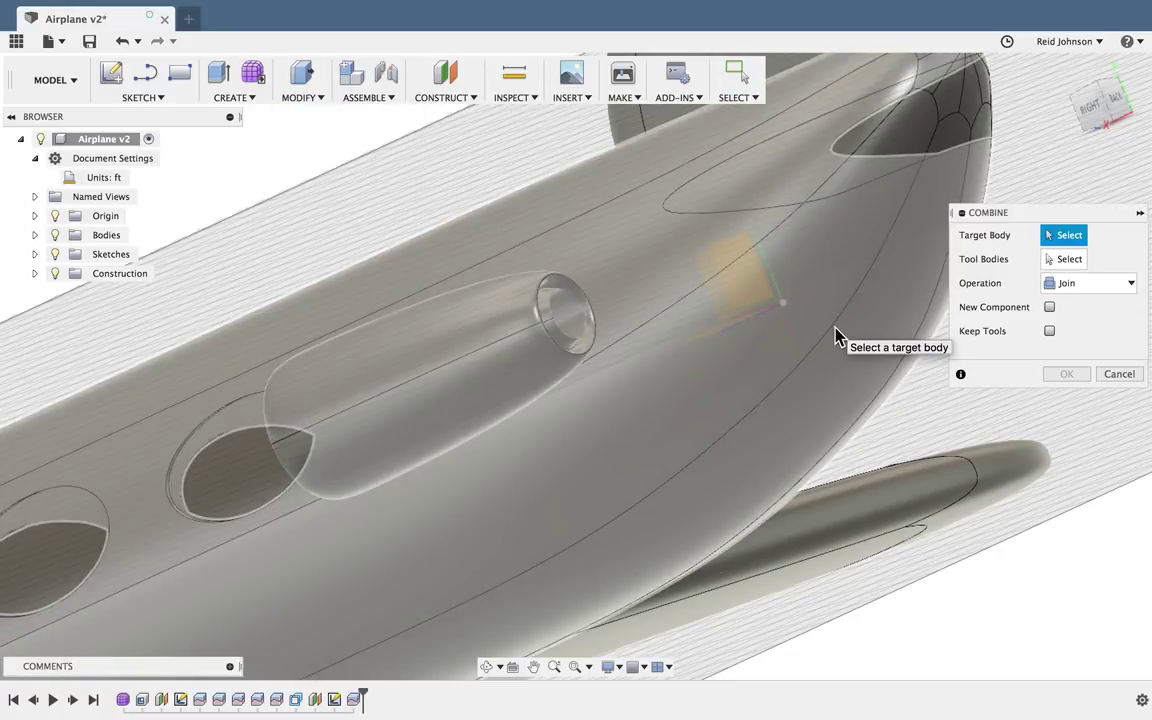
click(837, 334)
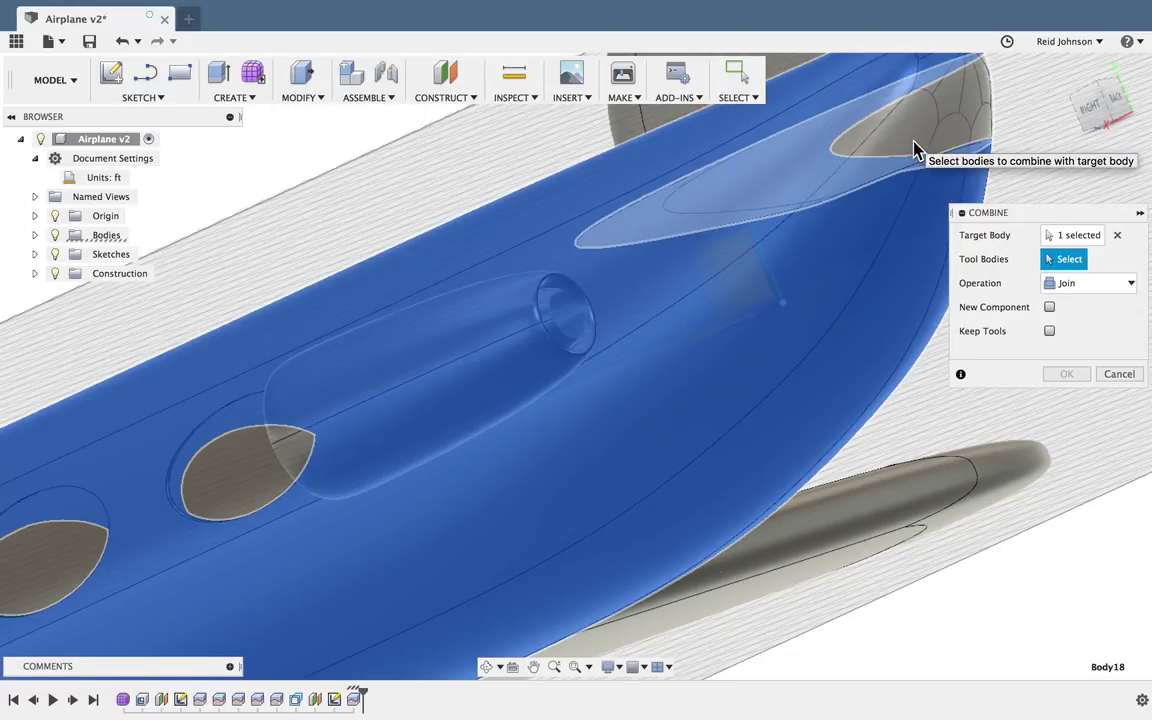
click(916, 150)
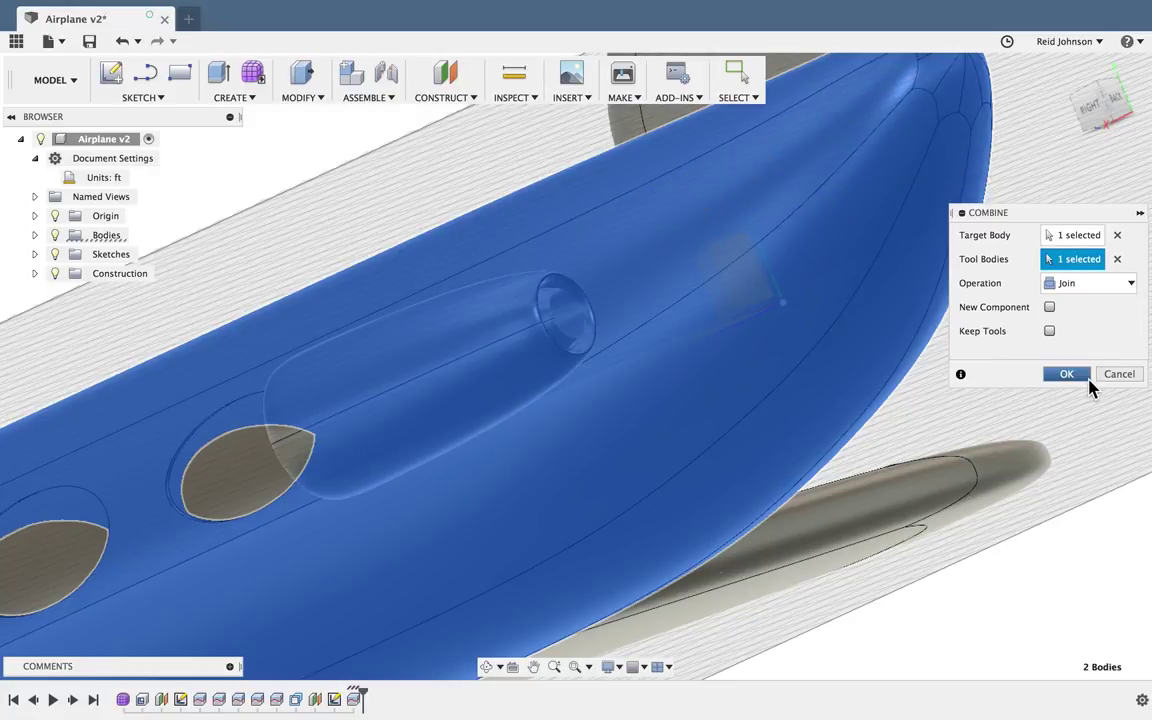
click(1070, 378)
- Offset the four windshield faces on the nose by -2 in with Press Pull, using the Automatic offset type
scroll(1000, 308, down, 3)
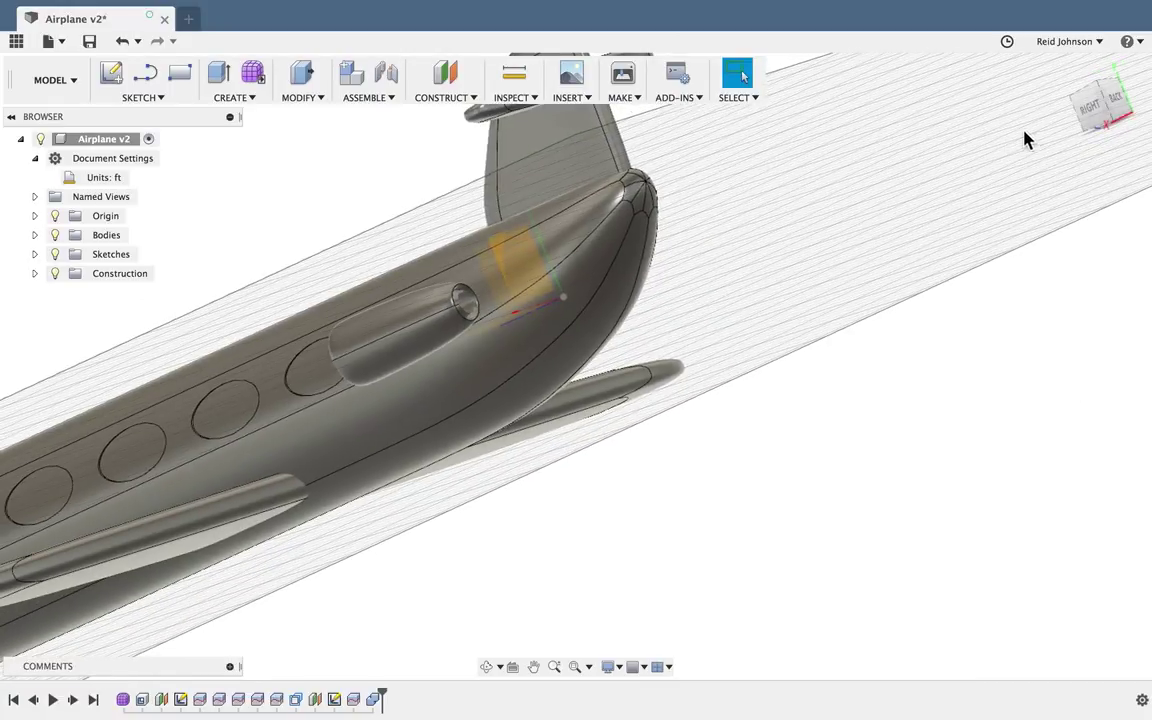
drag(1073, 107, 563, 406)
scroll(563, 408, up, 3)
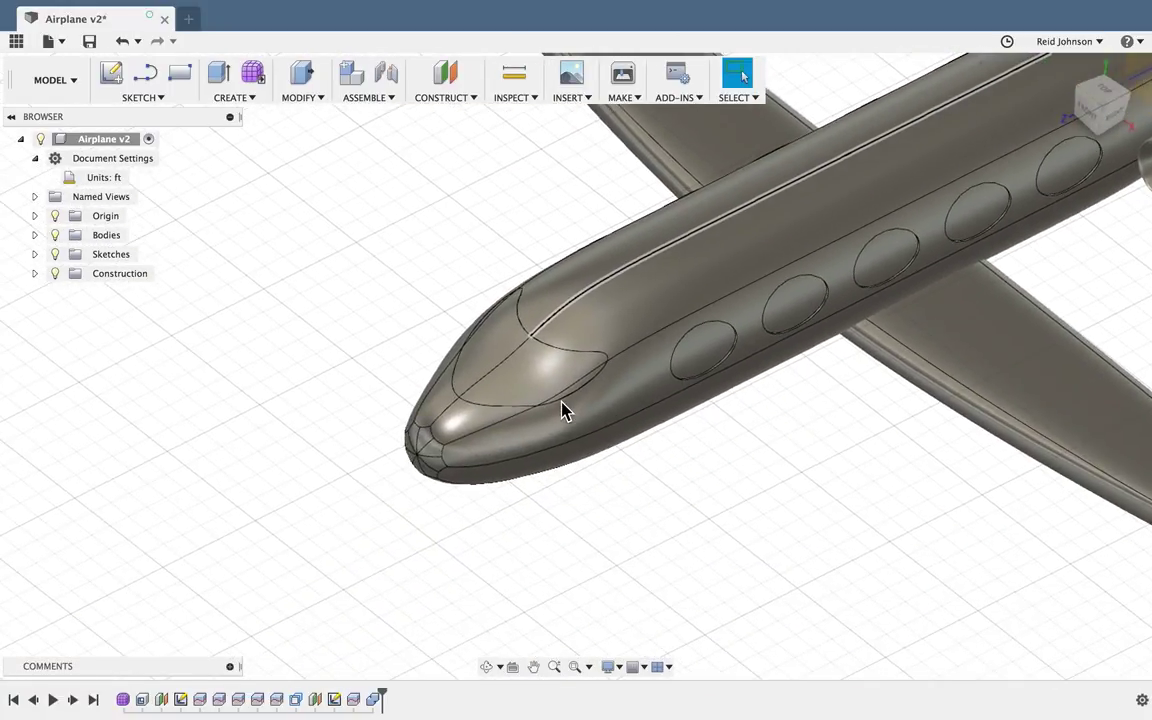
scroll(470, 517, up, 4)
scroll(470, 517, up, 4)
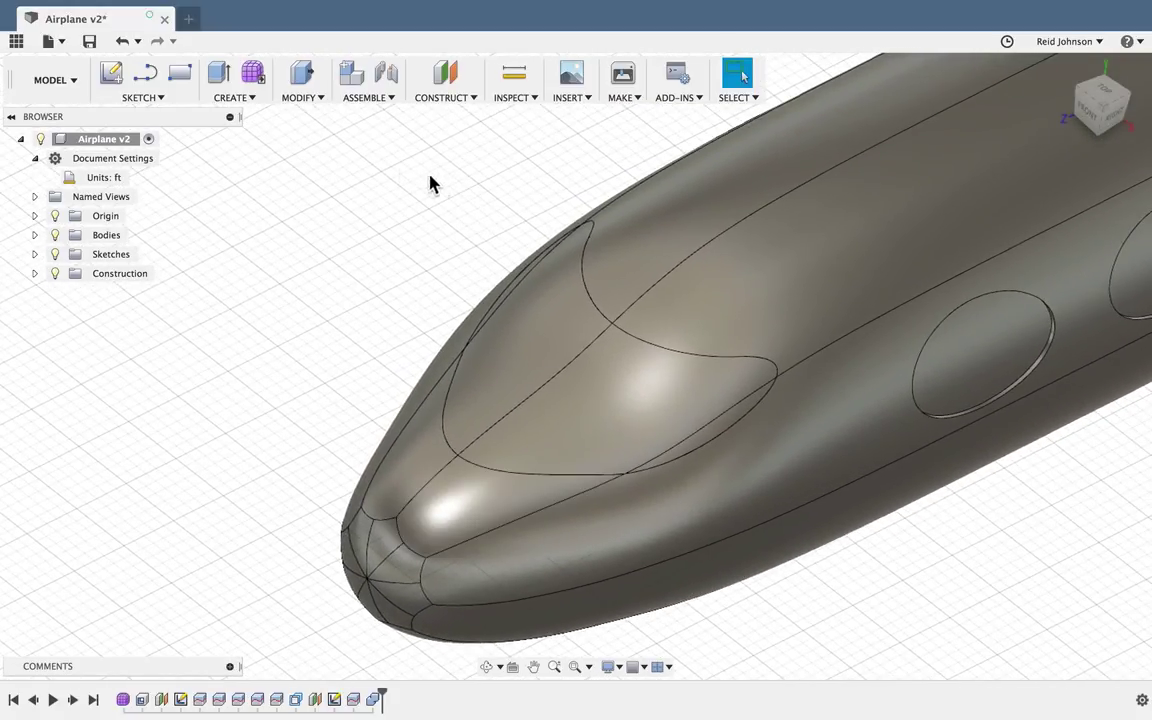
click(313, 103)
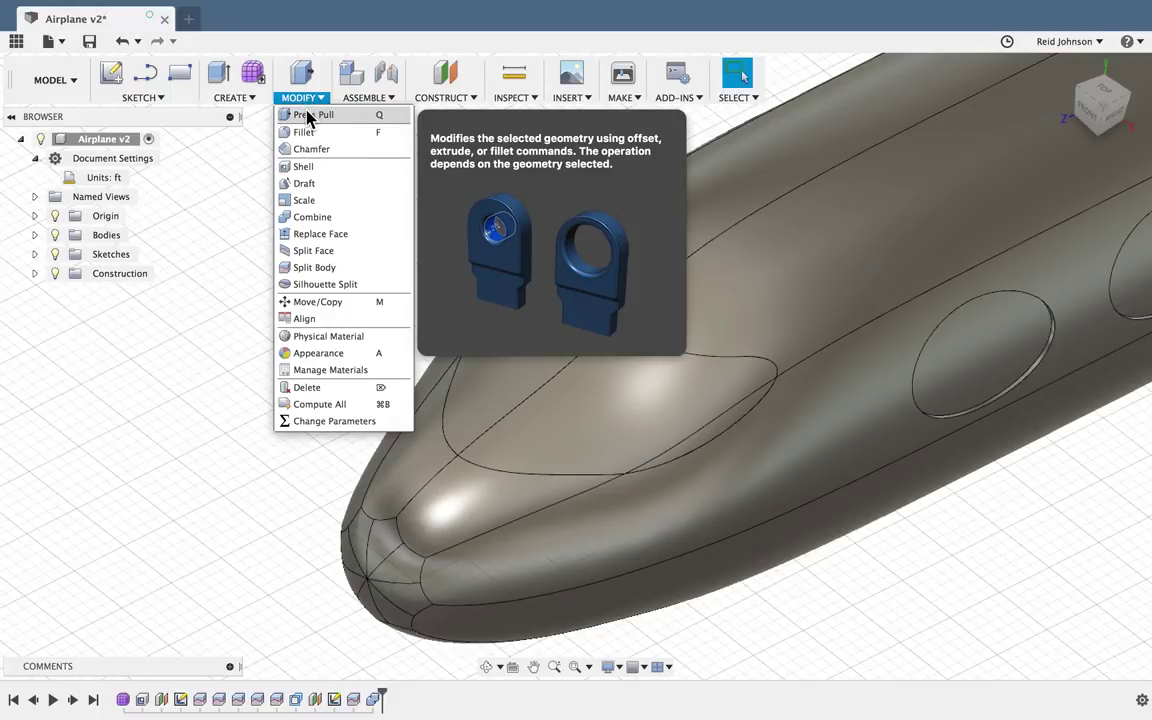
click(309, 115)
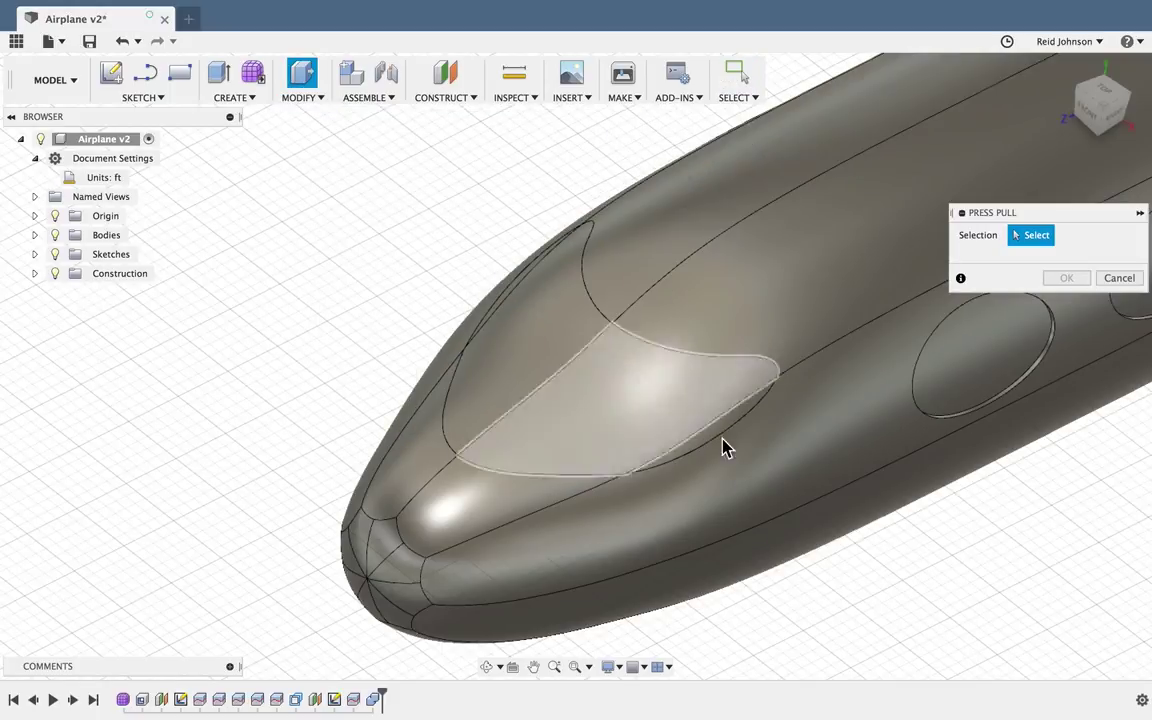
click(710, 443)
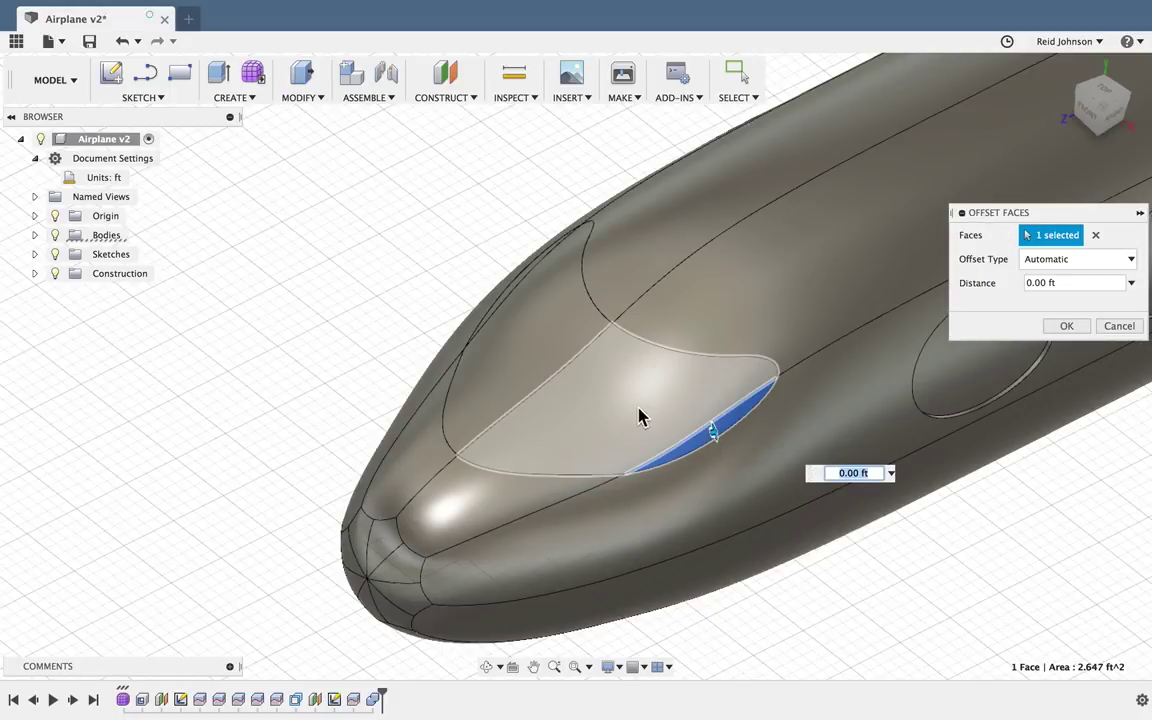
click(636, 414)
click(555, 340)
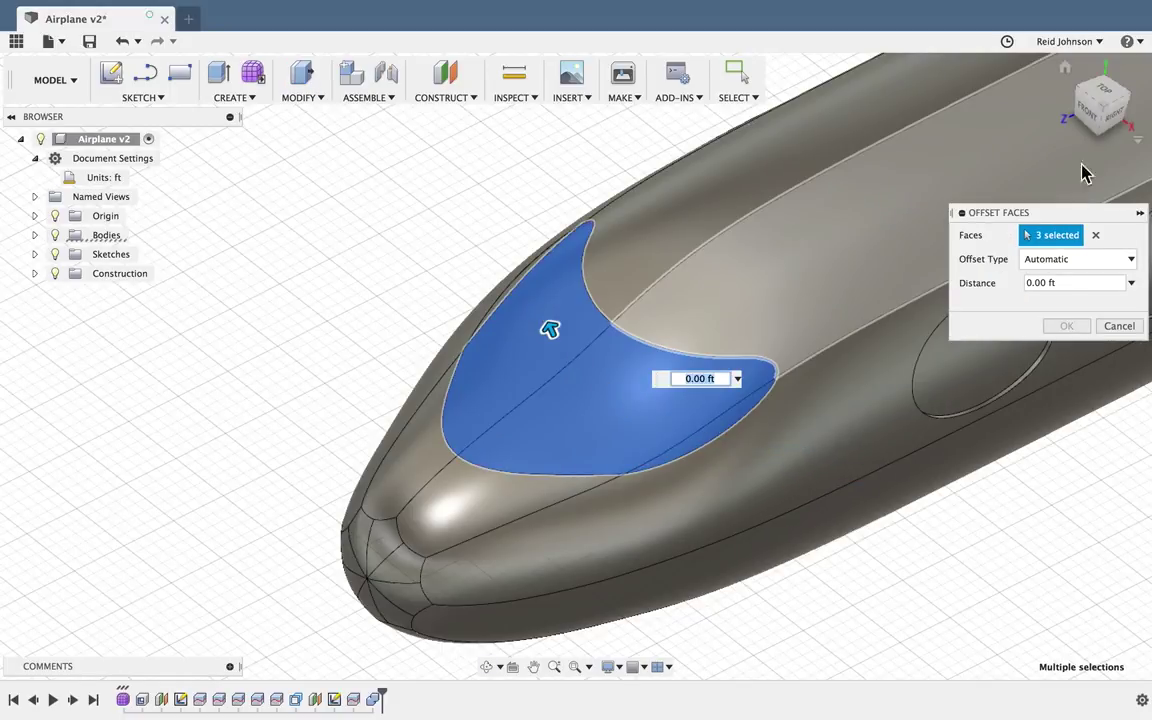
click(1093, 112)
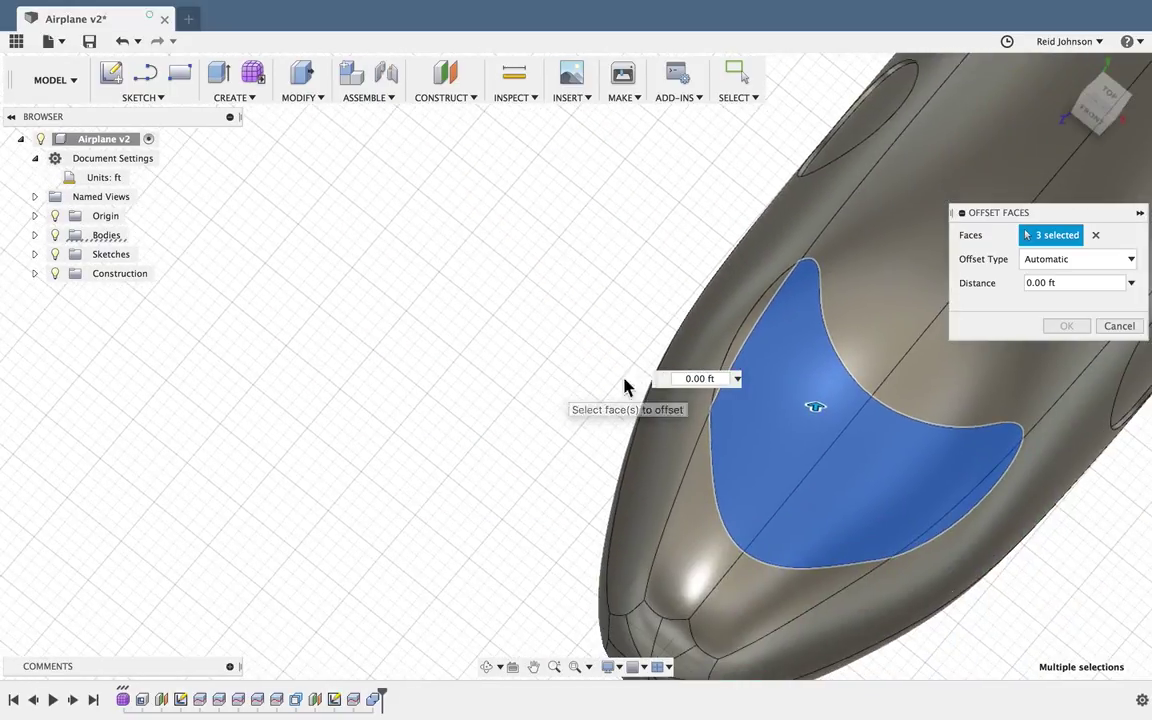
click(743, 337)
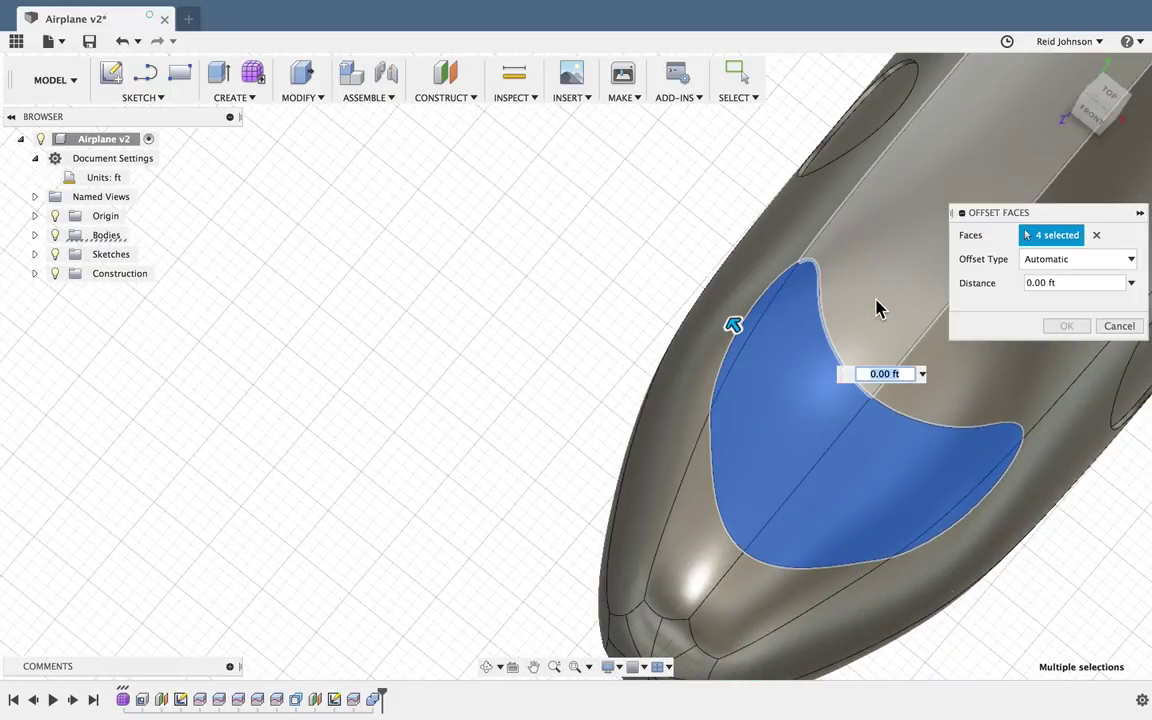
click(1070, 283)
text(-)
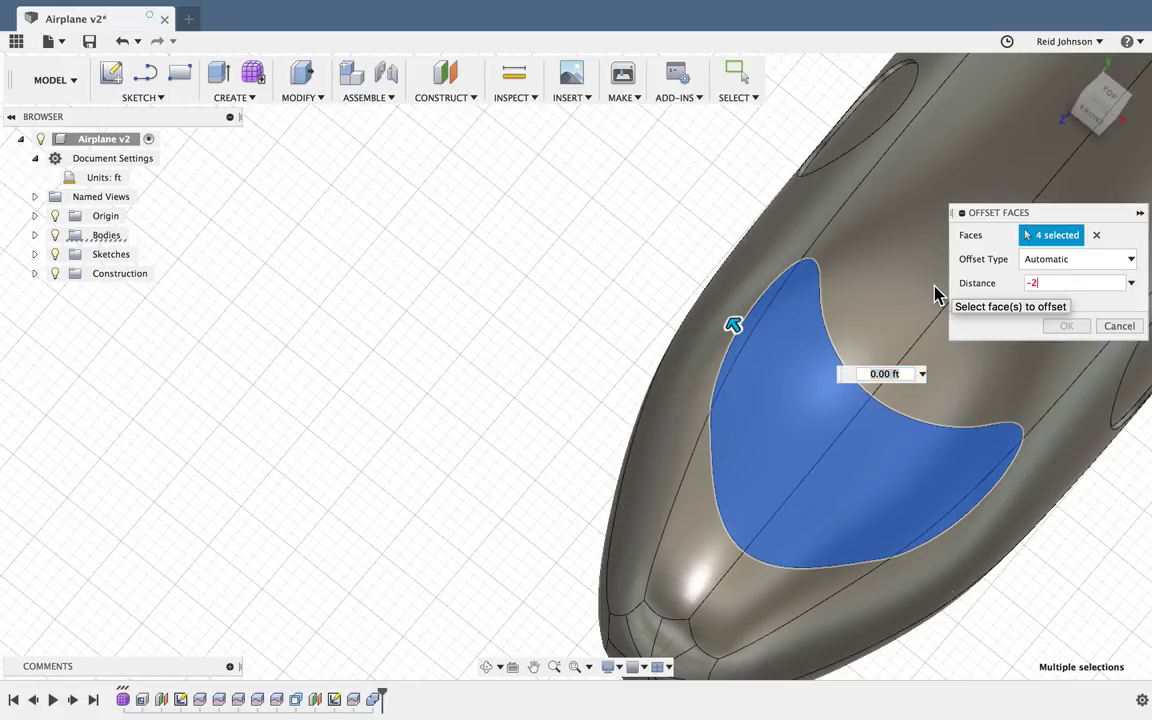
text(2 in)
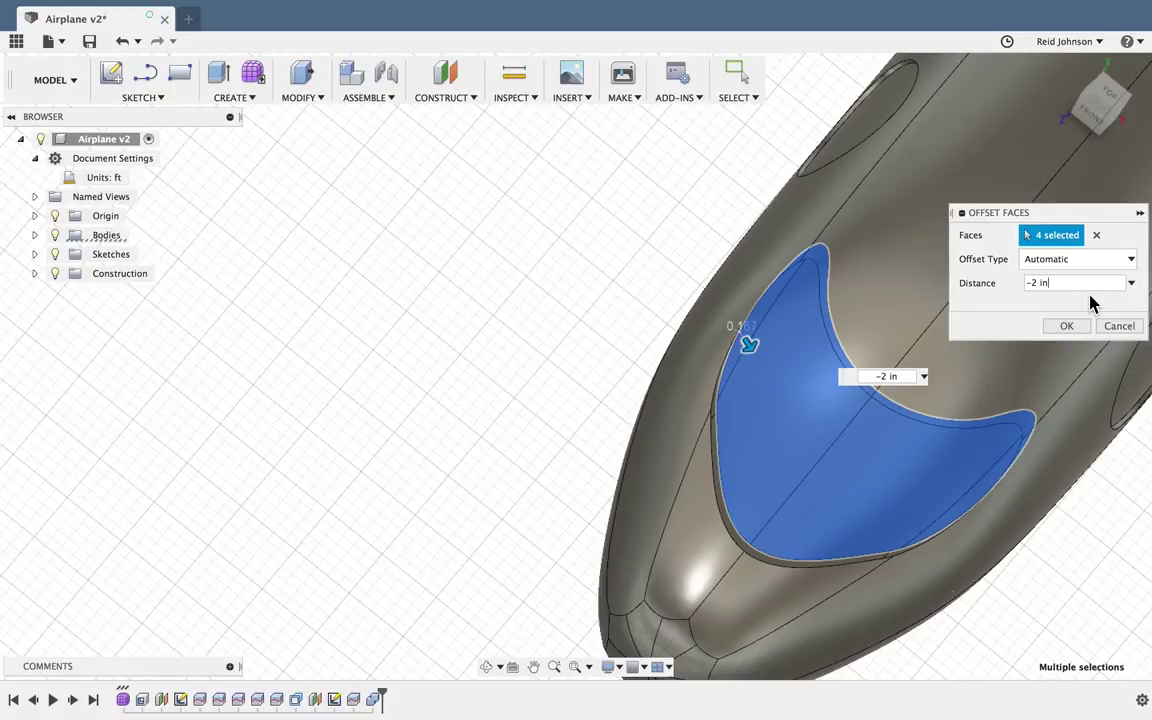
click(1063, 330)
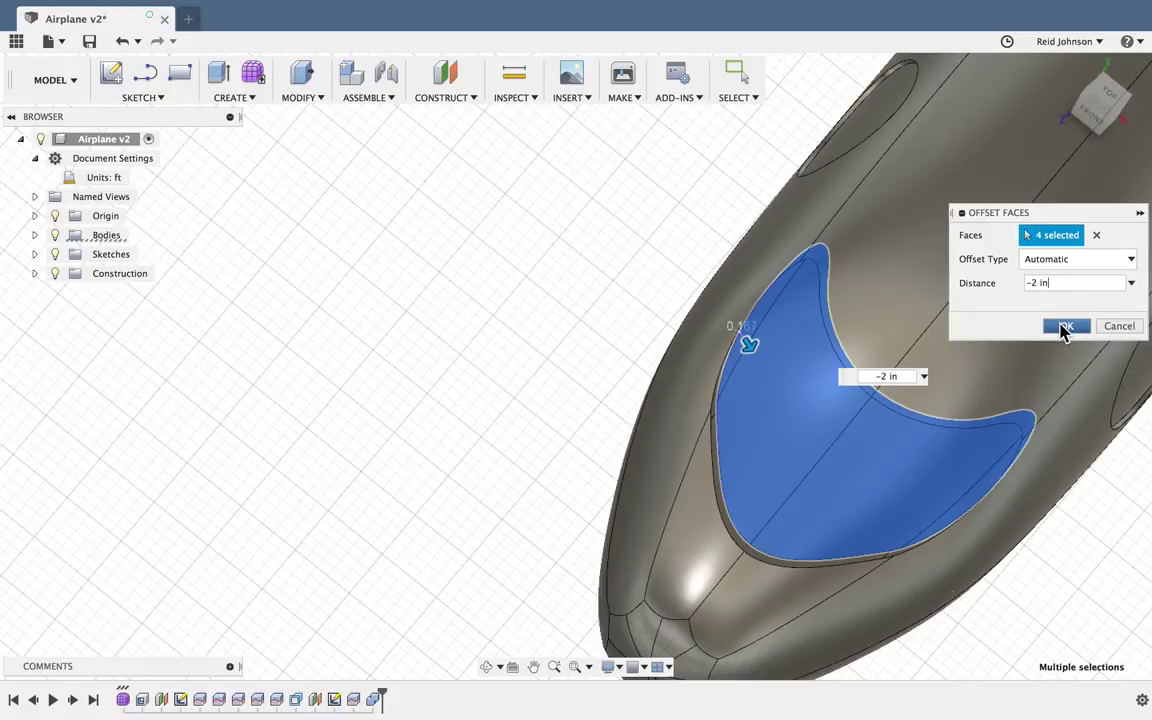
click(1063, 330)
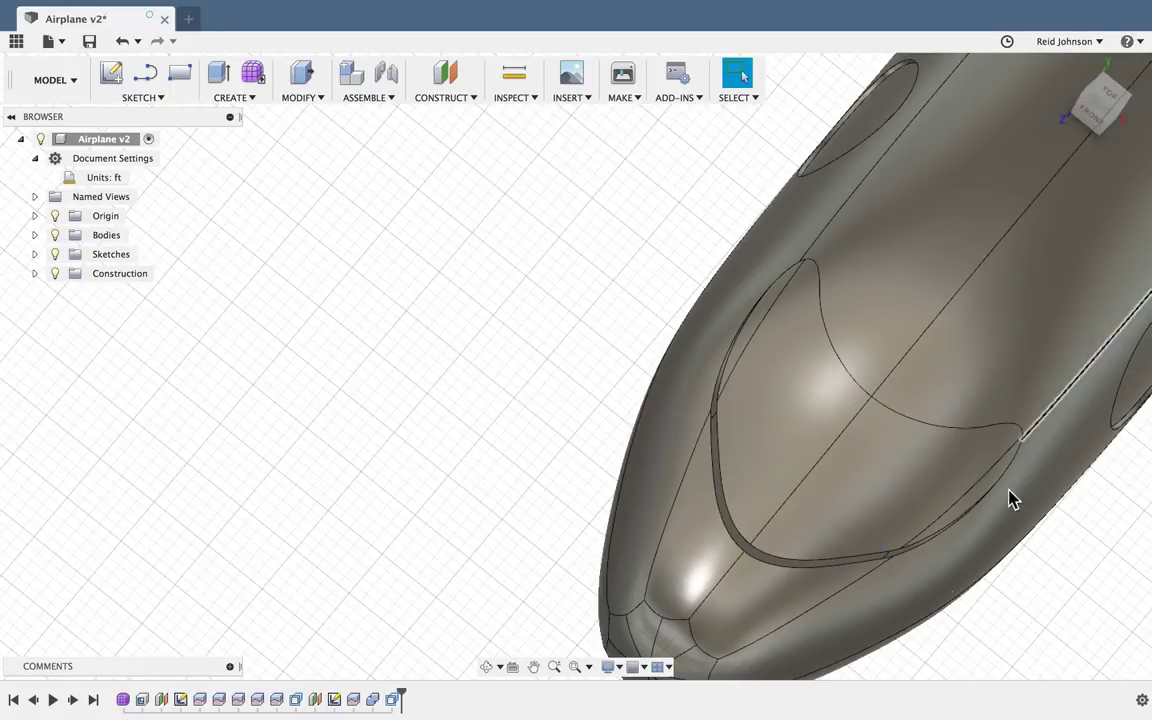
- Save the airplane design as a new version with the description "User Saved"
drag(1072, 122, 841, 252)
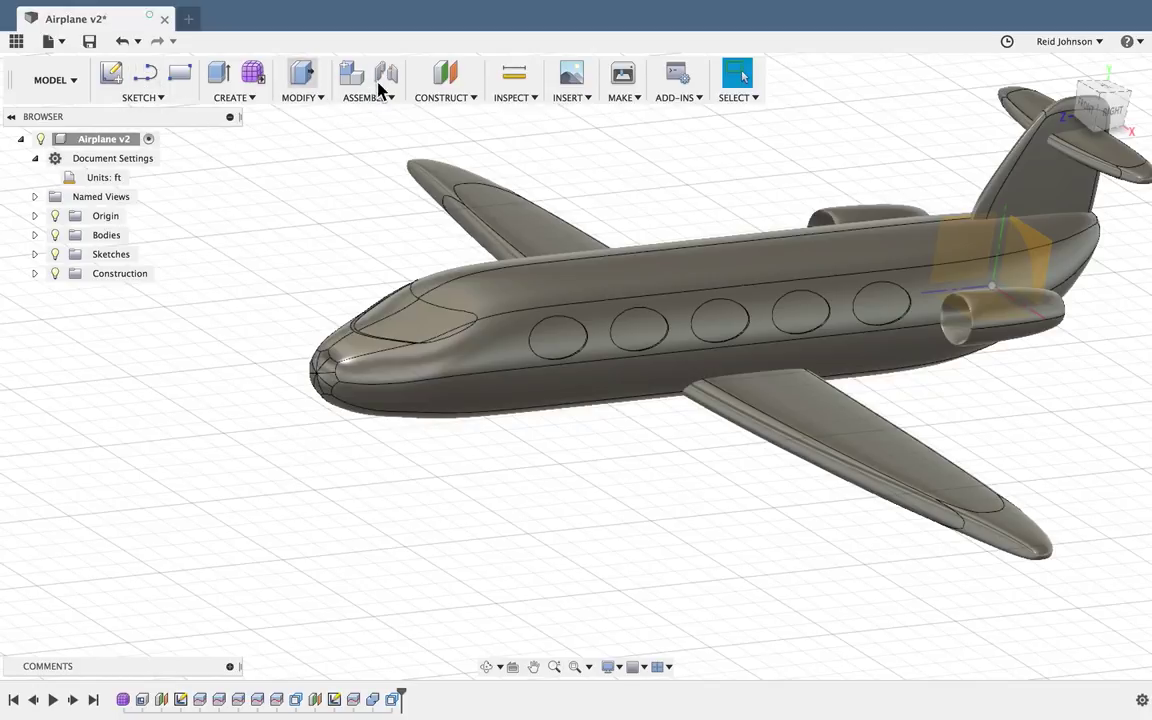
click(92, 42)
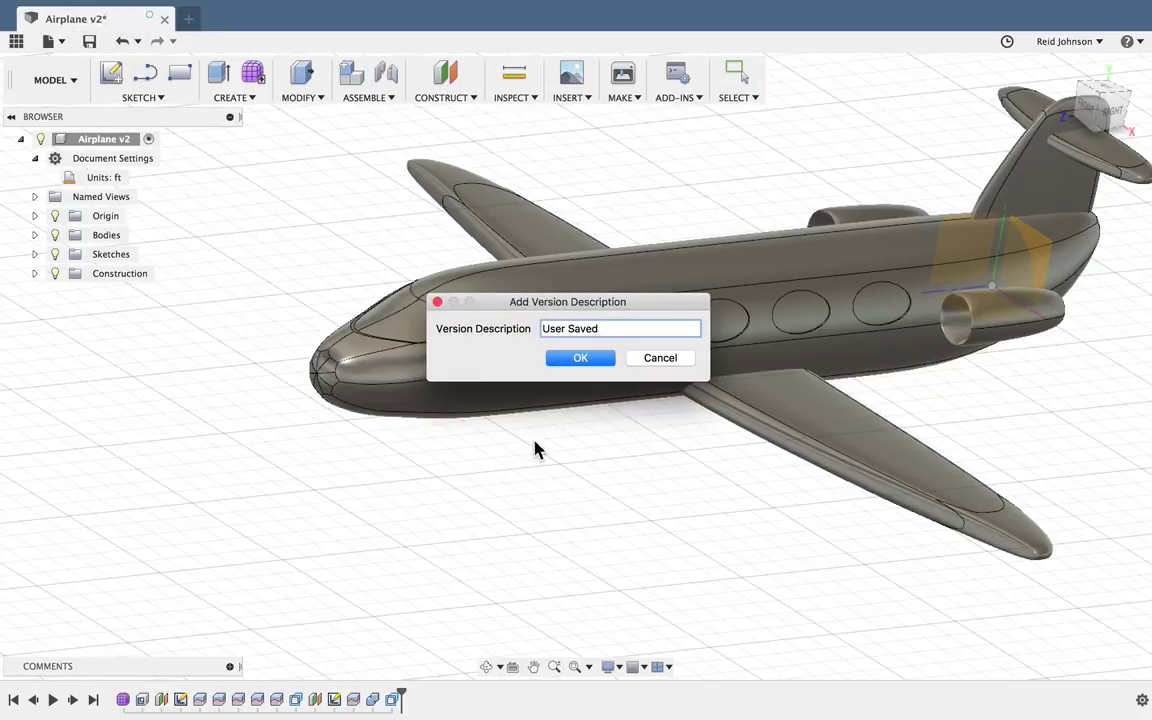
click(582, 358)
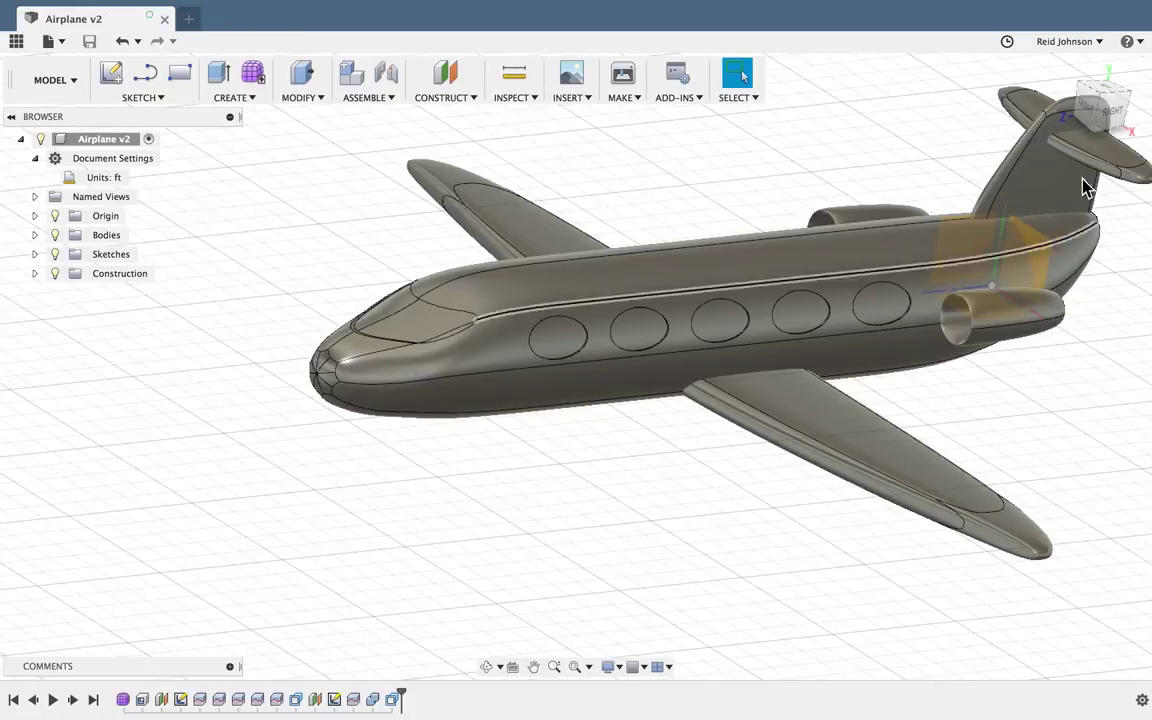
- Sketch three connected lines on the horizontal origin plane, from the fuselage centerline into the +X-side engine and back to the centerline
shift+middle_drag(575, 365, 440, 300)
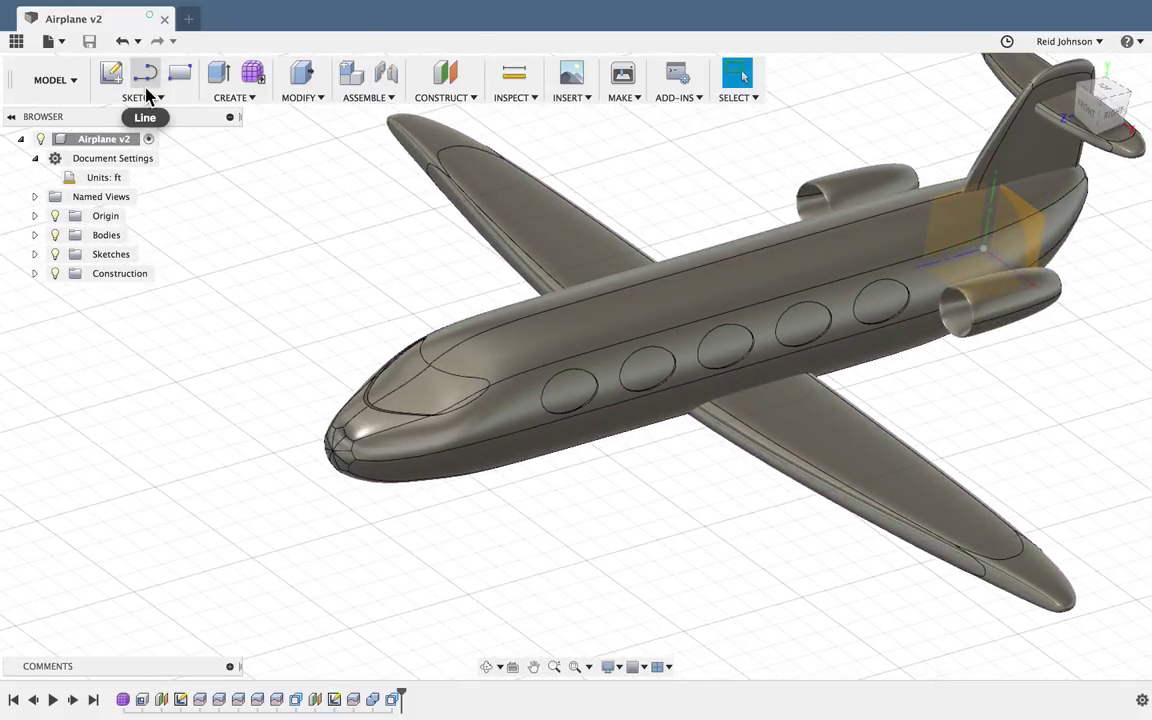
click(146, 80)
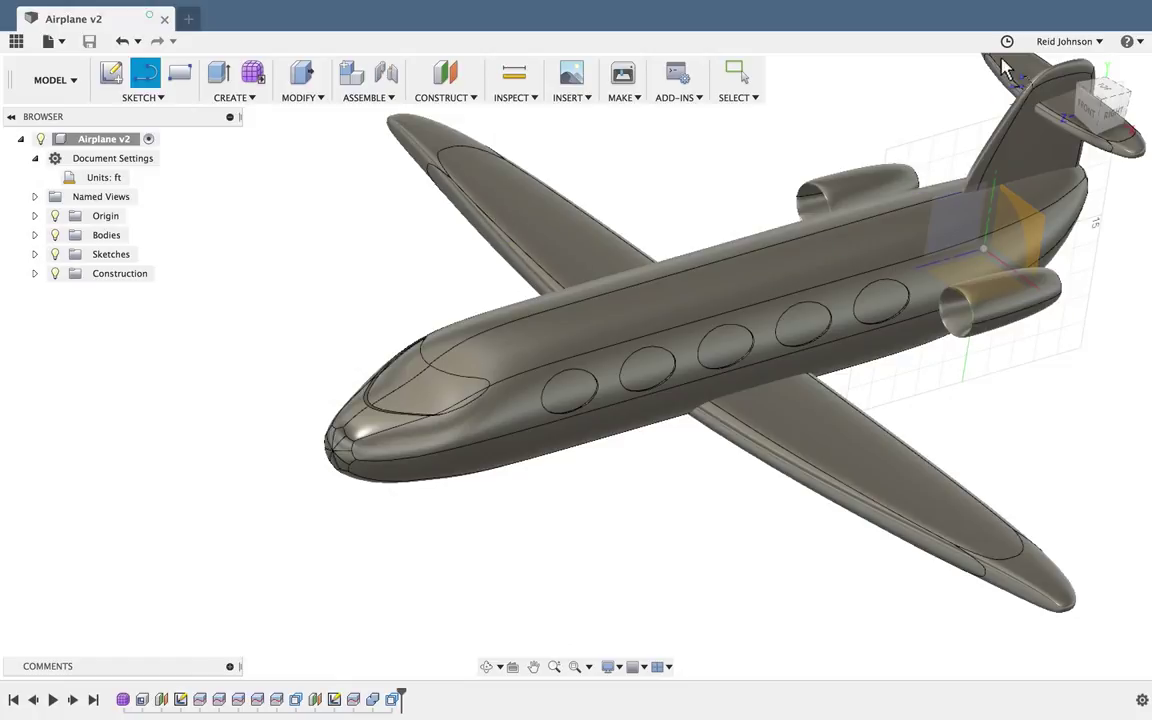
shift+middle_drag(1100, 110, 1083, 192)
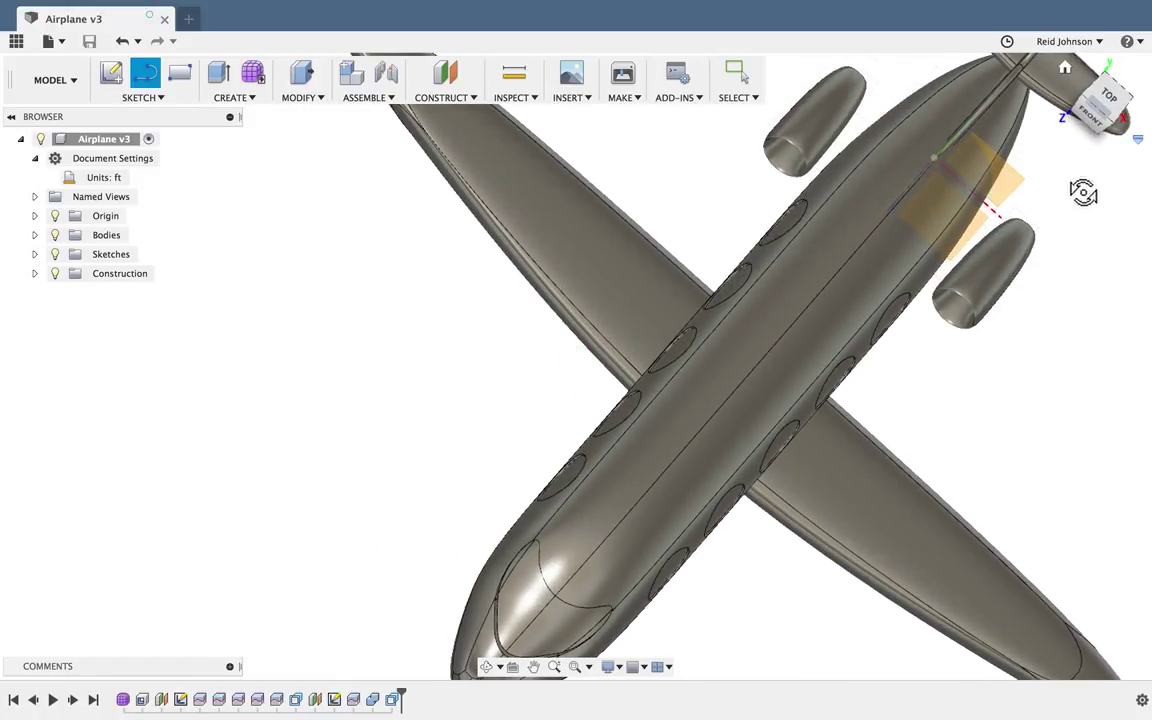
click(990, 227)
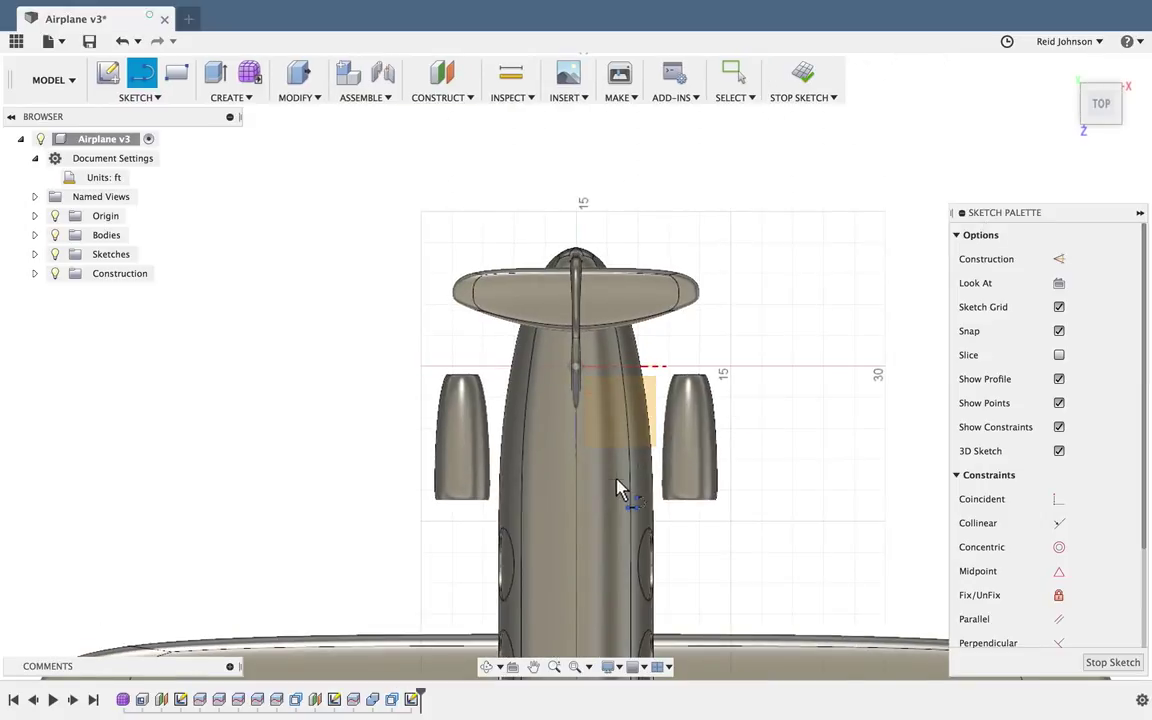
scroll(624, 489, up, 5)
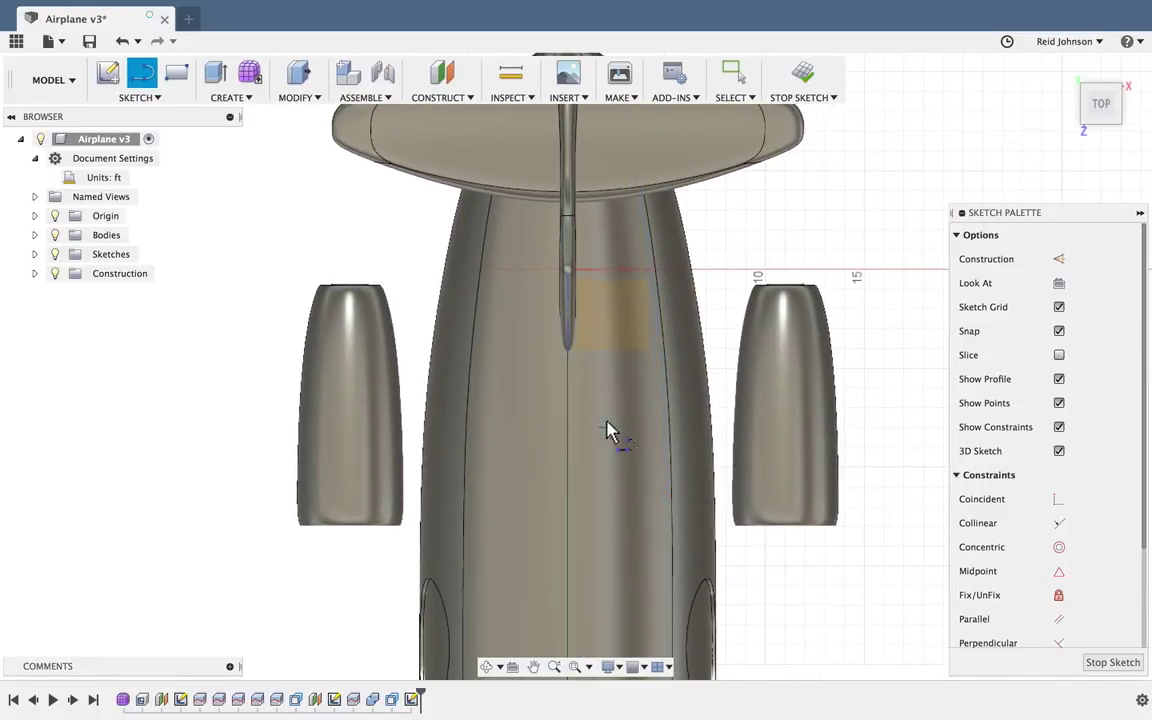
click(569, 367)
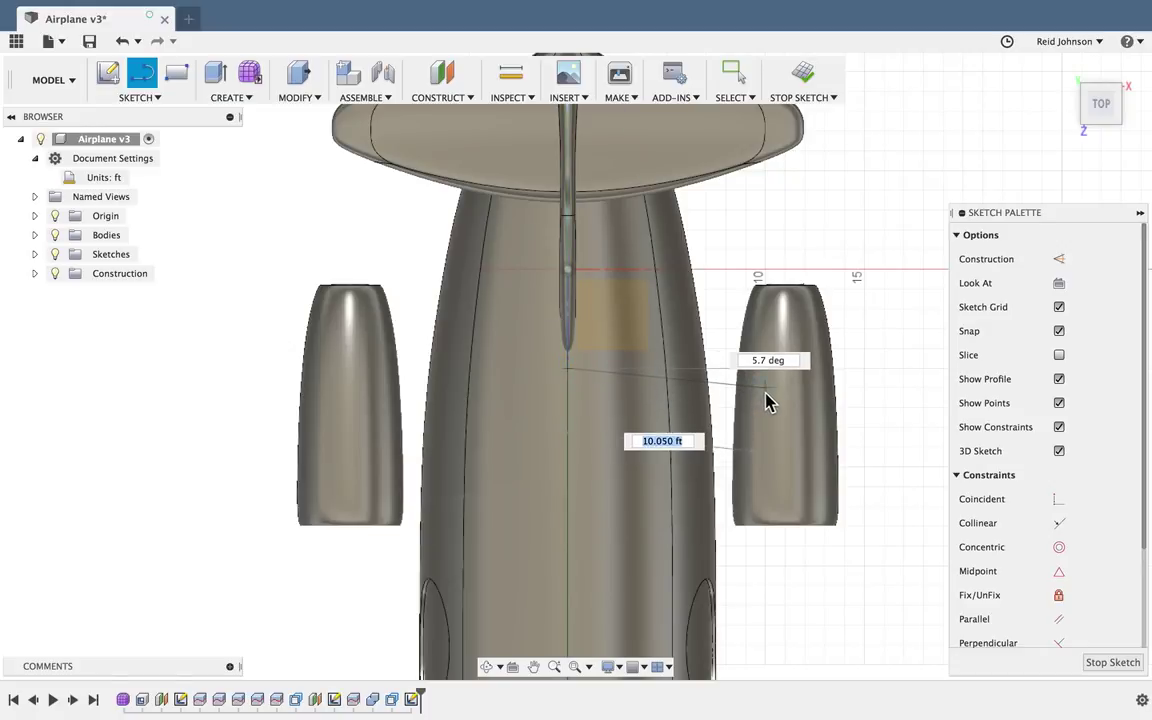
click(752, 397)
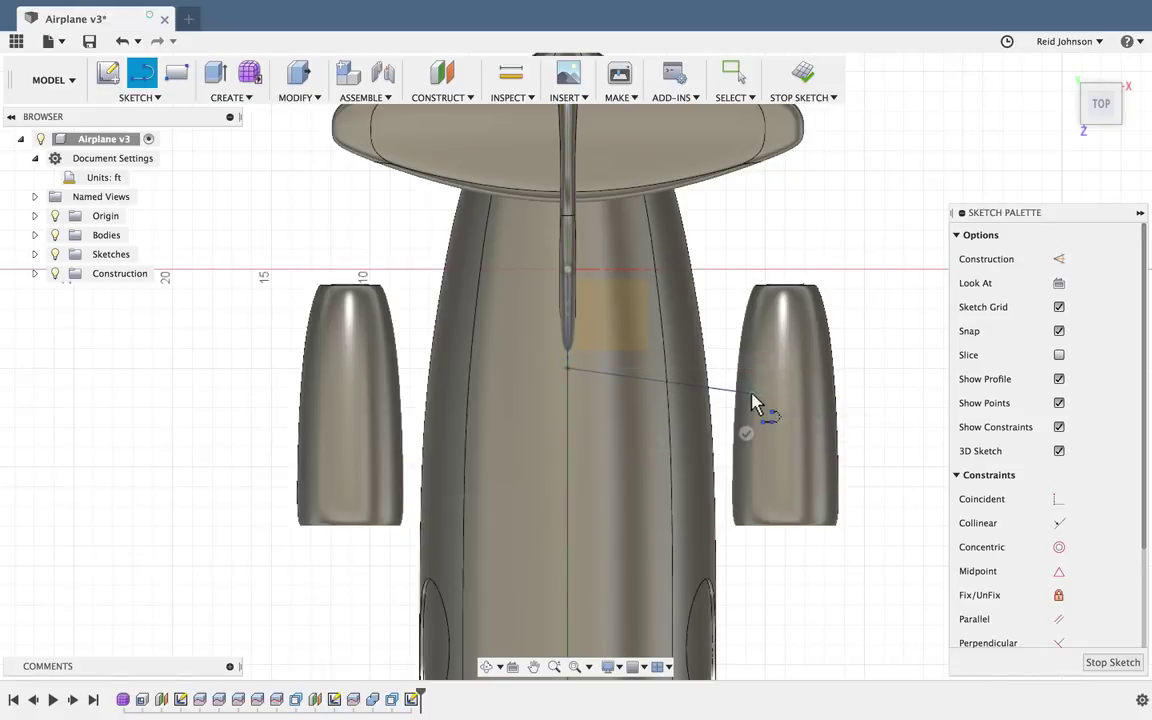
click(744, 462)
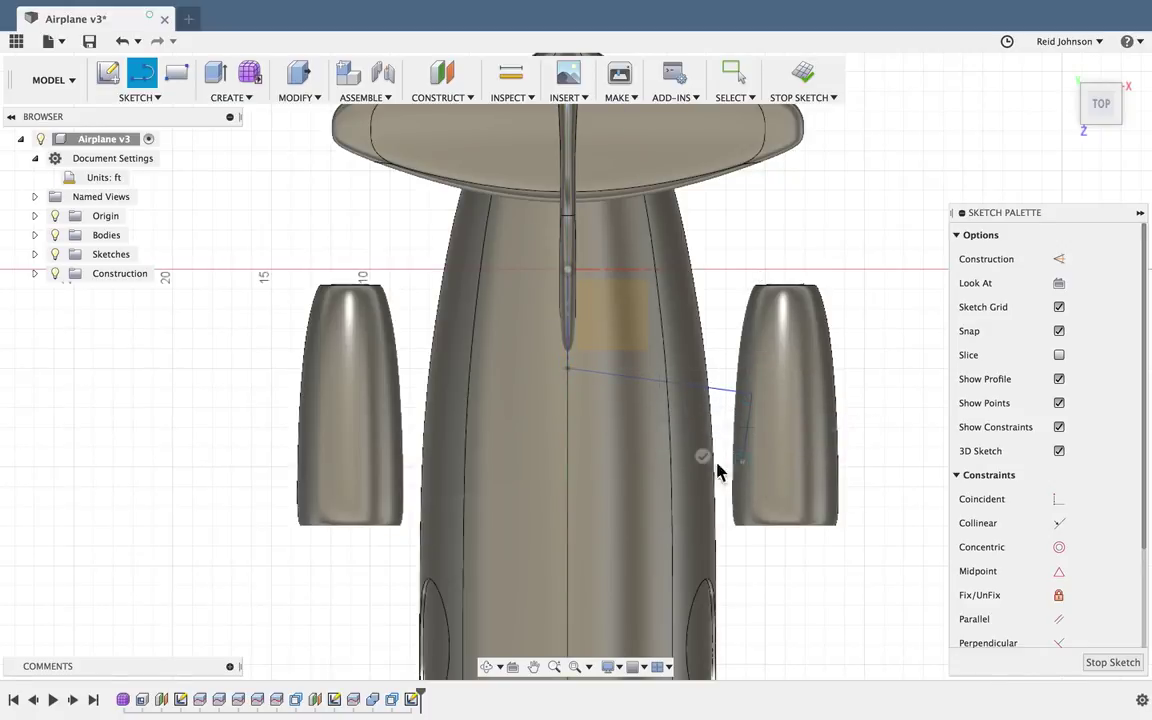
double_click(571, 463)
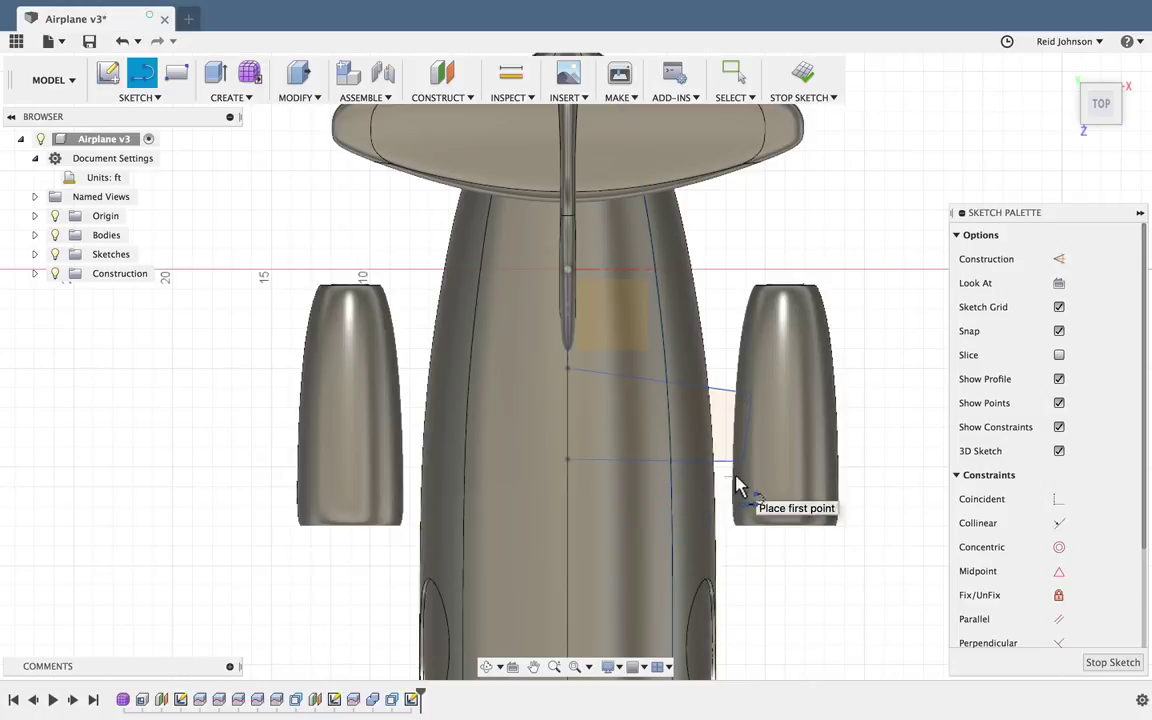
- Draw a steep line just inside the fuselage's edge nearest that engine, crossing both long sketch lines
scroll(735, 478, up, 2)
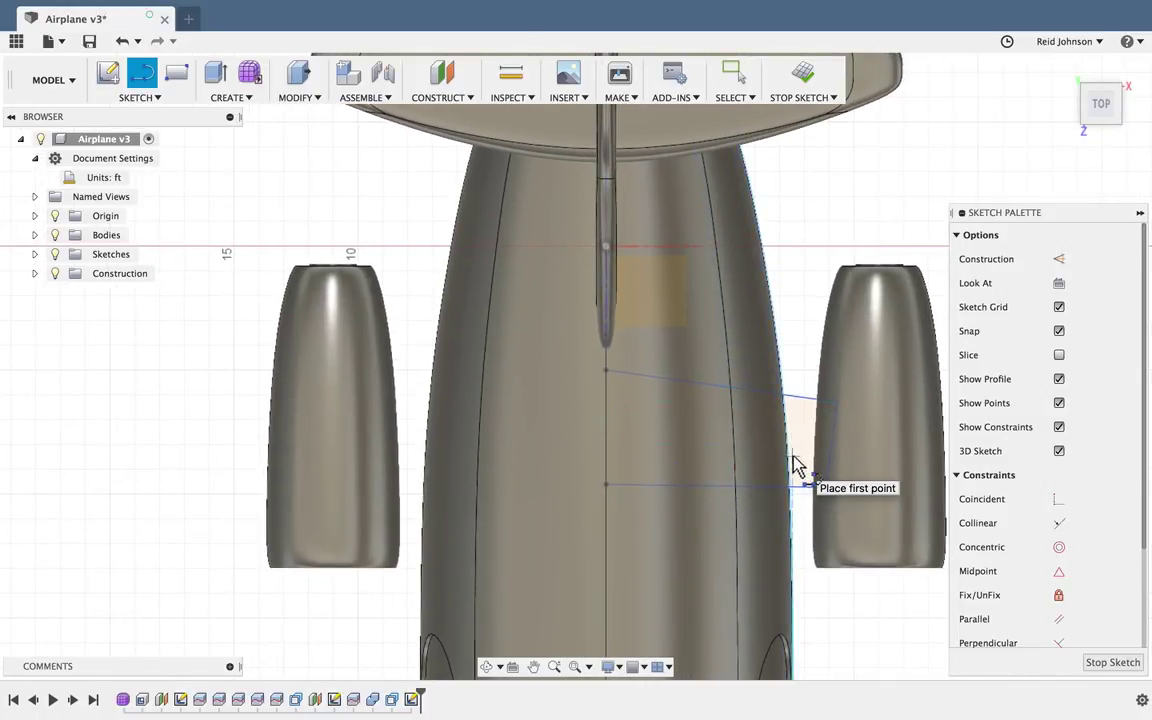
scroll(778, 400, up, 3)
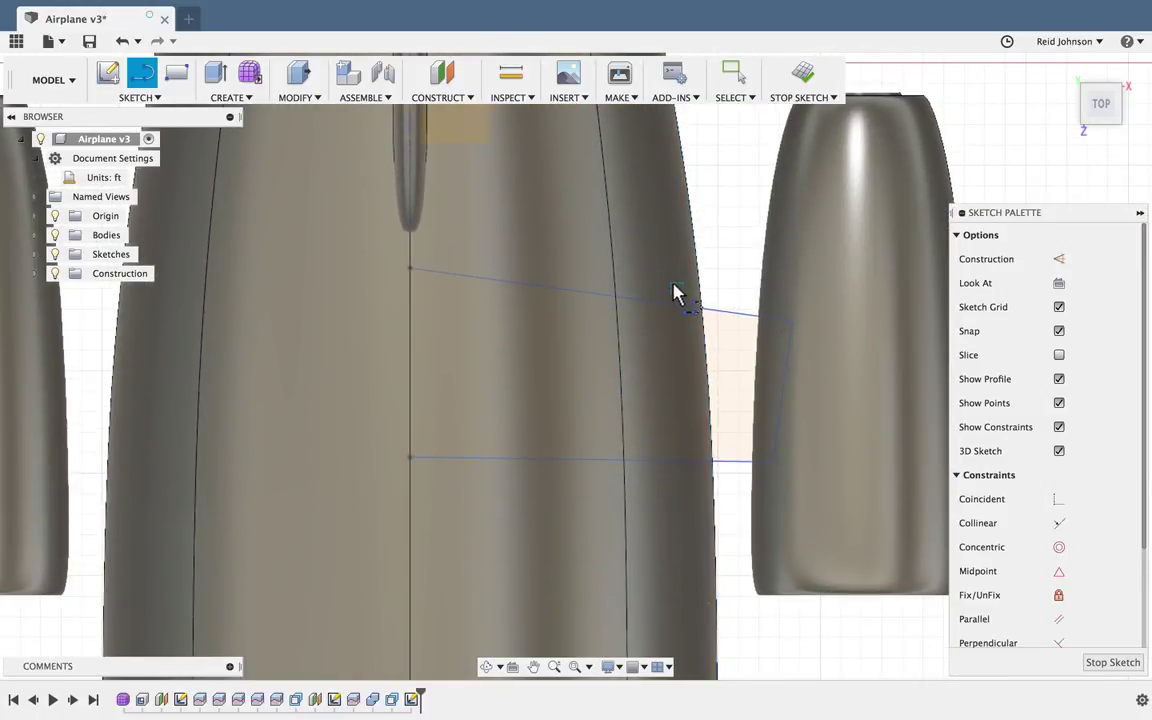
click(676, 291)
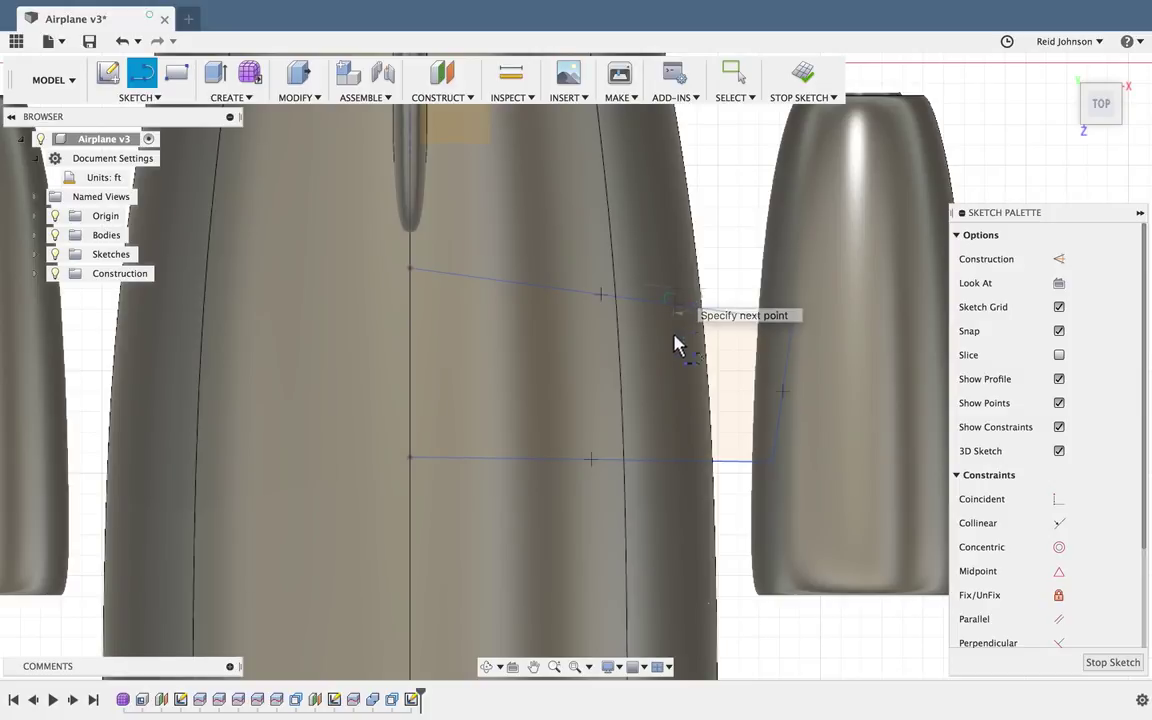
click(687, 504)
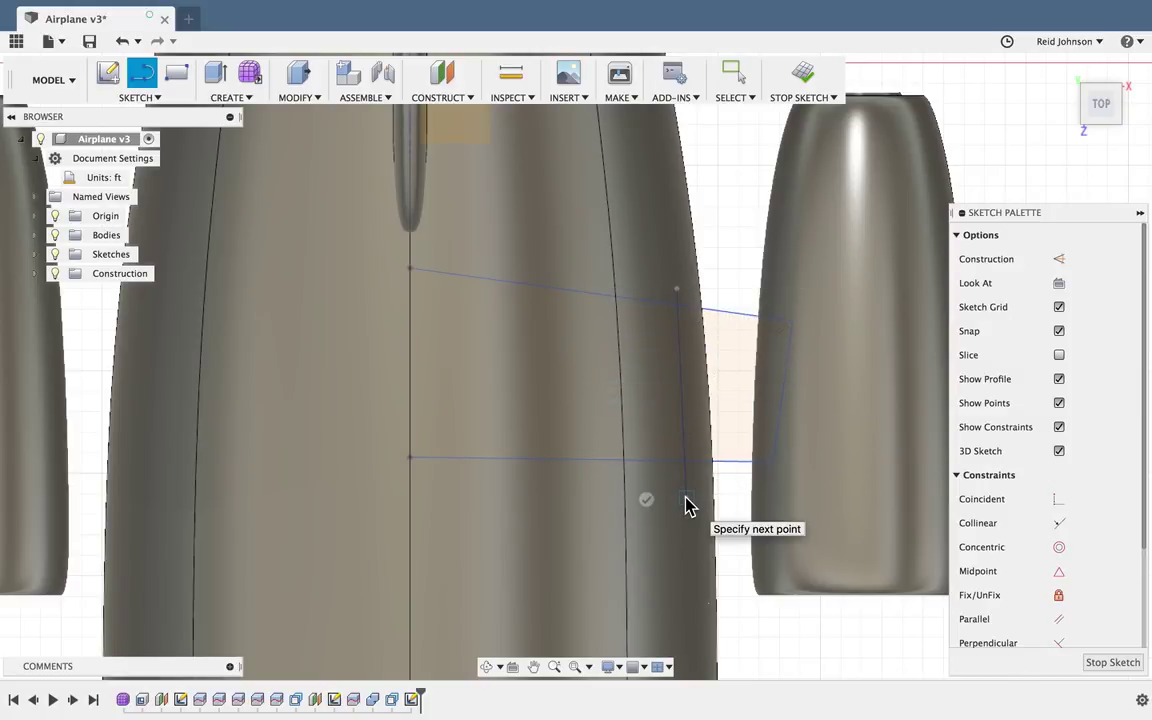
- Trim the line portions outside the crossings, leaving a closed four-sided profile between the fuselage and the engine
click(146, 97)
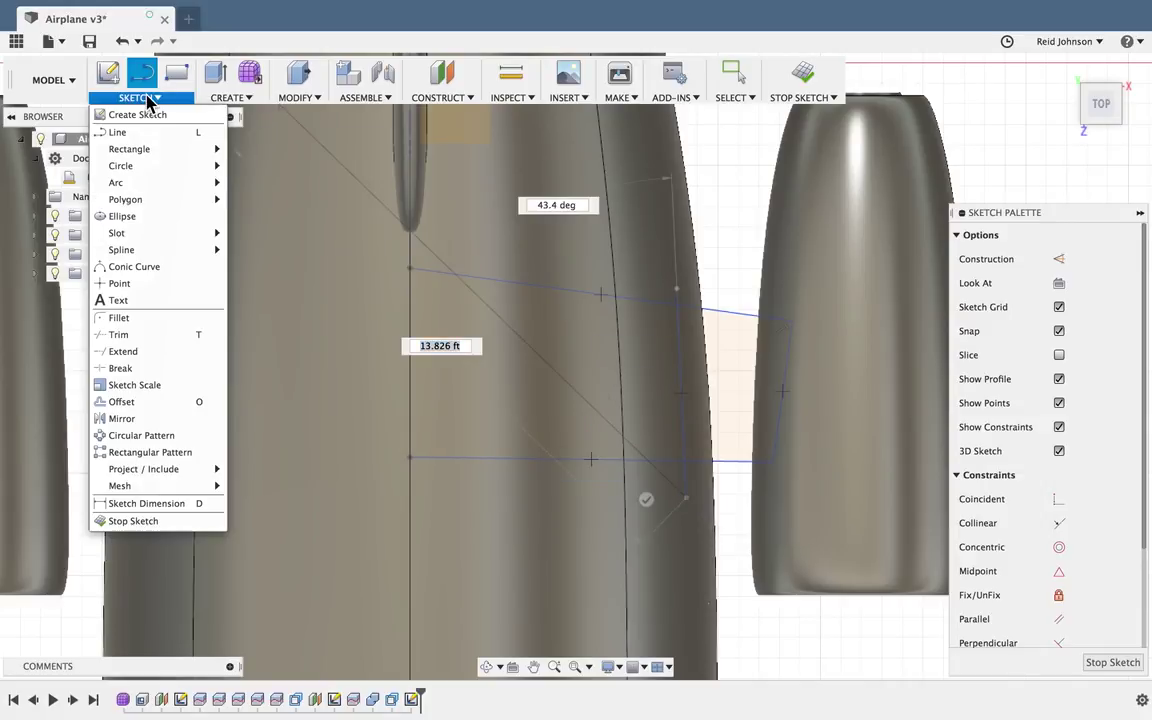
click(117, 334)
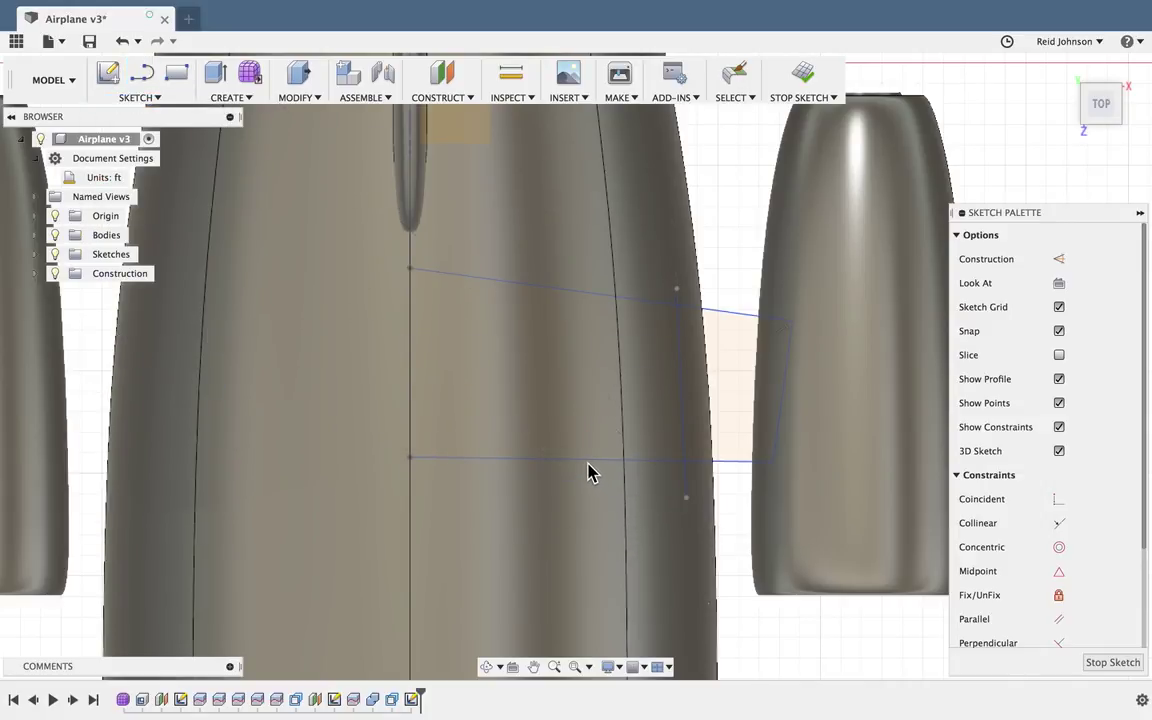
click(586, 300)
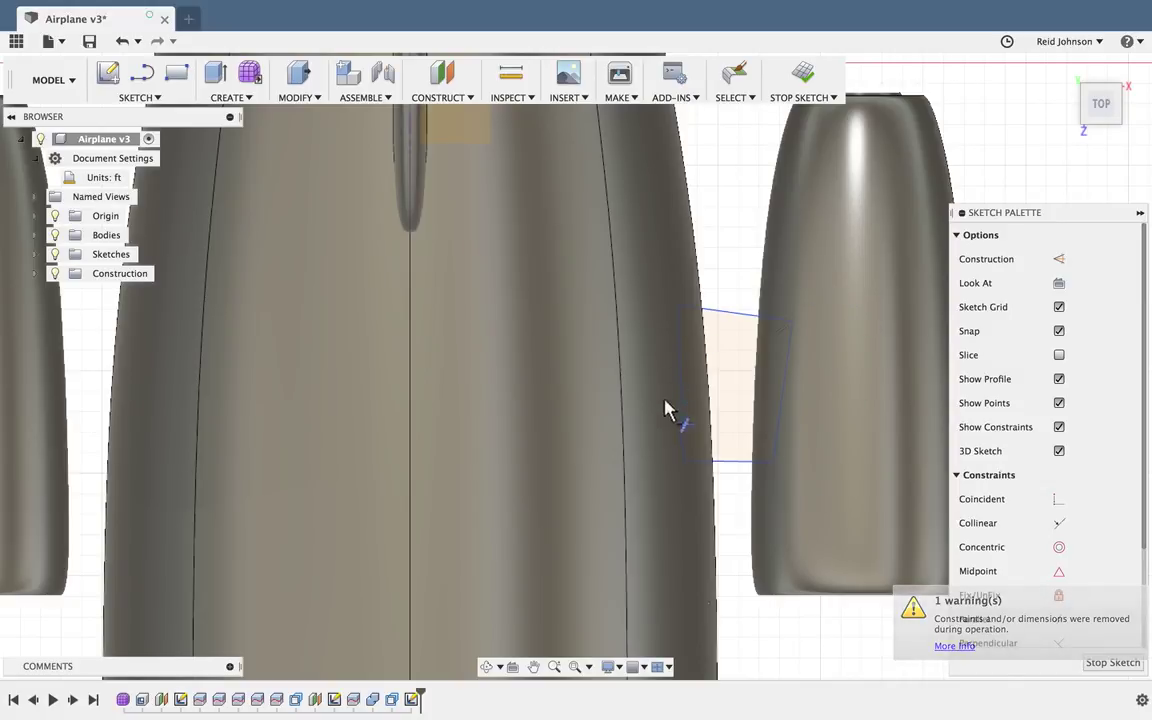
- Draw a line about 8.4 ft long from the origin along the fuselage centerline and convert it to construction geometry
scroll(700, 380, down, 5)
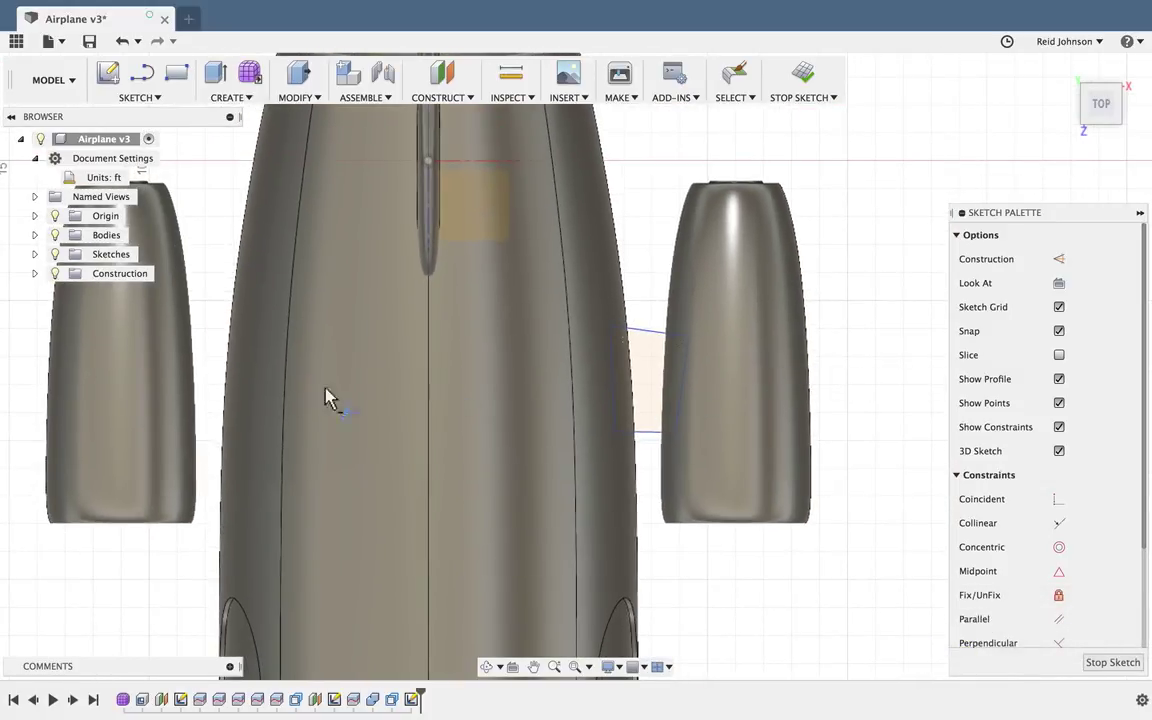
click(140, 97)
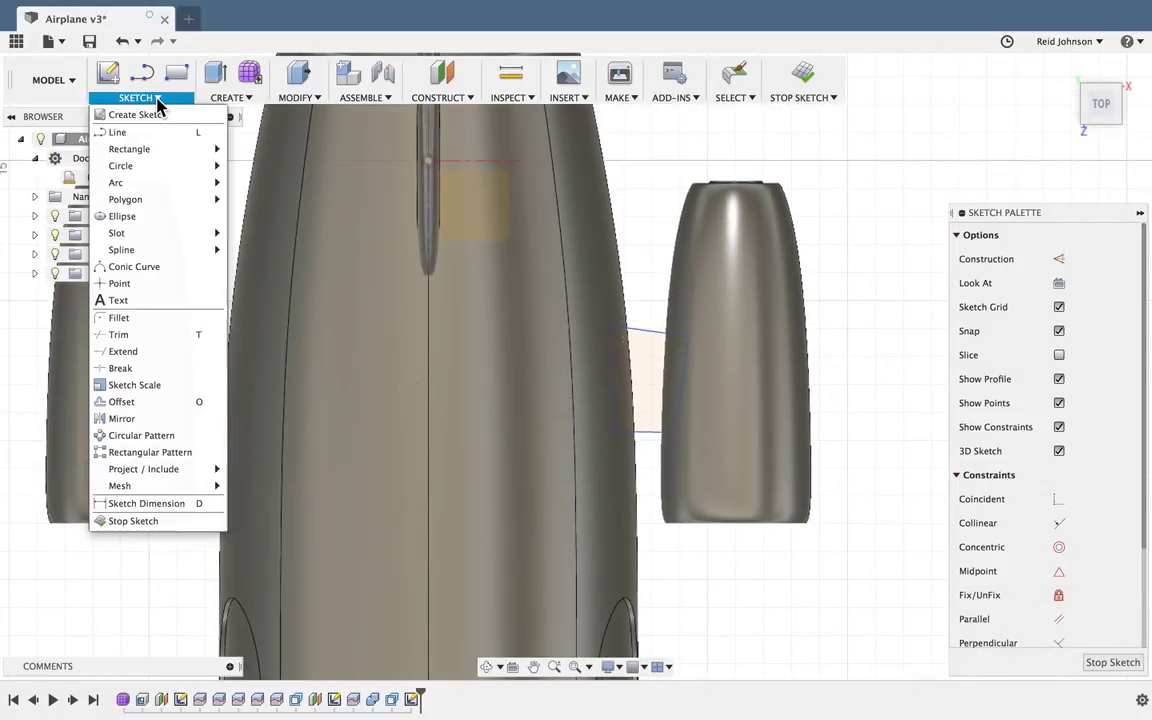
click(141, 132)
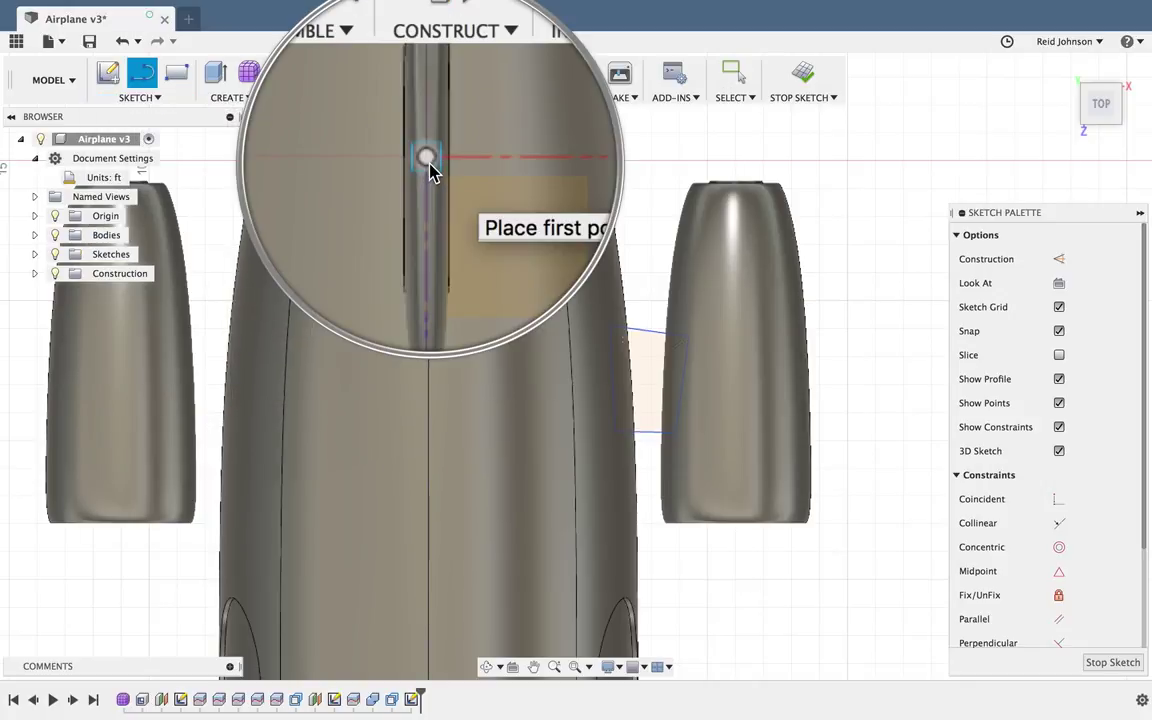
click(428, 161)
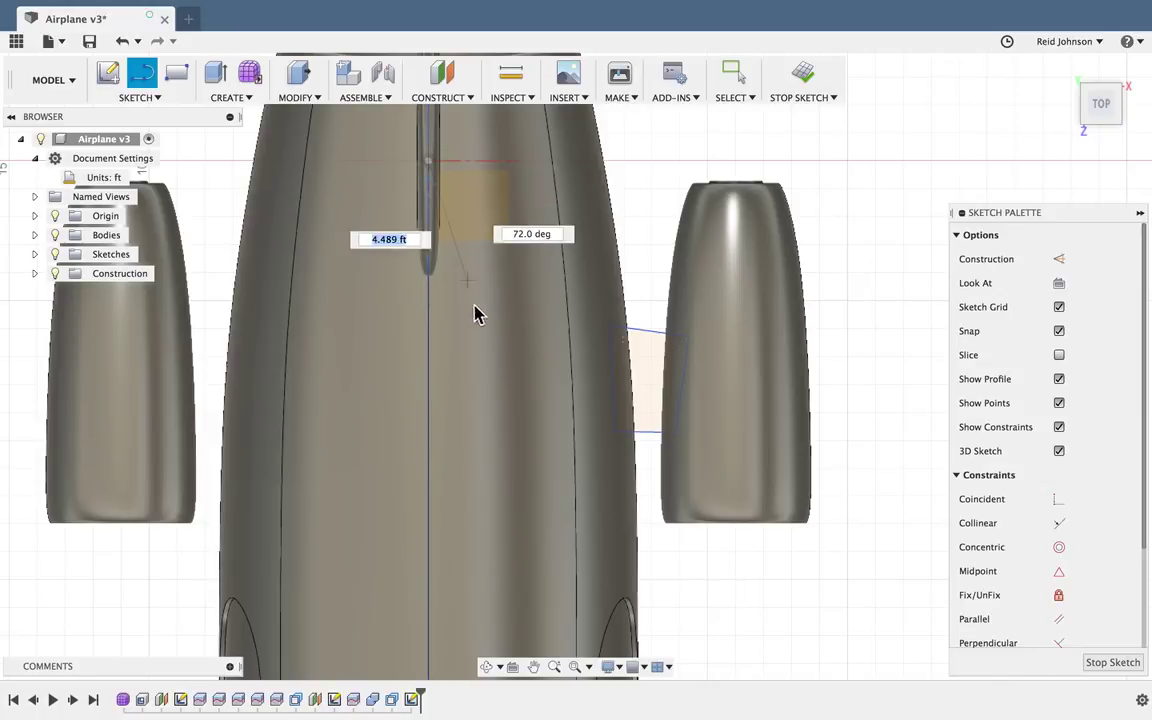
double_click(430, 401)
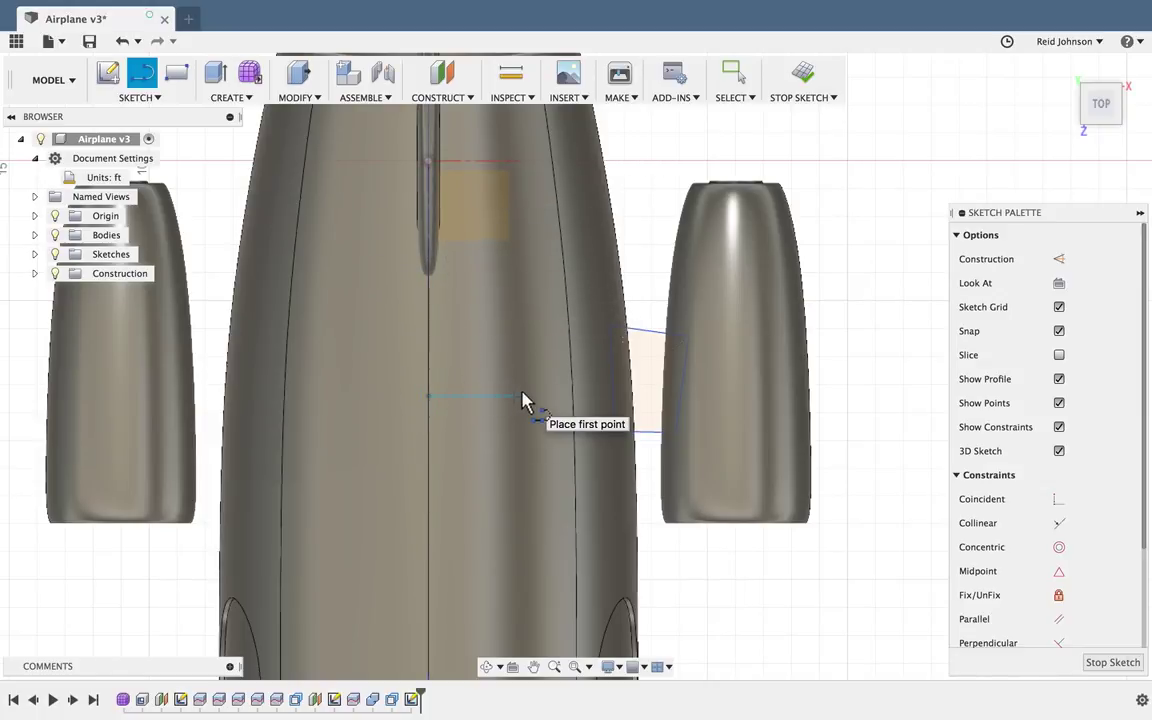
key(Escape)
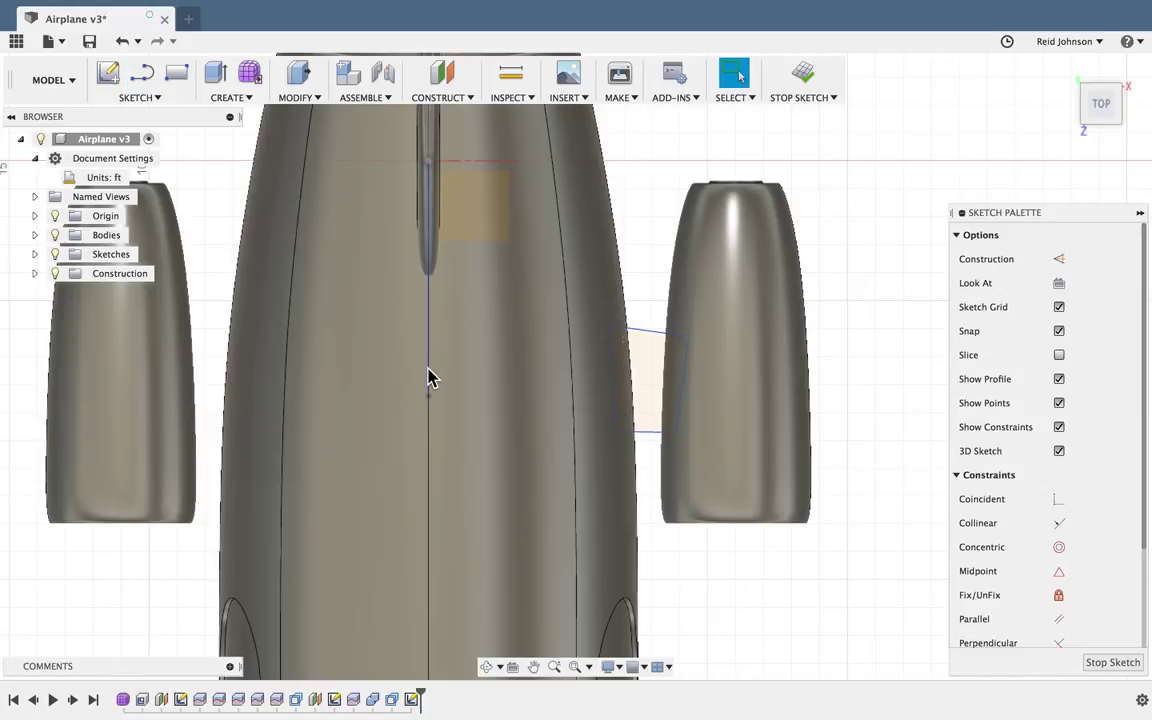
click(428, 378)
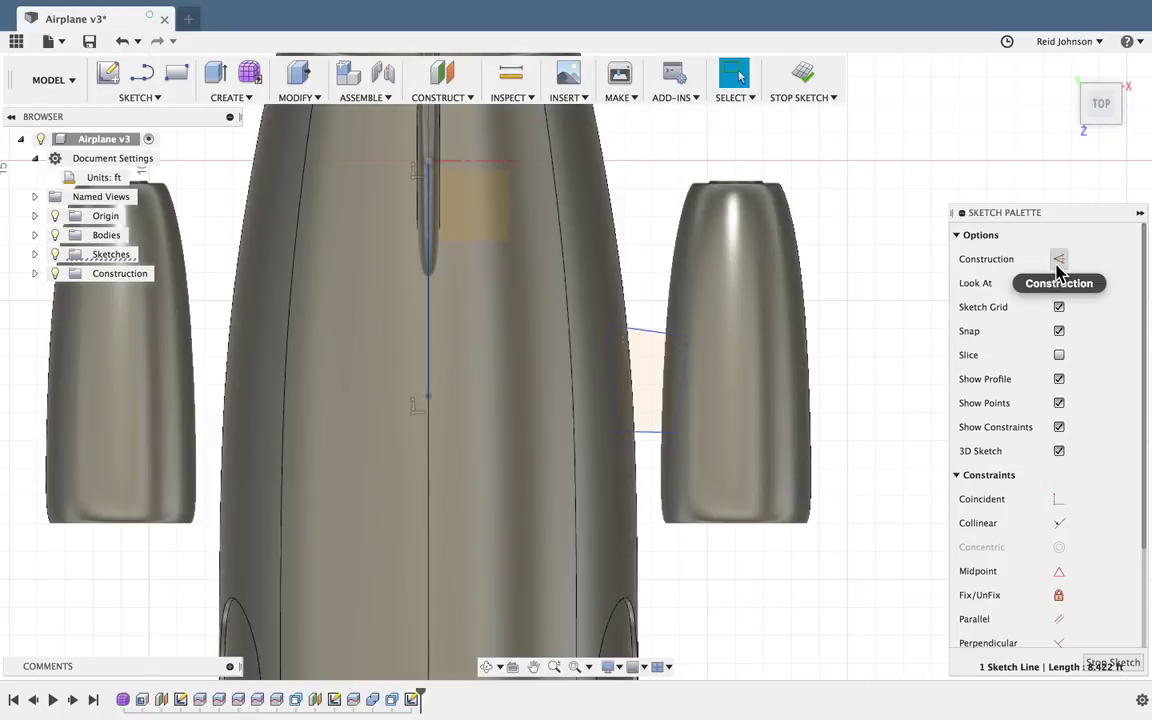
click(1059, 262)
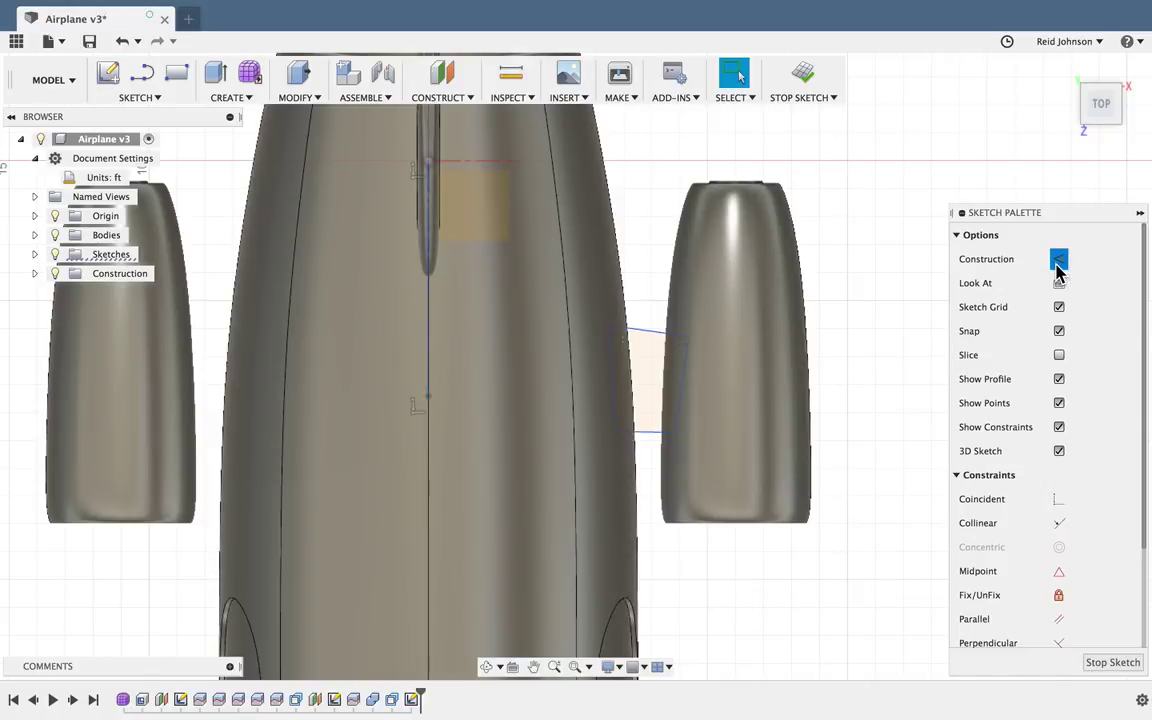
click(893, 358)
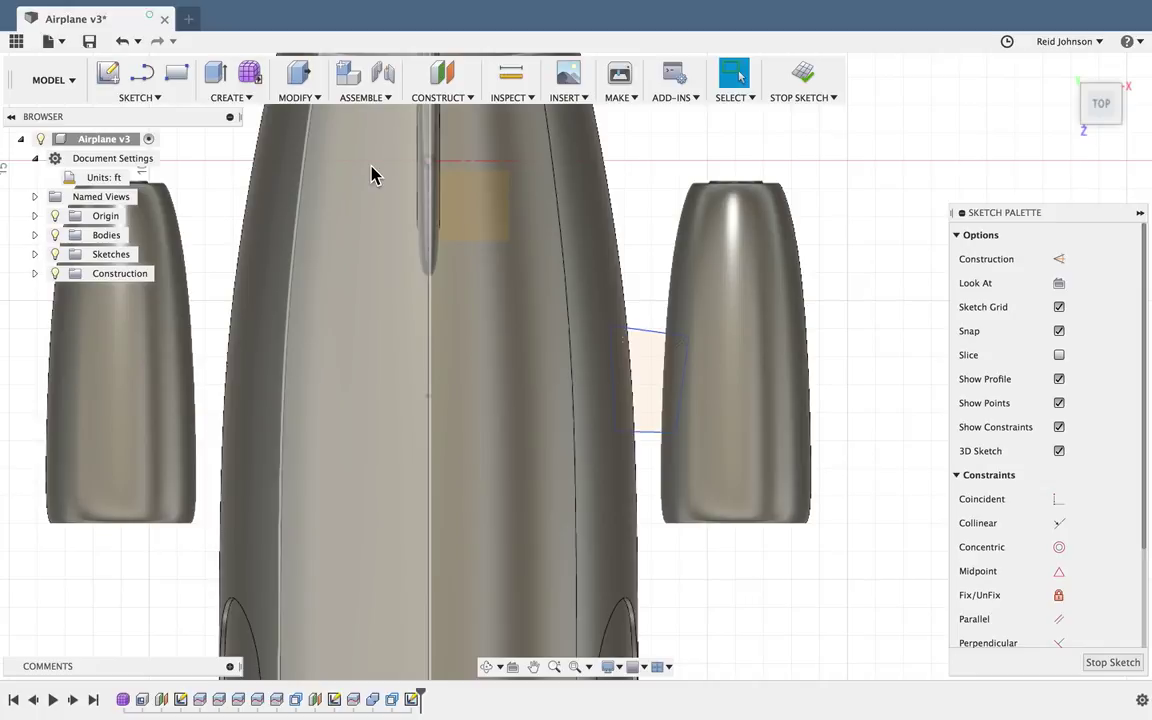
- Mirror the four lines of the engine support profile across the construction centerline and finish the sketch
click(139, 97)
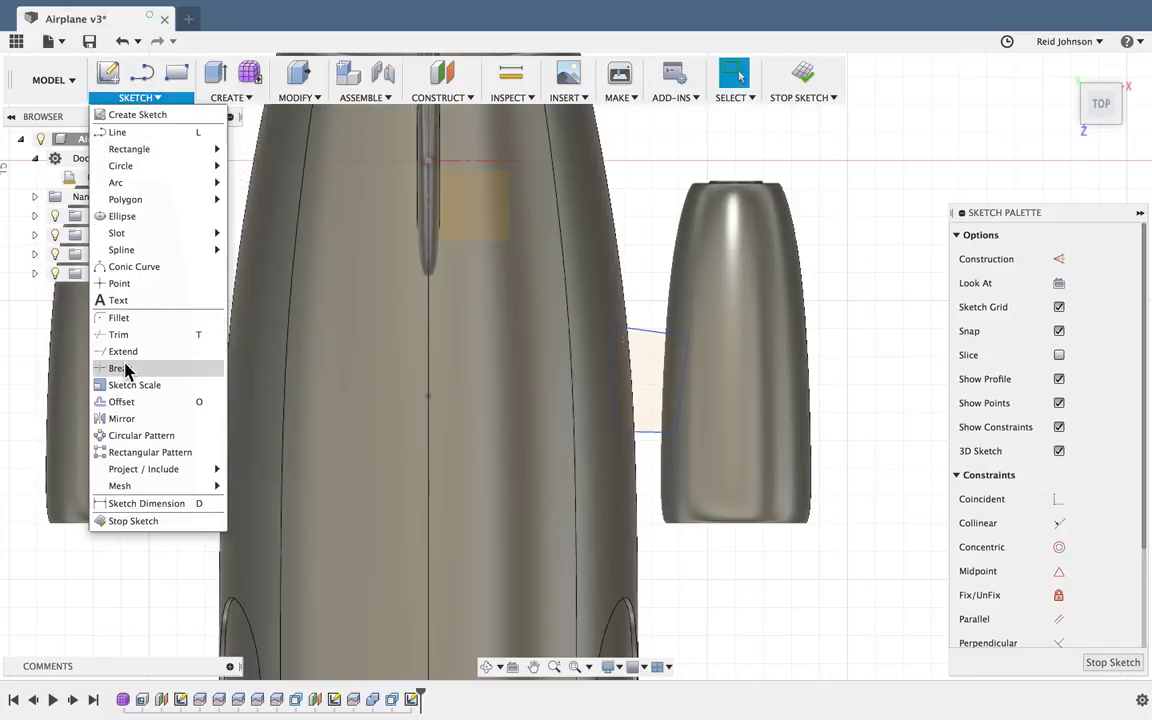
click(121, 418)
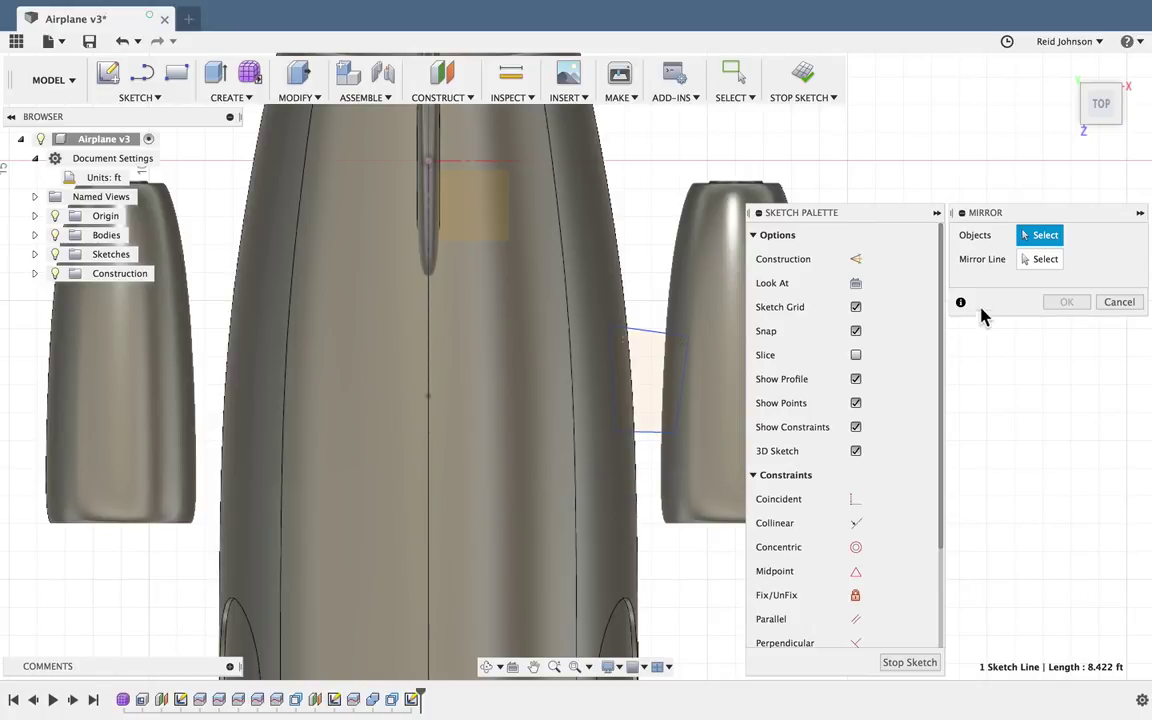
click(638, 432)
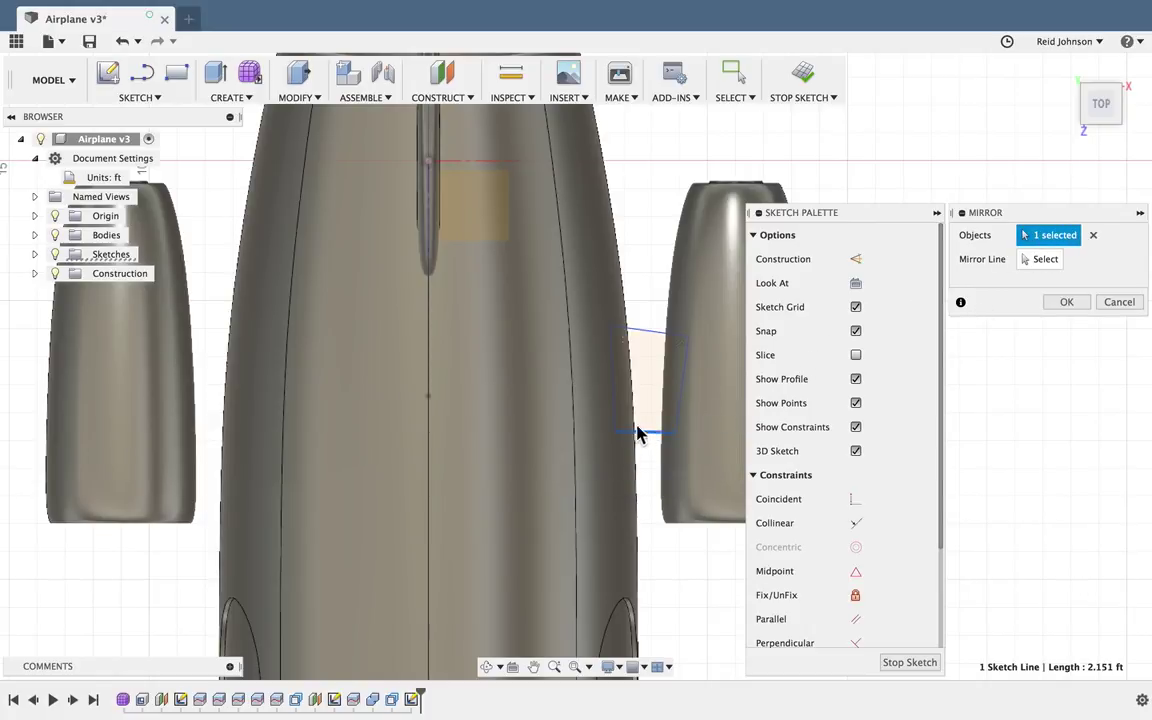
click(617, 408)
click(648, 338)
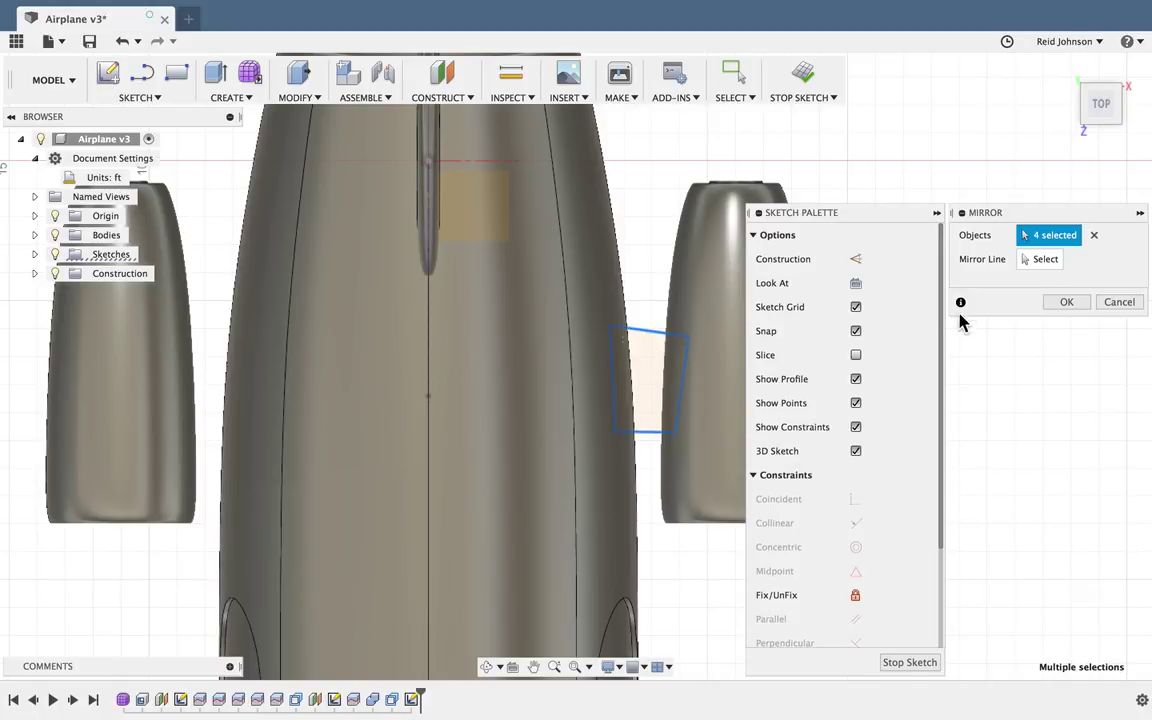
click(430, 360)
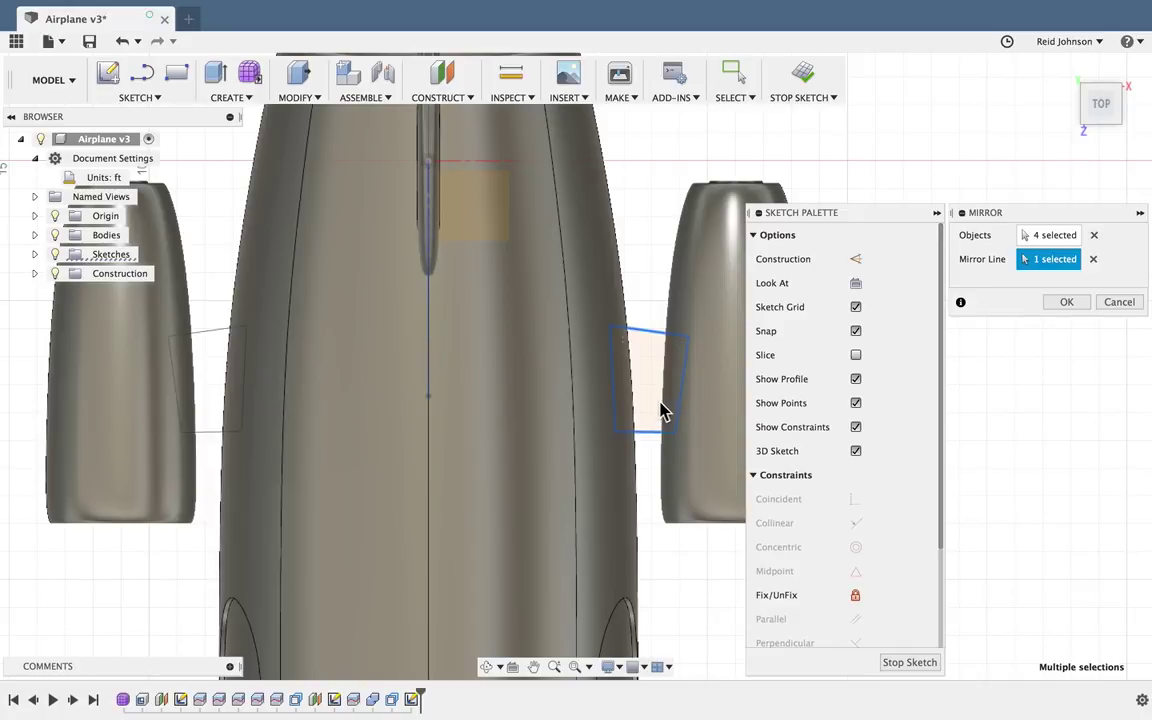
click(1064, 303)
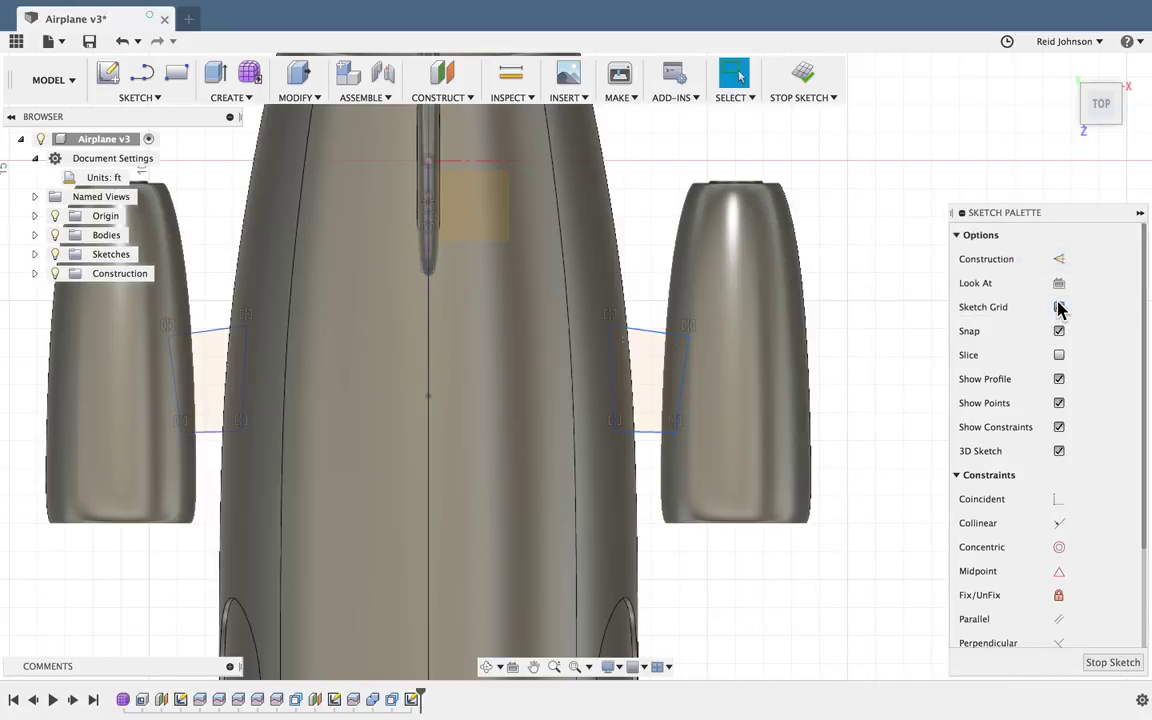
click(803, 76)
- Extrude both engine support profiles upward 0.326 ft as new bodies
click(1064, 70)
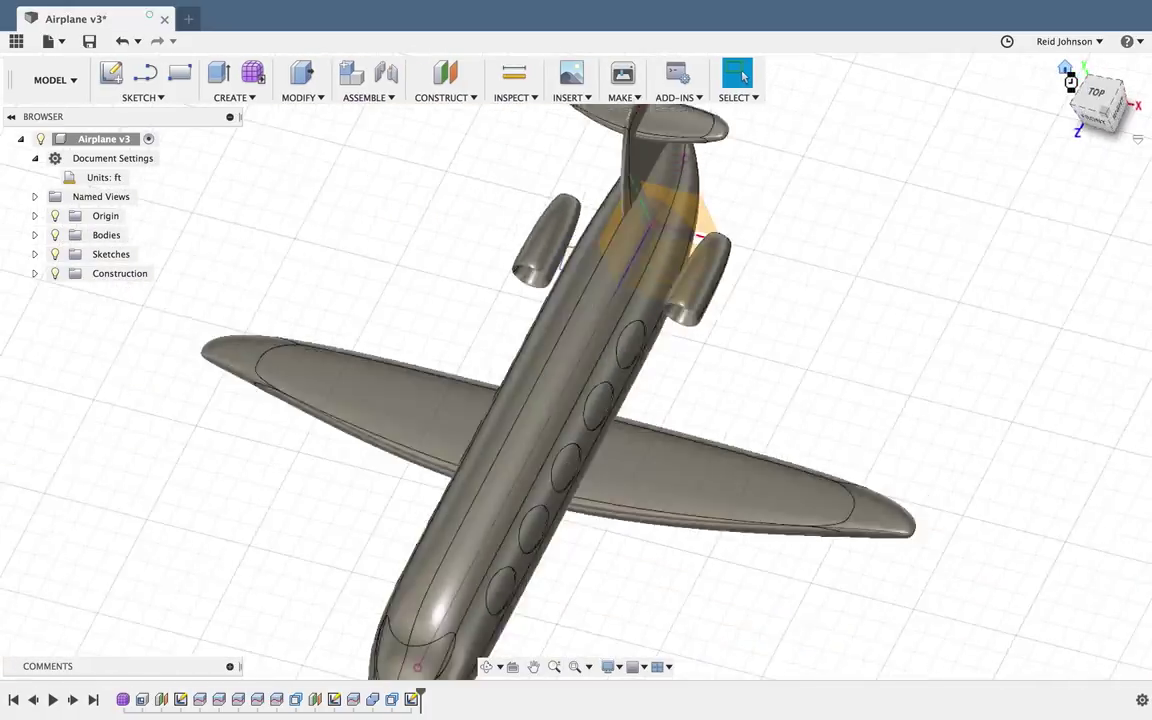
scroll(748, 410, up, 5)
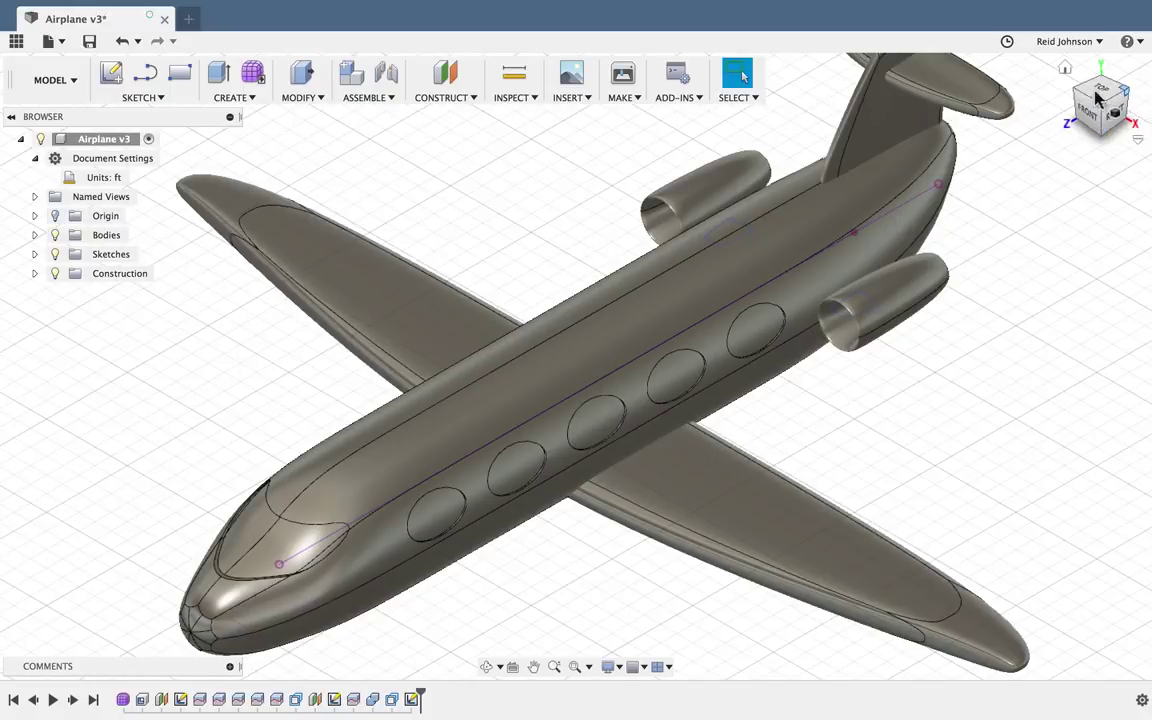
shift+middle_drag(518, 330, 720, 292)
scroll(836, 282, up, 6)
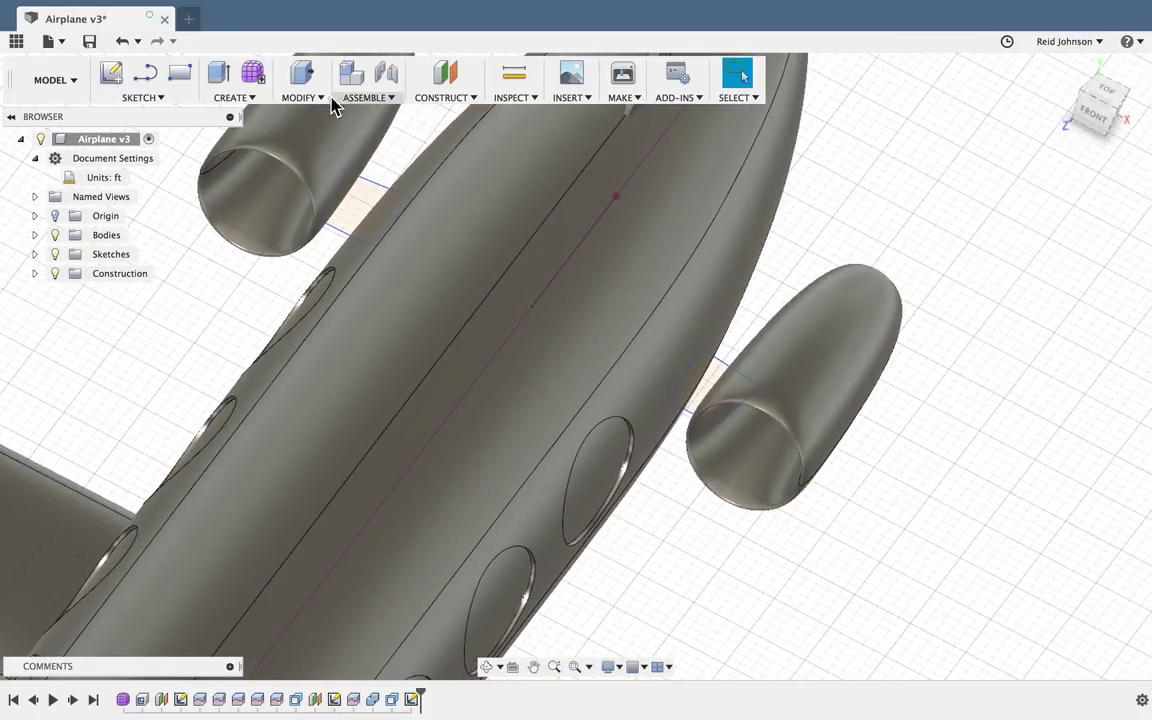
click(307, 97)
click(305, 114)
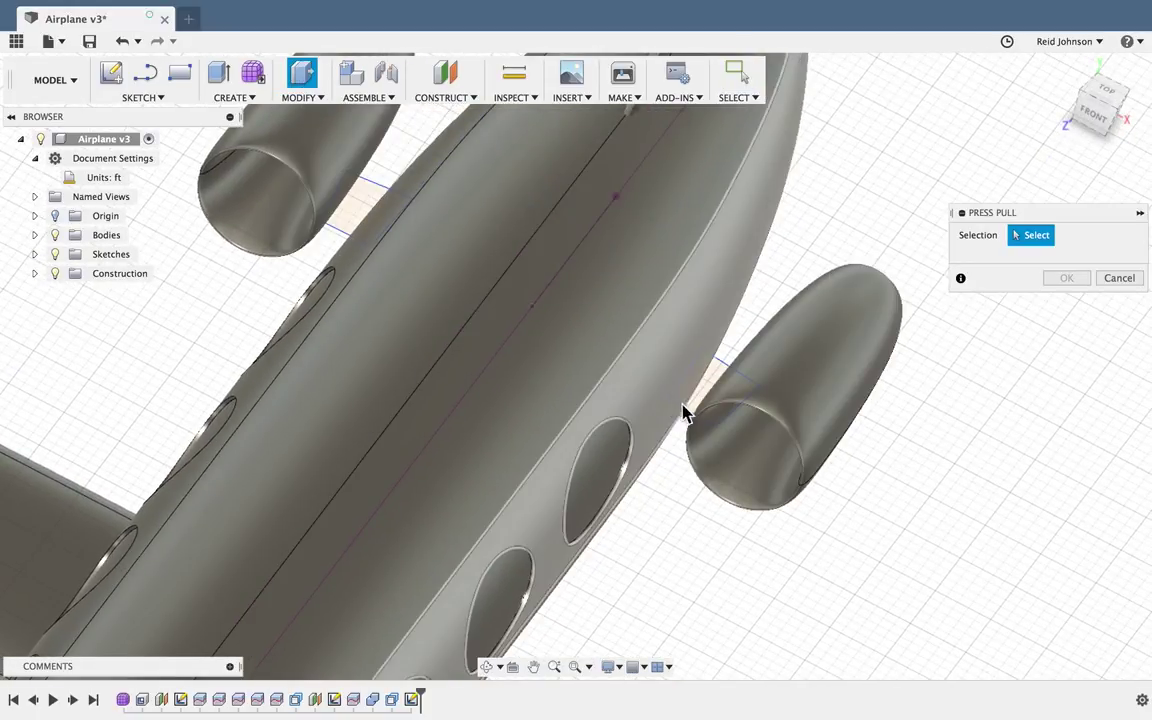
click(713, 390)
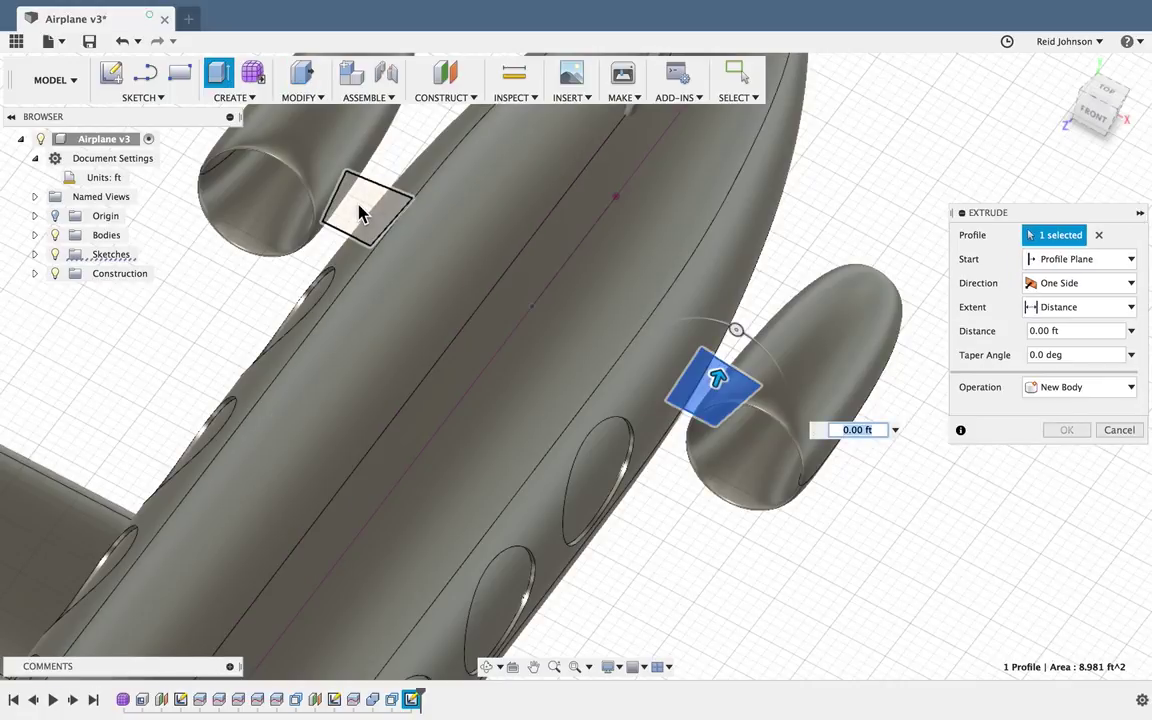
click(366, 203)
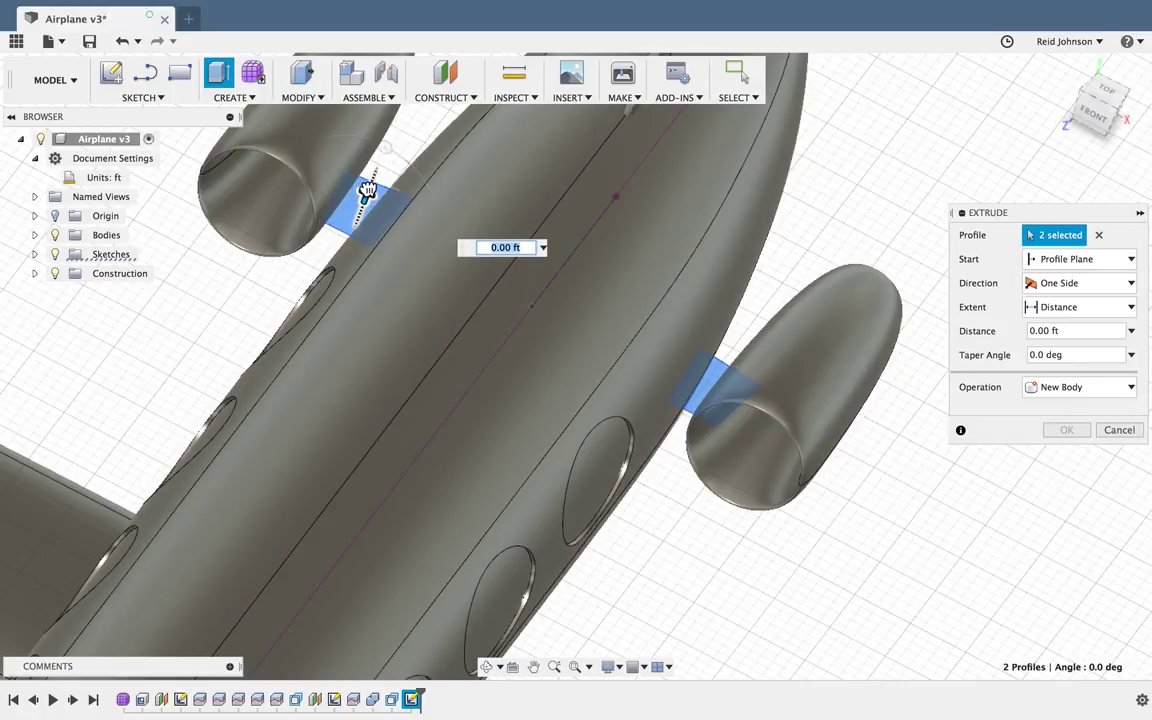
drag(368, 188, 380, 195)
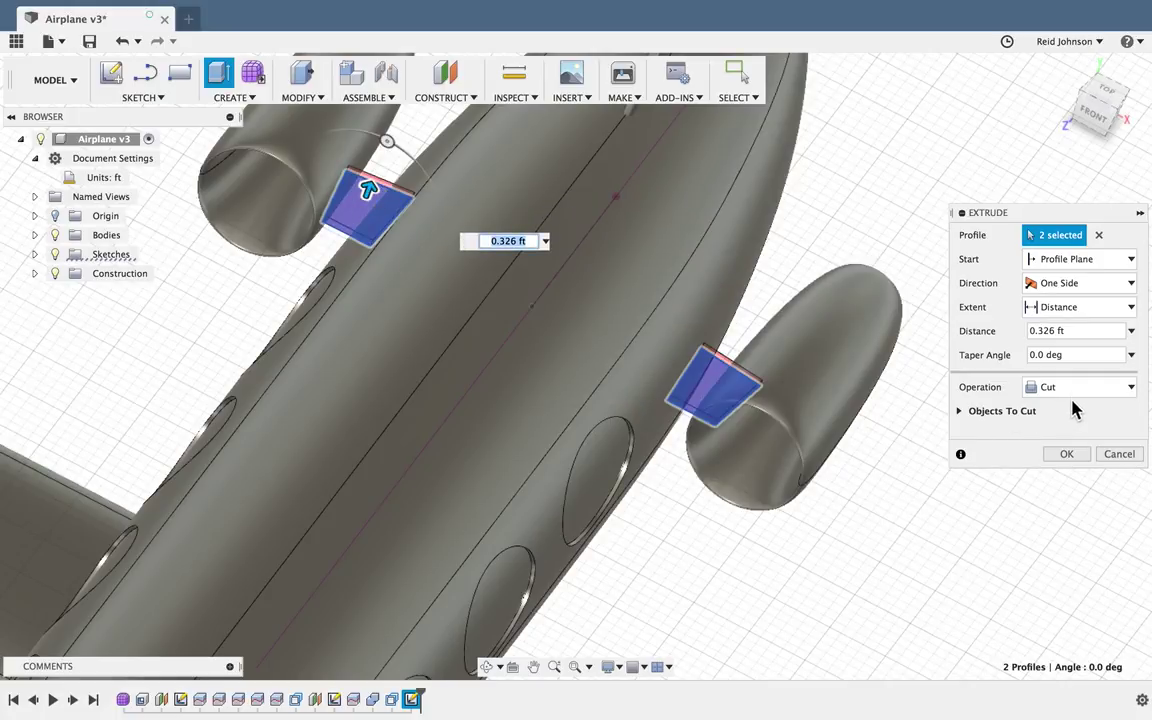
click(1067, 390)
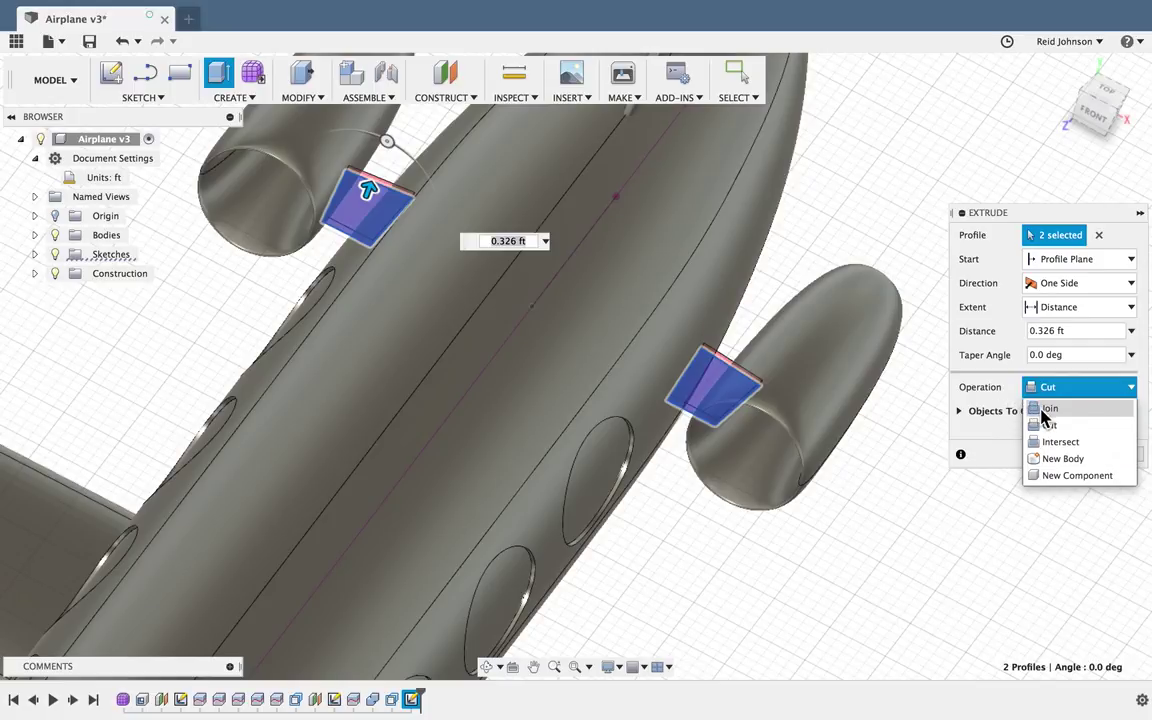
click(1052, 460)
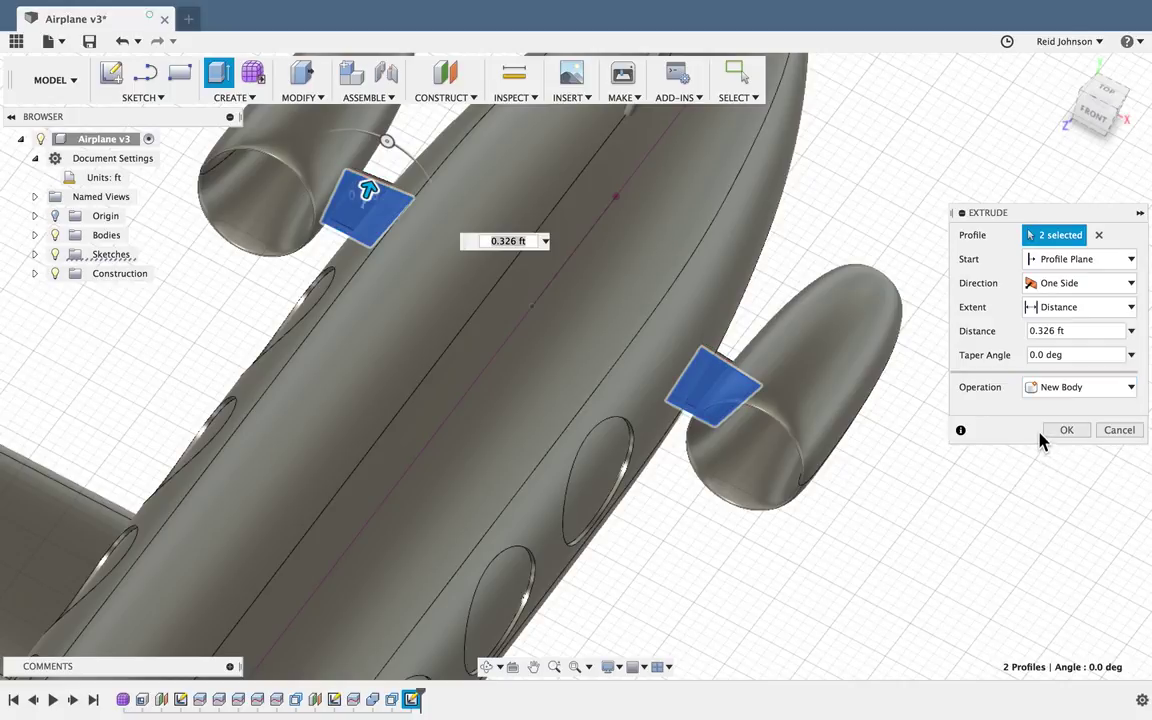
click(1062, 432)
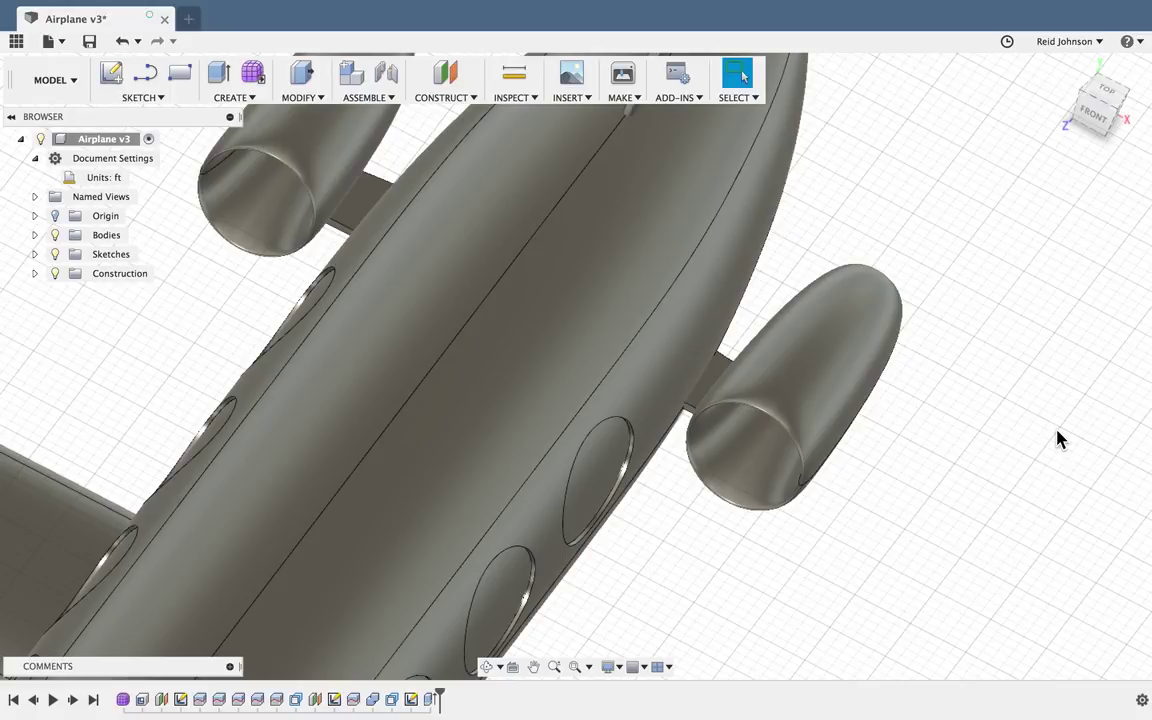
drag(1090, 122, 945, 275)
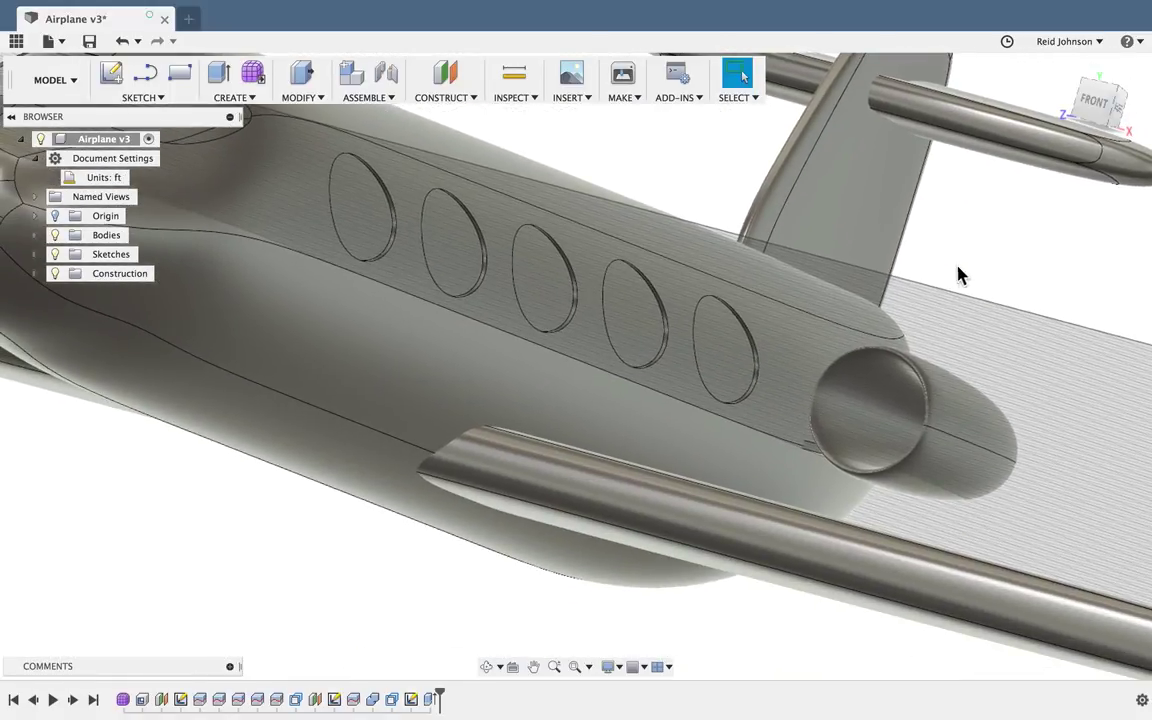
click(1106, 126)
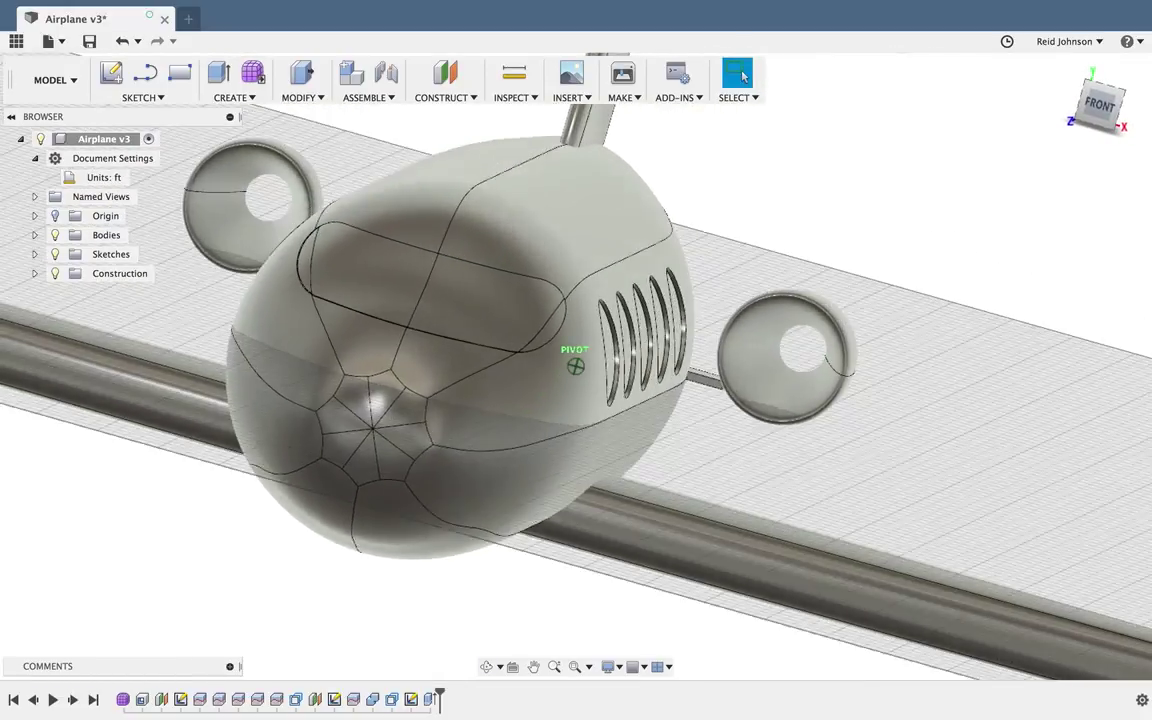
shift+middle_drag(575, 366, 575, 496)
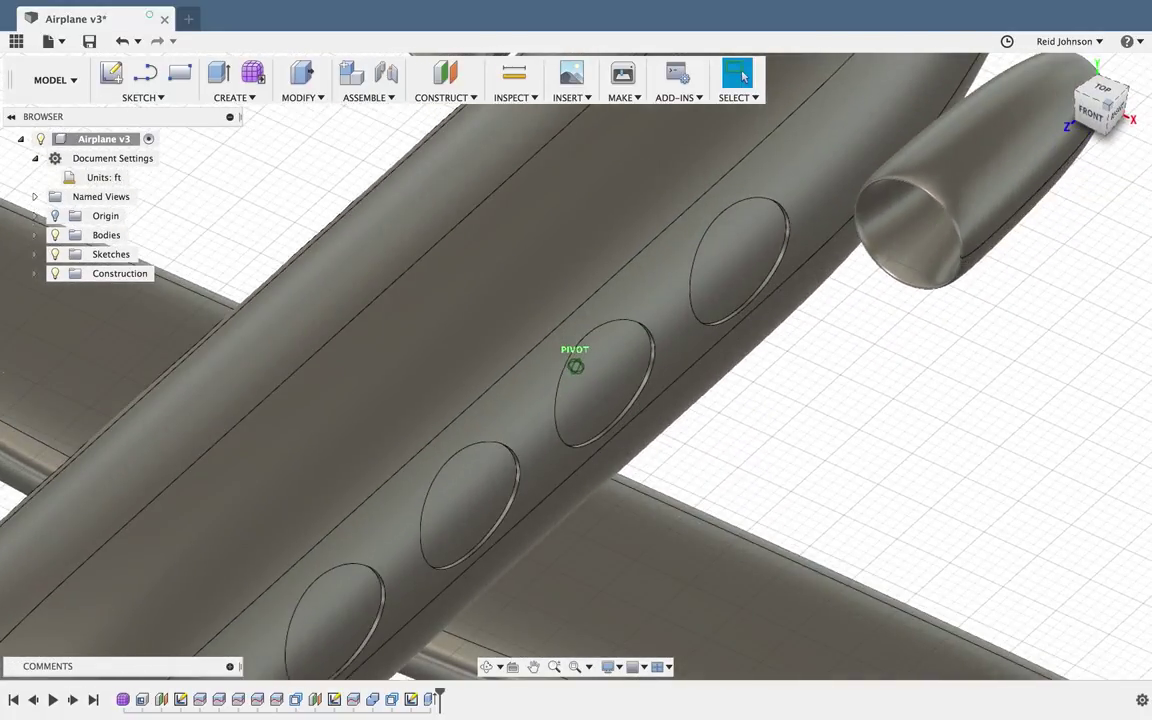
click(954, 97)
click(1057, 311)
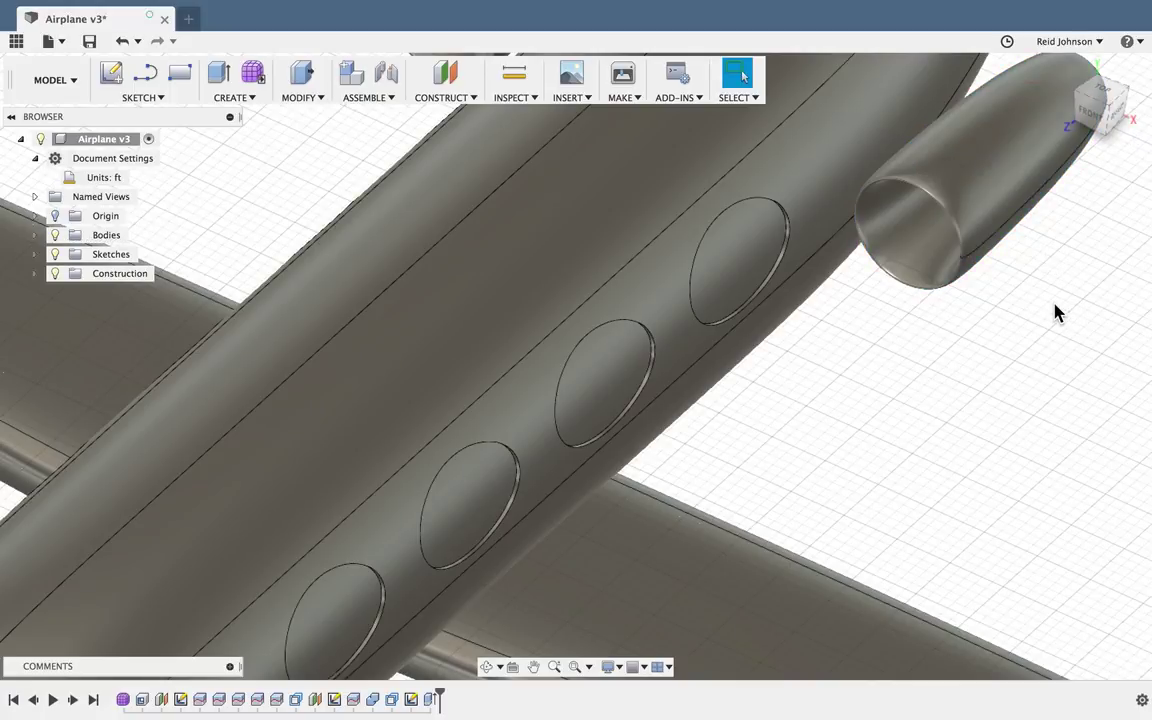
key(F6)
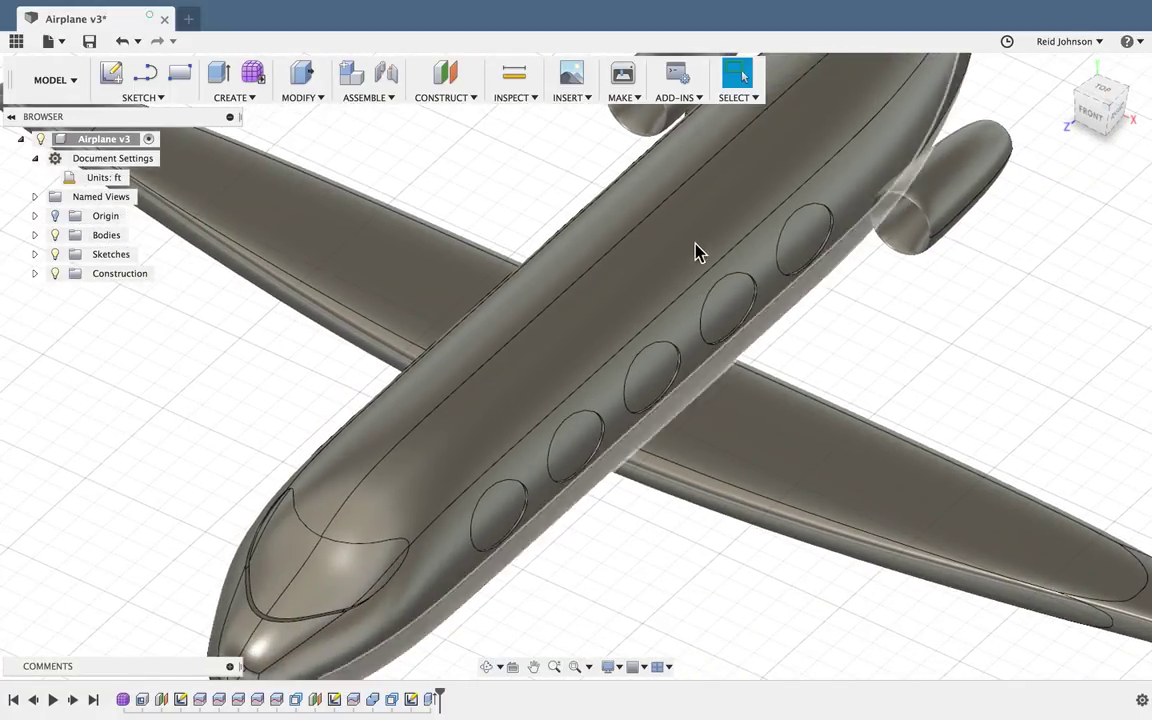
- Start a fillet on the outline edges of the five cabin windows along the visible side of the fuselage and the cockpit windshield
click(297, 97)
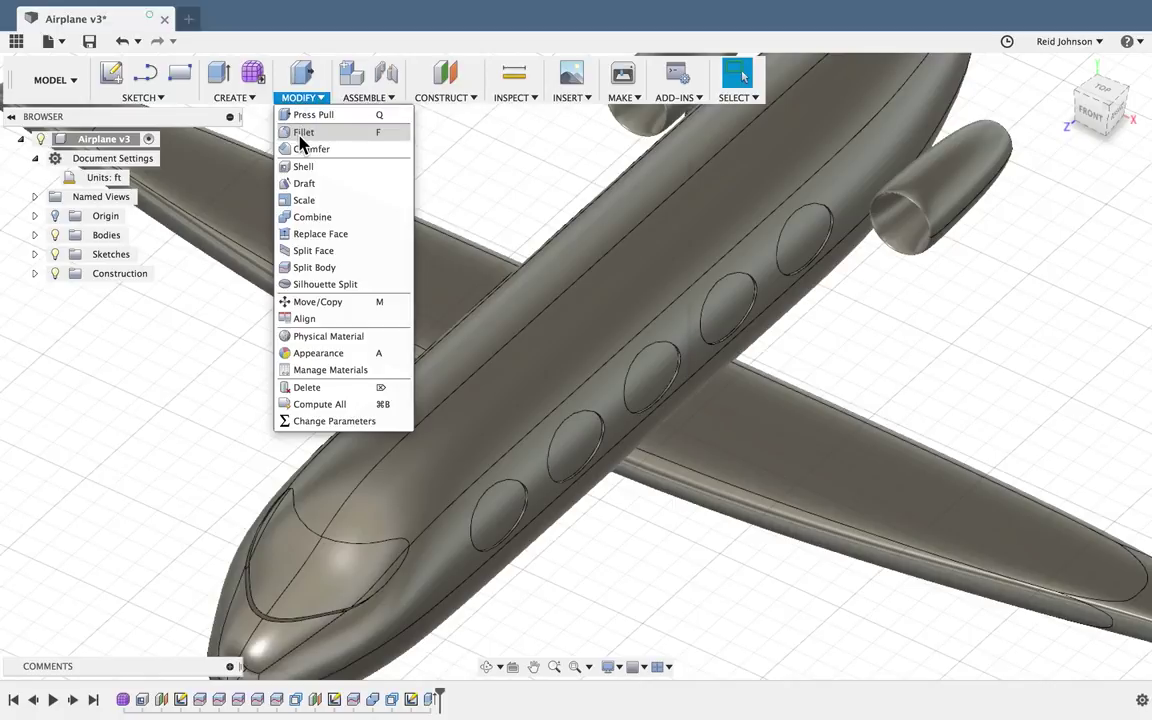
click(300, 133)
scroll(681, 327, up, 3)
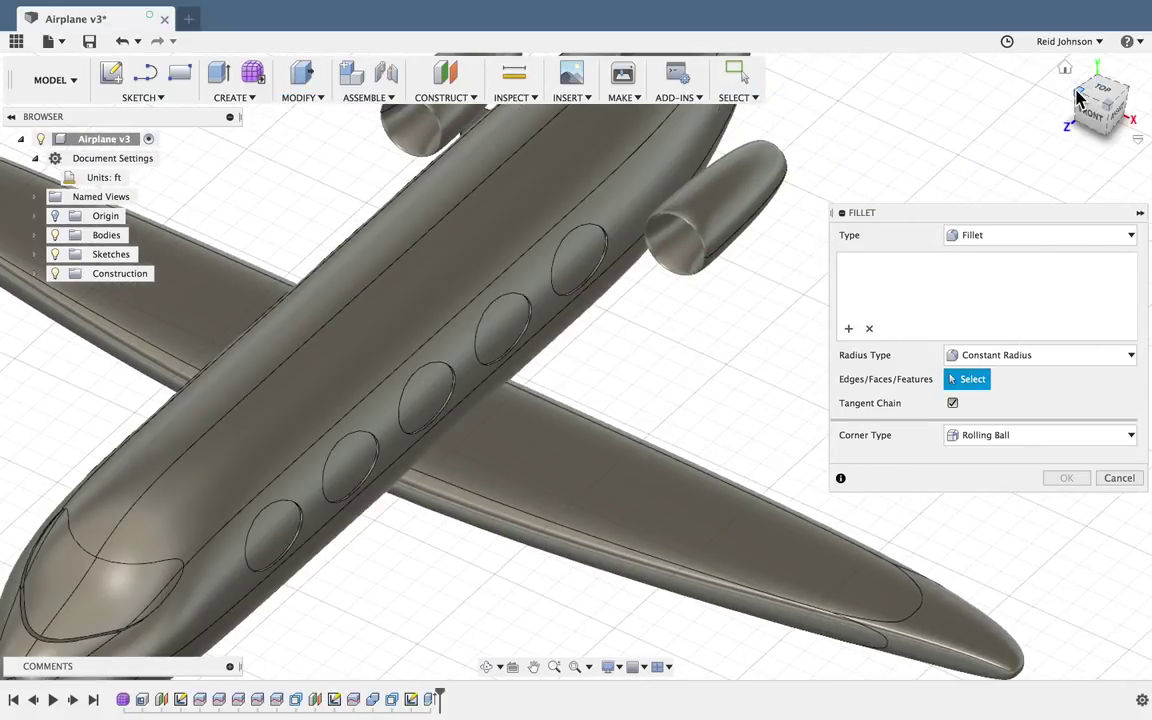
click(1080, 95)
scroll(605, 325, up, 5)
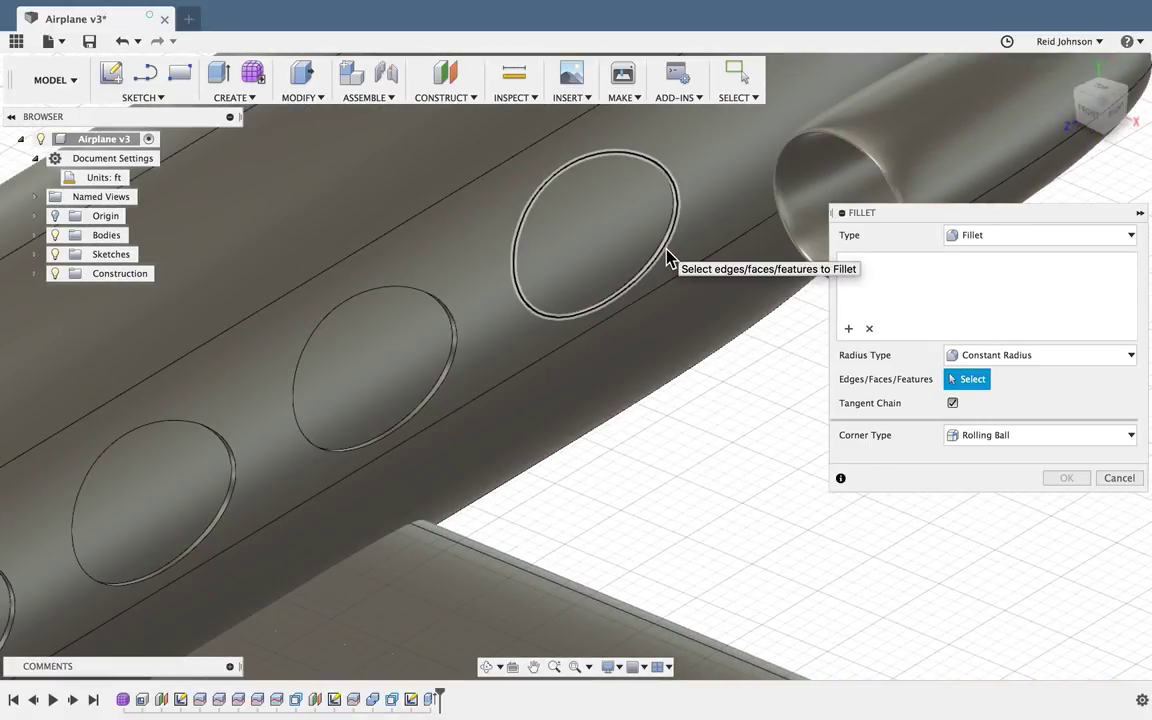
click(668, 256)
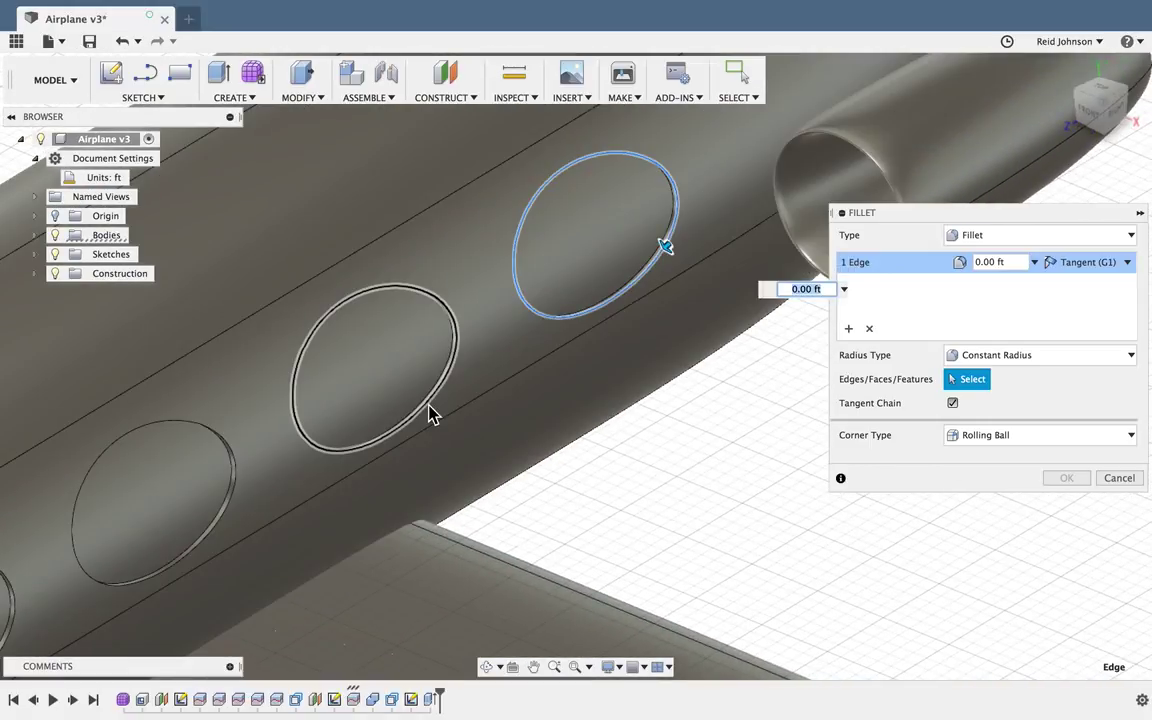
click(430, 415)
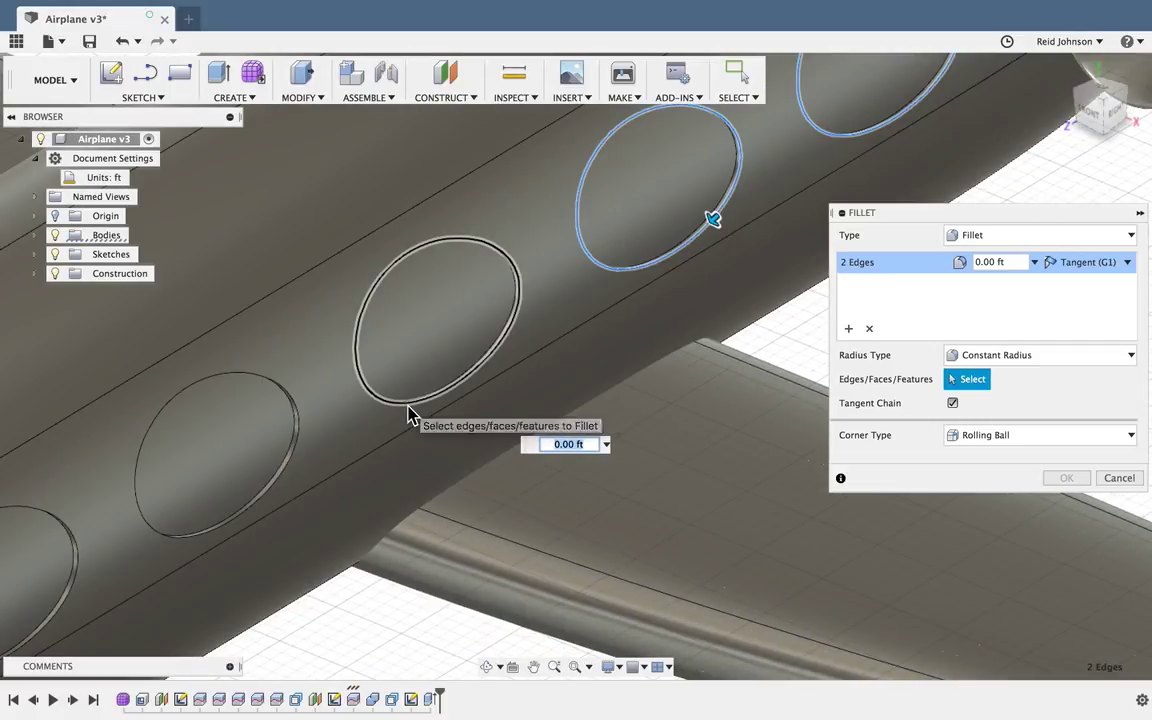
click(410, 413)
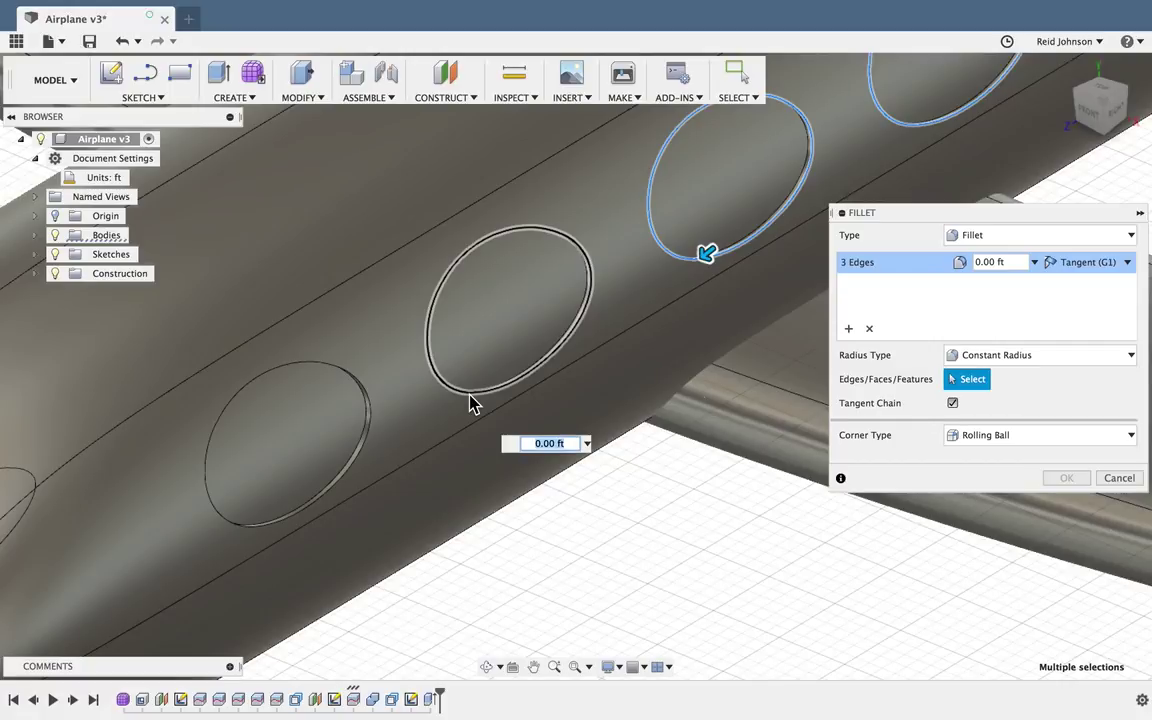
click(471, 403)
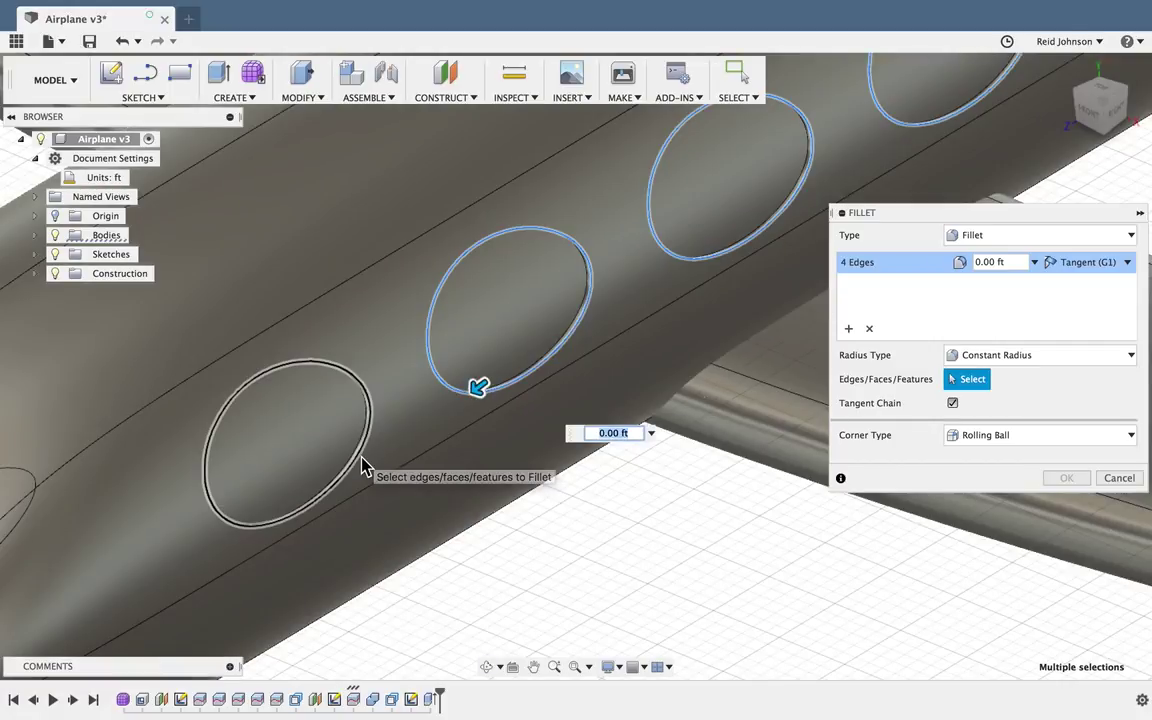
click(363, 463)
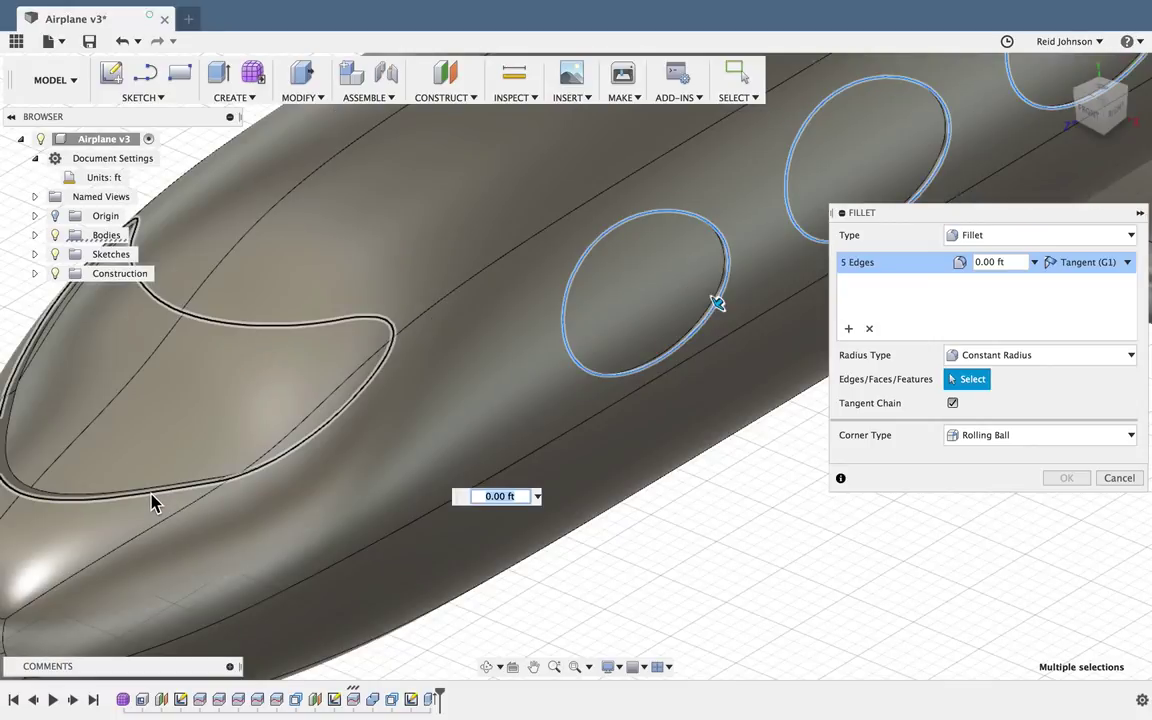
click(153, 500)
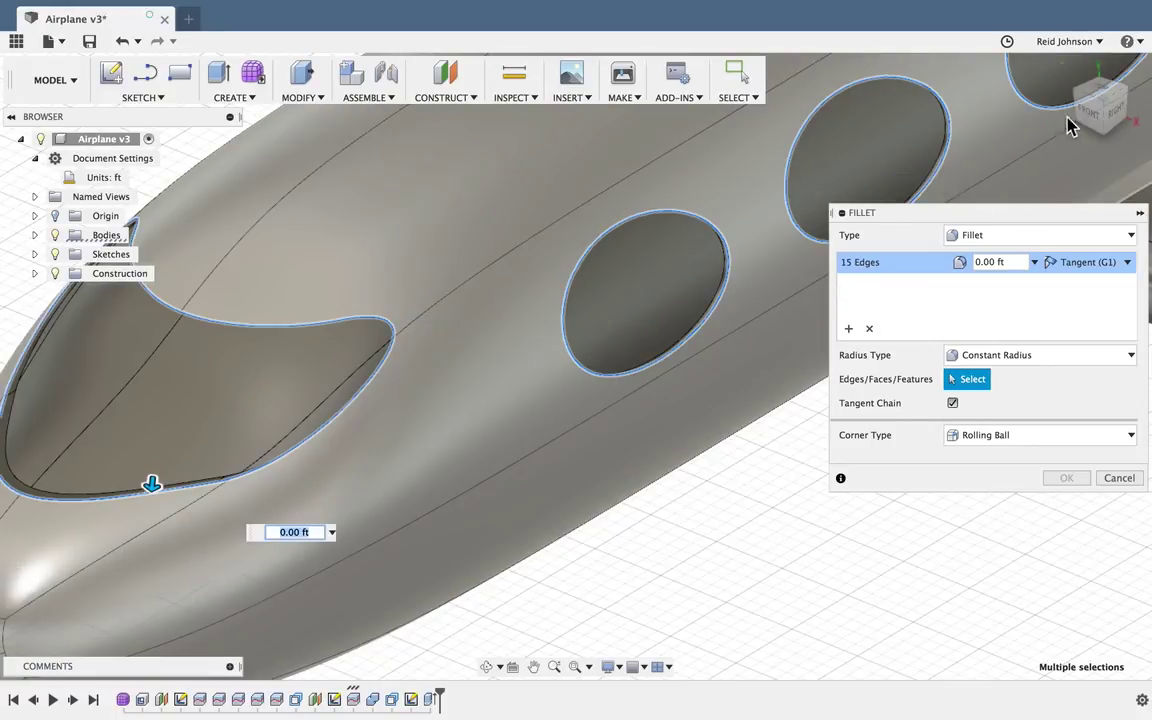
- Add the edges of the four forward cabin windows on the opposite side and fillet all selected edges with a 1 in radius
drag(1068, 122, 765, 387)
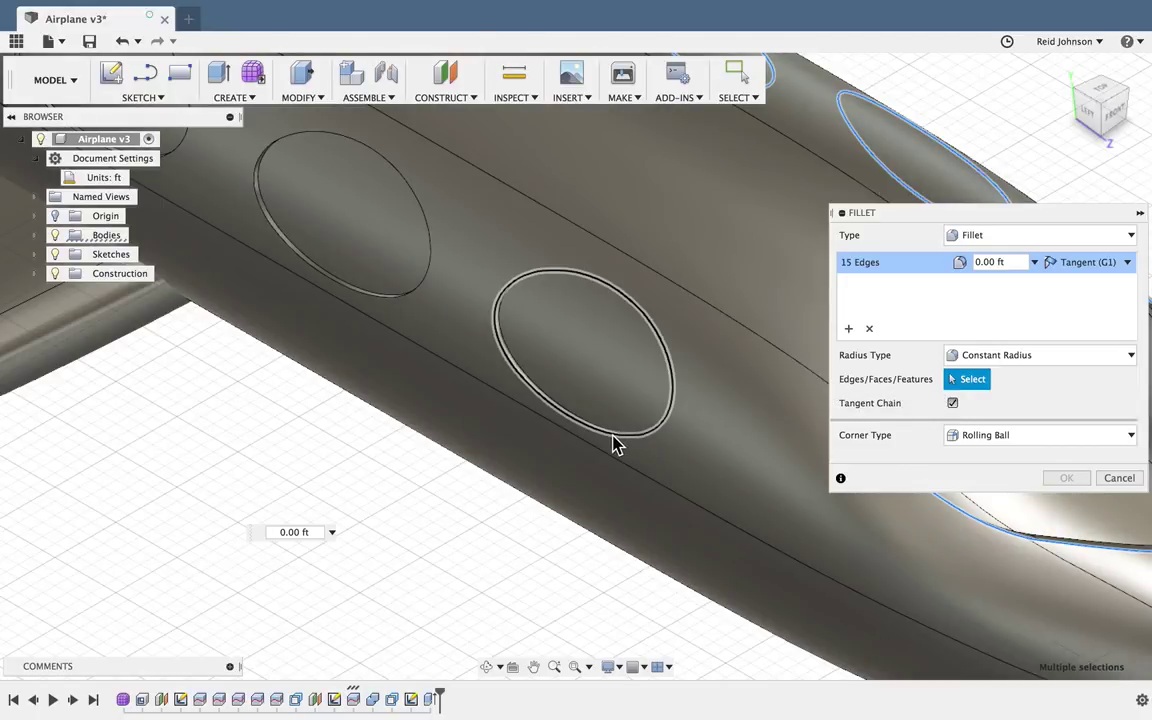
click(614, 442)
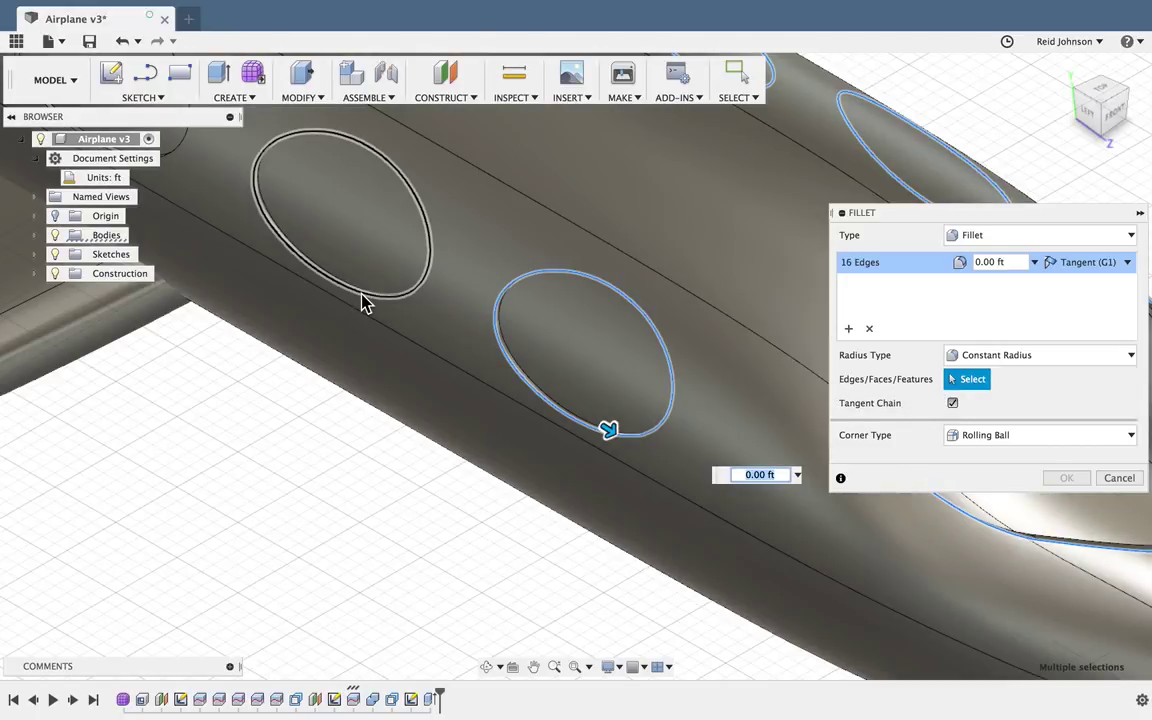
click(362, 290)
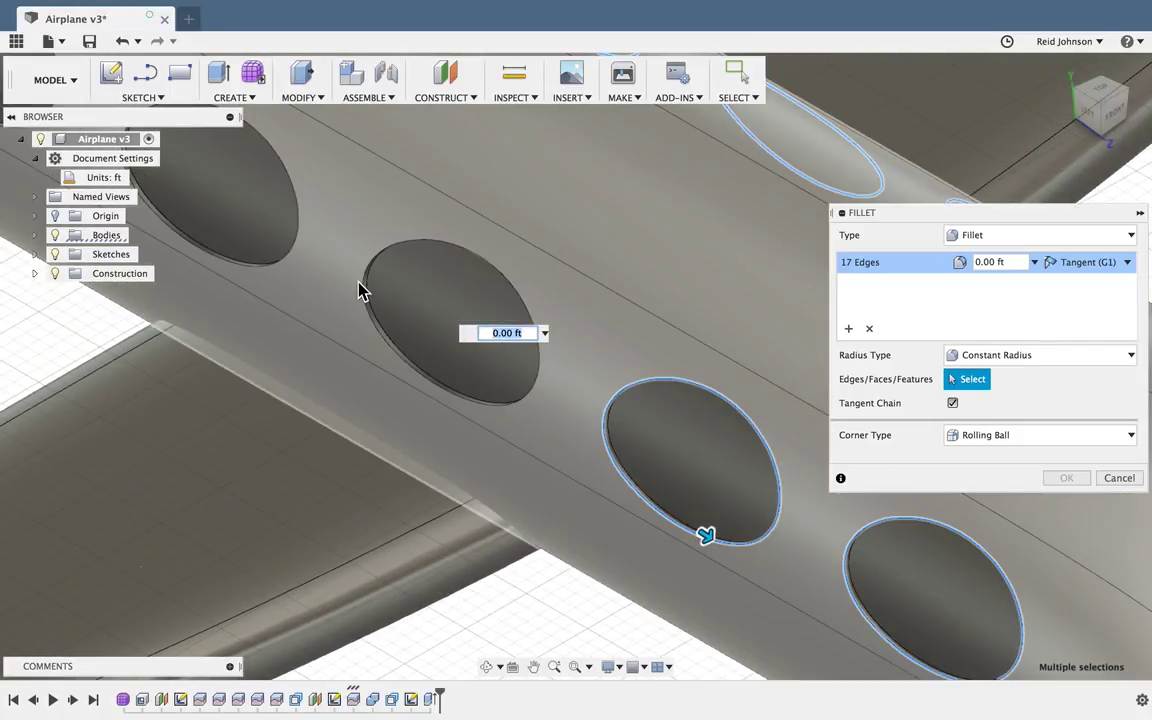
click(360, 288)
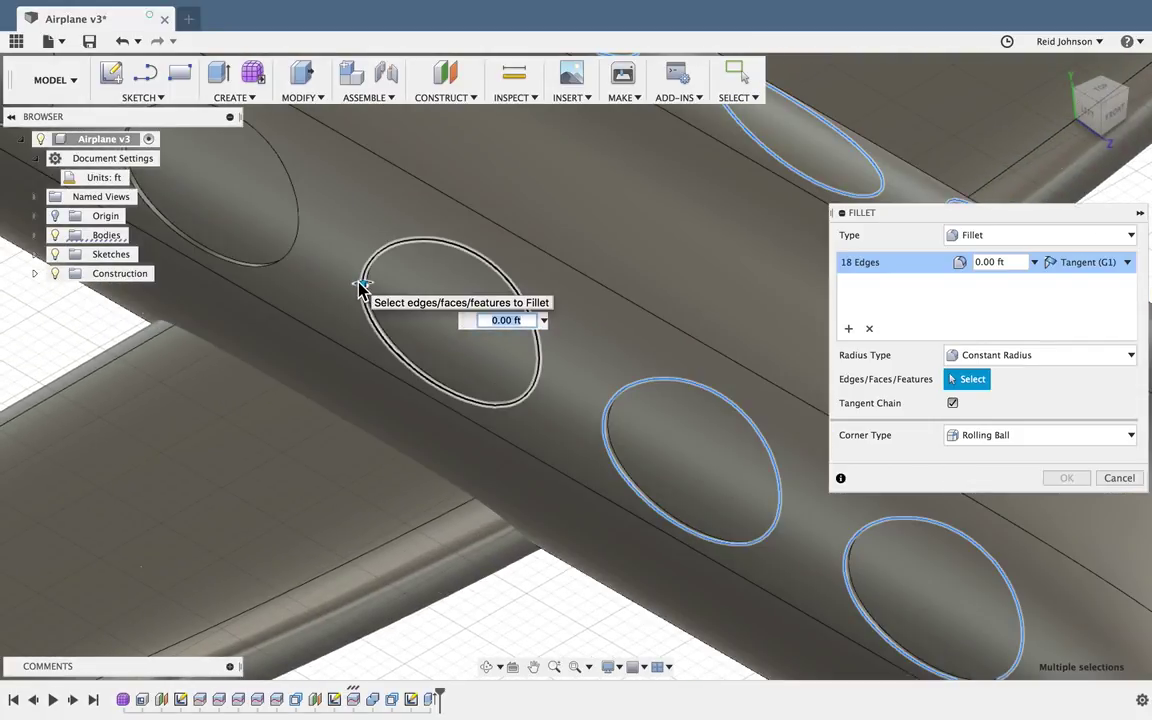
click(253, 276)
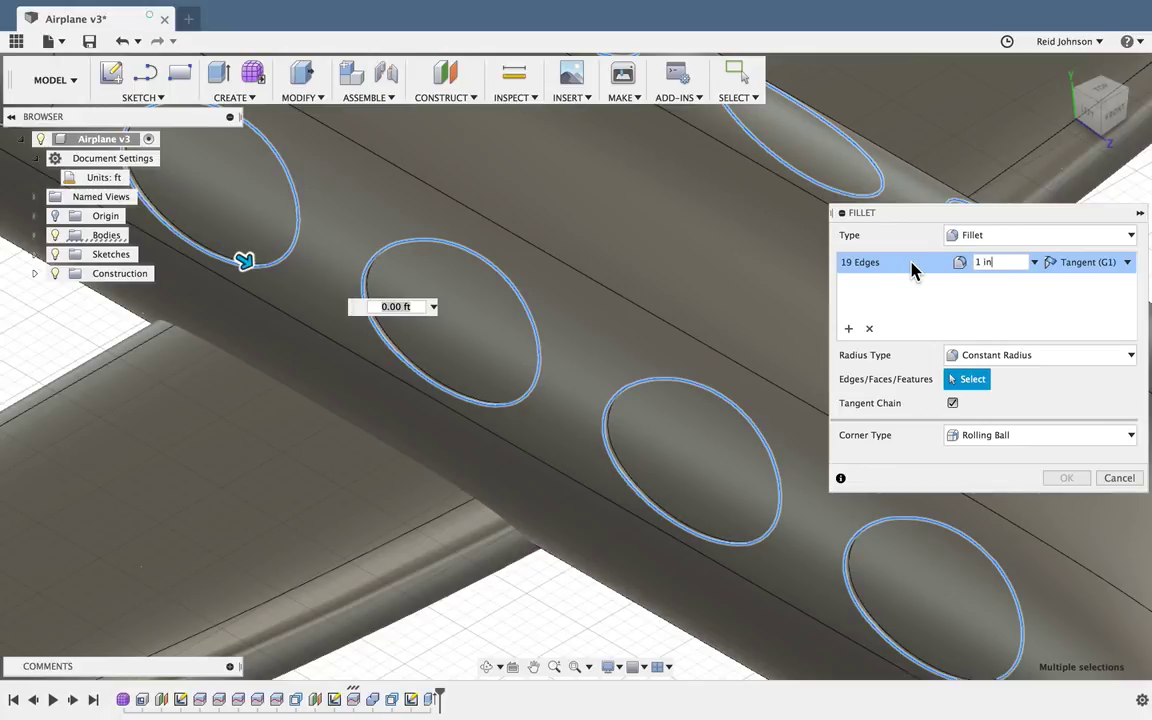
key(Return)
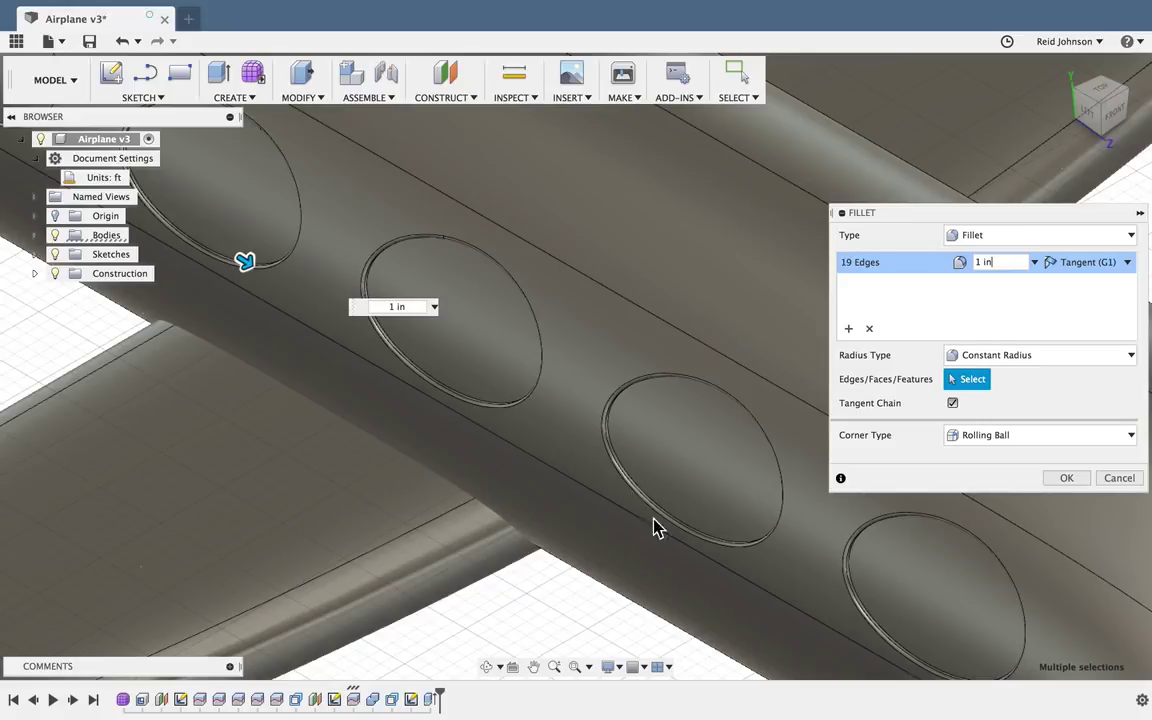
click(1064, 479)
- Apply the glossy paint appearance Paint - Enamel Glossy (White) to the fuselage body
scroll(1000, 470, down, 5)
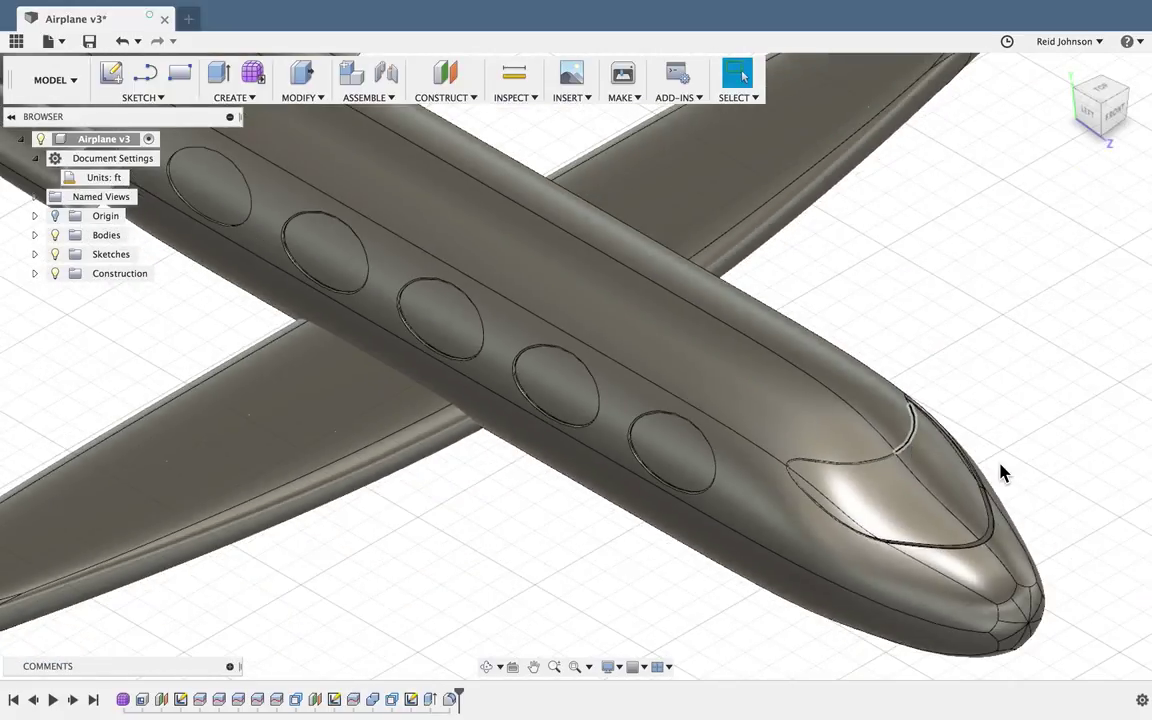
key(F6)
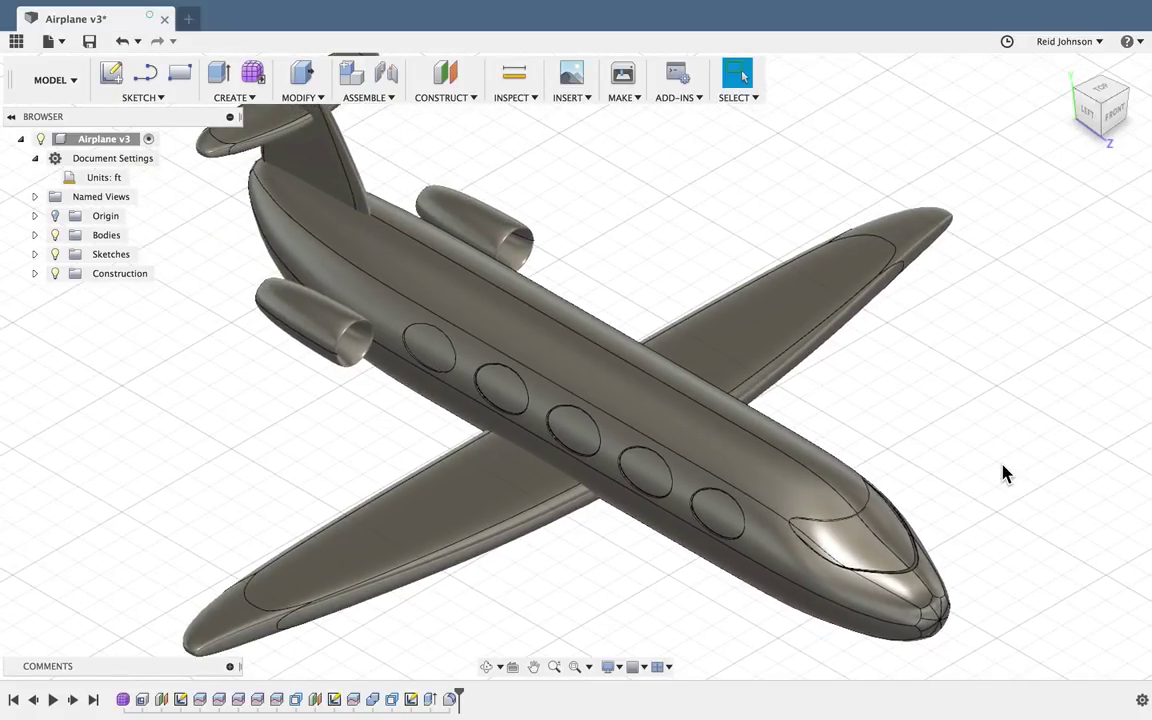
scroll(1005, 474, down, 3)
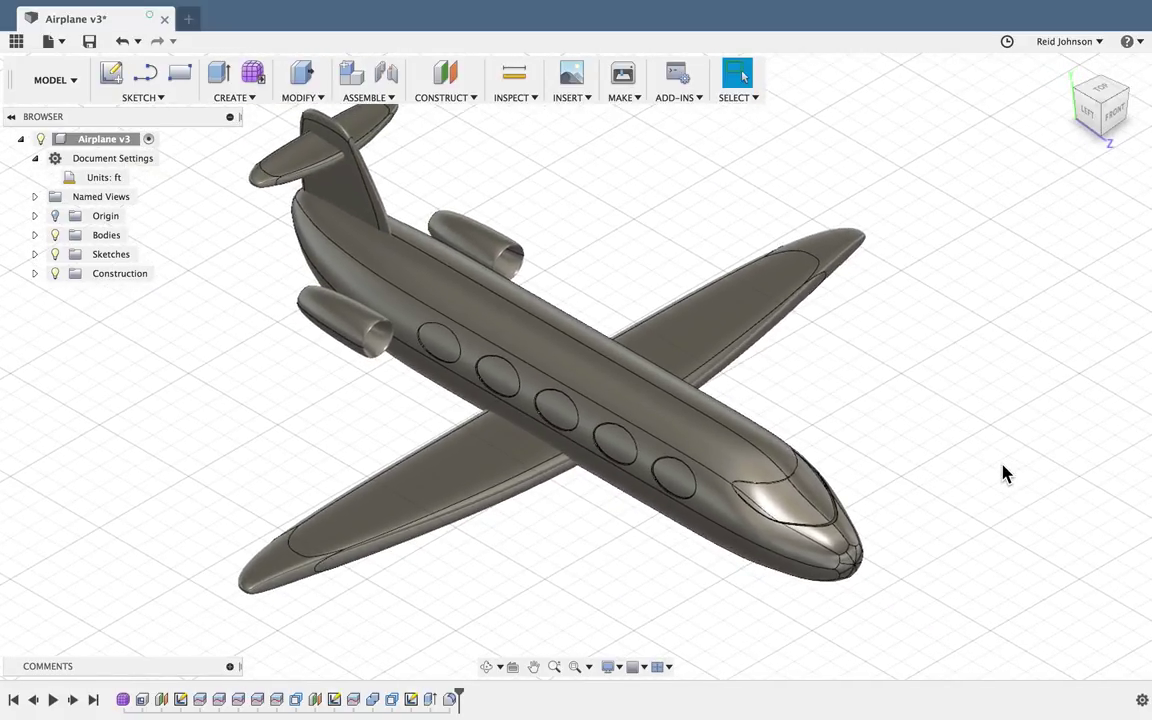
right_click(640, 226)
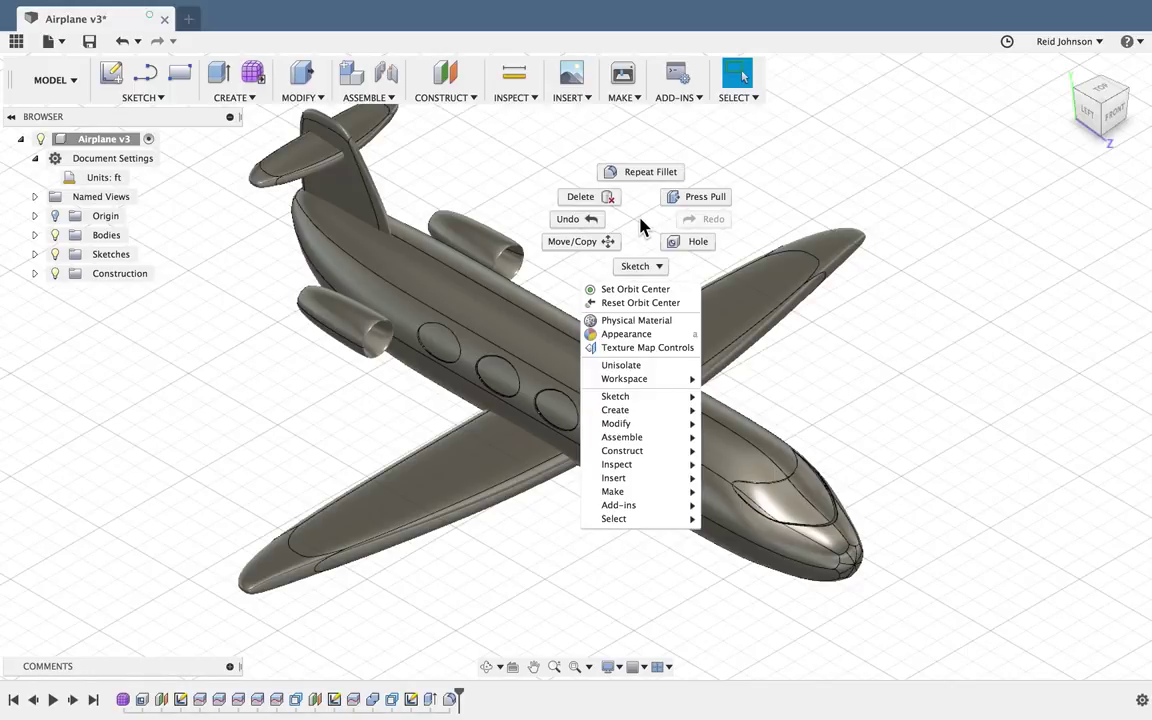
click(613, 336)
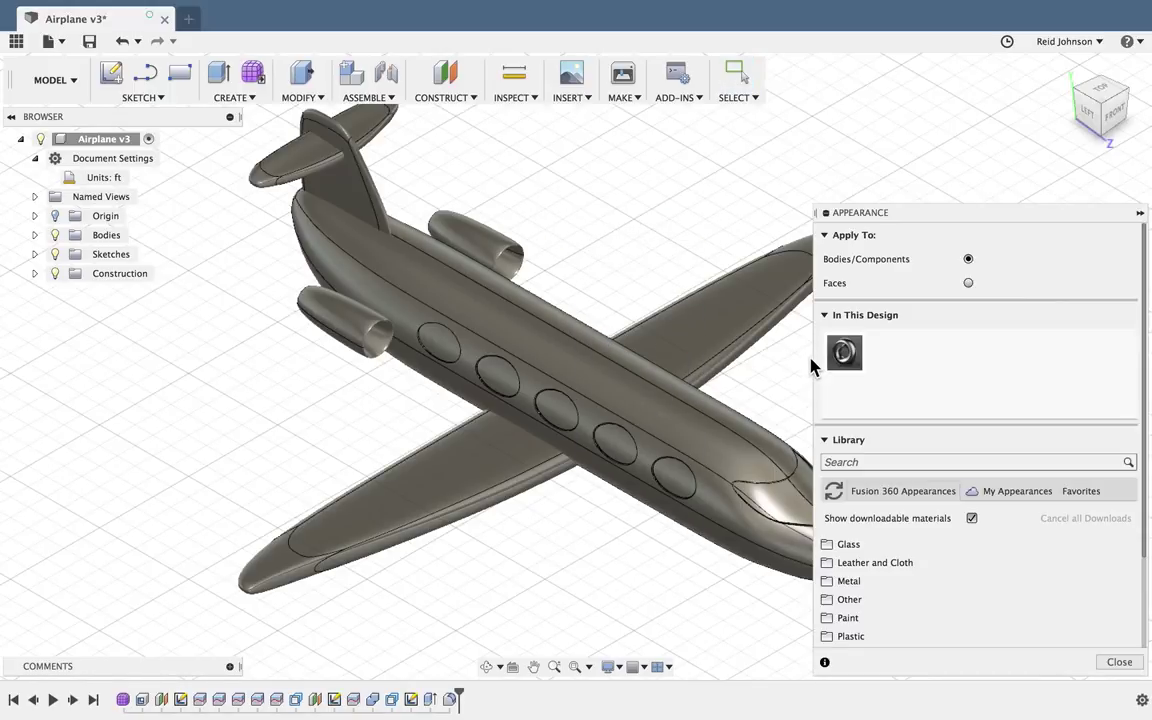
scroll(847, 556, down, 1)
scroll(847, 556, down, 3)
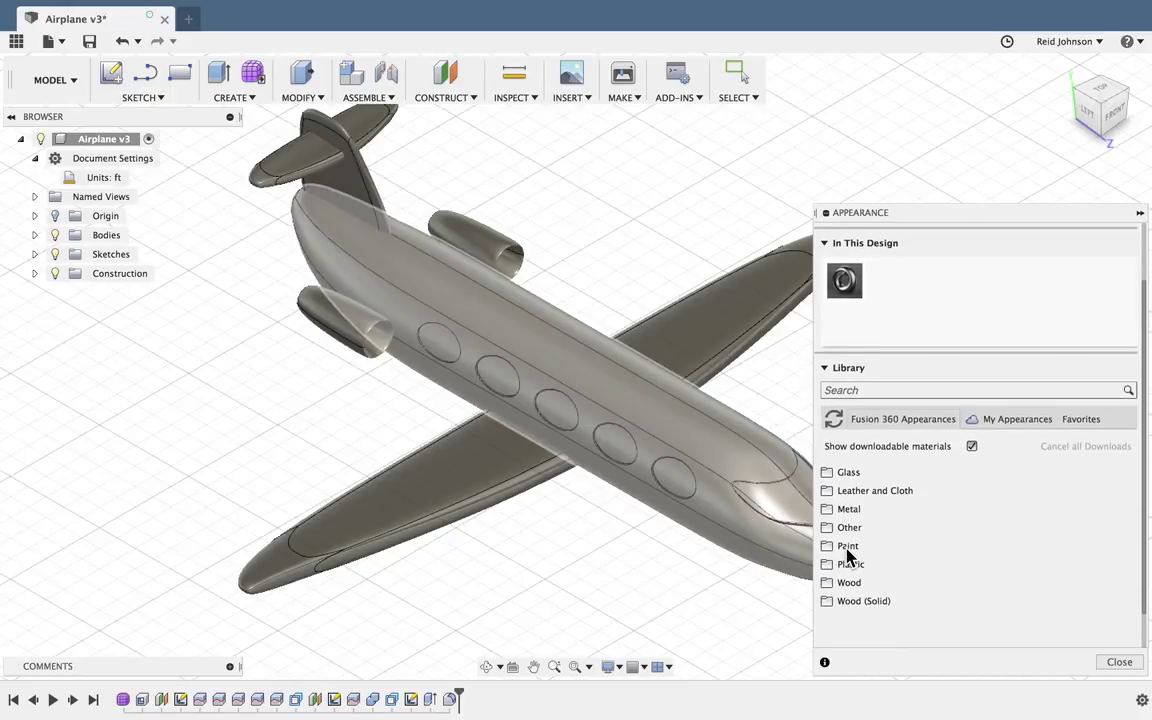
click(829, 548)
scroll(903, 558, down, 3)
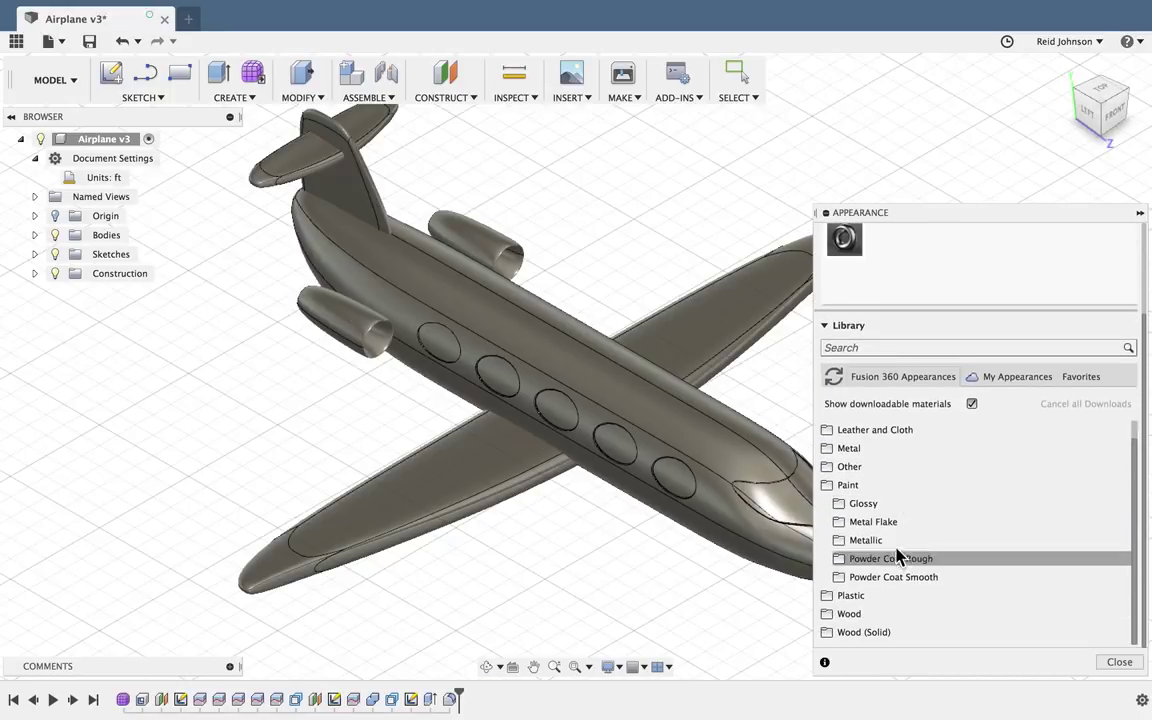
click(865, 504)
scroll(866, 512, down, 12)
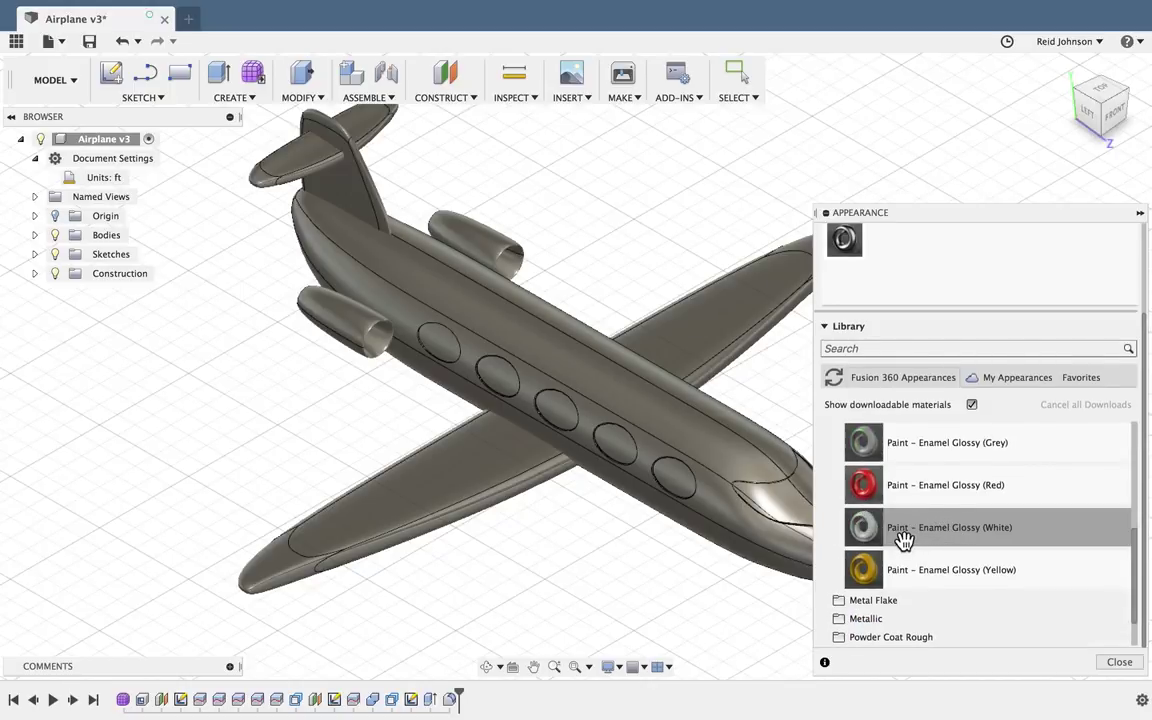
drag(958, 527, 689, 401)
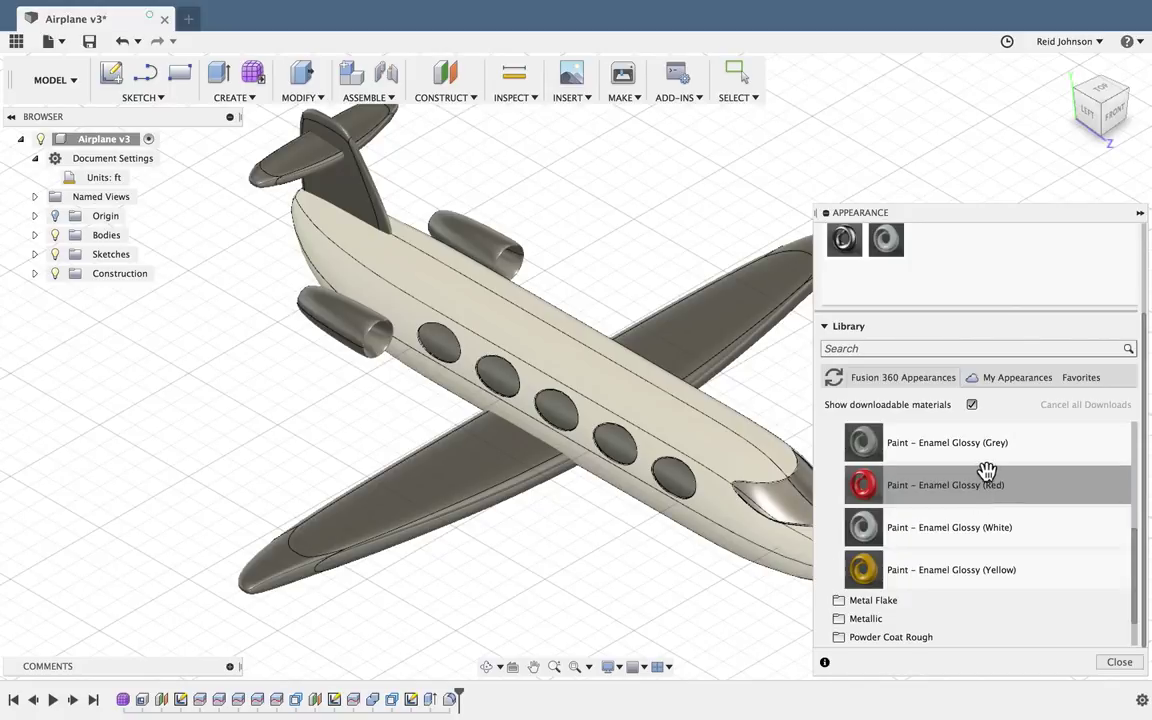
- Apply Paint - Enamel Glossy (White) to the wings, both engines, the vertical fin and the horizontal tail as well
drag(960, 527, 468, 473)
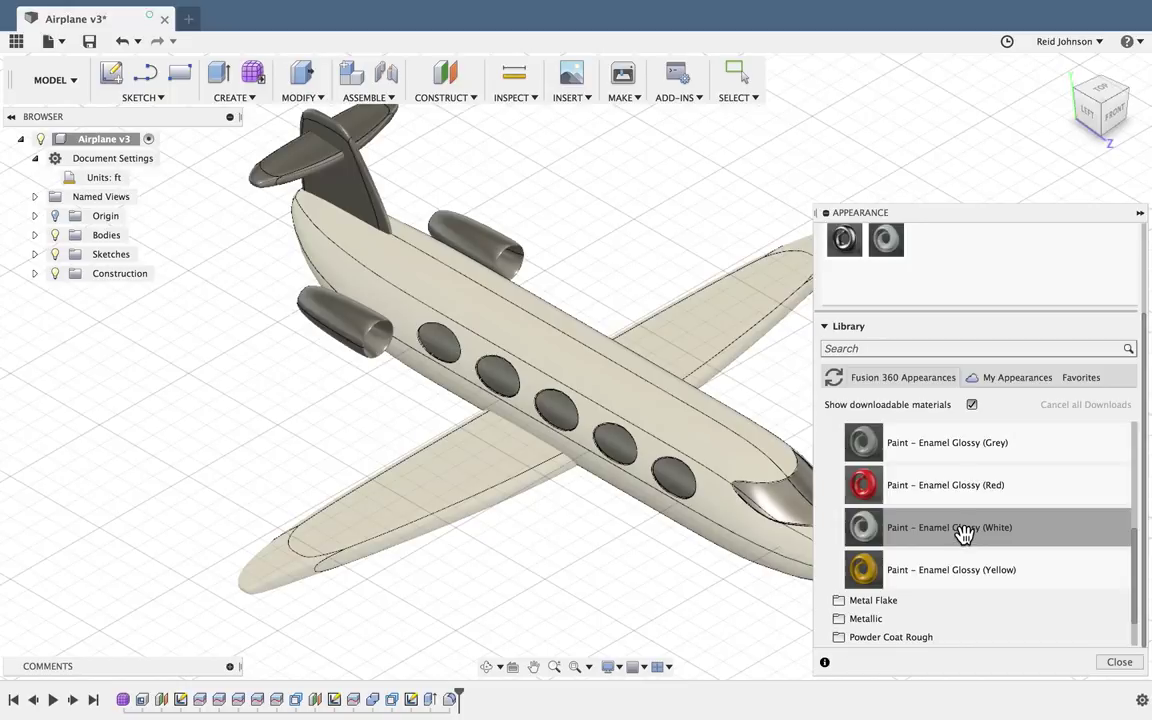
drag(964, 530, 366, 324)
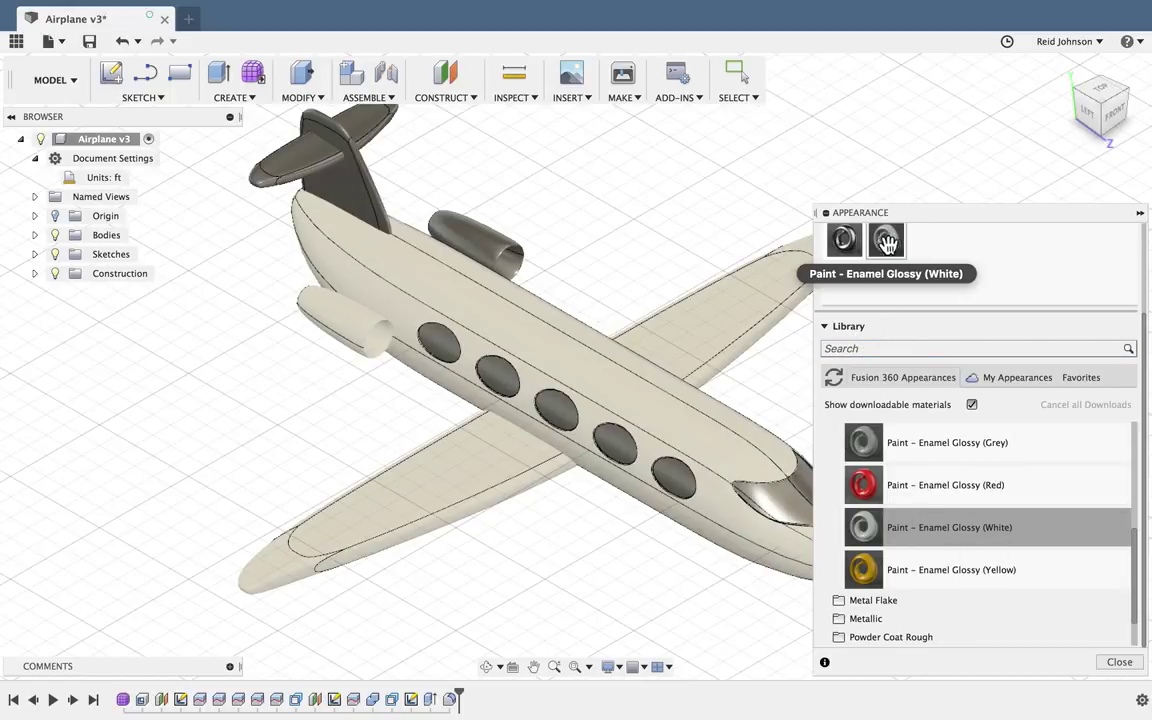
scroll(900, 305, up, 3)
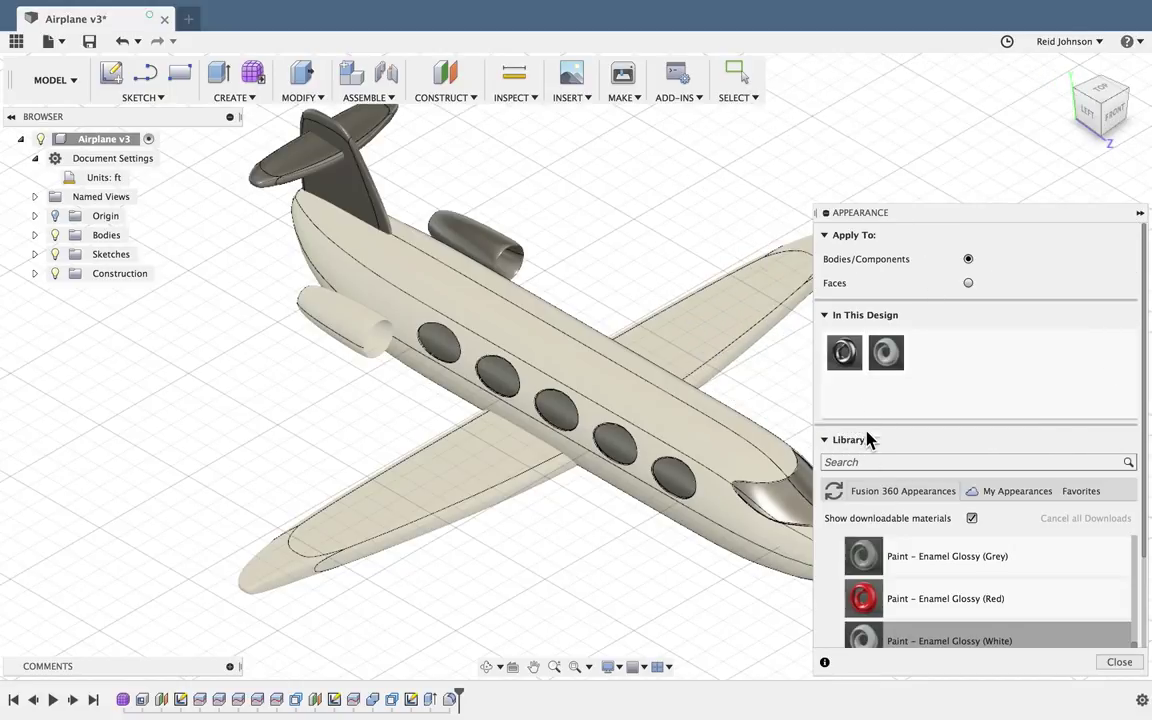
mouse_move(886, 352)
mouse_down()
mouse_move(368, 239)
mouse_move(362, 211)
mouse_move(710, 381)
mouse_move(874, 368)
mouse_move(882, 347)
mouse_move(516, 228)
mouse_move(504, 247)
mouse_up()
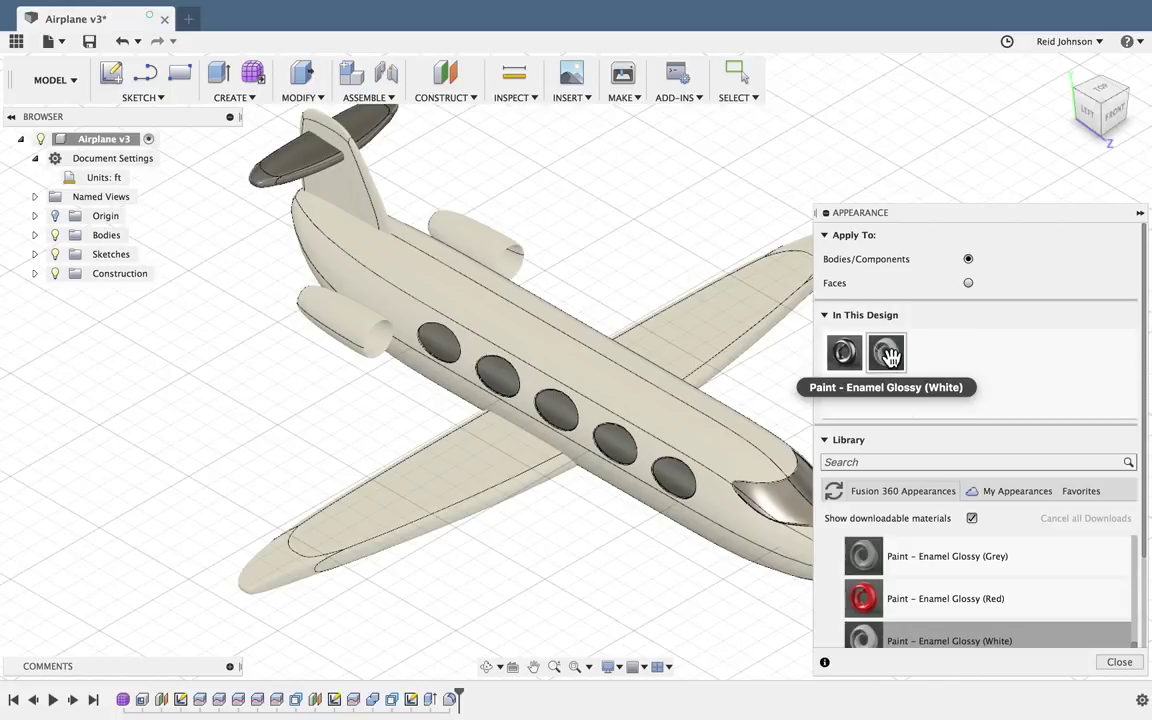
drag(889, 355, 303, 188)
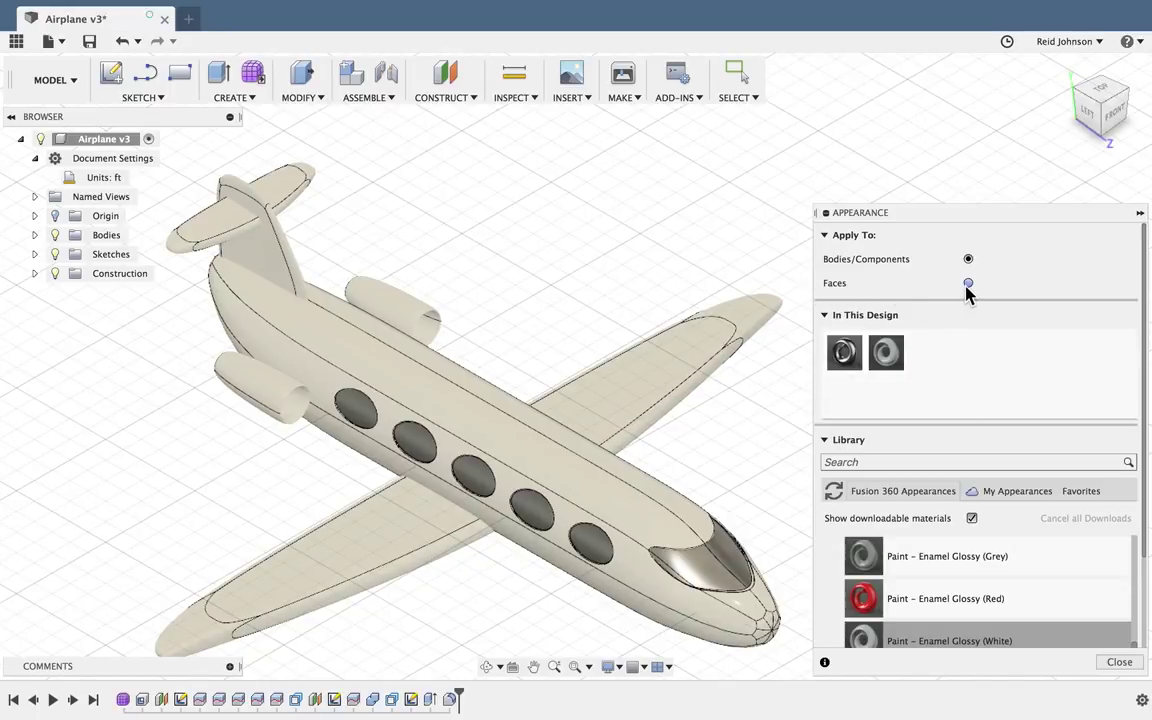
- Apply the Steel - Satin appearance to the leading-edge faces of the wings and the horizontal tail
drag(845, 350, 694, 393)
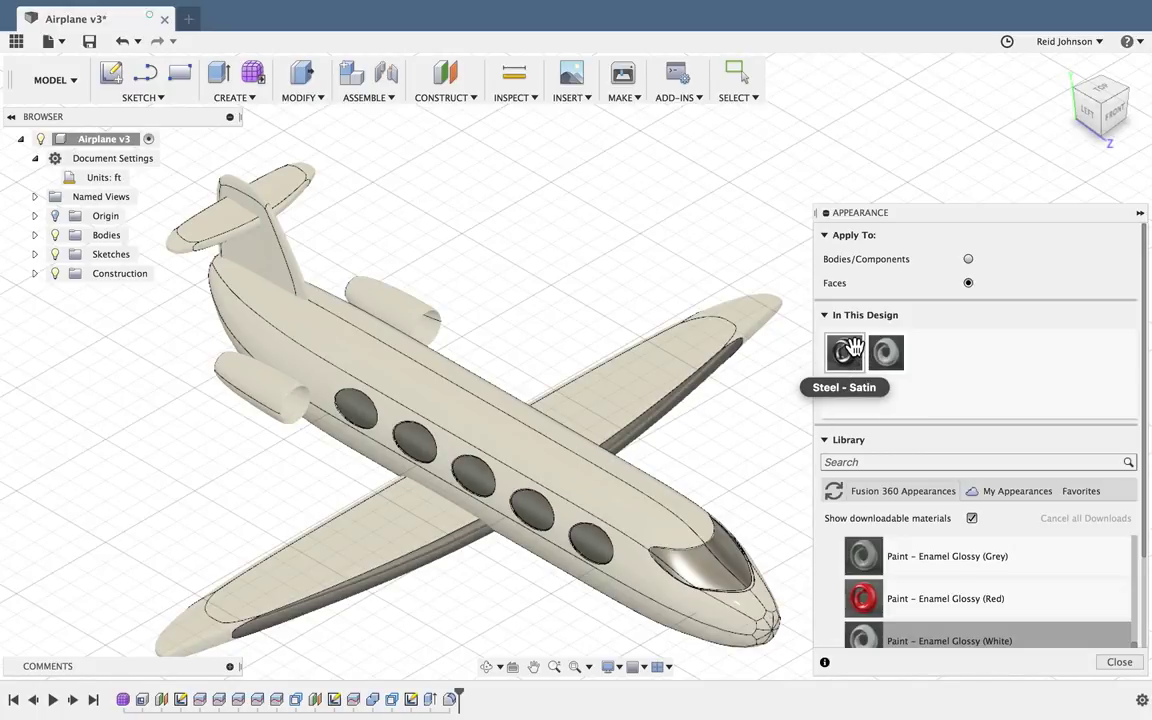
drag(847, 350, 293, 196)
scroll(293, 196, up, 5)
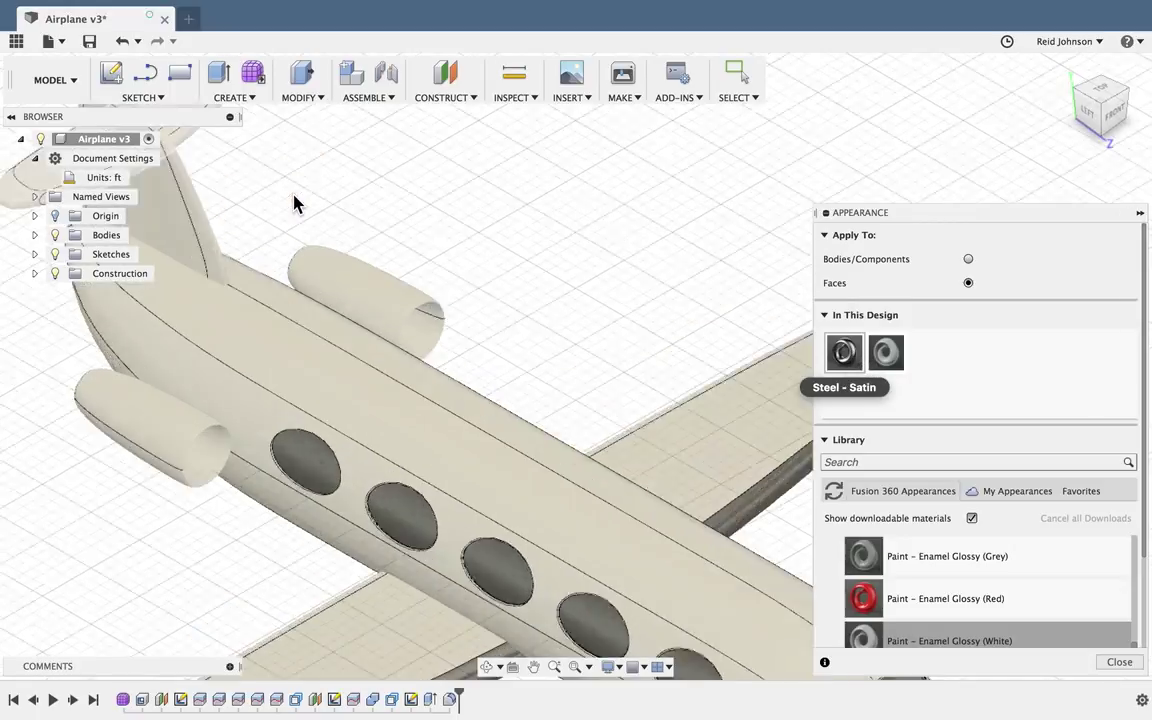
scroll(293, 203, down, 5)
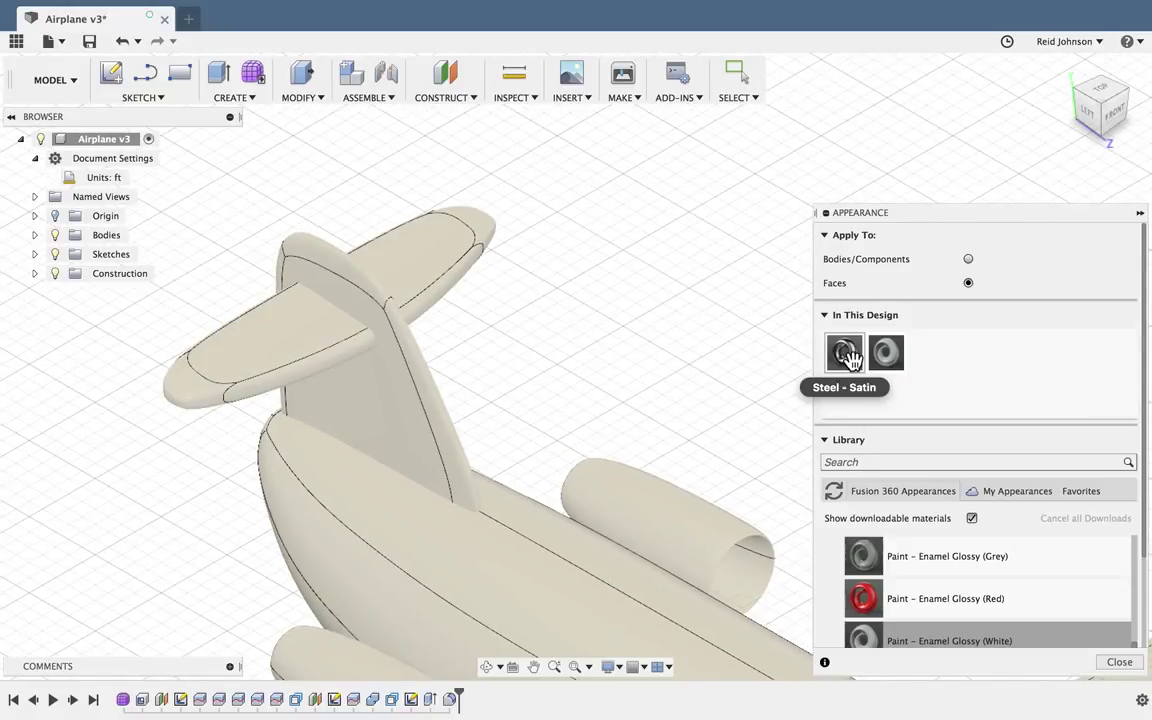
drag(848, 352, 433, 310)
scroll(553, 345, down, 5)
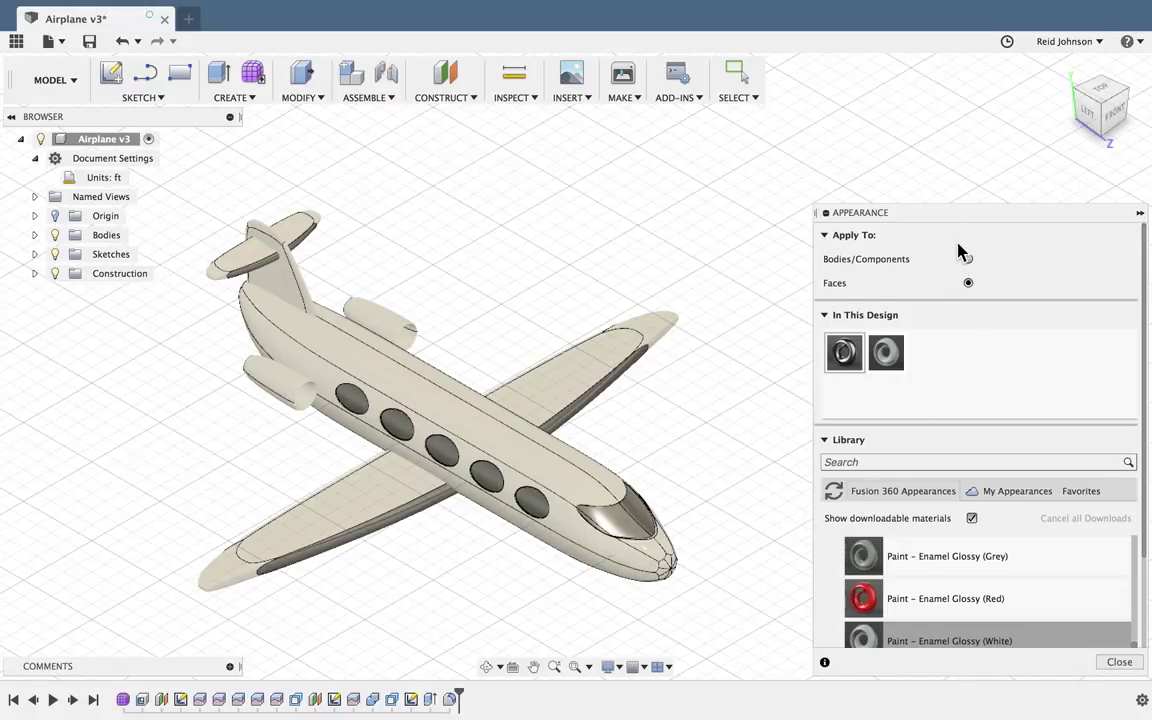
- Apply the smooth glass appearance Glass (Clear) to the cockpit windshield as a whole body
scroll(887, 589, up, 5)
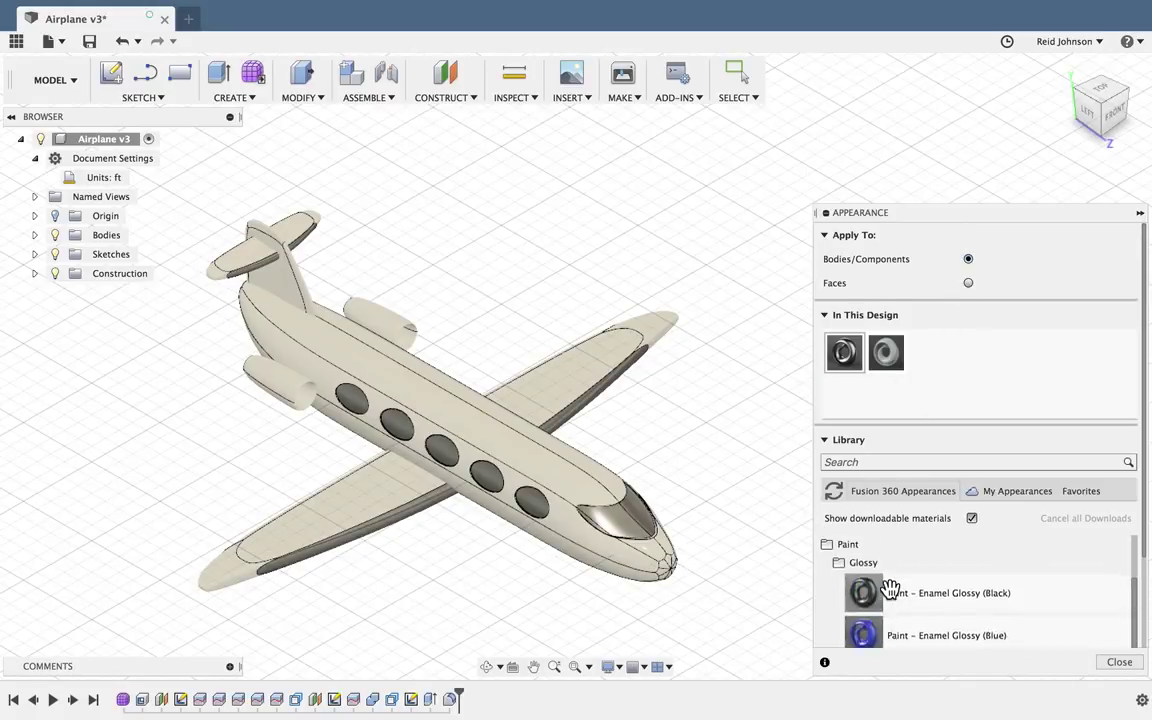
click(831, 547)
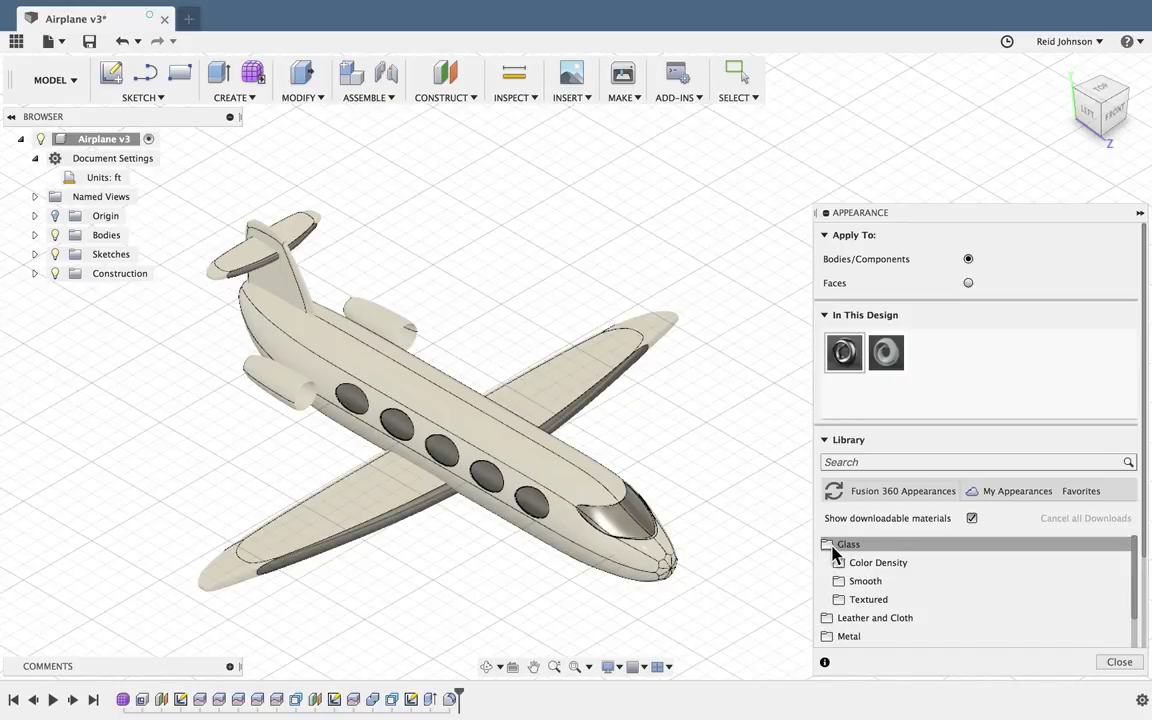
click(841, 584)
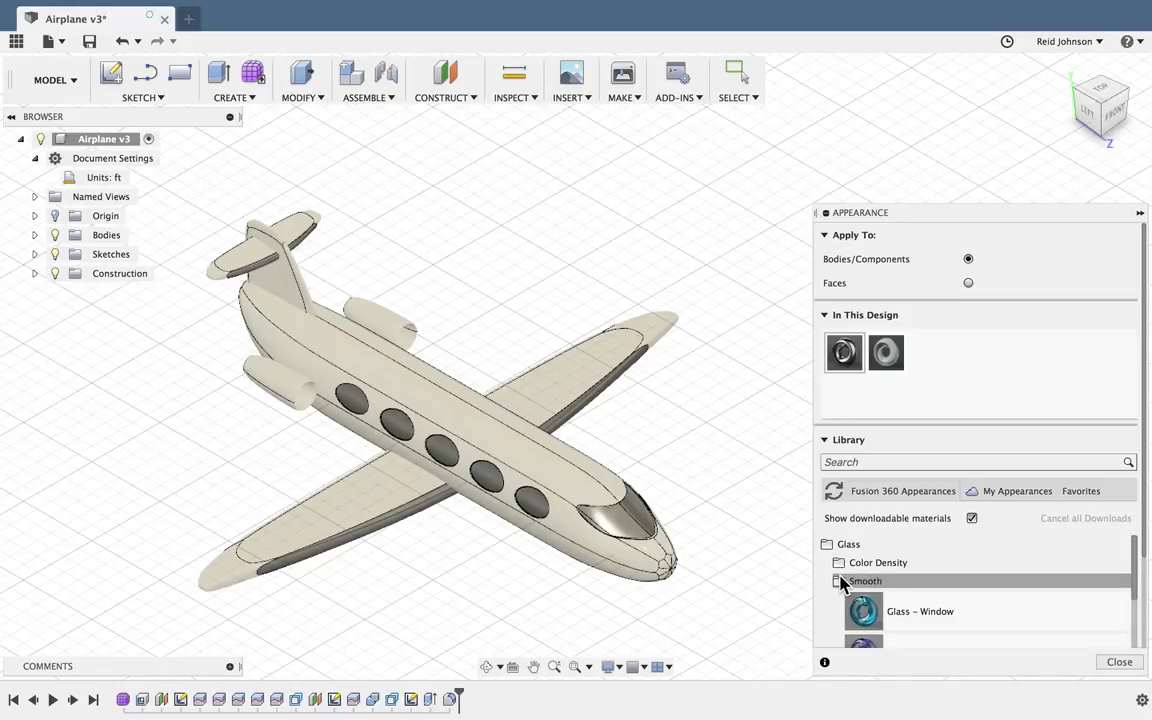
scroll(895, 583, down, 5)
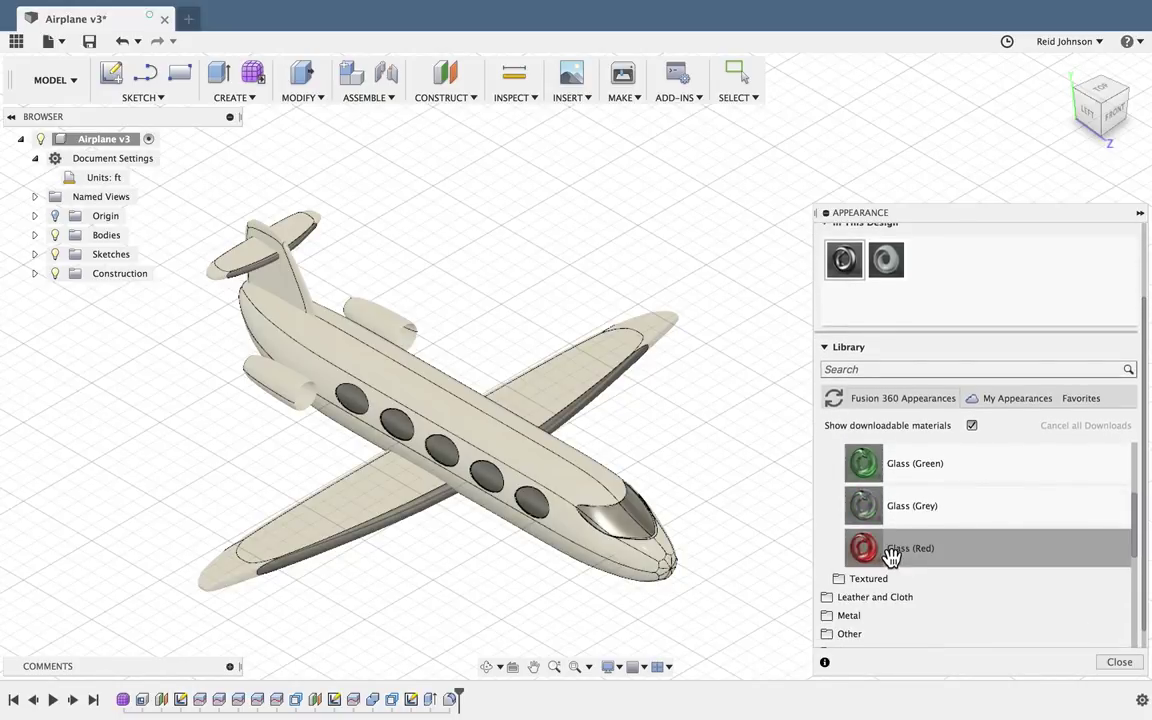
scroll(913, 537, up, 4)
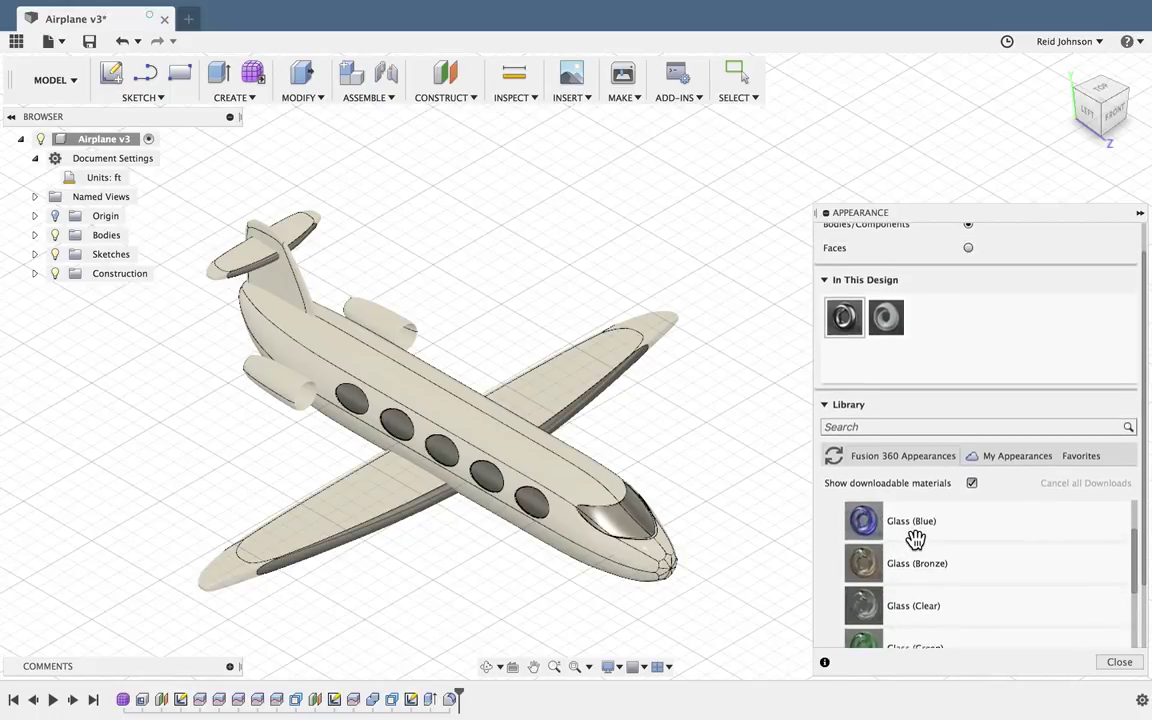
scroll(915, 540, down, 1)
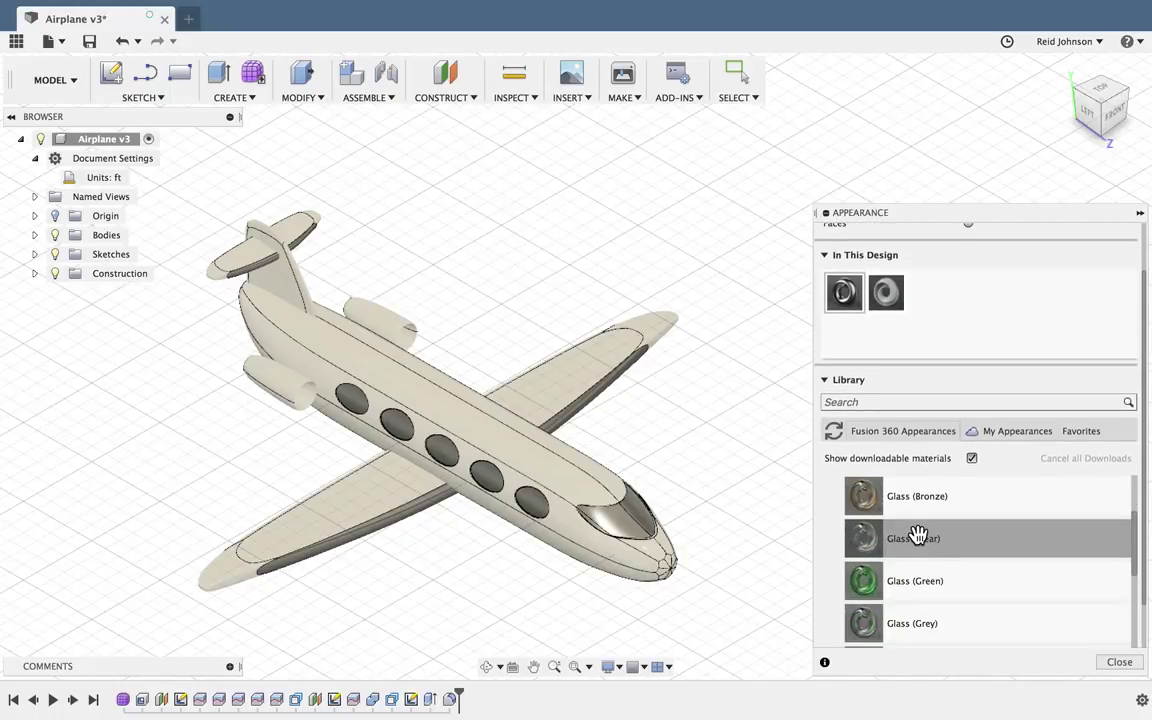
drag(918, 537, 632, 530)
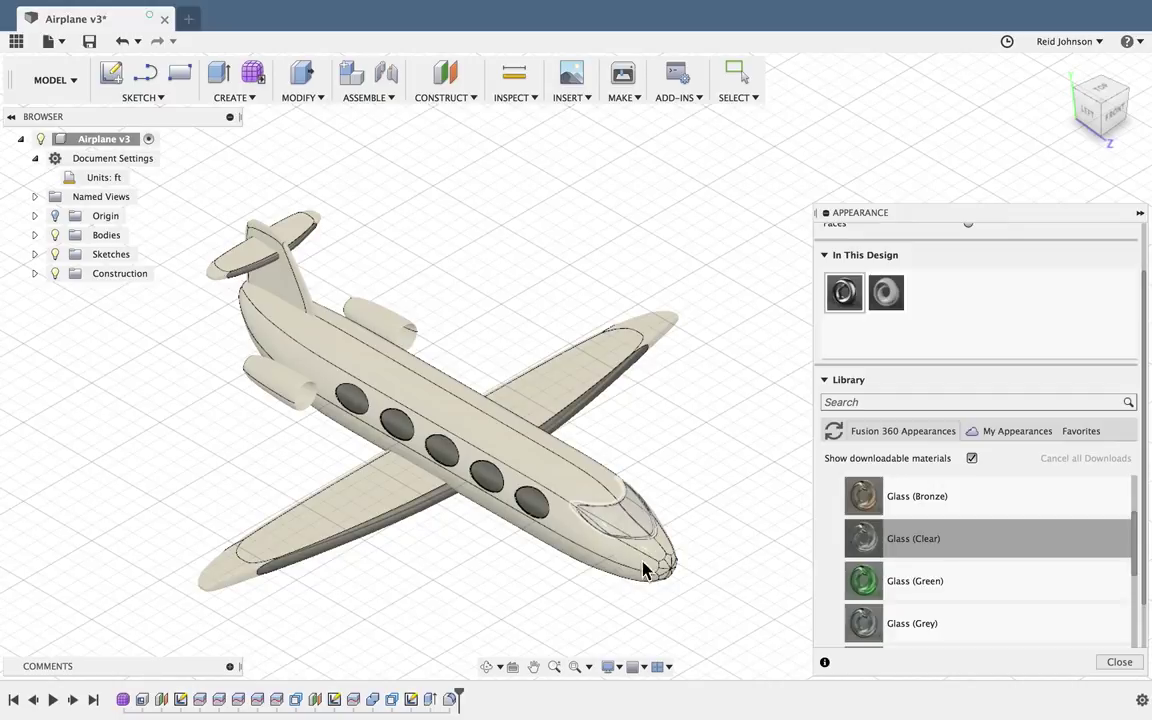
- Apply Glass (Clear) to the five cabin window bodies along the visible side of the fuselage
scroll(630, 527, up, 5)
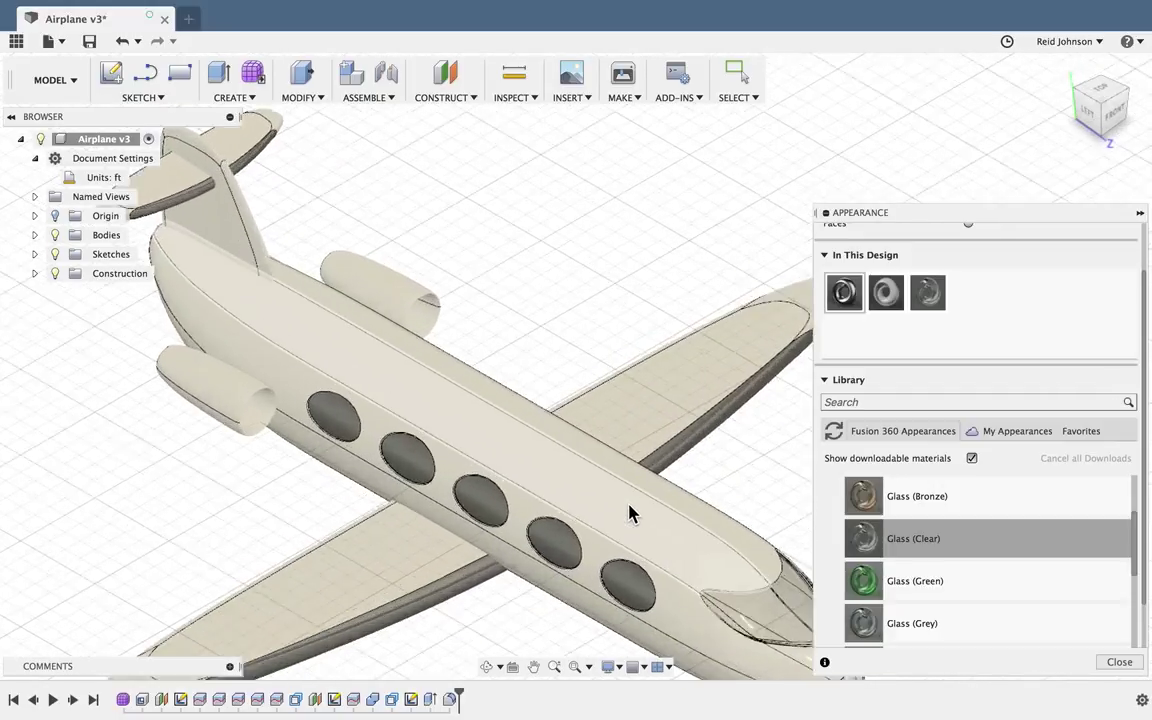
scroll(630, 513, up, 3)
drag(892, 535, 586, 491)
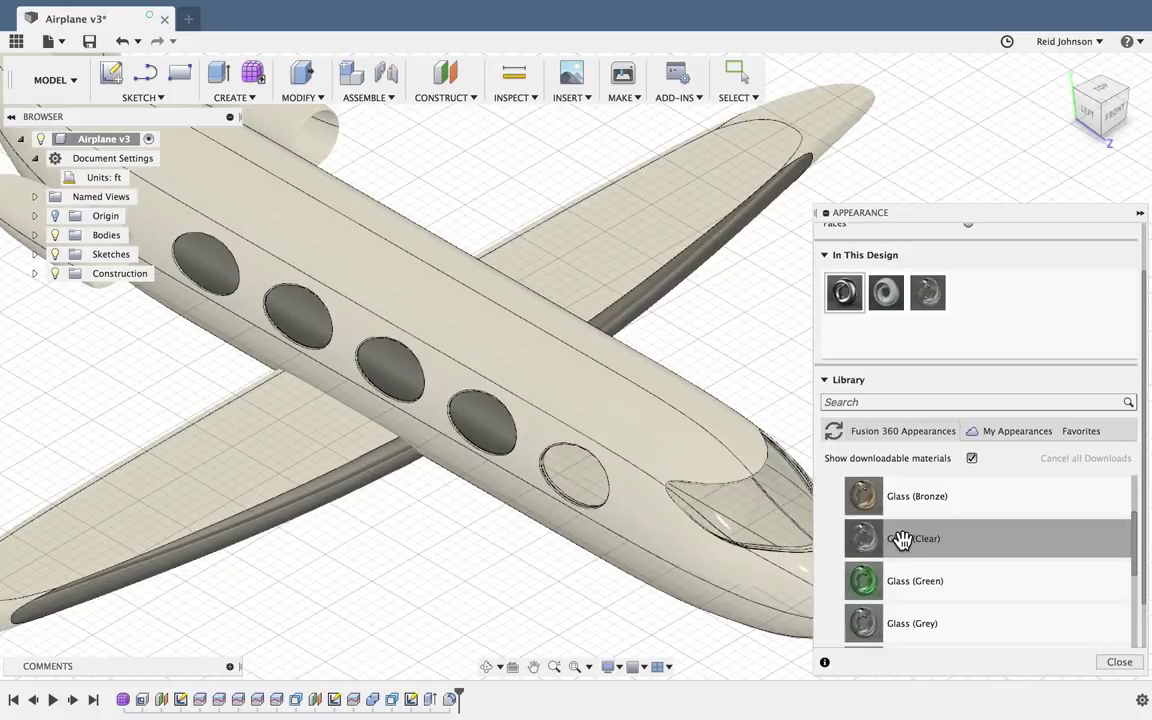
drag(902, 540, 502, 427)
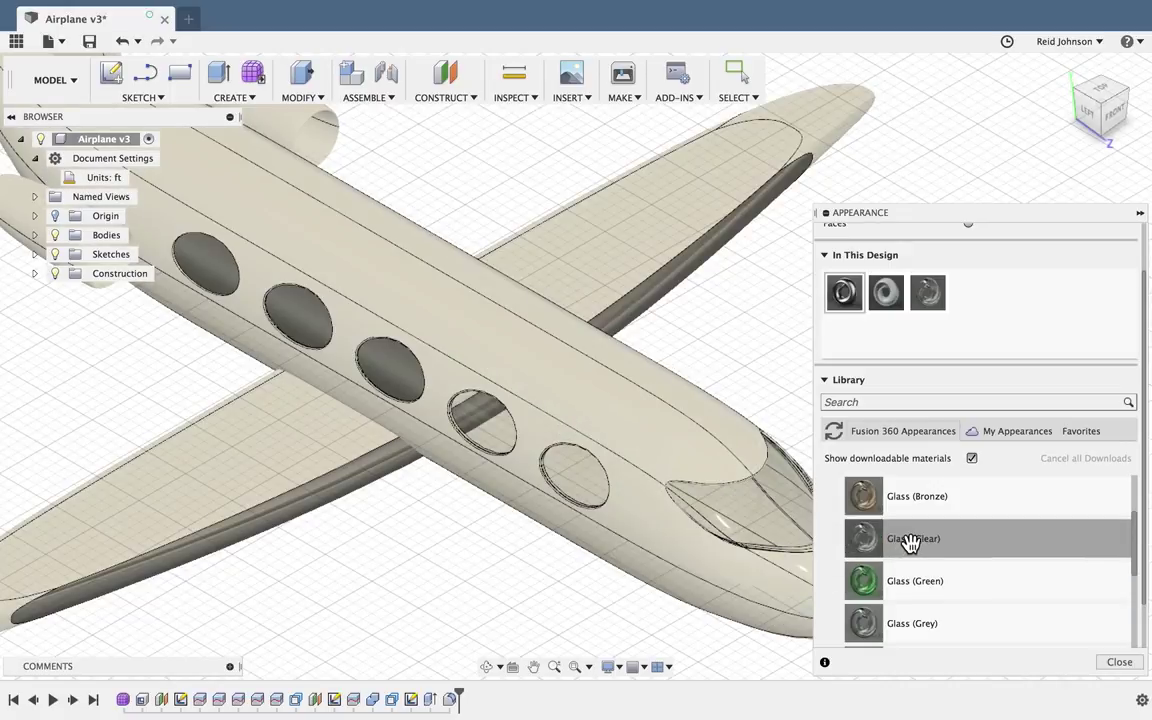
drag(910, 541, 405, 385)
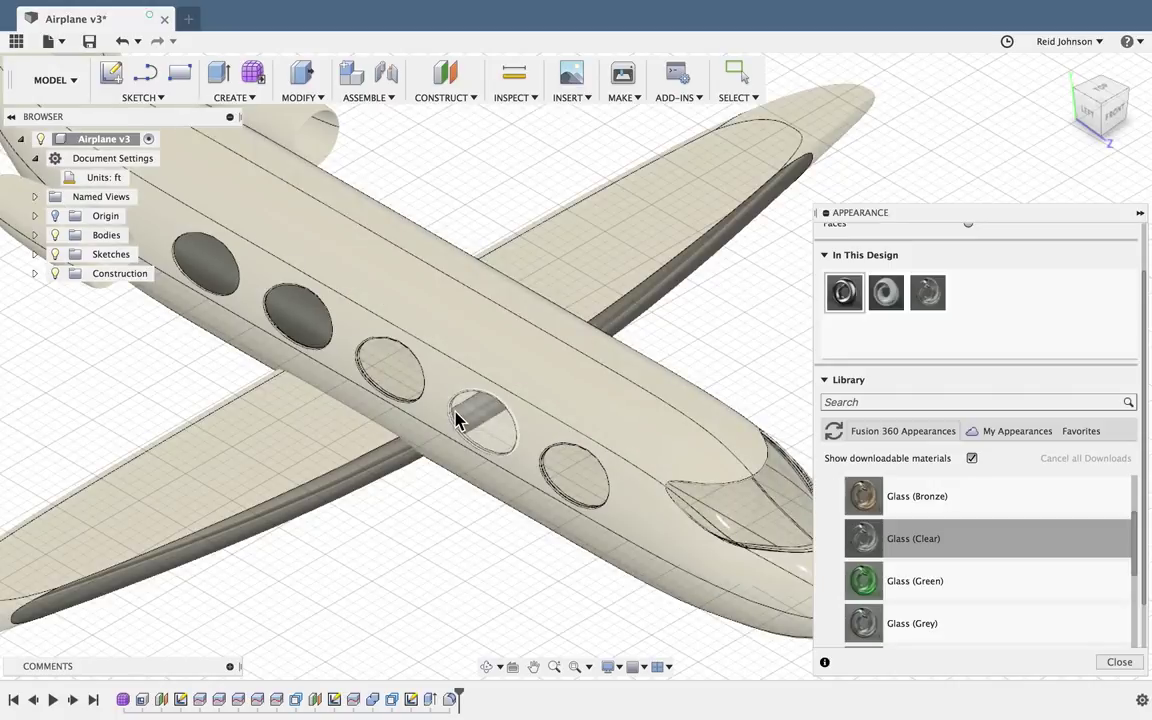
drag(877, 527, 419, 404)
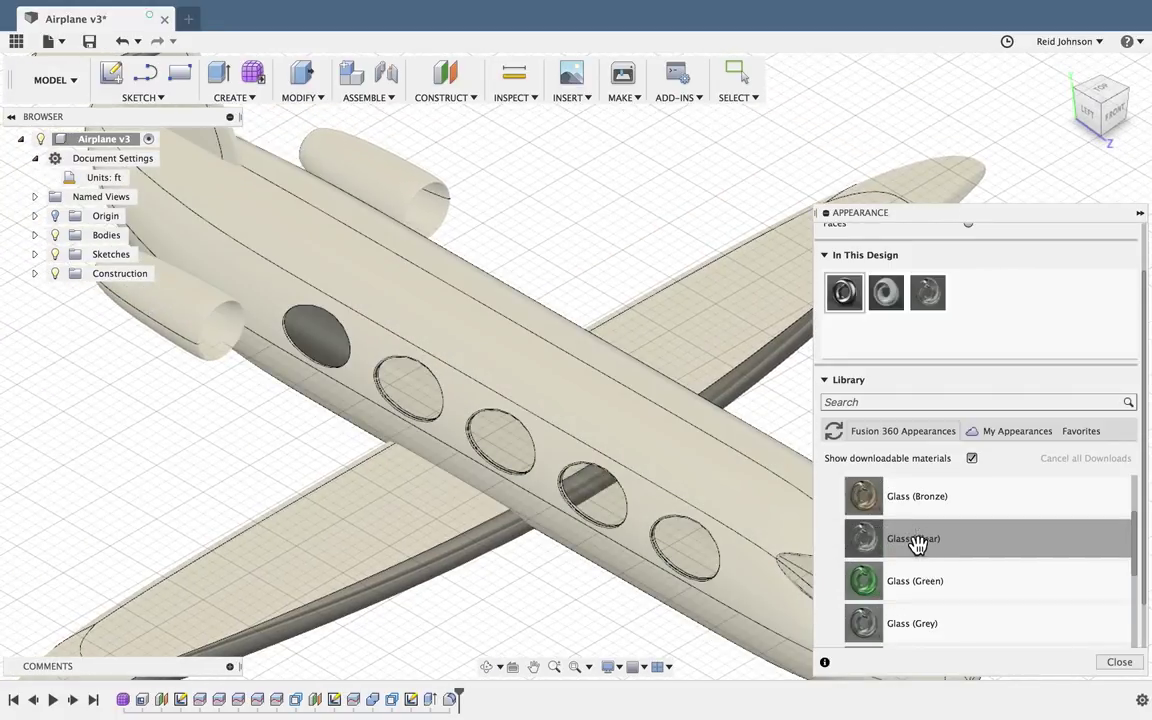
drag(918, 545, 327, 362)
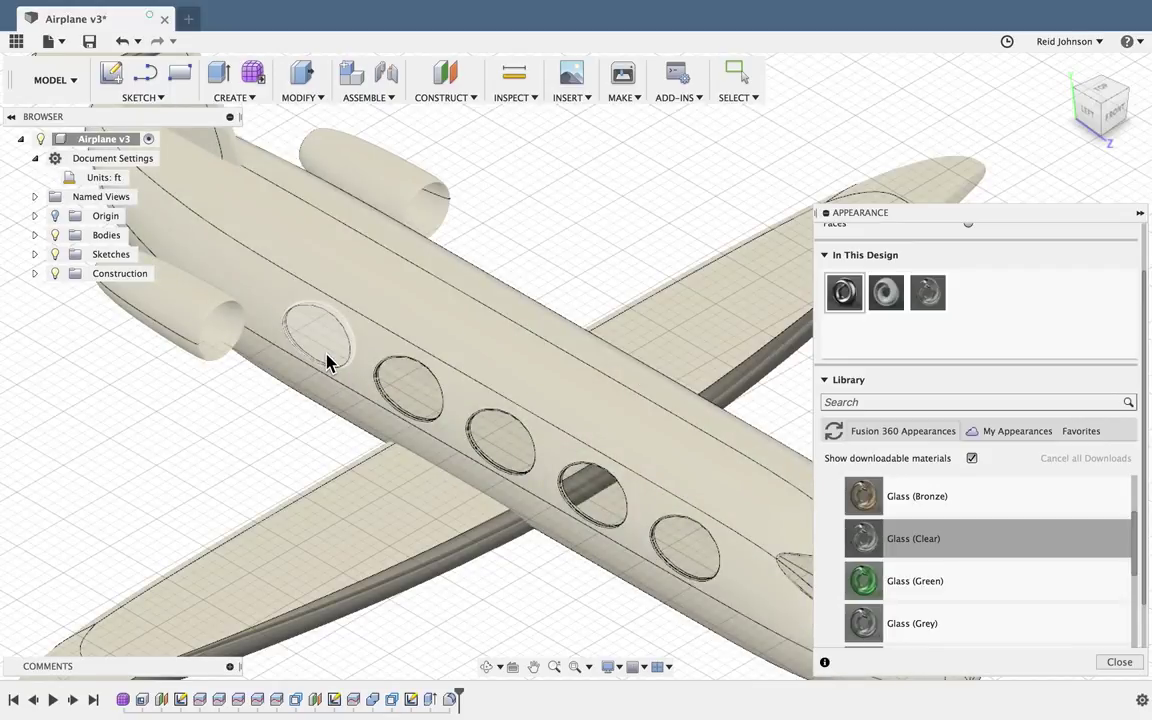
- Apply Glass (Clear) to the five cabin window bodies on the opposite side of the fuselage
key(F6)
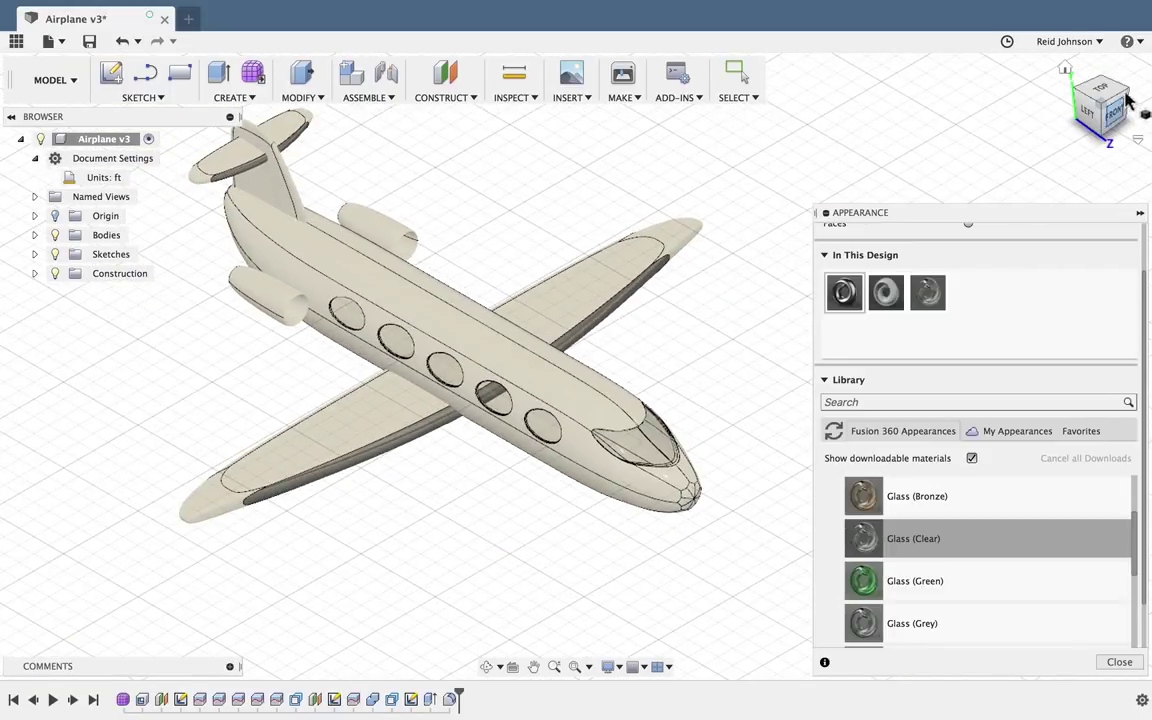
shift+middle_drag(579, 368, 752, 348)
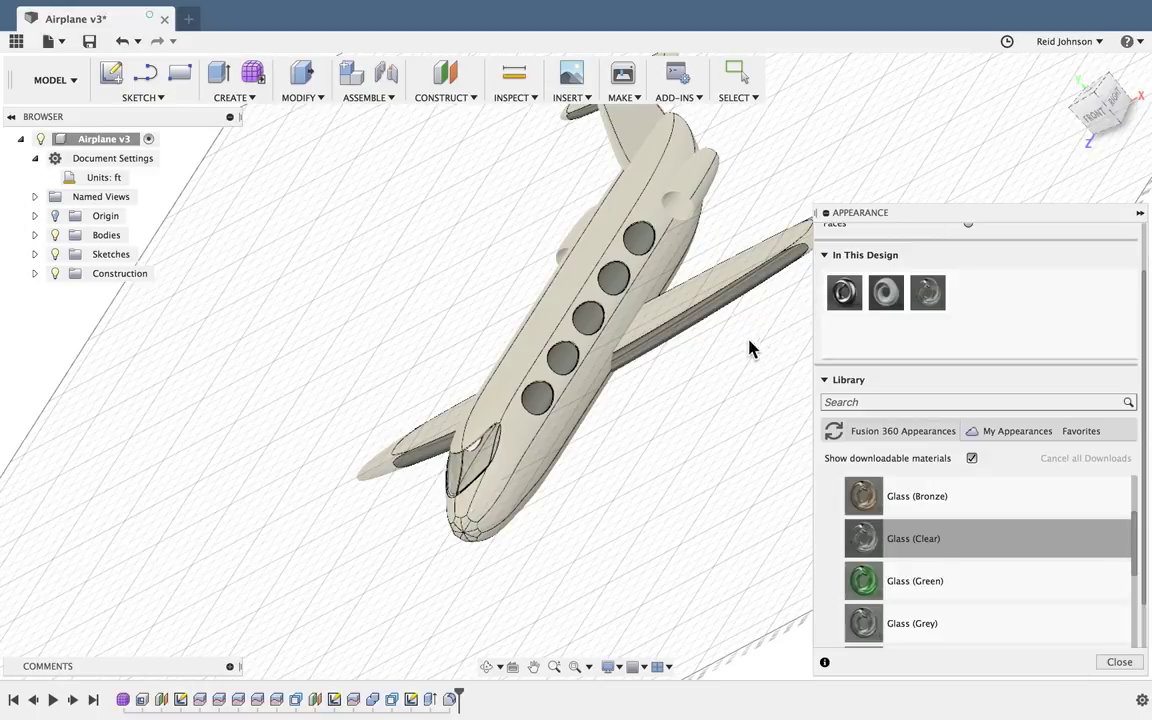
scroll(653, 393, up, 5)
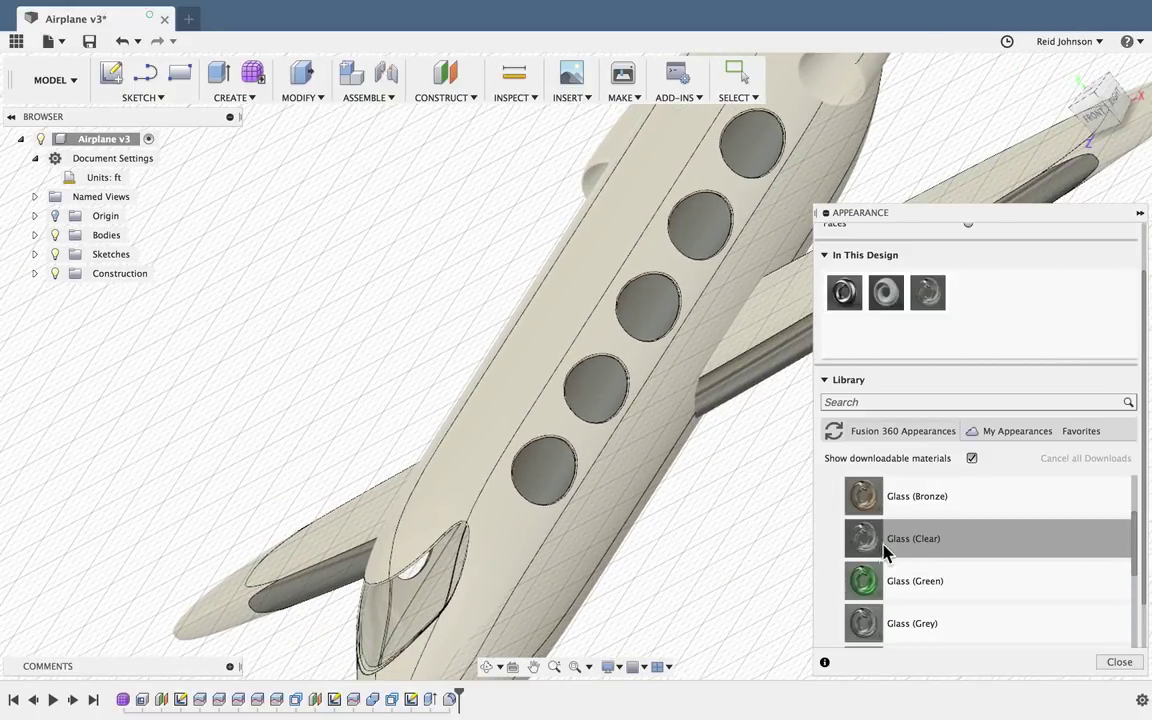
drag(897, 540, 543, 474)
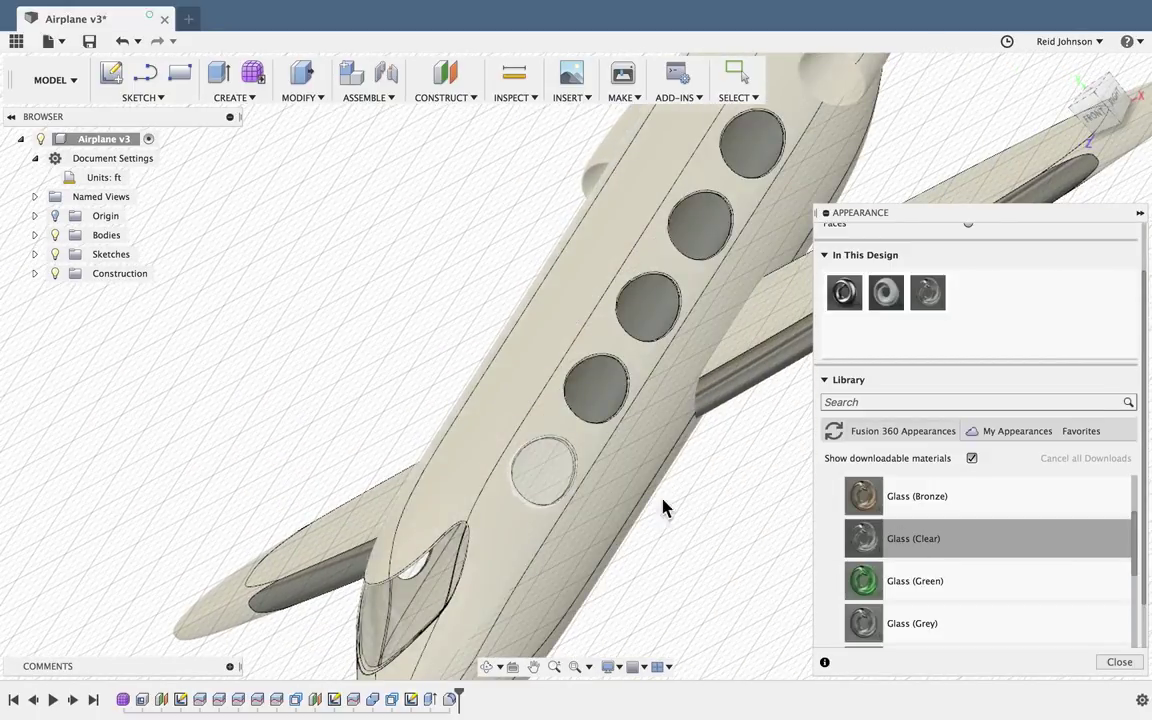
drag(900, 532, 604, 401)
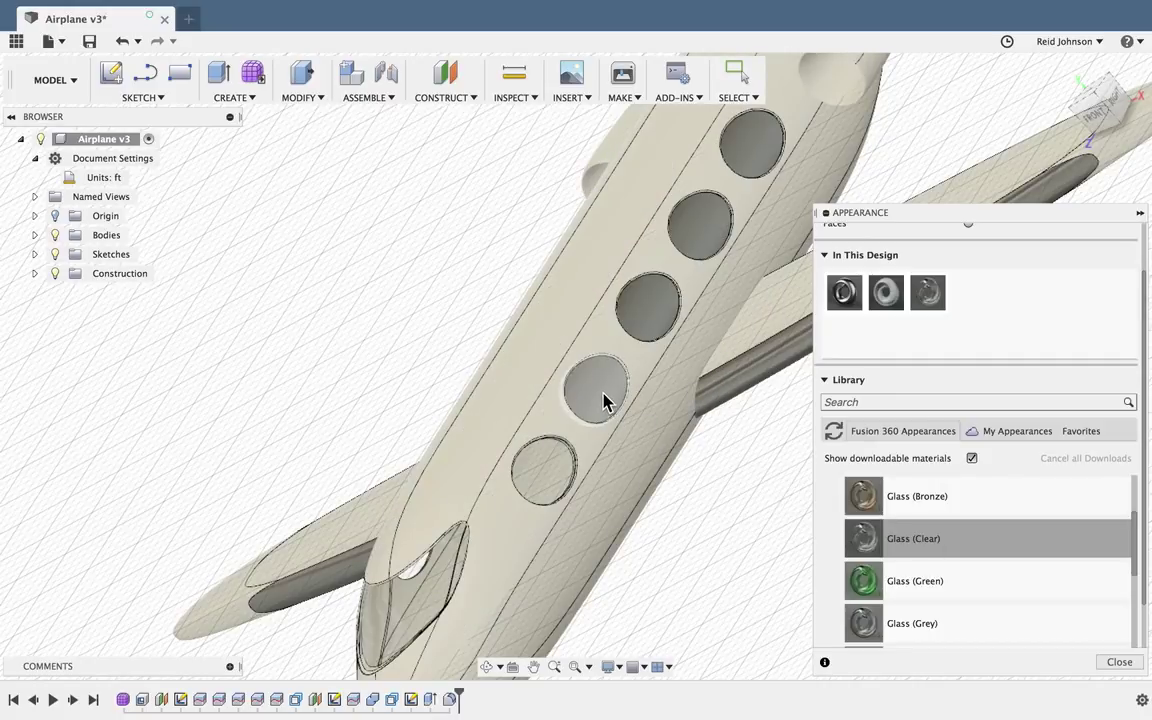
drag(923, 525, 648, 318)
shift+middle_drag(759, 430, 872, 481)
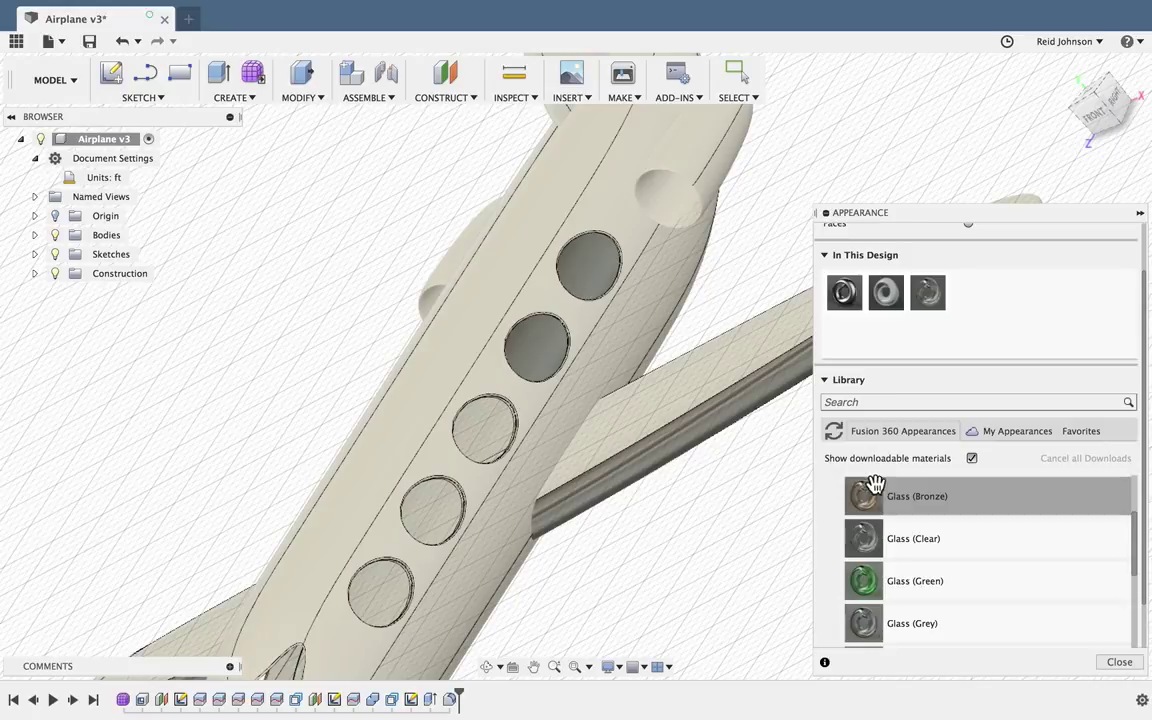
drag(910, 545, 550, 362)
drag(944, 543, 595, 292)
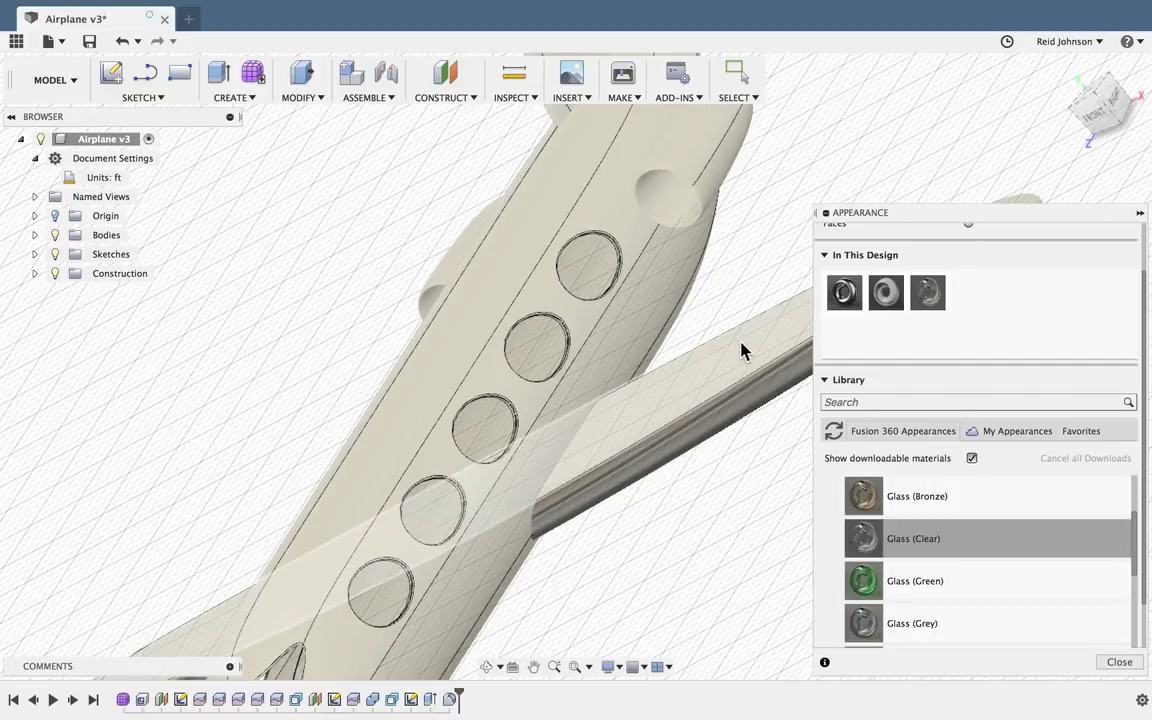
- Finish the appearance changes with the airplane in the home view and save a new version described as "User Saved"
click(1062, 72)
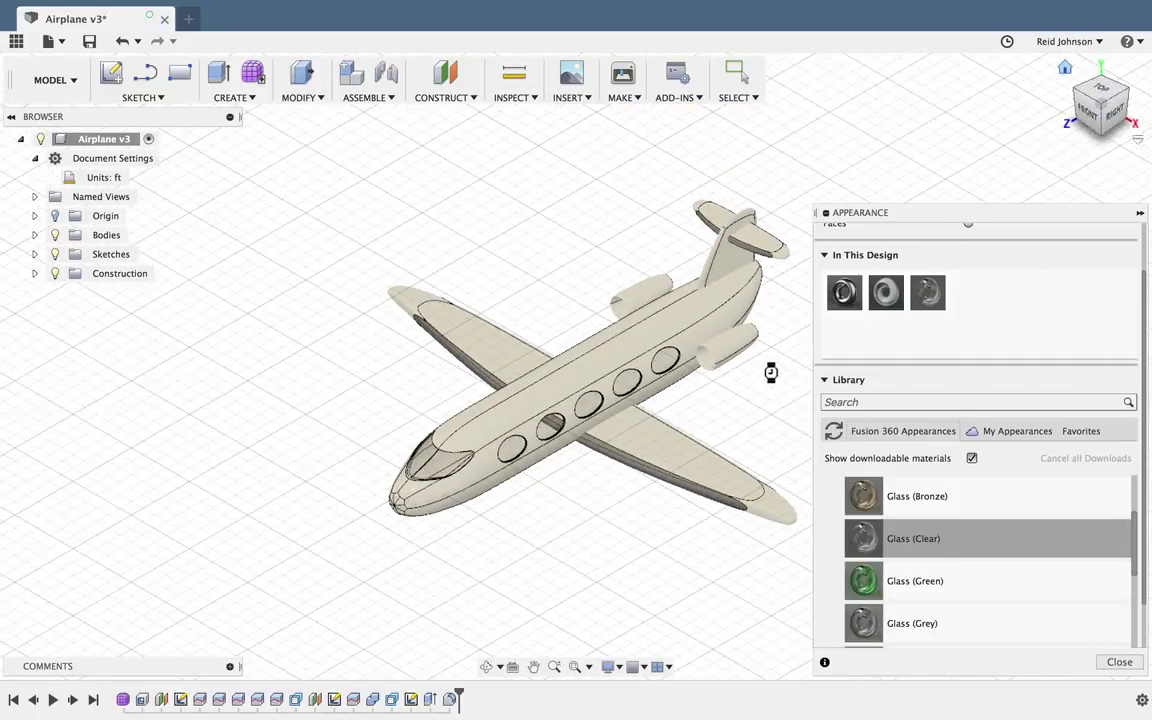
scroll(641, 507, up, 3)
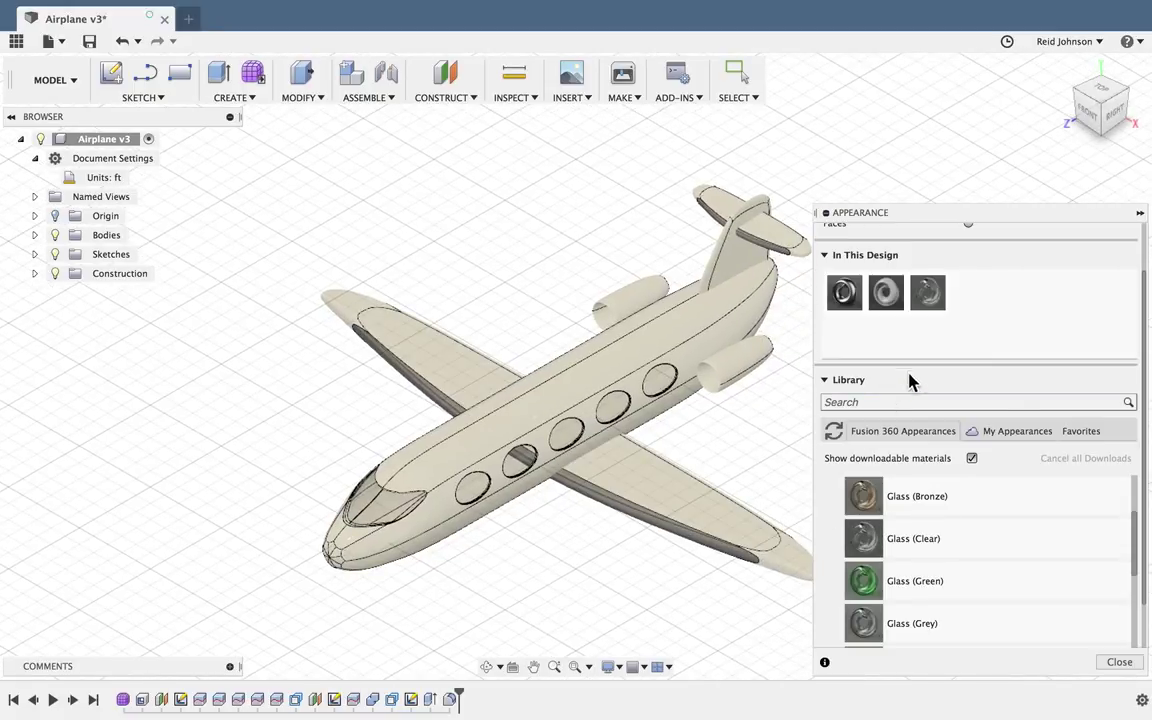
click(1116, 663)
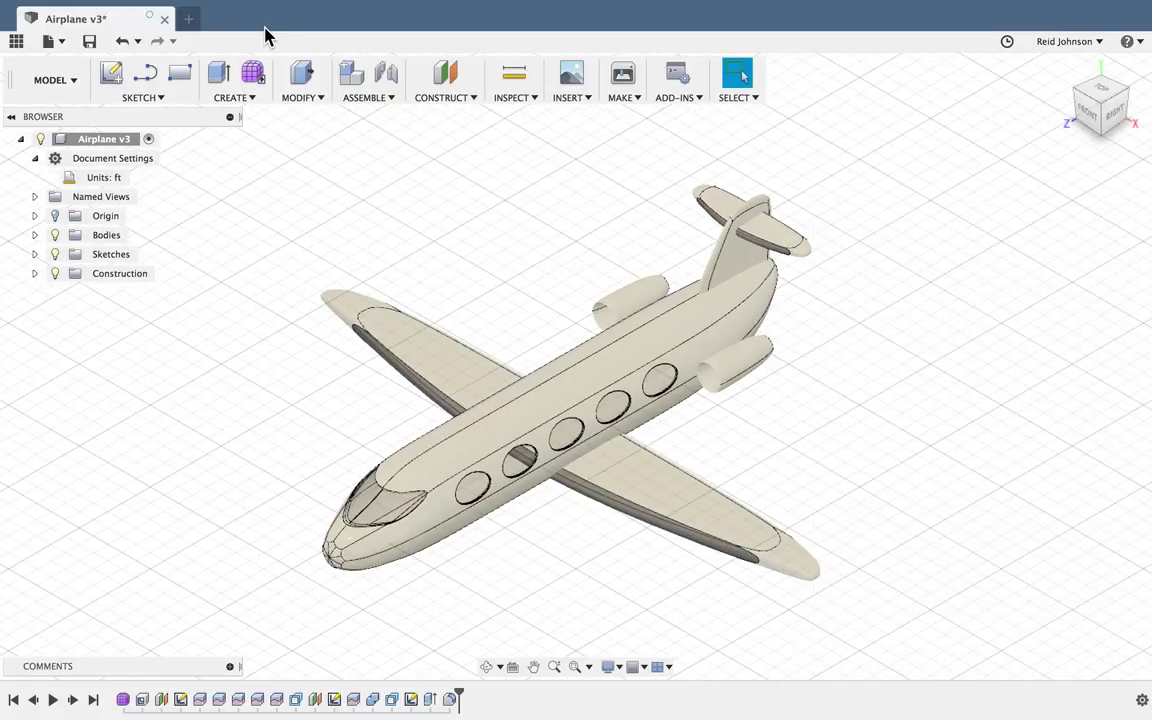
click(89, 41)
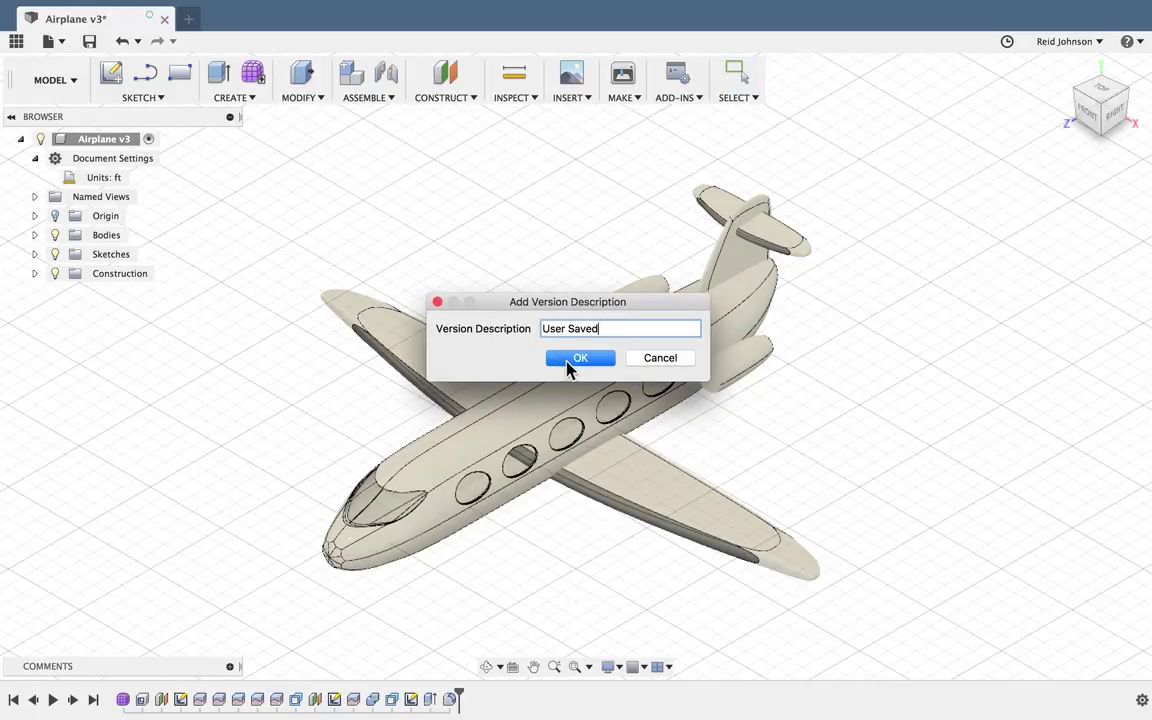
click(569, 362)
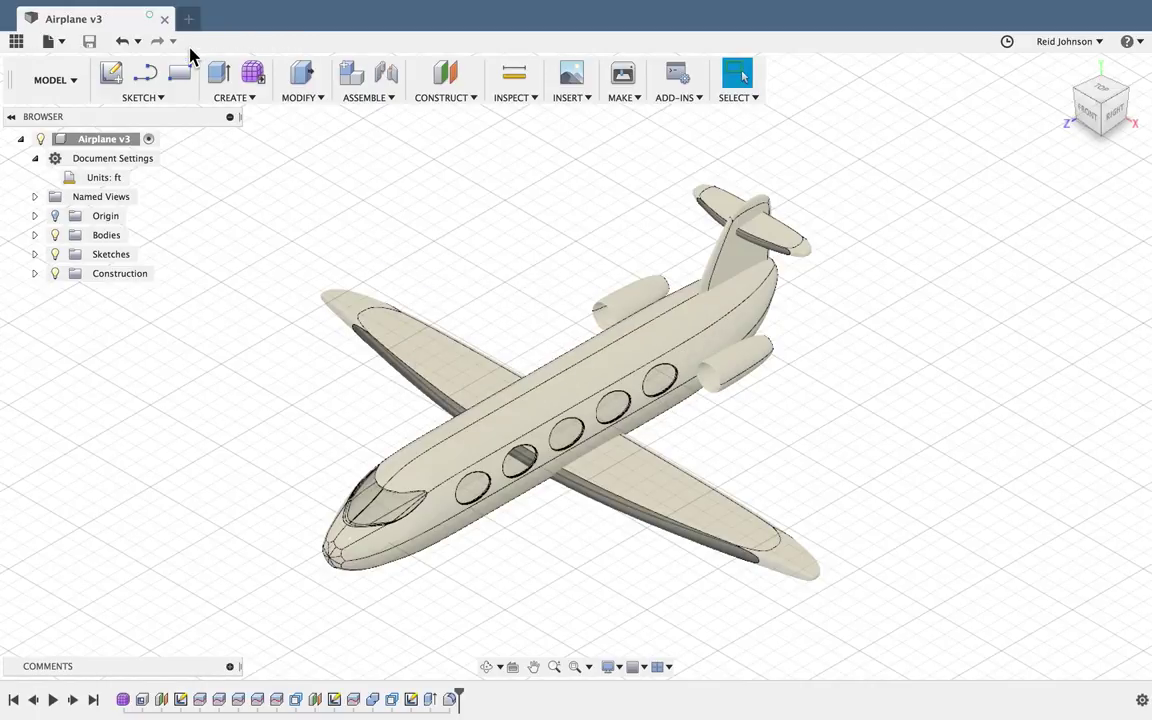
- Switch to the Render workspace and set the scene background to Environment
click(60, 93)
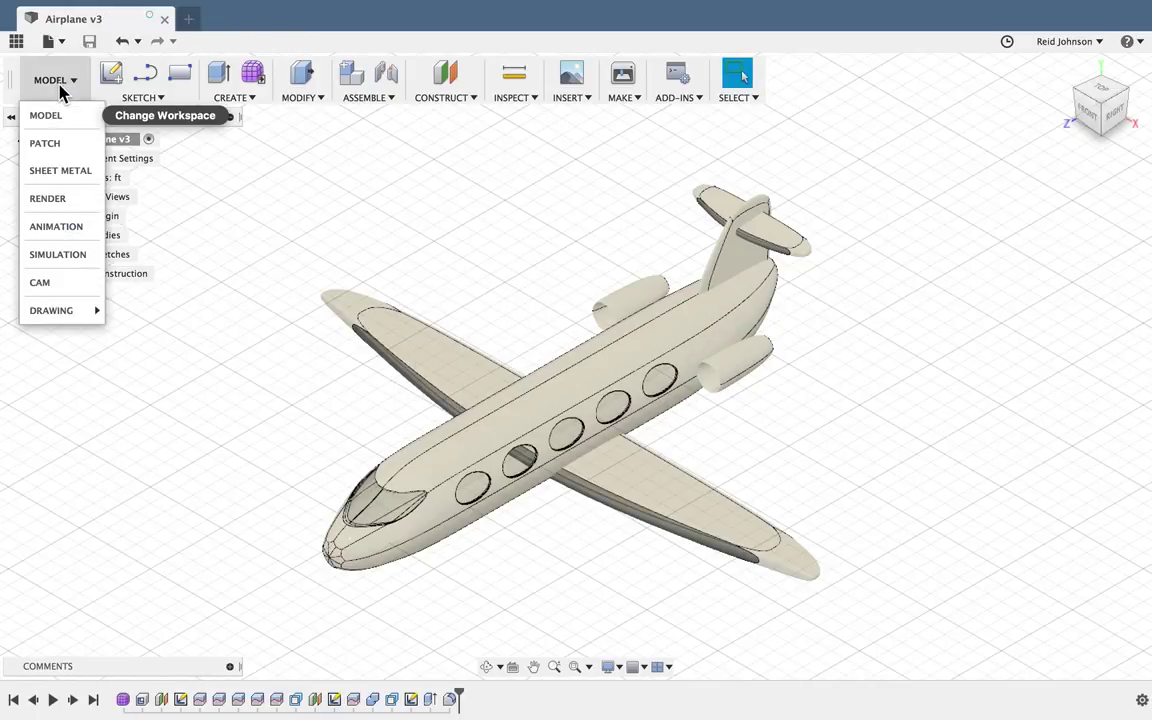
click(52, 198)
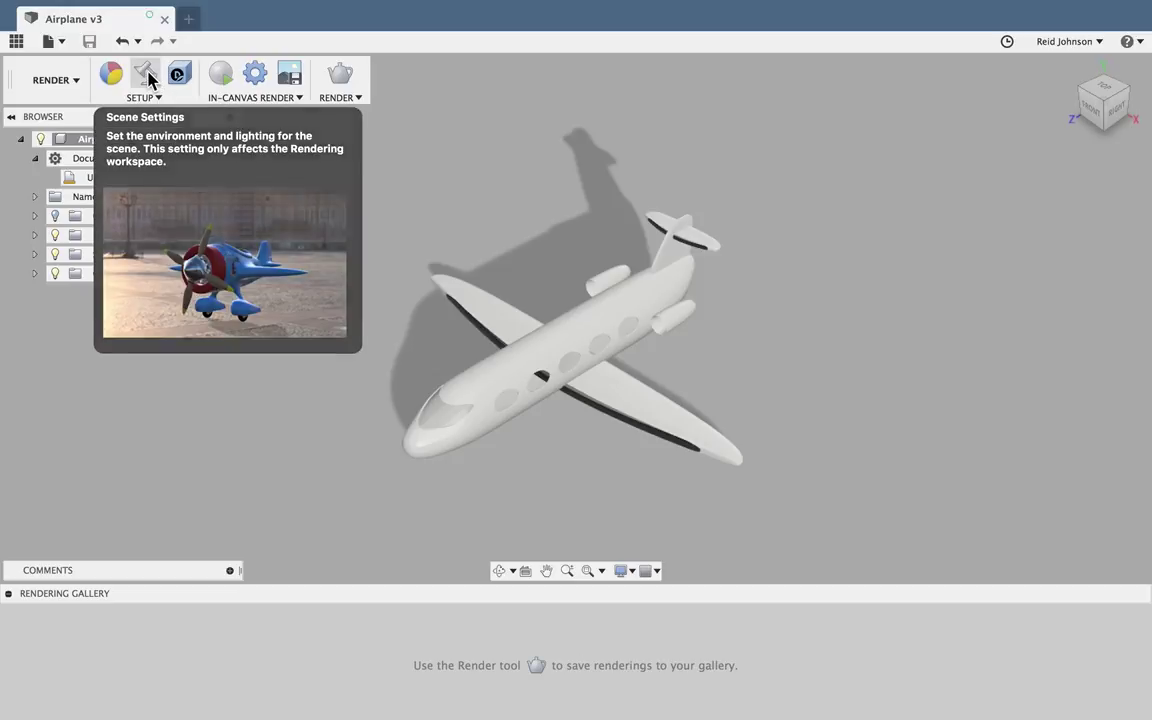
click(147, 80)
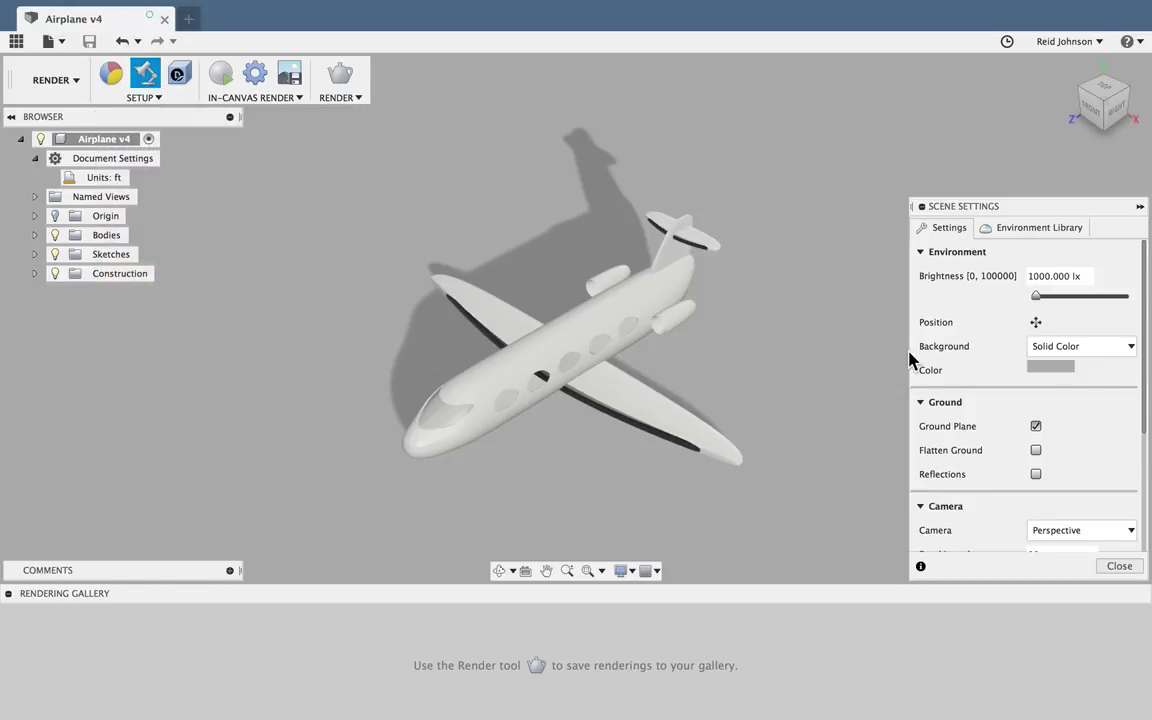
click(1098, 350)
click(1085, 369)
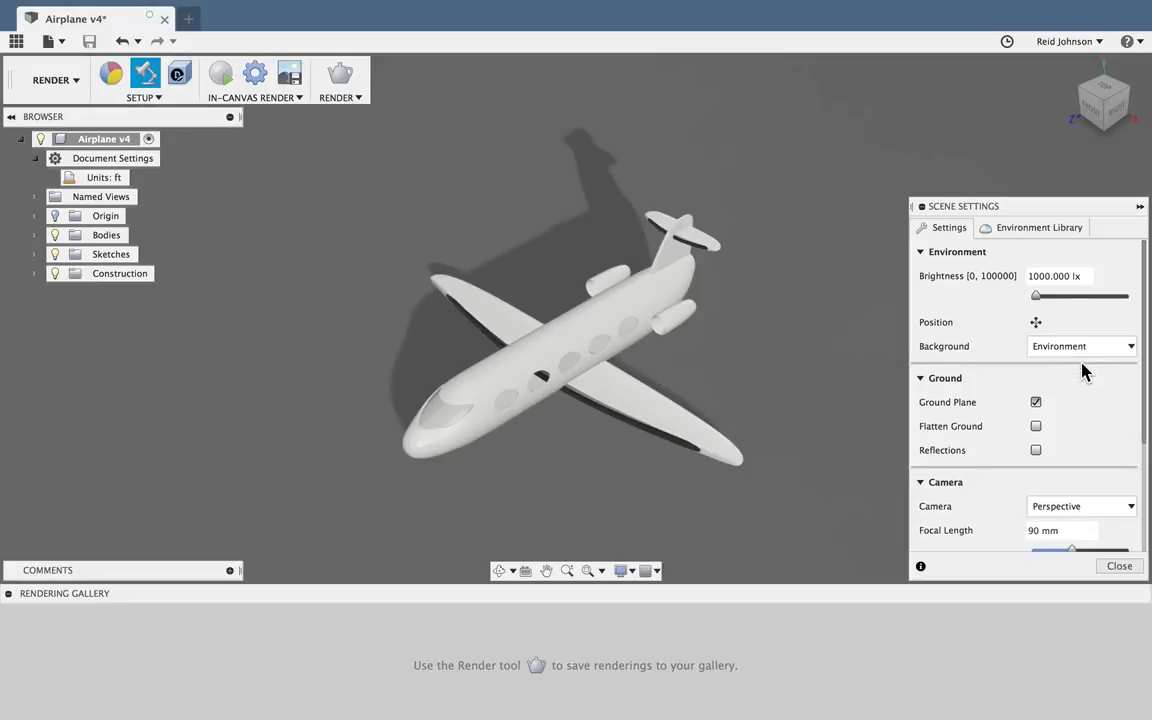
- Apply the Plaza environment from the Fusion 360 library and orbit to a low front-right view with the airplane against the sky
click(1022, 233)
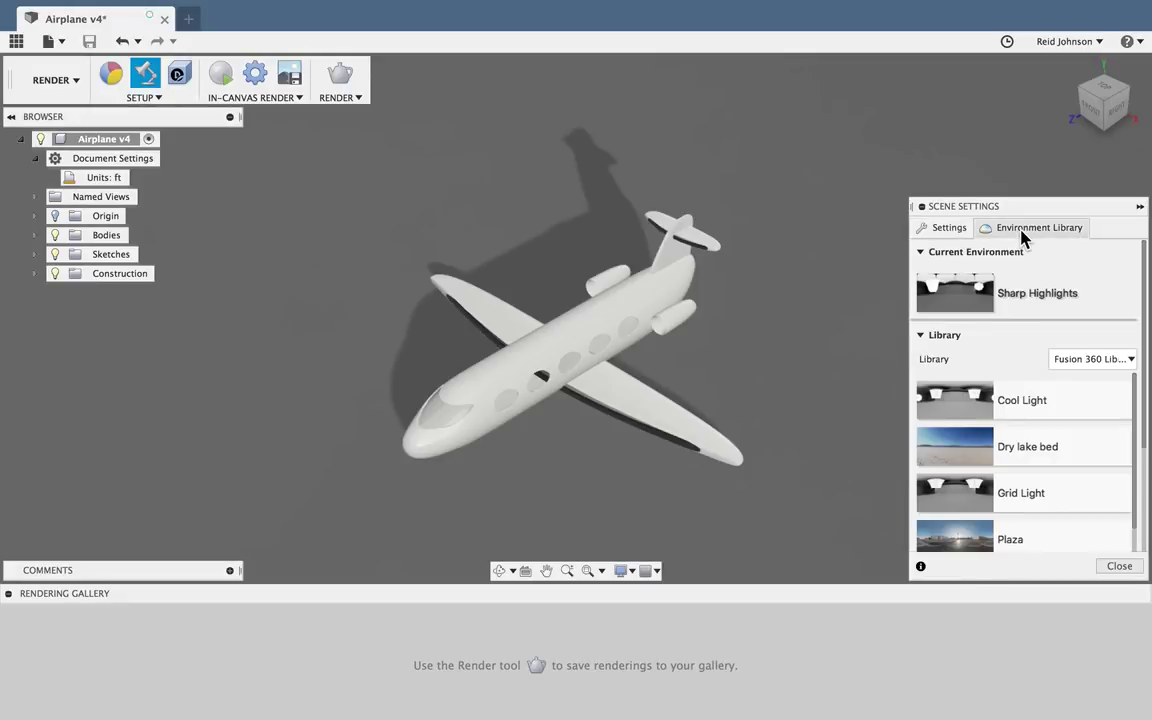
drag(981, 209, 895, 126)
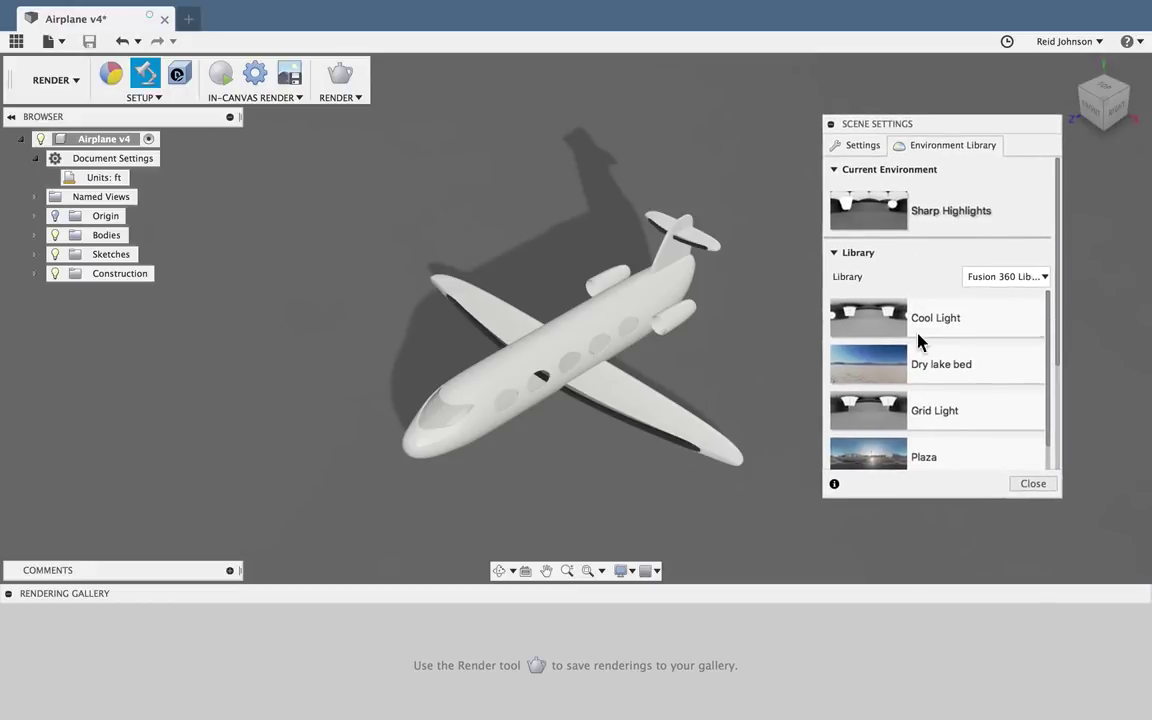
scroll(919, 377, down, 1)
scroll(919, 377, down, 1)
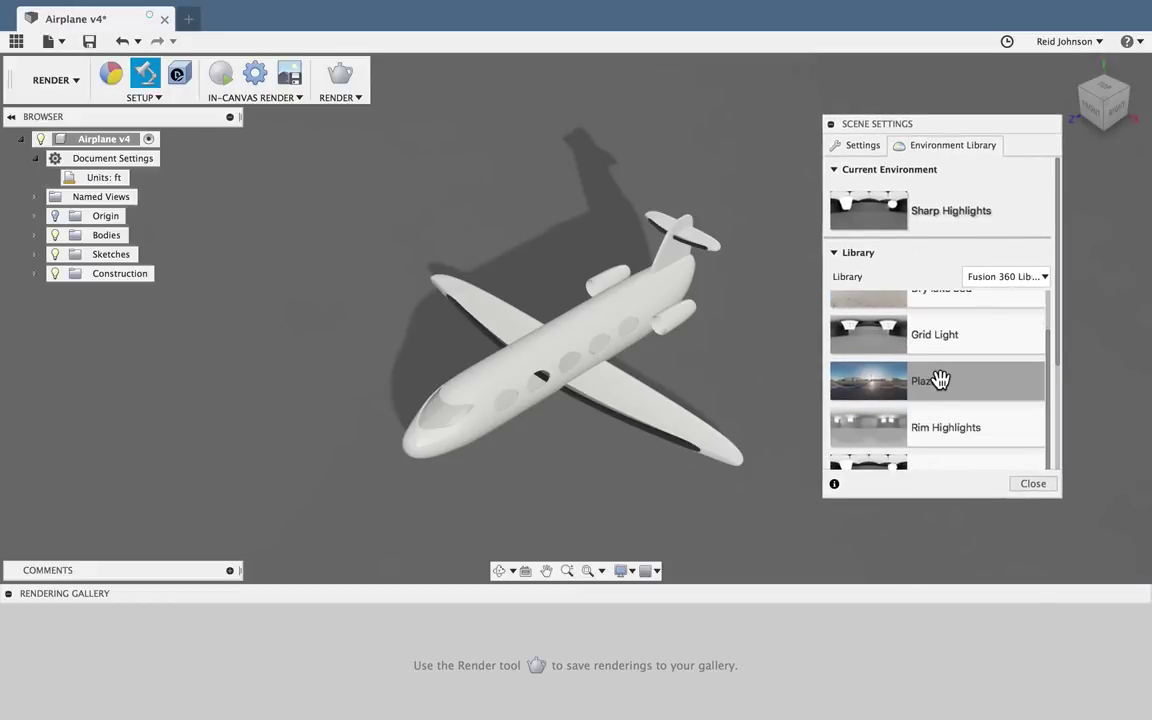
double_click(938, 380)
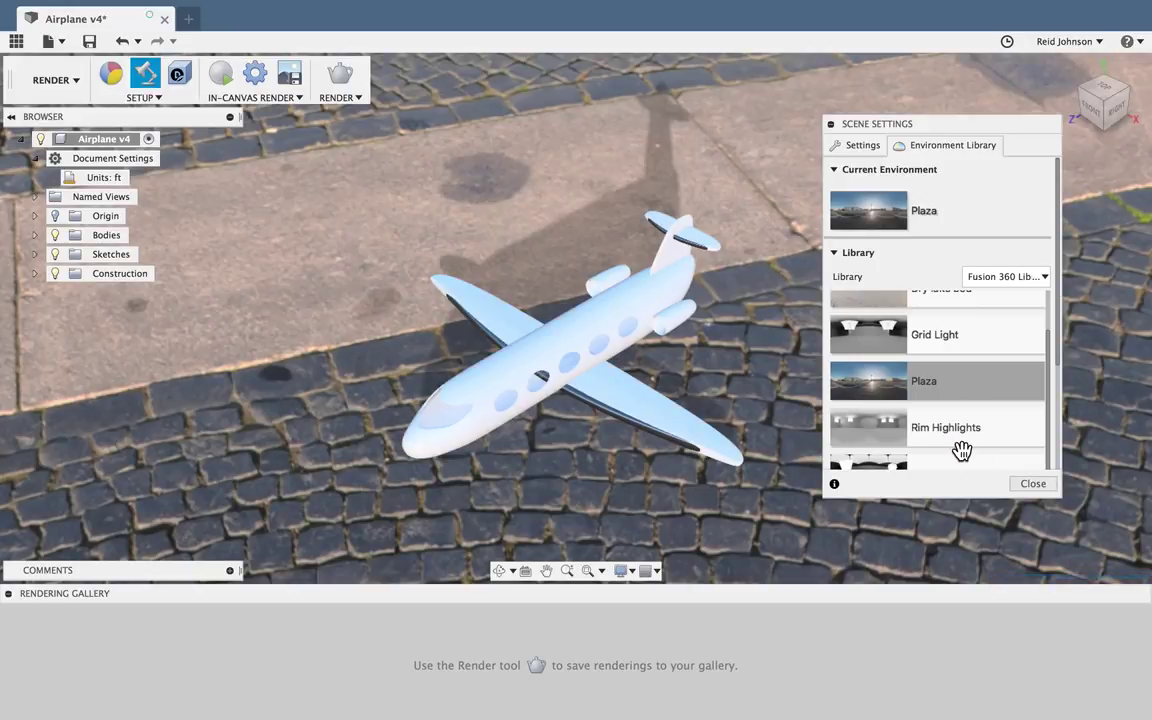
mouse_move(1005, 118)
shift+middle_down()
mouse_move(1103, 97)
mouse_move(1110, 66)
mouse_move(1118, 73)
shift+middle_up()
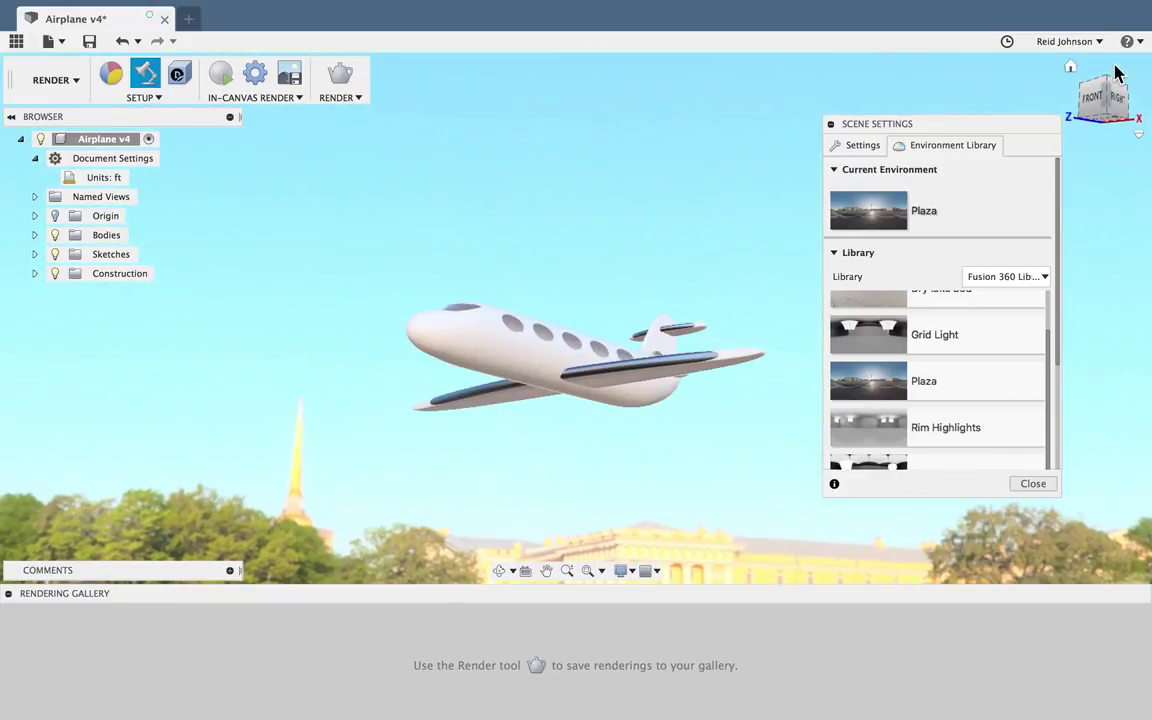
- Download the Crossroads environment, use it for the scene, and close the scene settings
scroll(941, 400, down, 5)
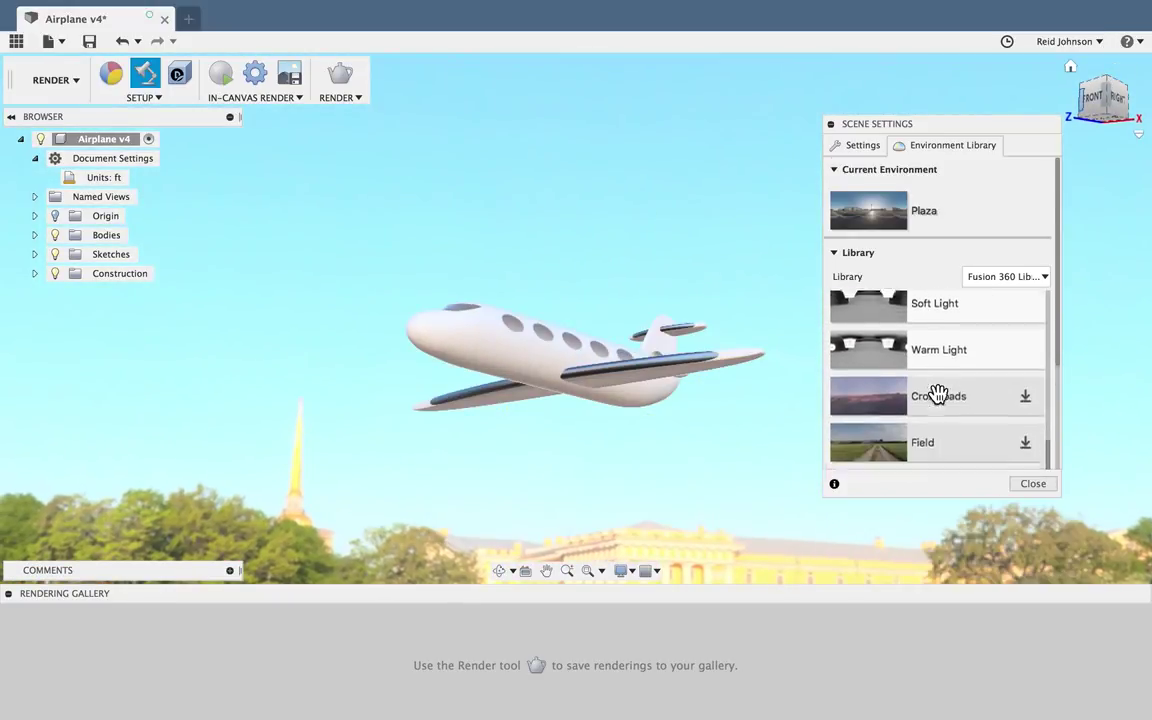
scroll(938, 395, down, 3)
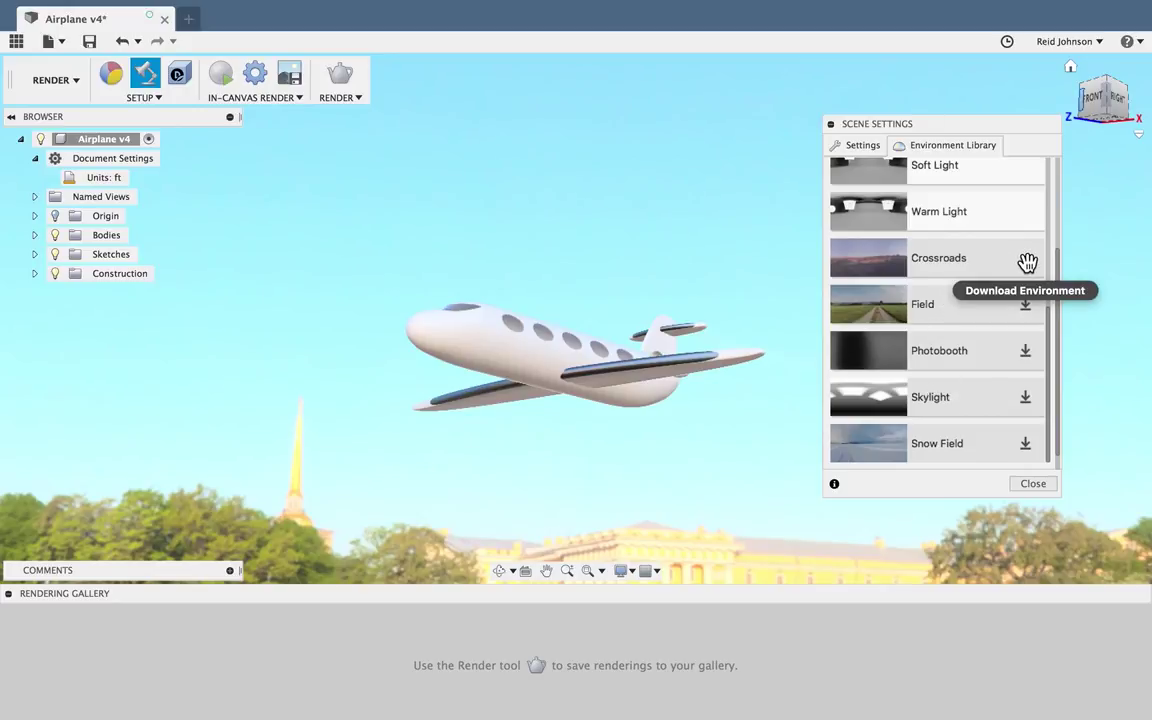
click(1020, 443)
click(1034, 486)
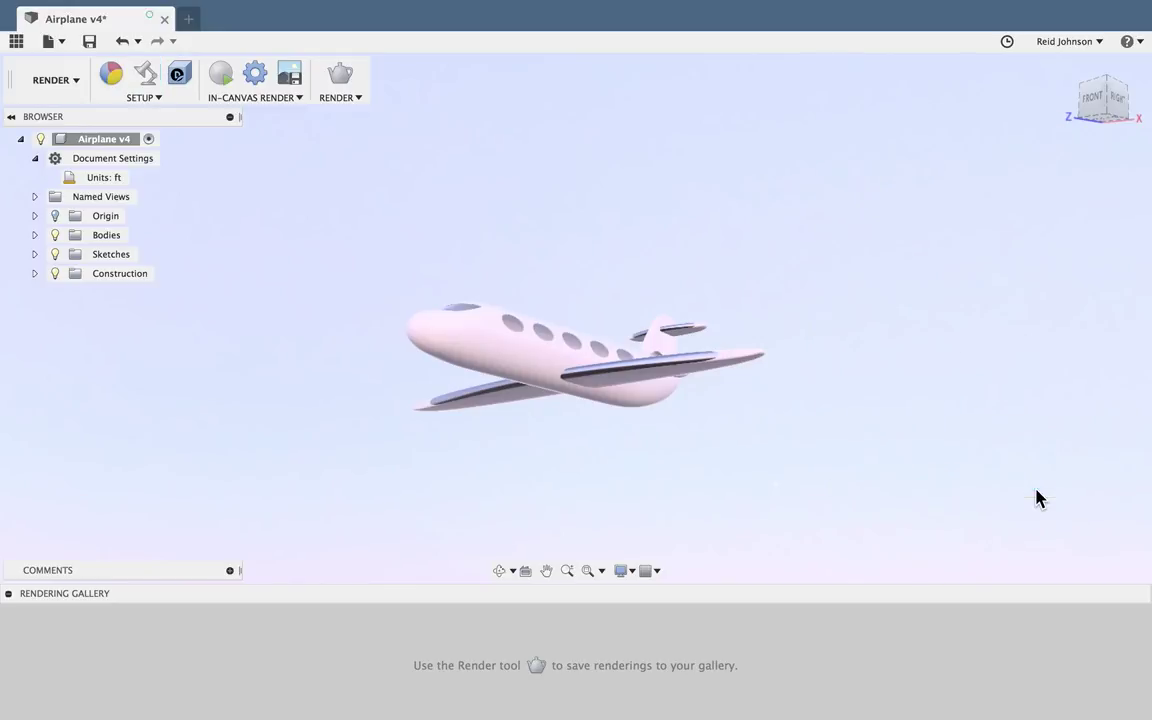
- Set the scene camera's focal length to 65 mm and its aspect ratio to 16:9 Widescreen
click(146, 74)
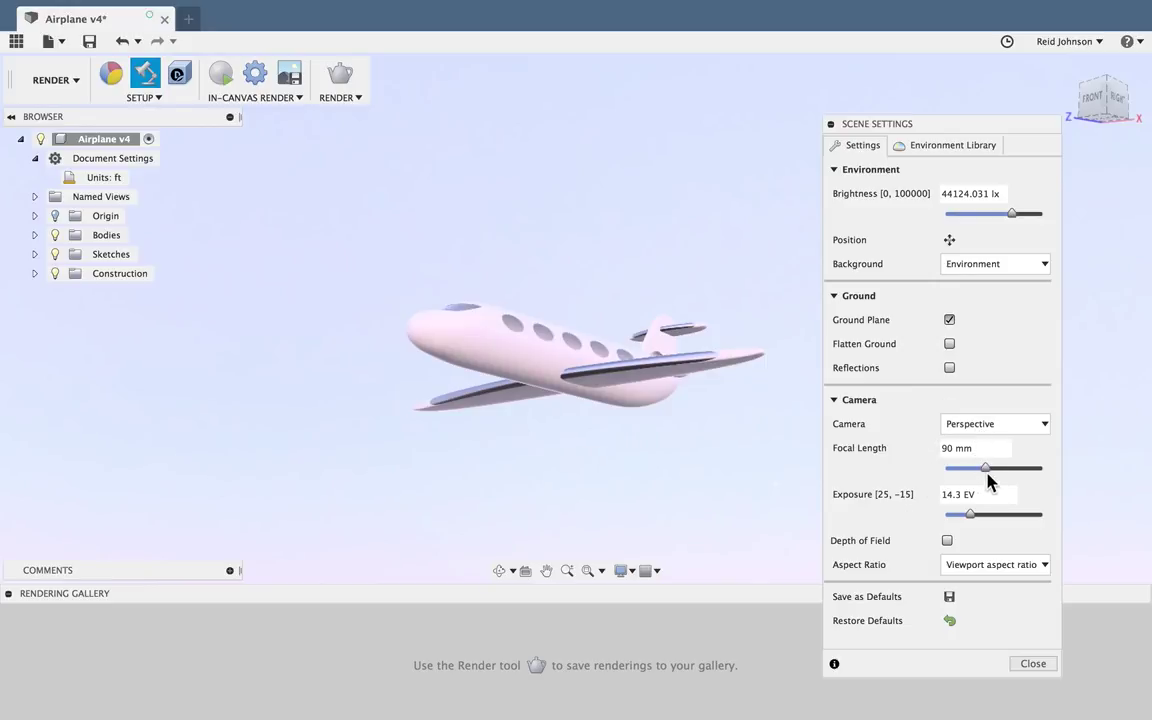
drag(986, 476, 974, 476)
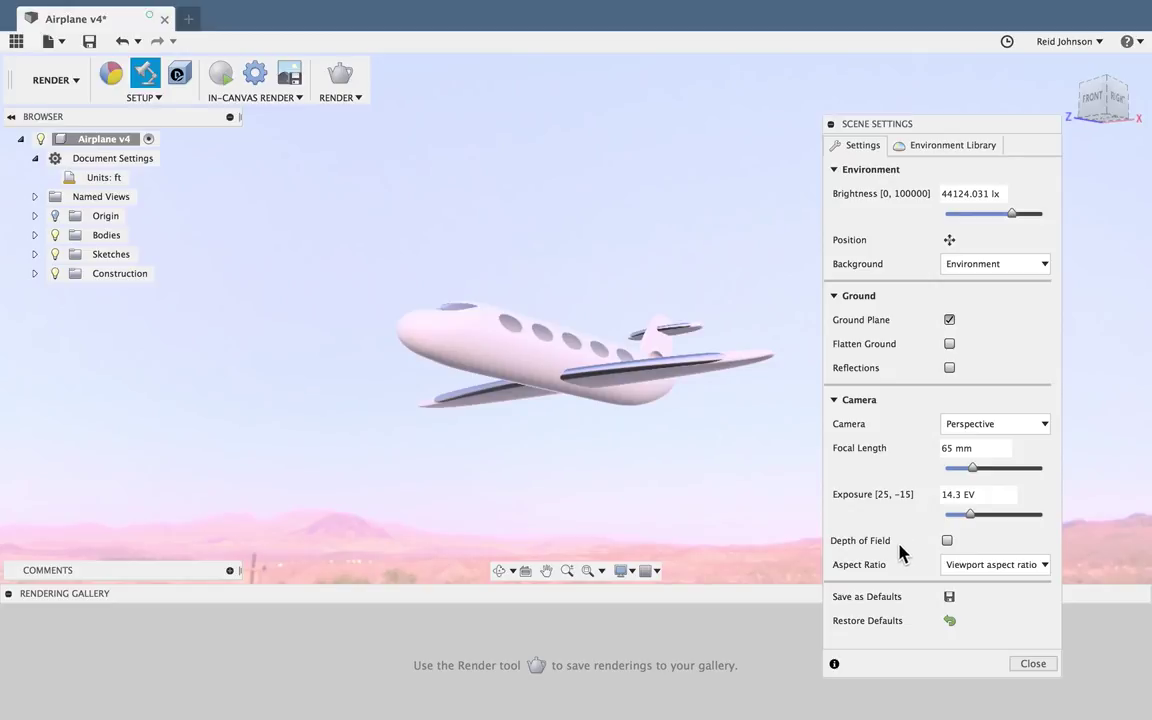
click(945, 566)
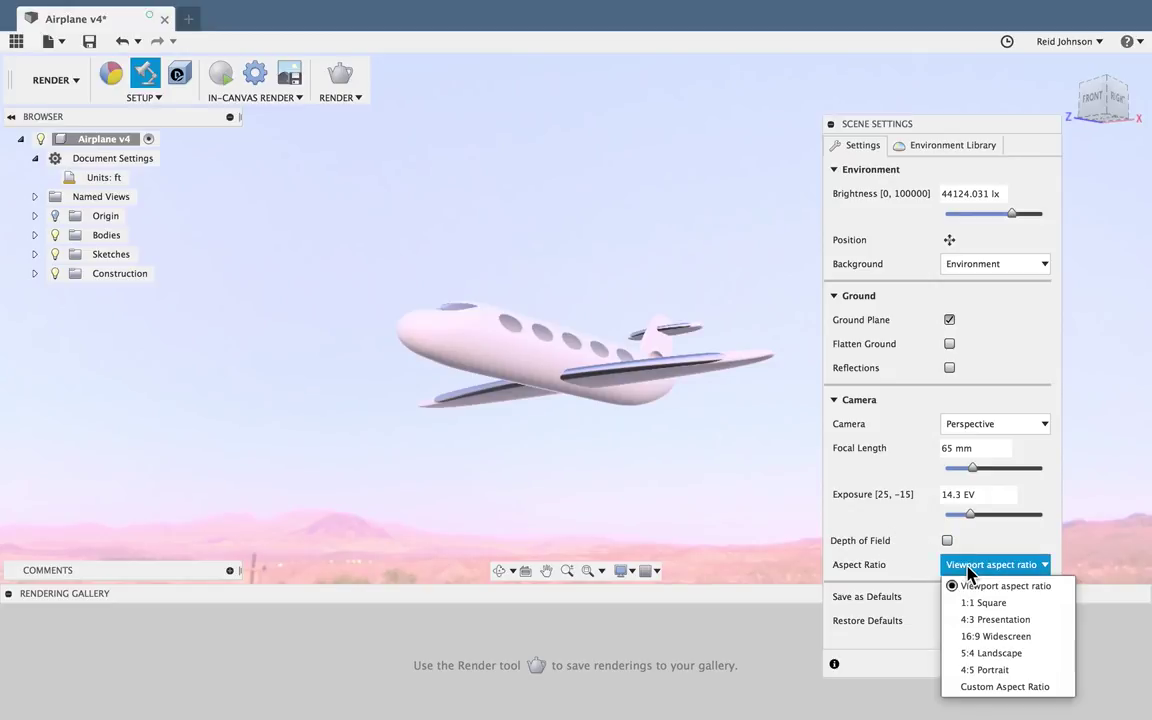
click(975, 636)
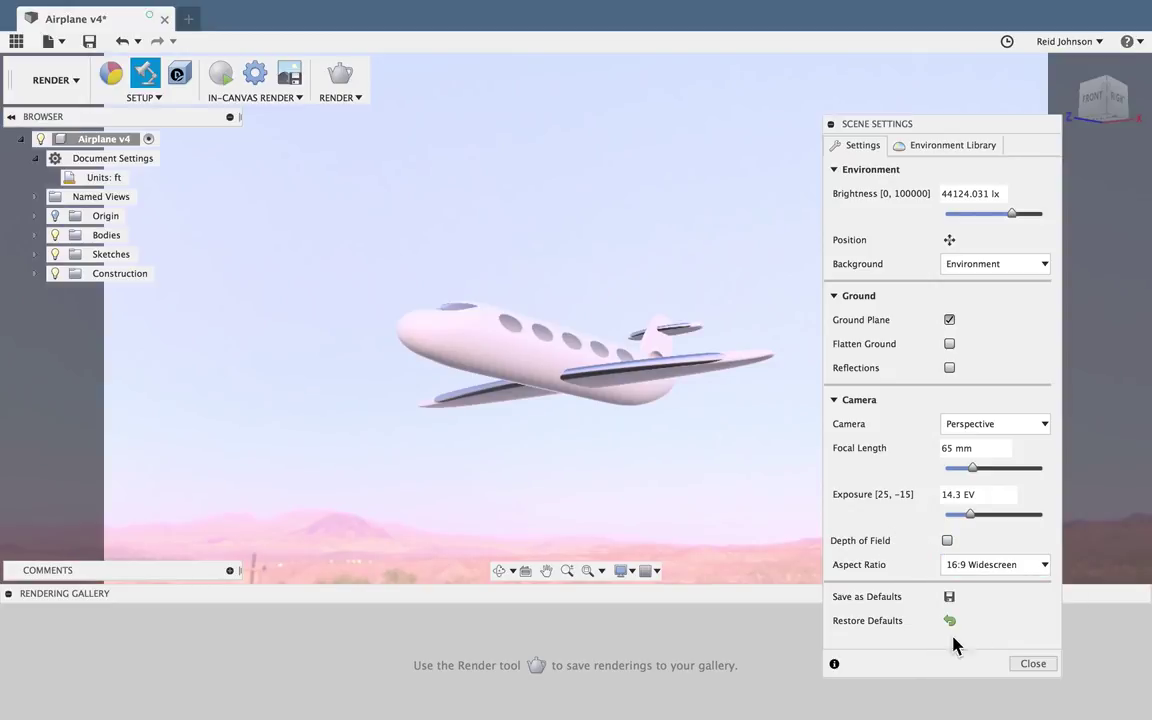
click(1034, 664)
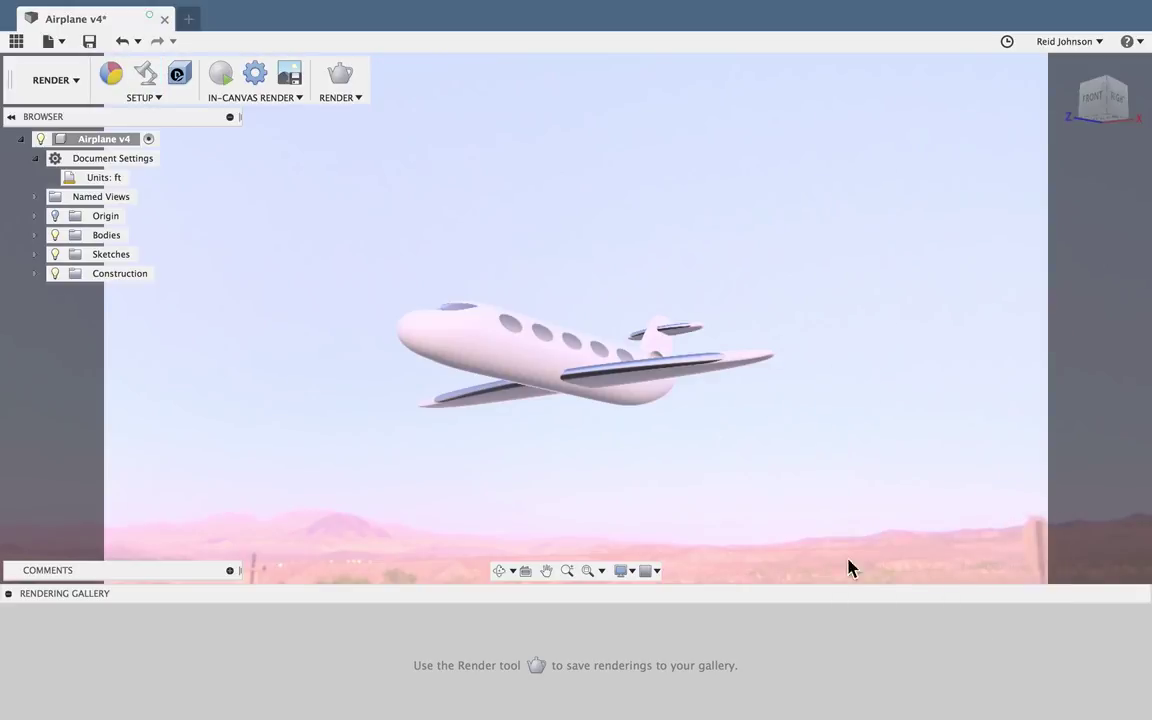
- Frame the airplane larger within the widescreen render area, keeping its nose and both wingtips inside the frame
scroll(742, 440, up, 5)
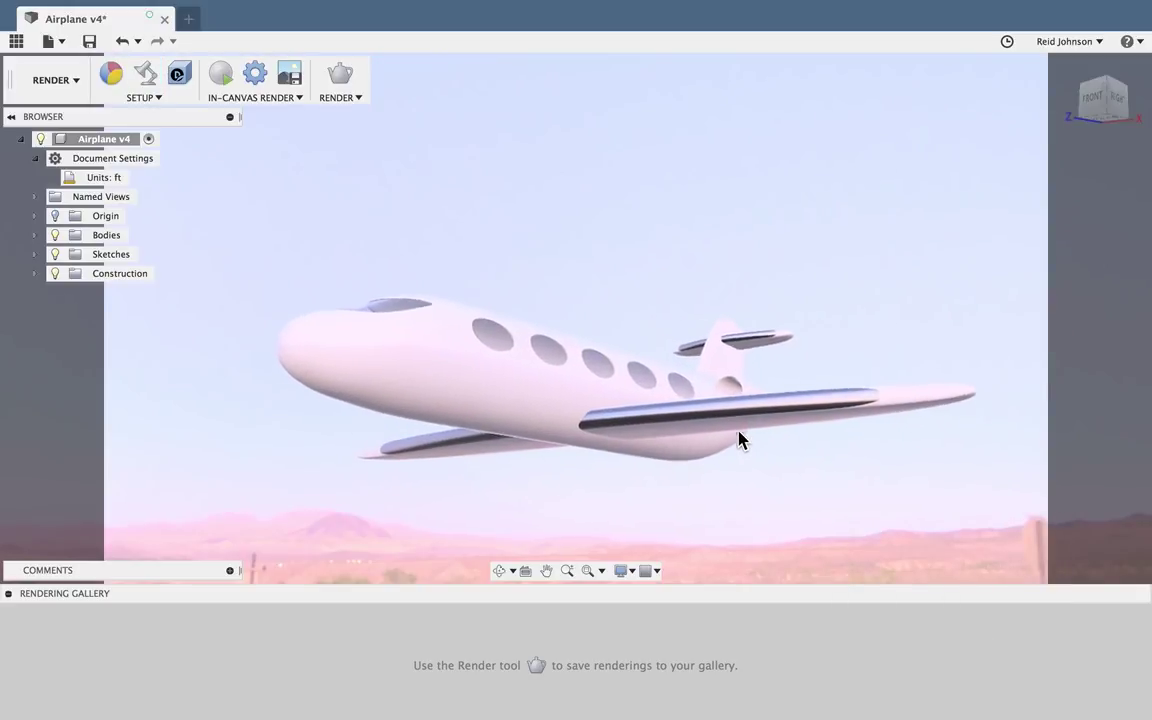
scroll(742, 440, up, 2)
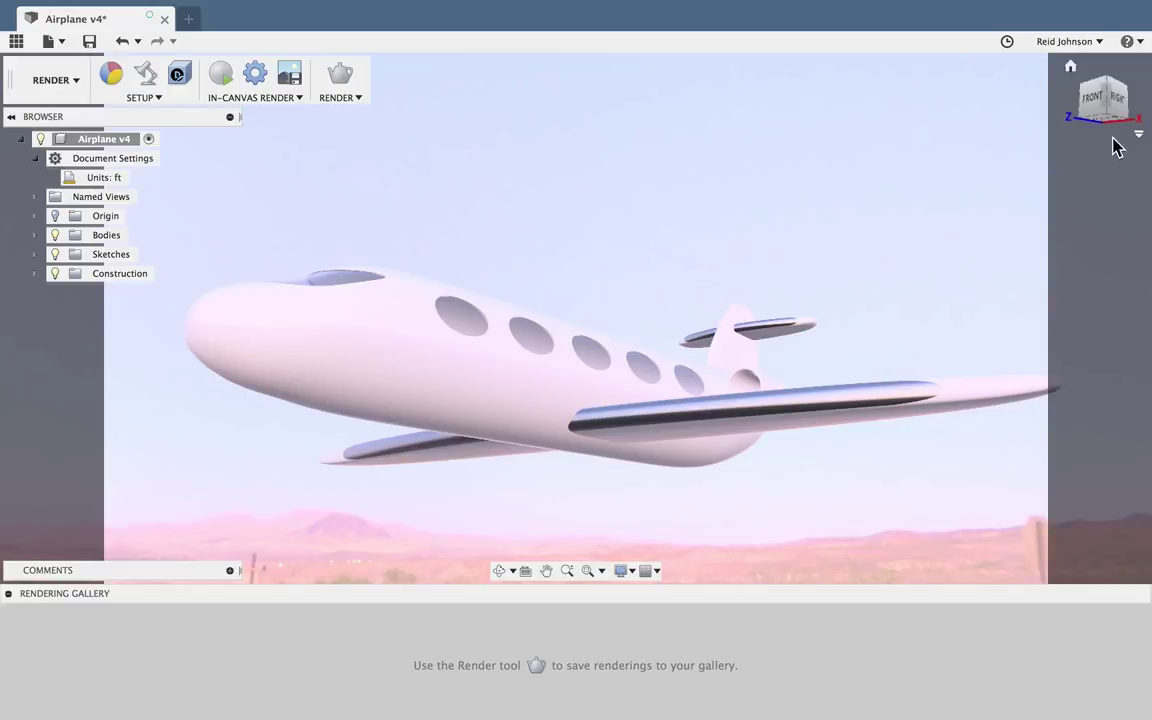
drag(1108, 97, 1103, 92)
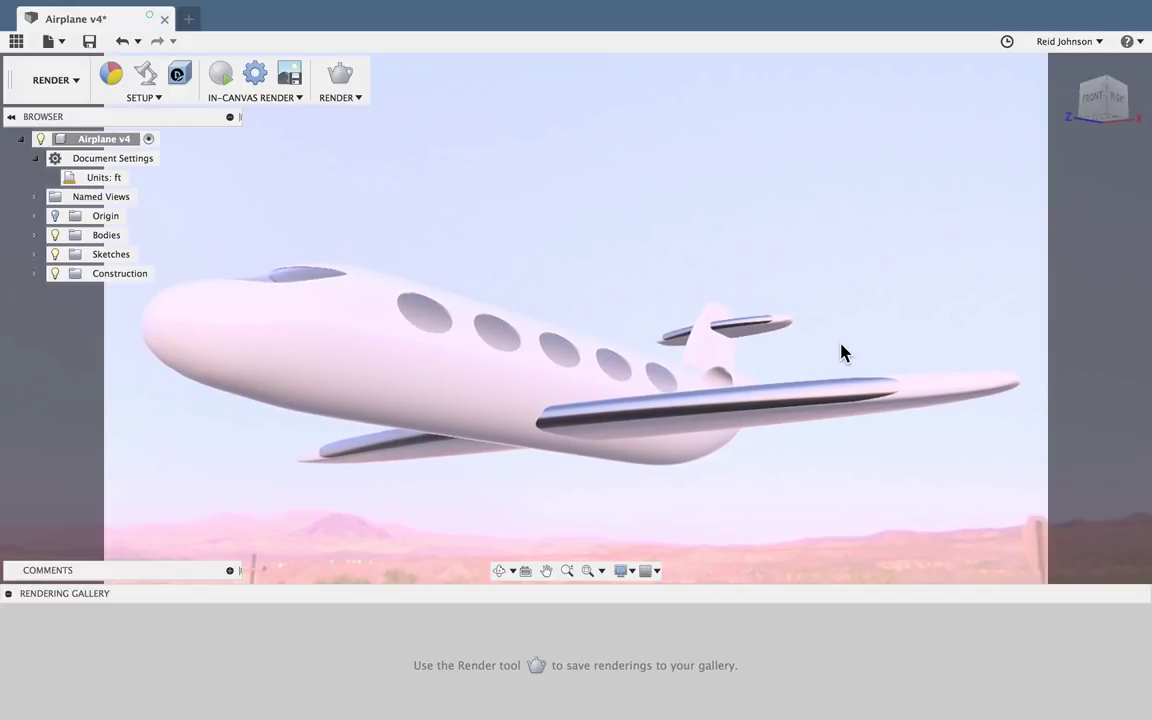
- Start a Final-quality cloud render of the scene as a 1180 × 664 px PNG with native exposure
click(345, 85)
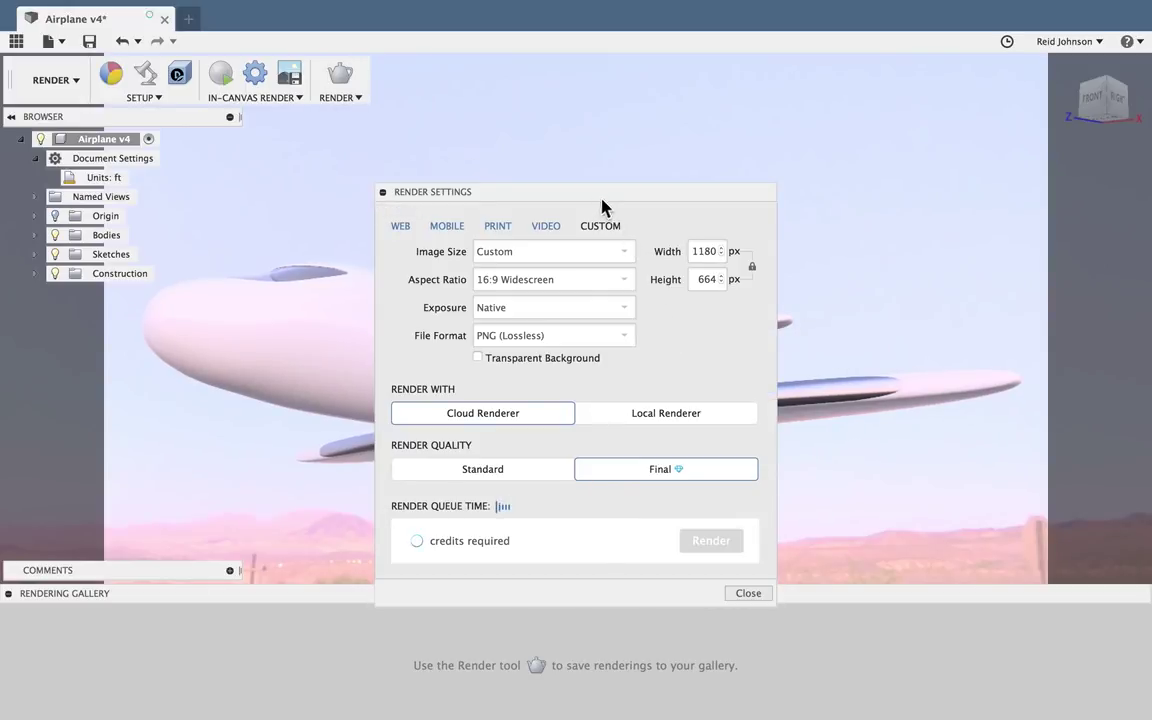
drag(602, 196, 710, 164)
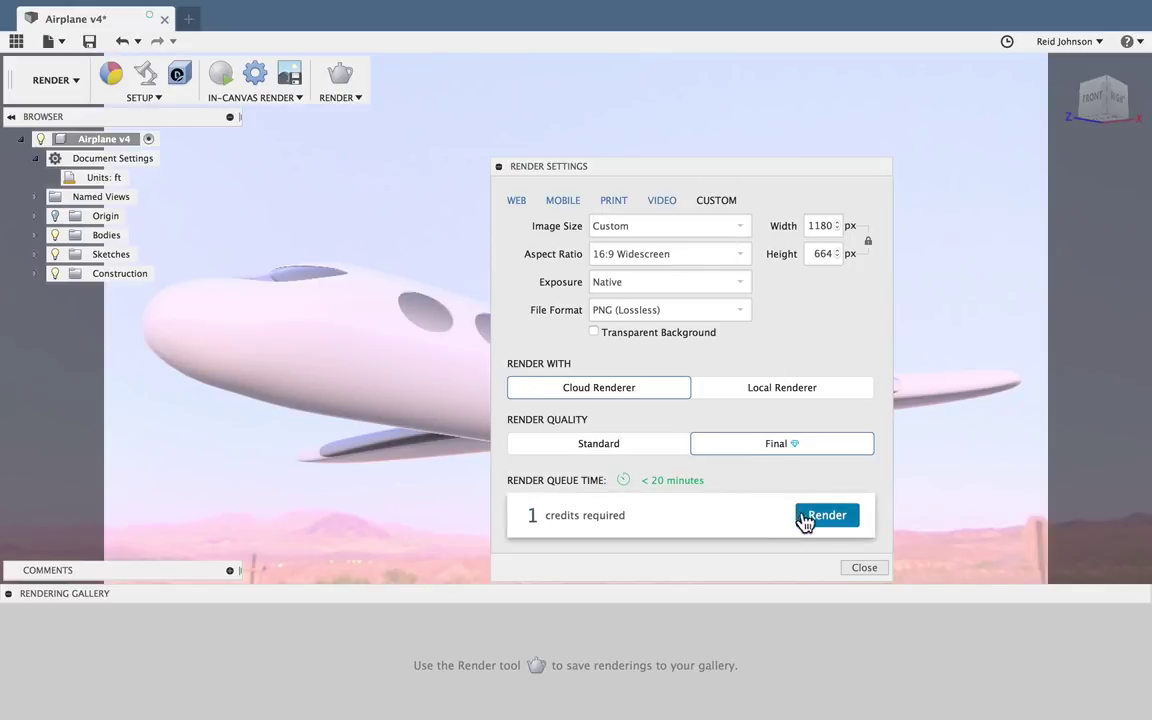
click(828, 527)
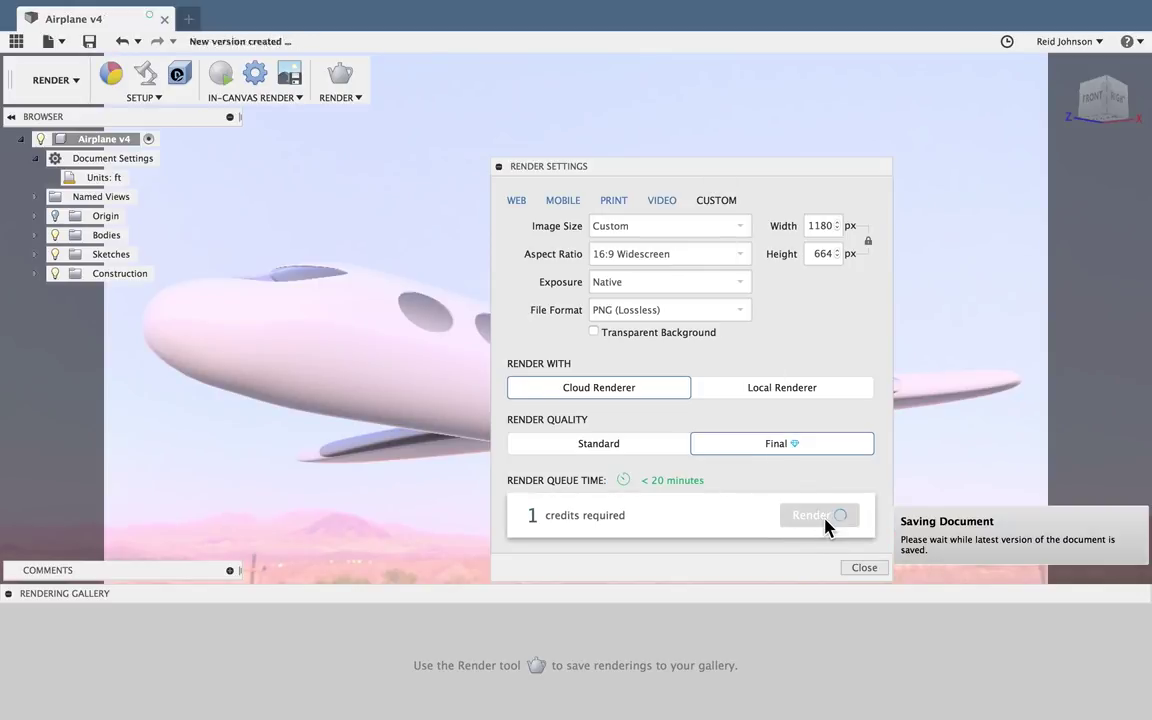